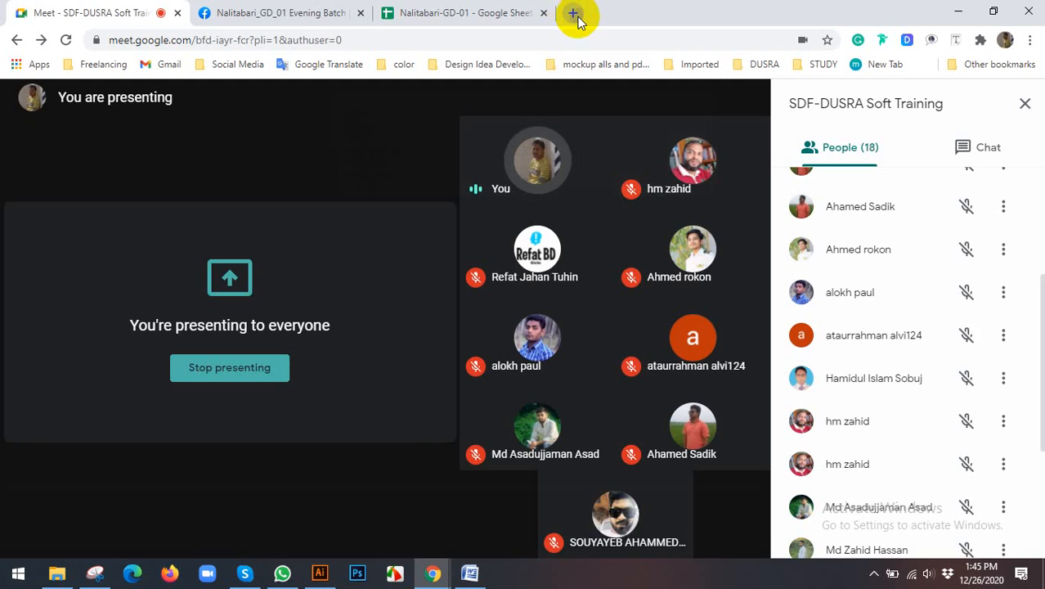
Step: Search the web for "type tools in illustrator" in a new browser tab
{"action": "left_click", "coordinate": [574, 11]}
{"action": "type", "text": "type to"}
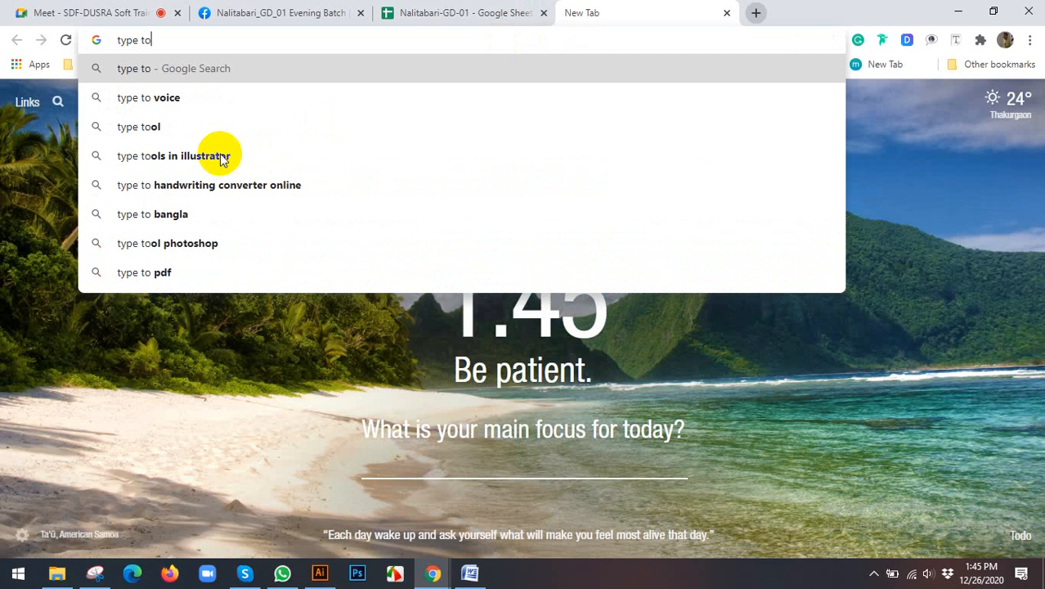
{"action": "type", "text": "ols in"}
{"action": "key", "text": "Down"}
{"action": "key", "text": "Down"}
{"action": "key", "text": "Down"}
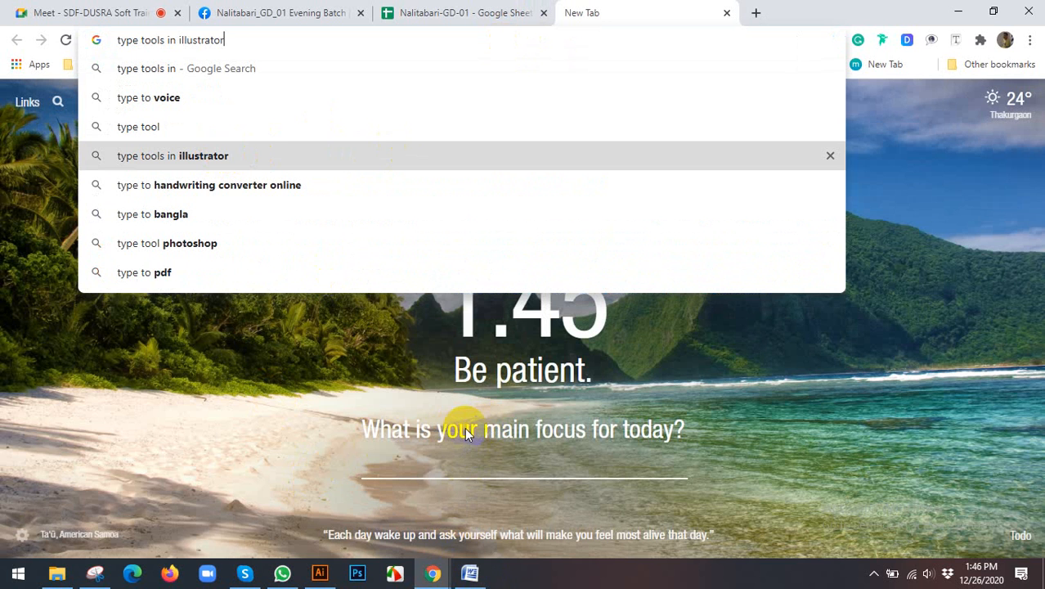
Step: Switch to the course outline in Word and review the topics listed for sessions 31 to 34
{"action": "left_click", "coordinate": [469, 572]}
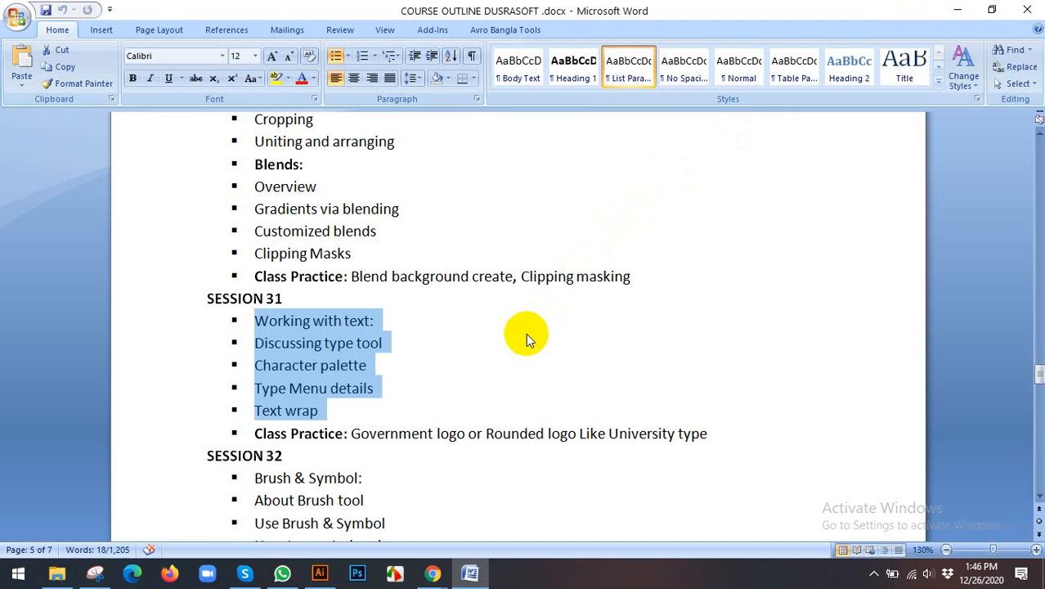
{"action": "scroll", "coordinate": [495, 377], "scroll_direction": "down", "scroll_amount": 4}
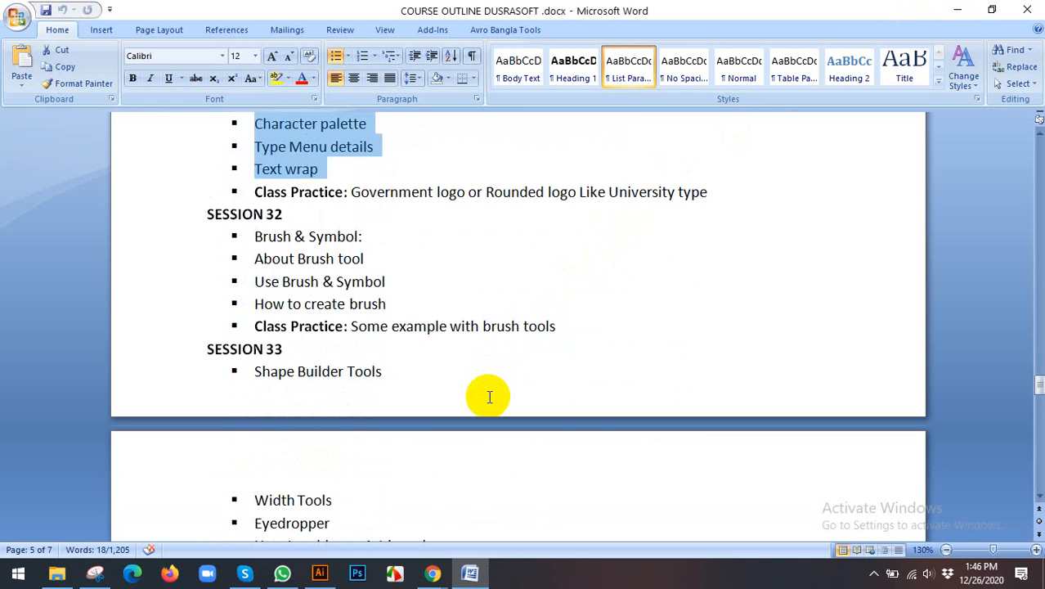
{"action": "scroll", "coordinate": [489, 398], "scroll_direction": "down", "scroll_amount": 3}
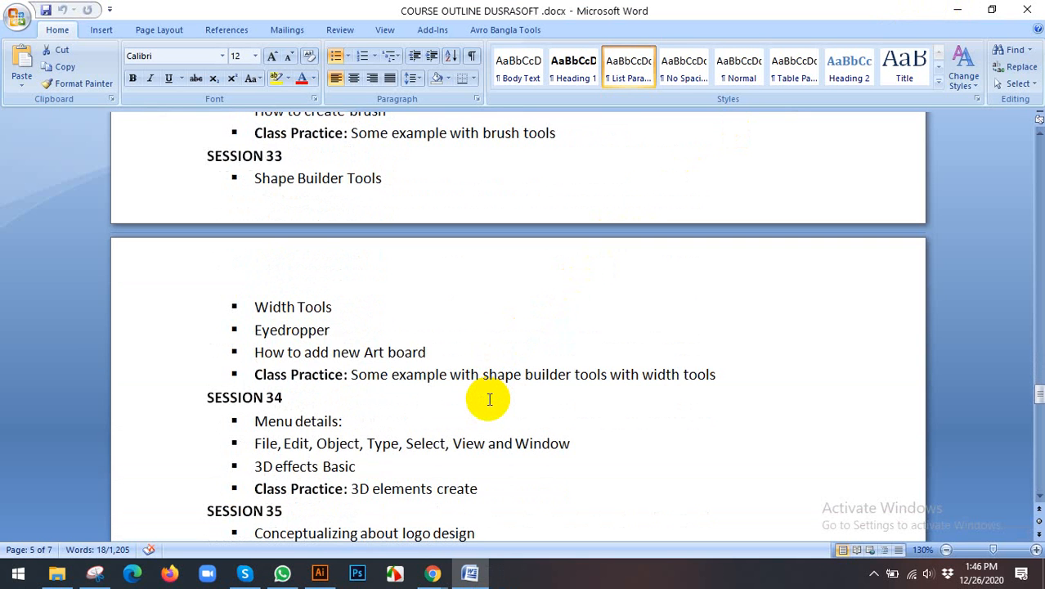
{"action": "scroll", "coordinate": [487, 398], "scroll_direction": "up", "scroll_amount": 8}
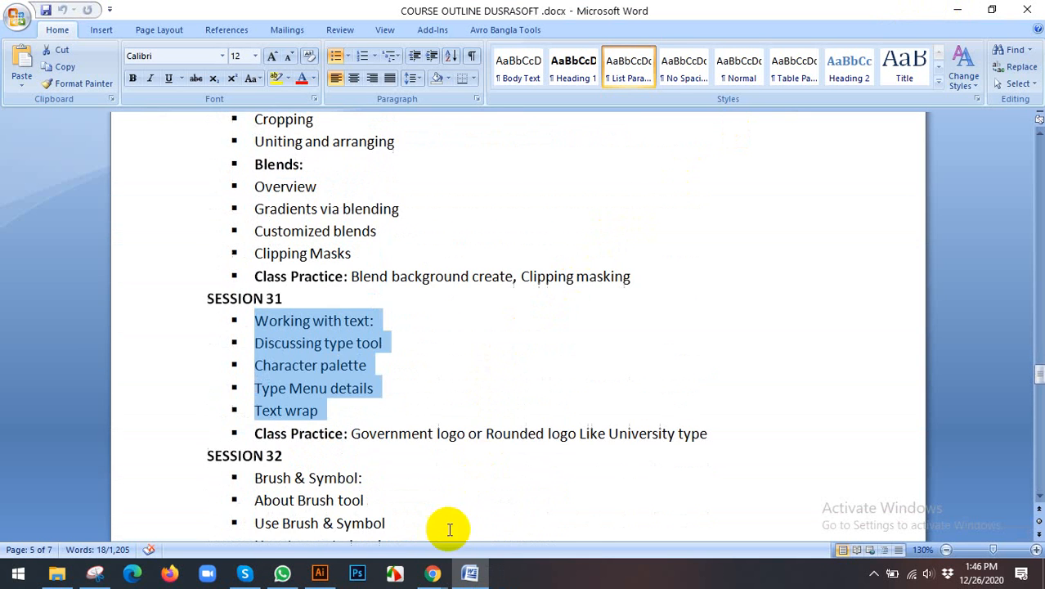
Step: Return to Chrome and browse the image results for "type tools in illustrator"
{"action": "left_click", "coordinate": [436, 572]}
{"action": "left_click", "coordinate": [367, 500]}
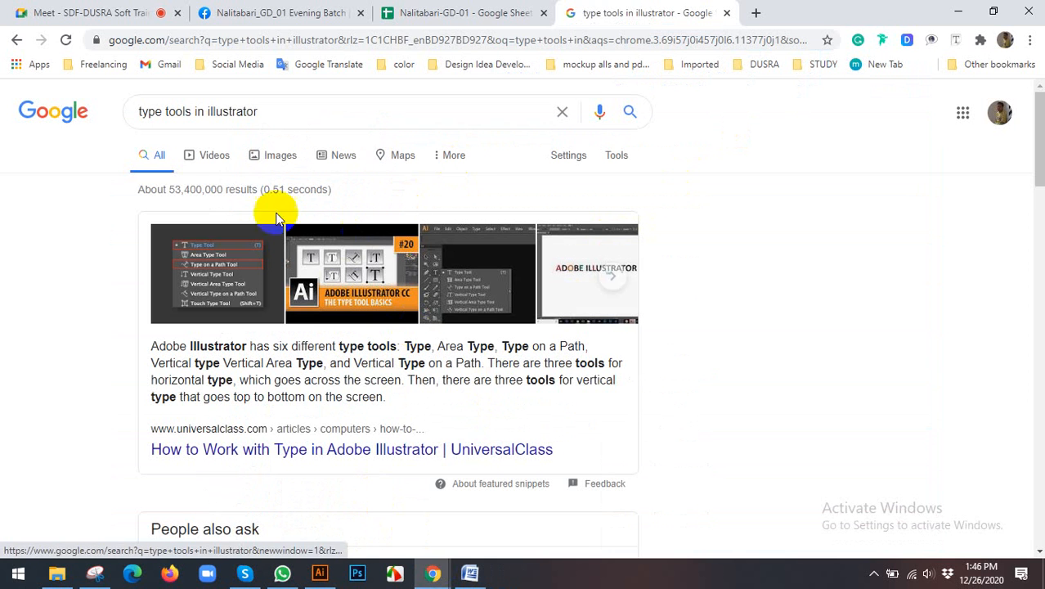
{"action": "left_click", "coordinate": [271, 159]}
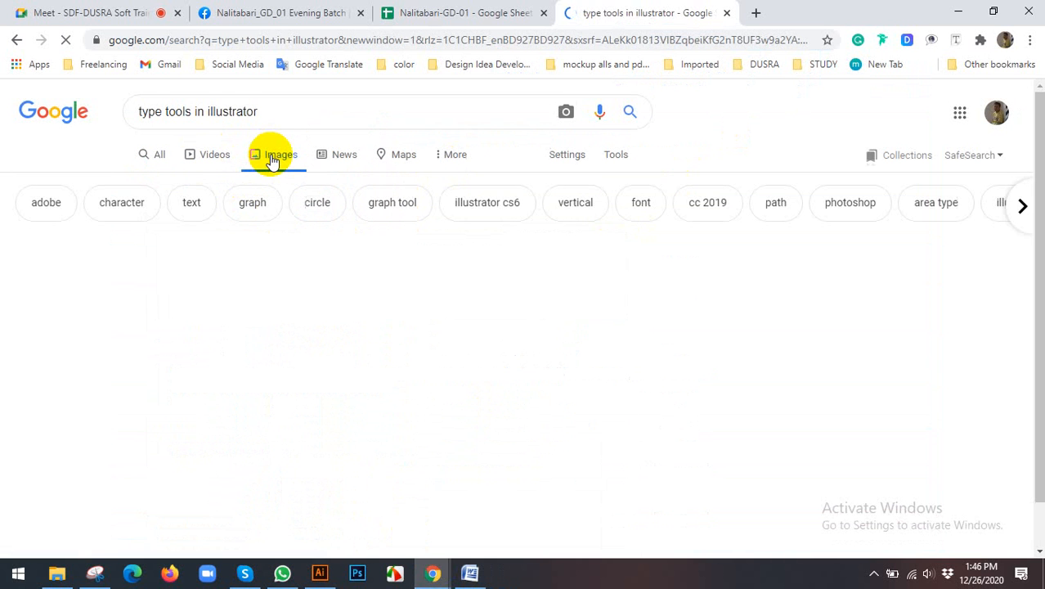
{"action": "scroll", "coordinate": [561, 299], "scroll_direction": "down", "scroll_amount": 5}
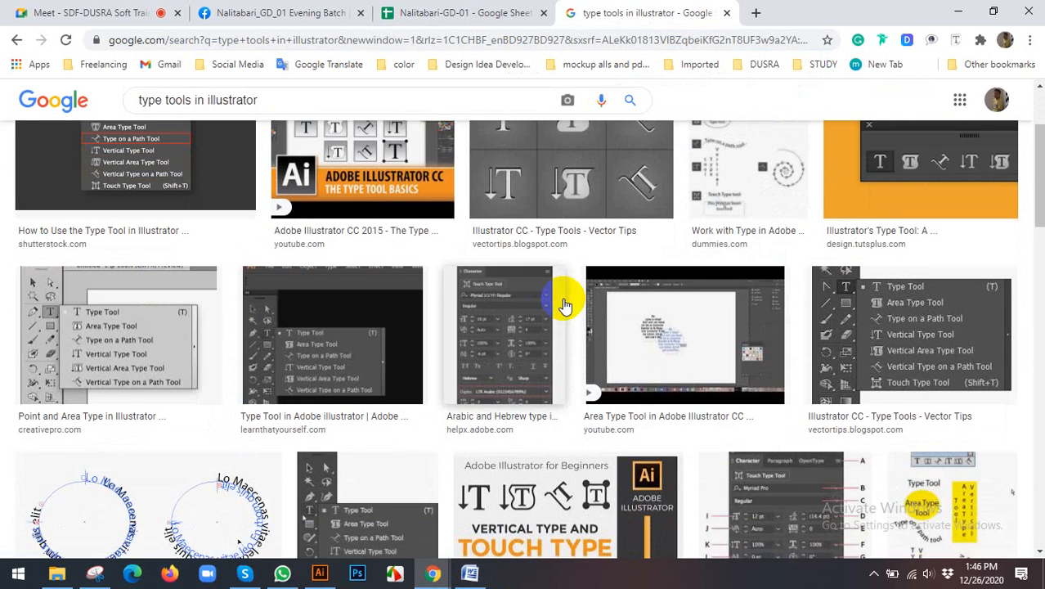
{"action": "scroll", "coordinate": [233, 295], "scroll_direction": "down", "scroll_amount": 2}
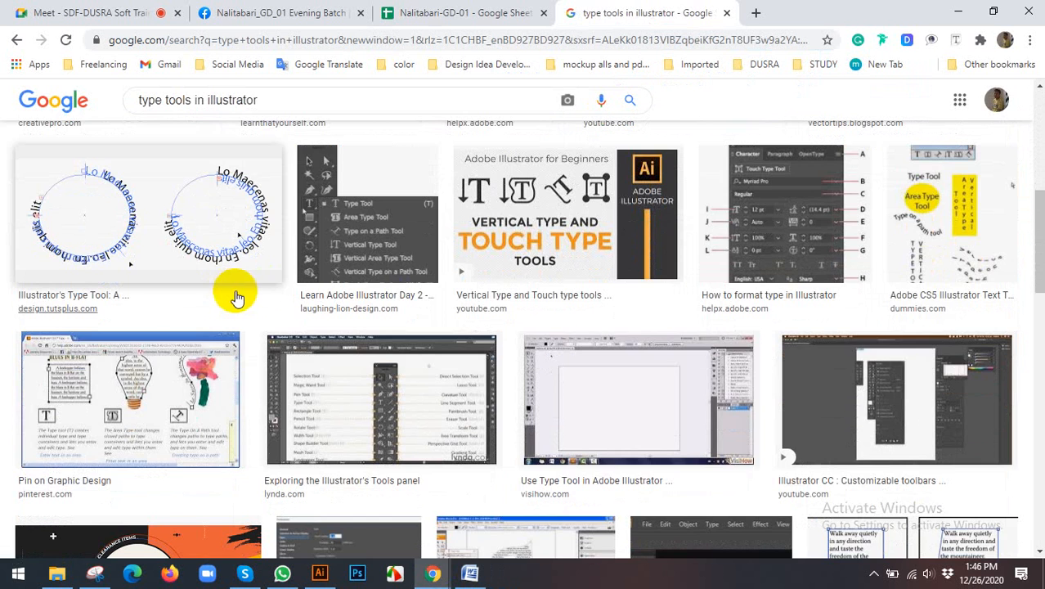
{"action": "scroll", "coordinate": [742, 341], "scroll_direction": "down", "scroll_amount": 5}
{"action": "scroll", "coordinate": [740, 344], "scroll_direction": "up", "scroll_amount": 1}
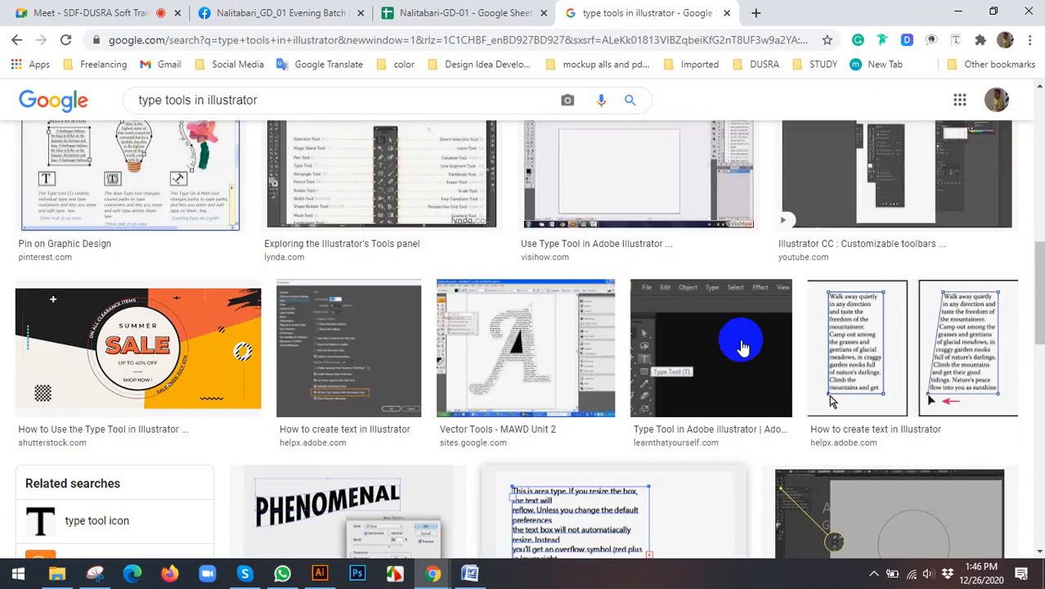
Step: Switch to Illustrator, show the type tools group as a floating panel, and close that panel
{"action": "left_click", "coordinate": [323, 575]}
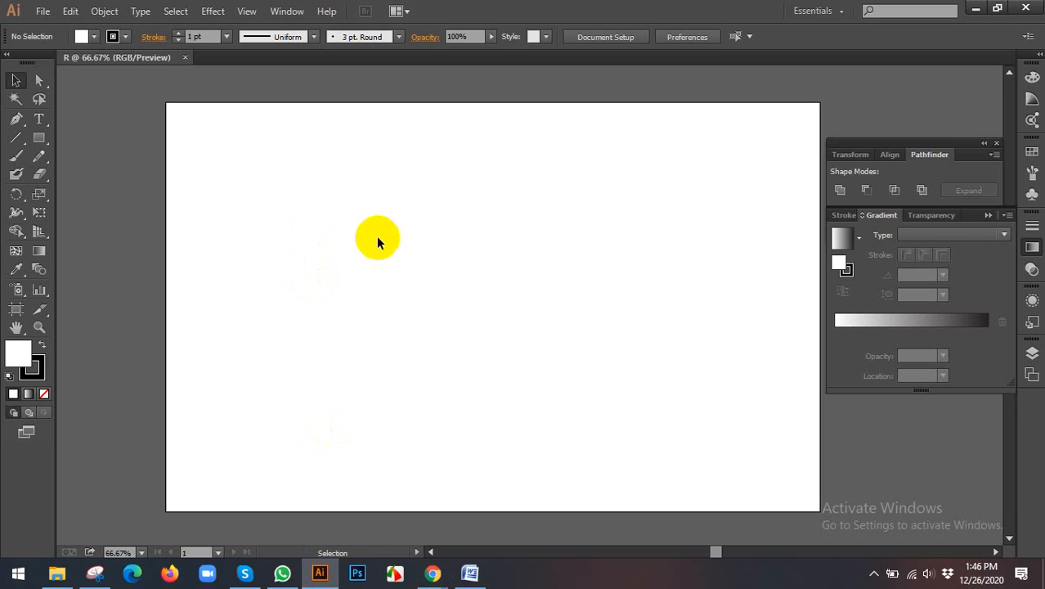
{"action": "left_click_drag", "start_coordinate": [377, 241], "coordinate": [341, 232]}
{"action": "left_click_drag", "start_coordinate": [43, 127], "coordinate": [100, 130]}
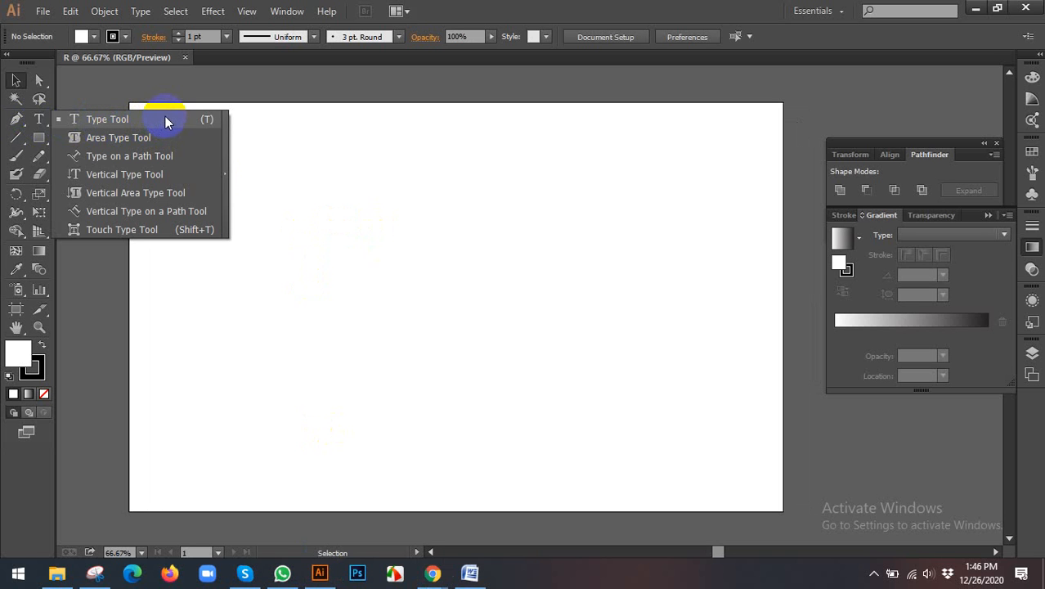
{"action": "left_click_drag", "start_coordinate": [166, 116], "coordinate": [336, 110]}
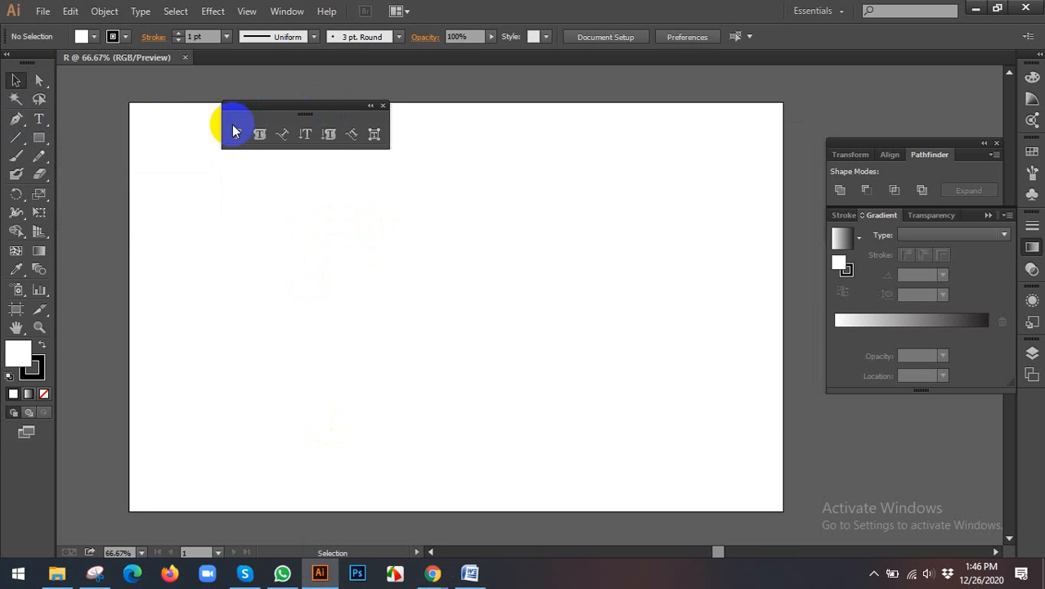
{"action": "left_click", "coordinate": [382, 106]}
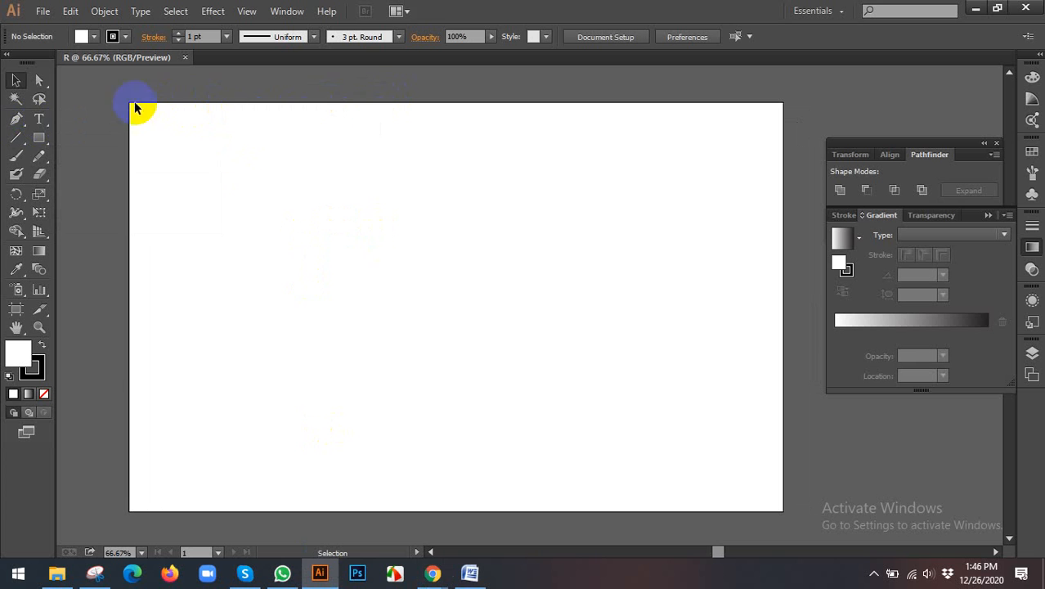
Step: Place the point text "ddfdsafsdafdsfdsfdfdfd" in the upper part of the artboard with the Type Tool and select it as an object
{"action": "left_click", "coordinate": [35, 120]}
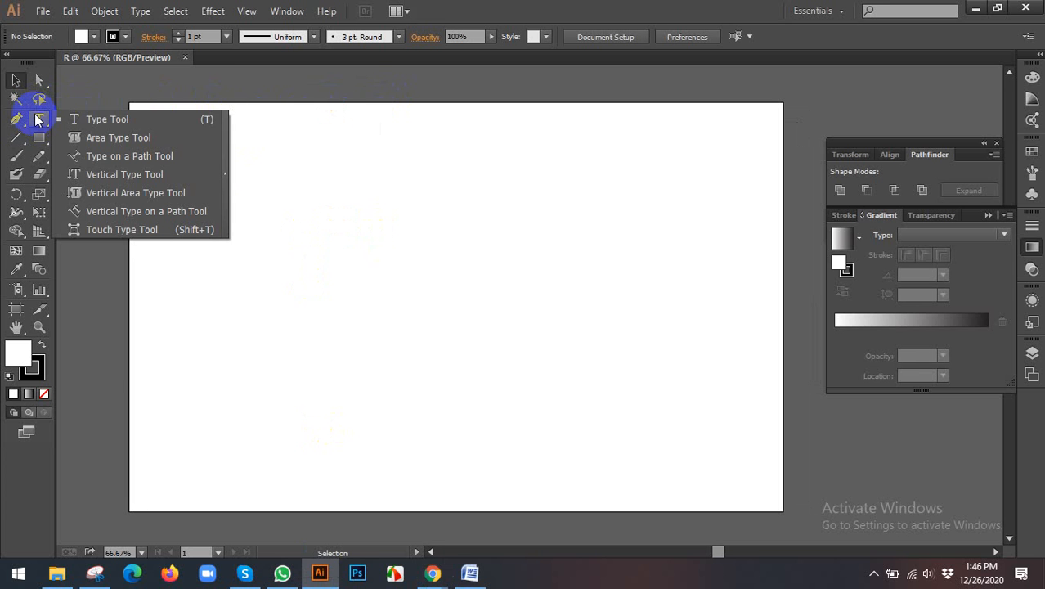
{"action": "left_click", "coordinate": [129, 119]}
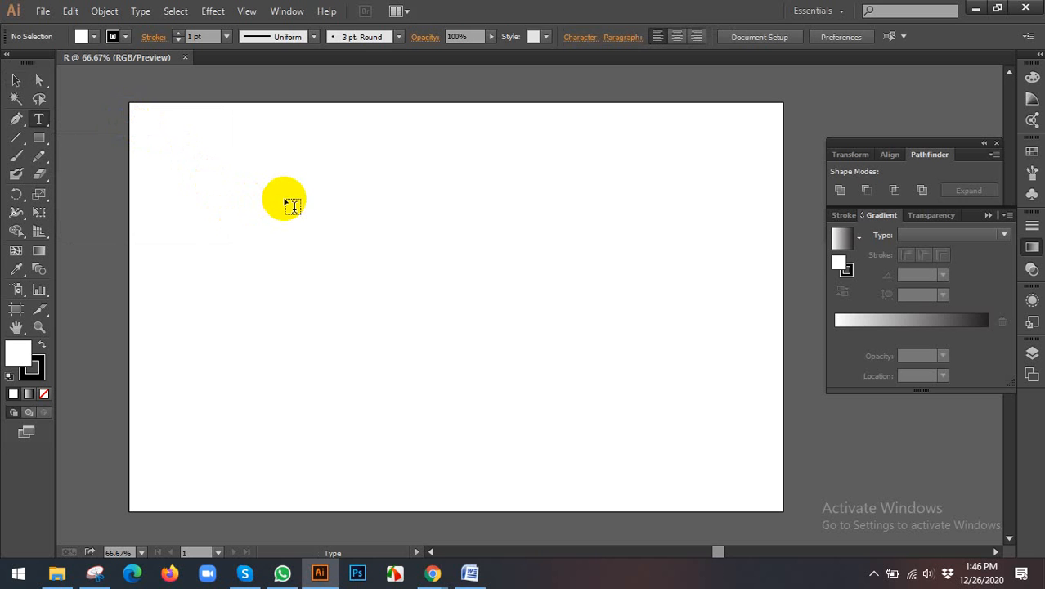
{"action": "left_click", "coordinate": [319, 212]}
{"action": "type", "text": "ddfdsafsdafdsfdsfdfdfd"}
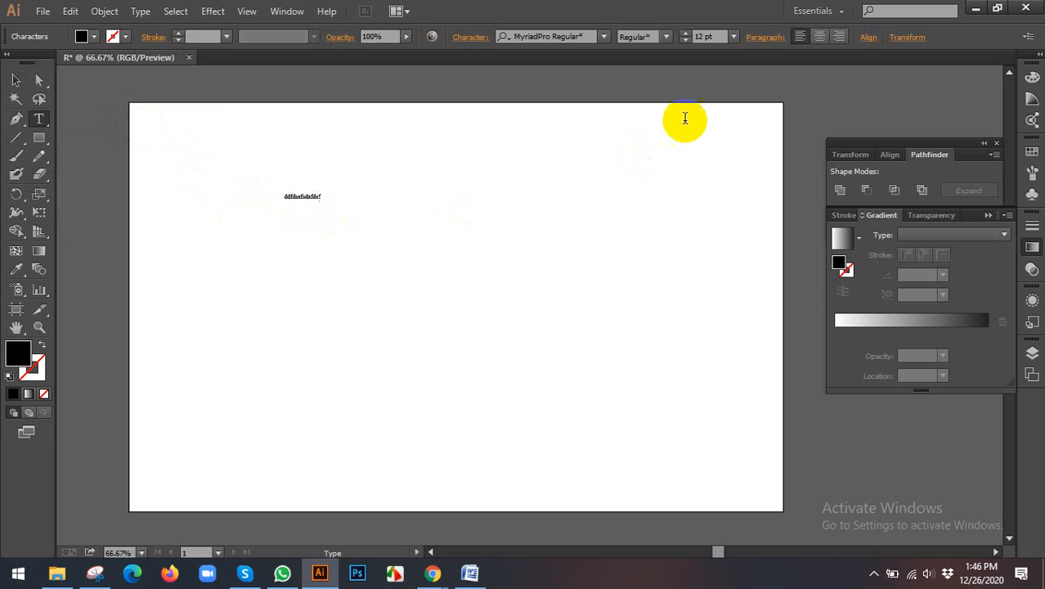
{"action": "left_click", "coordinate": [14, 83]}
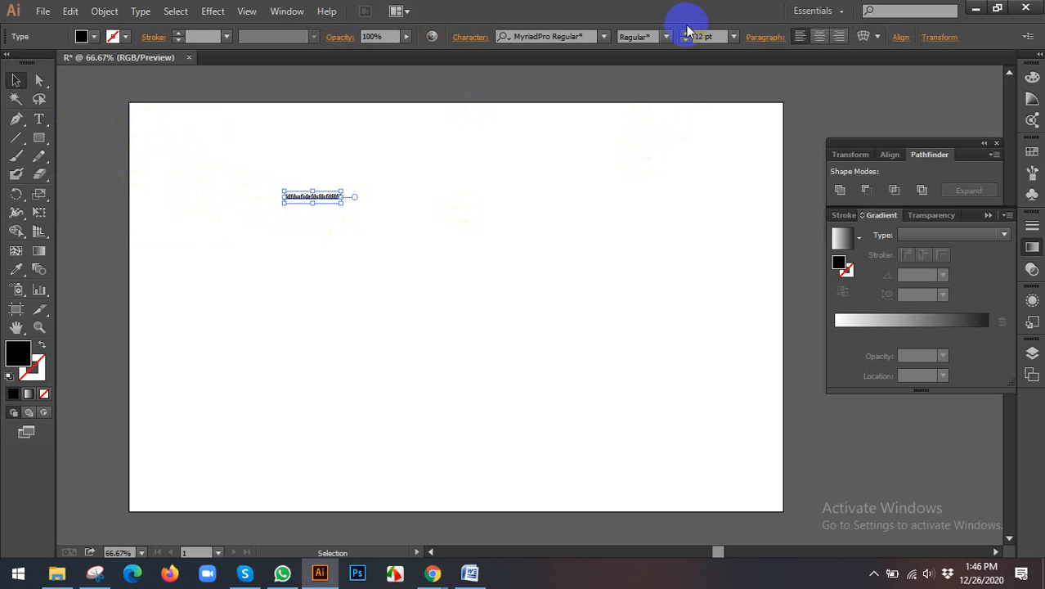
Step: Set the selected text's font to Abril Fatface Regular
{"action": "left_click", "coordinate": [604, 38]}
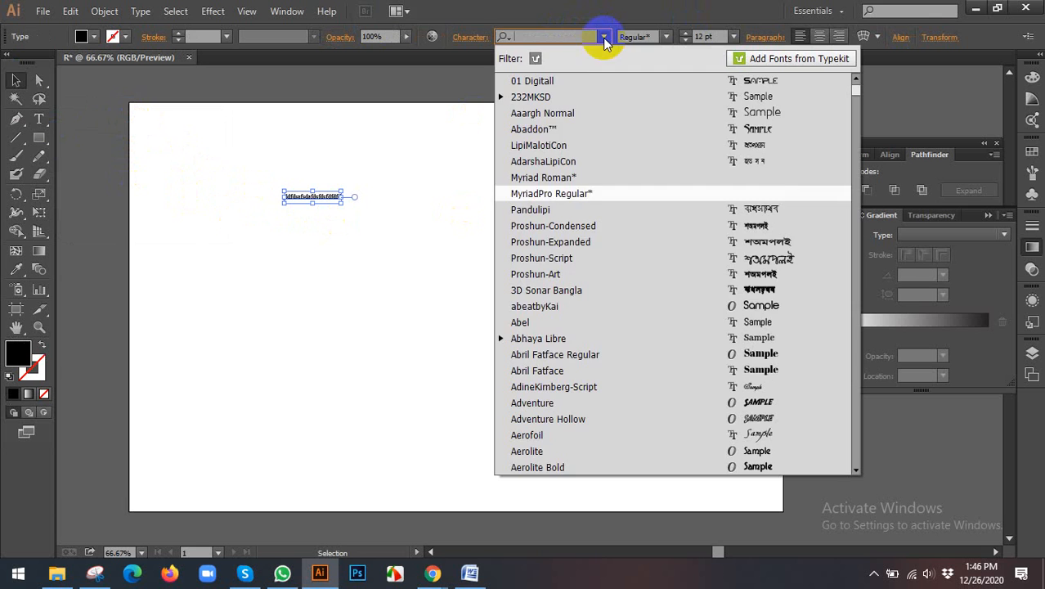
{"action": "left_click", "coordinate": [540, 370]}
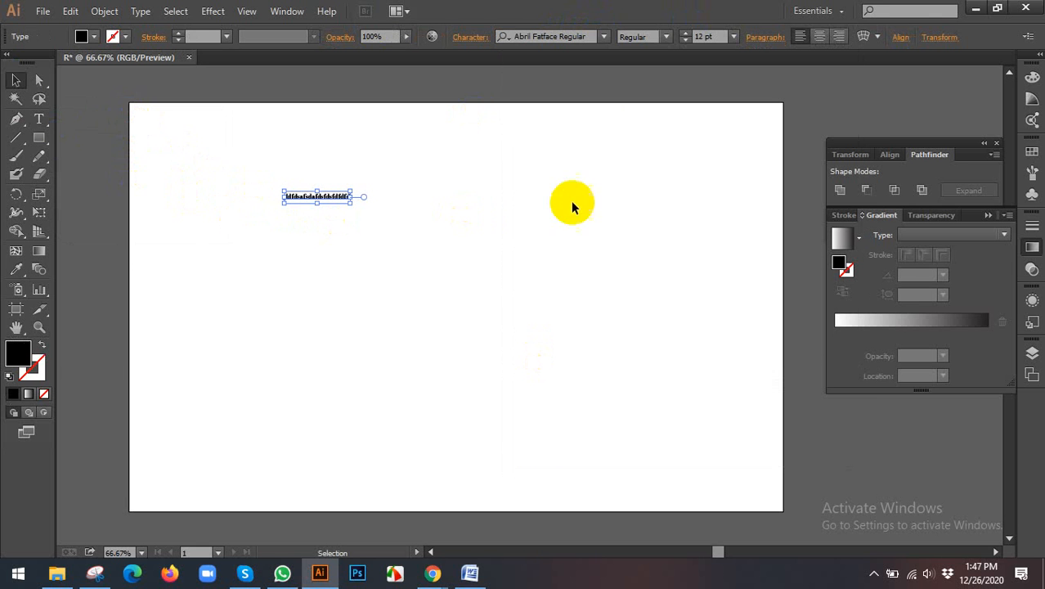
{"action": "left_click", "coordinate": [666, 37]}
{"action": "left_click", "coordinate": [667, 46]}
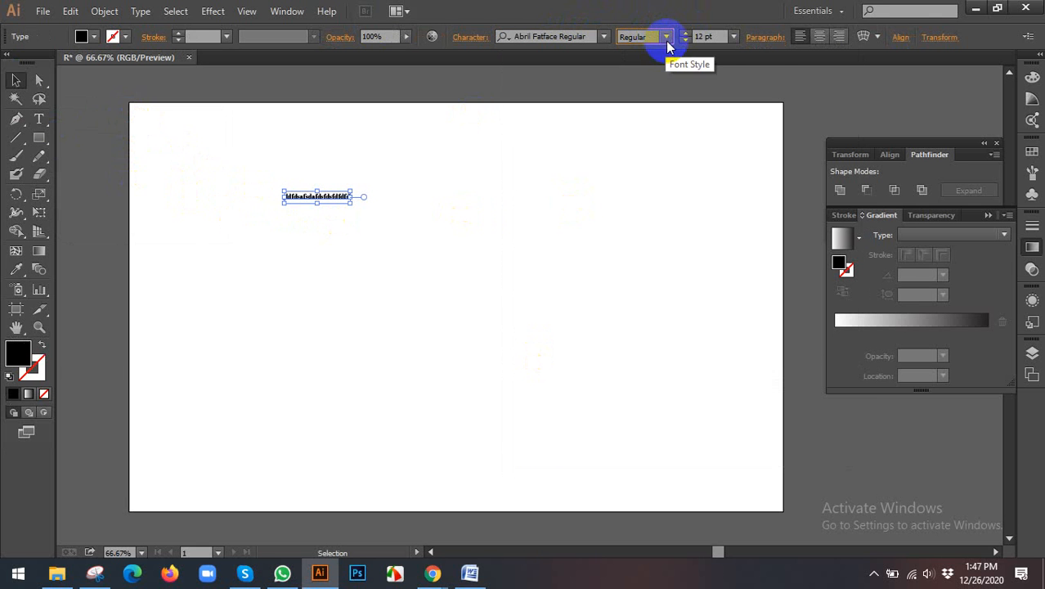
Step: Apply the largest preset font size to the text, then scale it up to 82.93 pt
{"action": "left_click", "coordinate": [733, 37]}
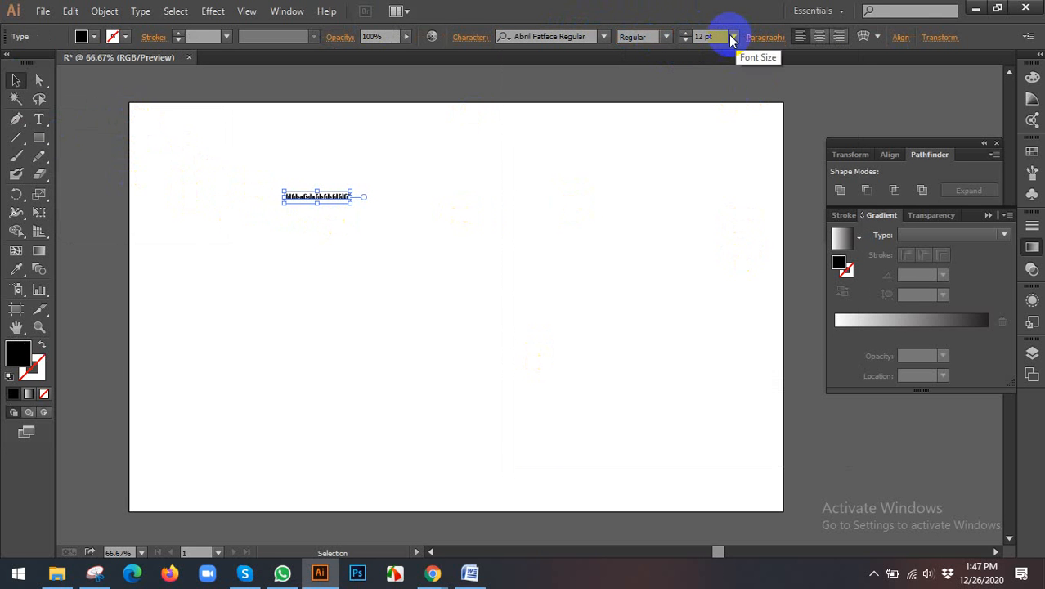
{"action": "left_click", "coordinate": [733, 38]}
{"action": "left_click", "coordinate": [733, 38]}
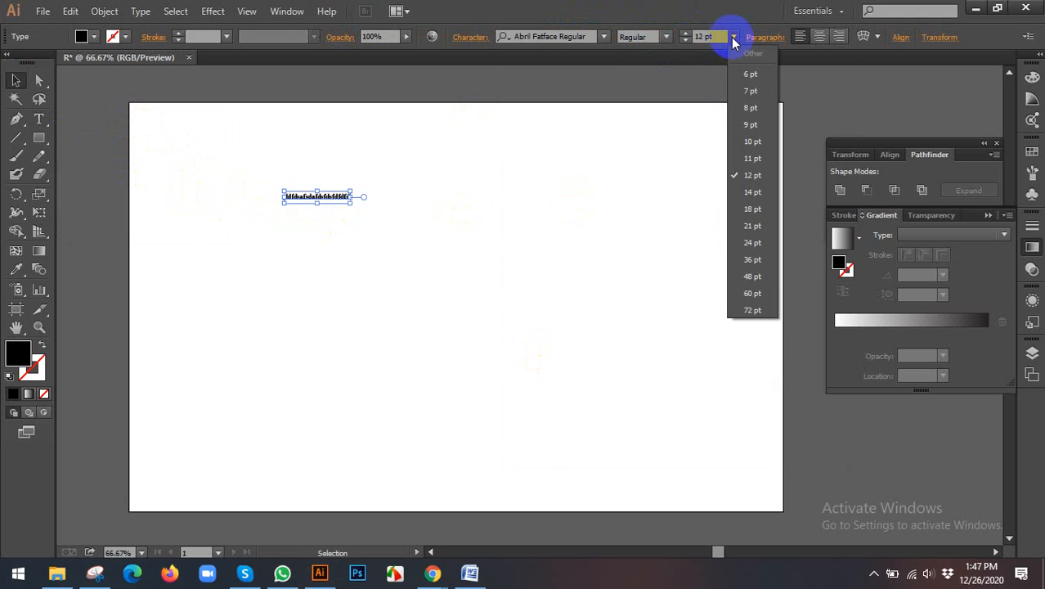
{"action": "left_click", "coordinate": [745, 307]}
{"action": "left_click", "coordinate": [565, 199]}
{"action": "key", "text": "space"}
{"action": "left_click_drag", "start_coordinate": [550, 210], "coordinate": [502, 211]}
{"action": "left_click_drag", "start_coordinate": [631, 210], "coordinate": [661, 217]}
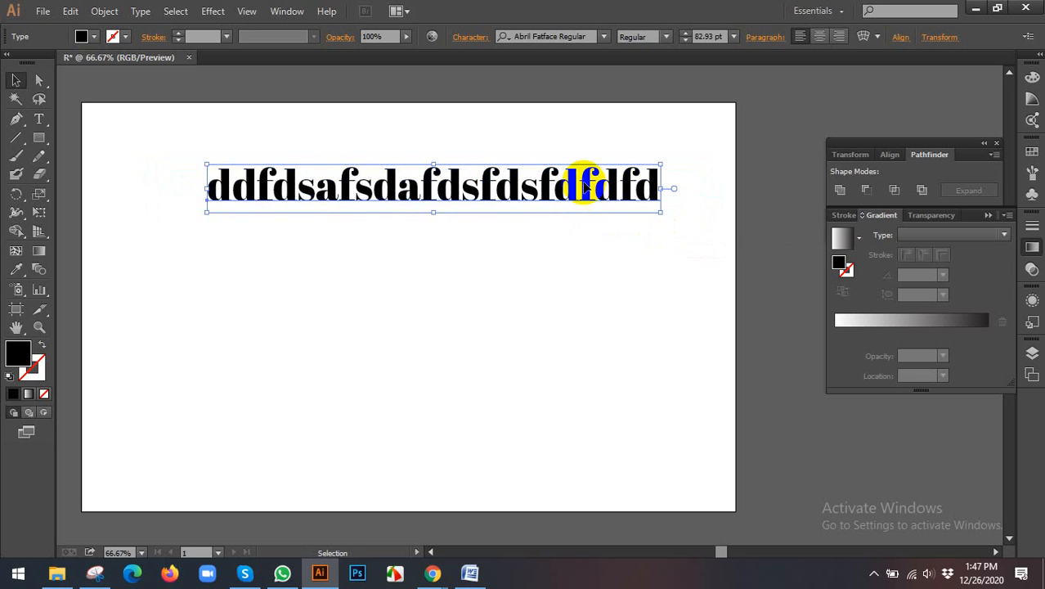
Step: Reposition the enlarged text line horizontally in the upper part of the artboard
{"action": "left_click_drag", "start_coordinate": [583, 175], "coordinate": [548, 180]}
{"action": "key", "text": "space"}
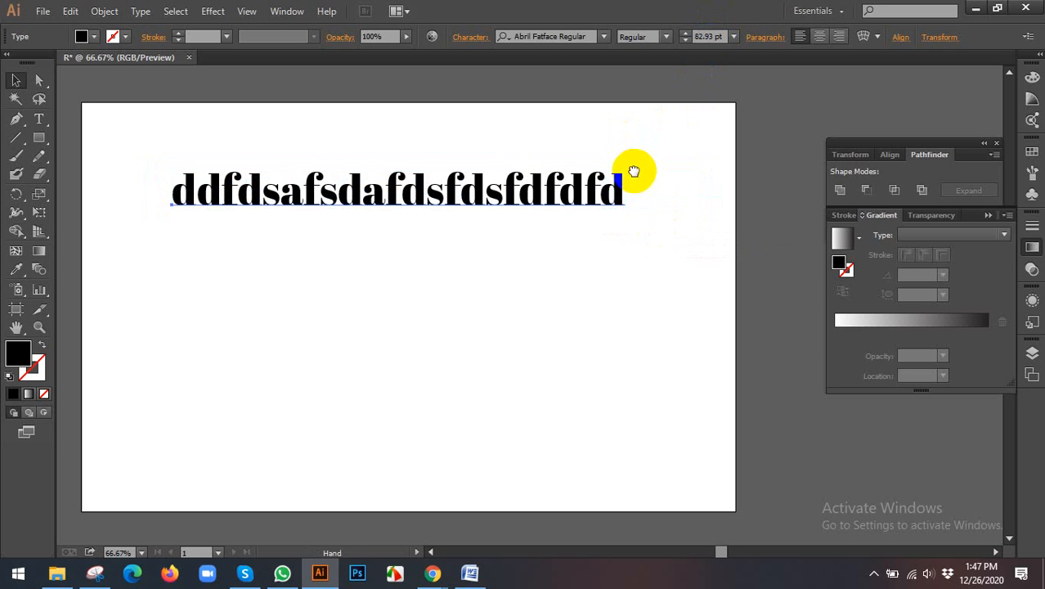
{"action": "left_click_drag", "start_coordinate": [634, 170], "coordinate": [601, 187]}
{"action": "key", "text": "space"}
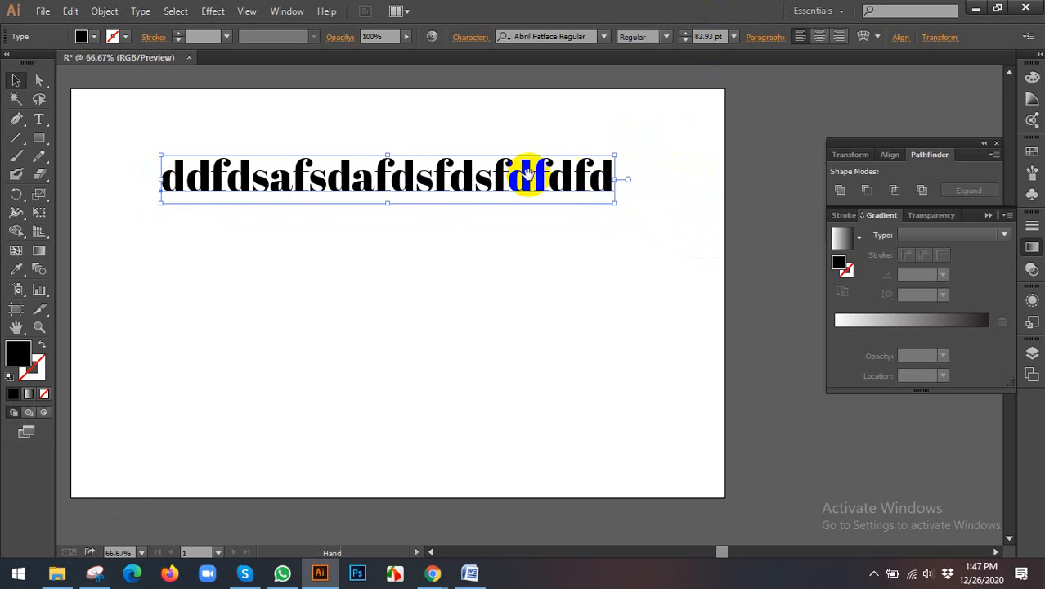
{"action": "key", "text": "space"}
{"action": "left_click_drag", "start_coordinate": [526, 175], "coordinate": [580, 193]}
{"action": "left_click_drag", "start_coordinate": [503, 195], "coordinate": [535, 215]}
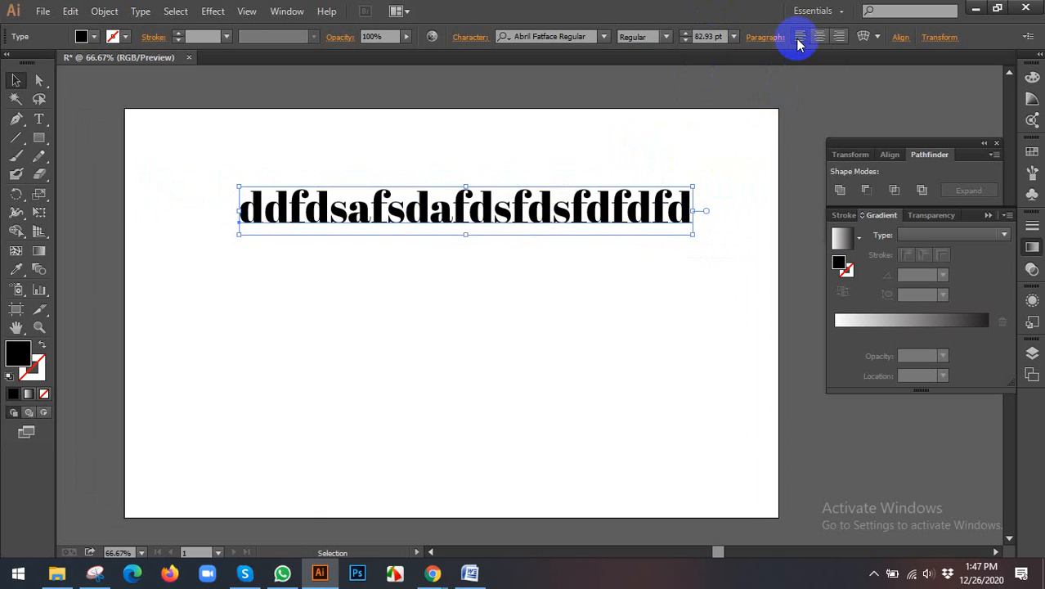
Step: Try right and center paragraph alignment on the text, moving the line back within the artboard
{"action": "left_click", "coordinate": [838, 38]}
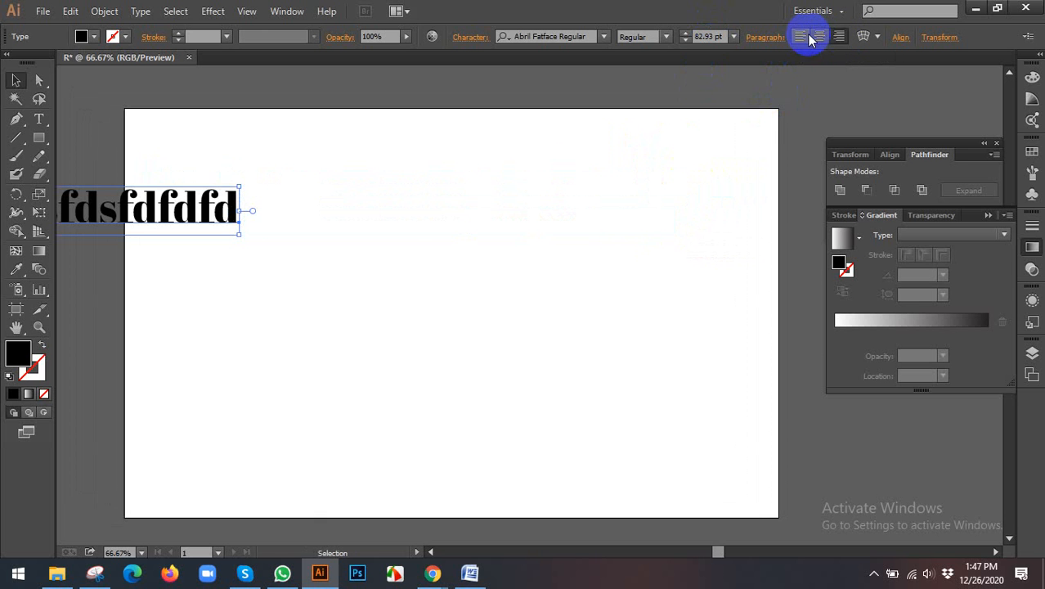
{"action": "left_click", "coordinate": [811, 38]}
{"action": "left_click_drag", "start_coordinate": [375, 213], "coordinate": [588, 215]}
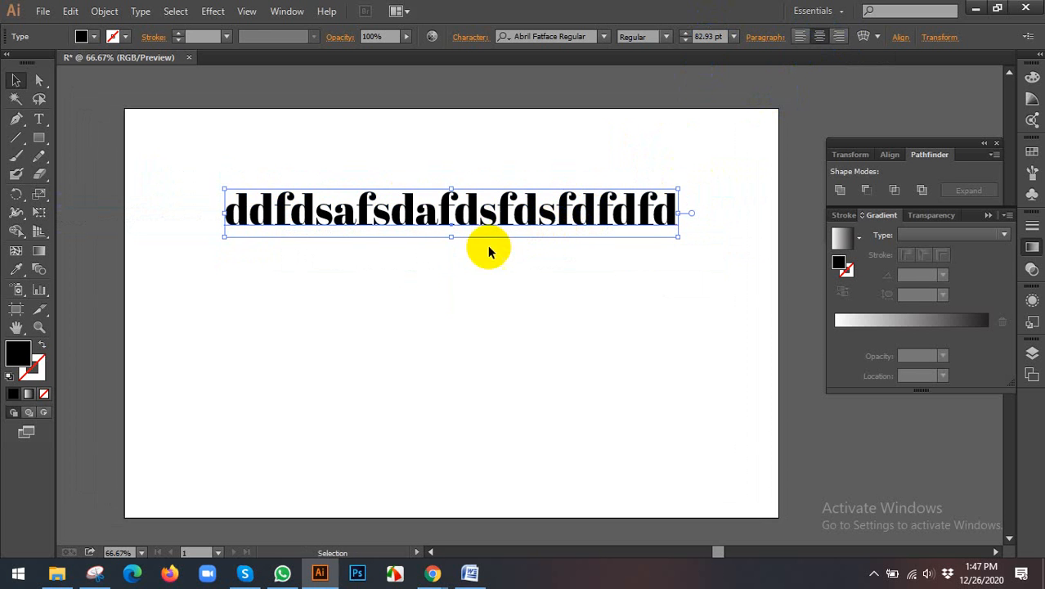
{"action": "left_click", "coordinate": [462, 299]}
{"action": "left_click", "coordinate": [467, 206]}
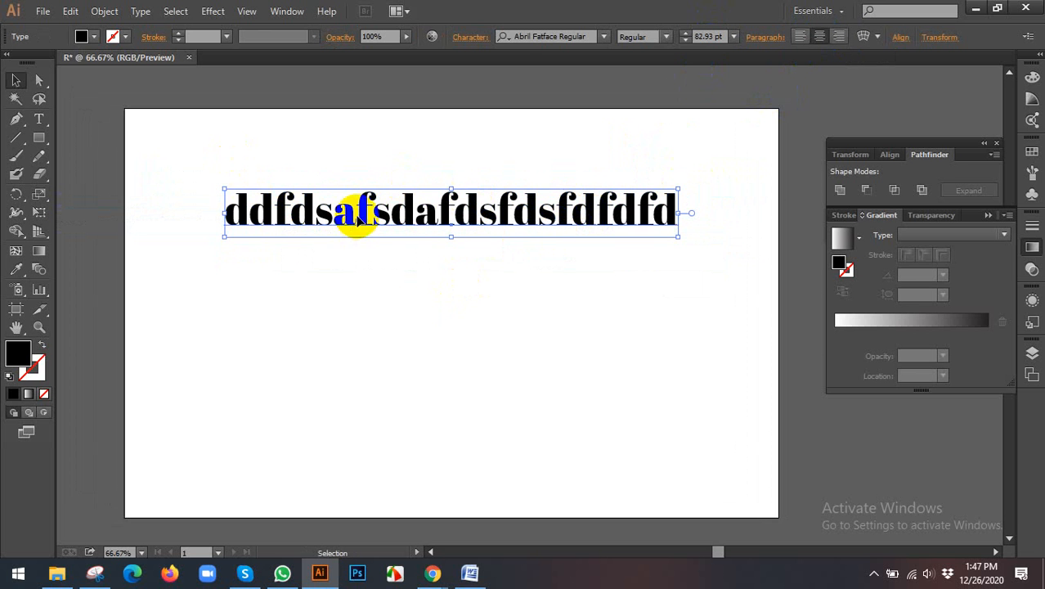
{"action": "left_click_drag", "start_coordinate": [354, 211], "coordinate": [258, 194]}
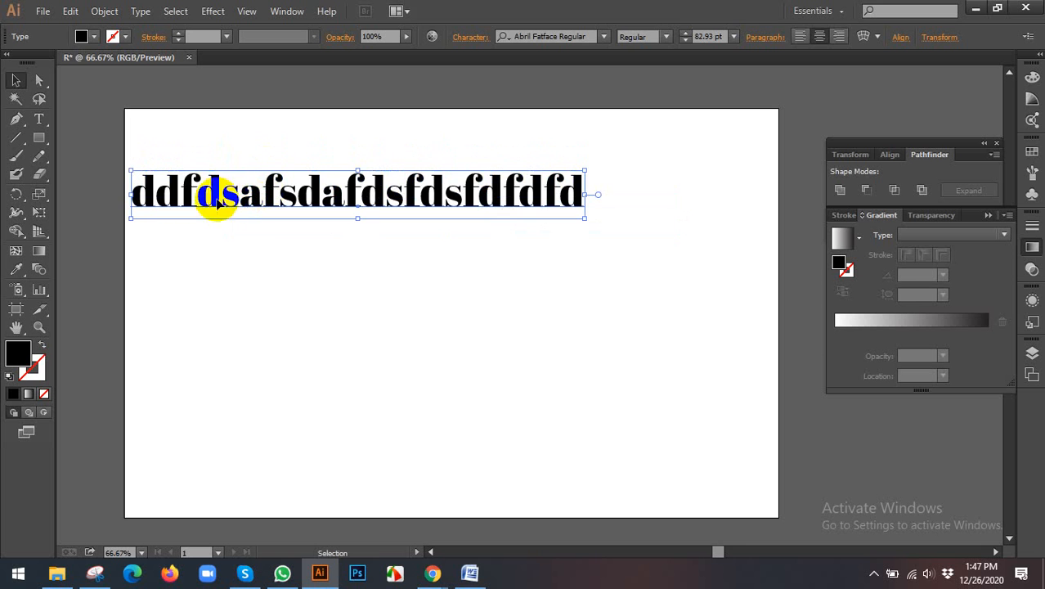
Step: Left-align the text and move it near the artboard's upper-left corner, leaving it selected
{"action": "left_click", "coordinate": [802, 38]}
{"action": "left_click_drag", "start_coordinate": [473, 160], "coordinate": [268, 182]}
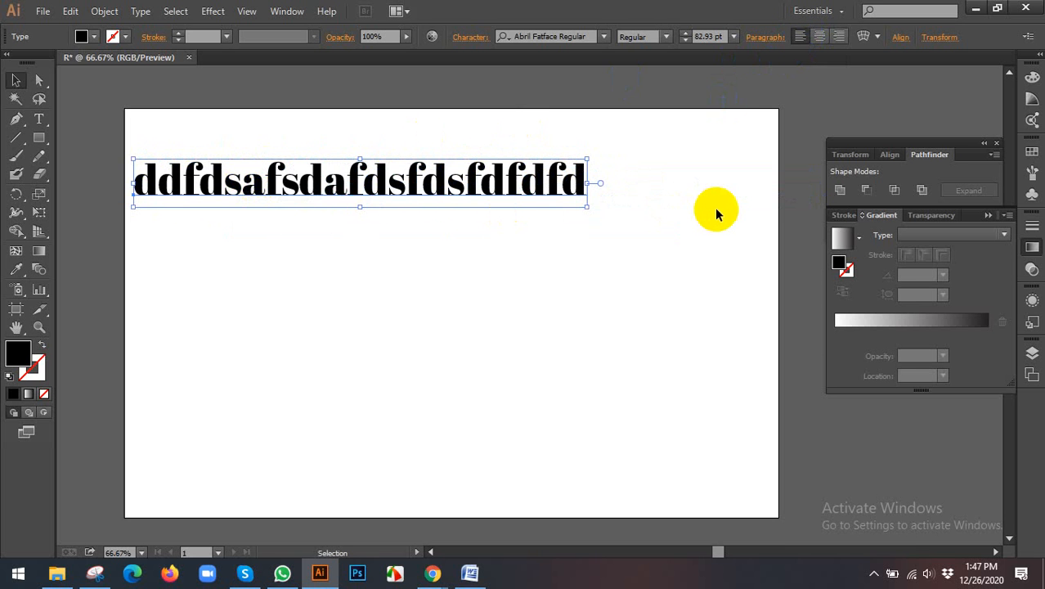
{"action": "left_click", "coordinate": [630, 181]}
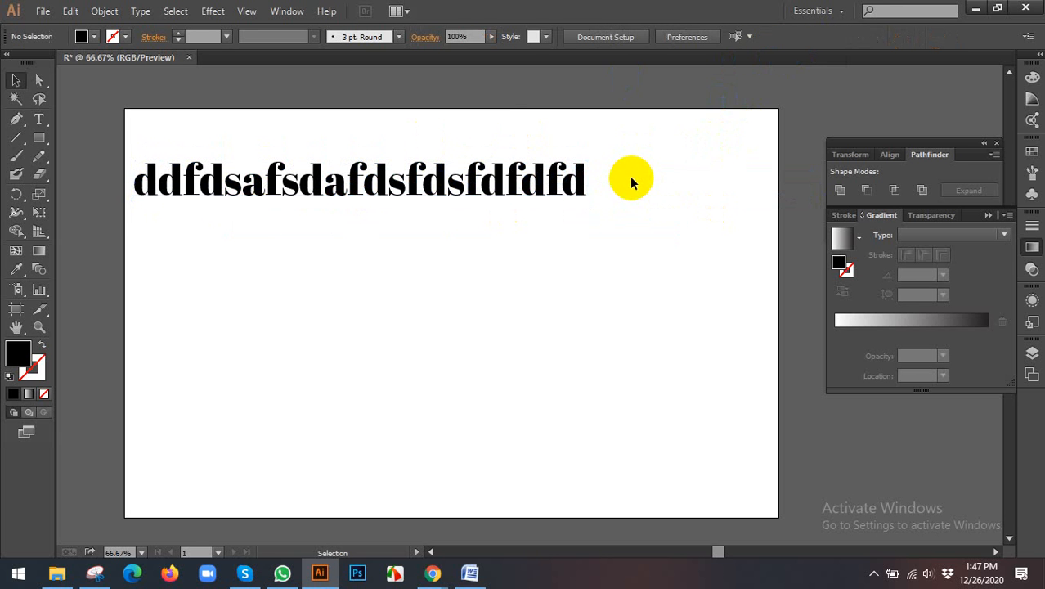
{"action": "left_click", "coordinate": [537, 186]}
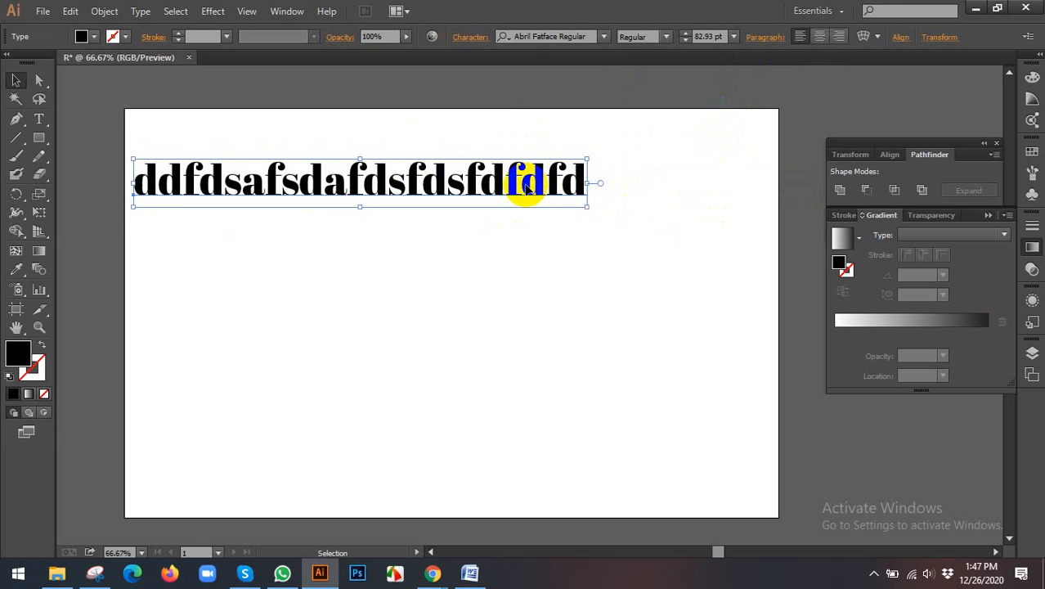
Step: Right-align the text line and move it so its end meets the artboard's right edge
{"action": "left_click_drag", "start_coordinate": [528, 186], "coordinate": [720, 193]}
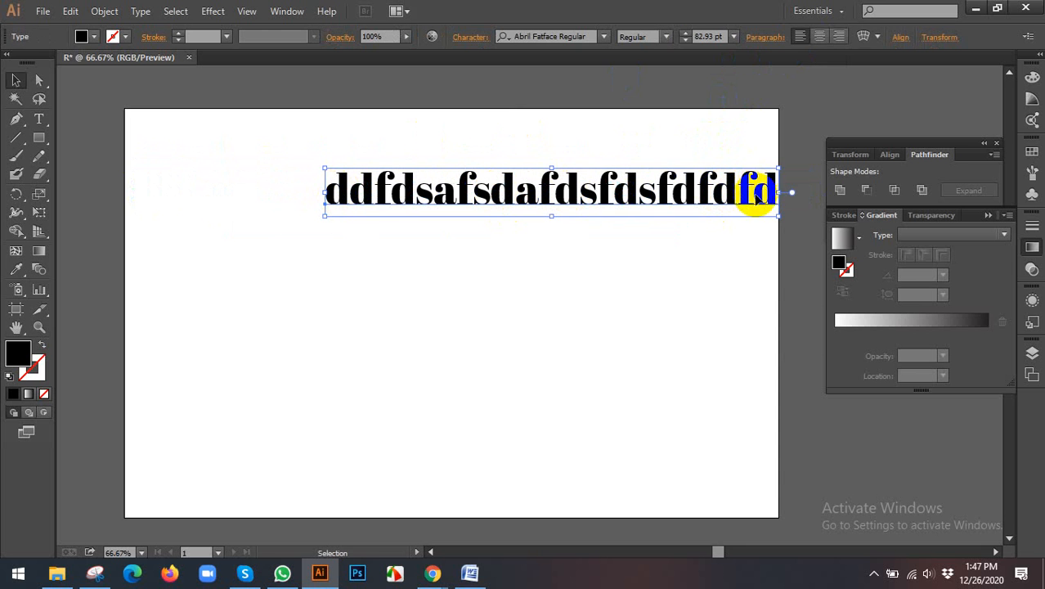
{"action": "left_click", "coordinate": [845, 39]}
{"action": "left_click_drag", "start_coordinate": [263, 190], "coordinate": [741, 230]}
Step: Append a long run of "d" letters to the right-aligned text, then delete the whole text object
{"action": "double_click", "coordinate": [742, 229]}
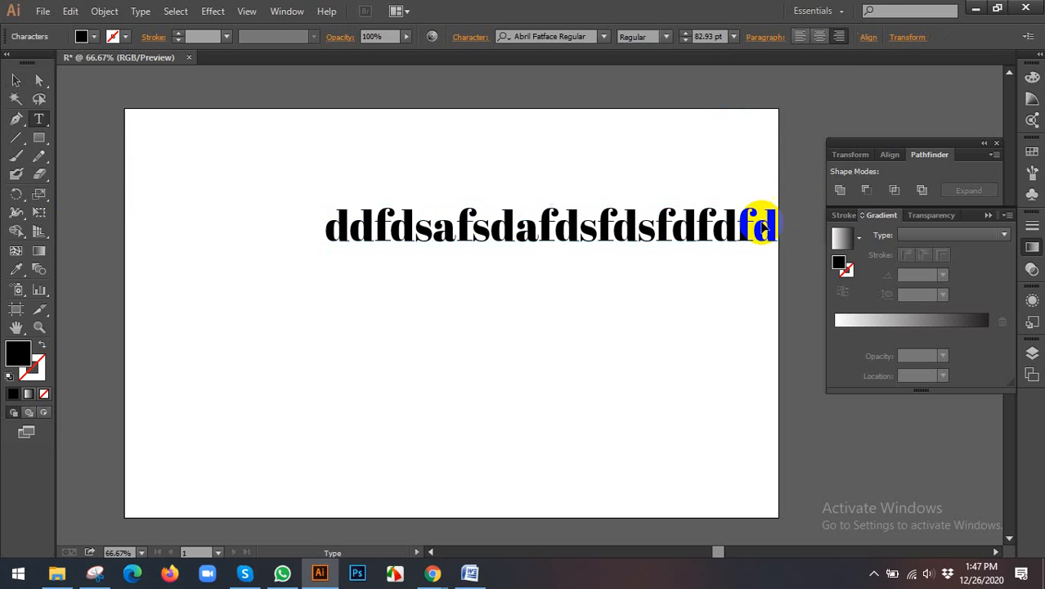
{"action": "double_click", "coordinate": [763, 226]}
{"action": "type", "text": "dfdfddddddddddddddddd"}
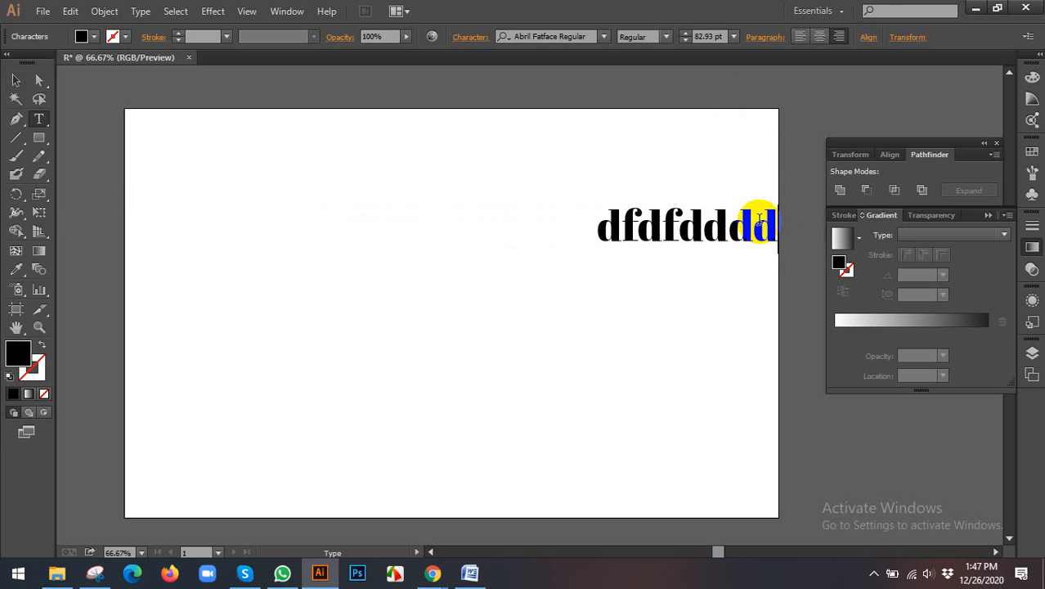
{"action": "type", "text": "ddd"}
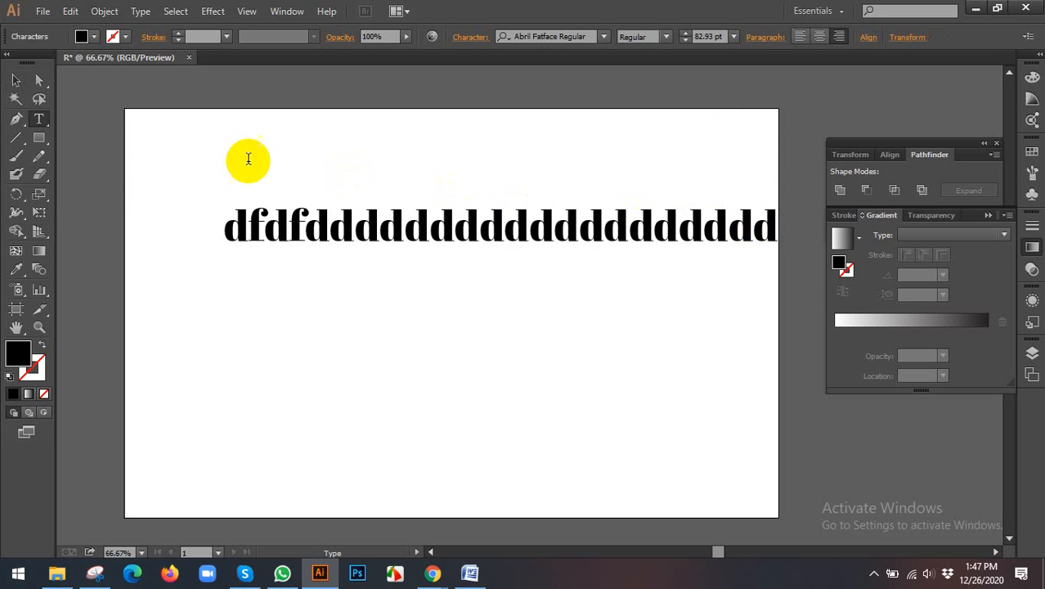
{"action": "left_click", "coordinate": [16, 79]}
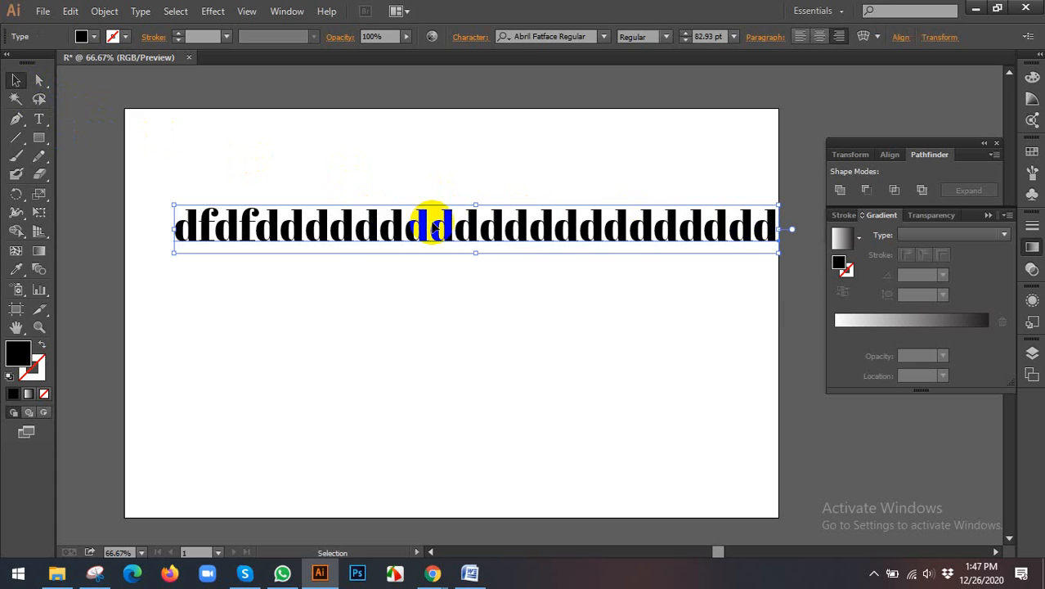
{"action": "key", "text": "Delete"}
Step: Create new point text reading "sdf dusrasfot" in the upper middle of the artboard
{"action": "left_click", "coordinate": [32, 125]}
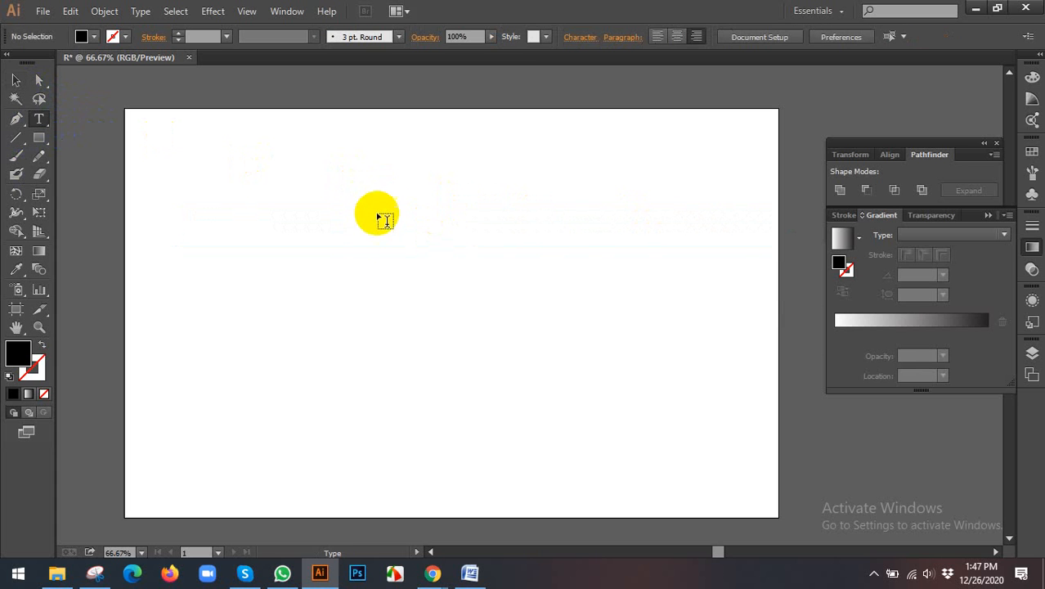
{"action": "left_click", "coordinate": [406, 222]}
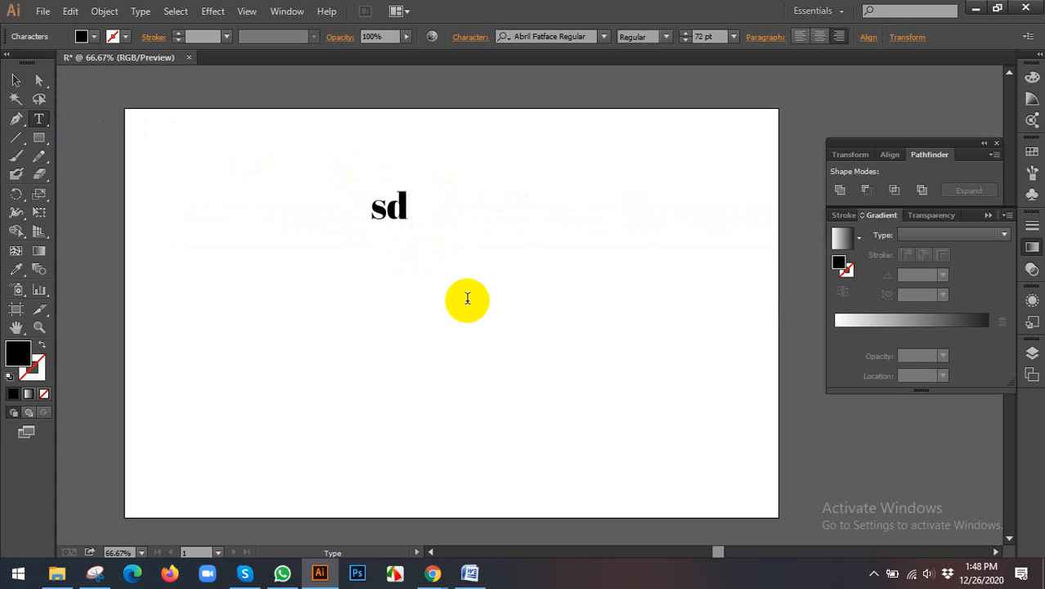
{"action": "type", "text": "sdf duf"}
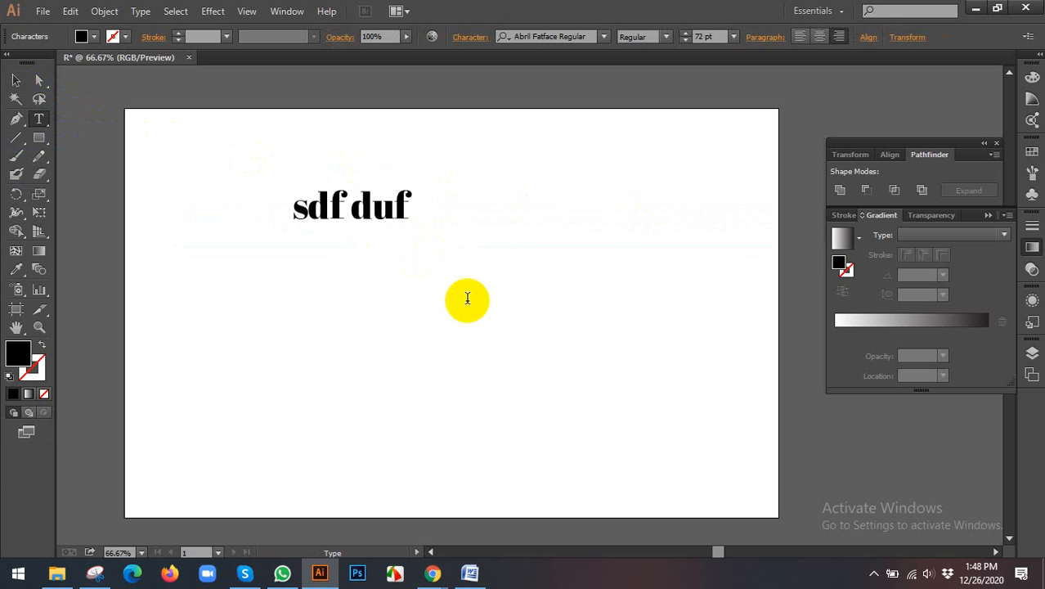
{"action": "key", "text": "BackSpace"}
{"action": "type", "text": "srasfot"}
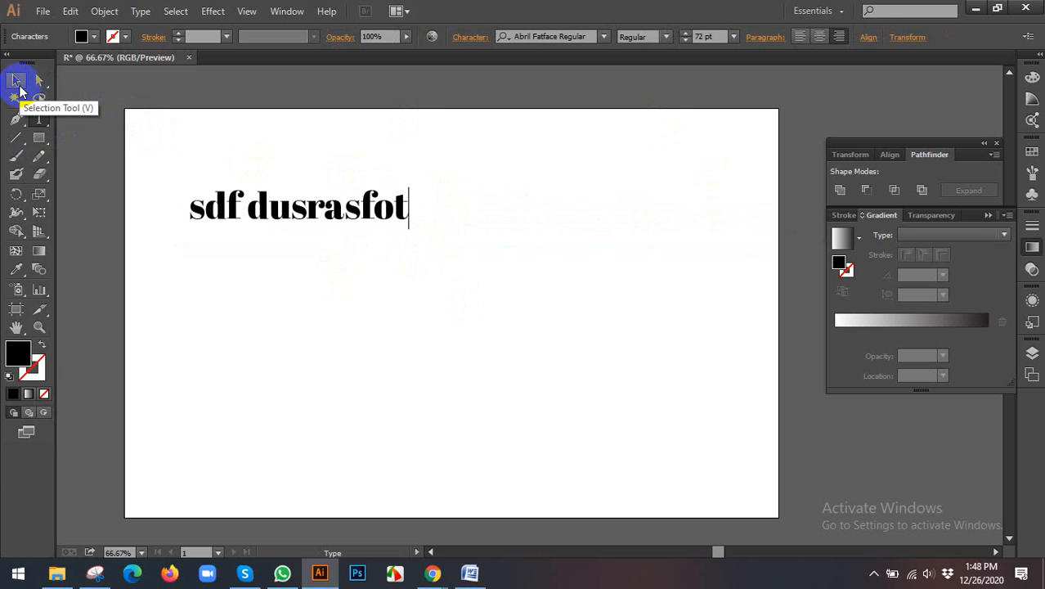
Step: Center-align the "sdf dusrasfot" text and move it to the top center of the artboard
{"action": "left_click", "coordinate": [18, 83]}
{"action": "left_click", "coordinate": [823, 46]}
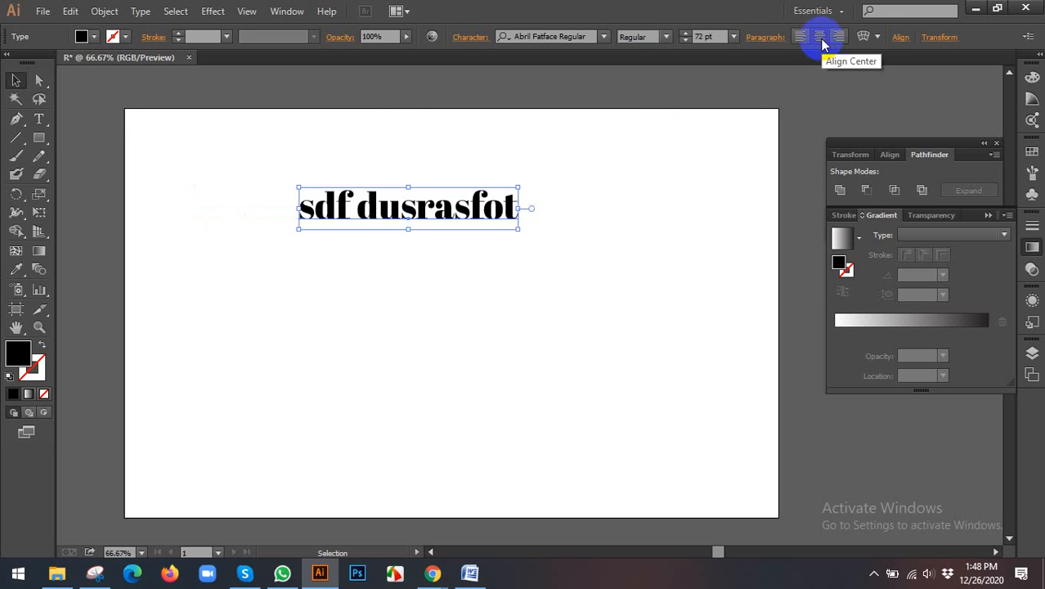
{"action": "left_click_drag", "start_coordinate": [483, 203], "coordinate": [530, 175]}
Step: Switch to the Google Meet call in Chrome, admit the waiting participant, and return to Illustrator
{"action": "left_click", "coordinate": [433, 572]}
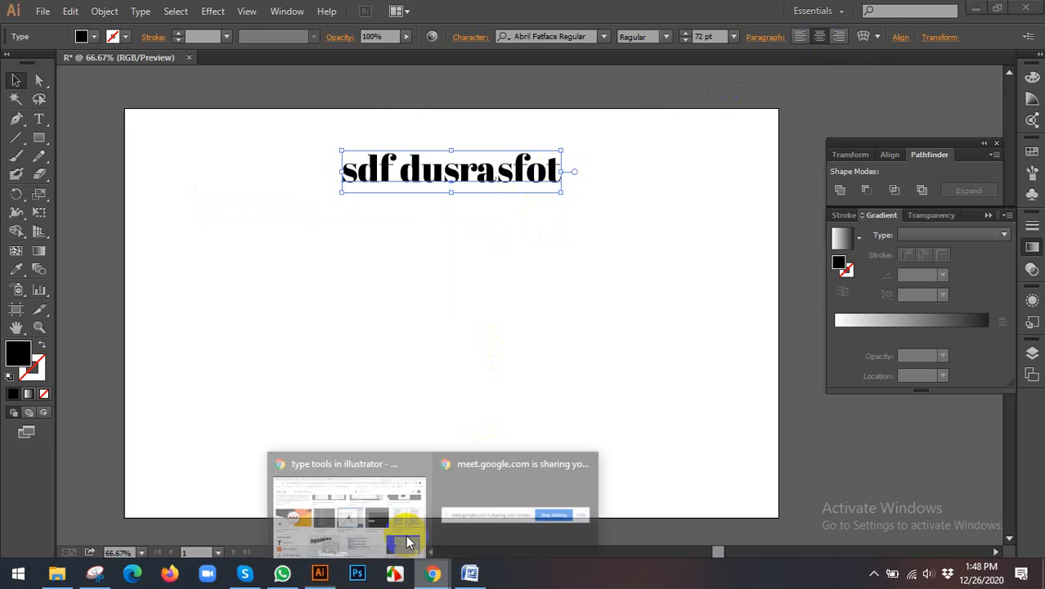
{"action": "left_click", "coordinate": [375, 512]}
{"action": "left_click", "coordinate": [44, 10]}
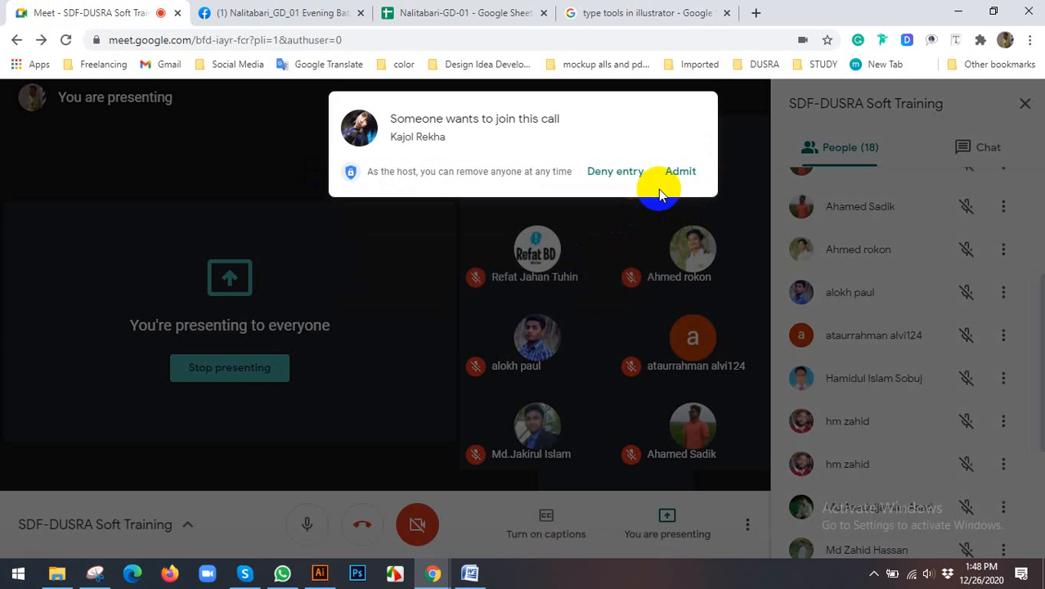
{"action": "left_click", "coordinate": [680, 176]}
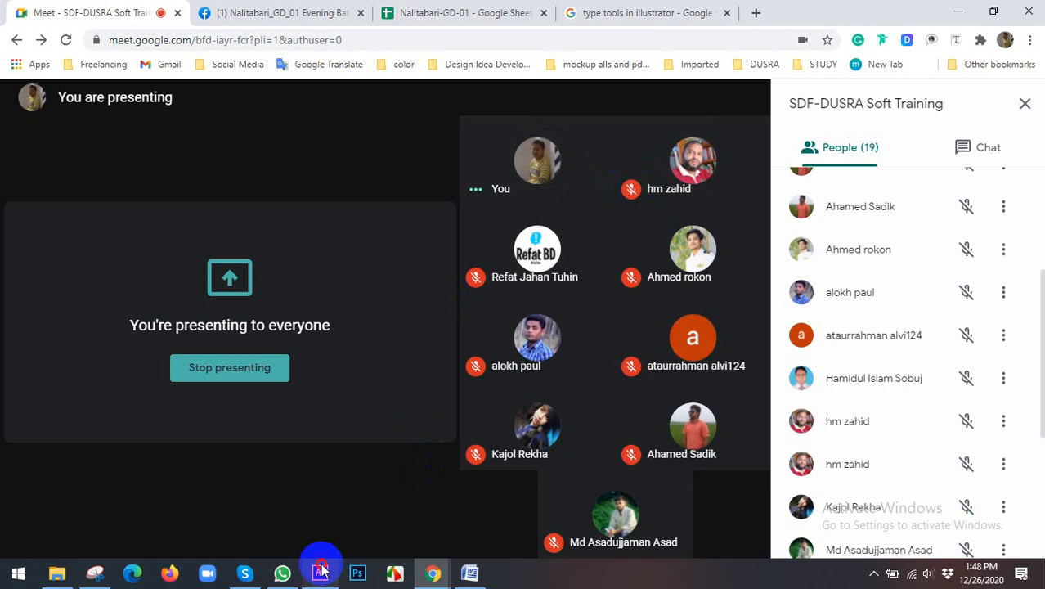
{"action": "left_click", "coordinate": [320, 573]}
Step: Nudge the centered text closer to the artboard's top edge, then delete the text object
{"action": "scroll", "coordinate": [559, 191], "scroll_direction": "up", "scroll_amount": 1}
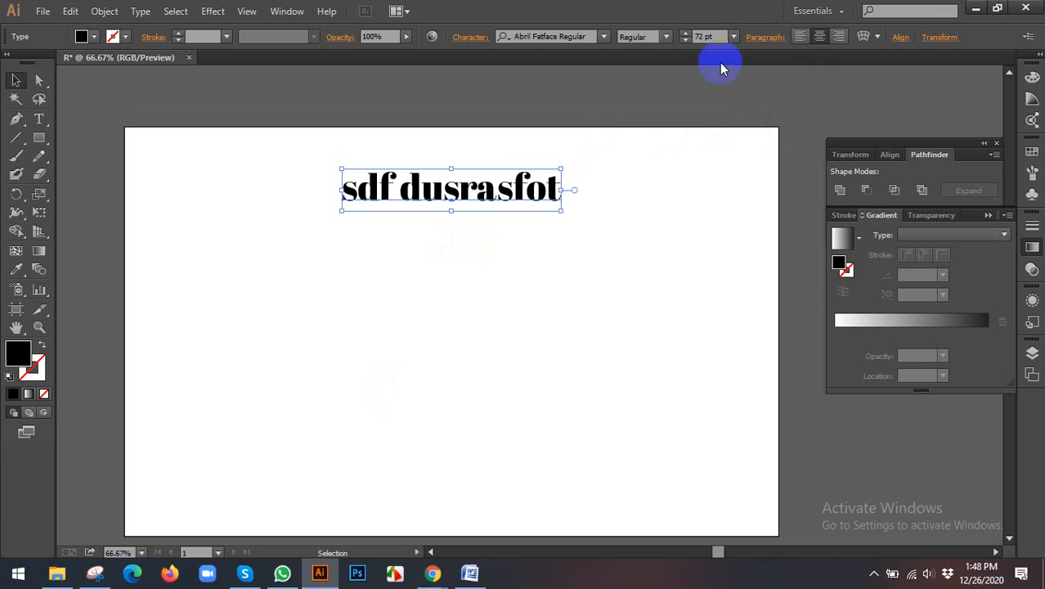
{"action": "left_click_drag", "start_coordinate": [514, 188], "coordinate": [517, 172]}
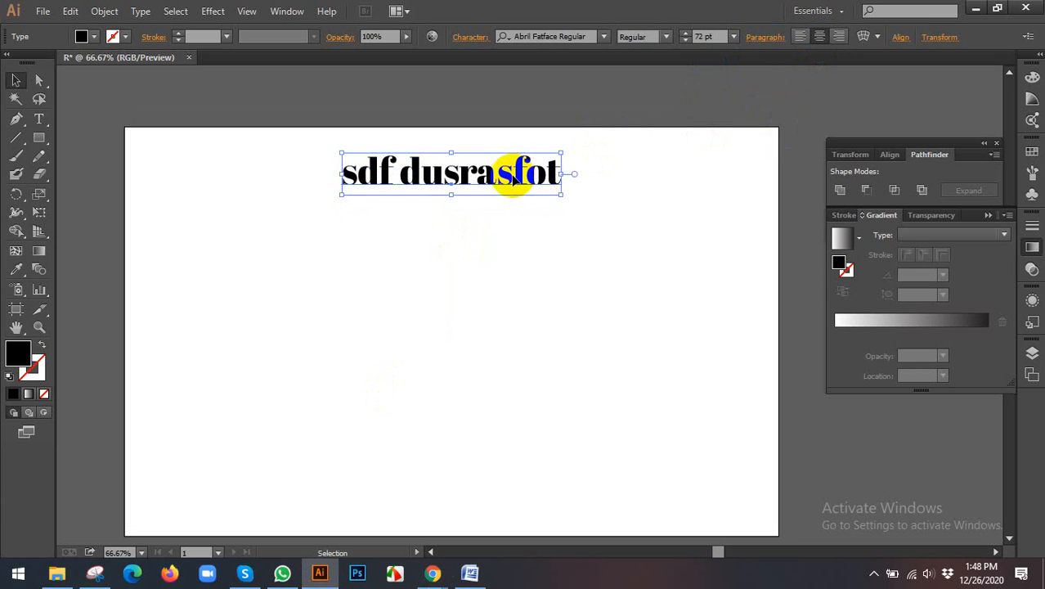
{"action": "double_click", "coordinate": [432, 182]}
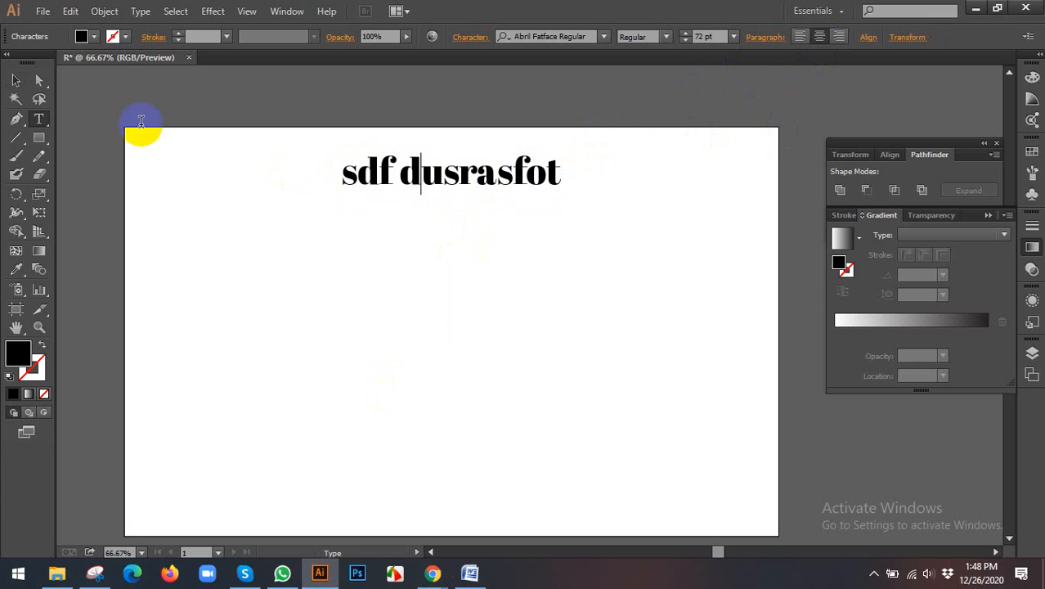
{"action": "left_click", "coordinate": [16, 79]}
{"action": "key", "text": "Delete"}
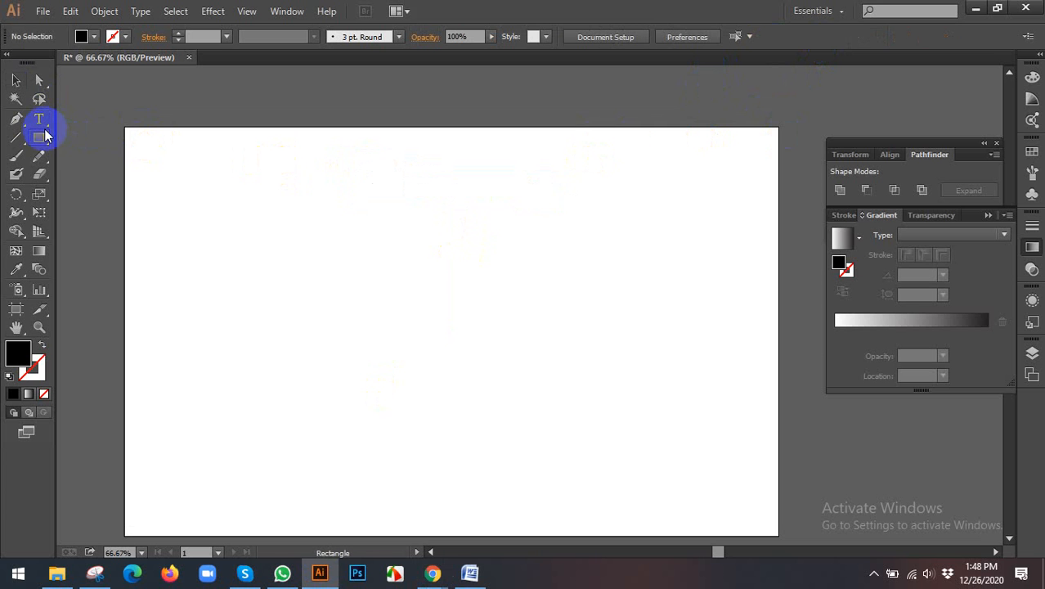
{"action": "left_click", "coordinate": [41, 121]}
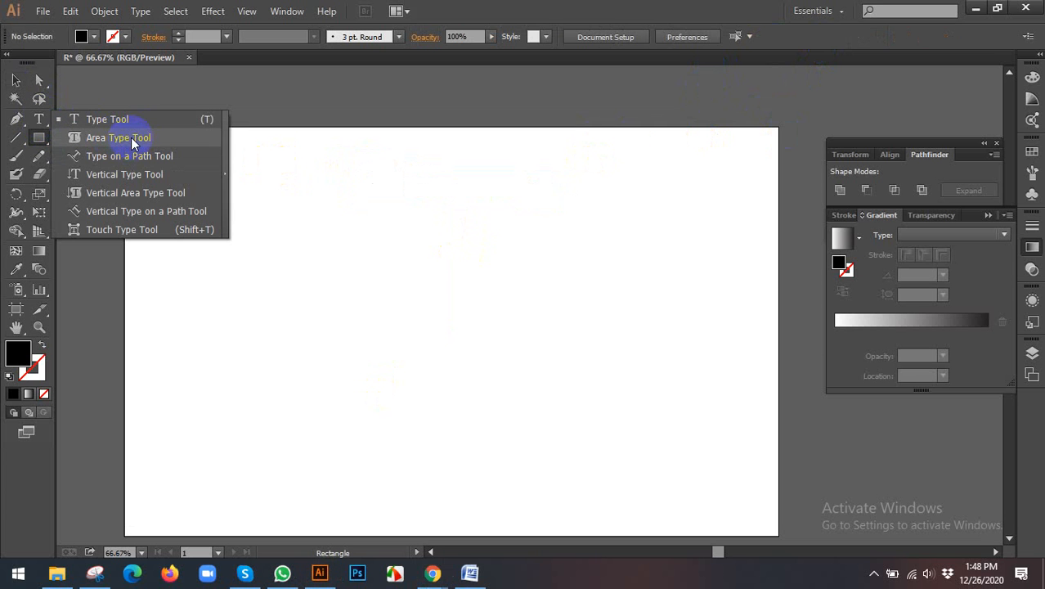
{"action": "left_click", "coordinate": [42, 137]}
{"action": "left_click_drag", "start_coordinate": [42, 137], "coordinate": [71, 138]}
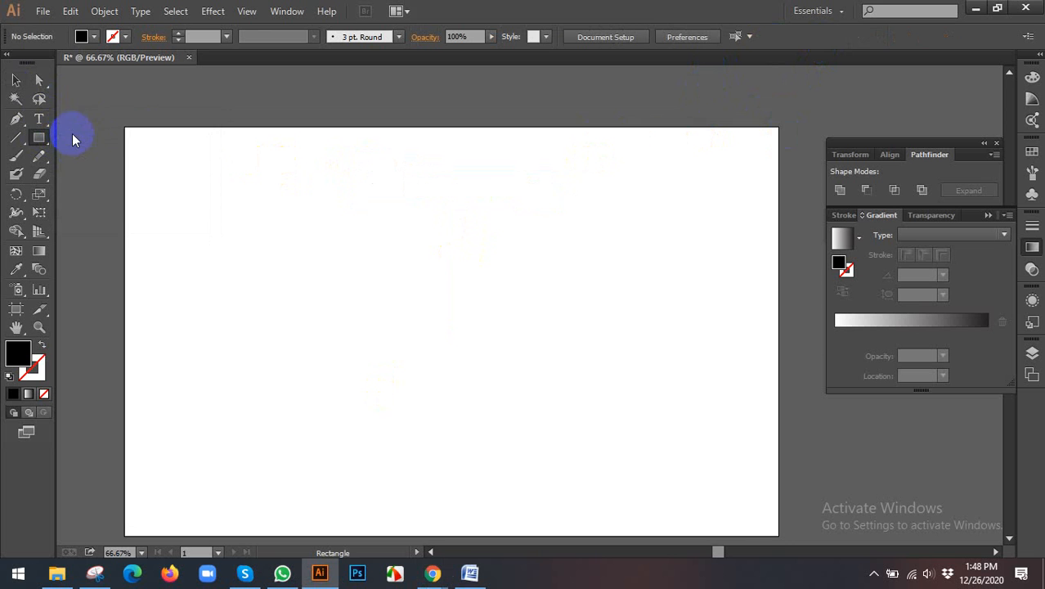
{"action": "scroll", "coordinate": [217, 158], "scroll_direction": "down", "scroll_amount": 1}
{"action": "left_click", "coordinate": [171, 157]}
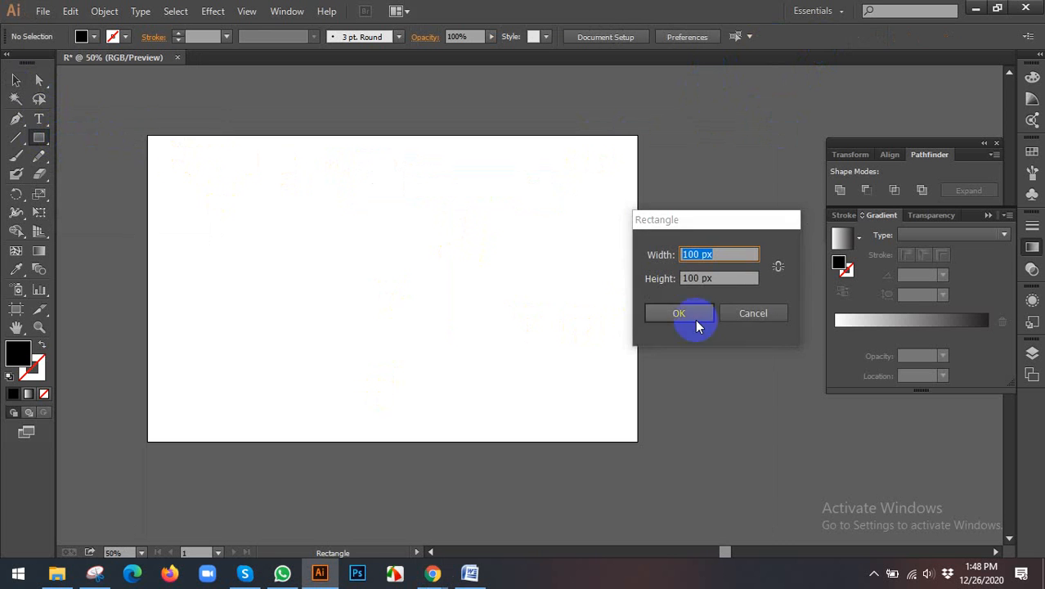
{"action": "left_click", "coordinate": [772, 311]}
{"action": "left_click", "coordinate": [226, 167]}
{"action": "left_click", "coordinate": [742, 308]}
{"action": "left_click", "coordinate": [436, 210]}
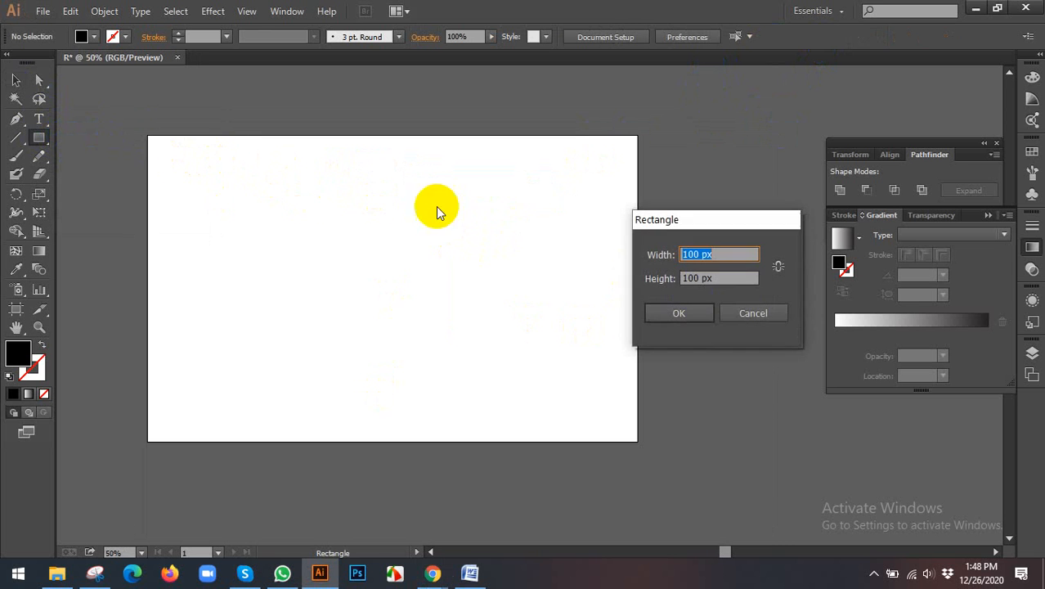
{"action": "left_click", "coordinate": [770, 319]}
Step: Draw a wide black rectangle in the upper part of the artboard and adjust its position
{"action": "left_click_drag", "start_coordinate": [243, 176], "coordinate": [578, 246]}
{"action": "left_click", "coordinate": [15, 80]}
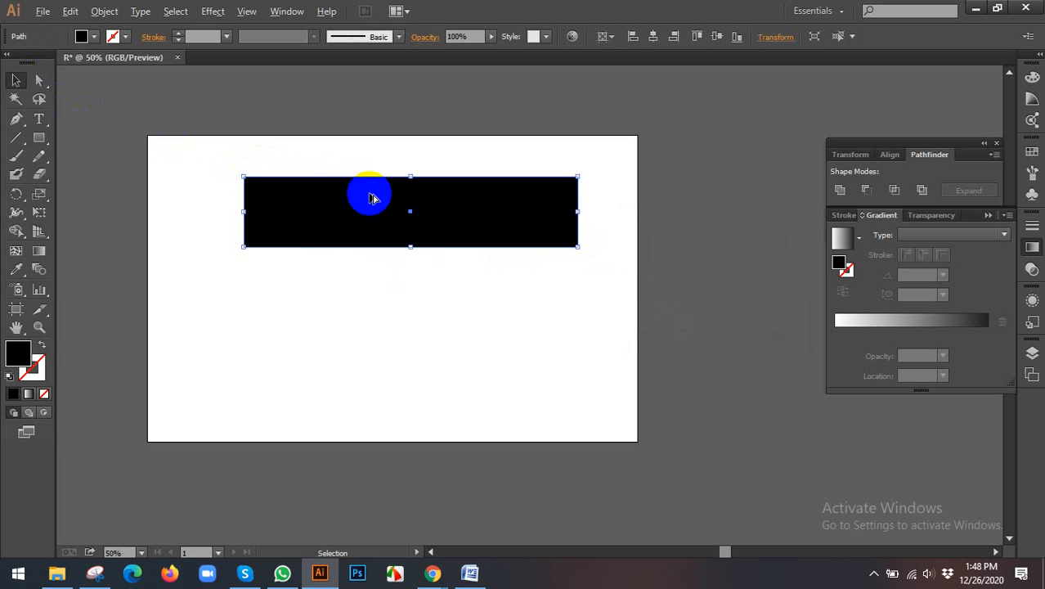
{"action": "scroll", "coordinate": [373, 196], "scroll_direction": "up", "scroll_amount": 1}
{"action": "left_click_drag", "start_coordinate": [411, 224], "coordinate": [430, 227]}
{"action": "left_click_drag", "start_coordinate": [357, 201], "coordinate": [381, 185]}
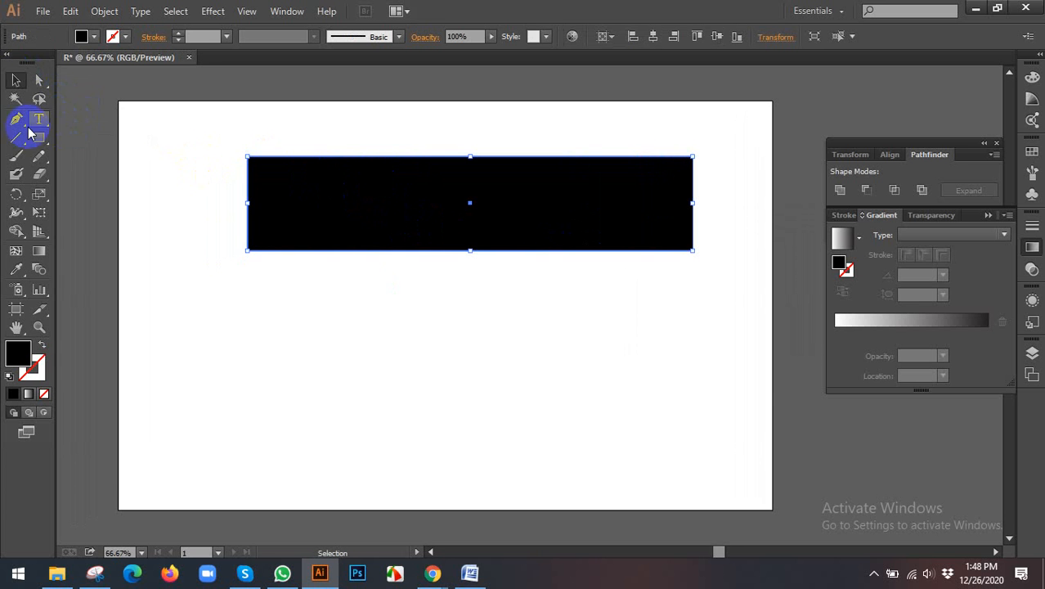
Step: Convert the rectangle into an area type container with the Area Type Tool and fill it with two lines of random placeholder letters
{"action": "left_click_drag", "start_coordinate": [33, 119], "coordinate": [85, 144]}
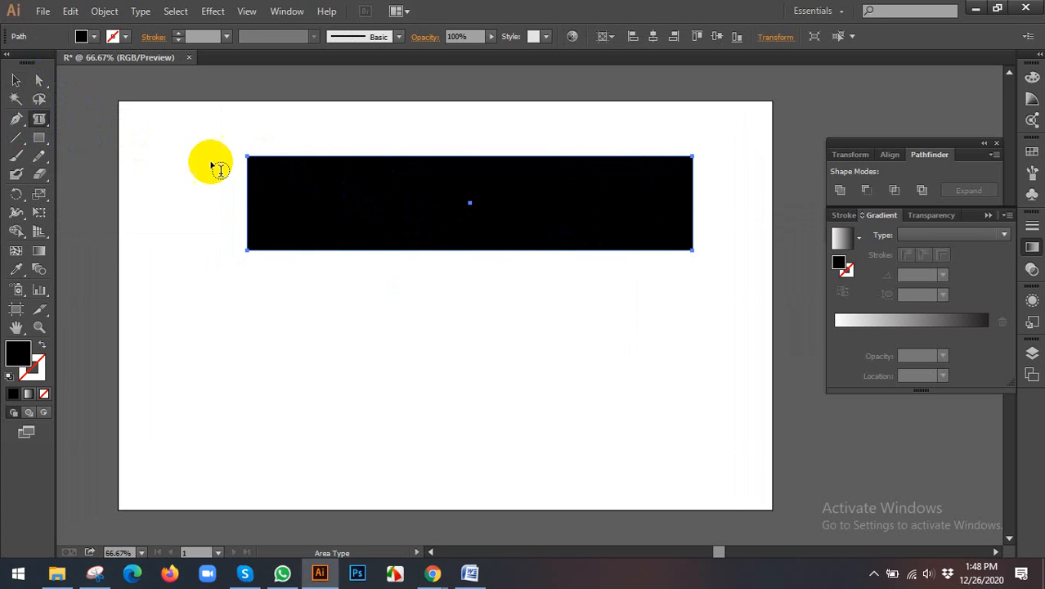
{"action": "left_click", "coordinate": [257, 160]}
{"action": "type", "text": "fd"}
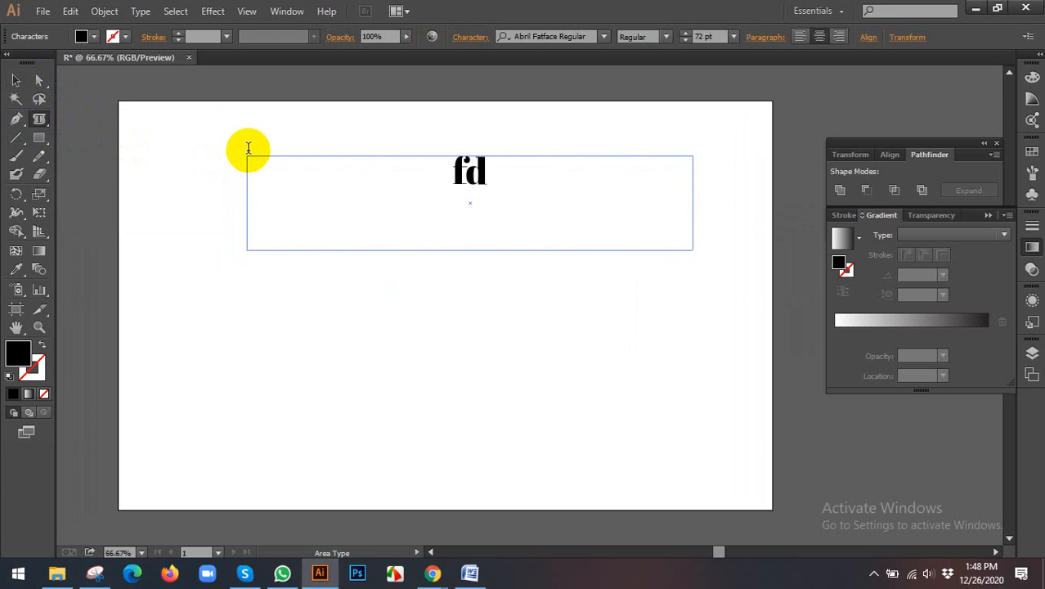
{"action": "type", "text": "fdsaffdffasdfdsf"}
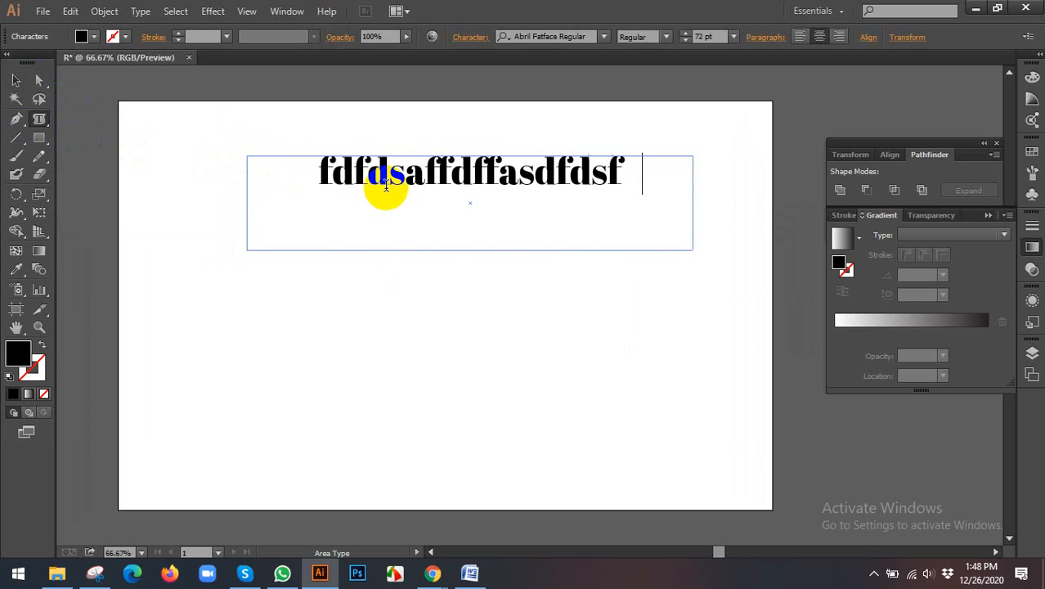
{"action": "key", "text": "BackSpace"}
{"action": "type", "text": "adsfdsfdsfdsf"}
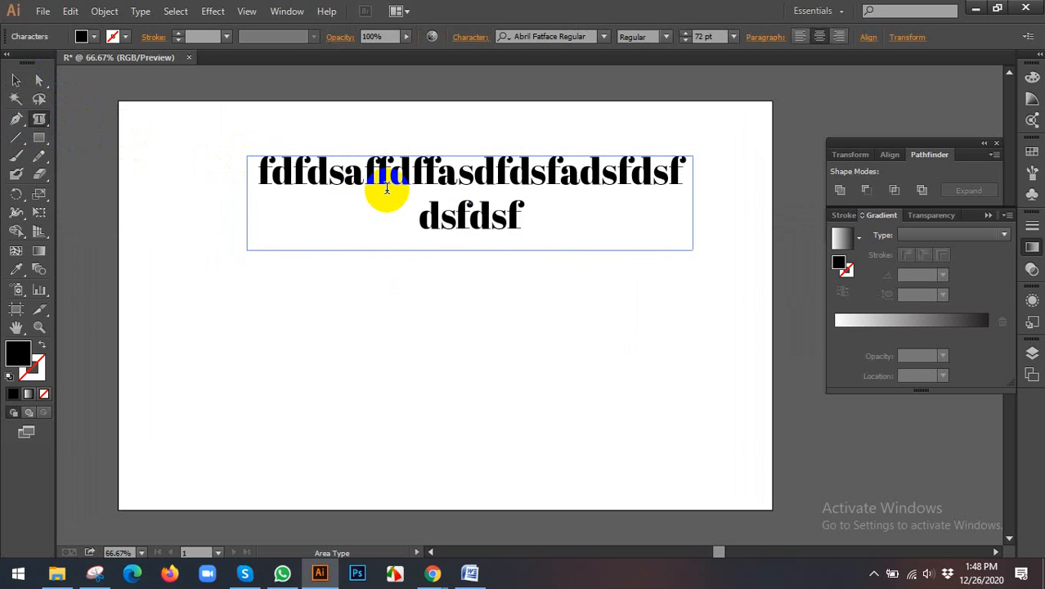
{"action": "type", "text": "dsafsdfsdafdsfdsfdd"}
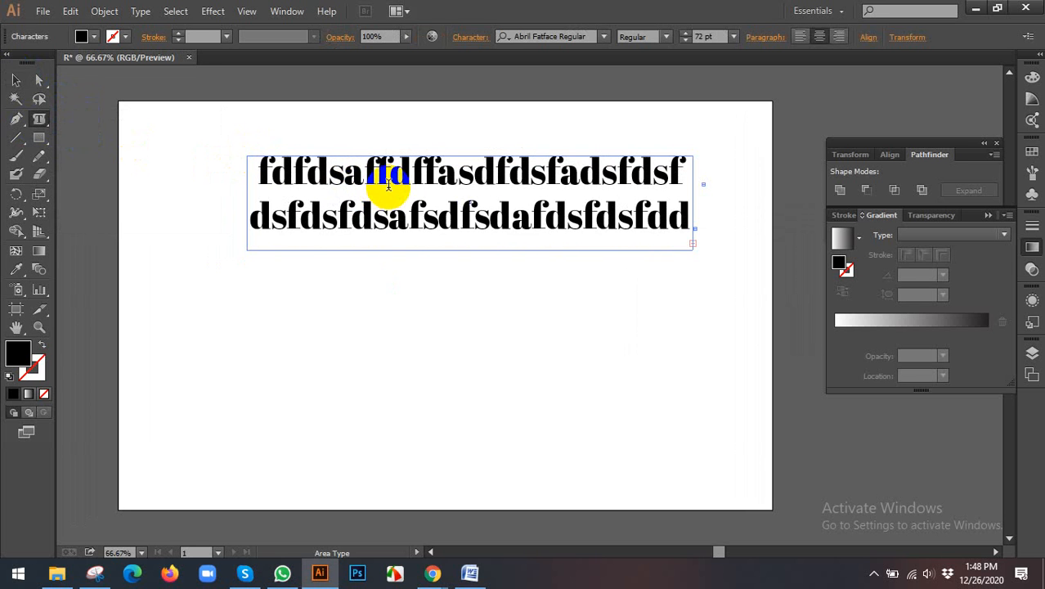
Step: Try the AdineKirnberg-Script font on all the area text, then set it to abeatbyKai
{"action": "key", "text": "ctrl+a"}
{"action": "left_click", "coordinate": [603, 39]}
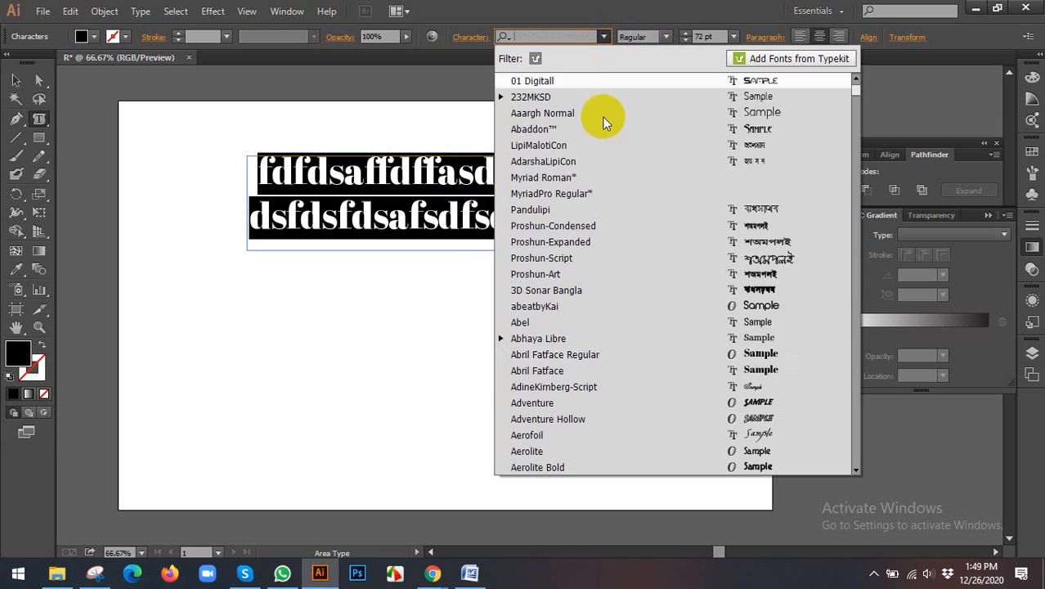
{"action": "left_click", "coordinate": [535, 387]}
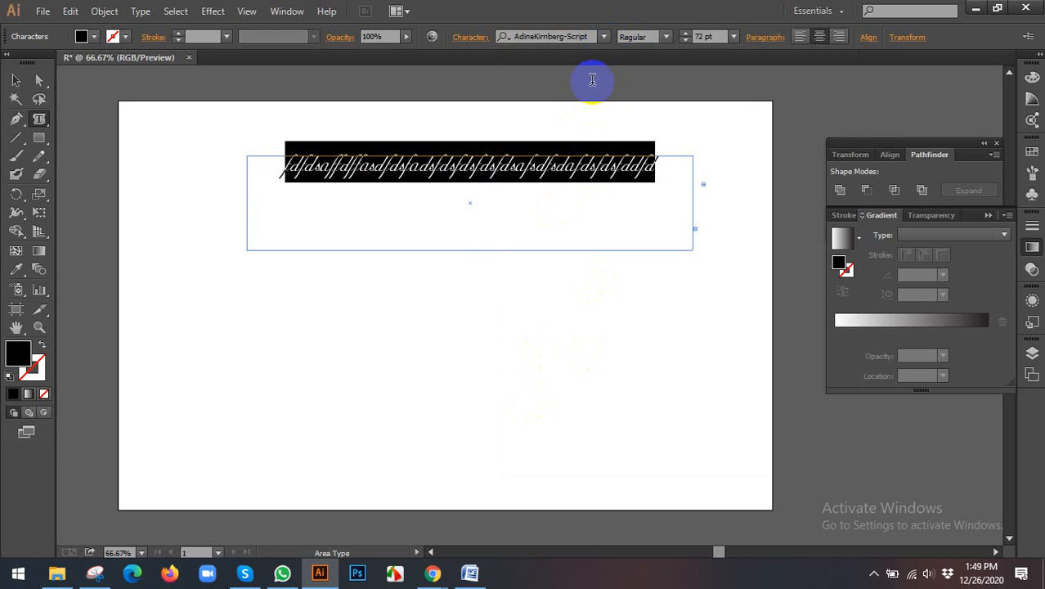
{"action": "left_click", "coordinate": [606, 37]}
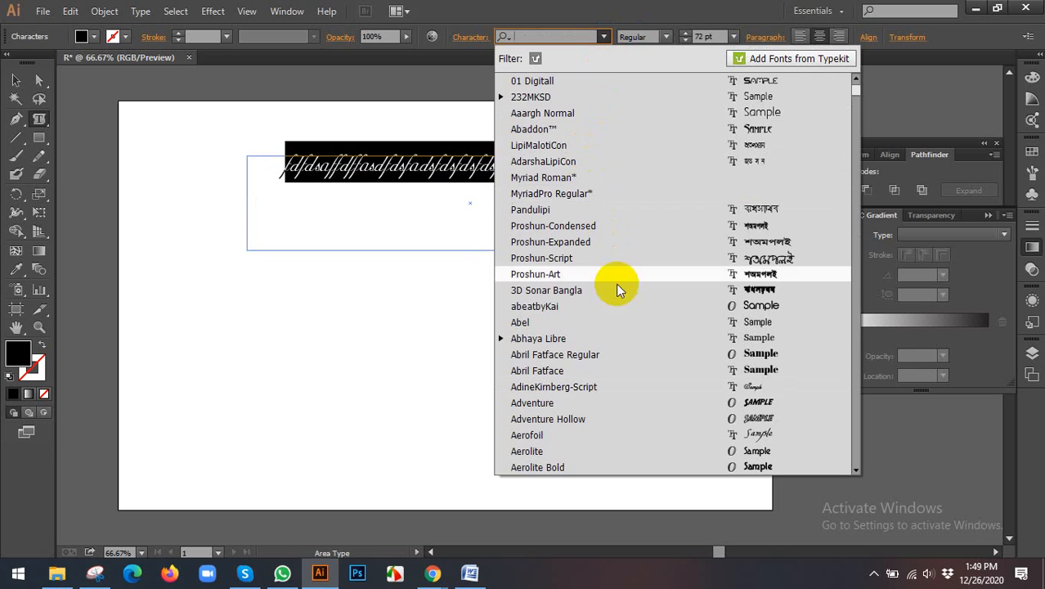
{"action": "left_click", "coordinate": [610, 305]}
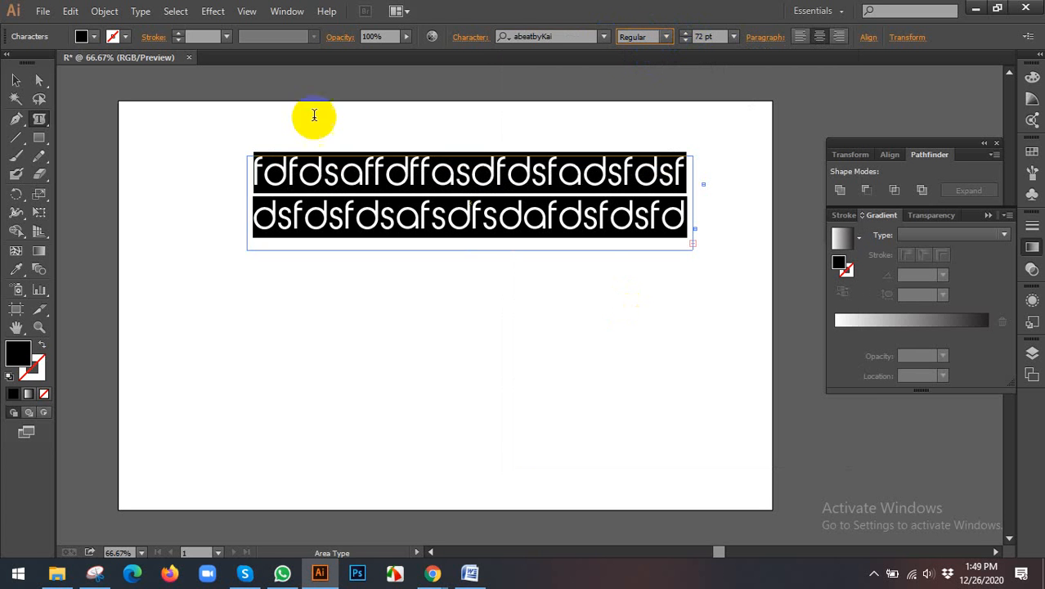
Step: Reposition the two-line area text block slightly within the upper part of the artboard
{"action": "left_click", "coordinate": [38, 82]}
{"action": "double_click", "coordinate": [25, 82]}
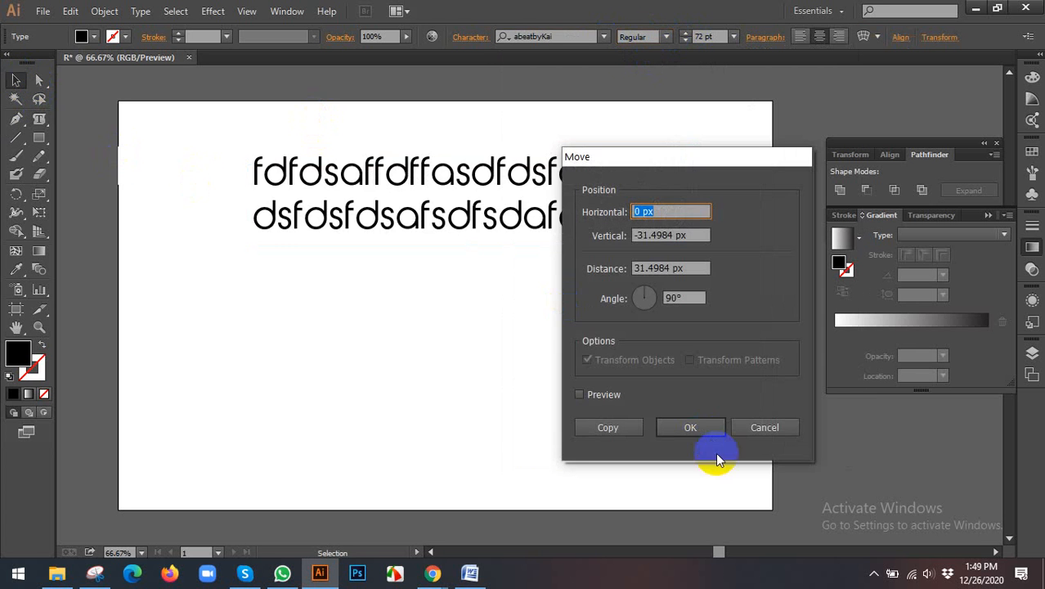
{"action": "left_click", "coordinate": [761, 427]}
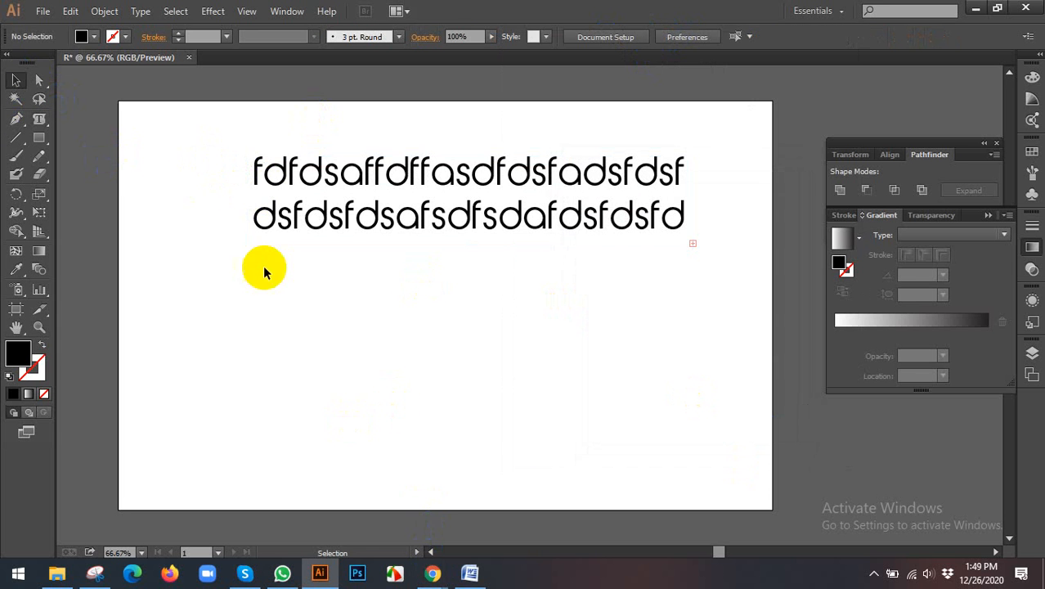
{"action": "left_click_drag", "start_coordinate": [459, 239], "coordinate": [562, 267]}
{"action": "left_click_drag", "start_coordinate": [471, 238], "coordinate": [372, 211]}
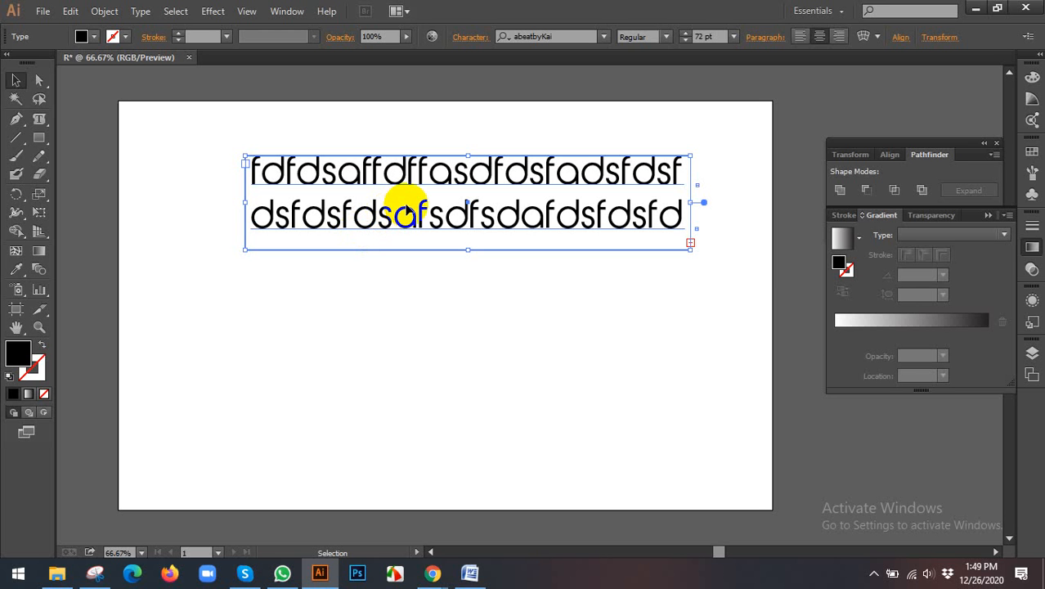
Step: Delete the two-line area text block from the artboard and switch to the Chrome browser
{"action": "key", "text": "Delete"}
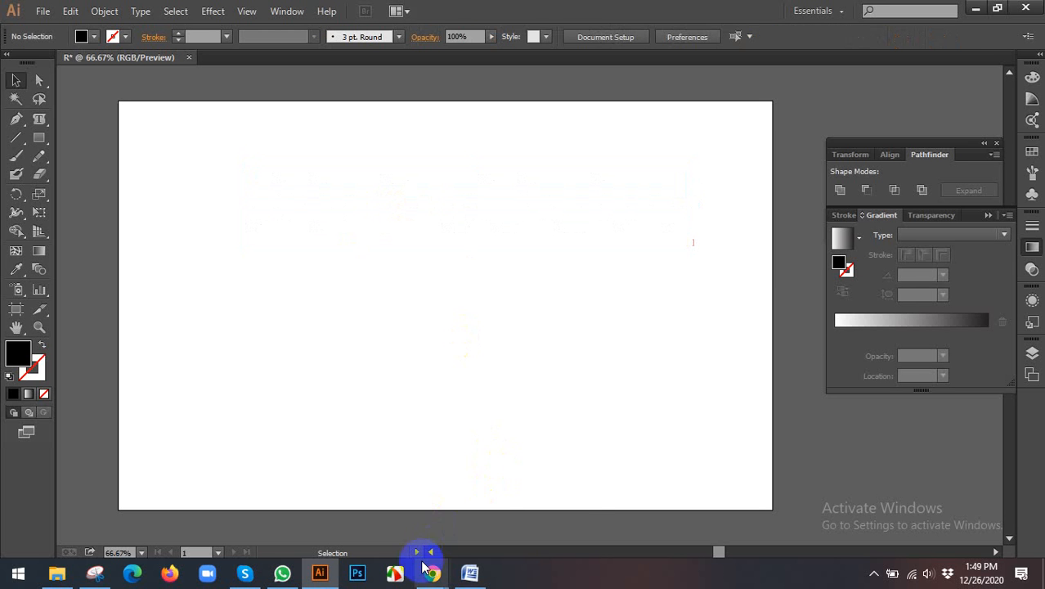
{"action": "left_click", "coordinate": [428, 568]}
{"action": "left_click", "coordinate": [368, 507]}
{"action": "left_click", "coordinate": [695, 13]}
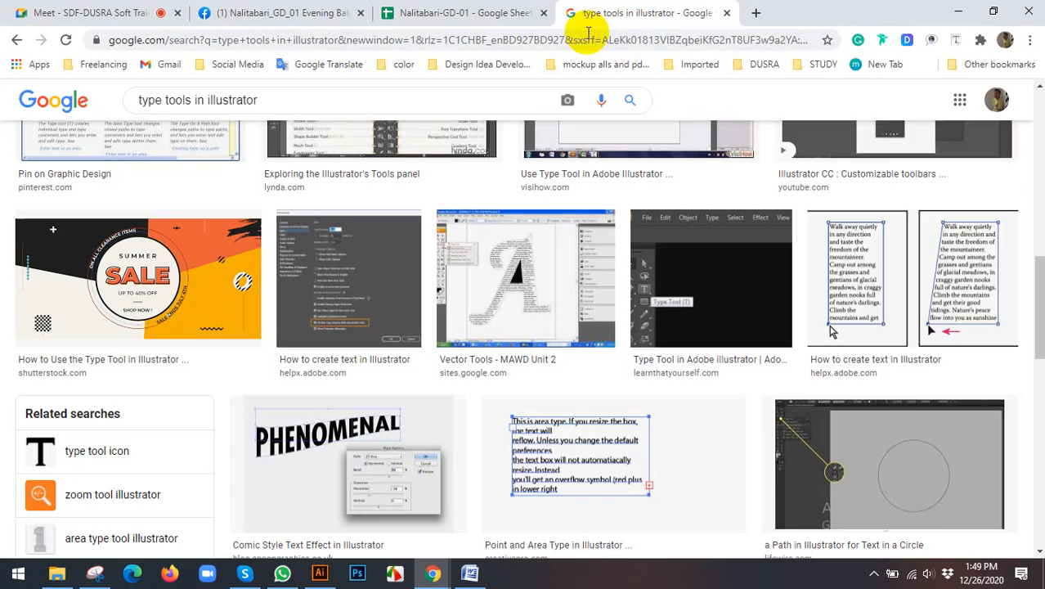
Step: Search the web for lorem ipsum in a new tab and open lipsum.com at its "What is Lorem Ipsum?" section
{"action": "left_click", "coordinate": [756, 13]}
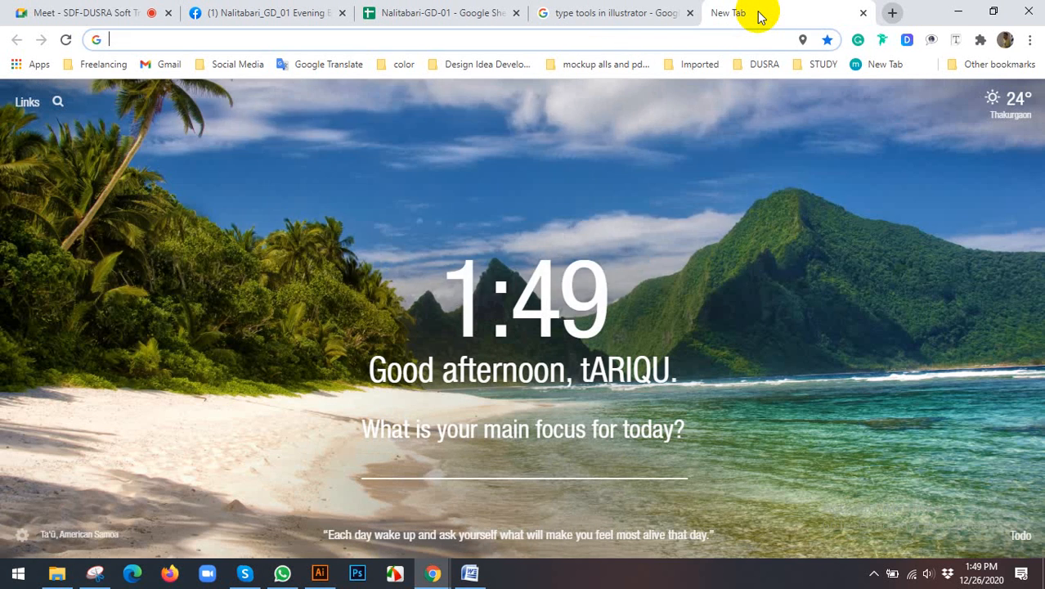
{"action": "type", "text": "lore"}
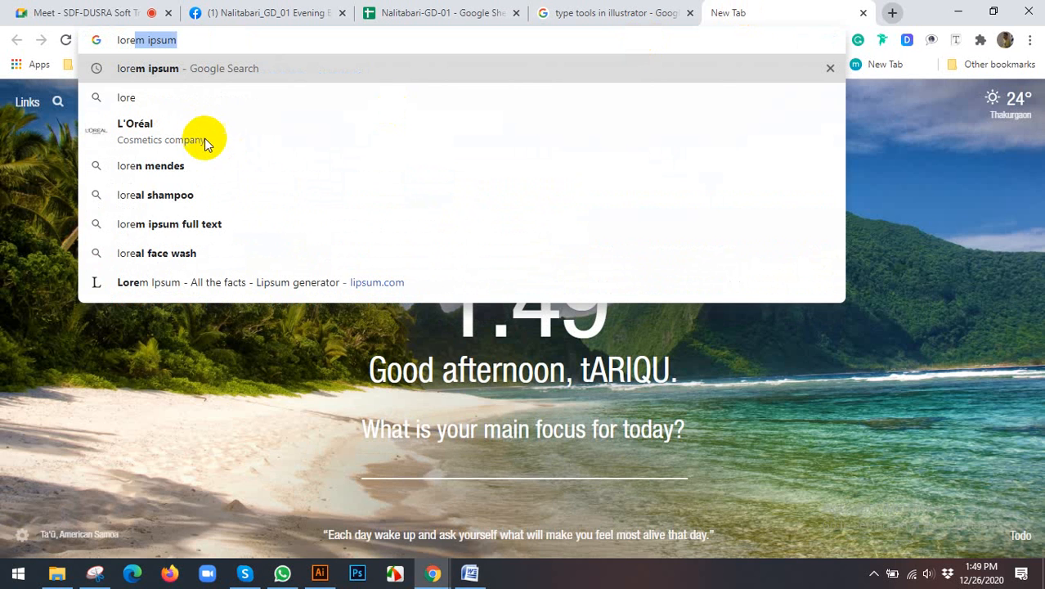
{"action": "left_click", "coordinate": [287, 152]}
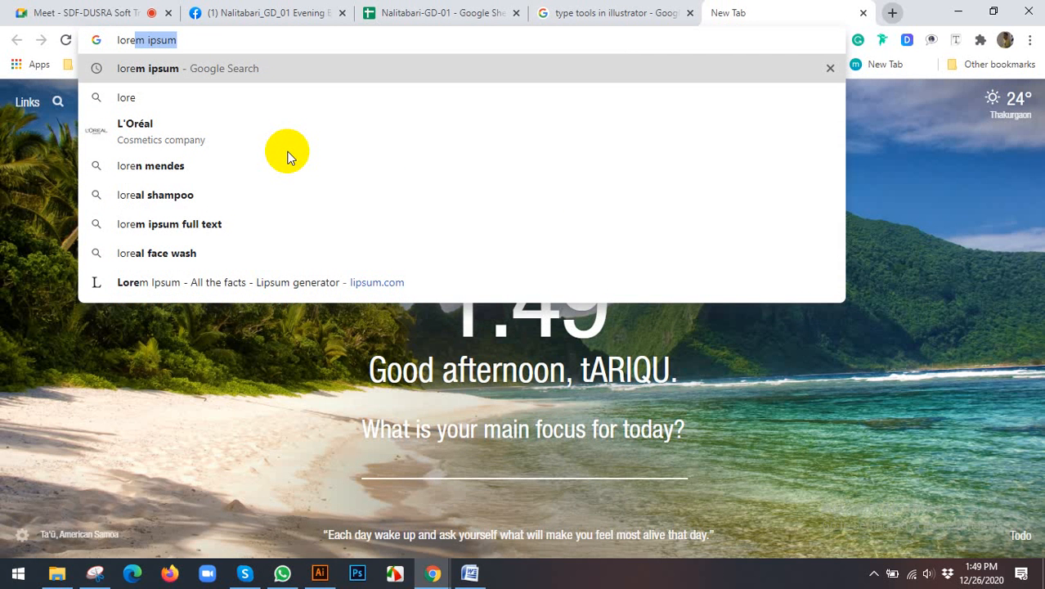
{"action": "key", "text": "Return"}
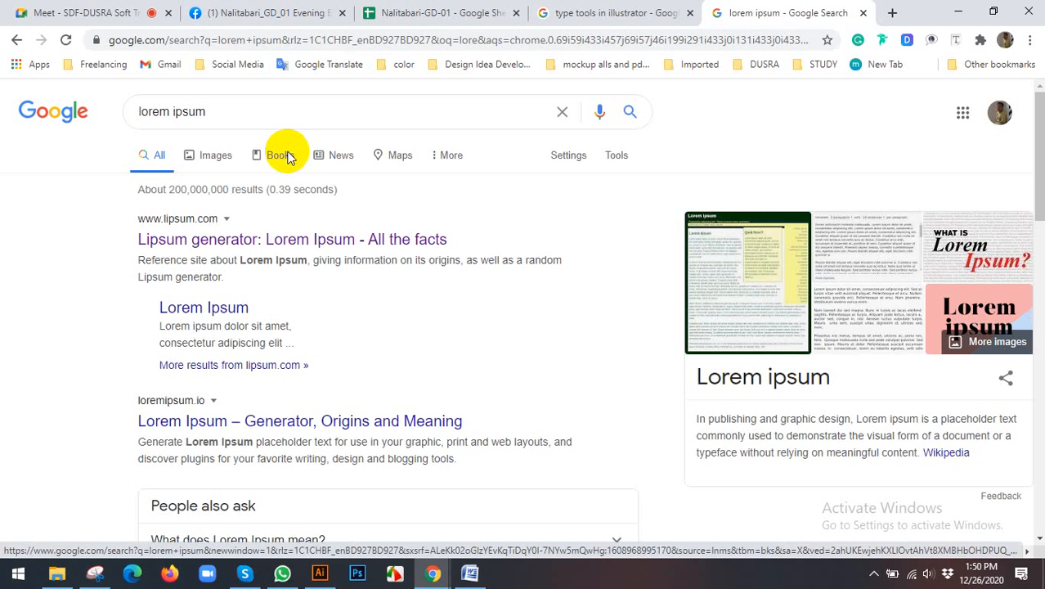
{"action": "left_click", "coordinate": [287, 157]}
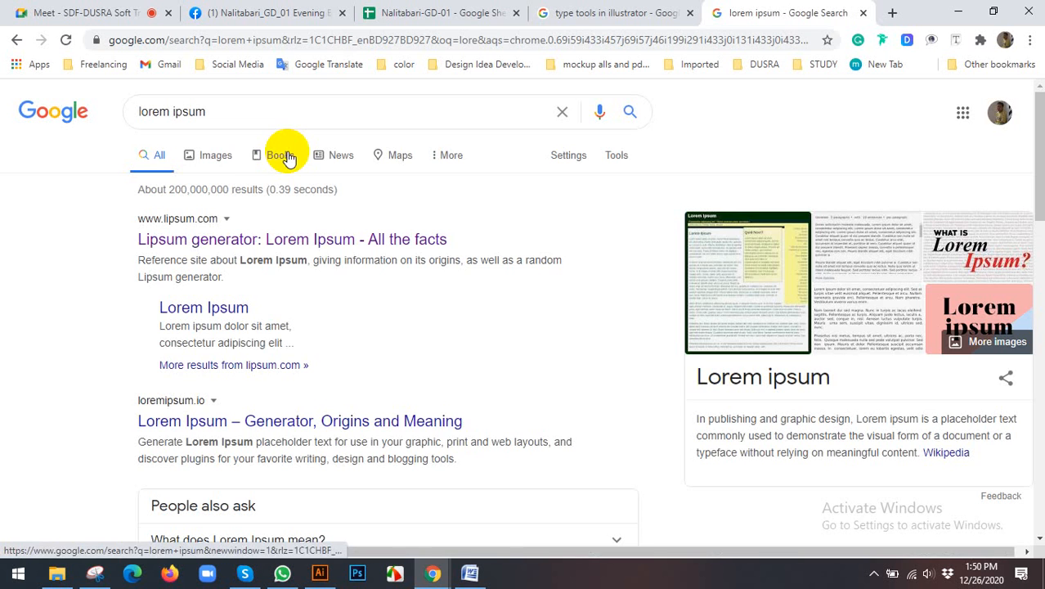
{"action": "left_click", "coordinate": [320, 237]}
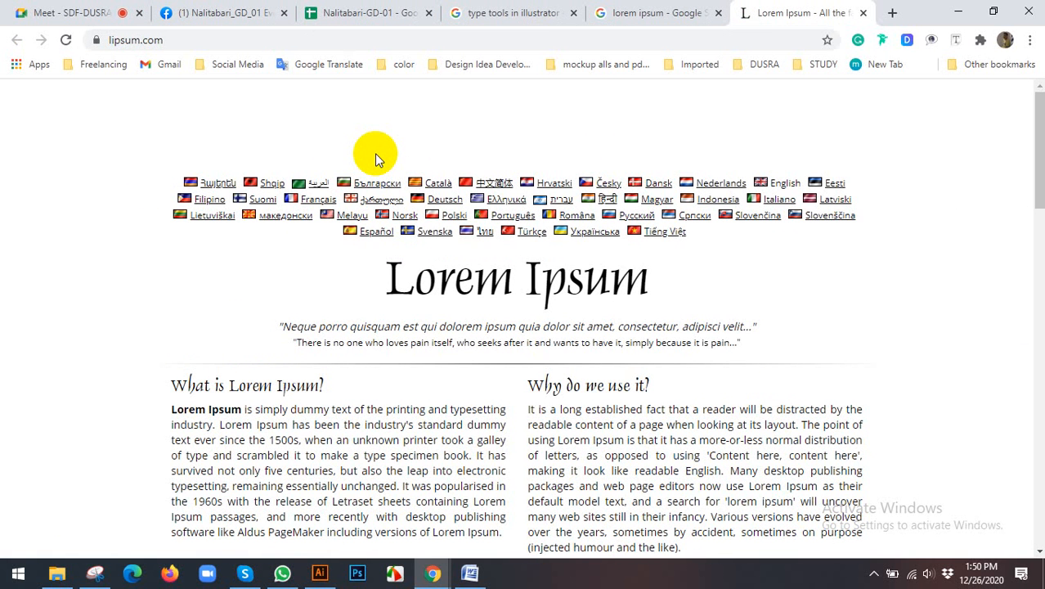
{"action": "scroll", "coordinate": [350, 326], "scroll_direction": "down", "scroll_amount": 3}
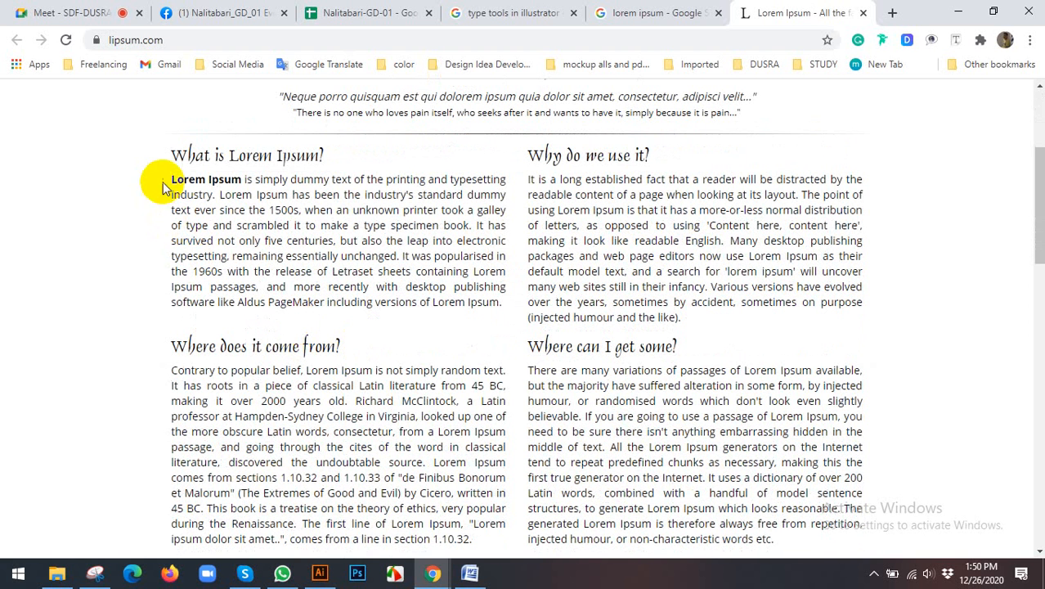
{"action": "left_click_drag", "start_coordinate": [461, 197], "coordinate": [371, 192]}
{"action": "left_click", "coordinate": [400, 241]}
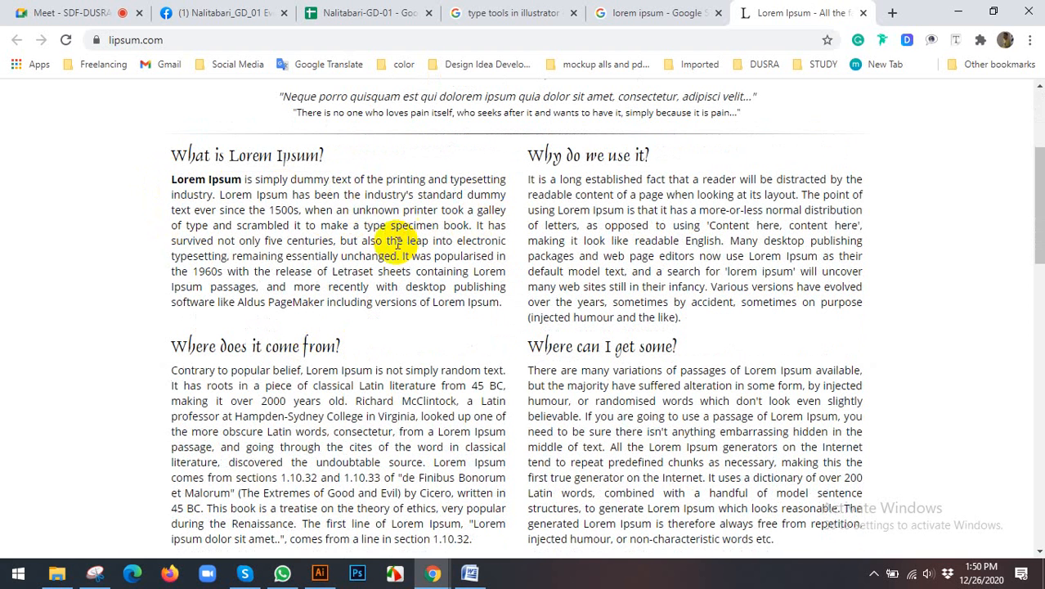
{"action": "left_click_drag", "start_coordinate": [215, 209], "coordinate": [179, 183]}
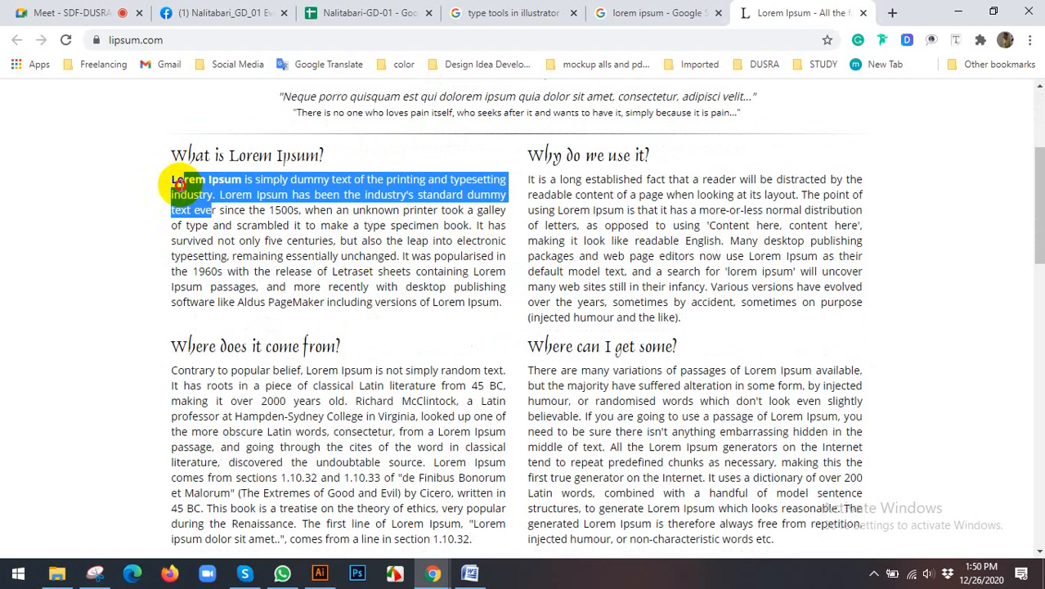
{"action": "double_click", "coordinate": [172, 182]}
{"action": "right_click", "coordinate": [177, 183]}
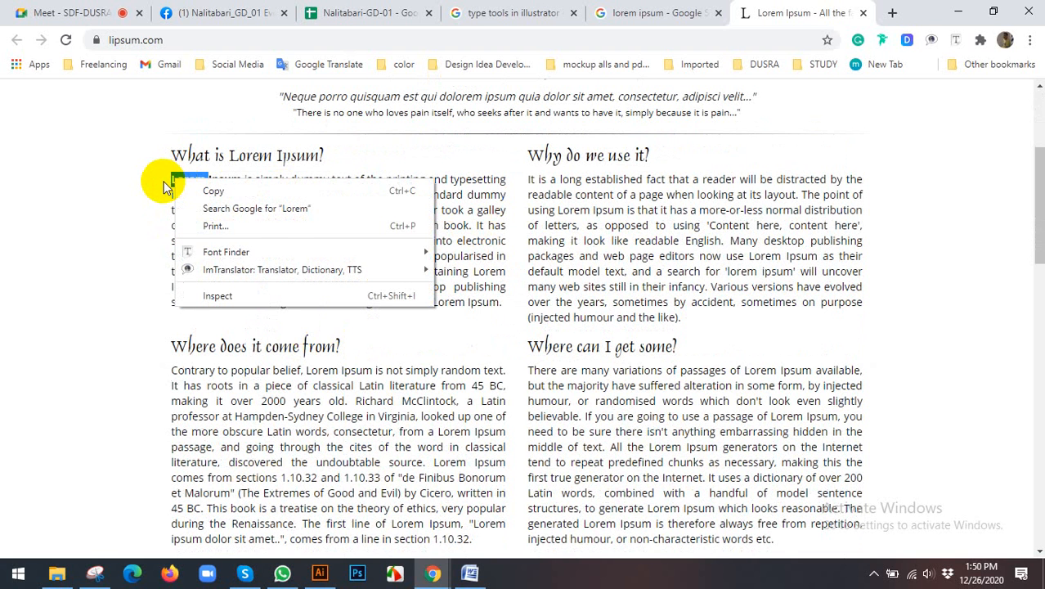
{"action": "left_click", "coordinate": [190, 187]}
{"action": "left_click", "coordinate": [182, 150]}
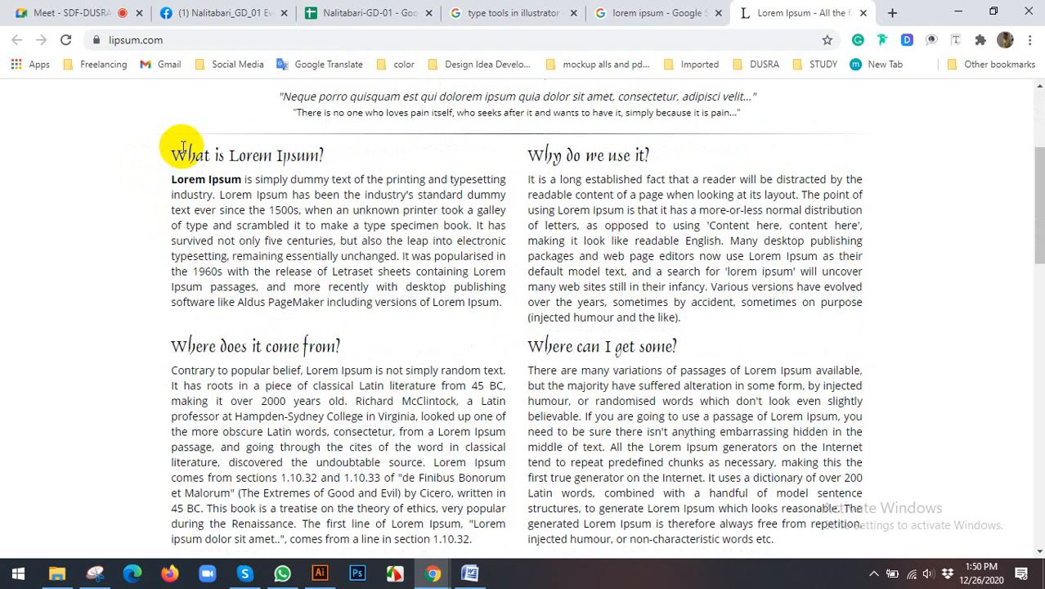
Step: Copy the first two lines of the "What is Lorem Ipsum?" paragraph, from "Lorem Ipsum is simply" to "standard dummy"
{"action": "left_click_drag", "start_coordinate": [171, 182], "coordinate": [496, 194]}
{"action": "right_click", "coordinate": [496, 195]}
{"action": "left_click", "coordinate": [532, 207]}
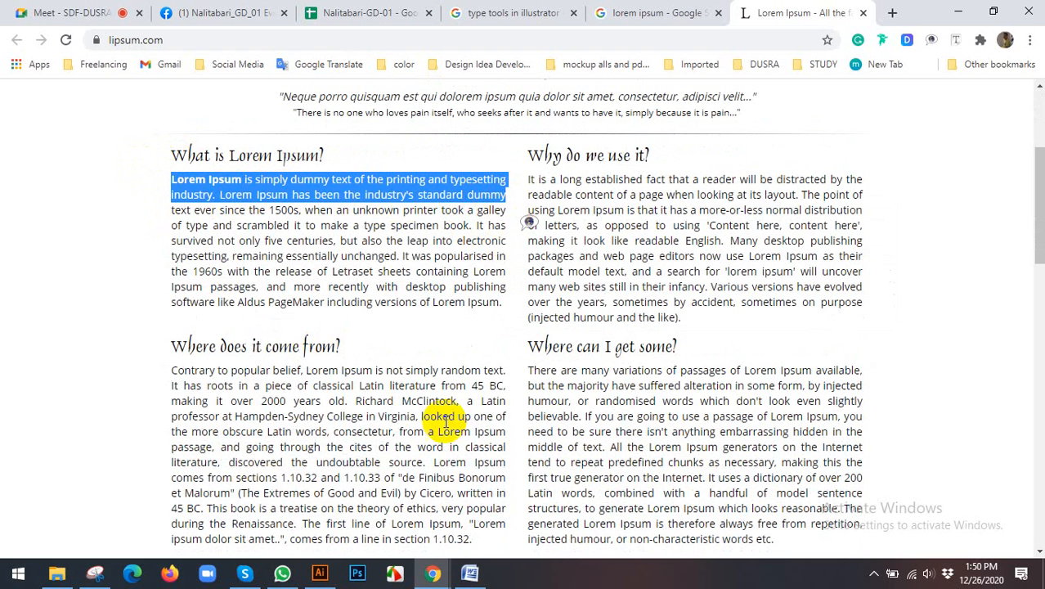
Step: Switch to Illustrator and paste the copied sentences as point text with the Type Tool near the artboard's upper edge
{"action": "left_click", "coordinate": [320, 573]}
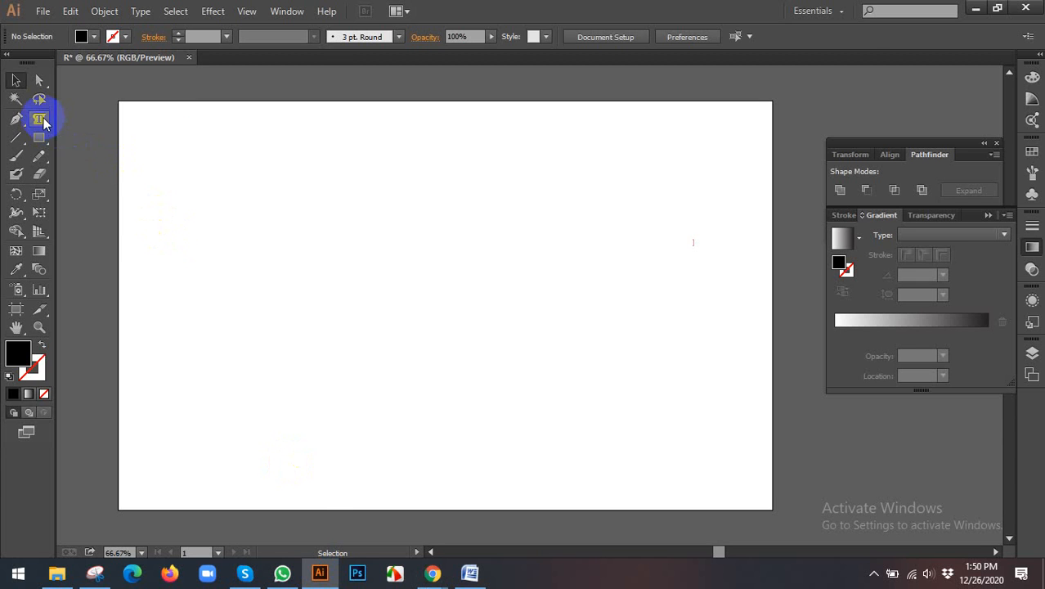
{"action": "left_click_drag", "start_coordinate": [39, 119], "coordinate": [73, 115]}
{"action": "key", "text": "ctrl+v"}
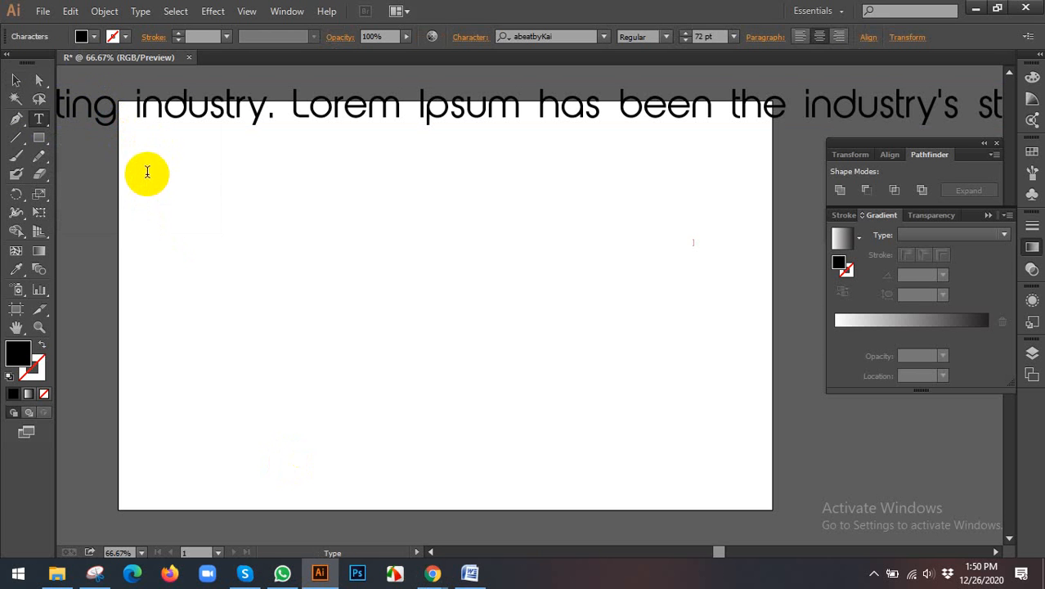
{"action": "double_click", "coordinate": [16, 79]}
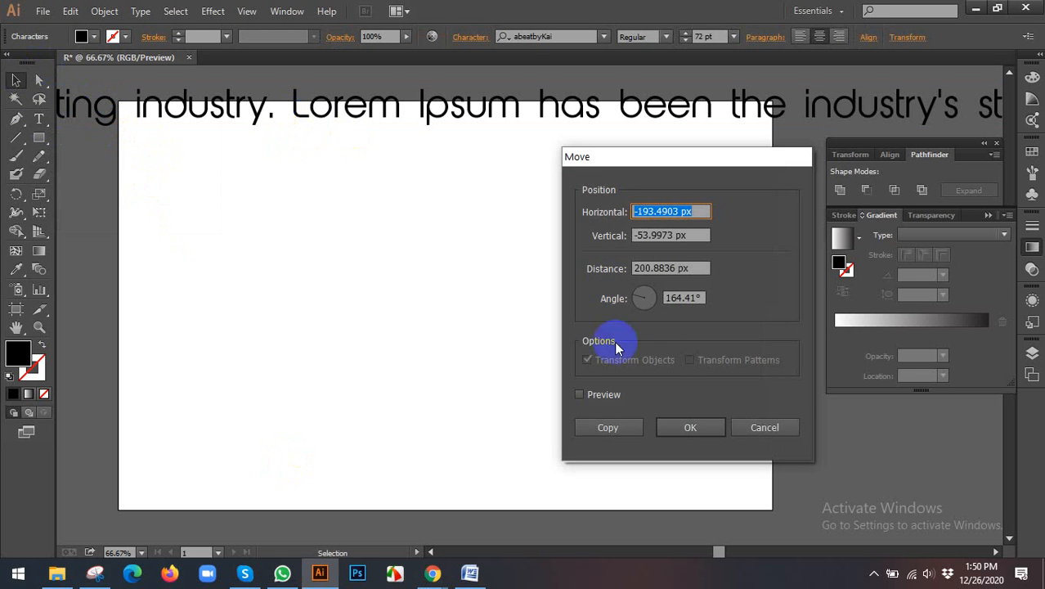
{"action": "left_click", "coordinate": [765, 427]}
Step: Move the long pasted text line so that it starts just inside the upper left part of the artboard
{"action": "left_click", "coordinate": [296, 170]}
{"action": "left_click_drag", "start_coordinate": [352, 170], "coordinate": [404, 197]}
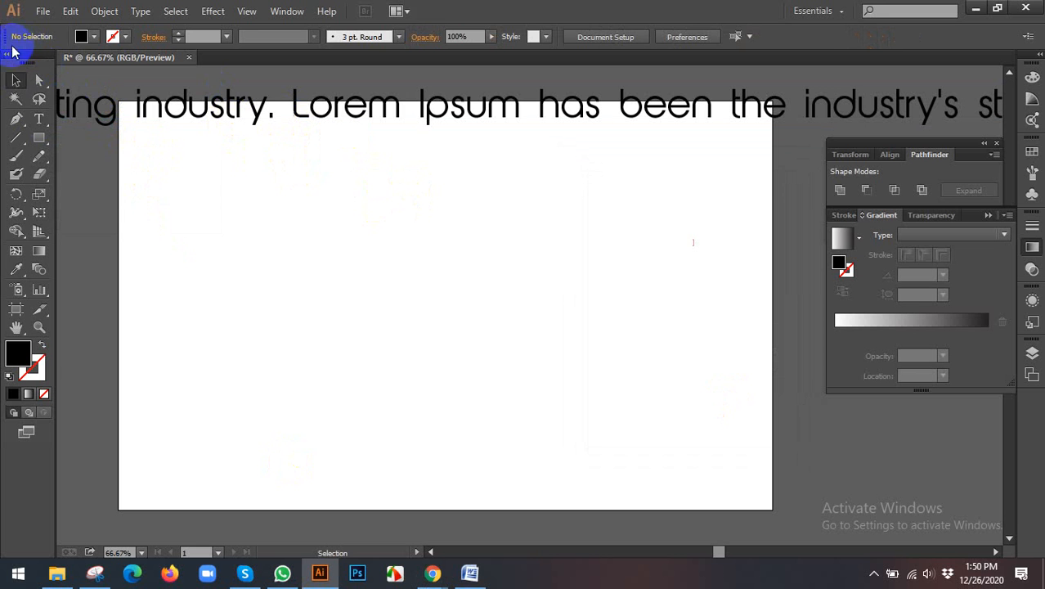
{"action": "left_click", "coordinate": [162, 104]}
{"action": "left_click_drag", "start_coordinate": [205, 126], "coordinate": [547, 176]}
{"action": "left_click_drag", "start_coordinate": [244, 147], "coordinate": [547, 189]}
{"action": "scroll", "coordinate": [416, 179], "scroll_direction": "down", "scroll_amount": 3}
{"action": "scroll", "coordinate": [416, 178], "scroll_direction": "down", "scroll_amount": 2}
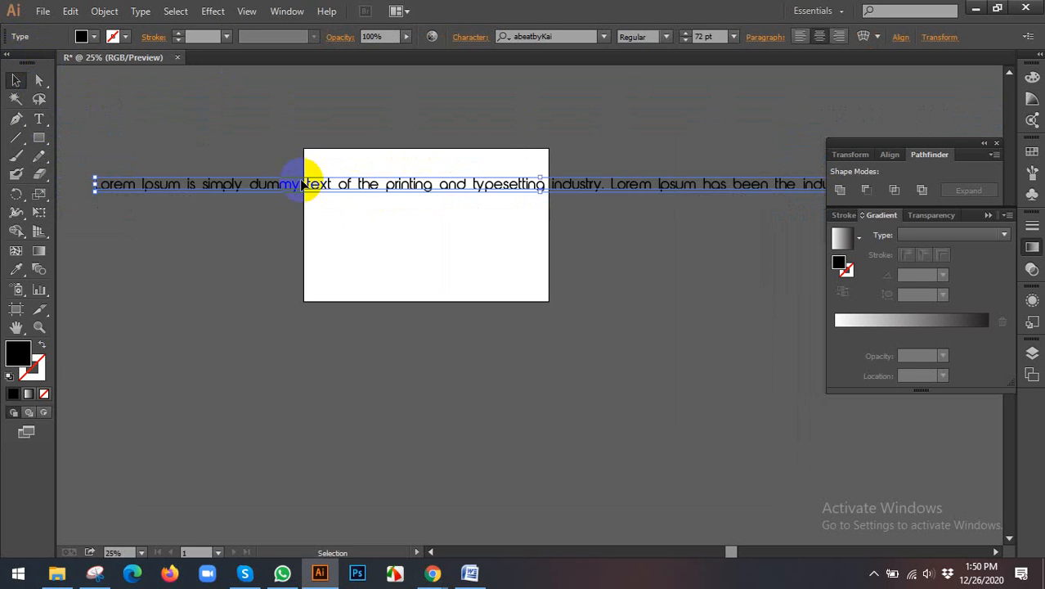
{"action": "left_click_drag", "start_coordinate": [304, 182], "coordinate": [497, 182]}
{"action": "double_click", "coordinate": [474, 194]}
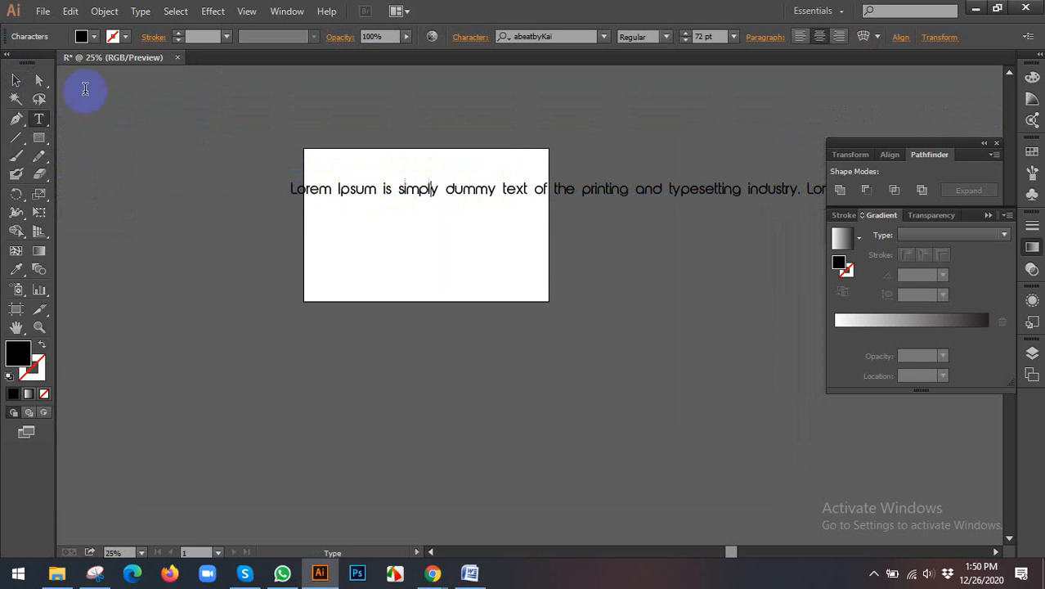
{"action": "double_click", "coordinate": [16, 80]}
{"action": "left_click", "coordinate": [755, 439]}
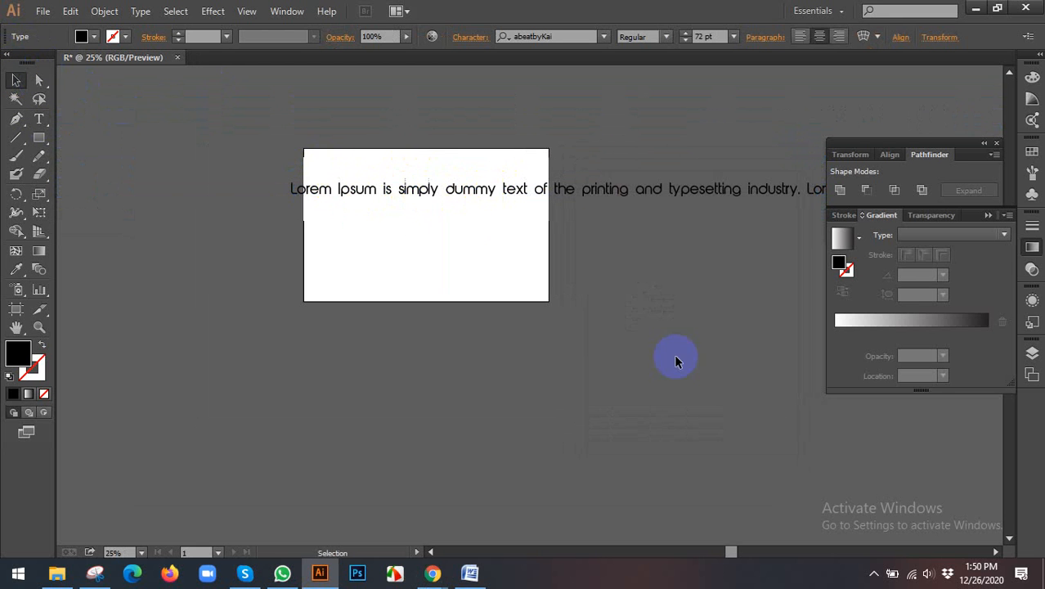
{"action": "left_click_drag", "start_coordinate": [386, 182], "coordinate": [419, 171]}
Step: Insert a line break in the pasted text between "dummy" and "text of the printing"
{"action": "double_click", "coordinate": [525, 187]}
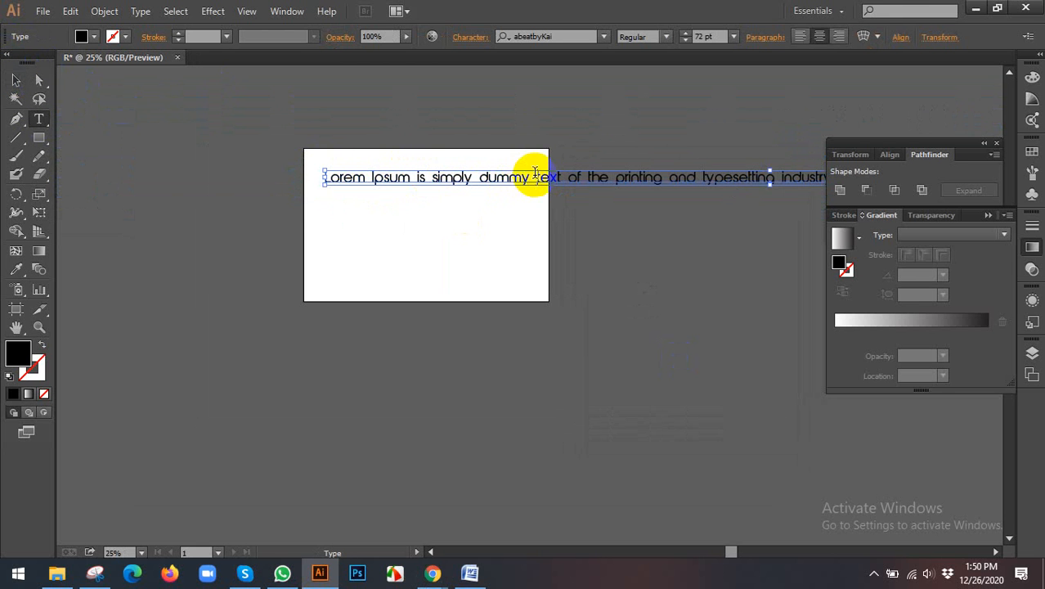
{"action": "key", "text": "ctrl+a"}
{"action": "double_click", "coordinate": [542, 179]}
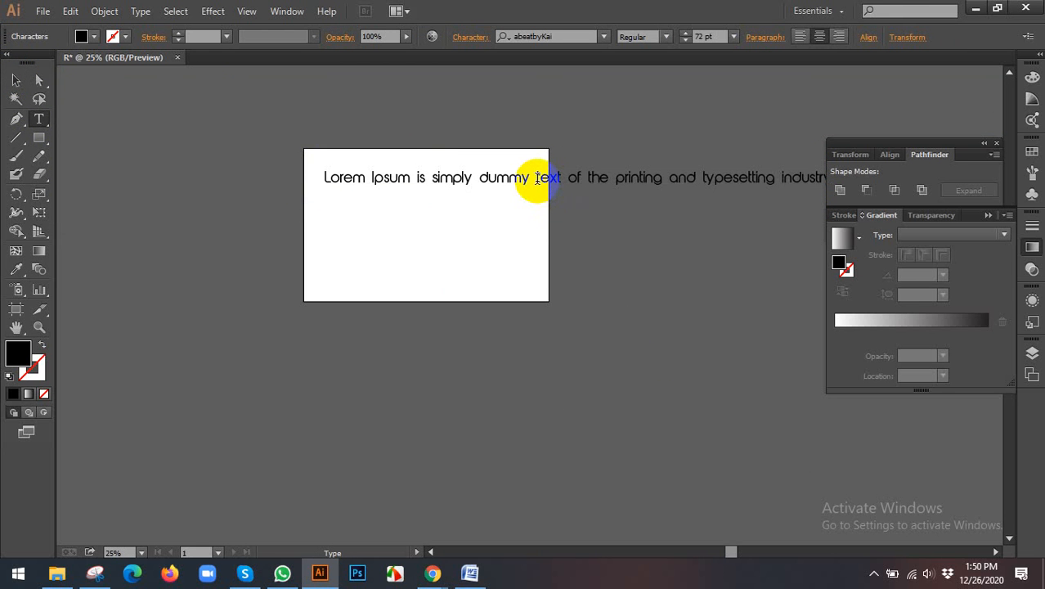
{"action": "double_click", "coordinate": [537, 178]}
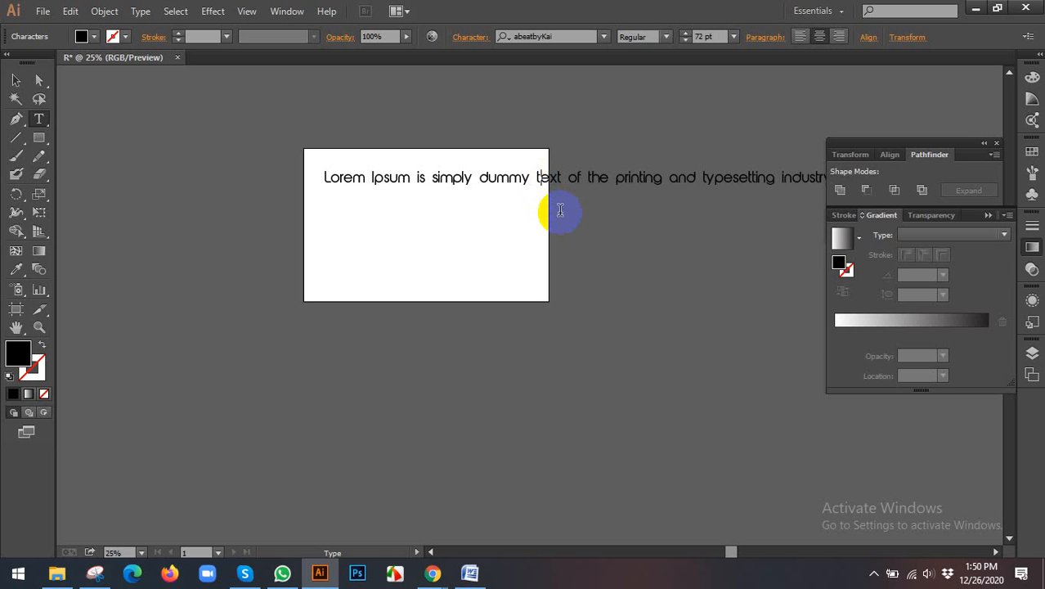
{"action": "key", "text": "Return"}
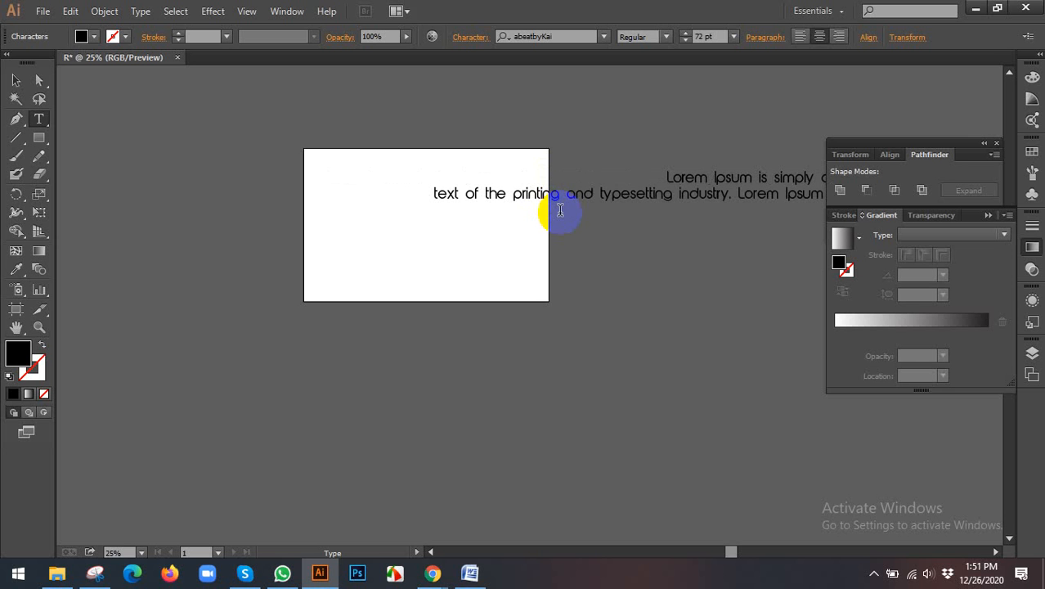
Step: Left-align the two-line text and move it back so that it starts in the artboard's upper left part
{"action": "left_click", "coordinate": [16, 79]}
{"action": "left_click", "coordinate": [801, 38]}
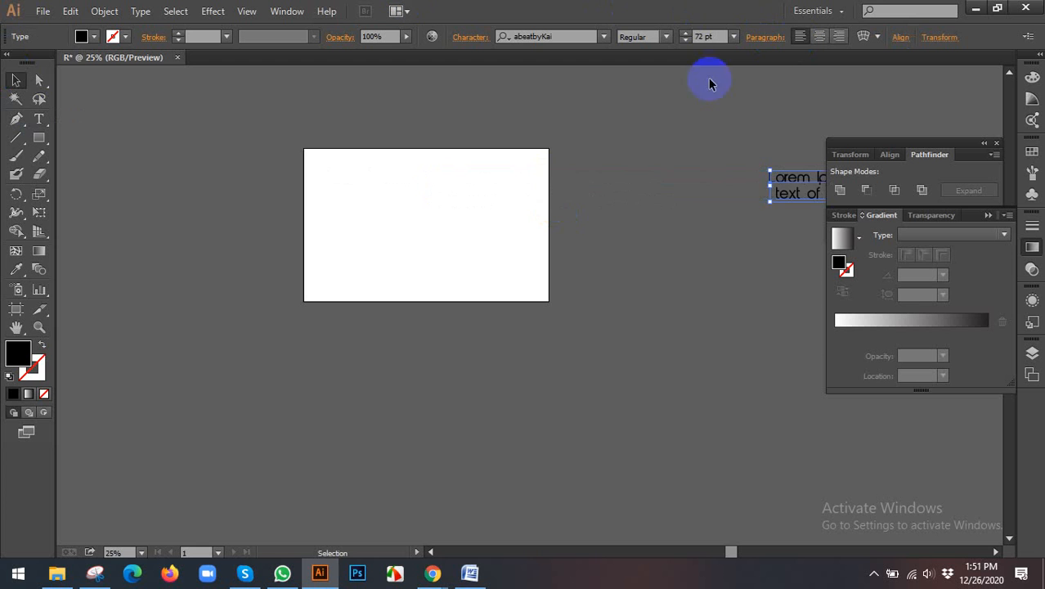
{"action": "left_click_drag", "start_coordinate": [788, 199], "coordinate": [341, 172]}
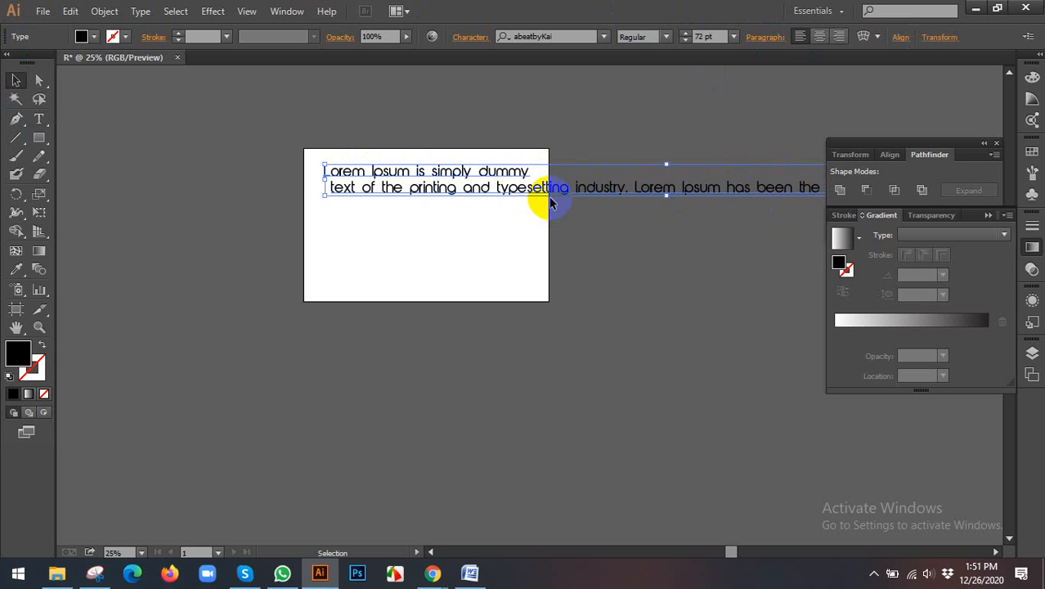
Step: Break the remaining text after "printing and", "Lorem" and "industry's", and shift the five-line block slightly left on the artboard
{"action": "double_click", "coordinate": [507, 191]}
{"action": "triple_click", "coordinate": [491, 187]}
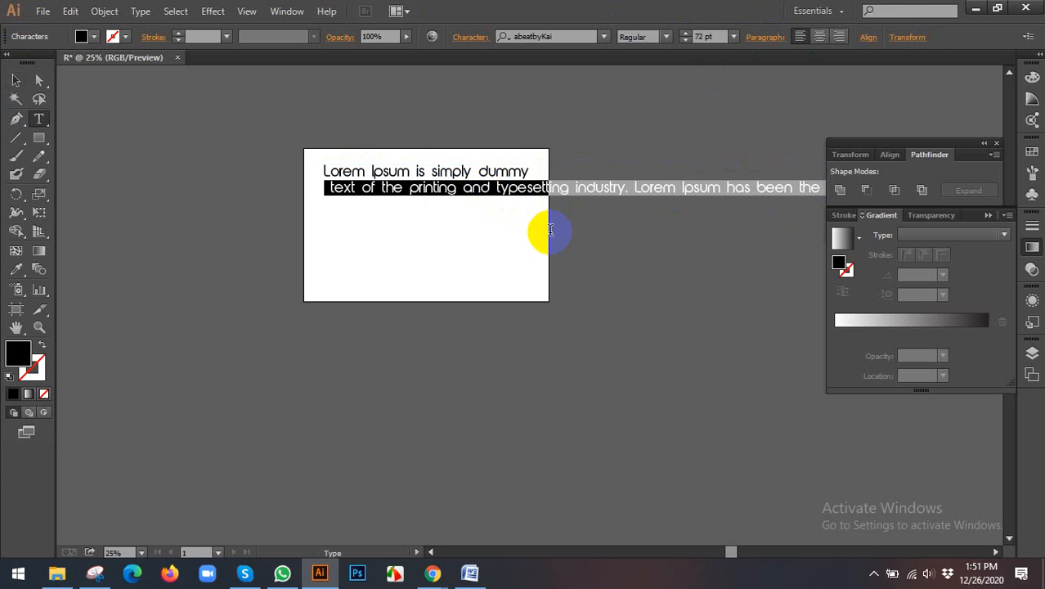
{"action": "left_click", "coordinate": [496, 193]}
{"action": "key", "text": "Return"}
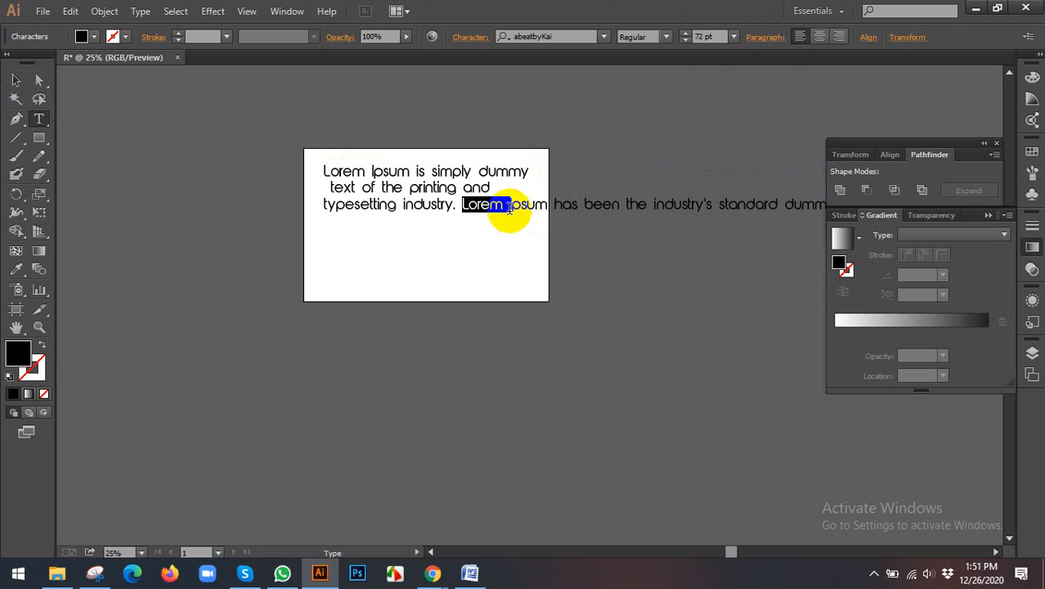
{"action": "key", "text": "Return"}
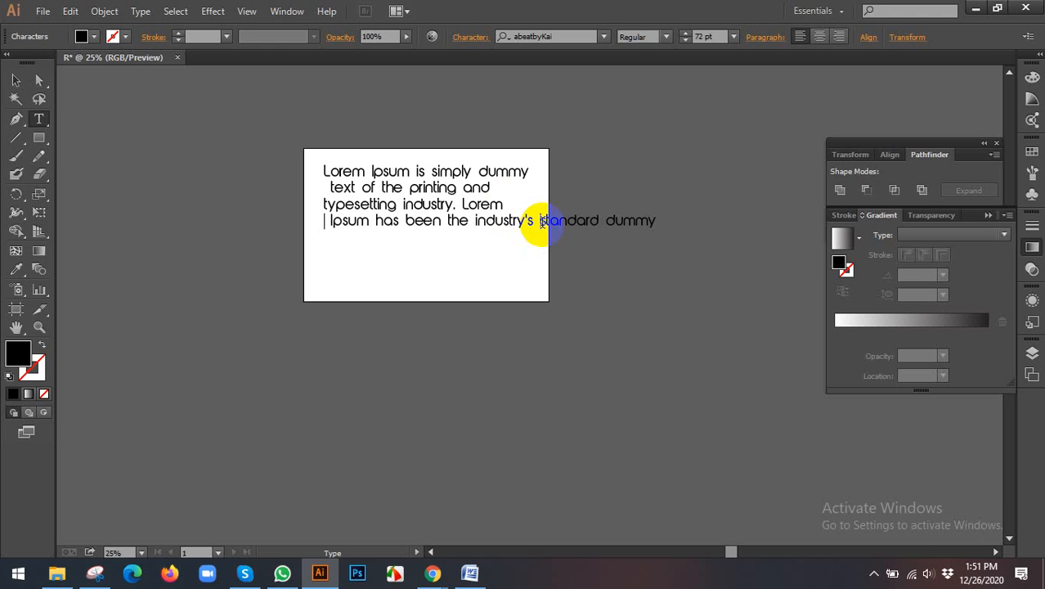
{"action": "left_click", "coordinate": [540, 221]}
{"action": "key", "text": "Return"}
{"action": "left_click", "coordinate": [16, 81]}
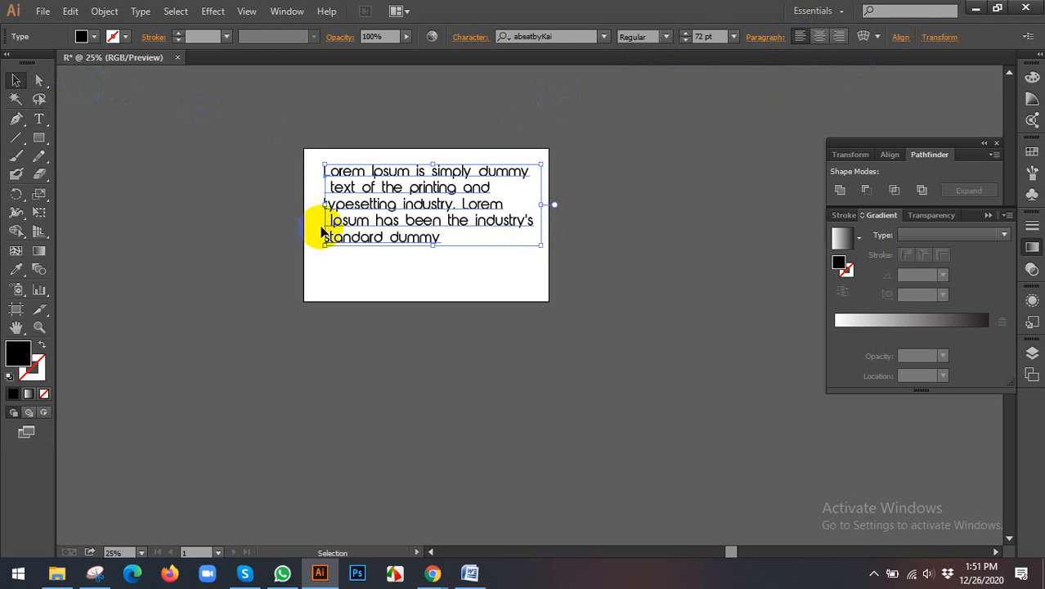
{"action": "mouse_move", "coordinate": [397, 168]}
{"action": "left_mouse_down"}
{"action": "mouse_move", "coordinate": [392, 206]}
{"action": "mouse_move", "coordinate": [386, 171]}
{"action": "left_mouse_up"}
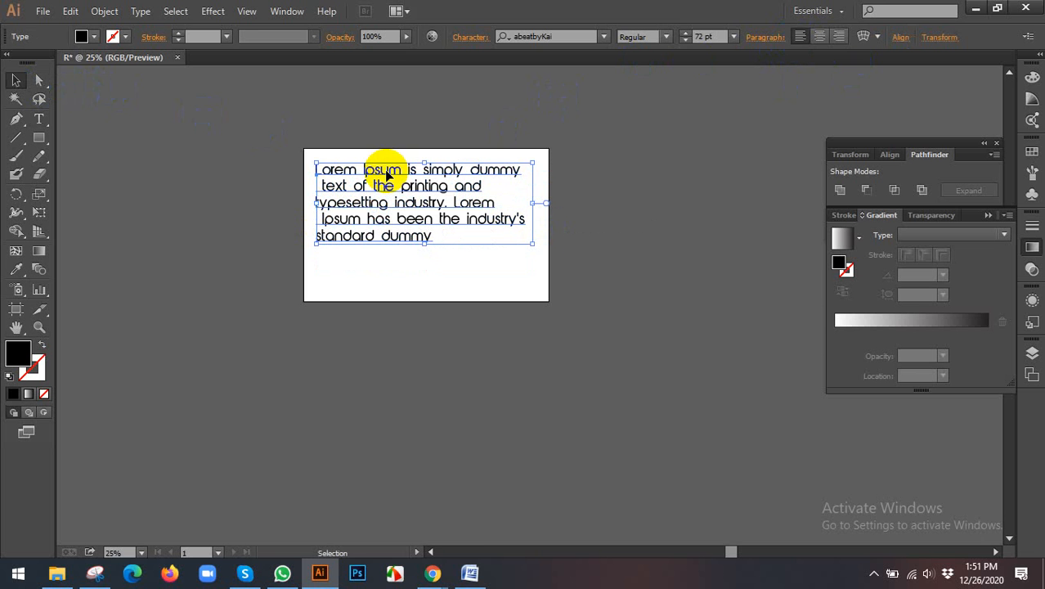
Step: Switch to Chrome and copy the opening of the "Why do we use it?" paragraph up to "'Content here"
{"action": "left_click", "coordinate": [446, 571]}
{"action": "left_click", "coordinate": [344, 504]}
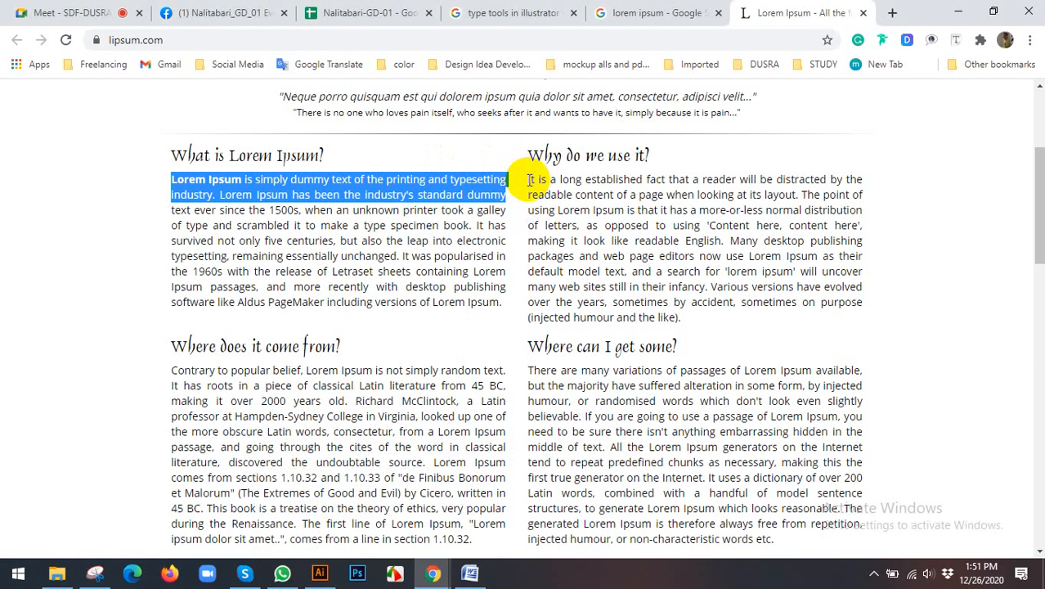
{"action": "left_click_drag", "start_coordinate": [530, 180], "coordinate": [775, 219]}
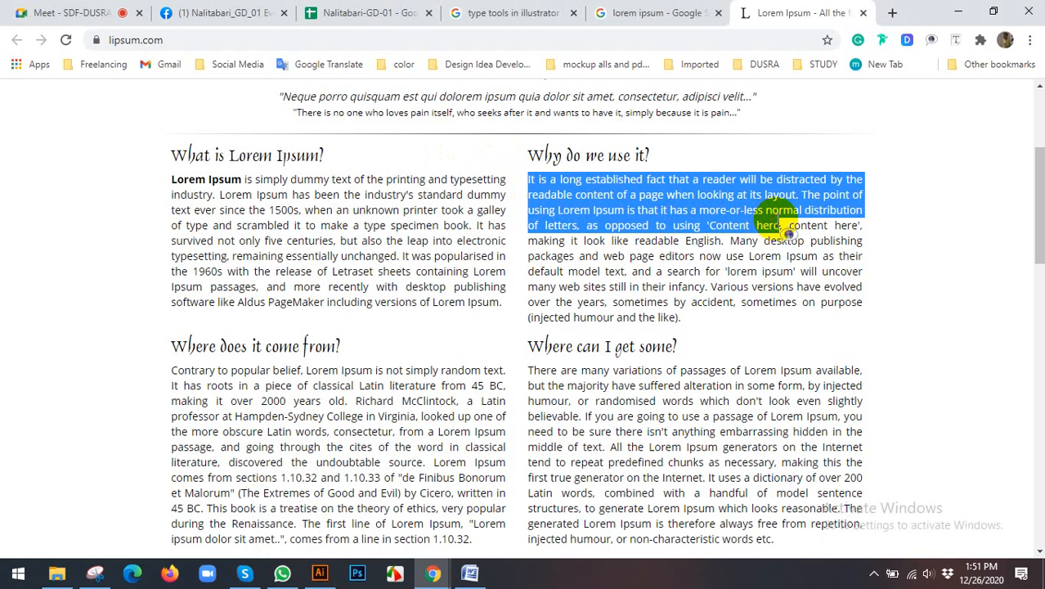
{"action": "right_click", "coordinate": [773, 213]}
{"action": "left_click", "coordinate": [794, 222]}
{"action": "left_click", "coordinate": [789, 219]}
Step: Switch to Illustrator and replace the whole five-line text with the copied "It is a long established fact" passage
{"action": "left_click", "coordinate": [473, 574]}
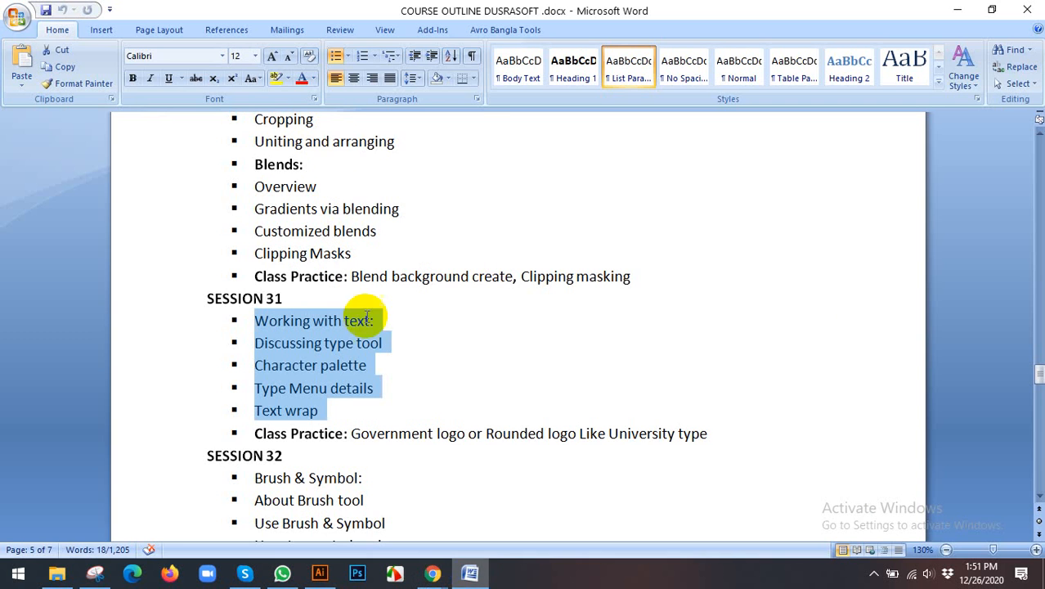
{"action": "left_click", "coordinate": [320, 573]}
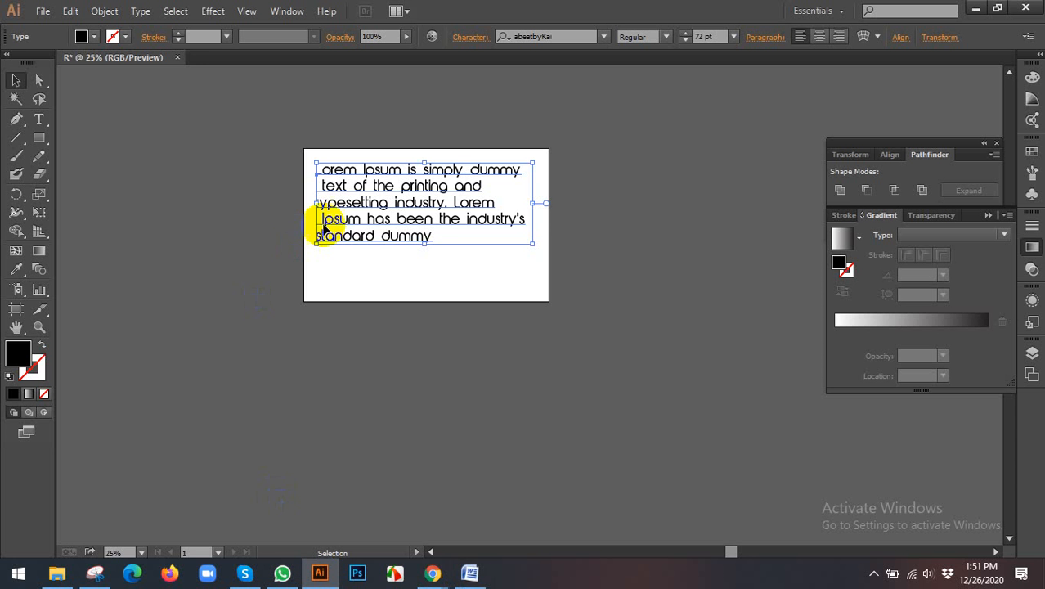
{"action": "triple_click", "coordinate": [337, 186]}
{"action": "left_click", "coordinate": [361, 169]}
{"action": "double_click", "coordinate": [353, 170]}
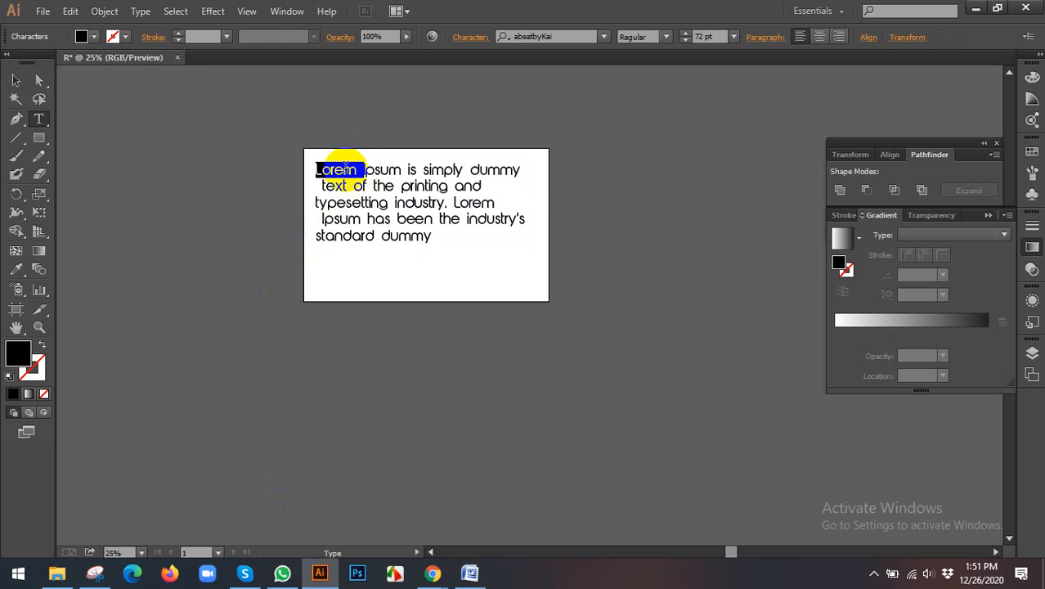
{"action": "triple_click", "coordinate": [347, 170]}
{"action": "key", "text": "ctrl"}
{"action": "key", "text": "ctrl+a"}
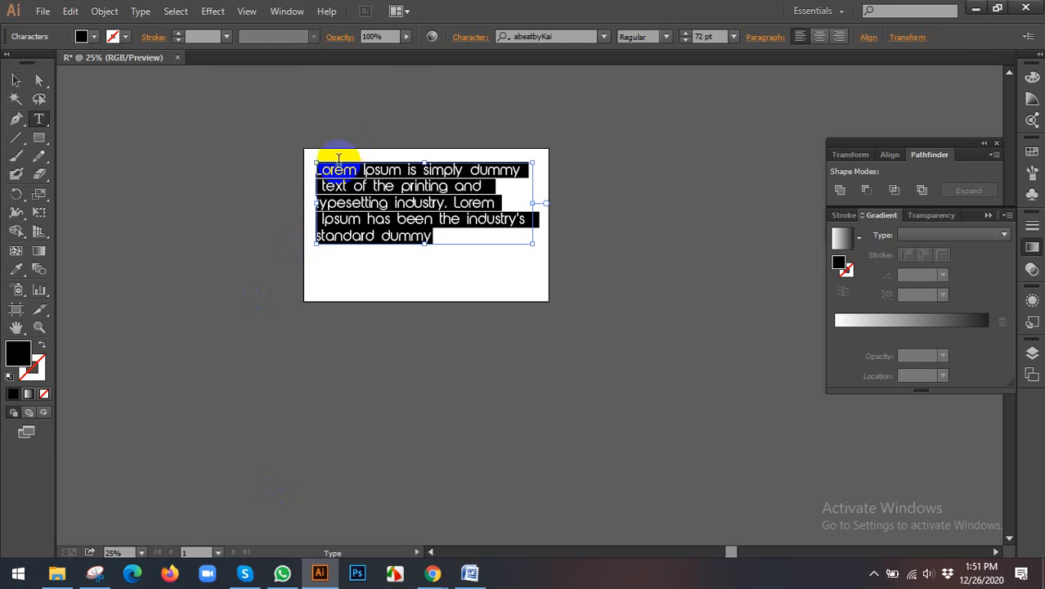
{"action": "right_click", "coordinate": [362, 184]}
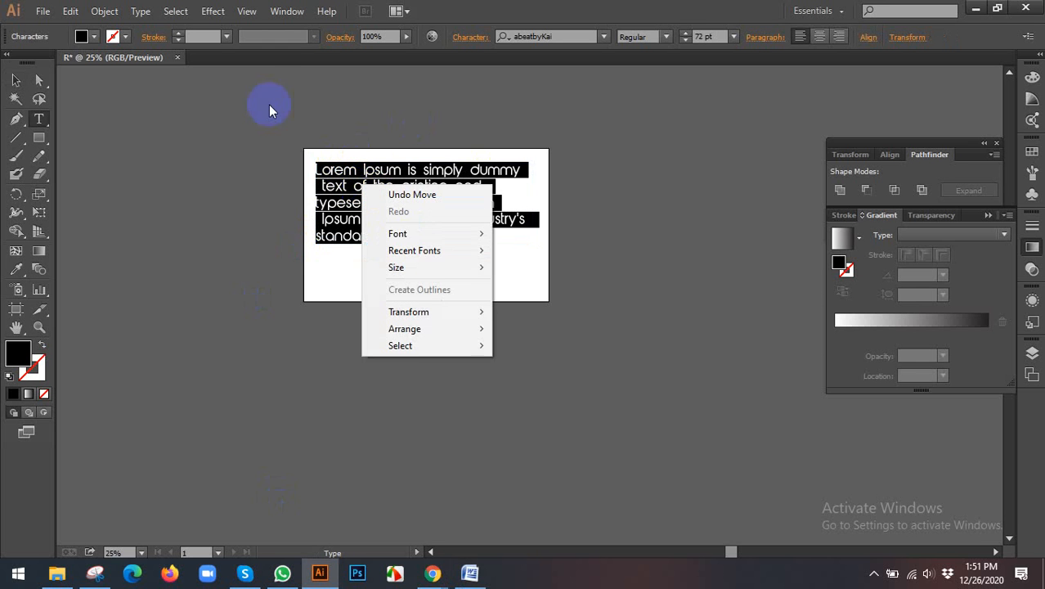
{"action": "left_click", "coordinate": [113, 12]}
{"action": "mouse_move", "coordinate": [70, 11]}
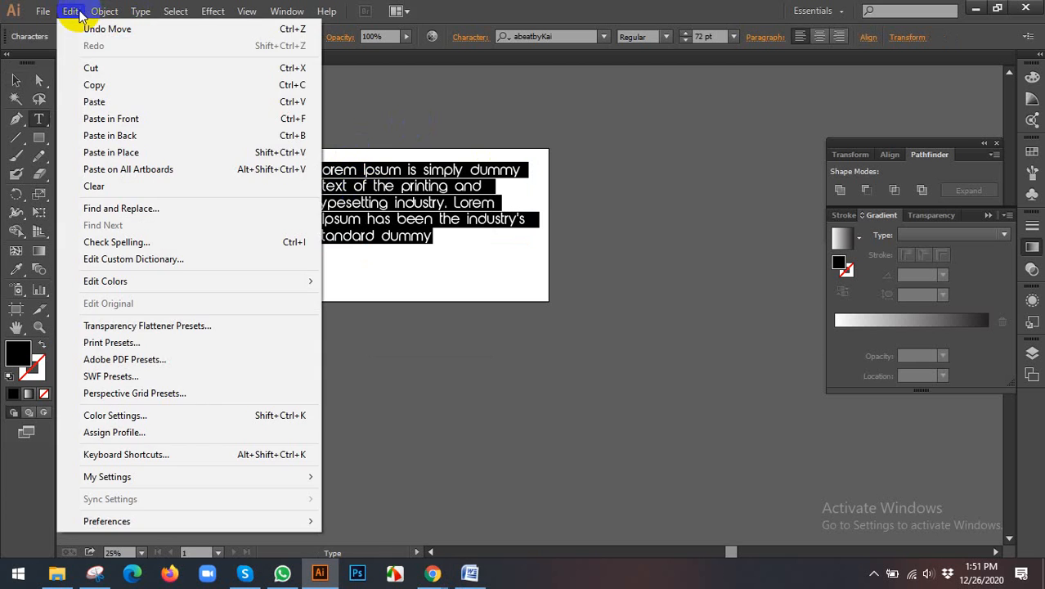
{"action": "left_click", "coordinate": [85, 96]}
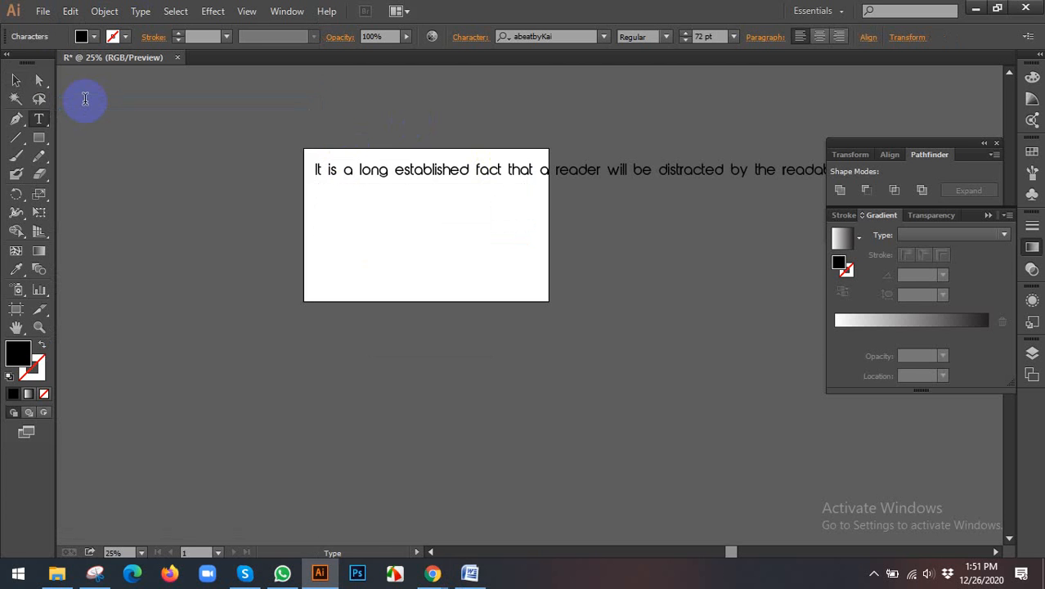
{"action": "left_click", "coordinate": [15, 80]}
{"action": "triple_click", "coordinate": [567, 180]}
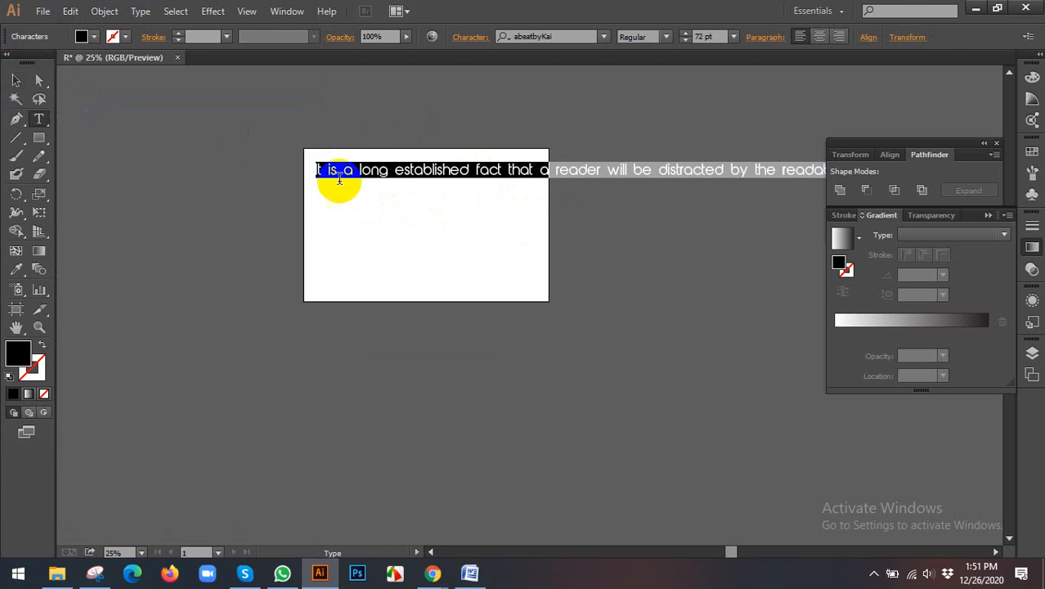
{"action": "left_click", "coordinate": [11, 81]}
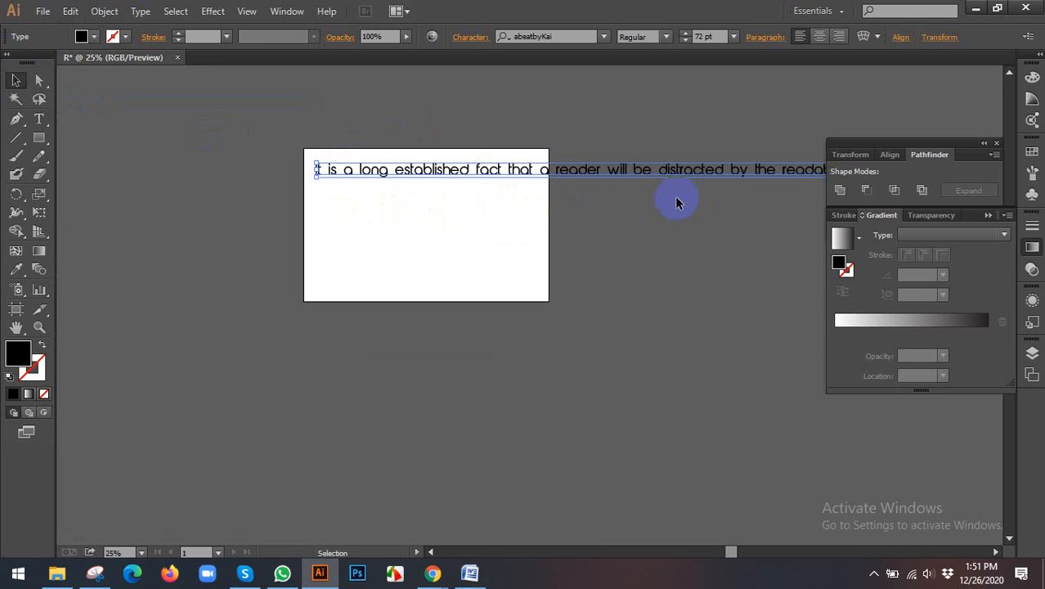
Step: Switch to the Google Meet call in Chrome and admit the participant who is waiting to join
{"action": "mouse_move", "coordinate": [436, 571]}
{"action": "left_click", "coordinate": [396, 533]}
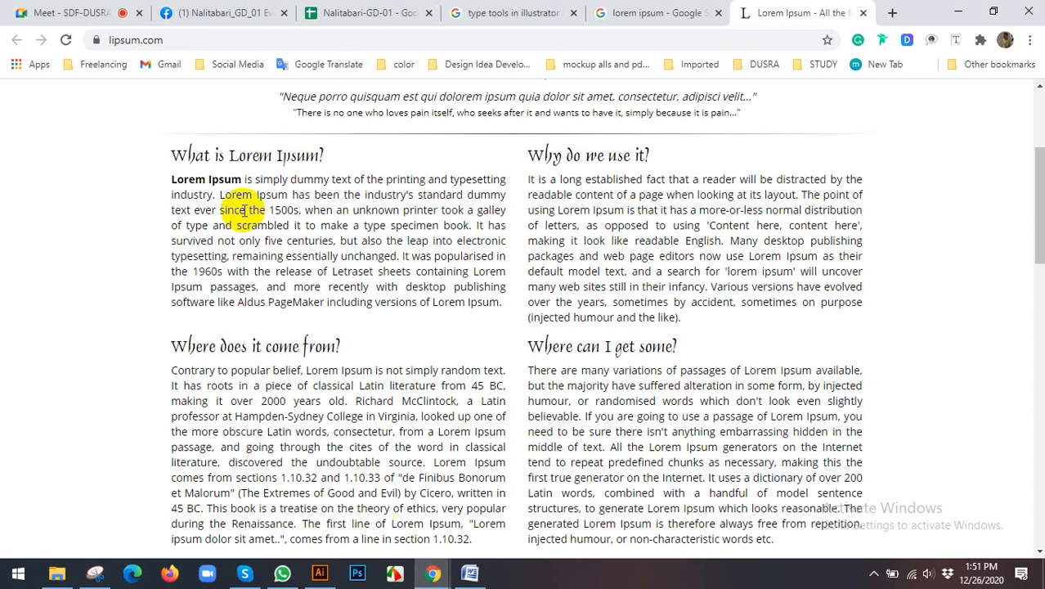
{"action": "left_click", "coordinate": [104, 6]}
{"action": "left_click", "coordinate": [682, 173]}
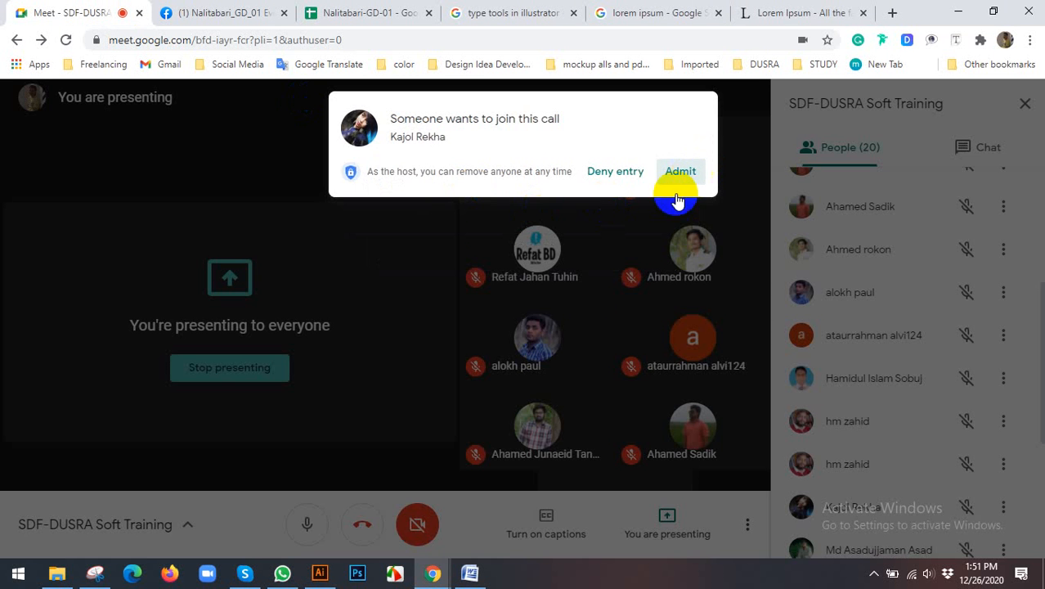
Step: Switch back to Illustrator and delete the one-line text that runs off the artboard
{"action": "left_click", "coordinate": [320, 572]}
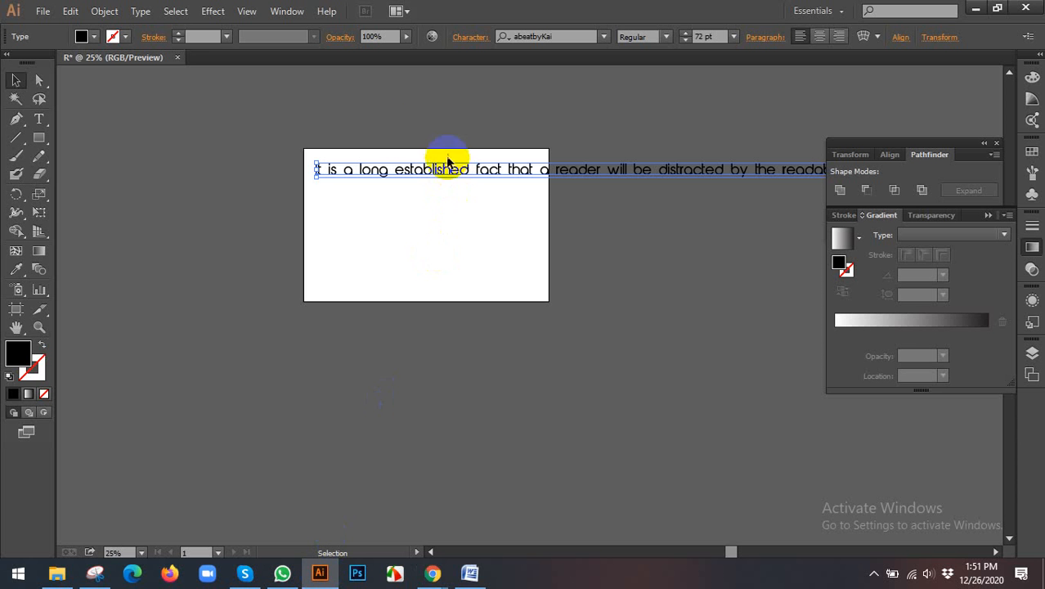
{"action": "left_click_drag", "start_coordinate": [415, 158], "coordinate": [475, 219]}
{"action": "key", "text": "Delete"}
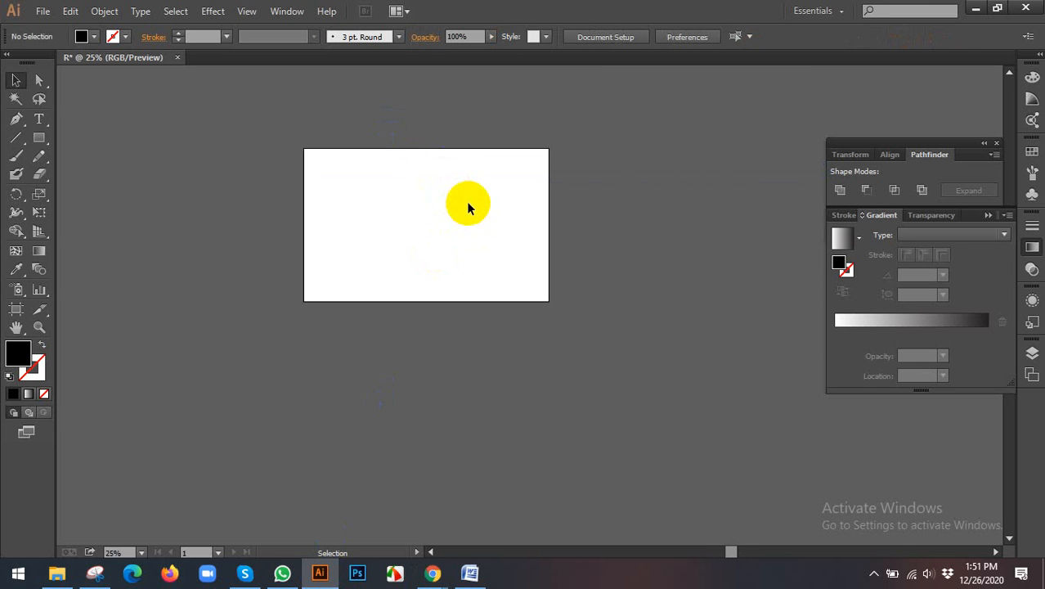
Step: Draw an area type box in the artboard's upper left part with the Type tool and paste the copied passage into it
{"action": "scroll", "coordinate": [421, 198], "scroll_direction": "up", "scroll_amount": 3}
{"action": "key", "text": "space"}
{"action": "left_click_drag", "start_coordinate": [331, 198], "coordinate": [342, 235]}
{"action": "left_click", "coordinate": [39, 121]}
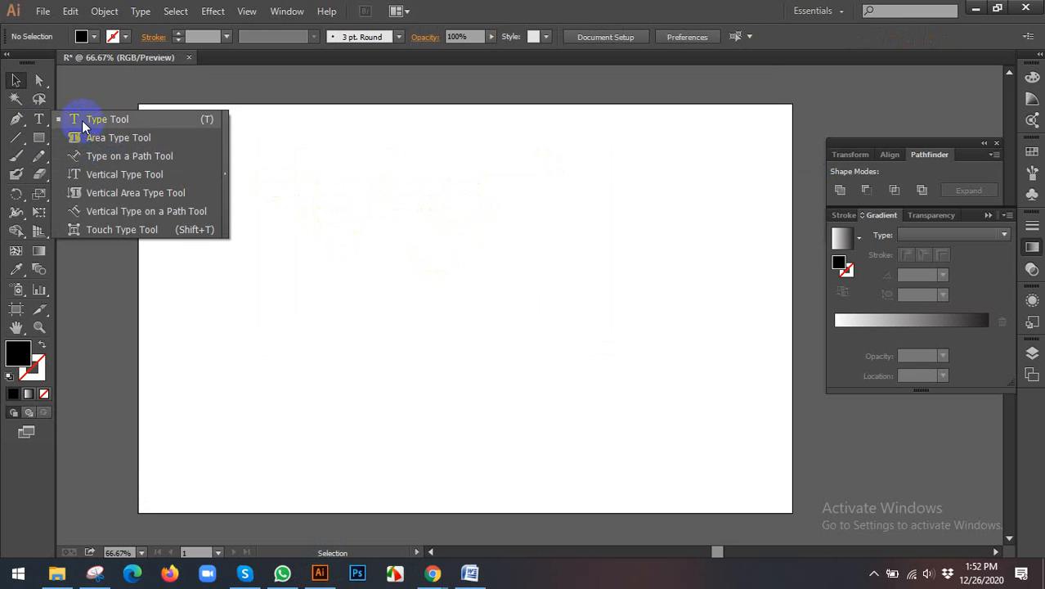
{"action": "left_click", "coordinate": [82, 120]}
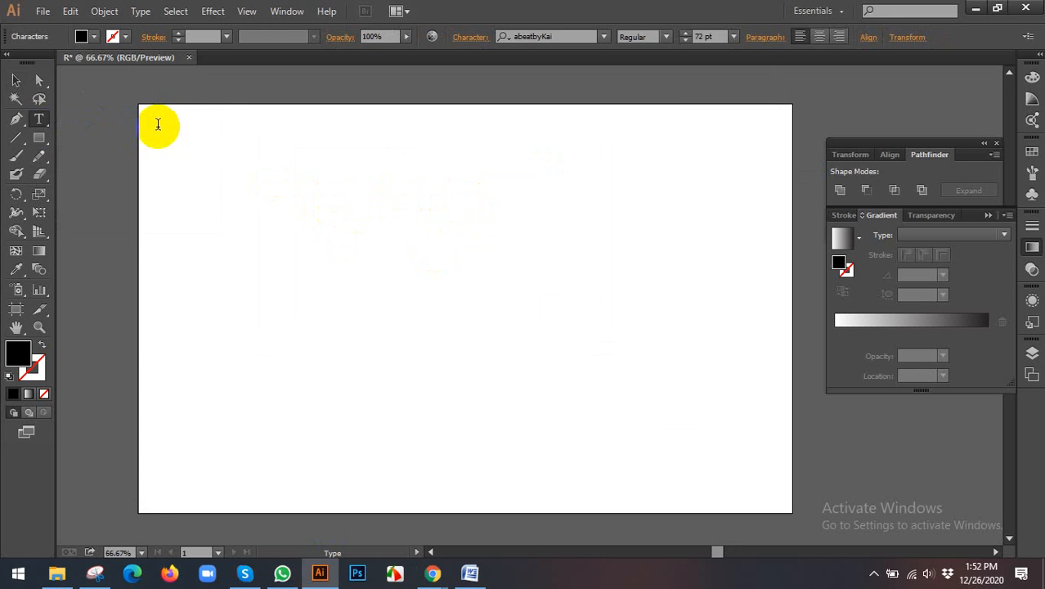
{"action": "left_click", "coordinate": [17, 81]}
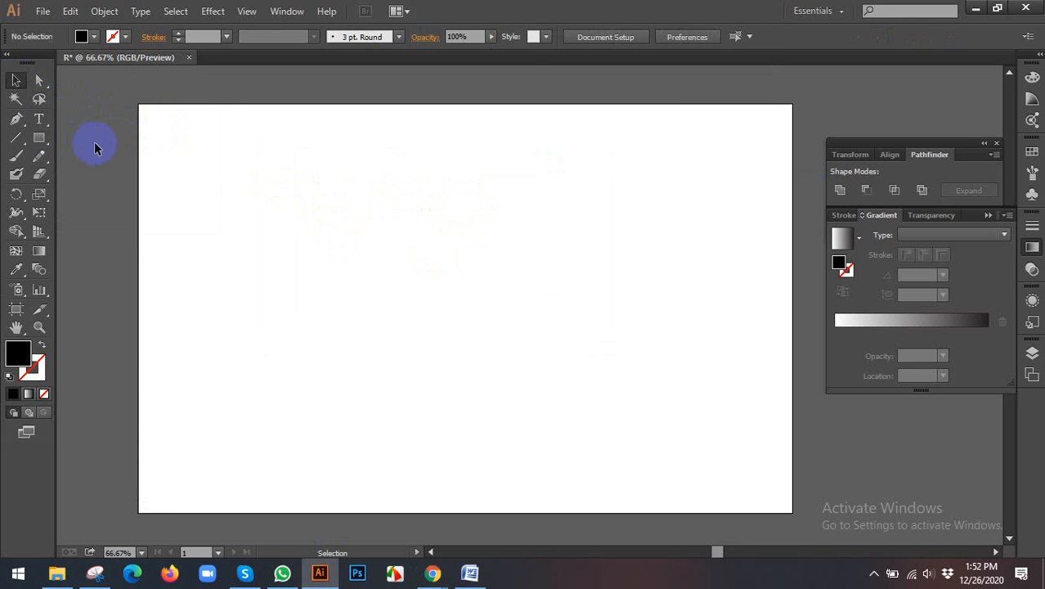
{"action": "left_click", "coordinate": [33, 119]}
{"action": "mouse_move", "coordinate": [200, 157]}
{"action": "left_mouse_down"}
{"action": "mouse_move", "coordinate": [290, 271]}
{"action": "mouse_move", "coordinate": [364, 285]}
{"action": "mouse_move", "coordinate": [457, 280]}
{"action": "mouse_move", "coordinate": [431, 365]}
{"action": "left_mouse_up"}
{"action": "key", "text": "ctrl+v"}
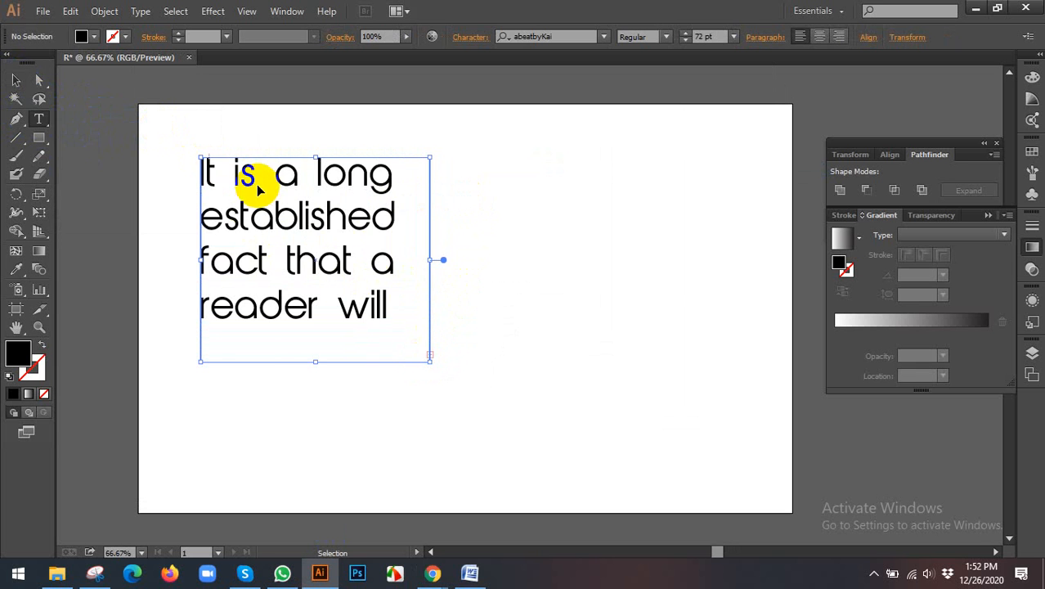
Step: Change the font of all the text in the area type box to 232MKSD
{"action": "triple_click", "coordinate": [257, 188]}
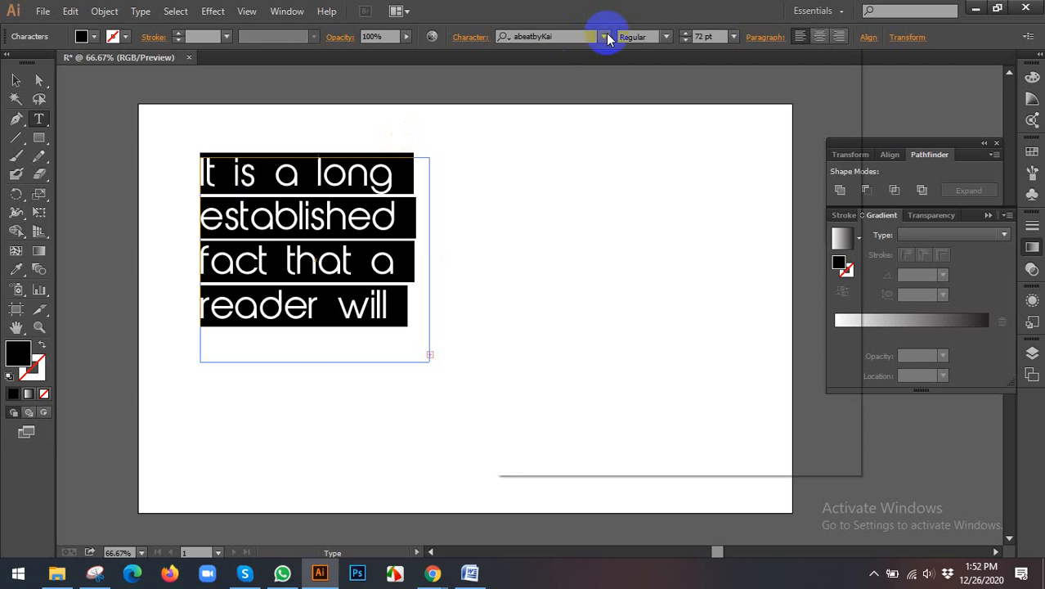
{"action": "left_click", "coordinate": [604, 37]}
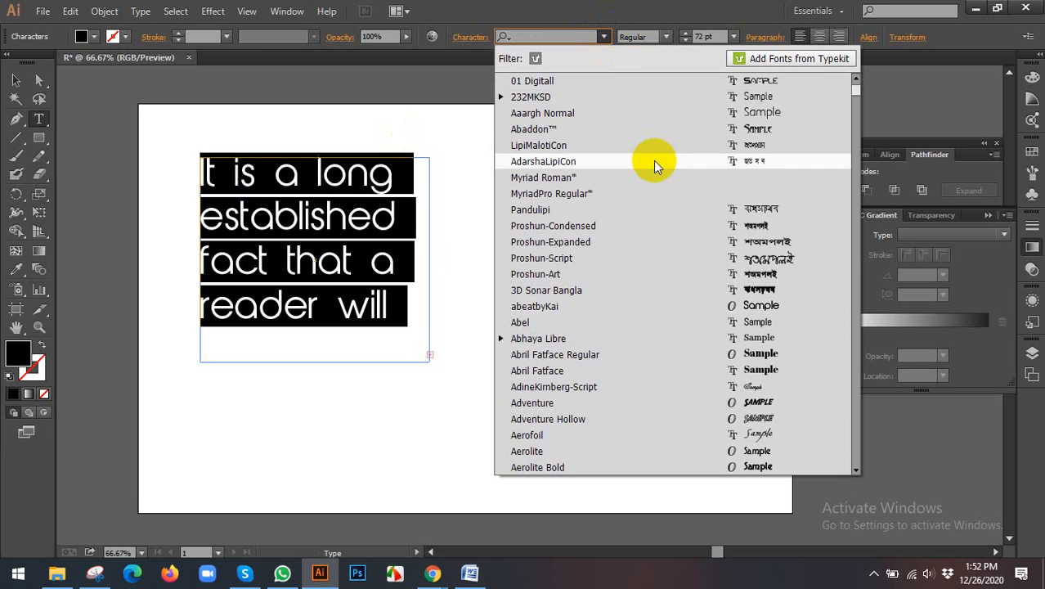
{"action": "left_click", "coordinate": [685, 98]}
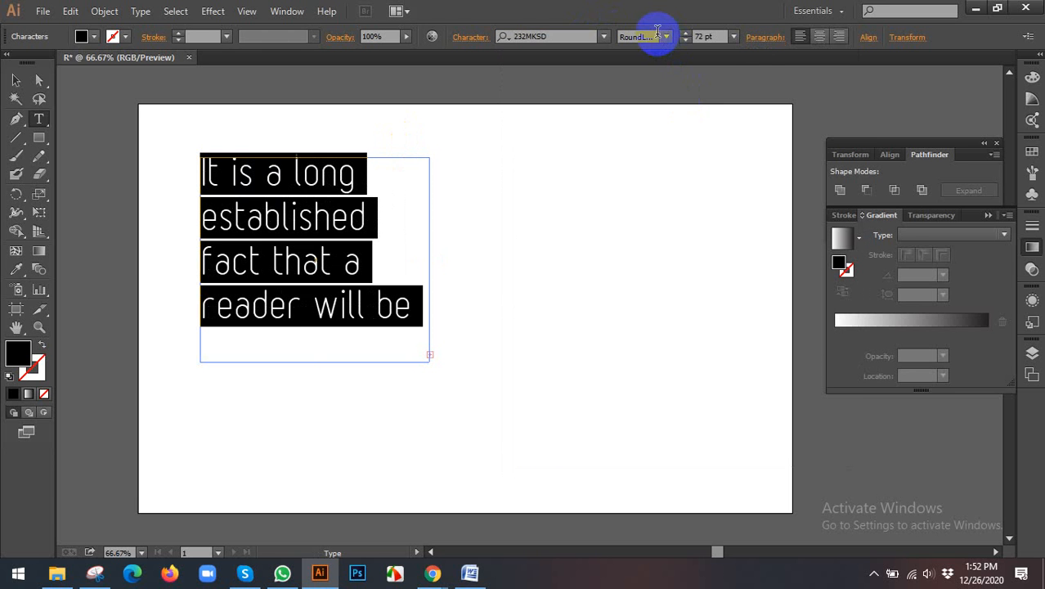
Step: Try 10 pt and 18 pt for the boxed text, settle on 24 pt and deselect it
{"action": "left_click", "coordinate": [734, 37]}
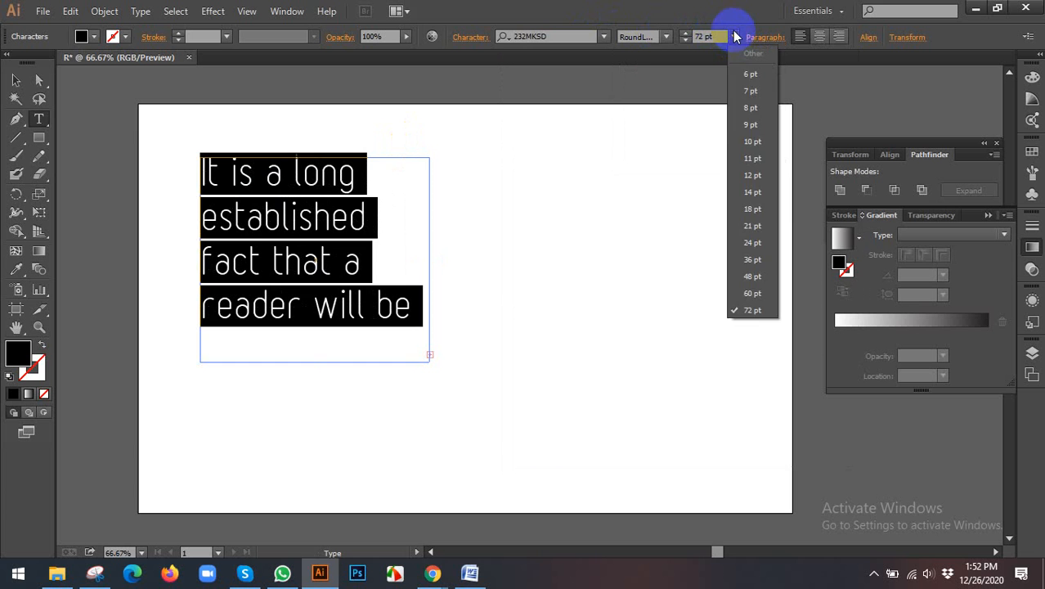
{"action": "left_click", "coordinate": [750, 141]}
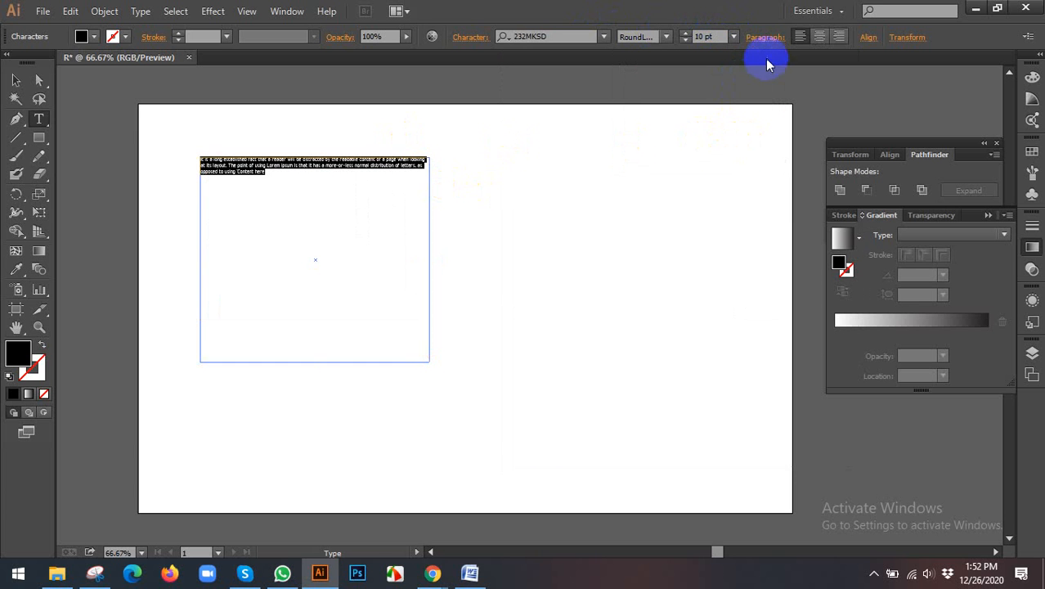
{"action": "left_click", "coordinate": [733, 38]}
{"action": "left_click", "coordinate": [759, 206]}
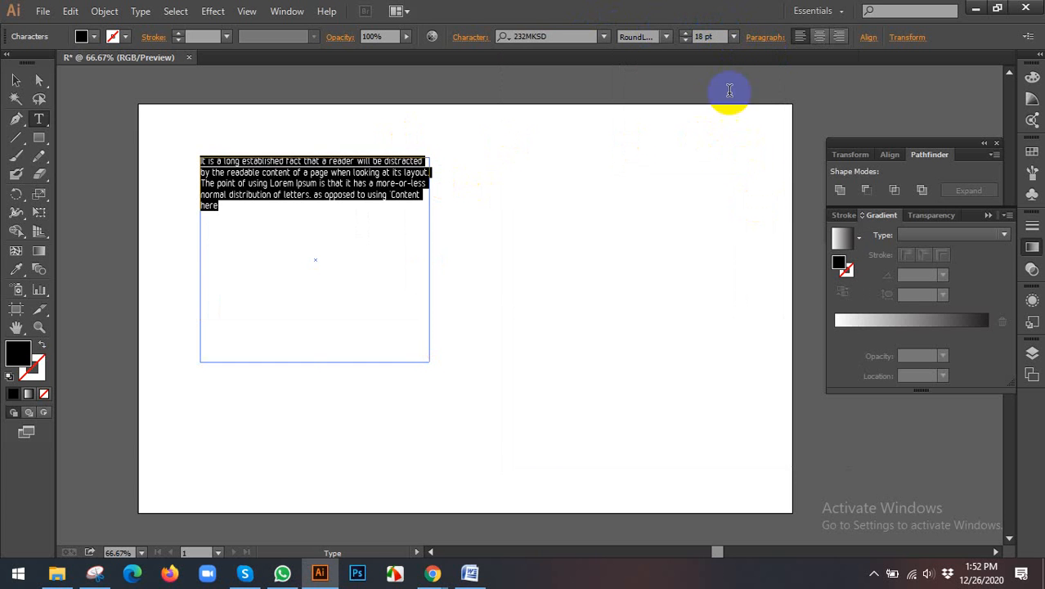
{"action": "left_click", "coordinate": [733, 38]}
{"action": "left_click", "coordinate": [752, 242]}
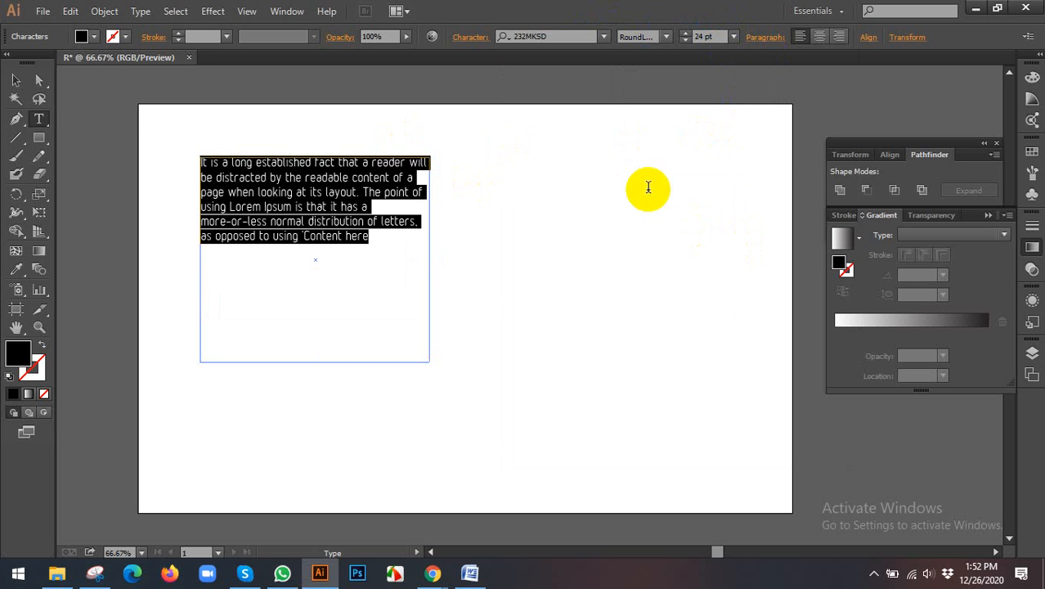
{"action": "left_click", "coordinate": [595, 237]}
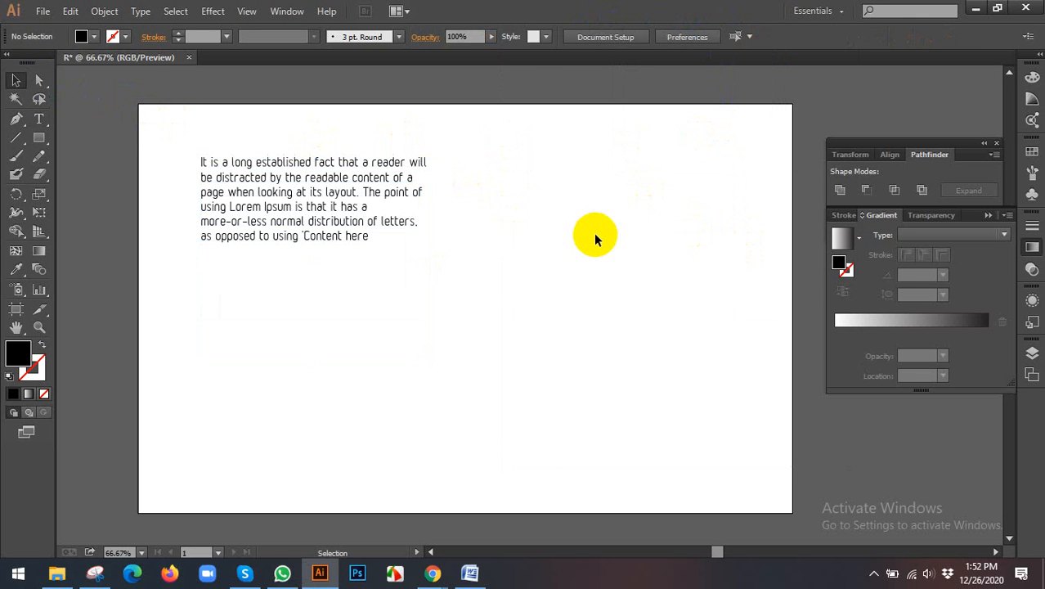
Step: Switch to the lipsum.com page in Chrome and copy the "Where does it come from?" paragraph's opening, up to the professor's name
{"action": "left_click", "coordinate": [433, 574]}
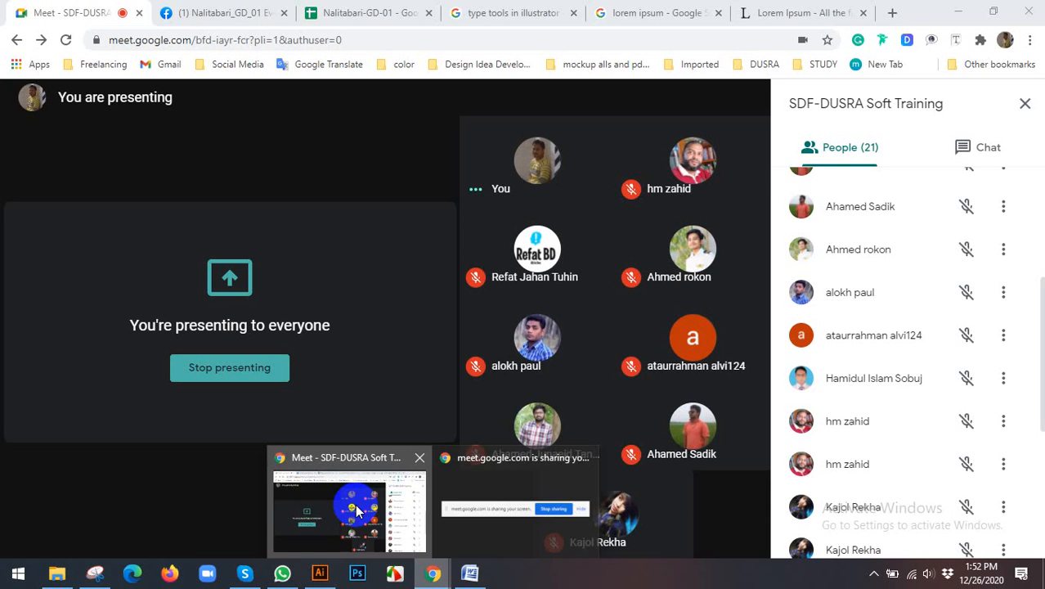
{"action": "left_click", "coordinate": [355, 508]}
{"action": "left_click", "coordinate": [760, 10]}
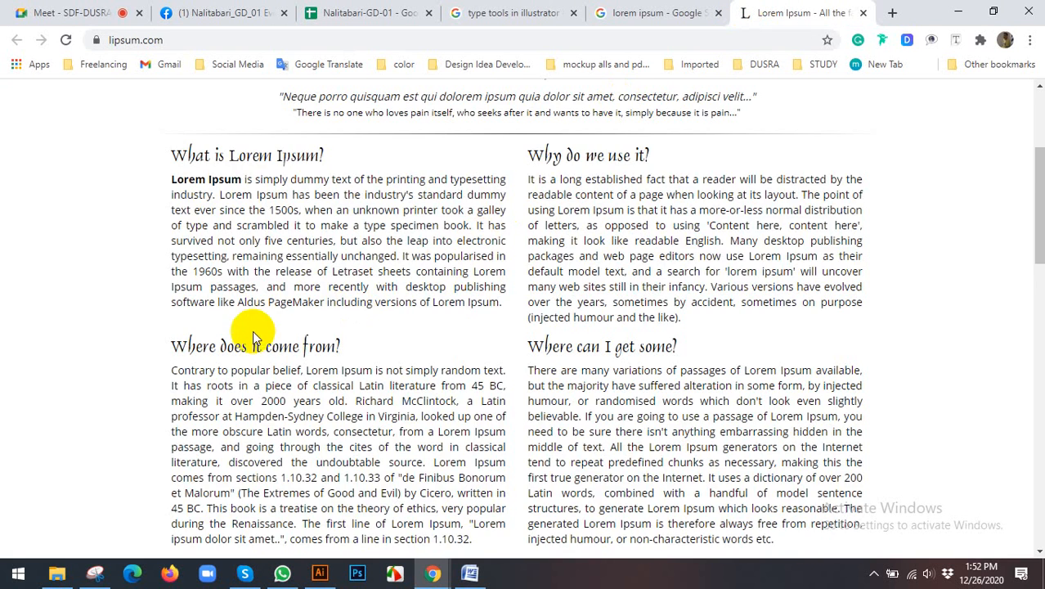
{"action": "scroll", "coordinate": [151, 286], "scroll_direction": "down", "scroll_amount": 2}
{"action": "left_click_drag", "start_coordinate": [171, 220], "coordinate": [469, 248]}
{"action": "right_click", "coordinate": [458, 248]}
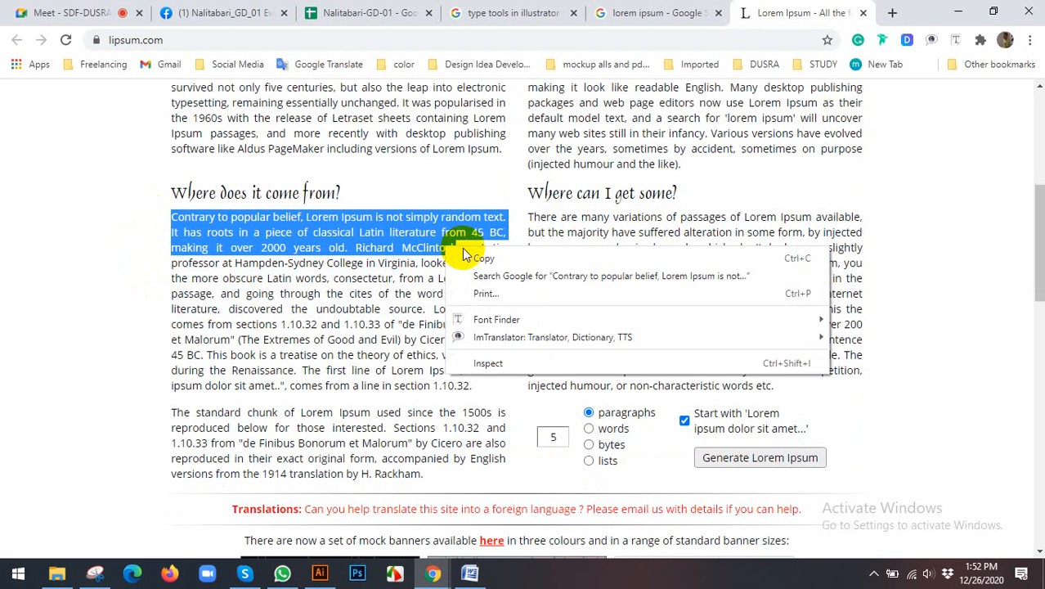
{"action": "left_click", "coordinate": [471, 264]}
Step: Switch to Illustrator and replace all the text in the area type box with the copied "Contrary to popular belief" passage
{"action": "left_click", "coordinate": [320, 574]}
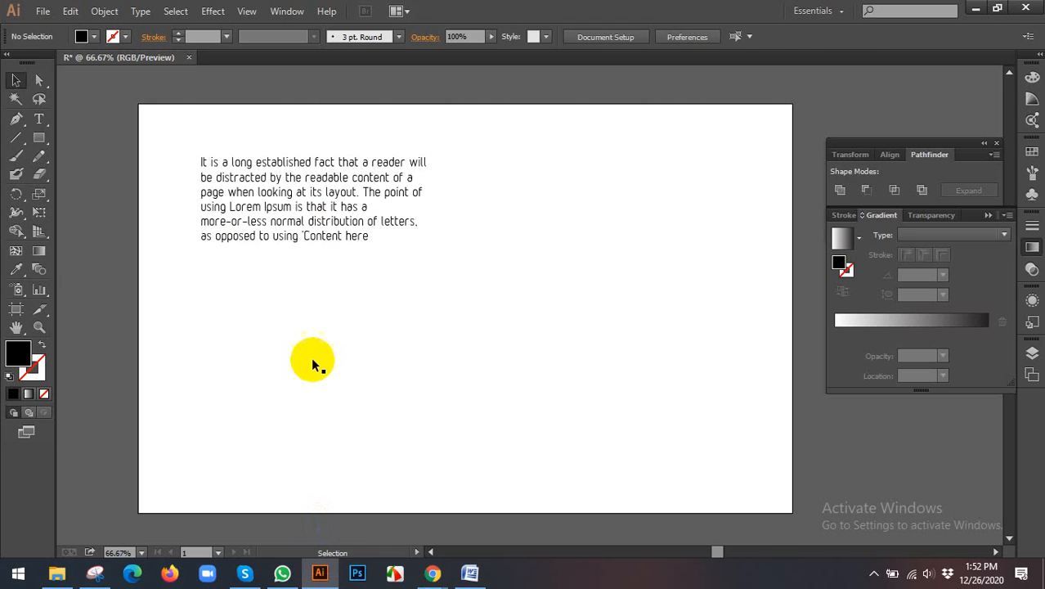
{"action": "double_click", "coordinate": [281, 194]}
{"action": "key", "text": "ctrl+a"}
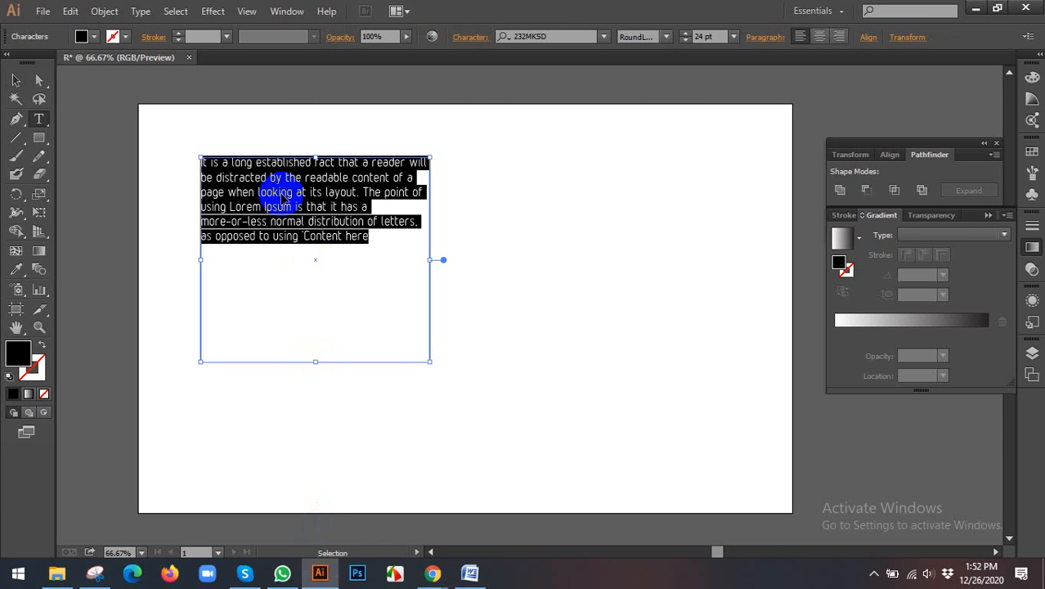
{"action": "key", "text": "ctrl+v"}
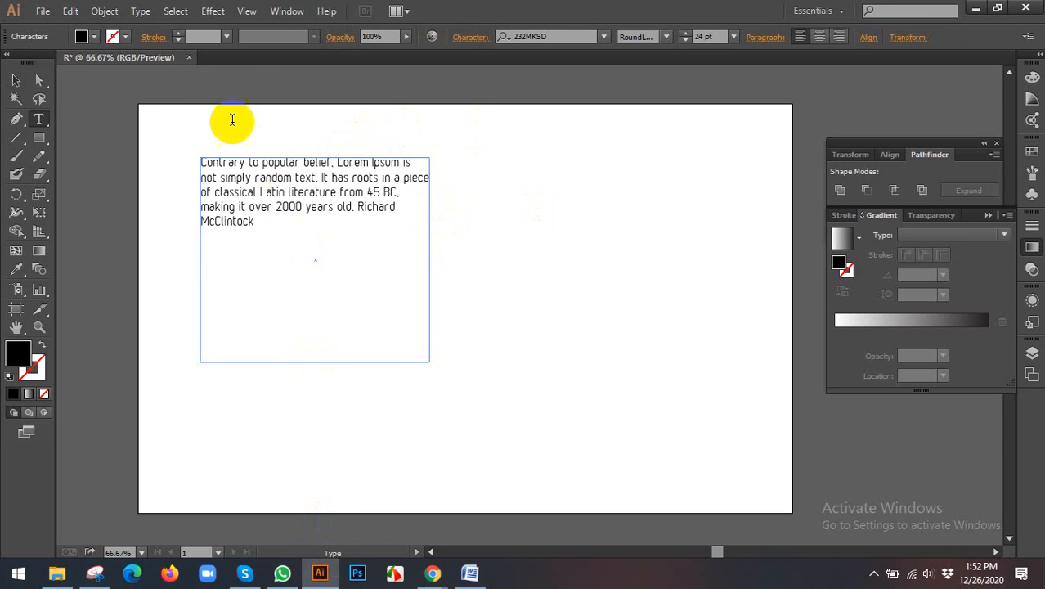
Step: Delete the area type box with its text from the artboard
{"action": "left_click", "coordinate": [15, 79]}
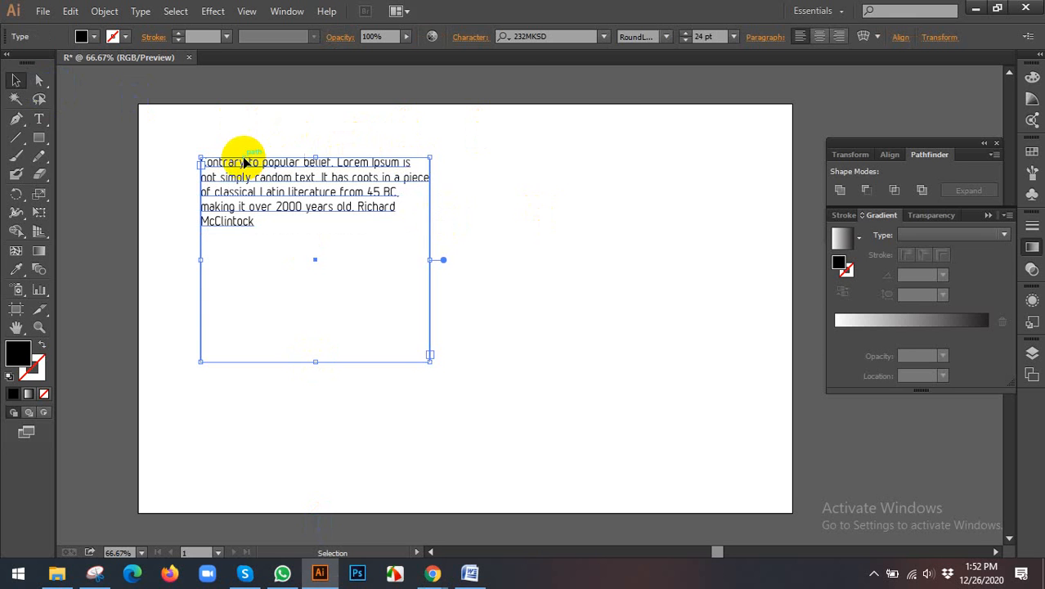
{"action": "key", "text": "Delete"}
{"action": "left_click", "coordinate": [38, 119]}
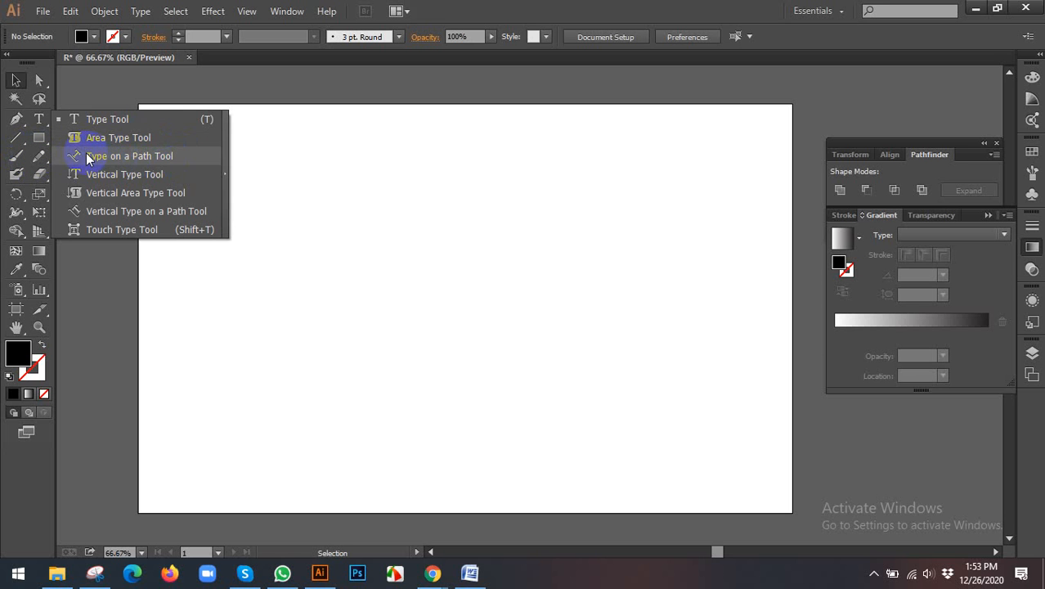
{"action": "double_click", "coordinate": [42, 157]}
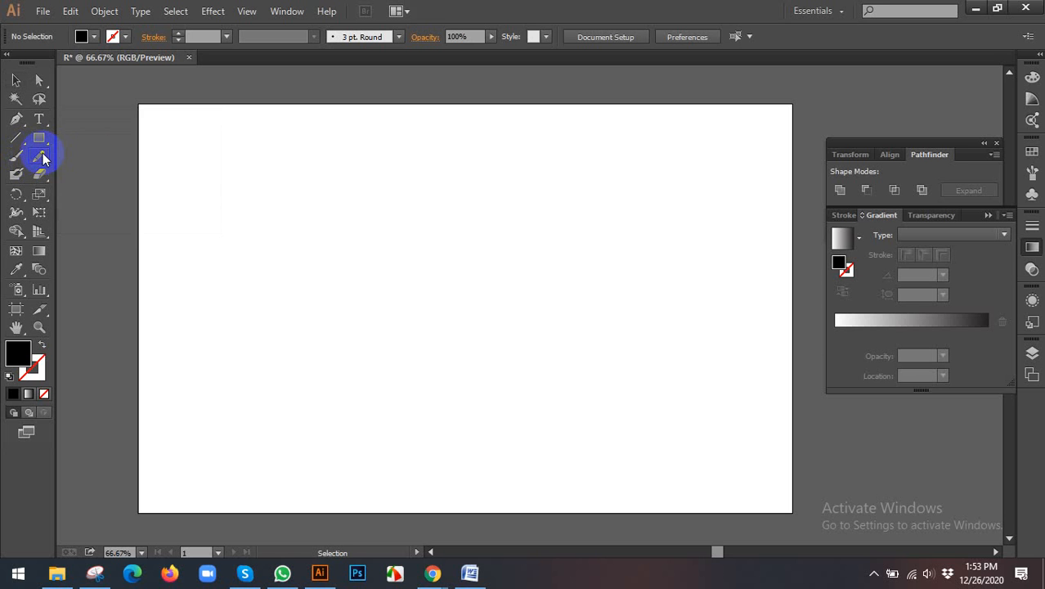
{"action": "left_click", "coordinate": [602, 381]}
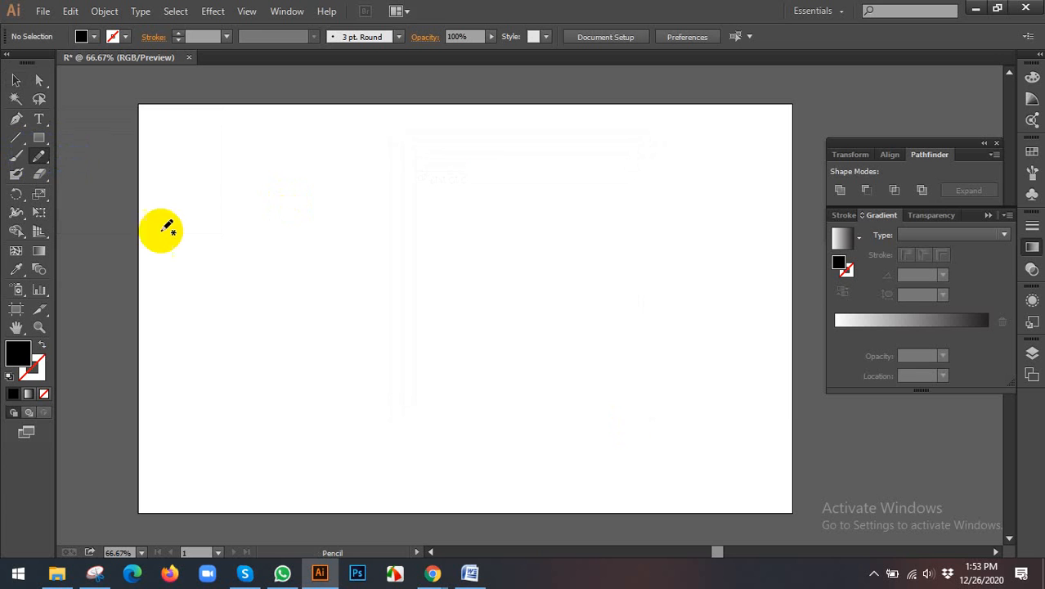
Step: Draw a freehand wavy path across the artboard with the Pencil tool and give it a red stroke
{"action": "right_click", "coordinate": [39, 157]}
{"action": "left_click", "coordinate": [96, 156]}
{"action": "mouse_move", "coordinate": [172, 439]}
{"action": "left_mouse_down"}
{"action": "mouse_move", "coordinate": [169, 329]}
{"action": "mouse_move", "coordinate": [249, 268]}
{"action": "mouse_move", "coordinate": [470, 357]}
{"action": "mouse_move", "coordinate": [503, 229]}
{"action": "mouse_move", "coordinate": [593, 213]}
{"action": "mouse_move", "coordinate": [785, 213]}
{"action": "left_mouse_up"}
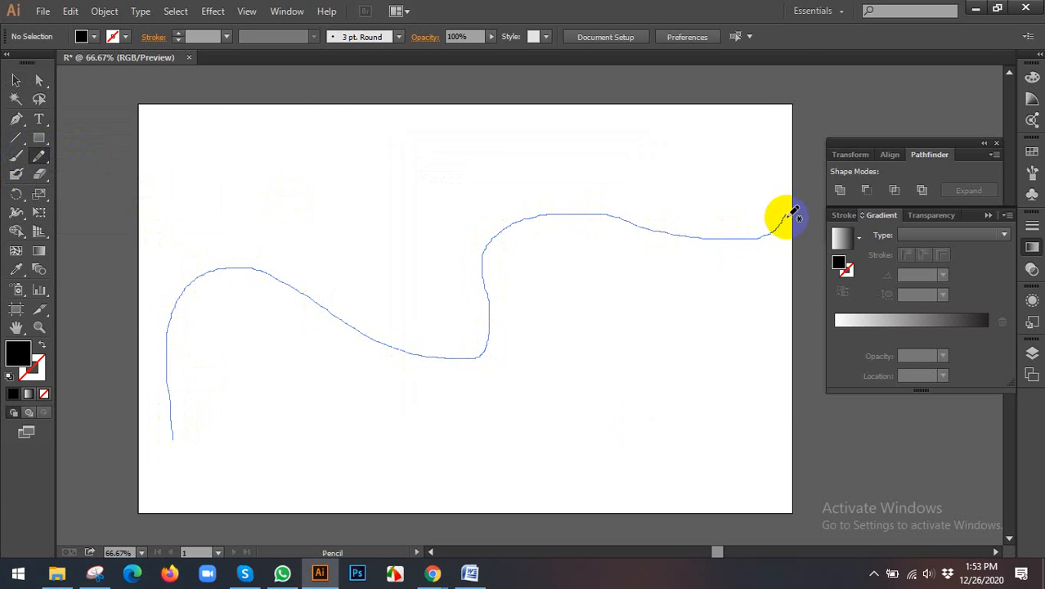
{"action": "left_click", "coordinate": [127, 39]}
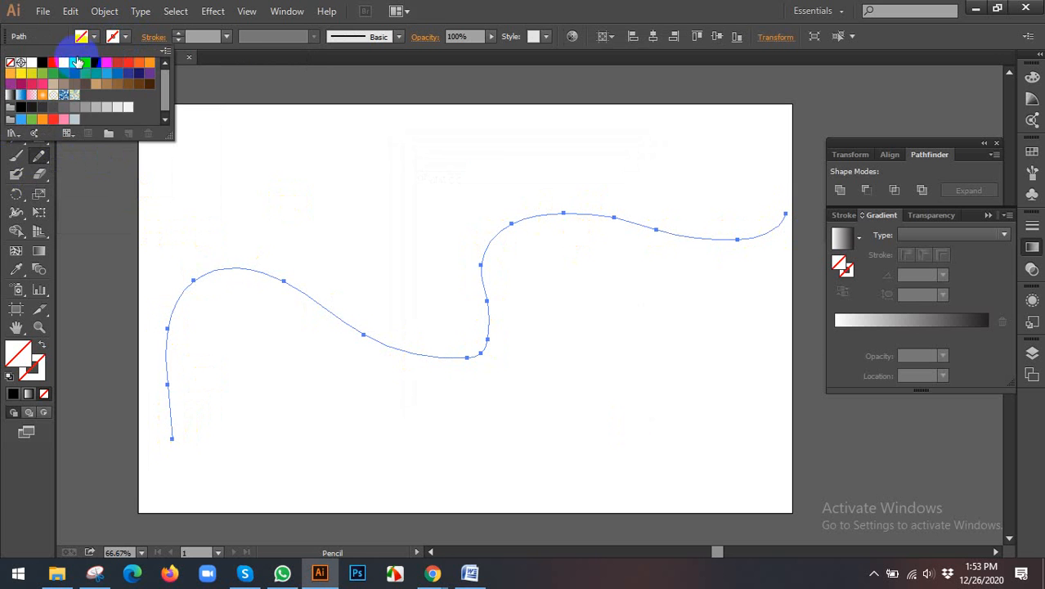
{"action": "left_click", "coordinate": [53, 63]}
{"action": "left_click", "coordinate": [531, 7]}
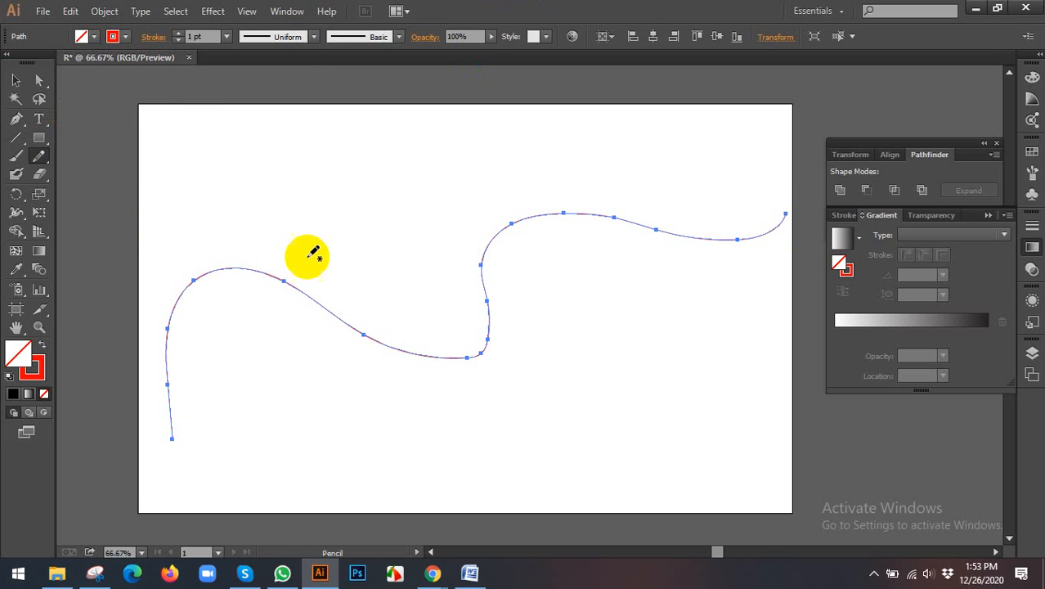
Step: Center the wavy path horizontally on the artboard
{"action": "left_click", "coordinate": [15, 80]}
{"action": "scroll", "coordinate": [223, 291], "scroll_direction": "down", "scroll_amount": 2}
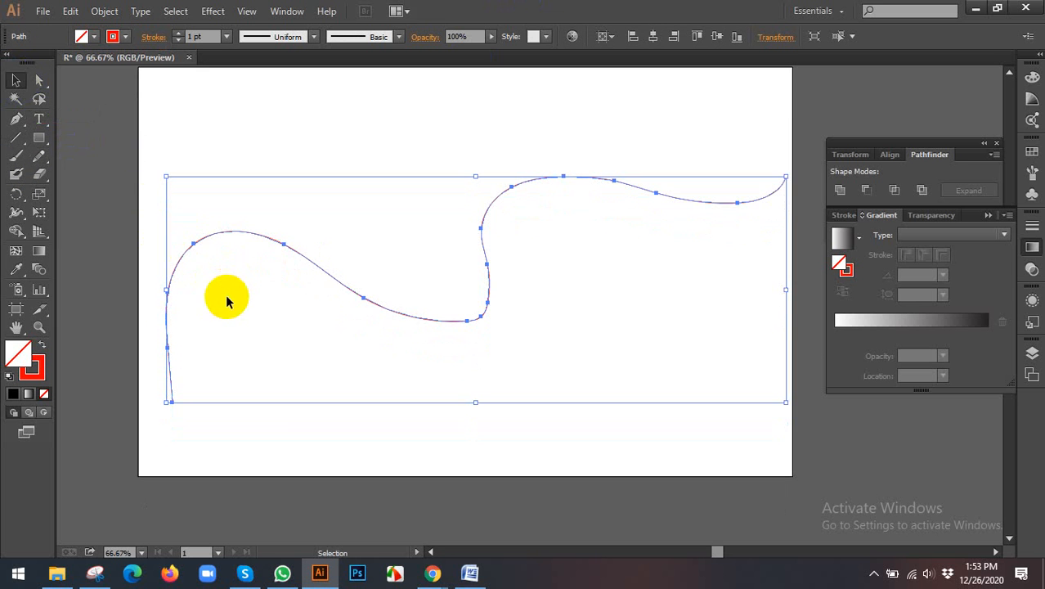
{"action": "left_click", "coordinate": [141, 260]}
{"action": "left_click", "coordinate": [168, 263]}
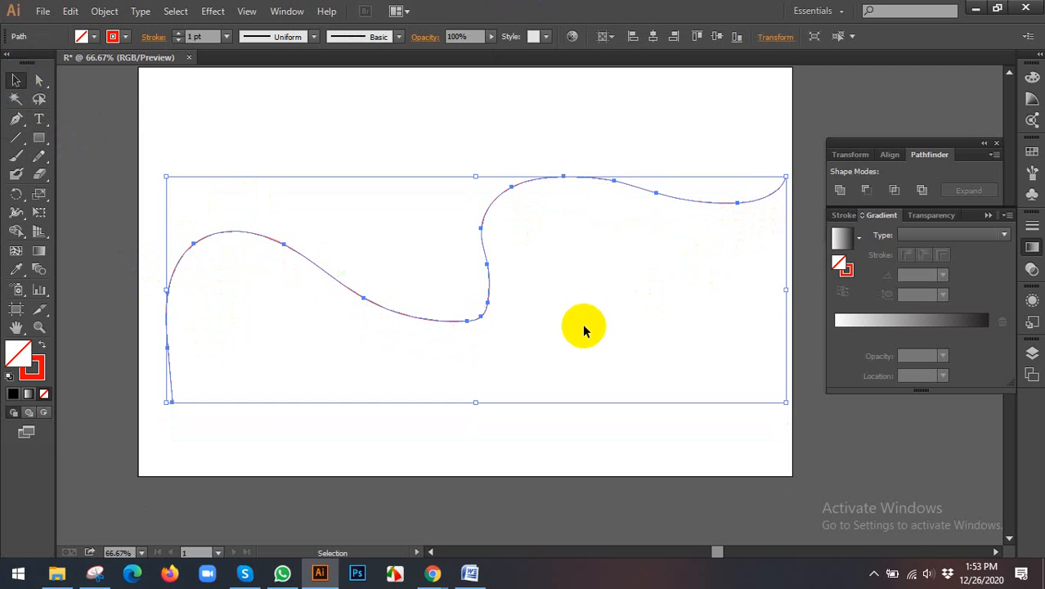
{"action": "scroll", "coordinate": [565, 329], "scroll_direction": "up", "scroll_amount": 1}
{"action": "left_click", "coordinate": [652, 36]}
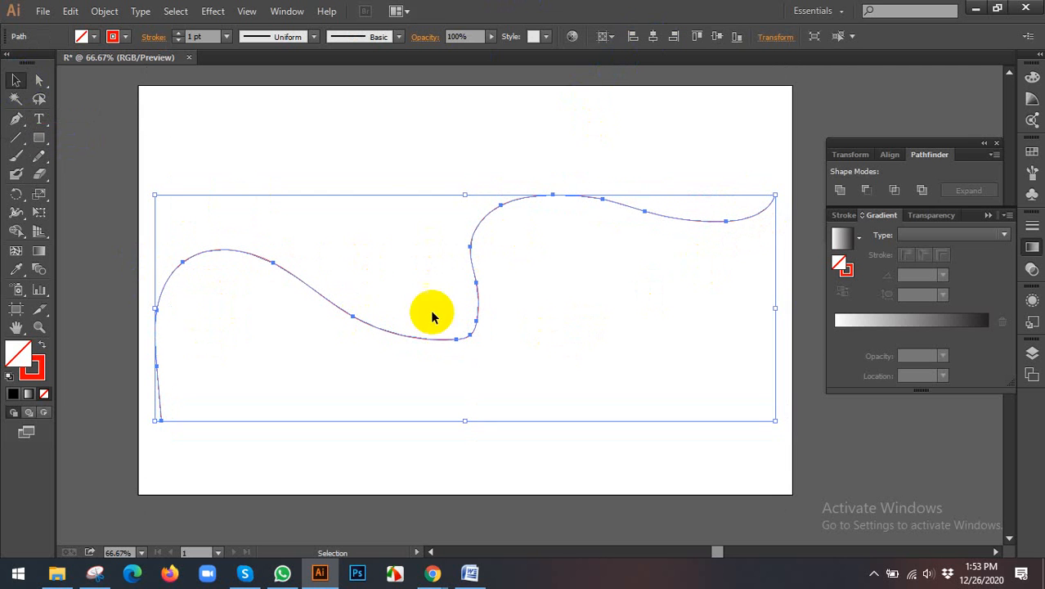
Step: Convert the wavy path to type on a path, paste the copied "Contrary to popular belief" passage along it and deselect it
{"action": "left_click_drag", "start_coordinate": [37, 131], "coordinate": [109, 166]}
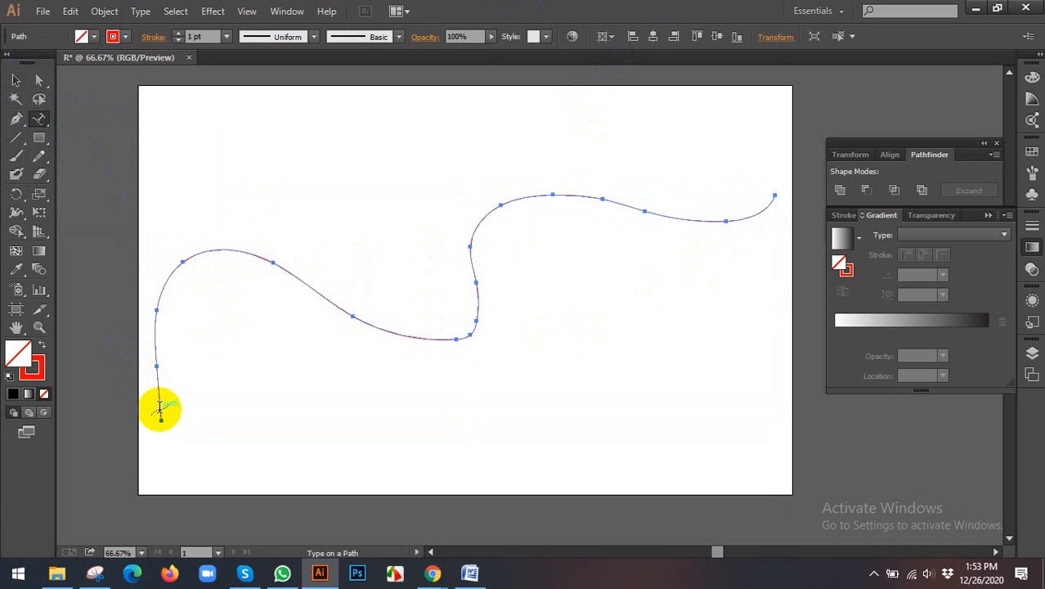
{"action": "left_click", "coordinate": [160, 407]}
{"action": "key", "text": "Escape"}
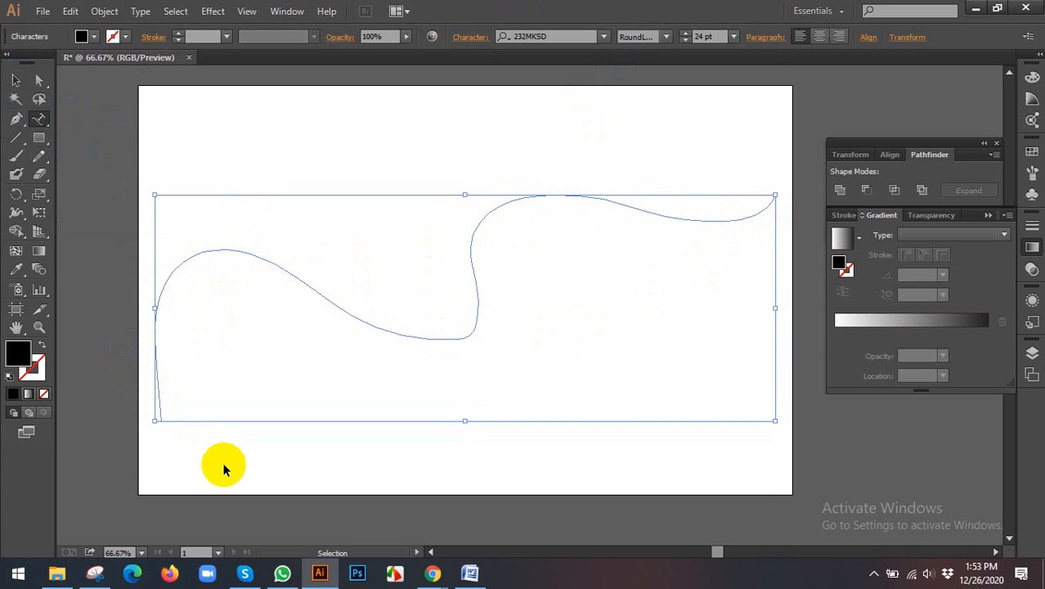
{"action": "left_click", "coordinate": [217, 442]}
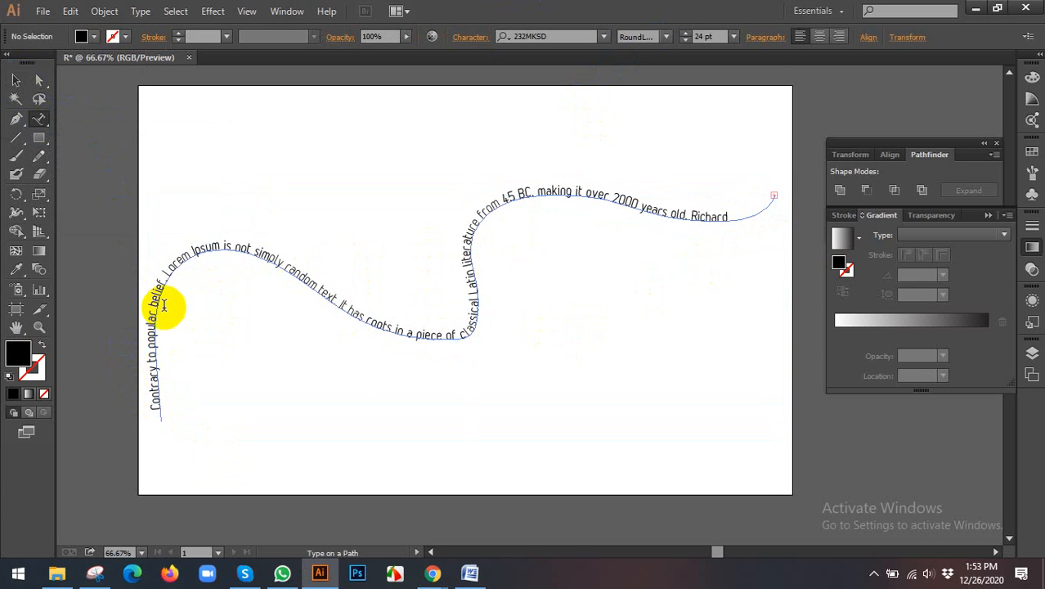
{"action": "left_click", "coordinate": [16, 80]}
{"action": "left_click", "coordinate": [148, 104]}
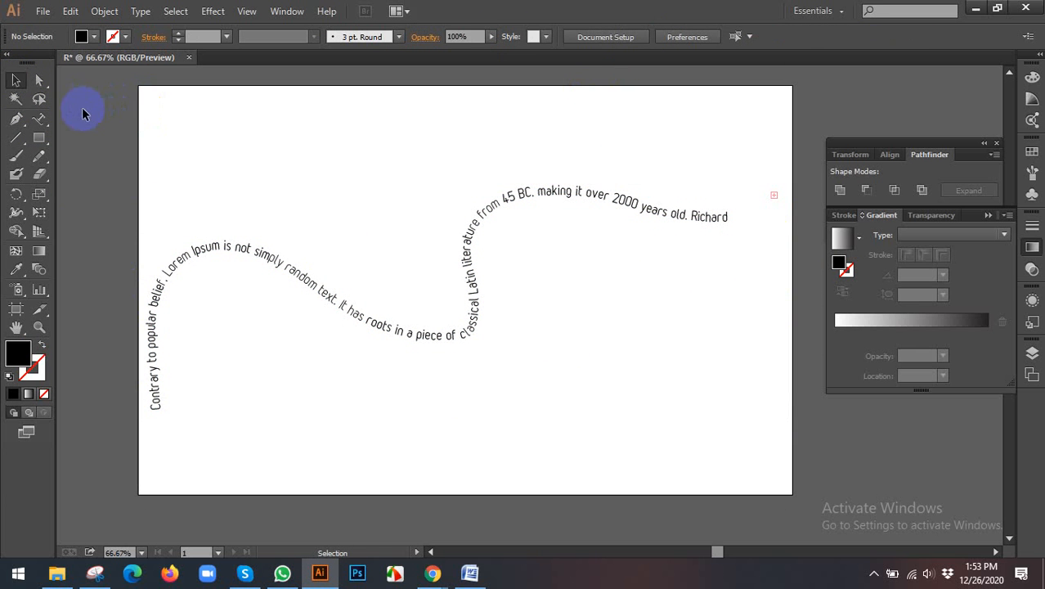
Step: Delete the wavy path text and draw a large black circle with the Ellipse tool on the artboard
{"action": "left_click_drag", "start_coordinate": [84, 110], "coordinate": [301, 337]}
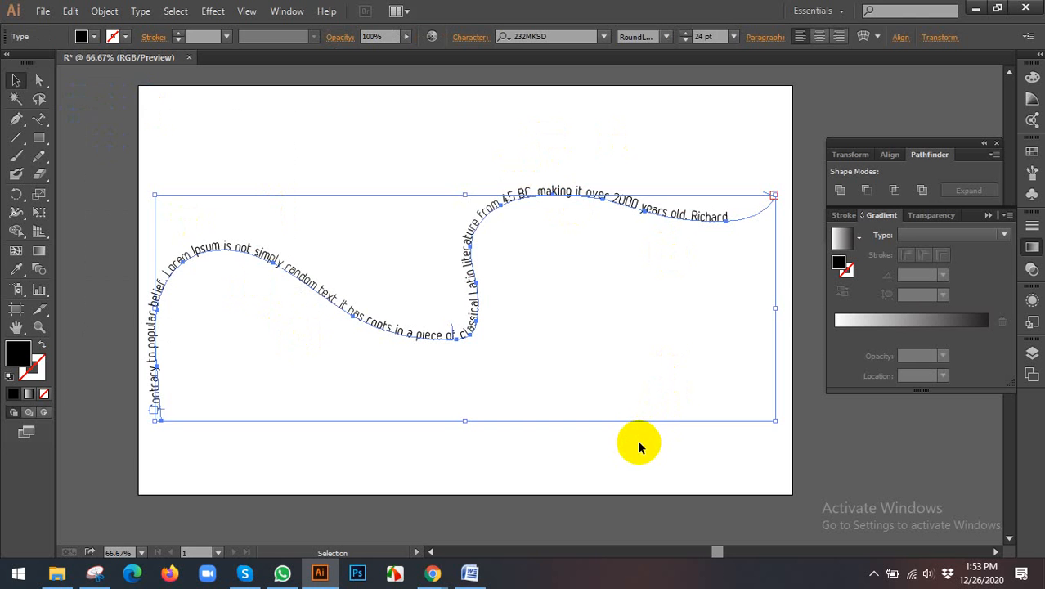
{"action": "key", "text": "Delete"}
{"action": "left_click_drag", "start_coordinate": [38, 137], "coordinate": [121, 180]}
{"action": "left_click", "coordinate": [466, 274]}
{"action": "left_click", "coordinate": [551, 310]}
{"action": "left_click_drag", "start_coordinate": [447, 237], "coordinate": [584, 368]}
Step: Move the black circle straight down to about the vertical middle of the artboard
{"action": "double_click", "coordinate": [15, 80]}
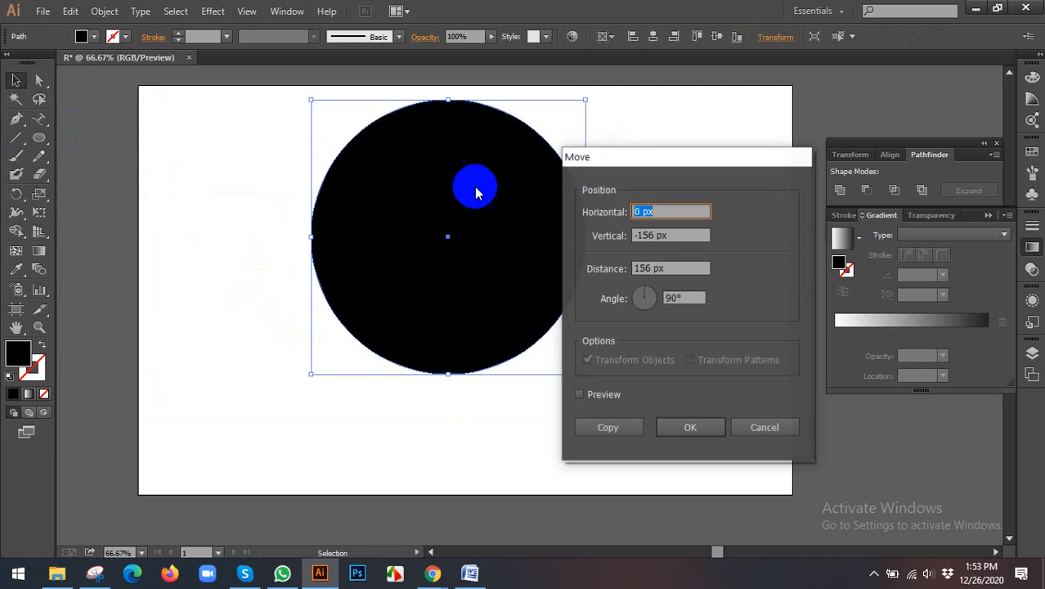
{"action": "left_click", "coordinate": [763, 428]}
{"action": "left_click_drag", "start_coordinate": [453, 204], "coordinate": [454, 255]}
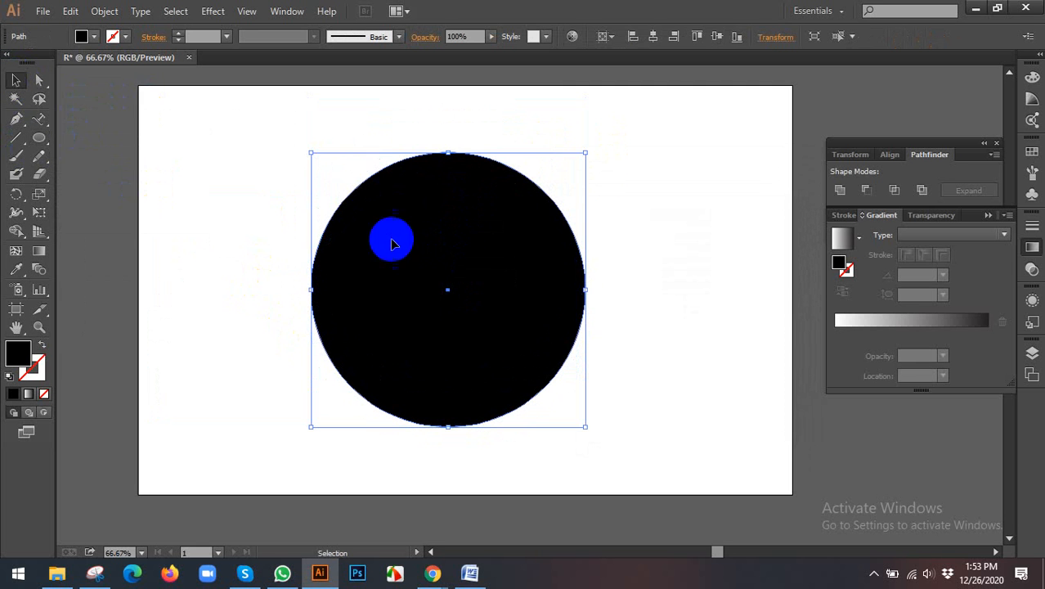
Step: Use Type on a Path on the circle's outline, paste the "Contrary to popular belief" passage around it and select the circular text
{"action": "left_click", "coordinate": [38, 119]}
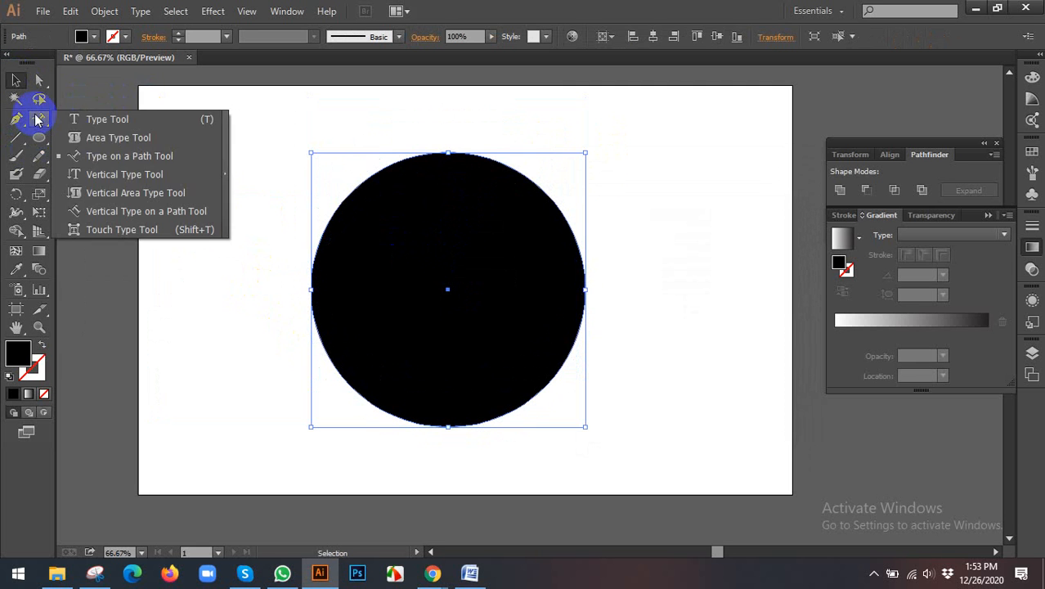
{"action": "left_click", "coordinate": [123, 156]}
{"action": "left_click", "coordinate": [338, 210]}
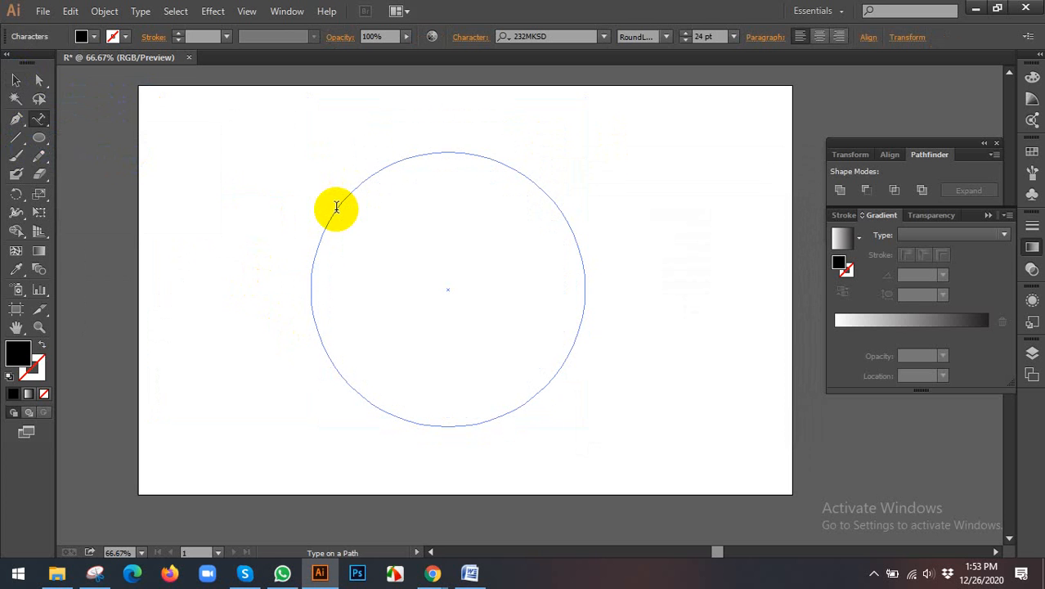
{"action": "key", "text": "ctrl+v"}
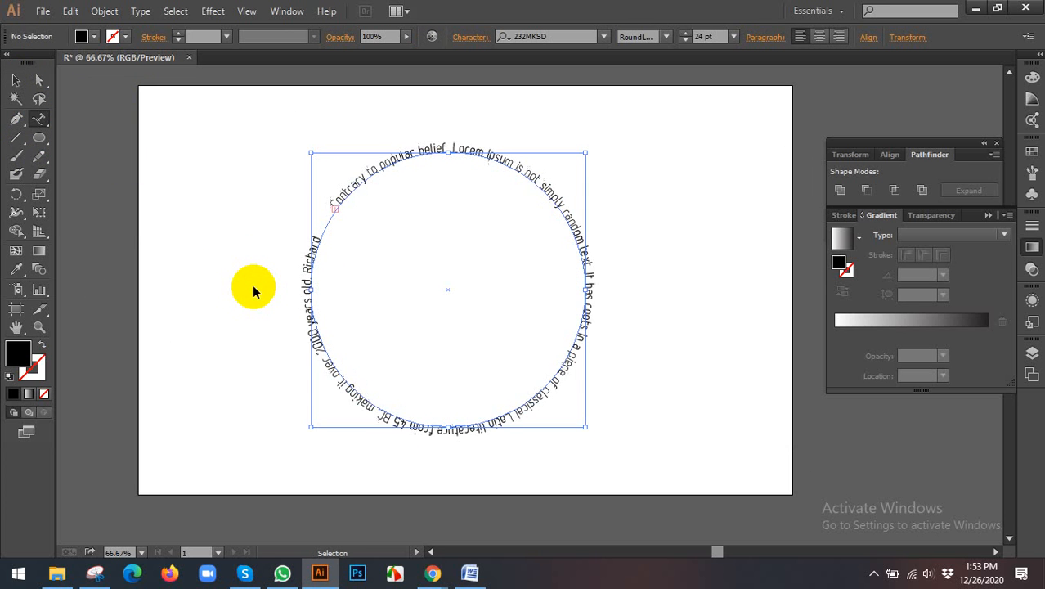
{"action": "left_click", "coordinate": [13, 83]}
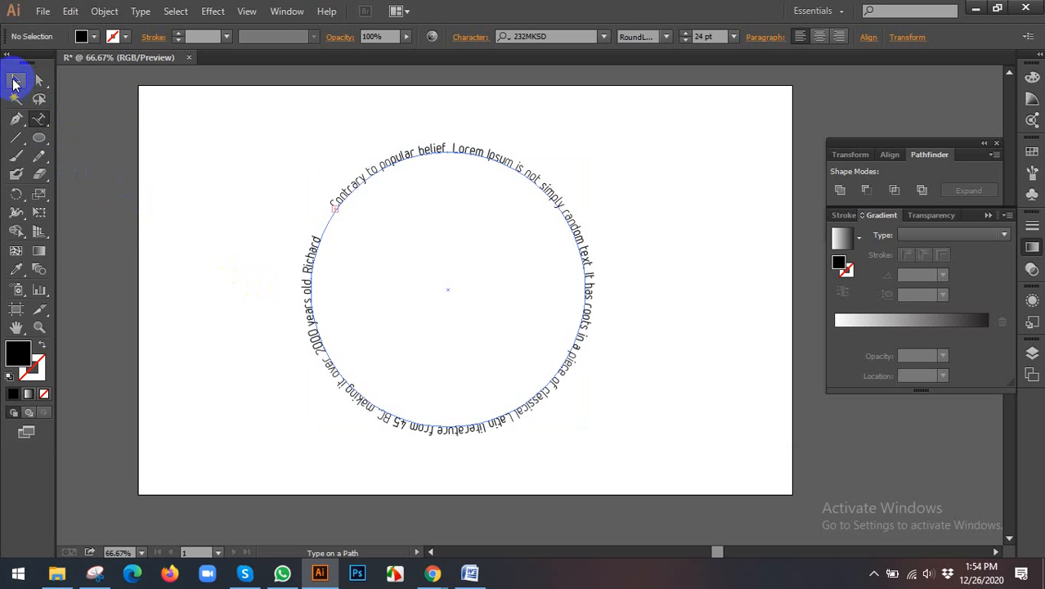
{"action": "left_click", "coordinate": [216, 211]}
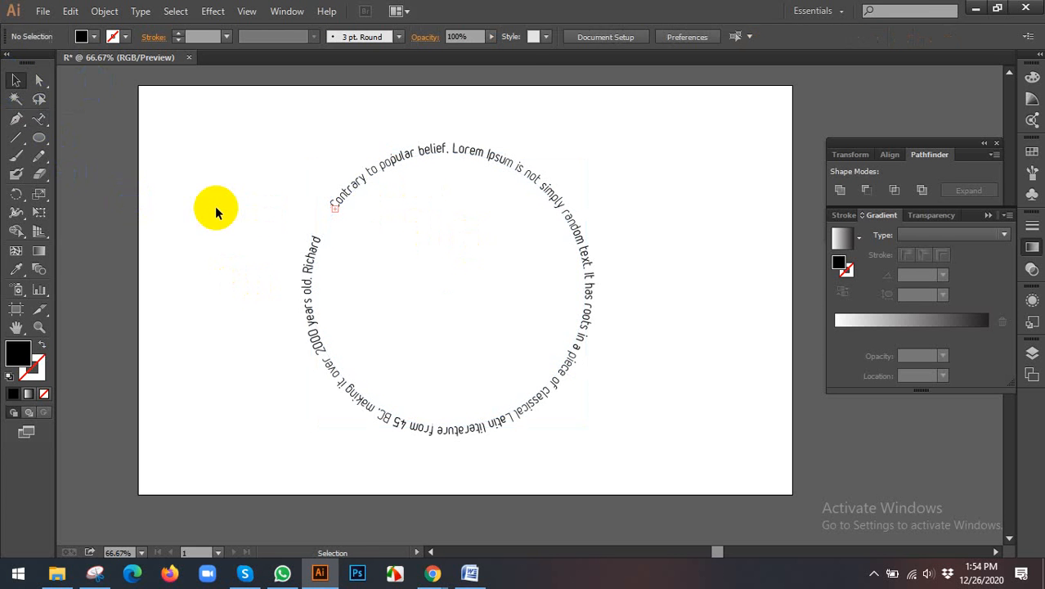
{"action": "left_click_drag", "start_coordinate": [241, 172], "coordinate": [494, 223]}
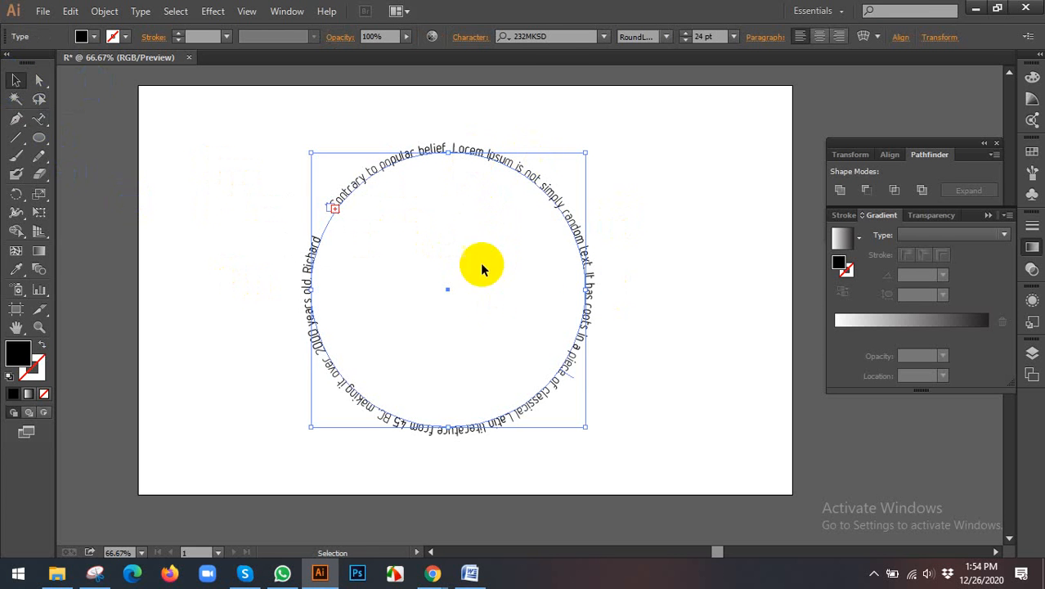
Step: Switch to Chrome and search Google for "bd gove logo", replacing the lorem ipsum search
{"action": "mouse_move", "coordinate": [436, 565]}
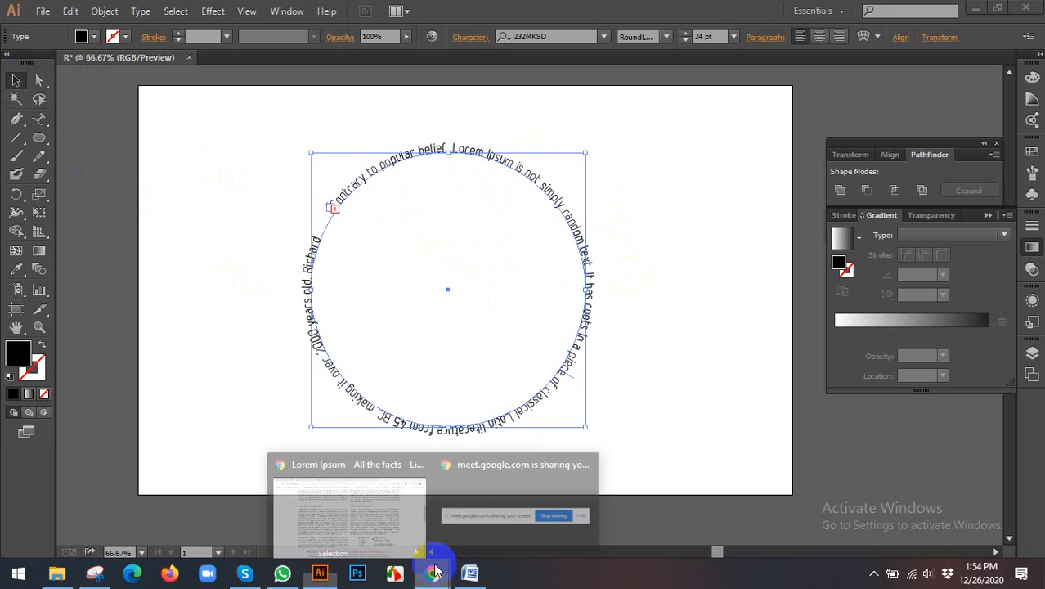
{"action": "left_click", "coordinate": [350, 524]}
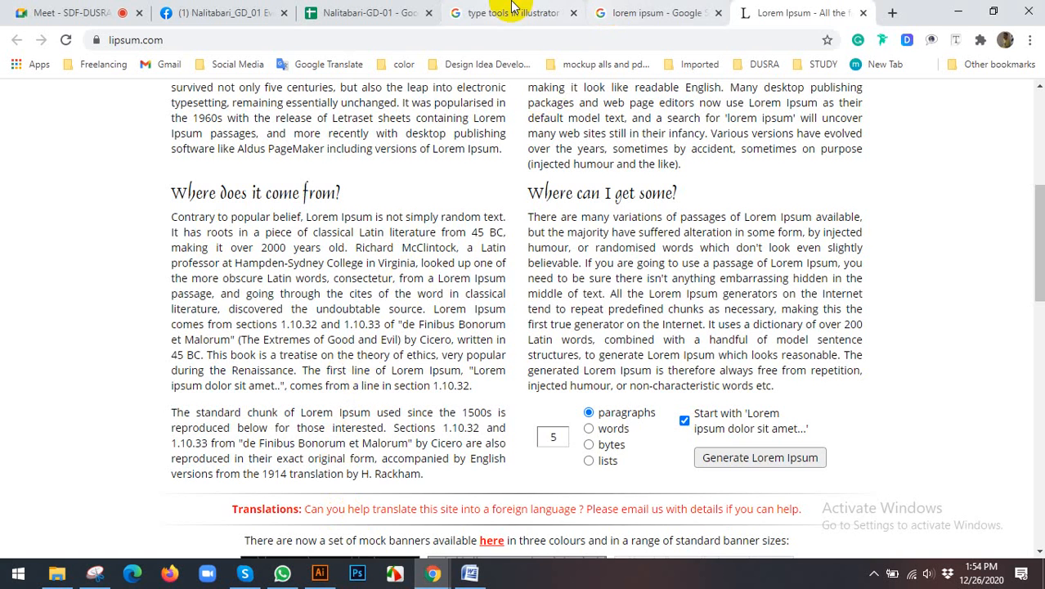
{"action": "left_click", "coordinate": [581, 9]}
{"action": "left_click", "coordinate": [650, 12]}
{"action": "left_click", "coordinate": [471, 40]}
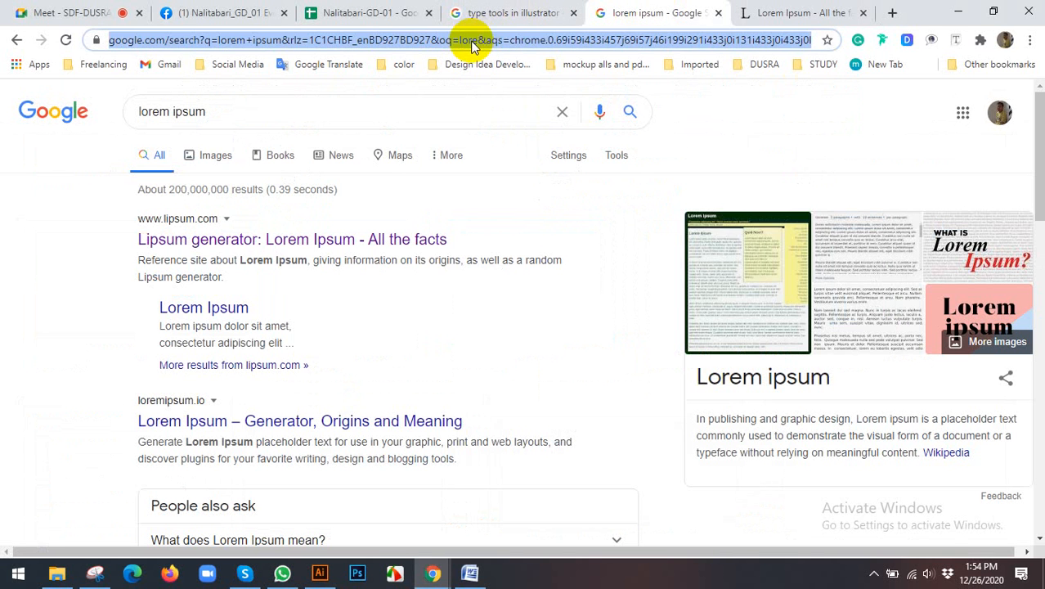
{"action": "type", "text": "bd gove"}
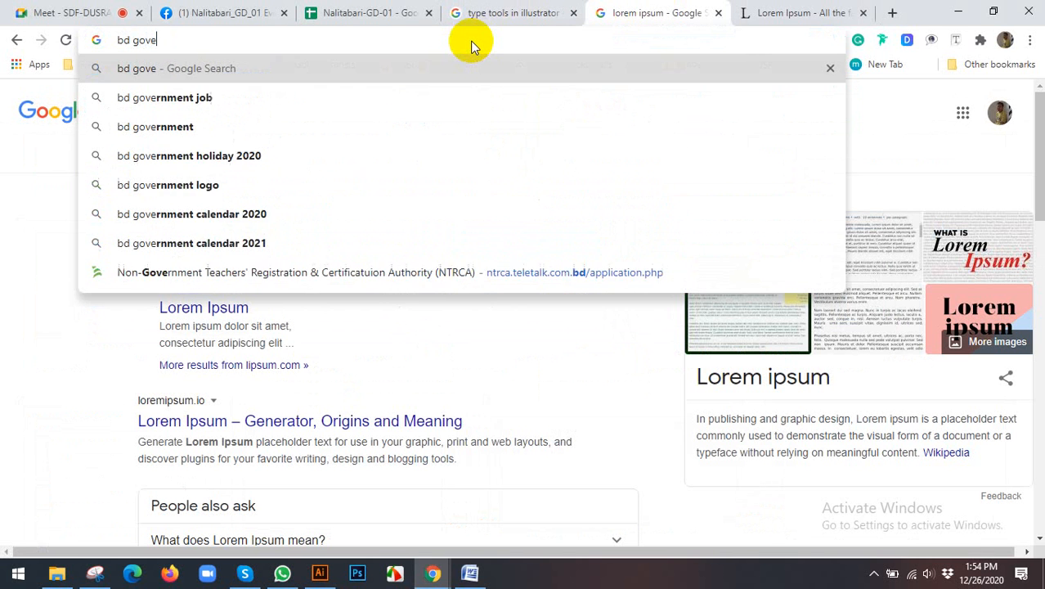
{"action": "type", "text": " logog"}
{"action": "key", "text": "Return"}
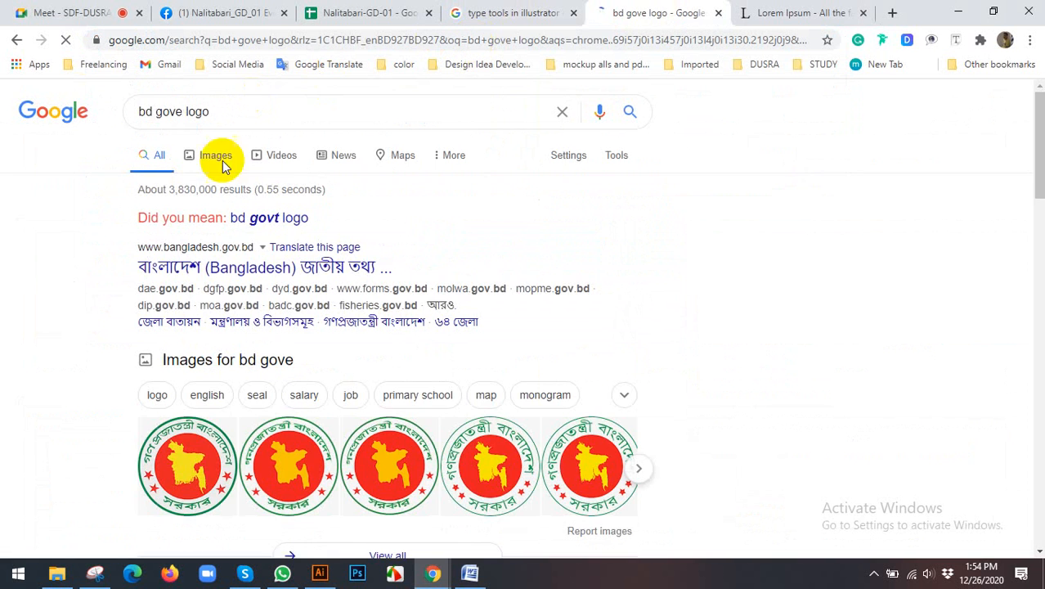
Step: Open the image results for the corrected search "bd govt logo" and preview Wikipedia's Government Seal of Bangladesh
{"action": "left_click", "coordinate": [266, 219]}
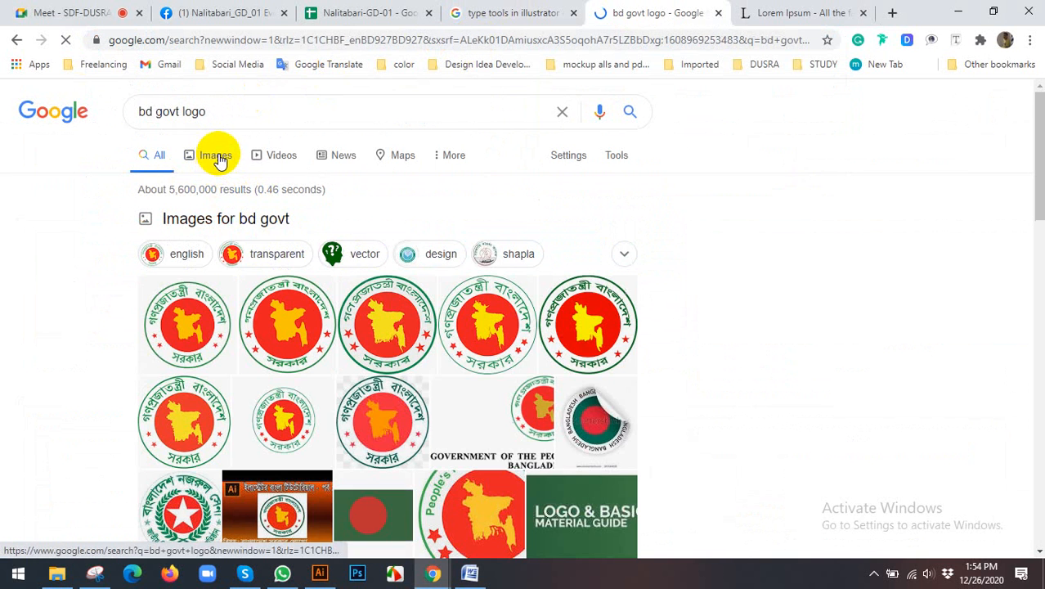
{"action": "left_click", "coordinate": [231, 160]}
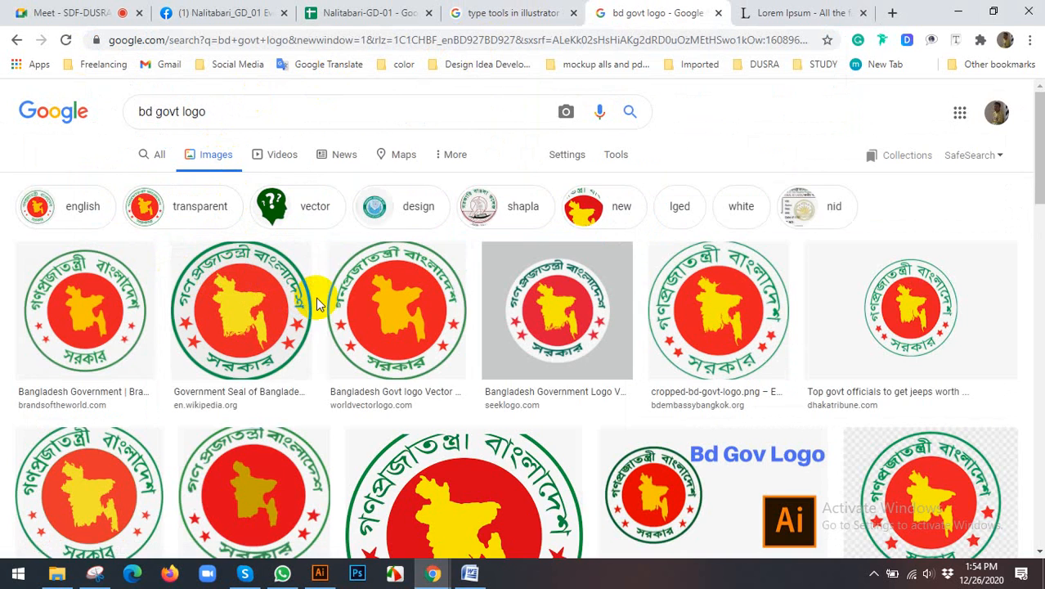
{"action": "scroll", "coordinate": [433, 306], "scroll_direction": "down", "scroll_amount": 1}
{"action": "scroll", "coordinate": [446, 306], "scroll_direction": "up", "scroll_amount": 1}
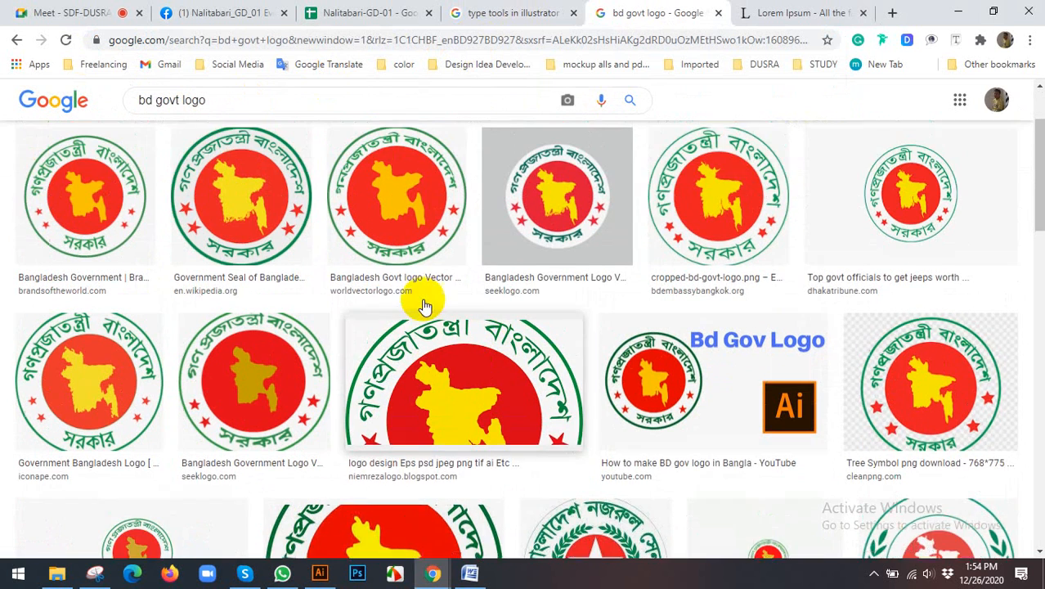
{"action": "left_click", "coordinate": [242, 262]}
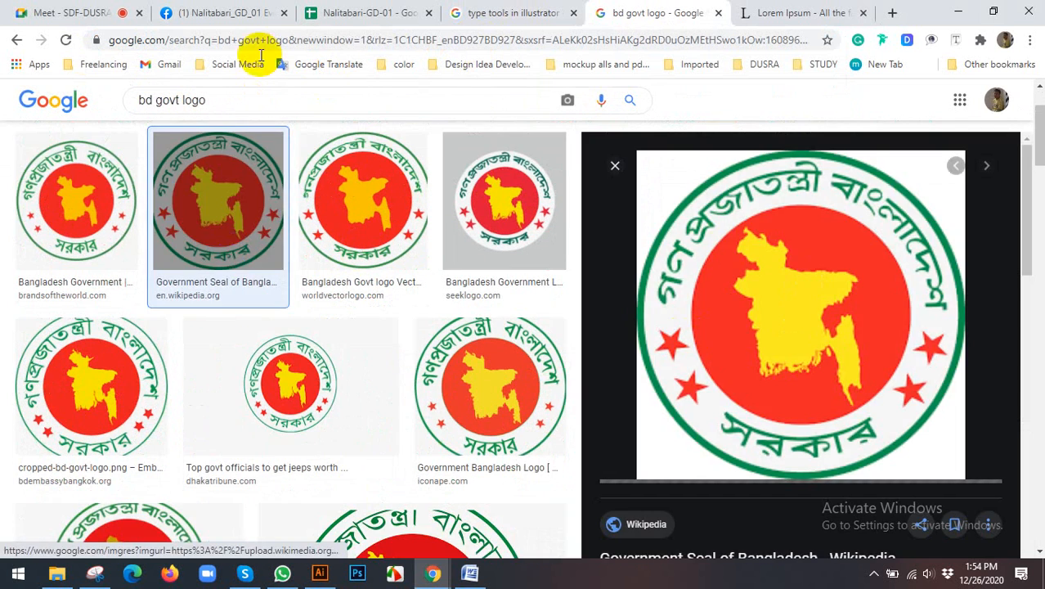
Step: Admit the waiting participant to the Google Meet call and return to the meeting page
{"action": "left_click", "coordinate": [85, 11]}
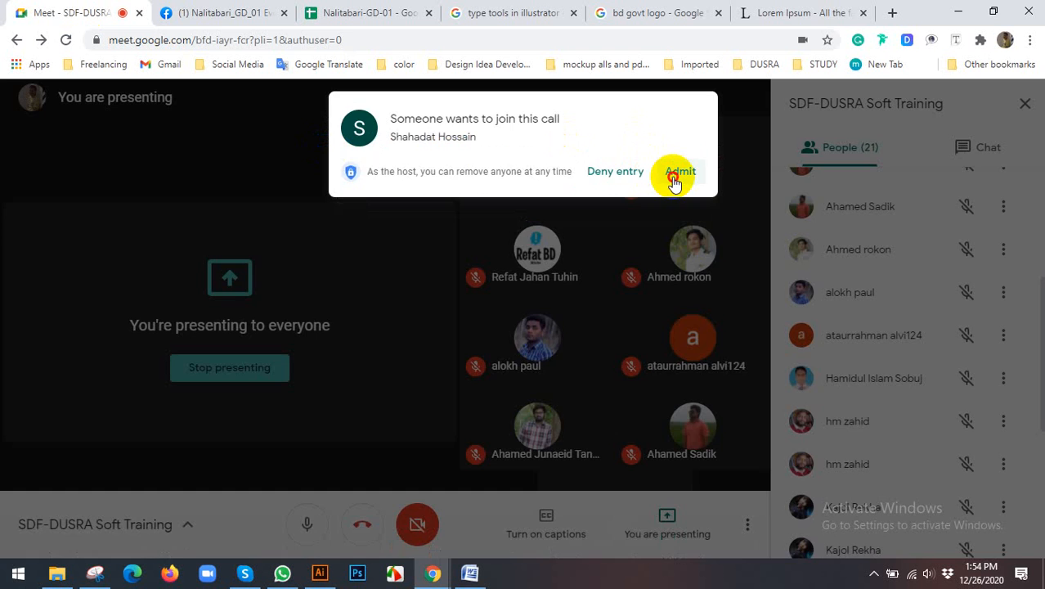
{"action": "left_click", "coordinate": [674, 182]}
{"action": "left_click", "coordinate": [746, 10]}
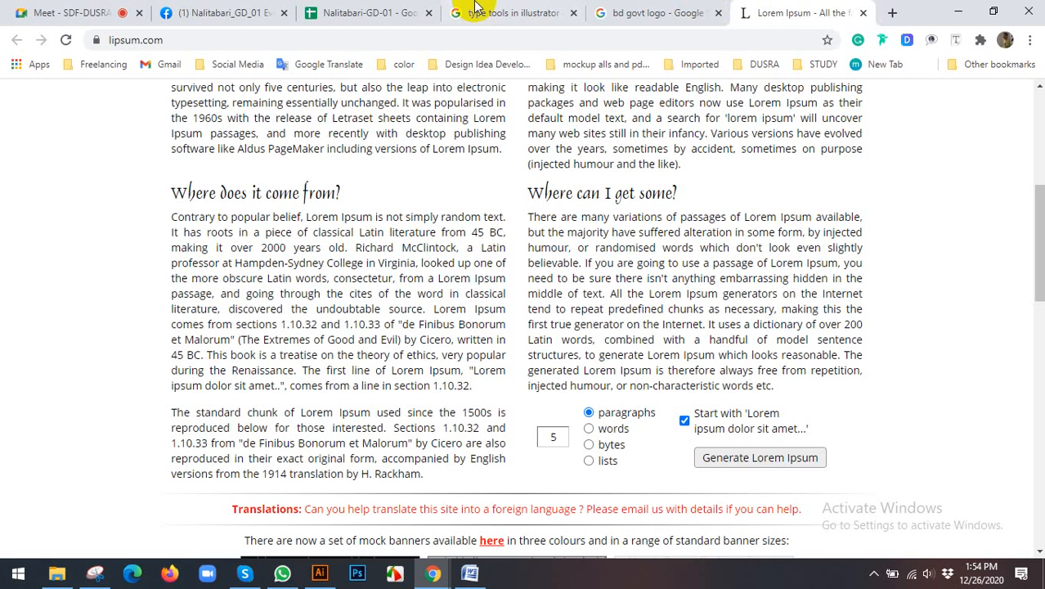
{"action": "left_click", "coordinate": [237, 9]}
{"action": "left_click", "coordinate": [74, 12]}
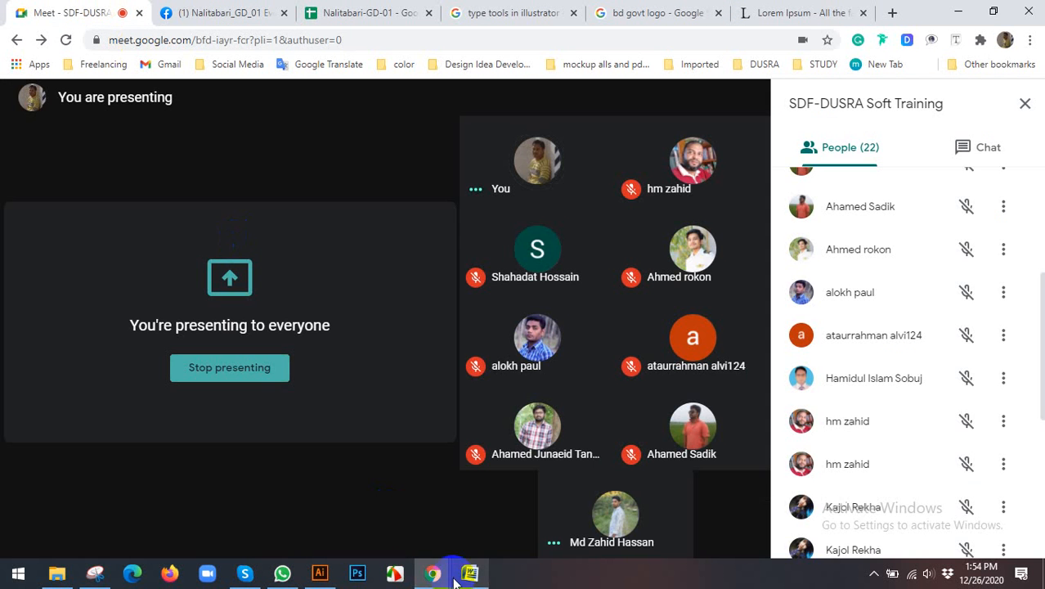
Step: Compare the circular path text in Illustrator with the curved lettering of the government seal preview in Chrome
{"action": "left_click", "coordinate": [320, 573]}
{"action": "left_click", "coordinate": [433, 573]}
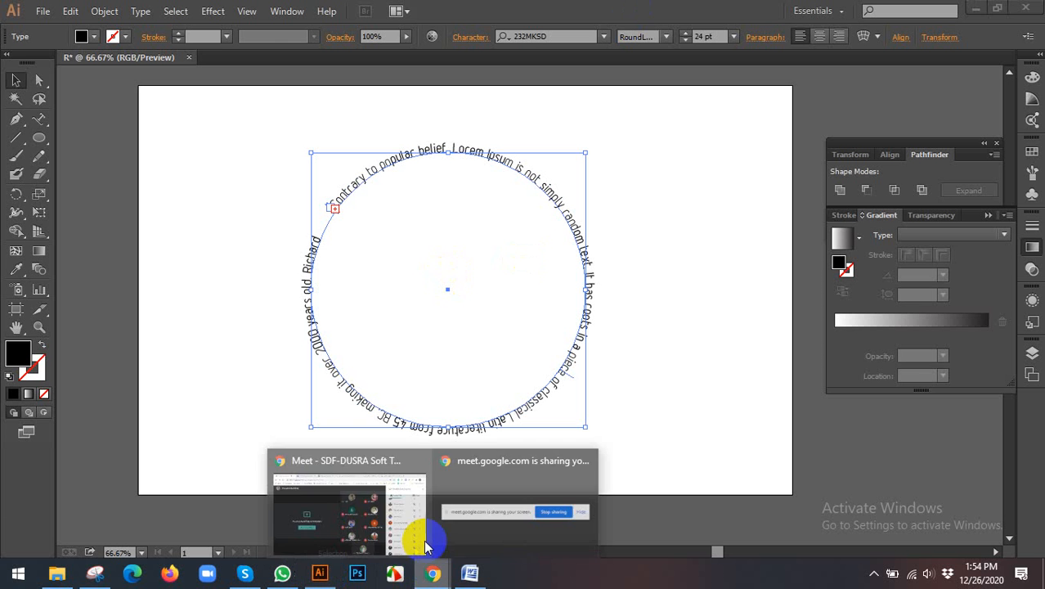
{"action": "left_click", "coordinate": [409, 499]}
{"action": "left_click", "coordinate": [643, 10]}
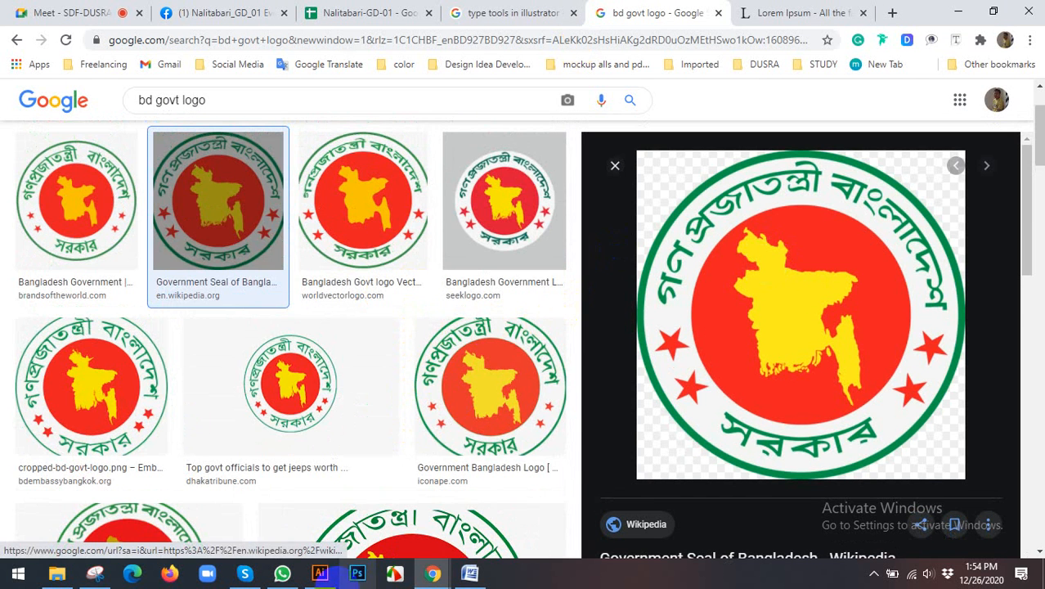
Step: Switch back to Illustrator and select the circular path text
{"action": "left_click", "coordinate": [320, 573]}
{"action": "left_click", "coordinate": [233, 173]}
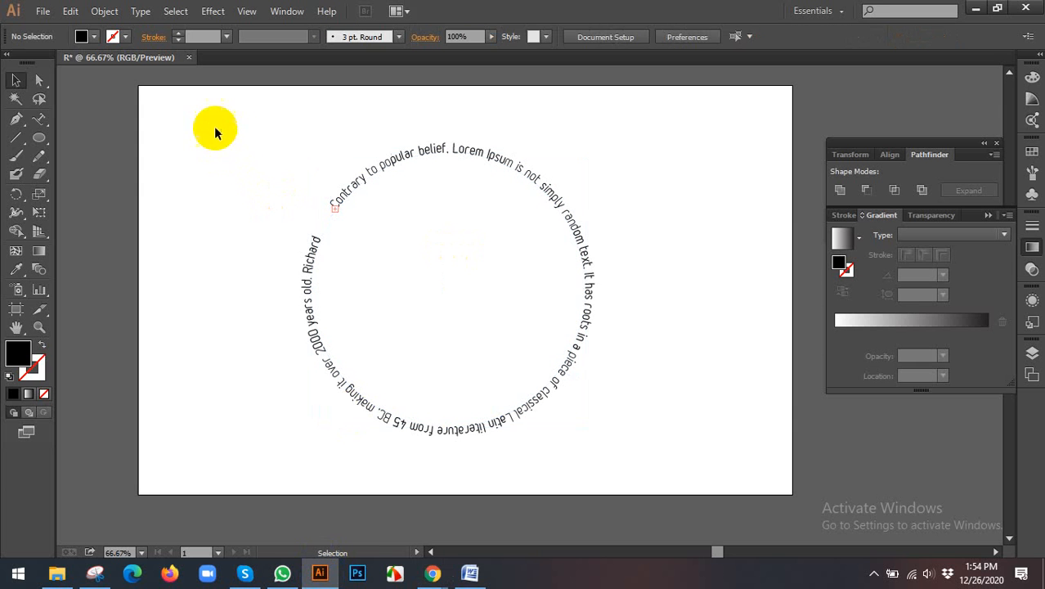
{"action": "left_click_drag", "start_coordinate": [214, 128], "coordinate": [469, 267]}
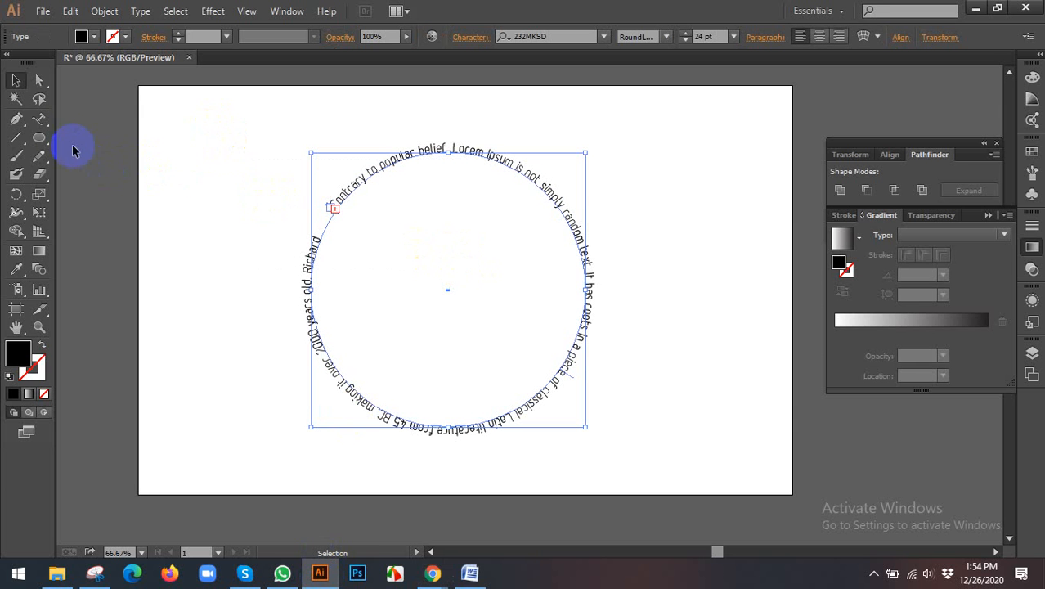
Step: Delete the circular path text so the artboard is empty
{"action": "left_click_drag", "start_coordinate": [36, 123], "coordinate": [117, 161]}
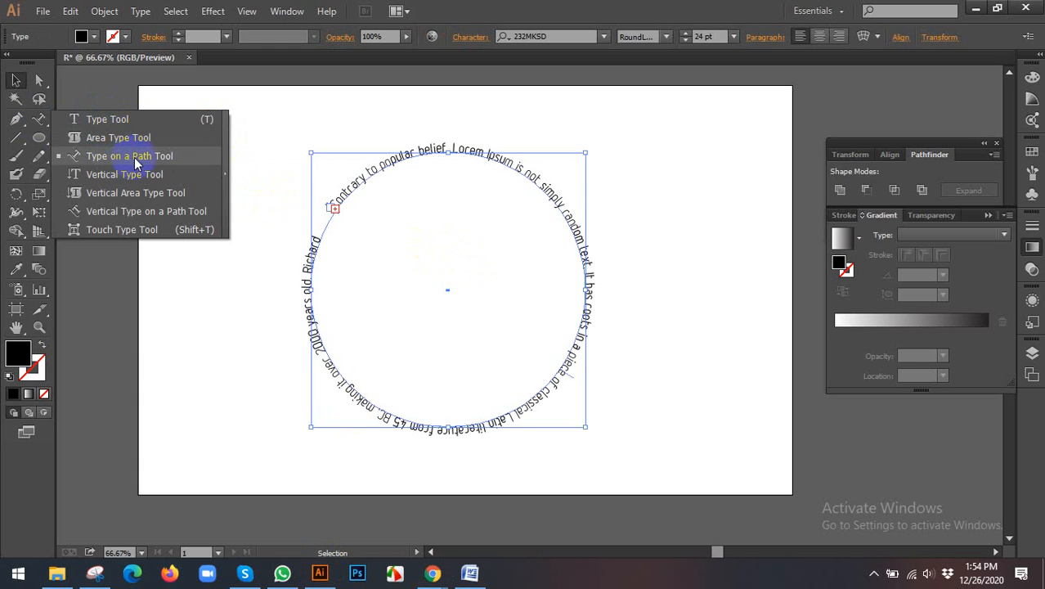
{"action": "left_click_drag", "start_coordinate": [134, 157], "coordinate": [234, 388]}
{"action": "left_click", "coordinate": [234, 263]}
{"action": "left_click", "coordinate": [533, 382]}
{"action": "key", "text": "Delete"}
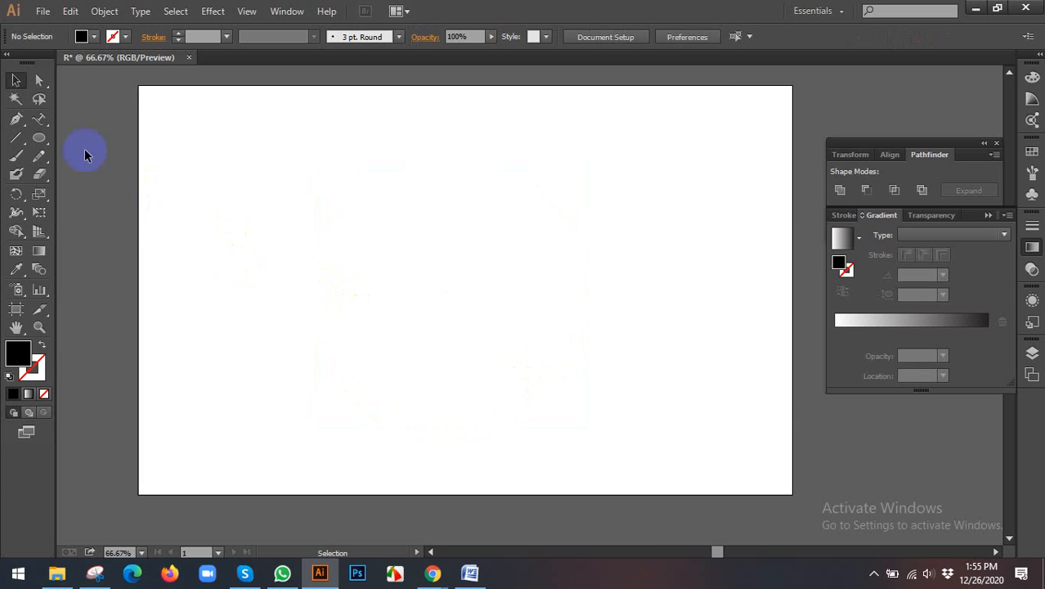
Step: Add the horizontal point text "dfdfdfdsfdfdfd" in the upper middle of the artboard with the Type tool
{"action": "left_click_drag", "start_coordinate": [38, 121], "coordinate": [79, 118]}
{"action": "left_click", "coordinate": [401, 187]}
{"action": "type", "text": "dfdfdfdsf"}
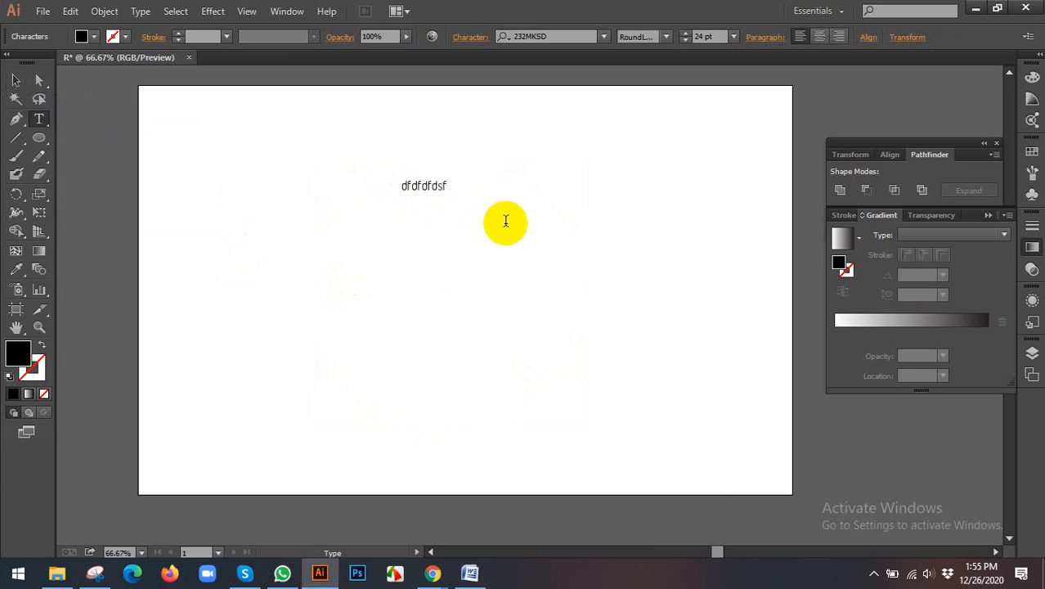
{"action": "type", "text": "dfdfd"}
{"action": "left_click", "coordinate": [17, 80]}
{"action": "left_click", "coordinate": [207, 188]}
Step: Add the vertical point text "dfdfdfdfdfdfdfd" in the lower-left part of the artboard with the Vertical Type tool
{"action": "left_click_drag", "start_coordinate": [37, 121], "coordinate": [112, 172]}
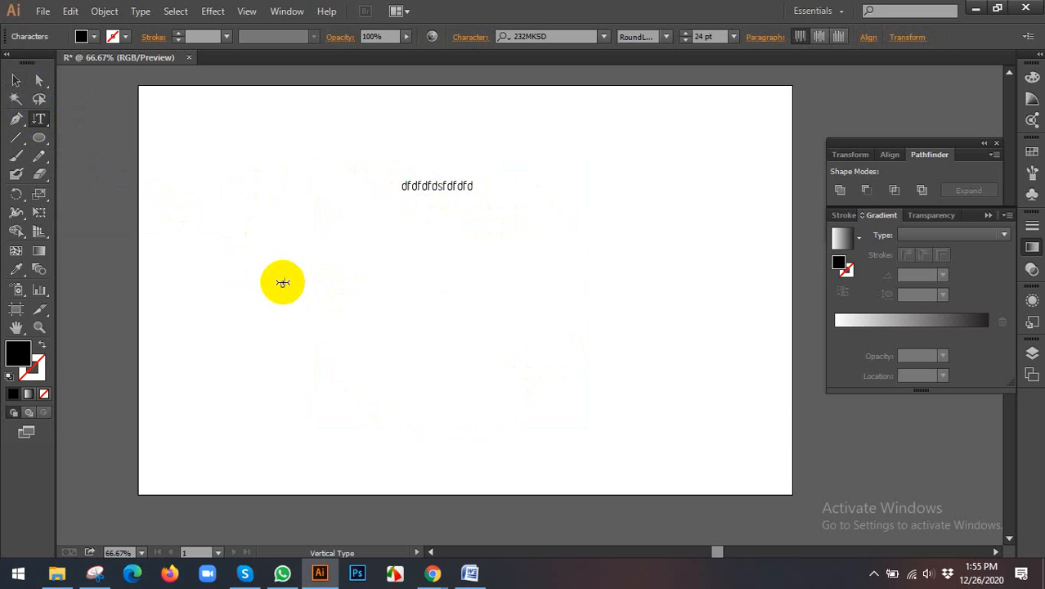
{"action": "type", "text": "dfdfdfdfdfdfdfd"}
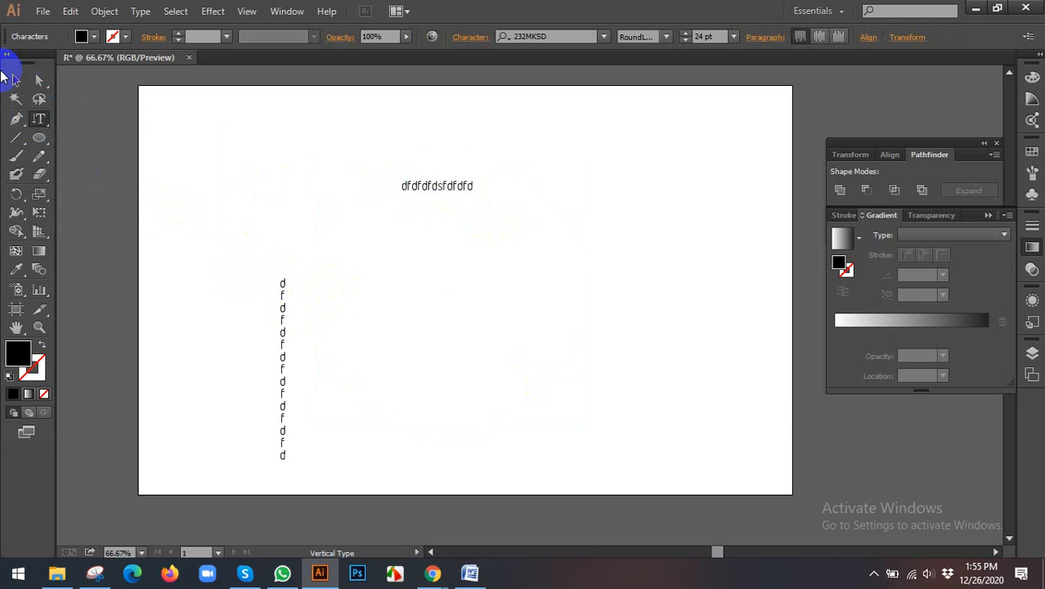
{"action": "left_click", "coordinate": [17, 80]}
Step: Review the type tool variants, including Vertical Area Type, Type on a Path and Touch Type
{"action": "left_click_drag", "start_coordinate": [38, 119], "coordinate": [112, 192]}
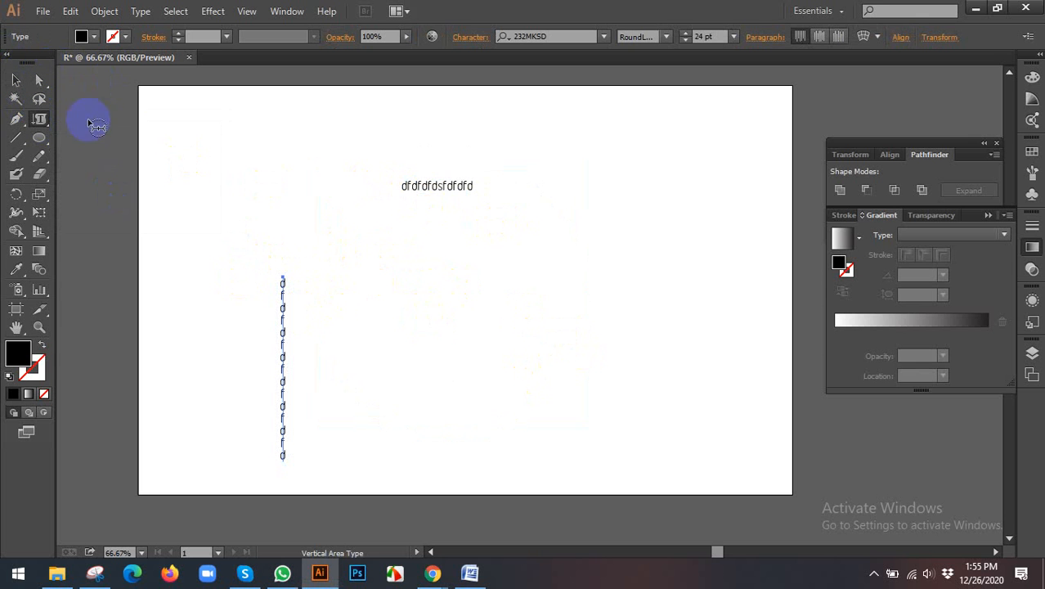
{"action": "left_click", "coordinate": [18, 80]}
{"action": "left_click_drag", "start_coordinate": [38, 119], "coordinate": [96, 162]}
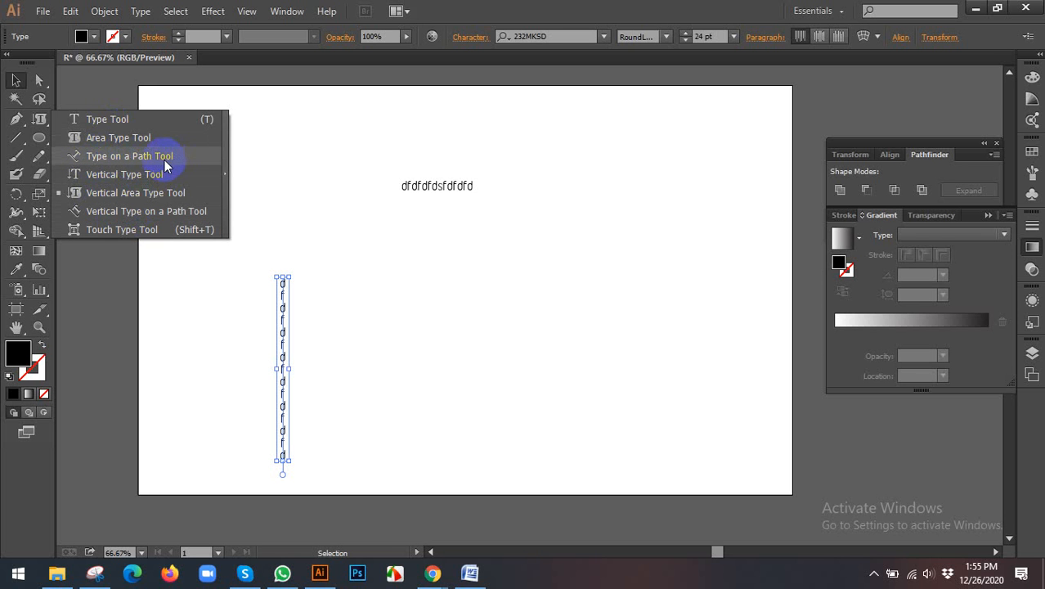
{"action": "left_click_drag", "start_coordinate": [165, 159], "coordinate": [147, 235]}
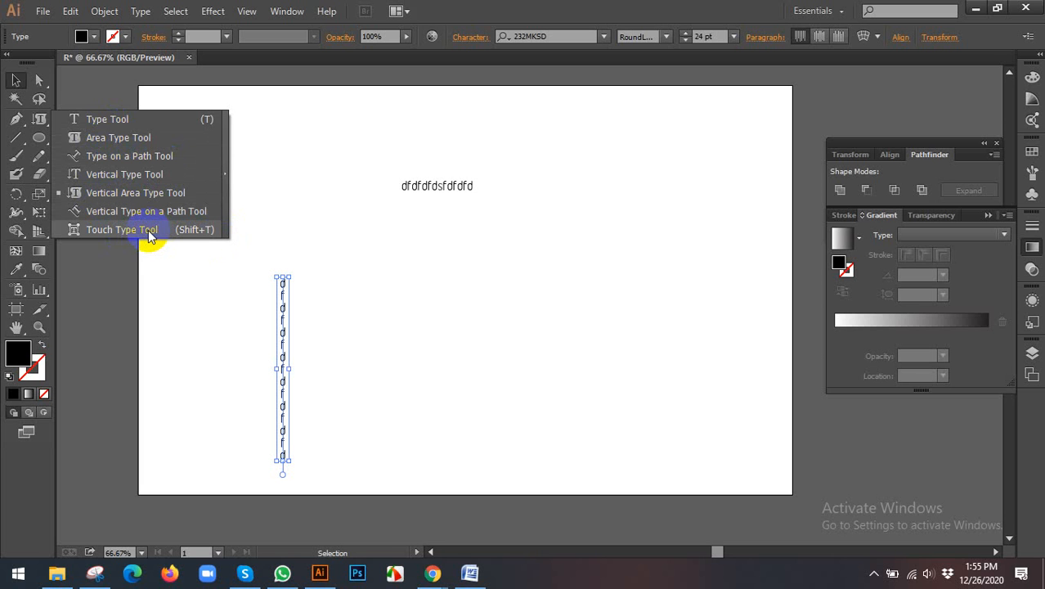
{"action": "double_click", "coordinate": [17, 82]}
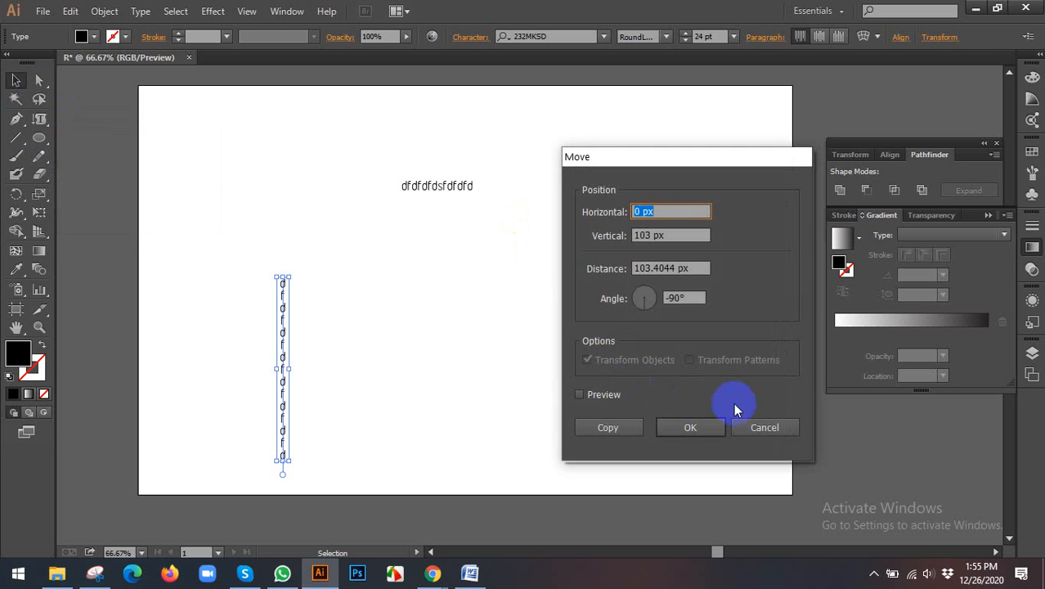
{"action": "left_click", "coordinate": [735, 425]}
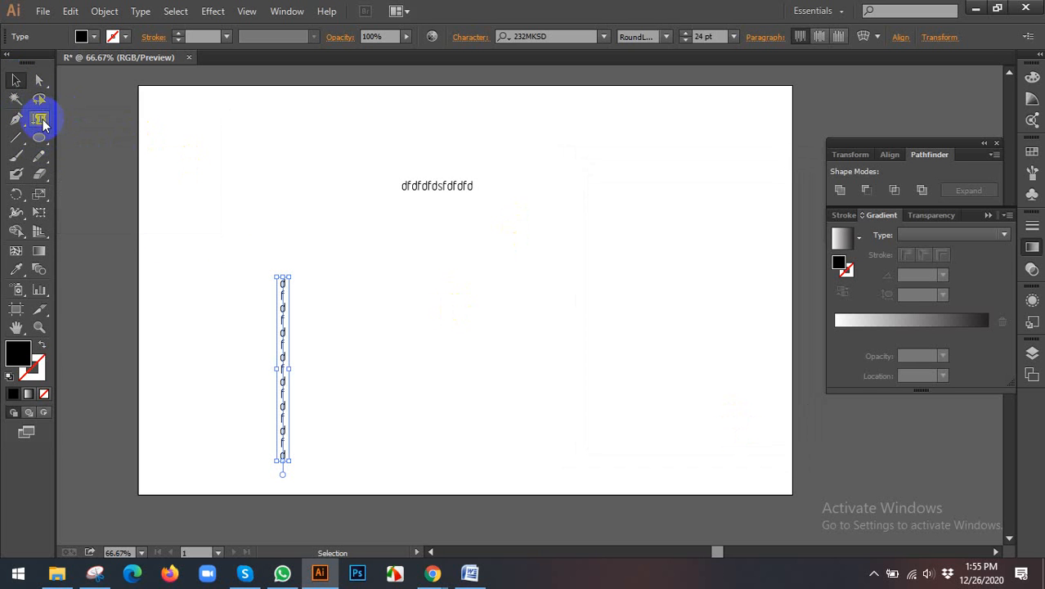
{"action": "left_click", "coordinate": [39, 119]}
{"action": "left_click", "coordinate": [18, 84]}
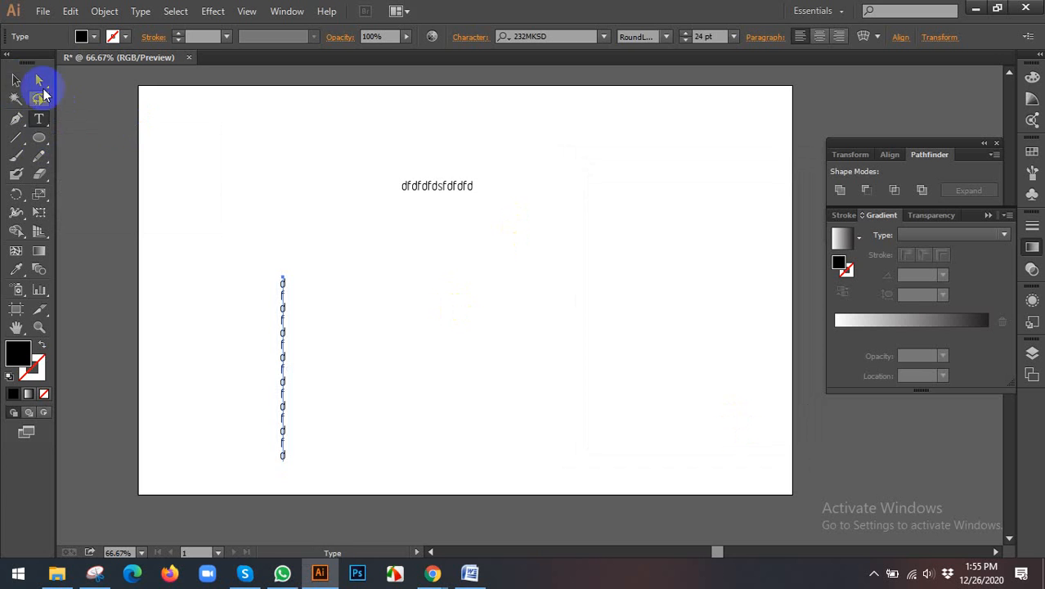
Step: Delete both the horizontal and the vertical sample texts
{"action": "left_click", "coordinate": [203, 146]}
{"action": "left_click_drag", "start_coordinate": [214, 156], "coordinate": [681, 355]}
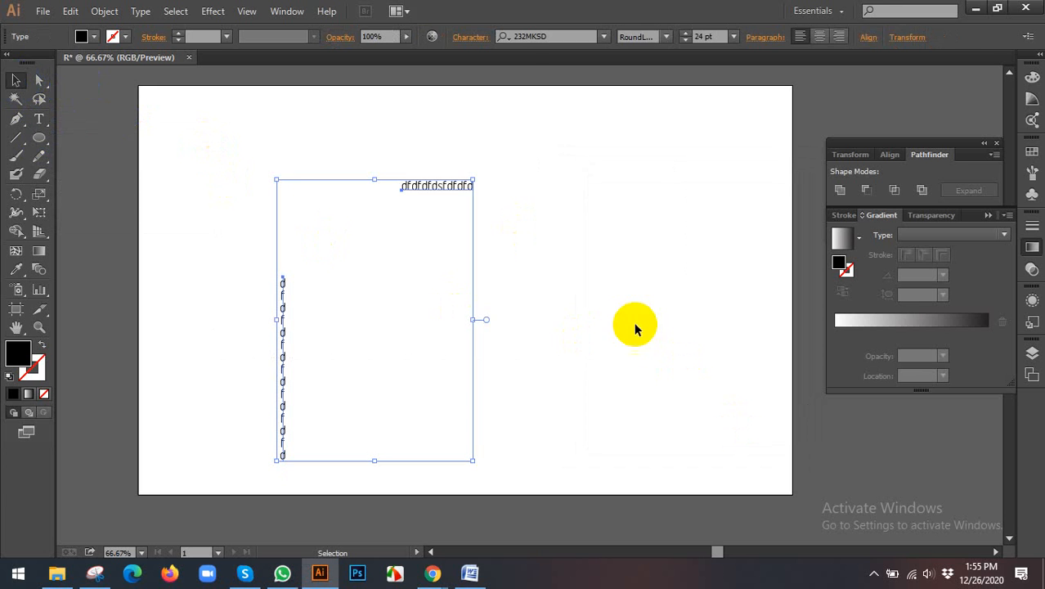
{"action": "key", "text": "Delete"}
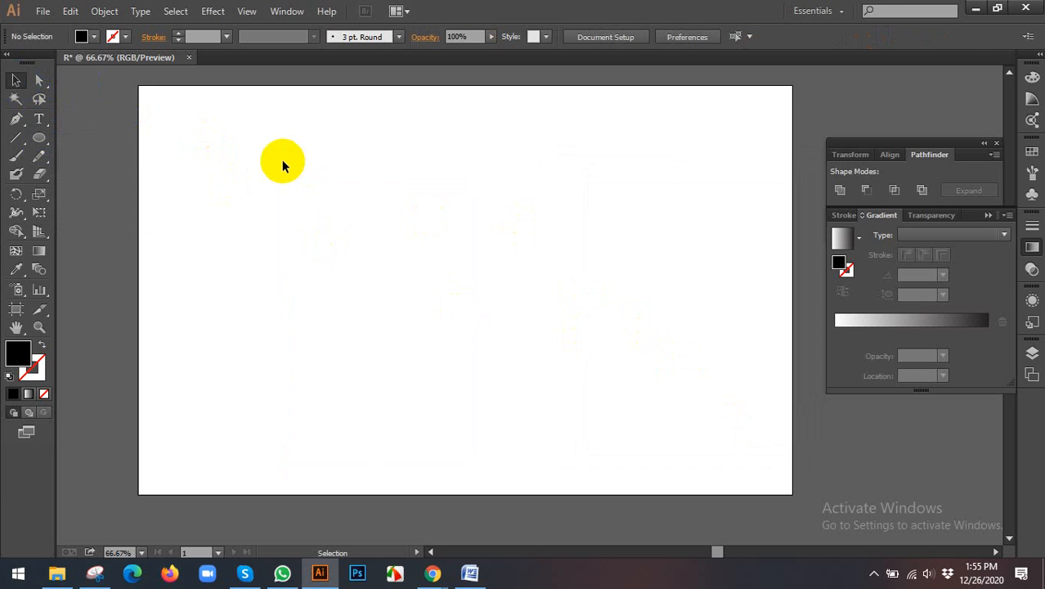
Step: Add the point text "SDF" near the centre of the artboard and select it as an object
{"action": "scroll", "coordinate": [282, 166], "scroll_direction": "up", "scroll_amount": 1}
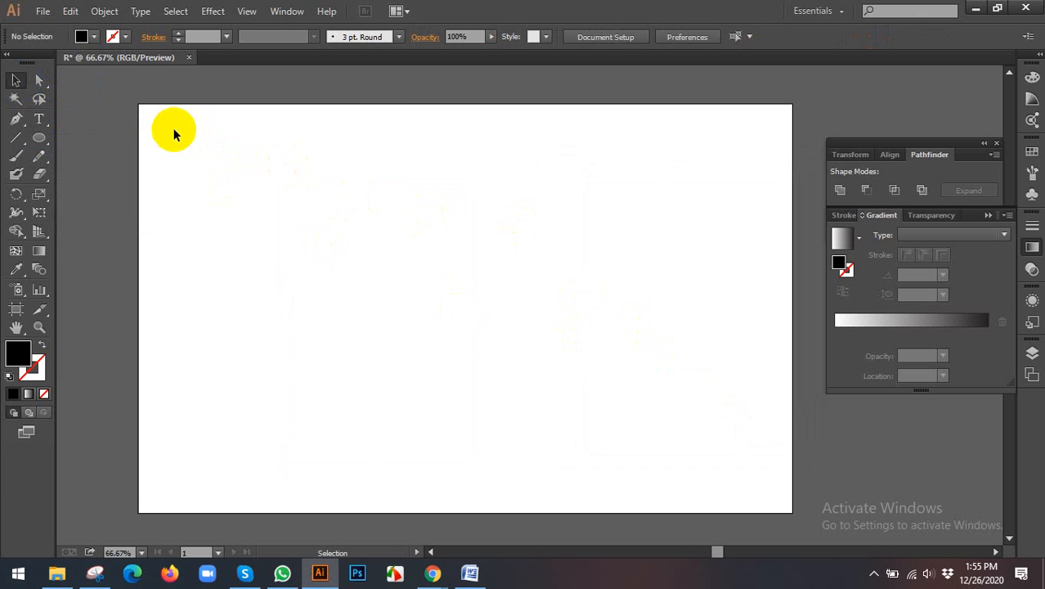
{"action": "left_click", "coordinate": [47, 120]}
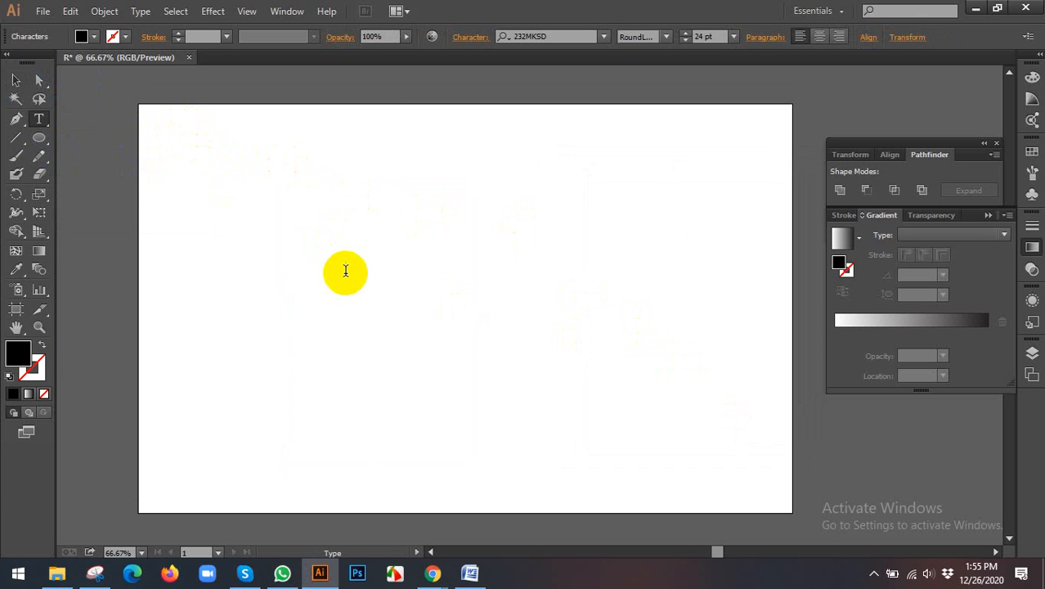
{"action": "double_click", "coordinate": [16, 80]}
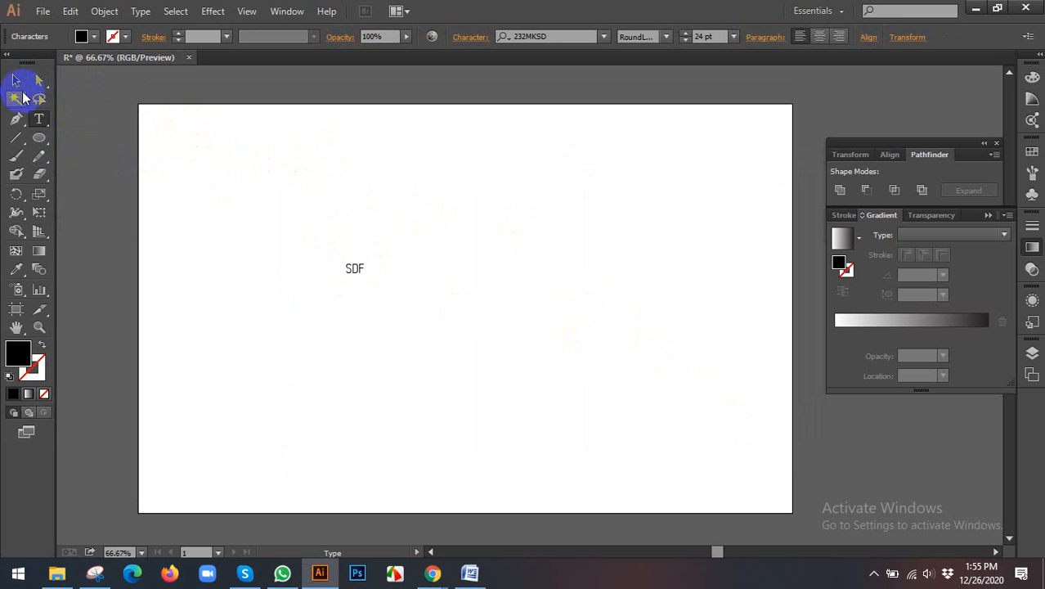
{"action": "left_click", "coordinate": [691, 428]}
{"action": "left_click", "coordinate": [756, 427]}
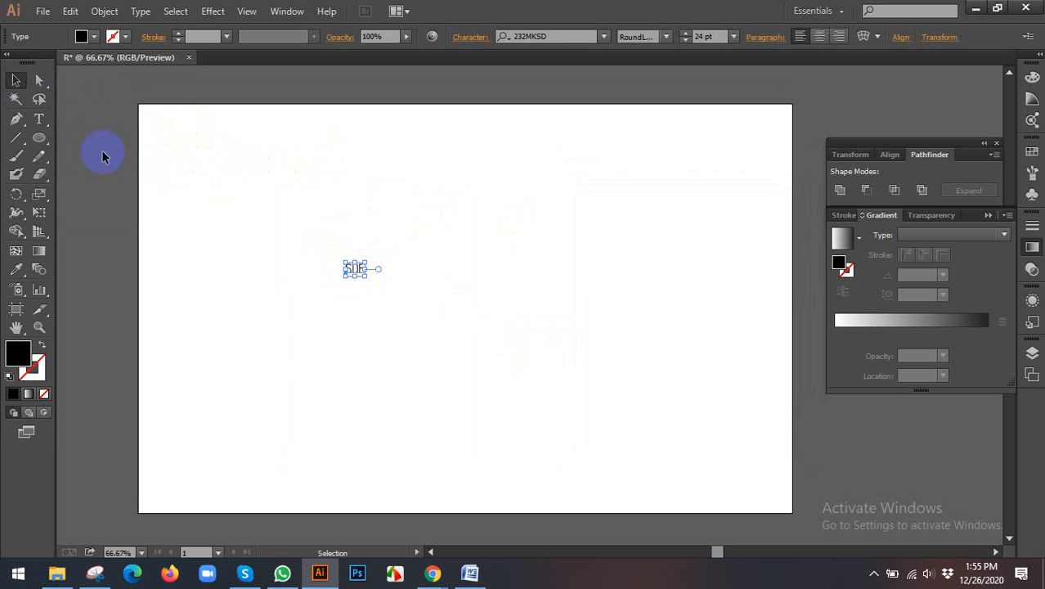
Step: Enlarge the SDF text proportionally to about 291 pt and set its font to Bebas Regular
{"action": "left_click_drag", "start_coordinate": [365, 277], "coordinate": [480, 348]}
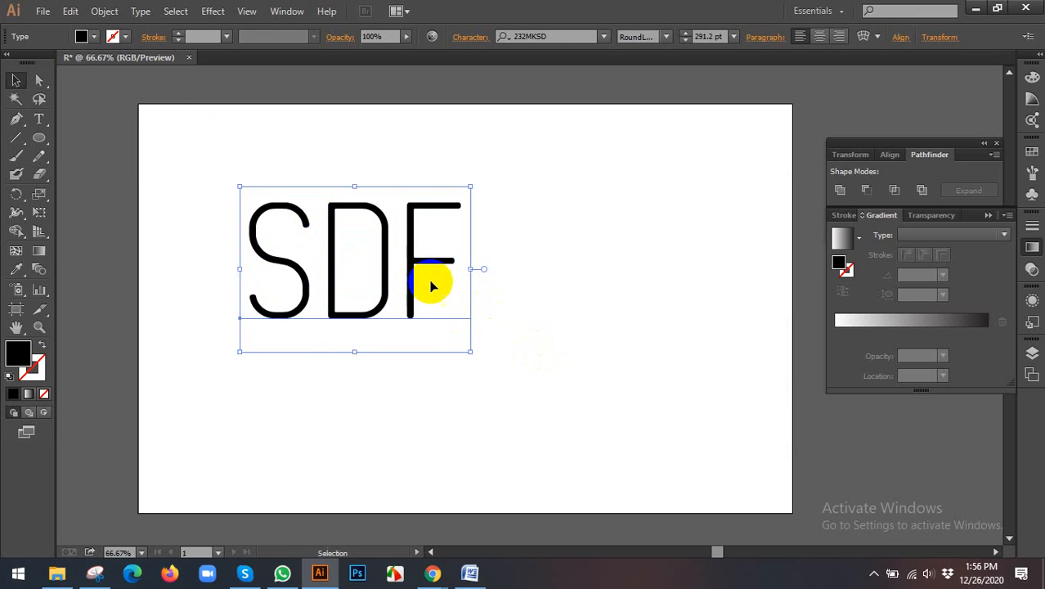
{"action": "left_click_drag", "start_coordinate": [412, 270], "coordinate": [436, 271]}
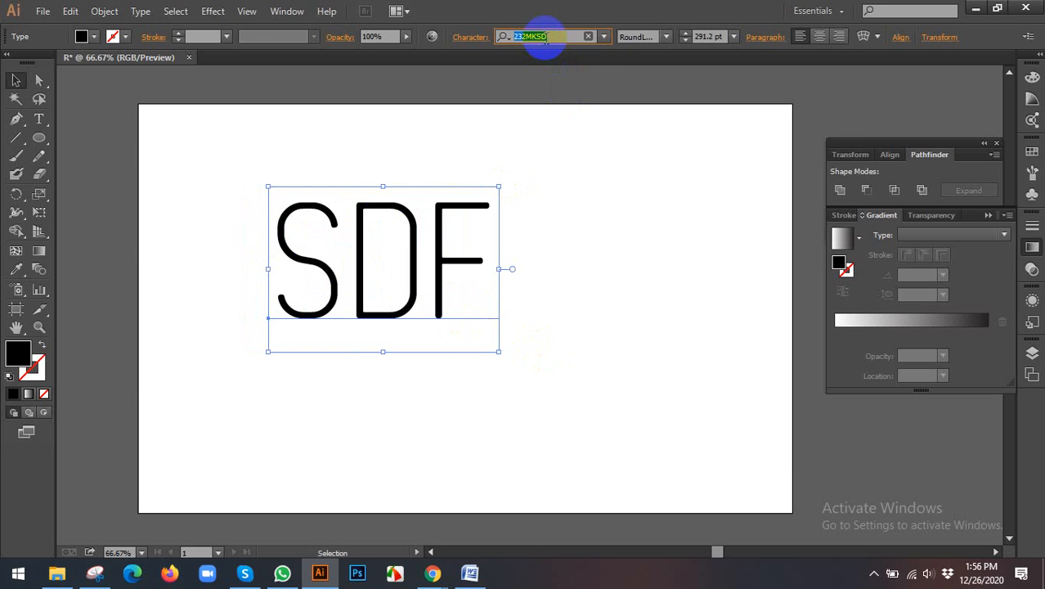
{"action": "type", "text": "BEBA"}
{"action": "key", "text": "Return"}
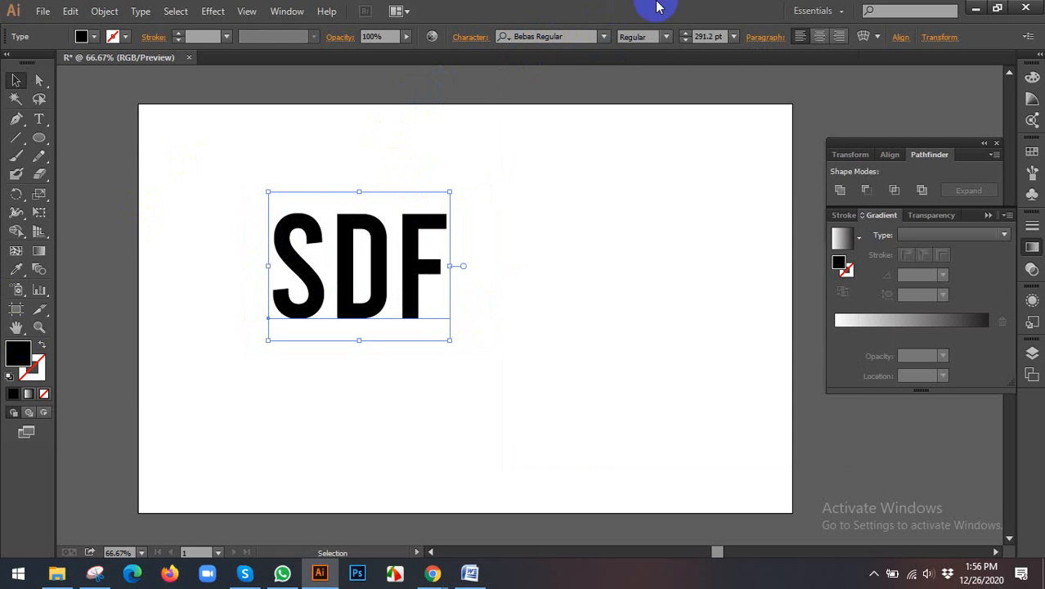
Step: Fill the SDF text with the RGB Cyan swatch
{"action": "left_click", "coordinate": [94, 37]}
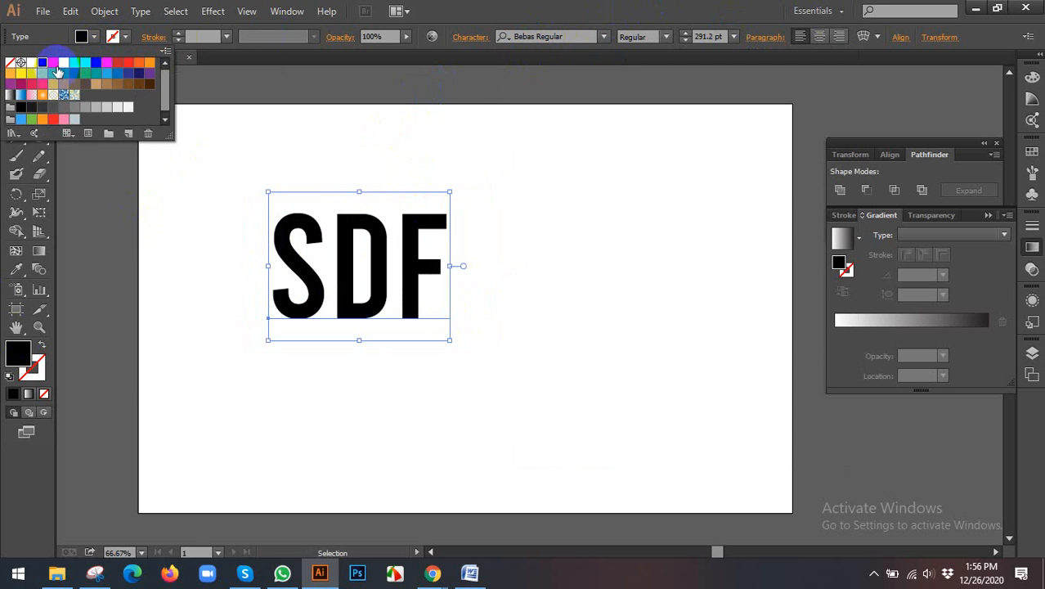
{"action": "left_click", "coordinate": [85, 64]}
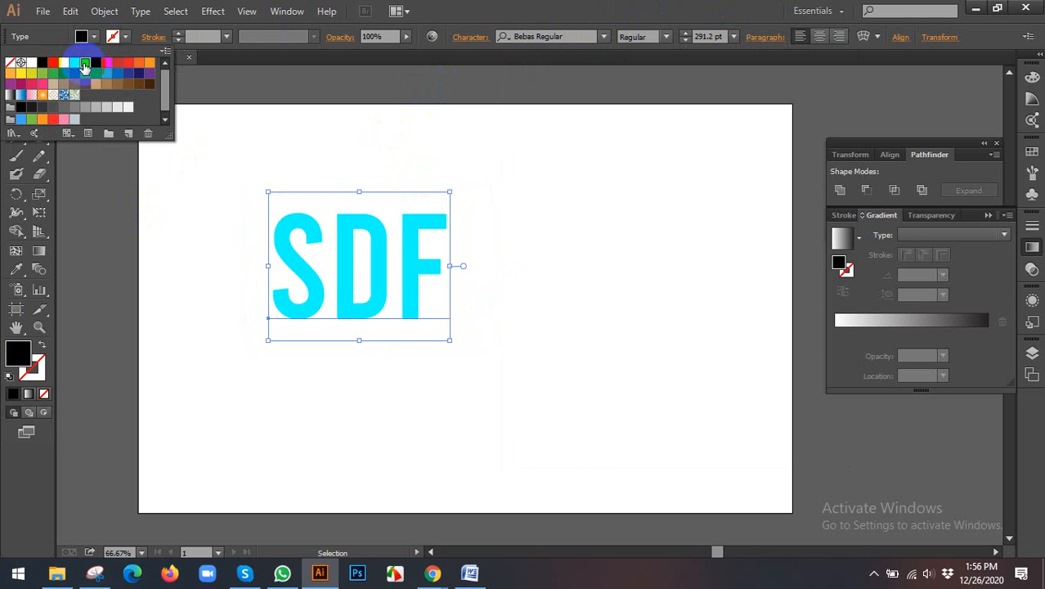
{"action": "double_click", "coordinate": [125, 67]}
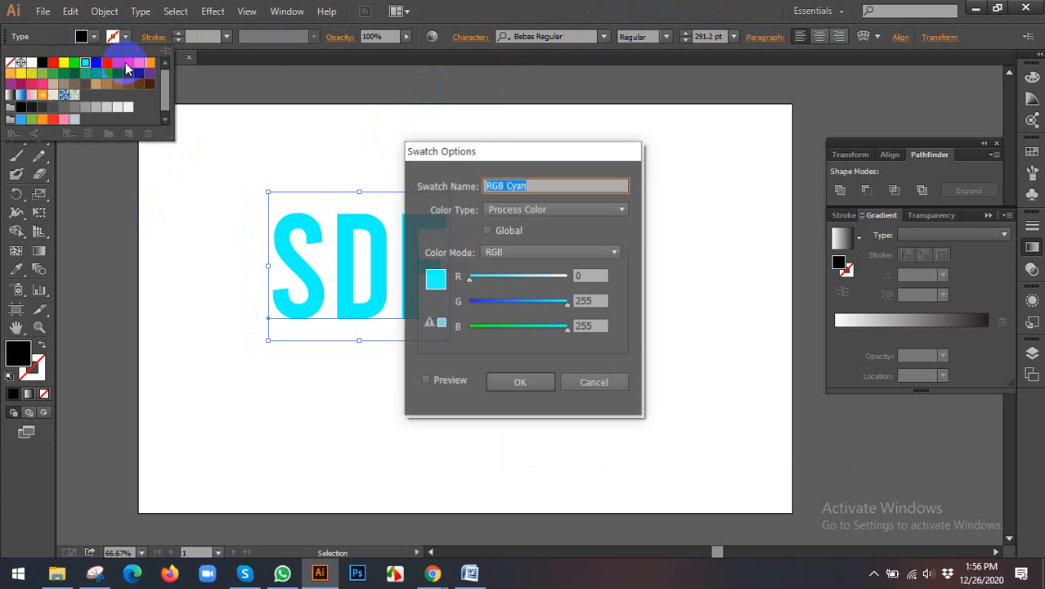
{"action": "left_click", "coordinate": [597, 378]}
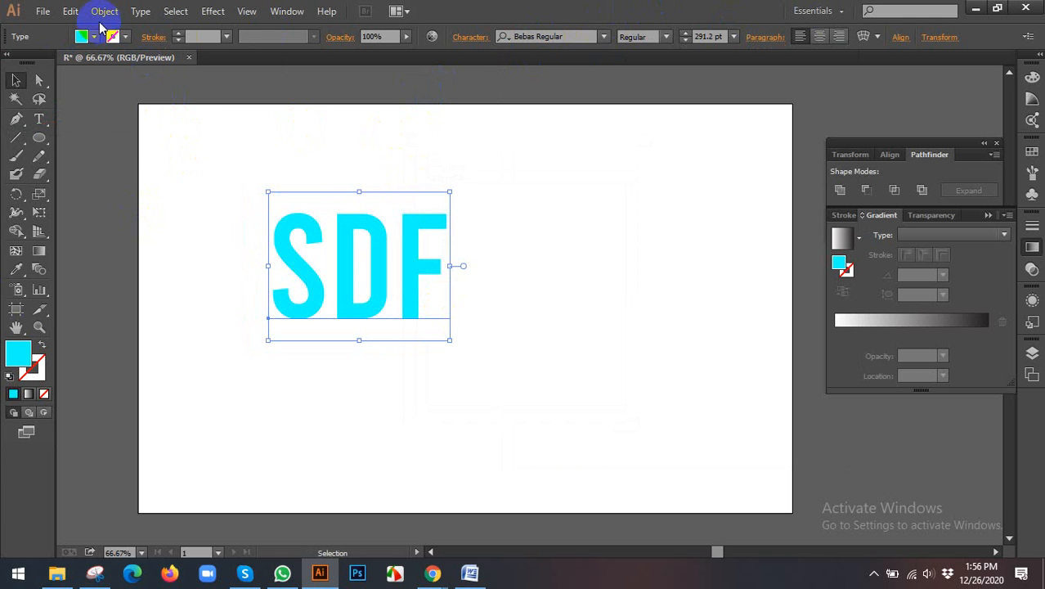
Step: Fill the SDF text with the orange R=247 G=147 B=30 swatch and move it slightly closer to the artboard's centre
{"action": "left_click", "coordinate": [95, 38]}
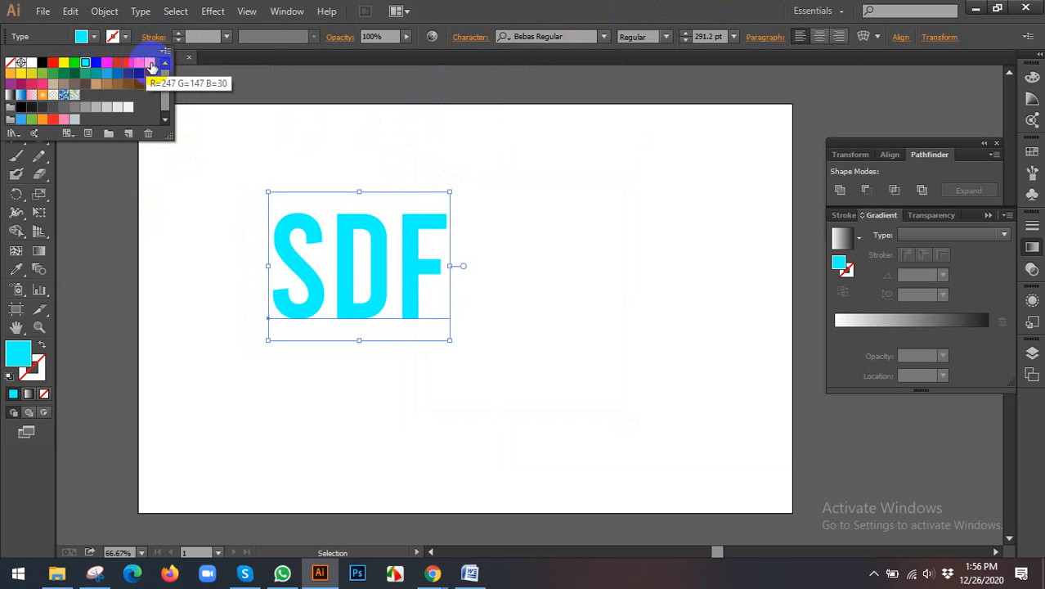
{"action": "left_click", "coordinate": [149, 62]}
{"action": "left_click", "coordinate": [245, 280]}
{"action": "left_click_drag", "start_coordinate": [369, 275], "coordinate": [394, 278]}
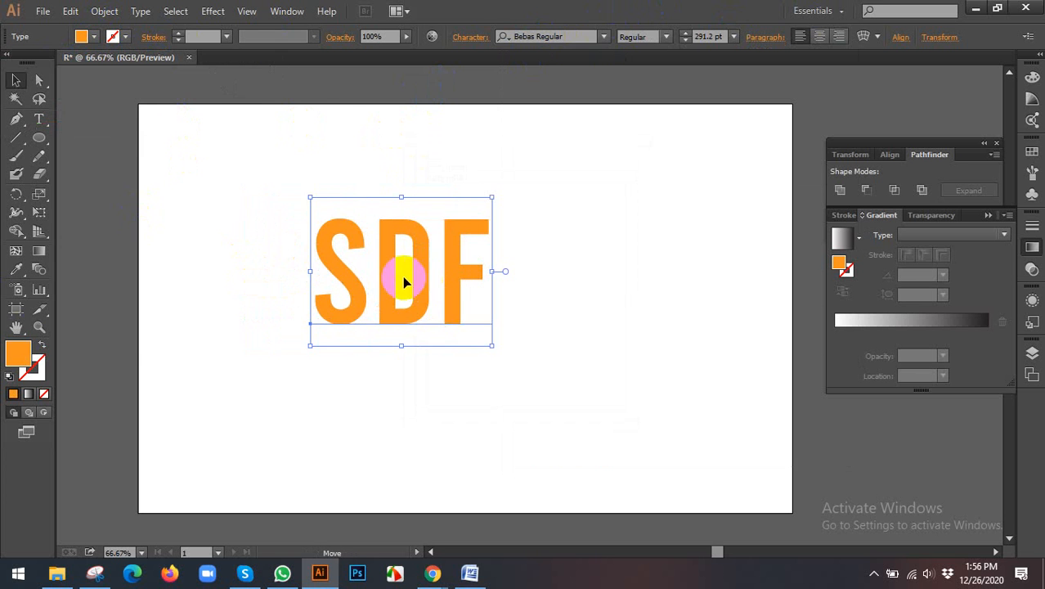
Step: Review the font, recent fonts, size and change case commands available for the SDF text
{"action": "left_click", "coordinate": [142, 11]}
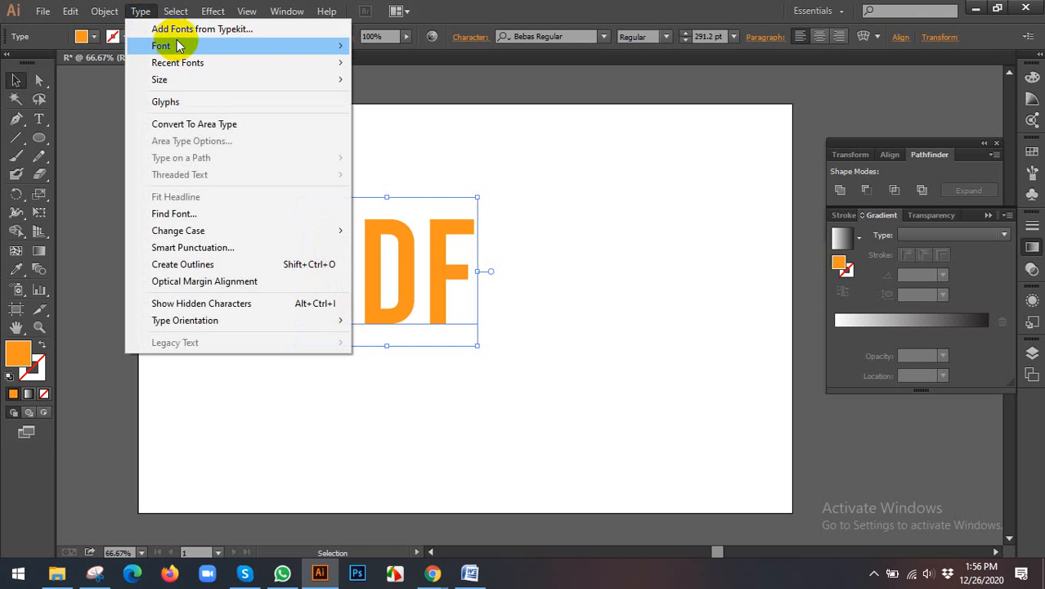
{"action": "mouse_move", "coordinate": [180, 45]}
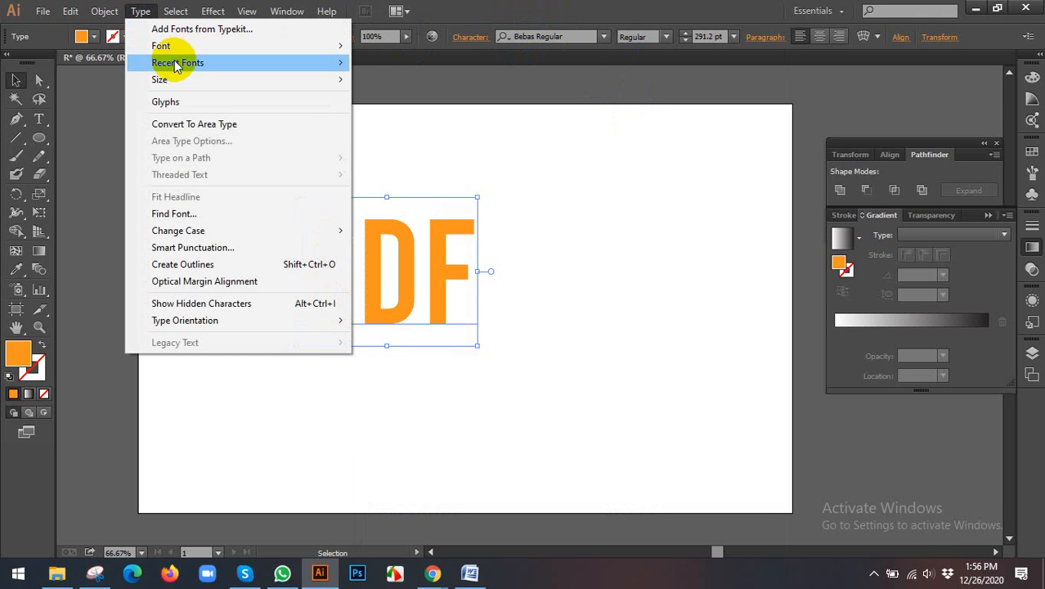
{"action": "mouse_move", "coordinate": [174, 63]}
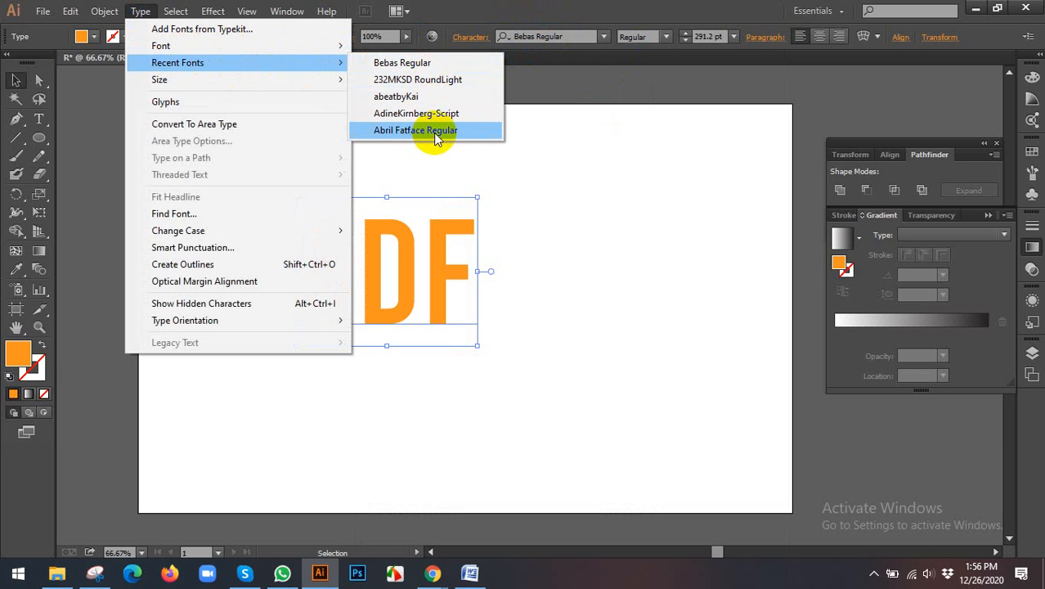
{"action": "mouse_move", "coordinate": [245, 75]}
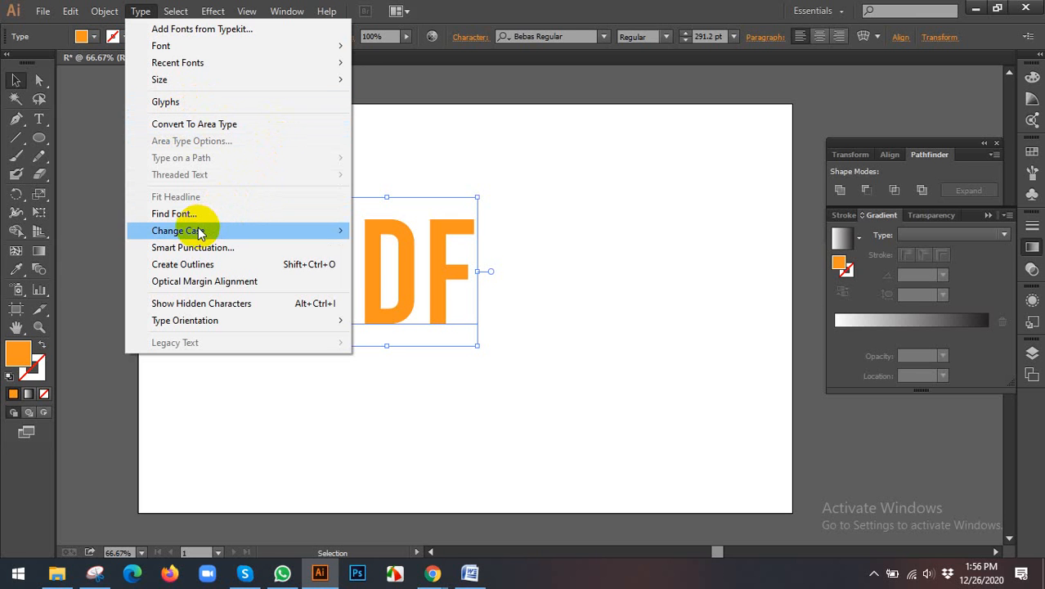
{"action": "mouse_move", "coordinate": [199, 232]}
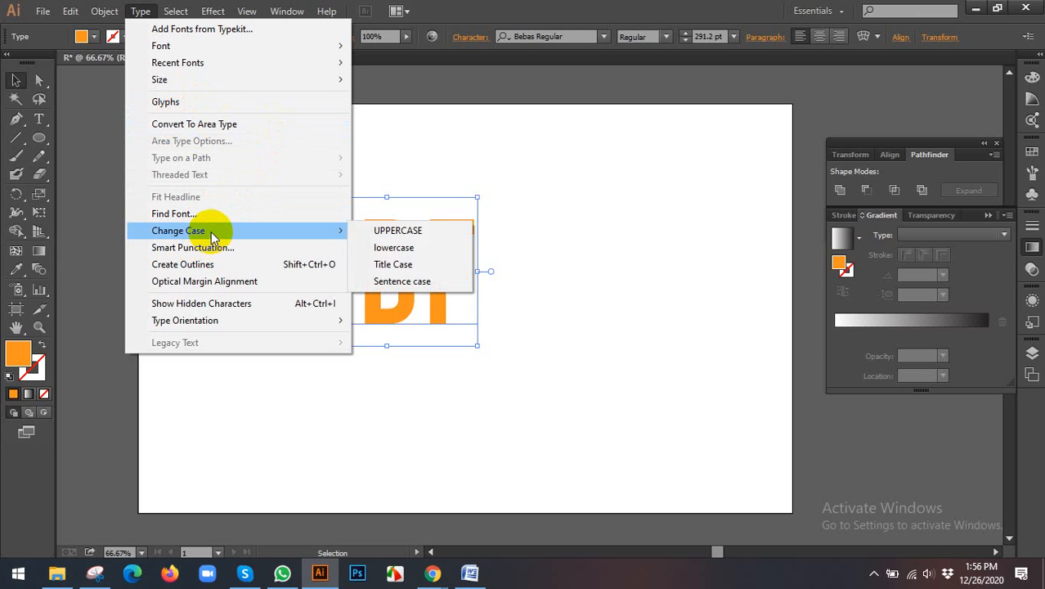
{"action": "left_click", "coordinate": [642, 170]}
Step: Add a second, small point text "SDF" above and to the right of the orange lettering and select it as an object
{"action": "scroll", "coordinate": [93, 175], "scroll_direction": "up", "scroll_amount": 1}
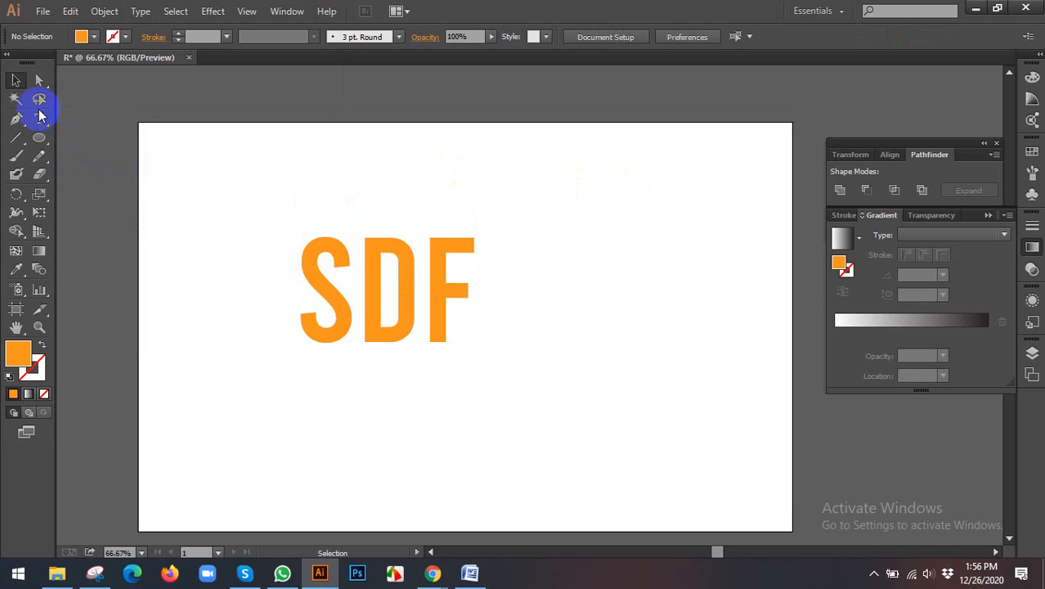
{"action": "left_click", "coordinate": [40, 116]}
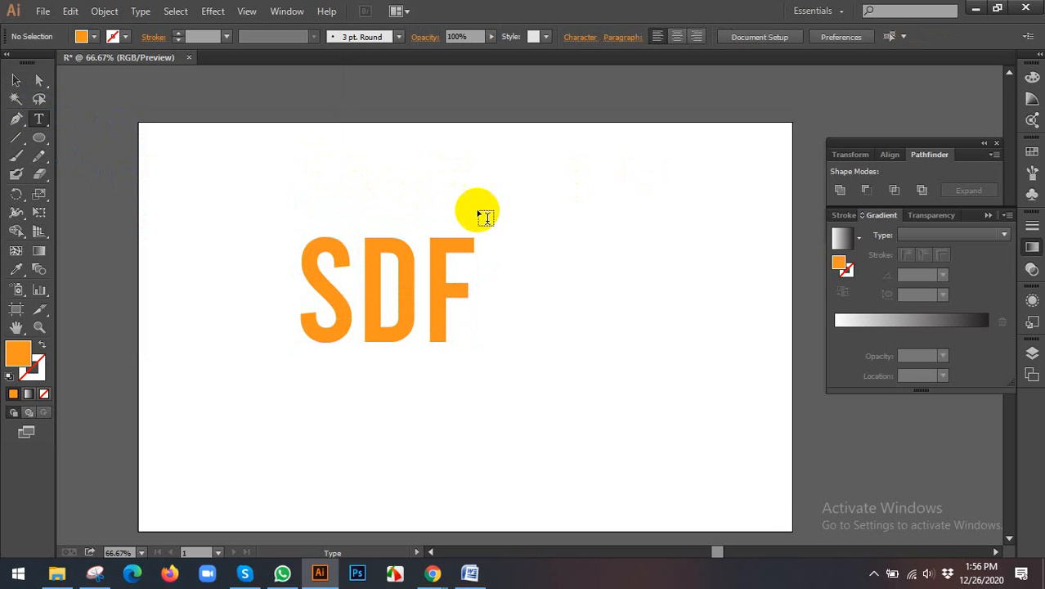
{"action": "left_click", "coordinate": [497, 211]}
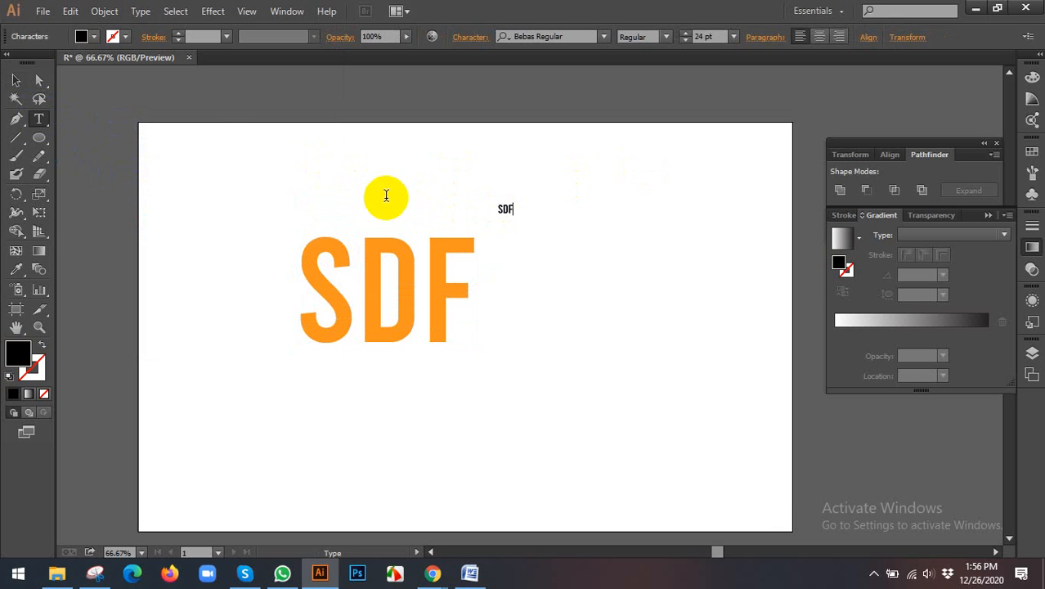
{"action": "left_click", "coordinate": [17, 80]}
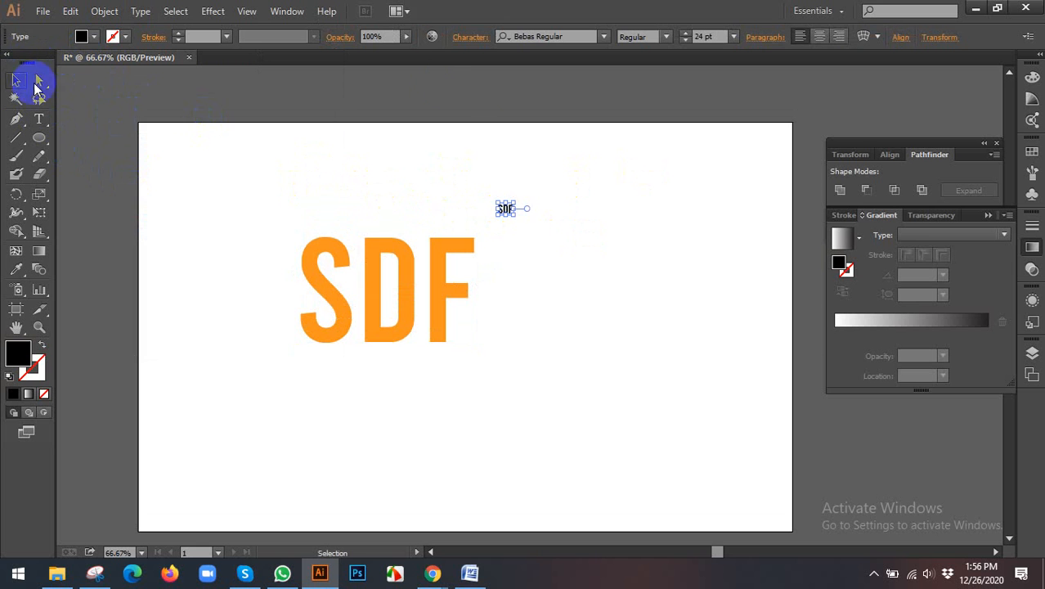
Step: Set the font of the small black SDF text to Barlow Medium
{"action": "left_click", "coordinate": [546, 38]}
{"action": "type", "text": "b"}
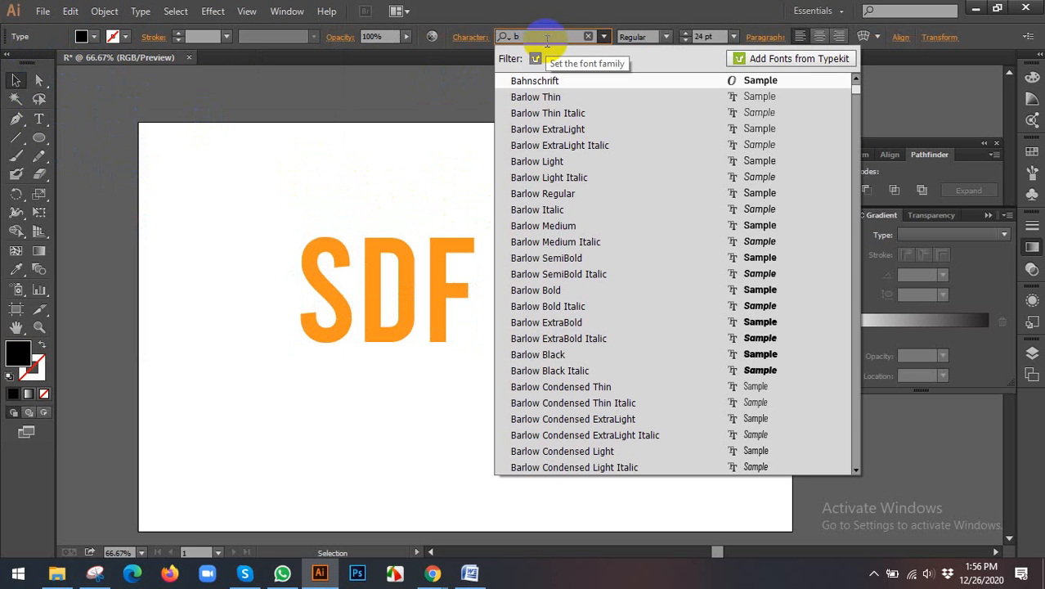
{"action": "left_click", "coordinate": [538, 227]}
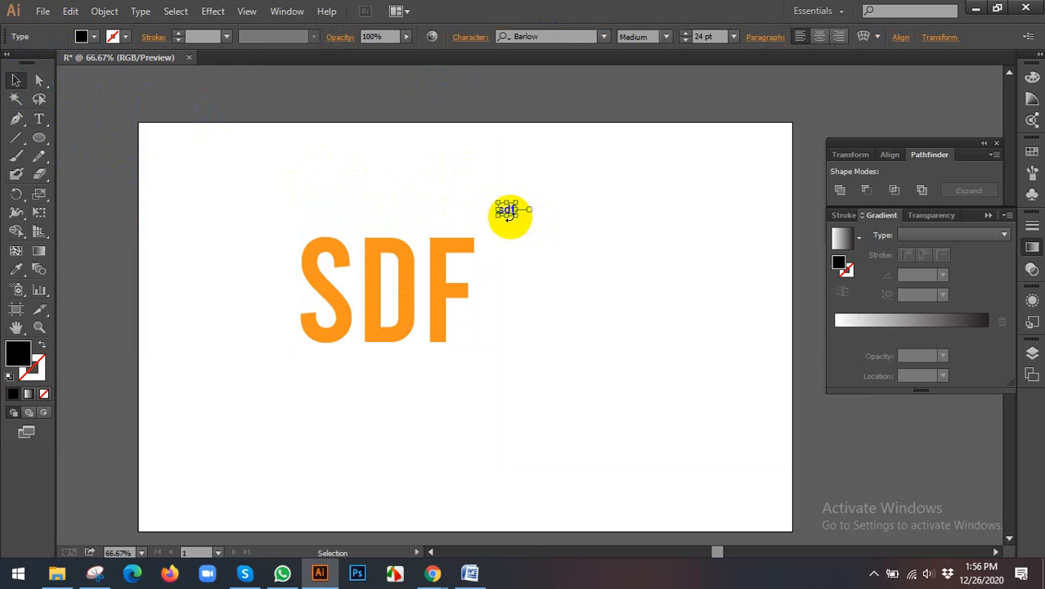
Step: Enlarge the black sdf text to about 170 pt and move it up above the orange lettering's level
{"action": "left_click_drag", "start_coordinate": [518, 217], "coordinate": [587, 269]}
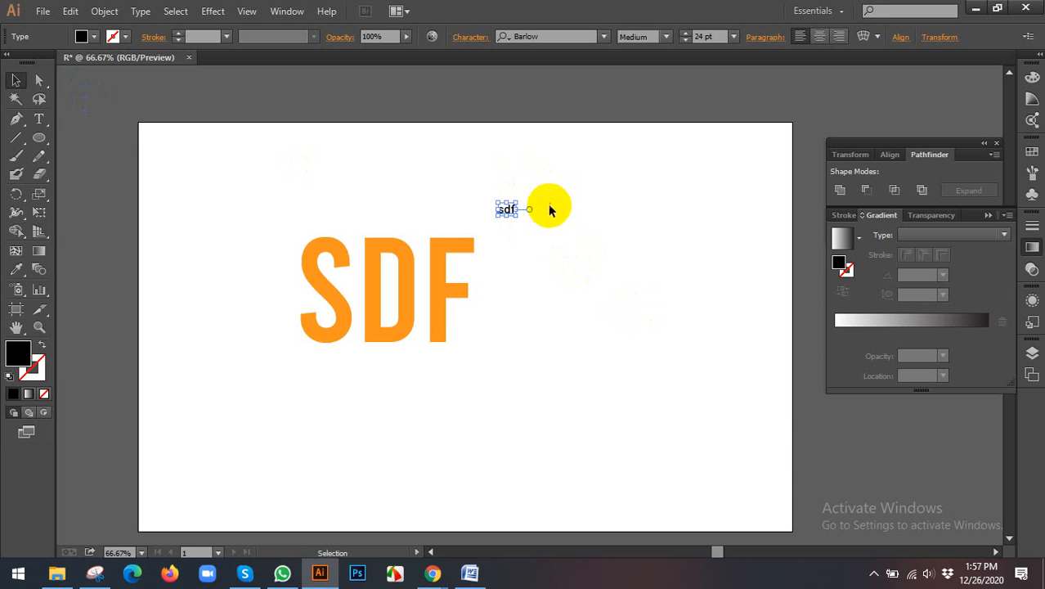
{"action": "left_click_drag", "start_coordinate": [519, 215], "coordinate": [618, 299]}
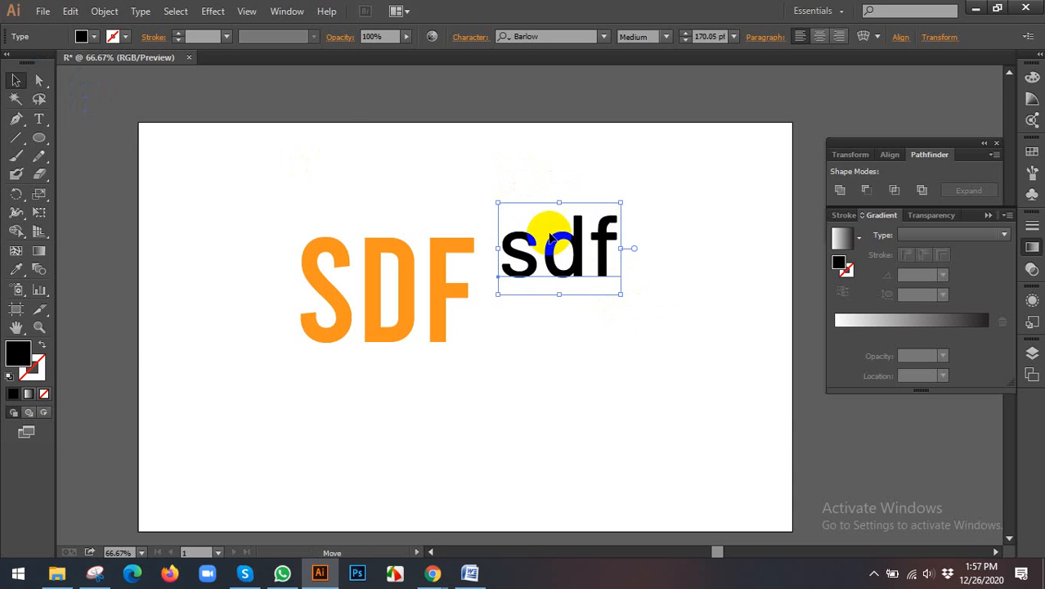
{"action": "left_click_drag", "start_coordinate": [546, 227], "coordinate": [528, 183]}
Step: Change the case of the black sdf text to UPPERCASE
{"action": "left_click", "coordinate": [139, 12]}
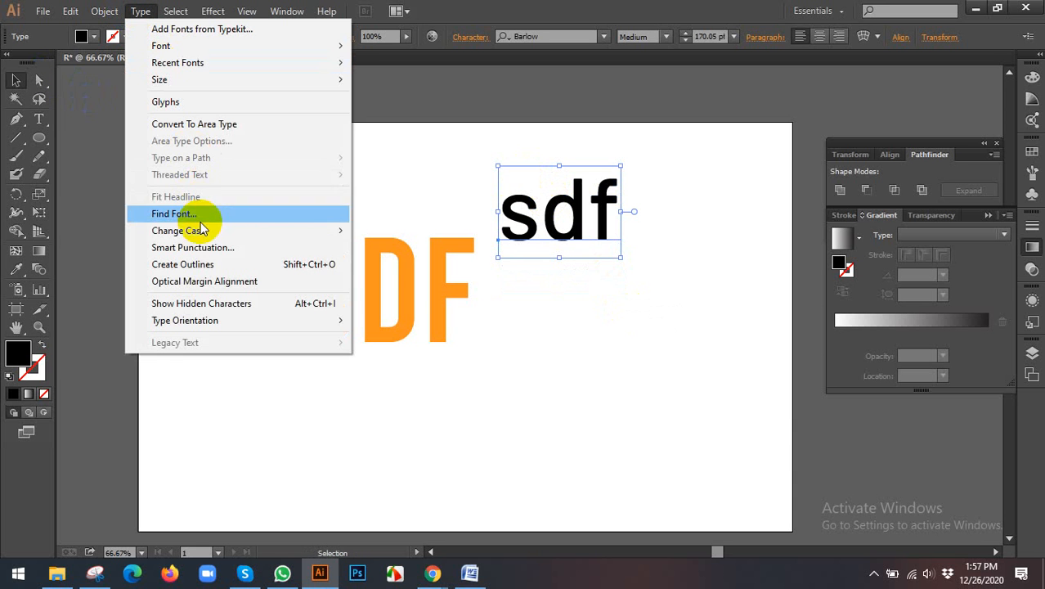
{"action": "mouse_move", "coordinate": [205, 233]}
{"action": "left_click", "coordinate": [397, 237]}
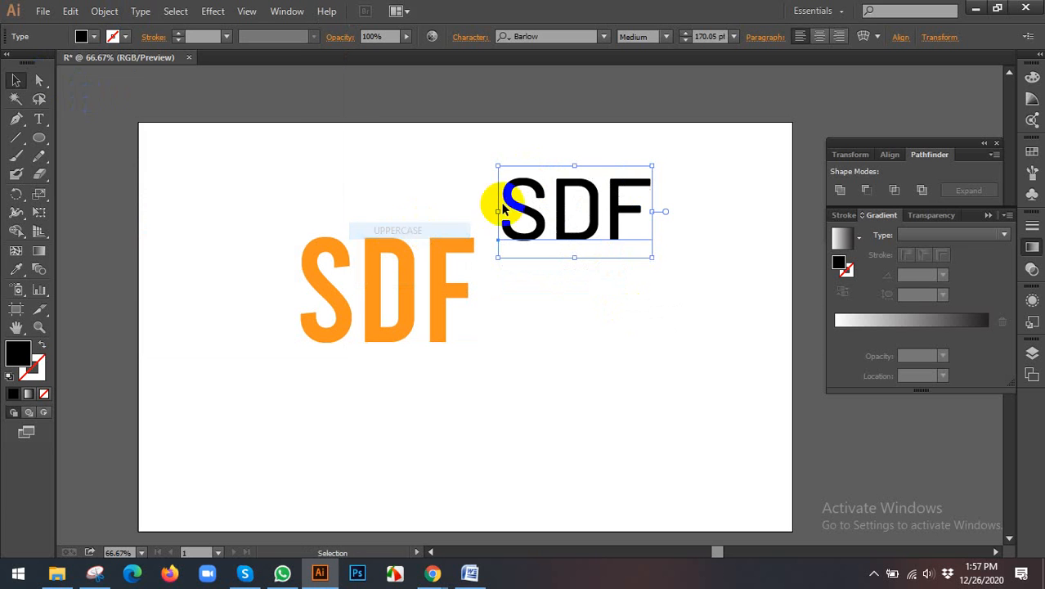
Step: Change the case of the black SDF text to Title Case
{"action": "left_click", "coordinate": [123, 11]}
{"action": "left_click", "coordinate": [140, 12]}
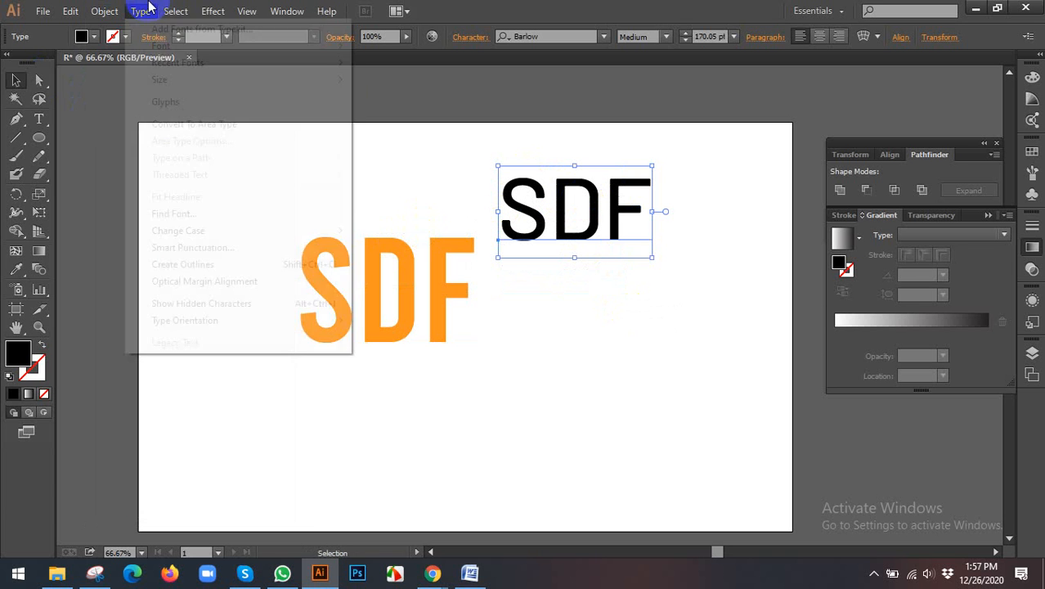
{"action": "mouse_move", "coordinate": [268, 241]}
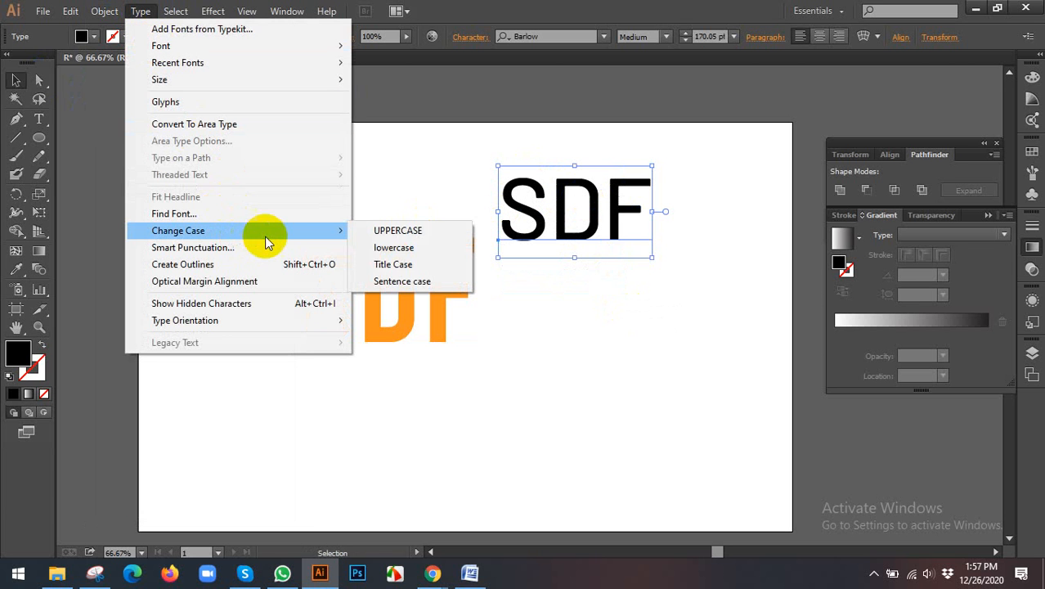
{"action": "left_click", "coordinate": [409, 268]}
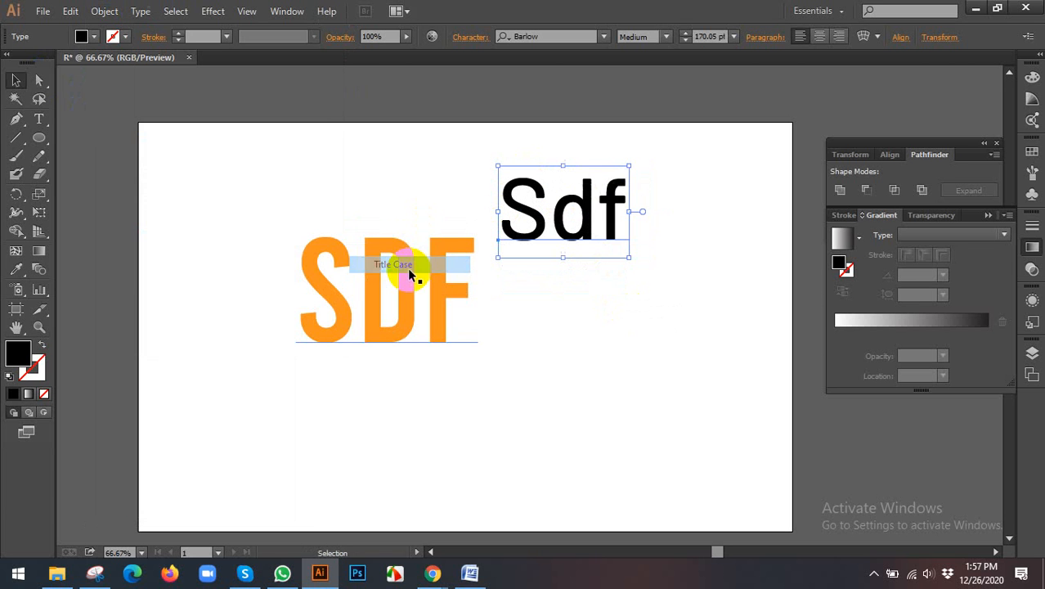
Step: Apply Sentence case to the black Sdf text
{"action": "left_click", "coordinate": [140, 12]}
{"action": "mouse_move", "coordinate": [203, 236]}
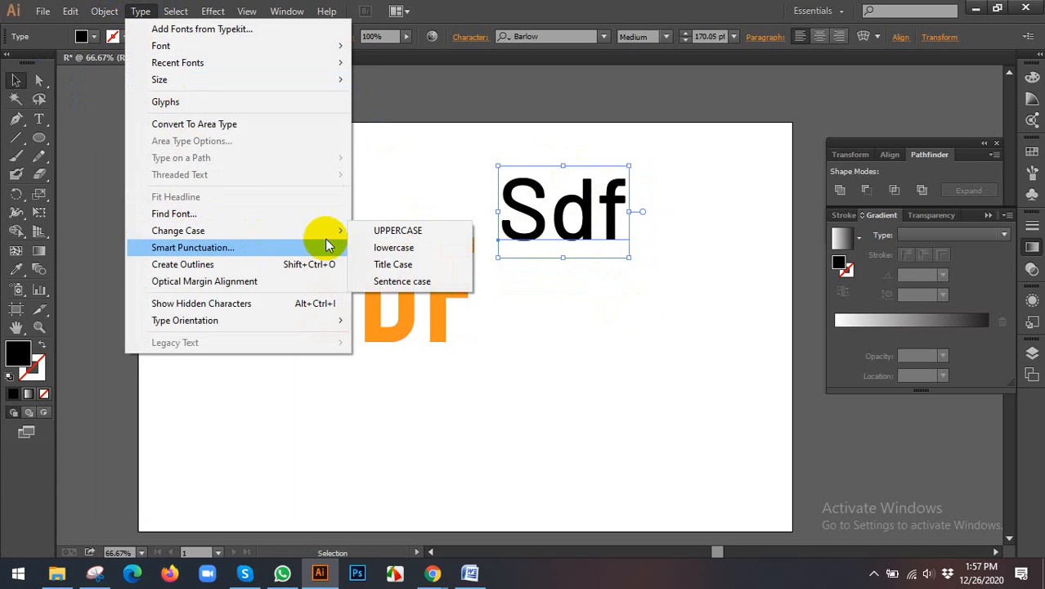
{"action": "left_click", "coordinate": [391, 281]}
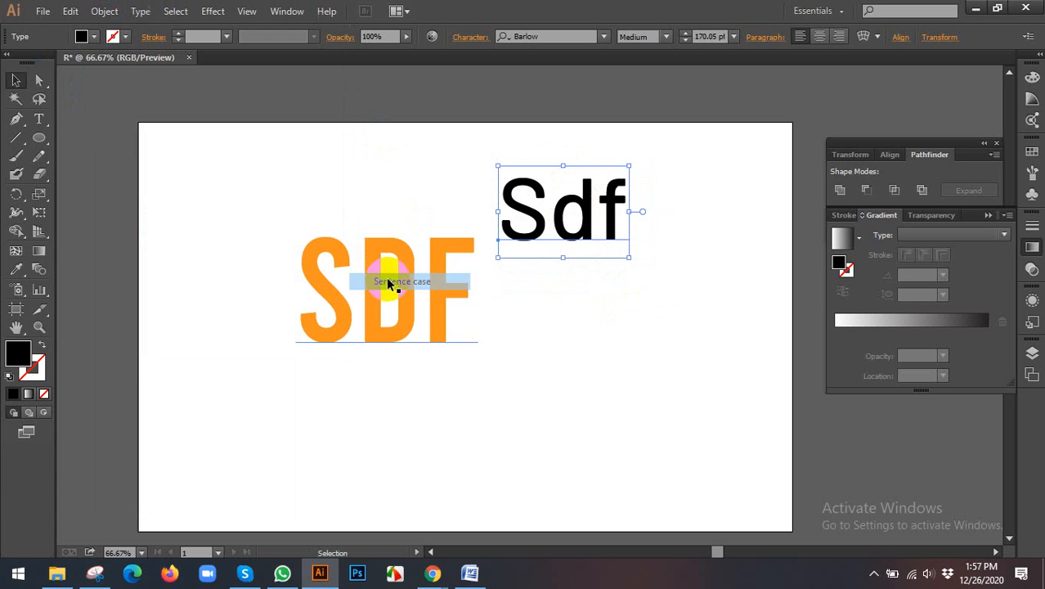
Step: Convert the black Sdf text to outlines and shift the resulting group slightly
{"action": "left_click", "coordinate": [140, 13]}
{"action": "mouse_move", "coordinate": [214, 231]}
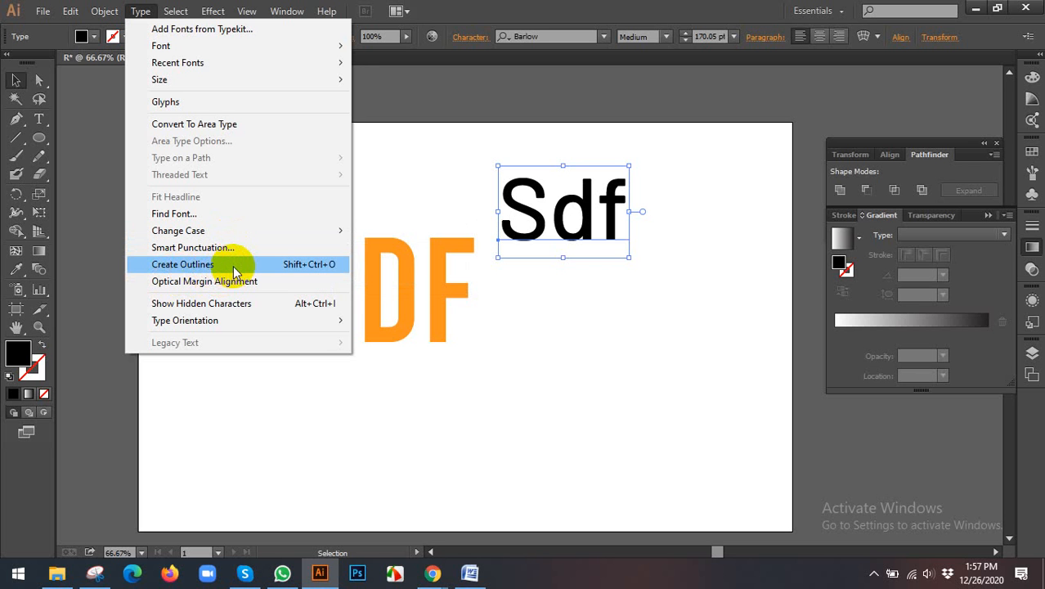
{"action": "mouse_move", "coordinate": [243, 328]}
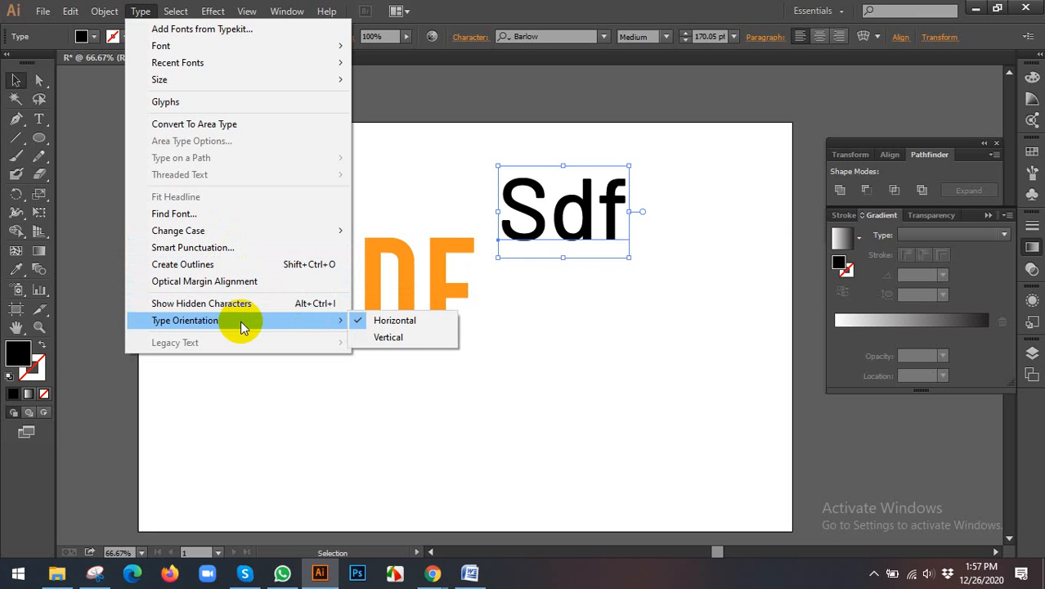
{"action": "left_click", "coordinate": [206, 265]}
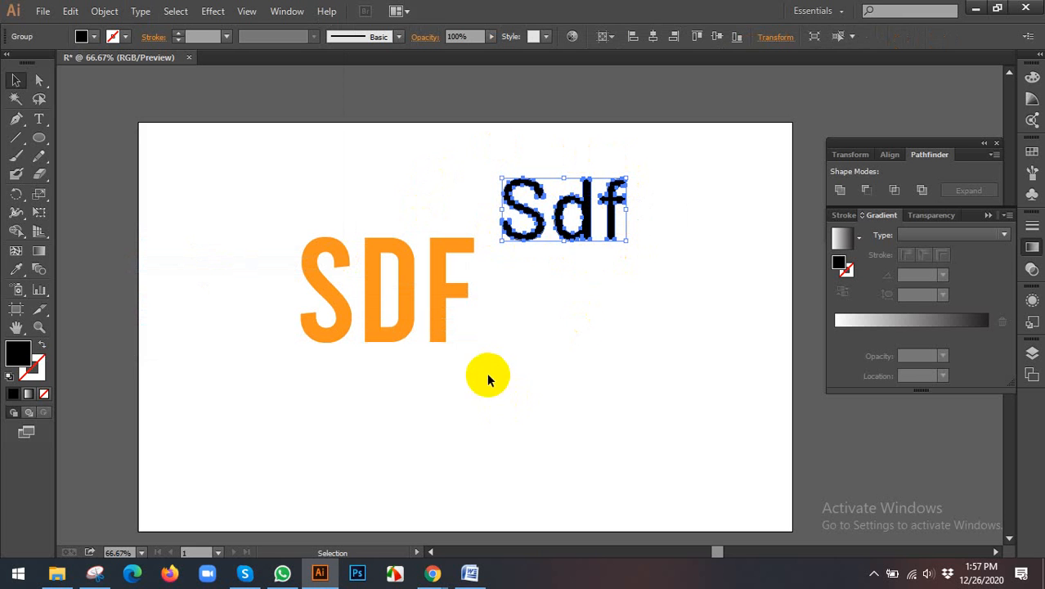
{"action": "left_click", "coordinate": [639, 256]}
{"action": "mouse_move", "coordinate": [582, 223]}
{"action": "left_mouse_down"}
{"action": "mouse_move", "coordinate": [611, 273]}
{"action": "mouse_move", "coordinate": [626, 339]}
{"action": "mouse_move", "coordinate": [634, 201]}
{"action": "mouse_move", "coordinate": [534, 204]}
{"action": "mouse_move", "coordinate": [581, 216]}
{"action": "left_mouse_up"}
{"action": "left_click", "coordinate": [524, 209]}
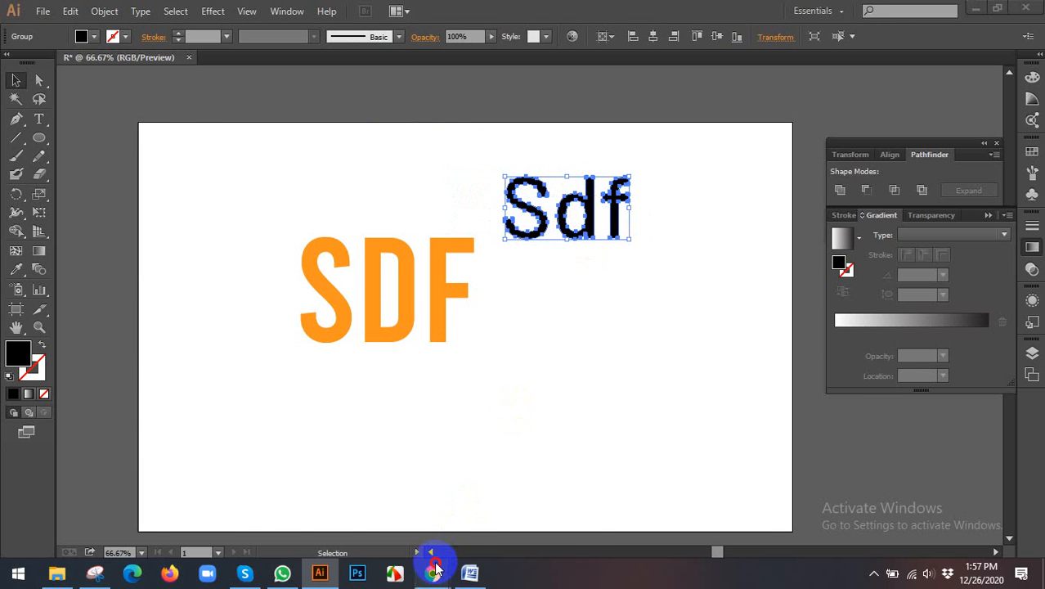
Step: Switch to the Google Meet call in Chrome, admit the waiting participant and return to Illustrator
{"action": "mouse_move", "coordinate": [433, 572]}
{"action": "left_click", "coordinate": [374, 524]}
{"action": "left_click", "coordinate": [110, 10]}
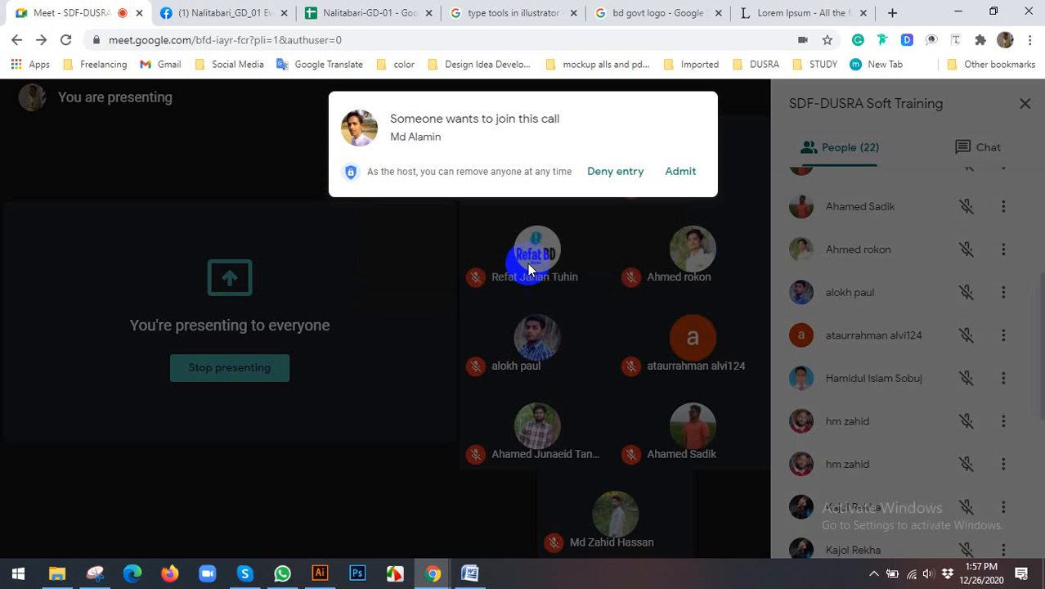
{"action": "left_click", "coordinate": [691, 174]}
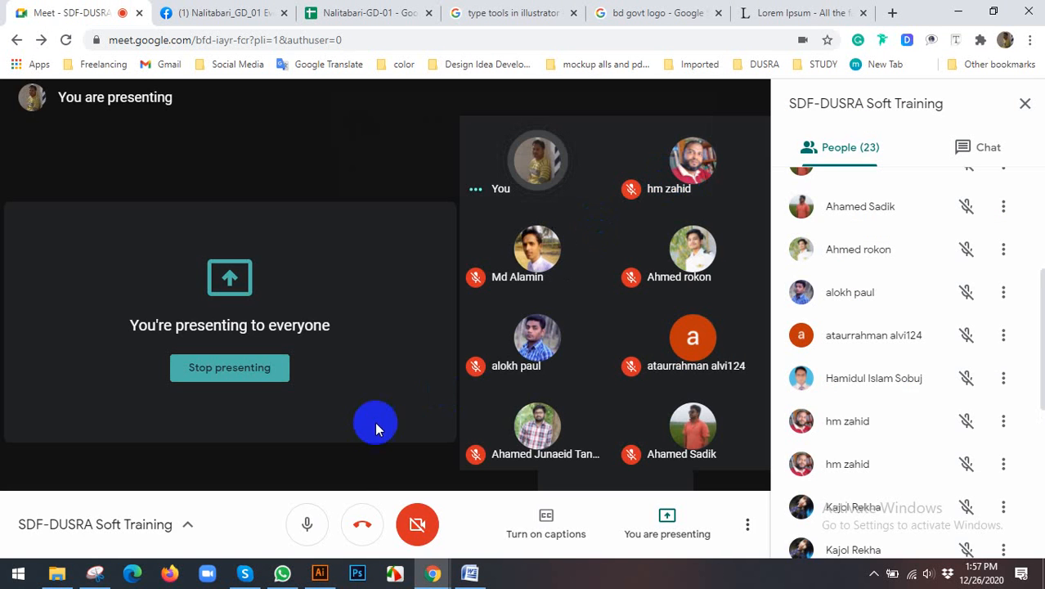
{"action": "left_click", "coordinate": [320, 573]}
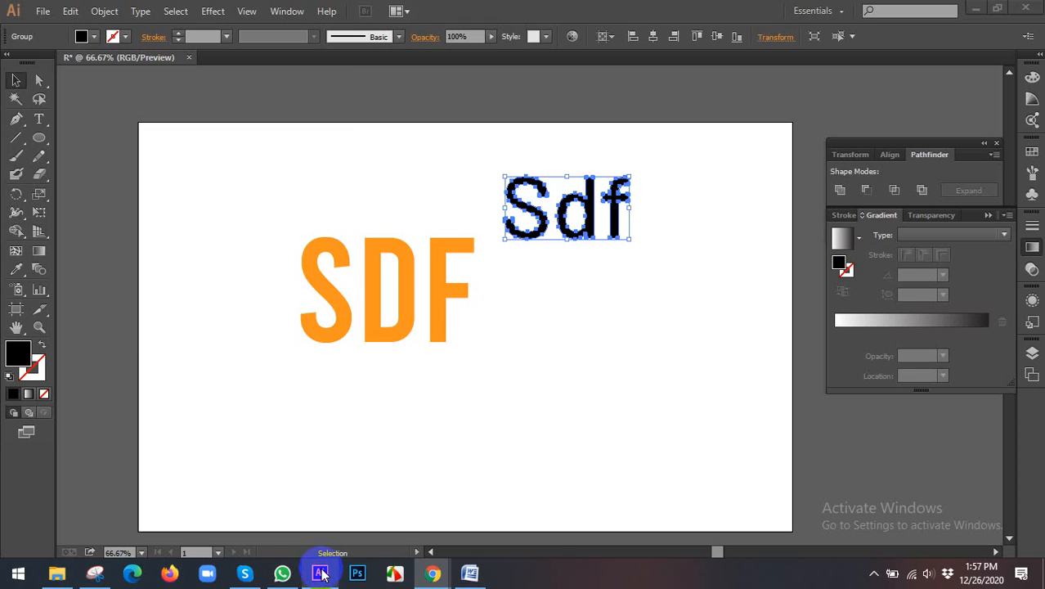
Step: Move the orange SDF text down and left on the artboard, away from the black lettering
{"action": "left_click", "coordinate": [144, 11]}
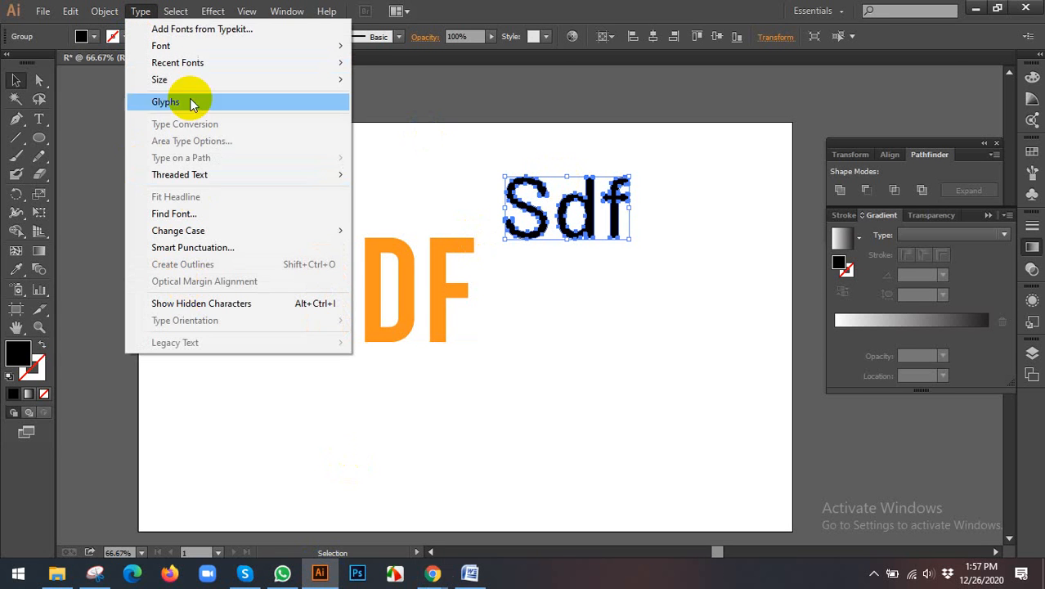
{"action": "left_click", "coordinate": [437, 287]}
{"action": "left_click_drag", "start_coordinate": [437, 288], "coordinate": [350, 316]}
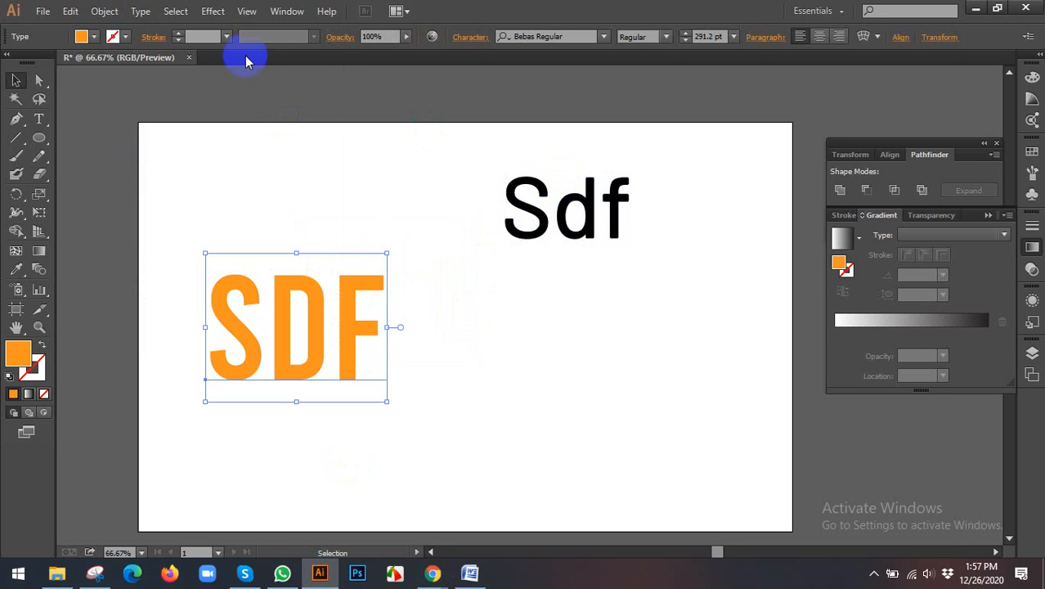
{"action": "left_click", "coordinate": [142, 11]}
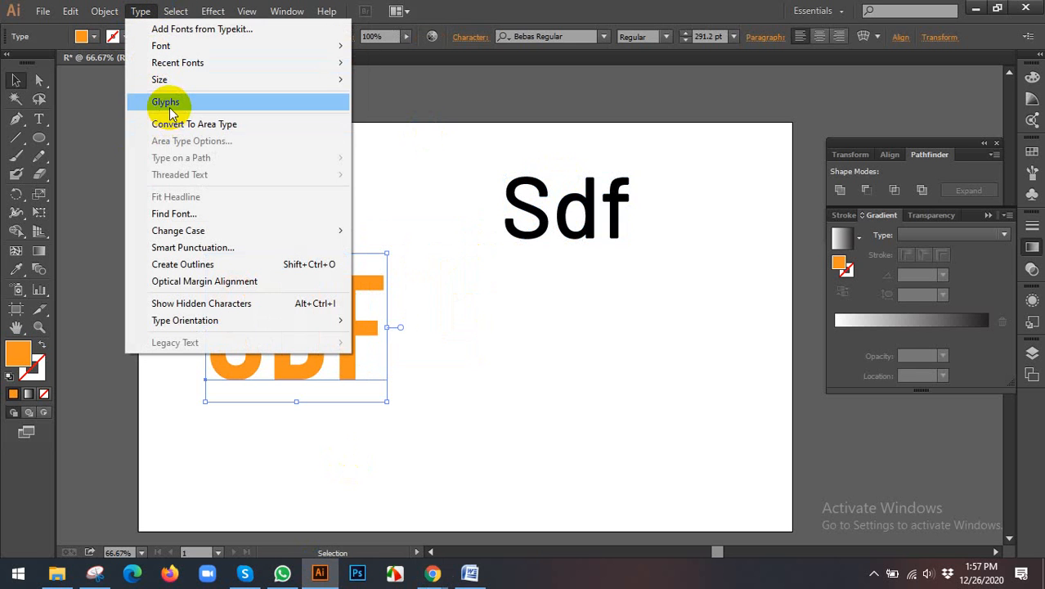
{"action": "left_click", "coordinate": [365, 334]}
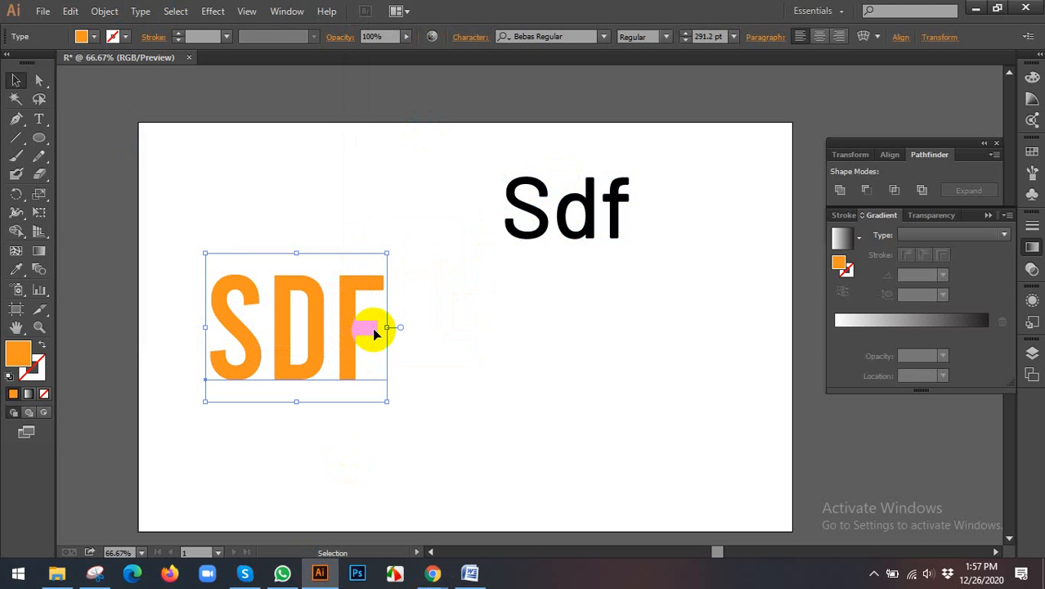
Step: Place the text cursor after the F of the orange SDF and show an enlarged Glyphs panel beside the text
{"action": "double_click", "coordinate": [372, 327]}
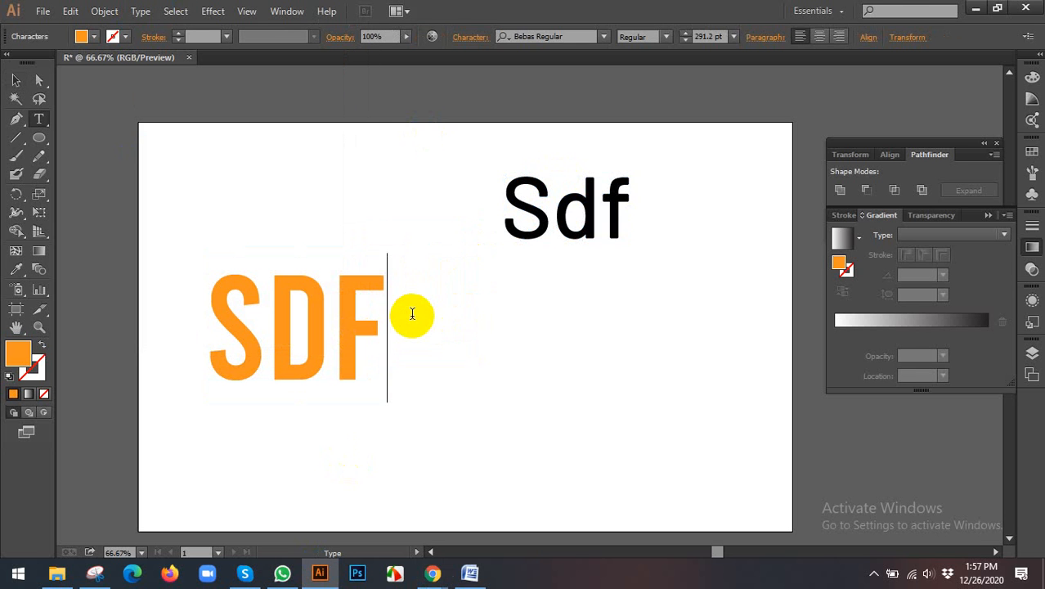
{"action": "left_click", "coordinate": [142, 10]}
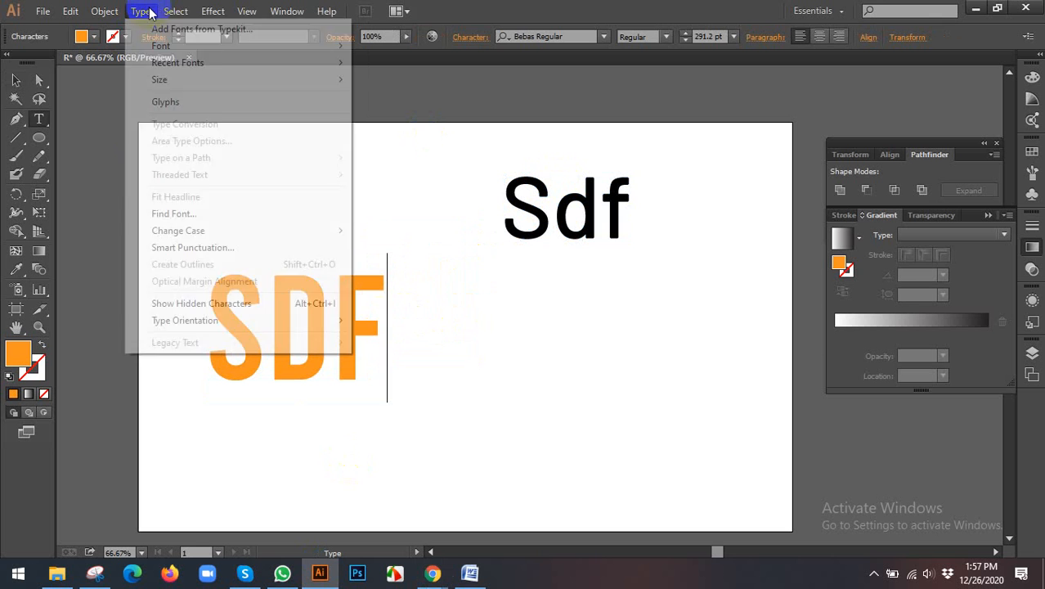
{"action": "left_click", "coordinate": [167, 102]}
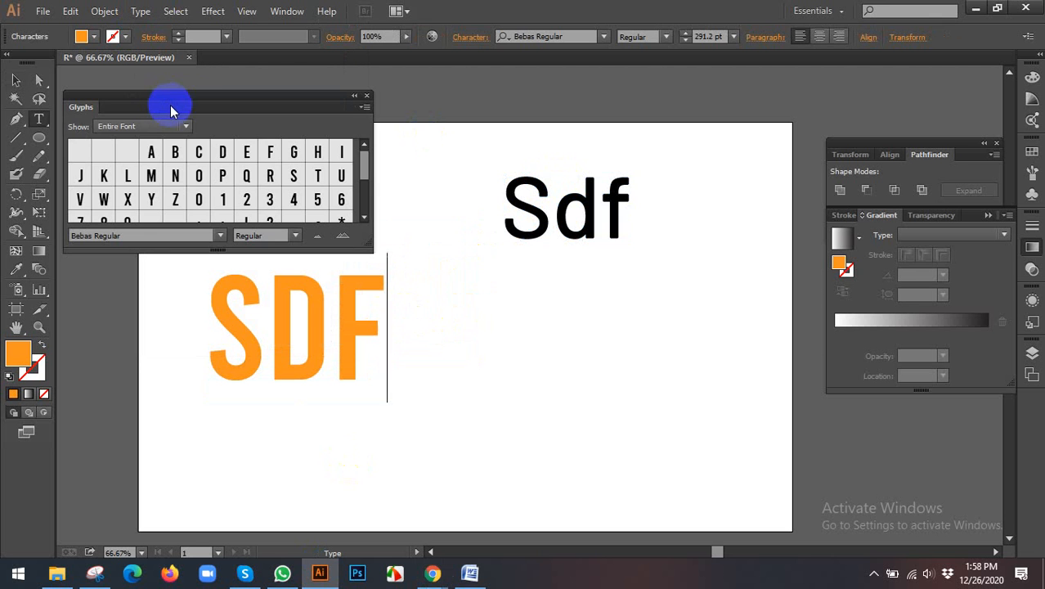
{"action": "left_click_drag", "start_coordinate": [206, 95], "coordinate": [615, 81]}
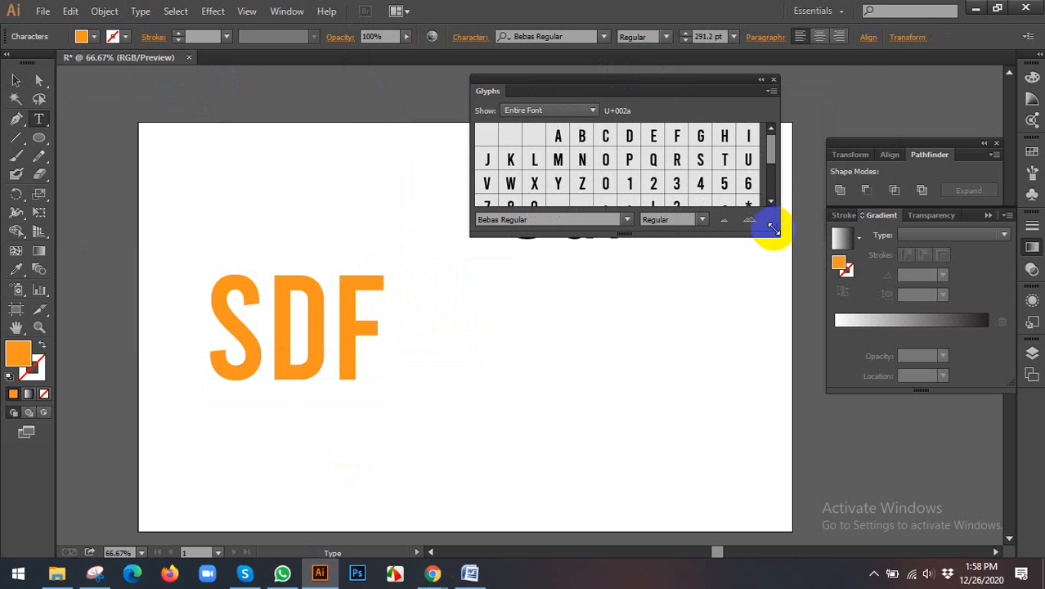
{"action": "left_click_drag", "start_coordinate": [774, 229], "coordinate": [895, 431]}
Step: Switch the glyph font to BentonSans Black, insert the ® glyph after SDF and close the Glyphs panel
{"action": "left_click", "coordinate": [707, 214]}
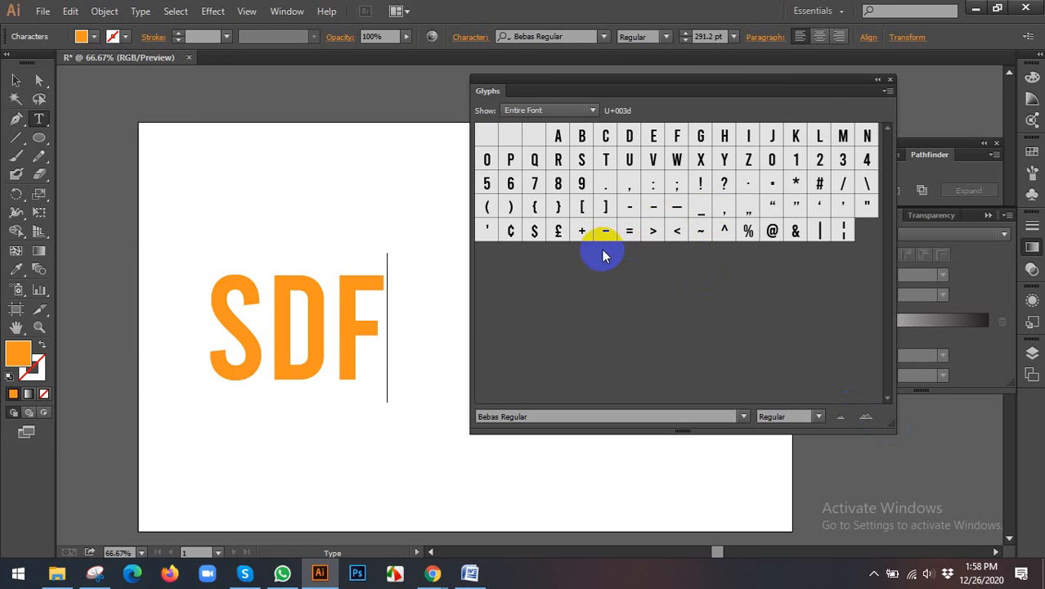
{"action": "left_click", "coordinate": [526, 238]}
{"action": "left_click", "coordinate": [743, 417]}
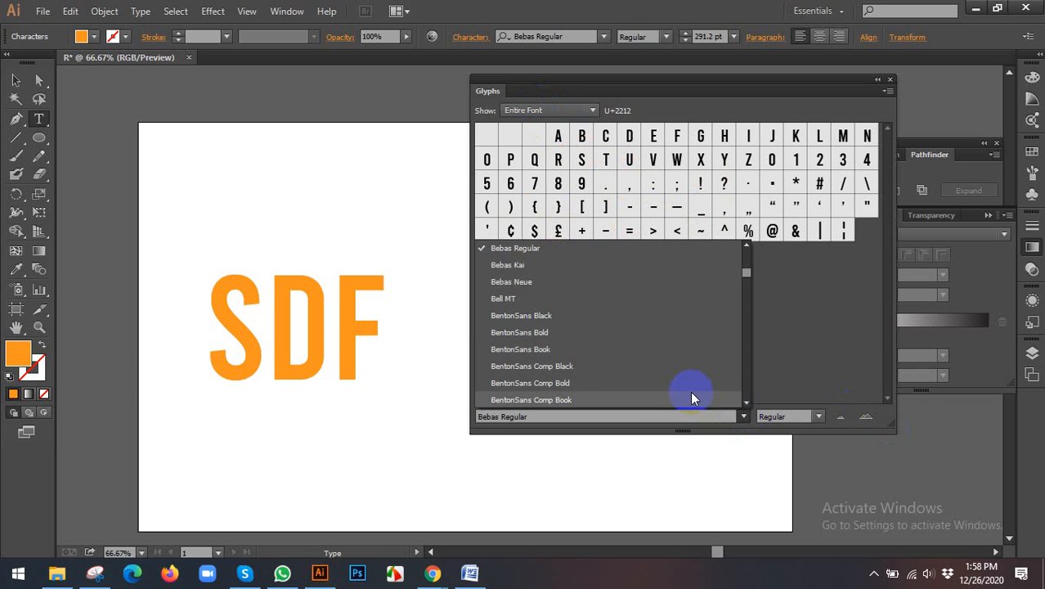
{"action": "left_click", "coordinate": [529, 317]}
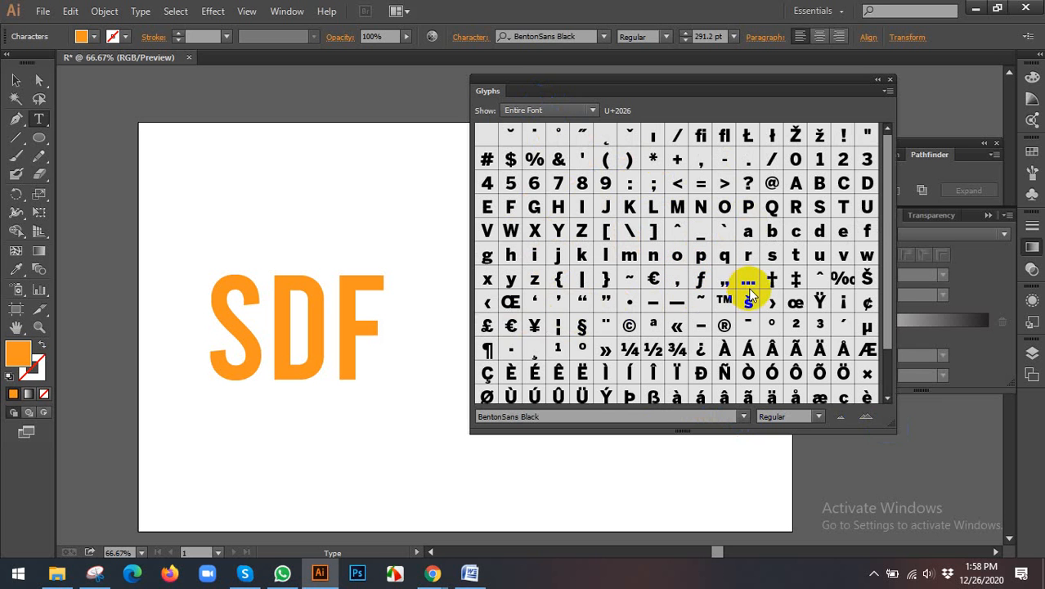
{"action": "scroll", "coordinate": [749, 290], "scroll_direction": "down", "scroll_amount": 2}
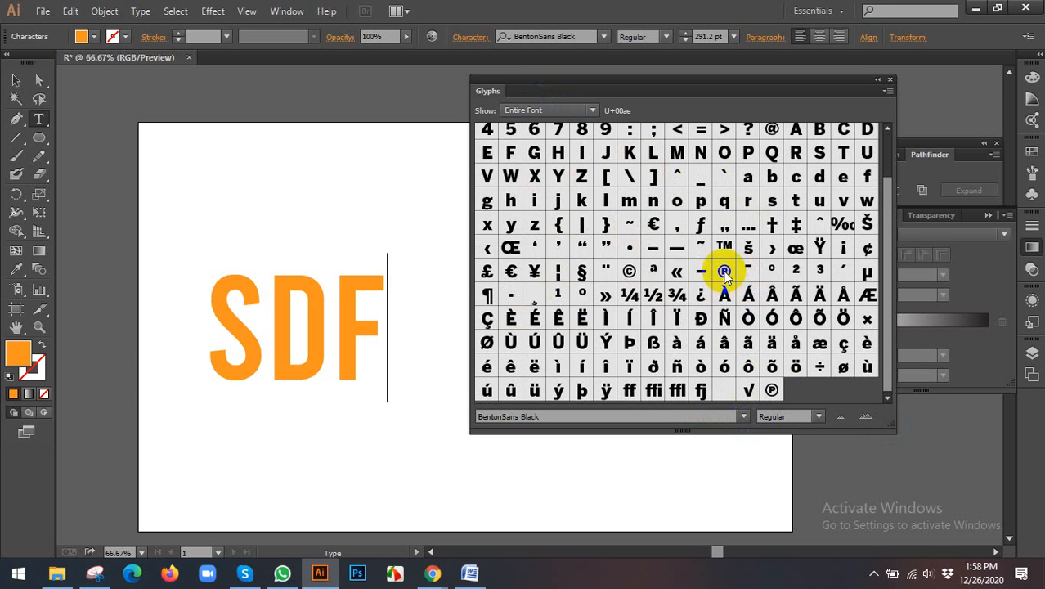
{"action": "double_click", "coordinate": [725, 272]}
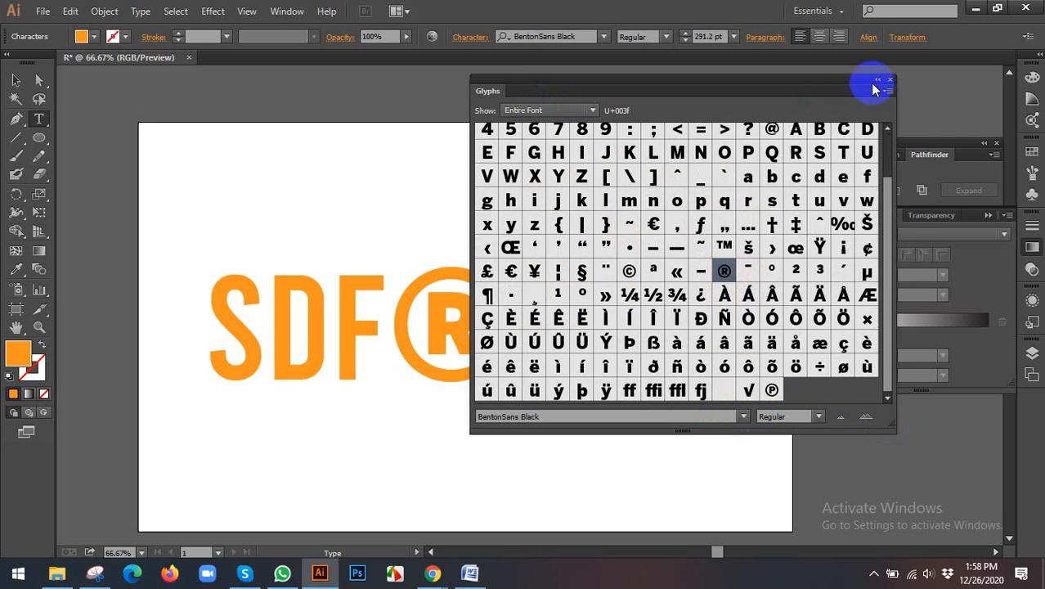
{"action": "left_click_drag", "start_coordinate": [872, 85], "coordinate": [903, 85]}
{"action": "left_click", "coordinate": [920, 80]}
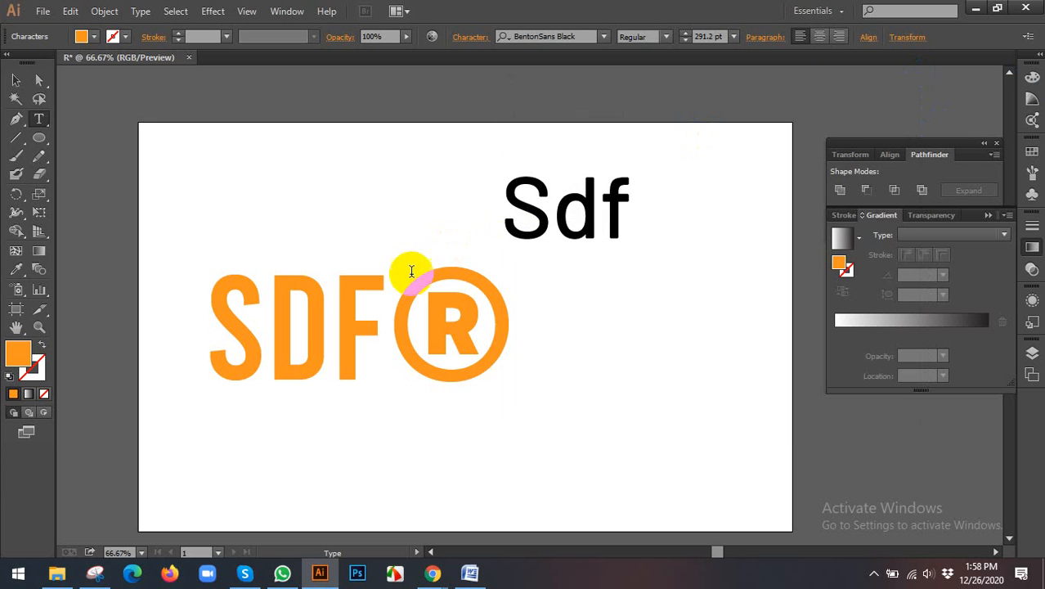
Step: Select the orange SDF® text as an object and move it up and slightly left on the artboard
{"action": "left_click_drag", "start_coordinate": [391, 299], "coordinate": [518, 292]}
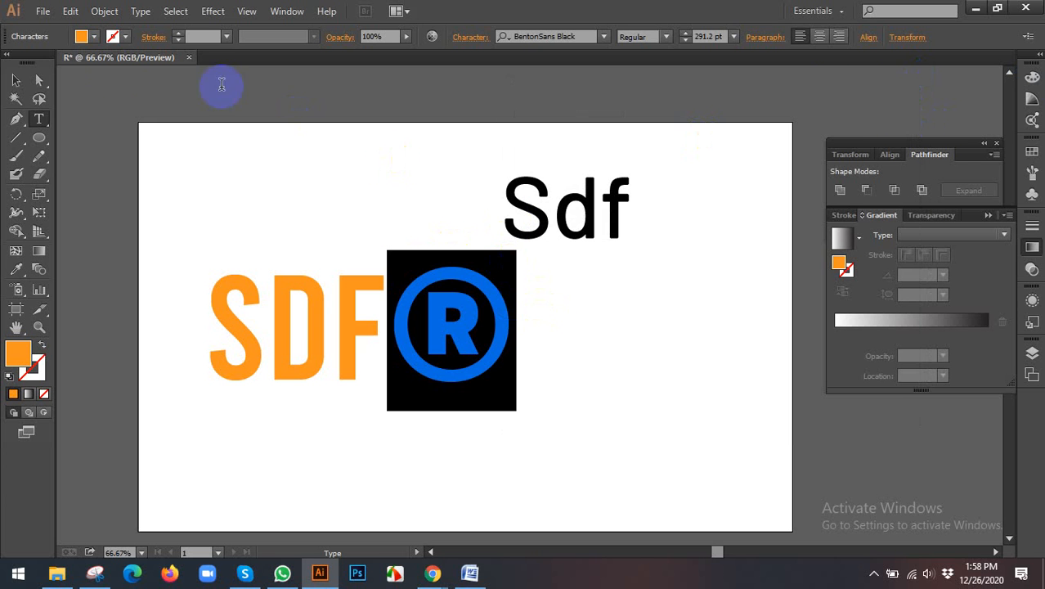
{"action": "left_click", "coordinate": [15, 79]}
{"action": "left_click", "coordinate": [468, 246]}
{"action": "left_click_drag", "start_coordinate": [485, 334], "coordinate": [464, 285]}
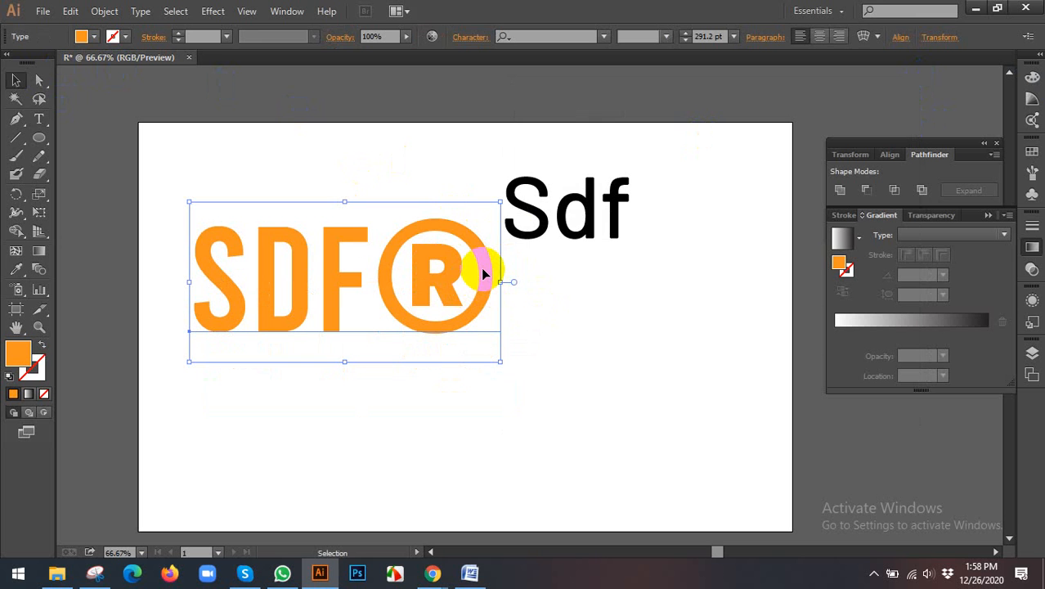
Step: Show the Character panel and place it on the artboard beside the orange SDF® text
{"action": "left_click", "coordinate": [288, 12]}
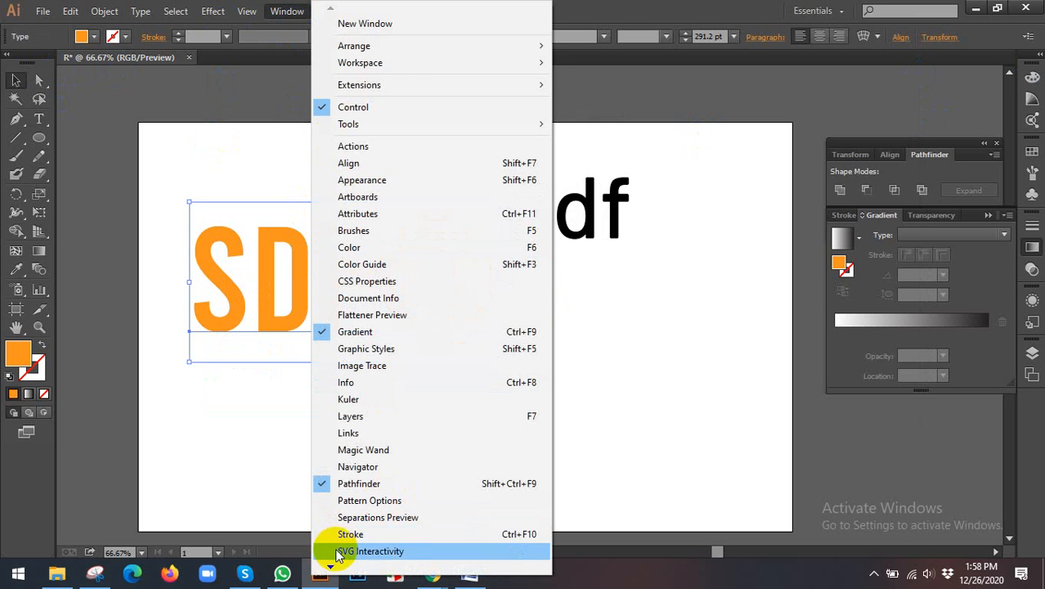
{"action": "mouse_move", "coordinate": [330, 567]}
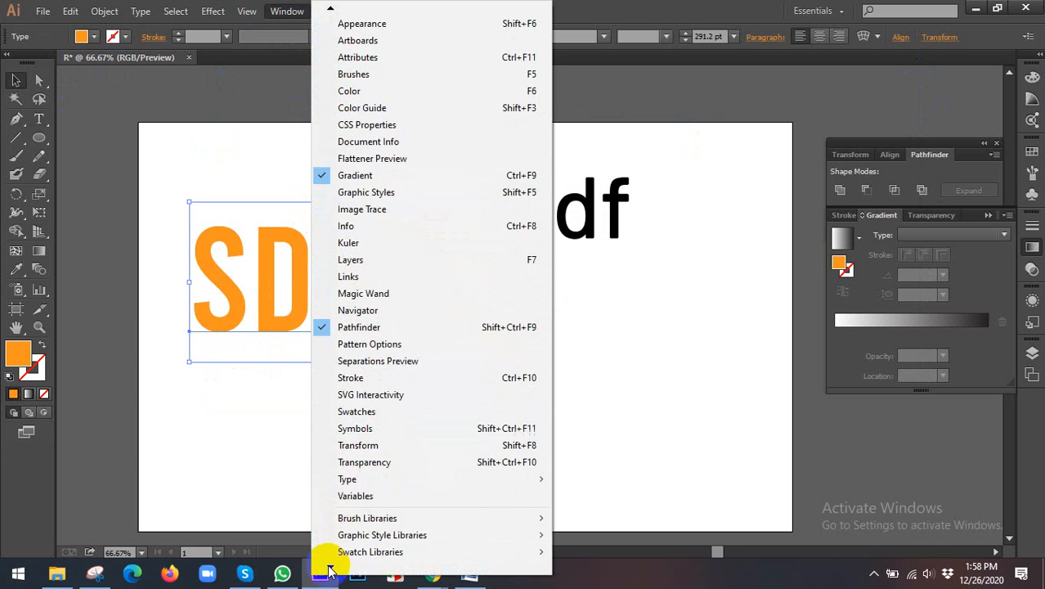
{"action": "mouse_move", "coordinate": [396, 427]}
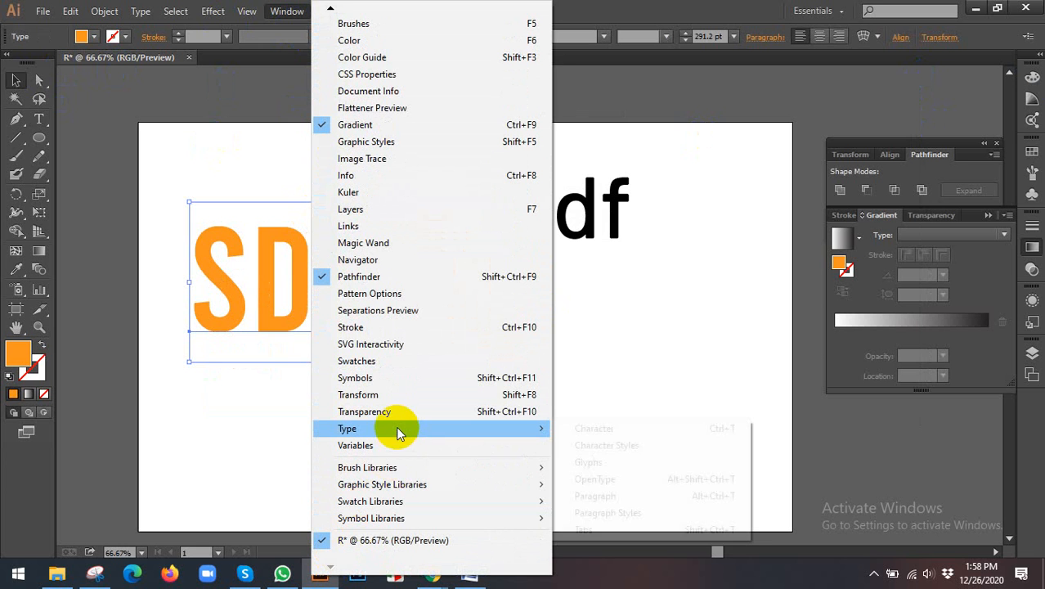
{"action": "left_click", "coordinate": [638, 430]}
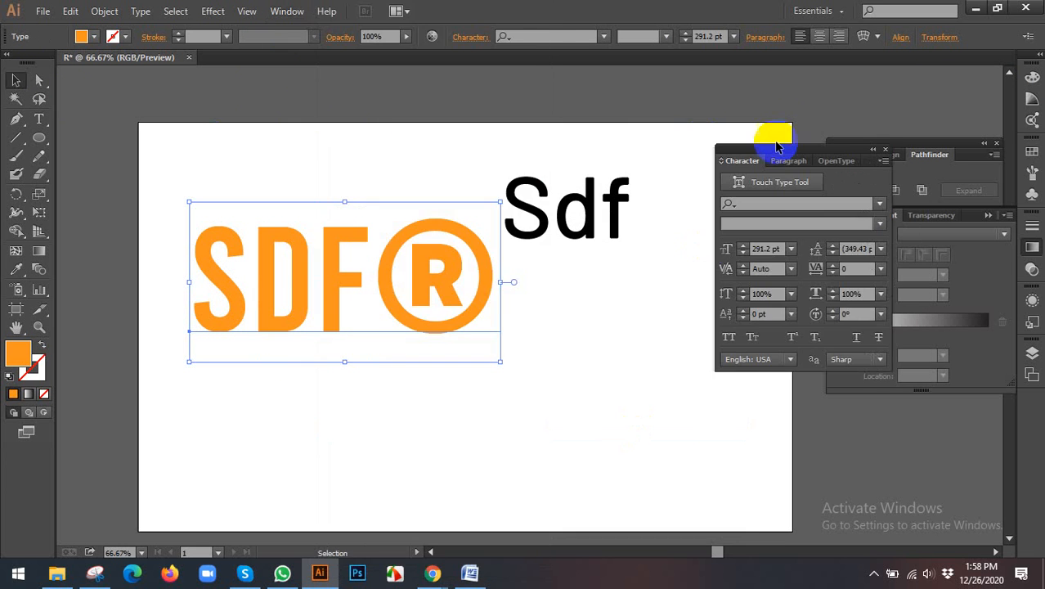
{"action": "left_click_drag", "start_coordinate": [800, 157], "coordinate": [697, 205]}
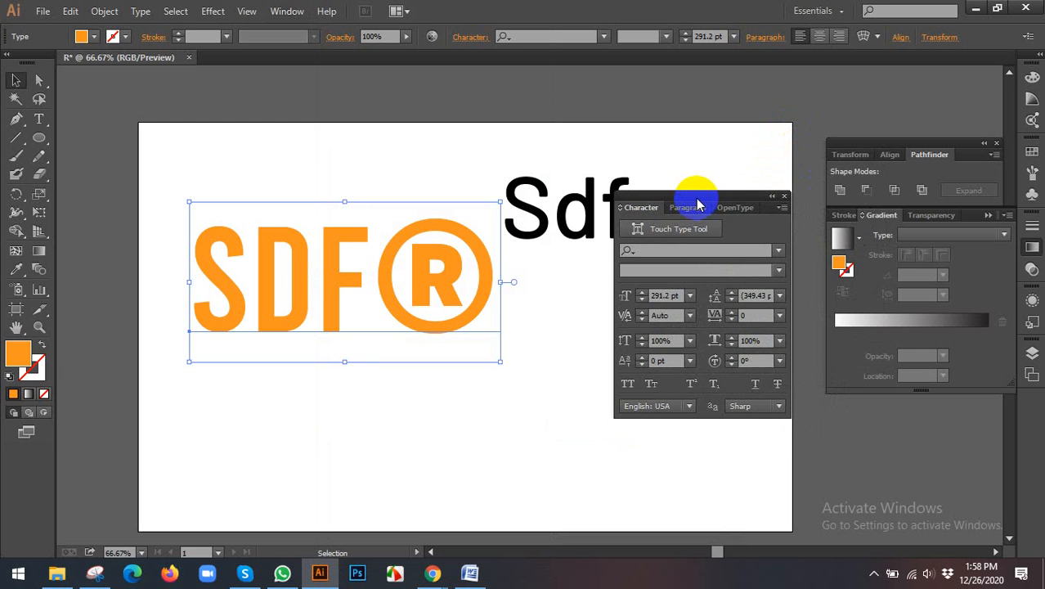
Step: Reset the Essentials workspace to its default panel layout and deselect the orange SDF® text
{"action": "left_click", "coordinate": [287, 11]}
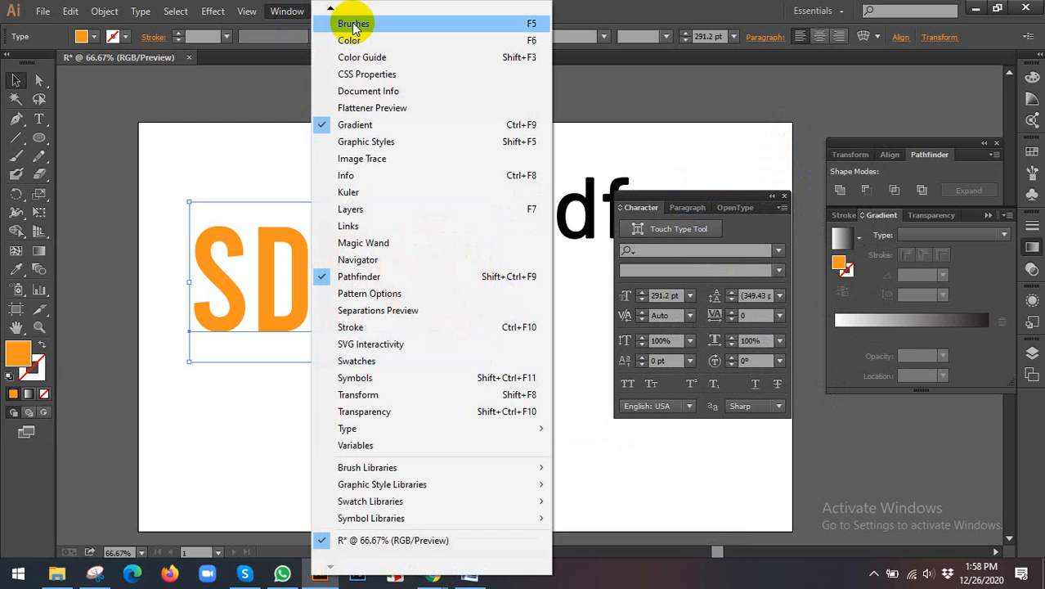
{"action": "mouse_move", "coordinate": [331, 12]}
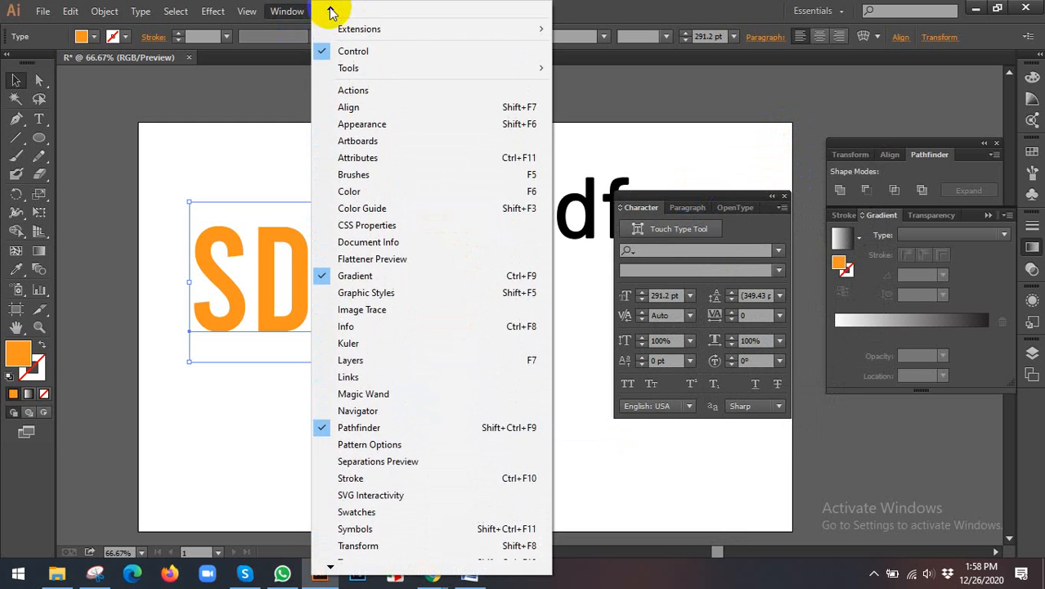
{"action": "mouse_move", "coordinate": [373, 61]}
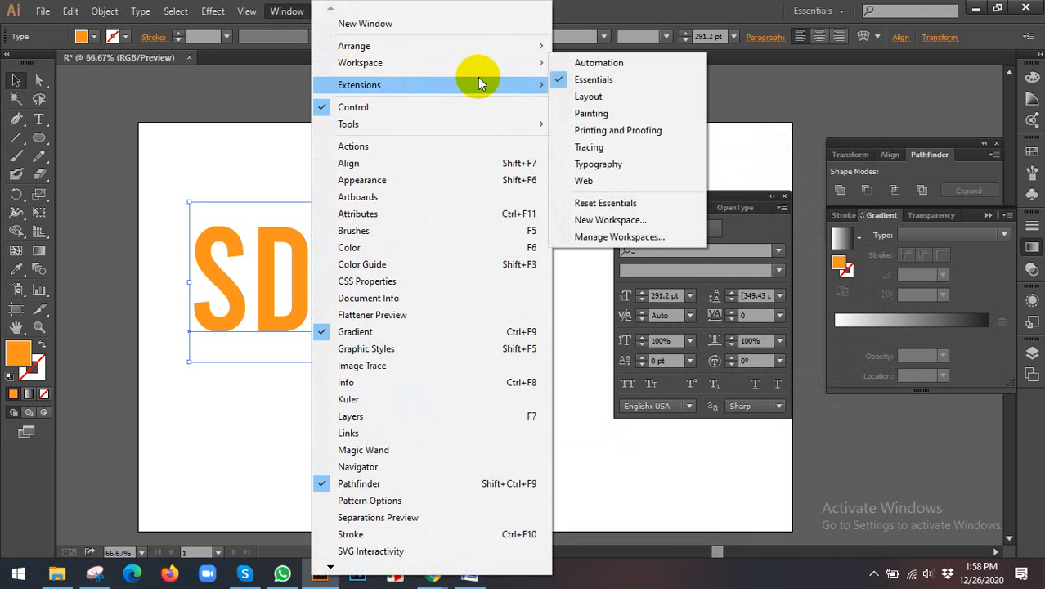
{"action": "left_click", "coordinate": [590, 203]}
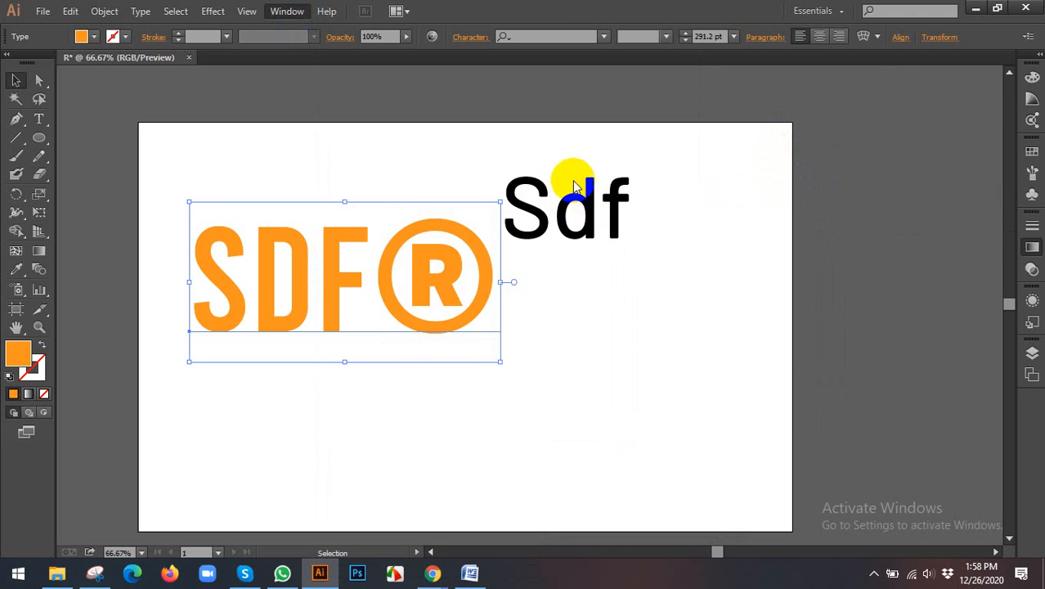
{"action": "left_click", "coordinate": [523, 292]}
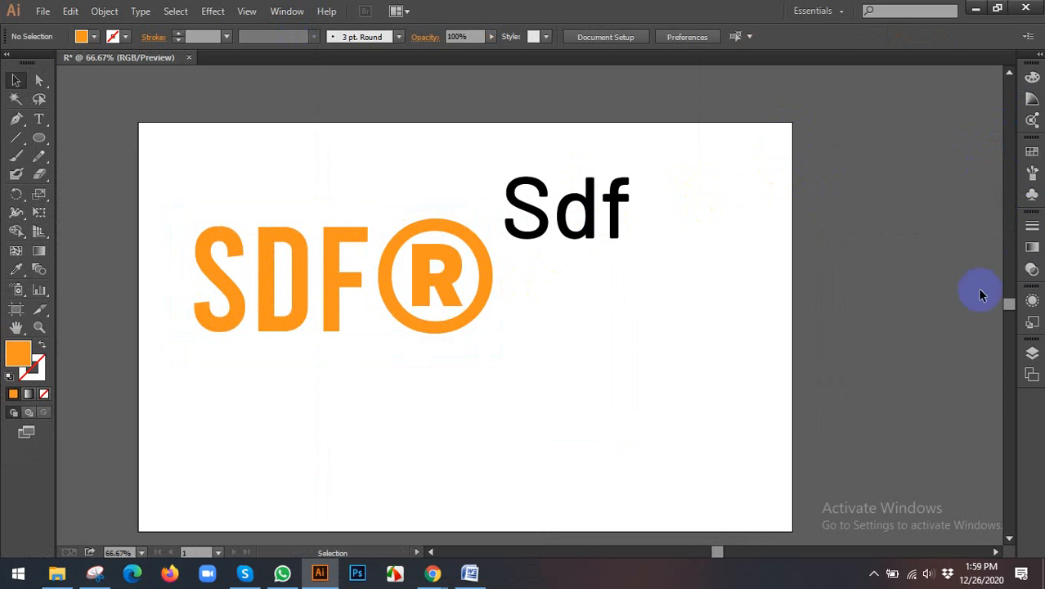
Step: Select the orange SDF® text, show the Character panel beyond the artboard's upper-right corner and expand it to all its options
{"action": "left_click", "coordinate": [450, 229]}
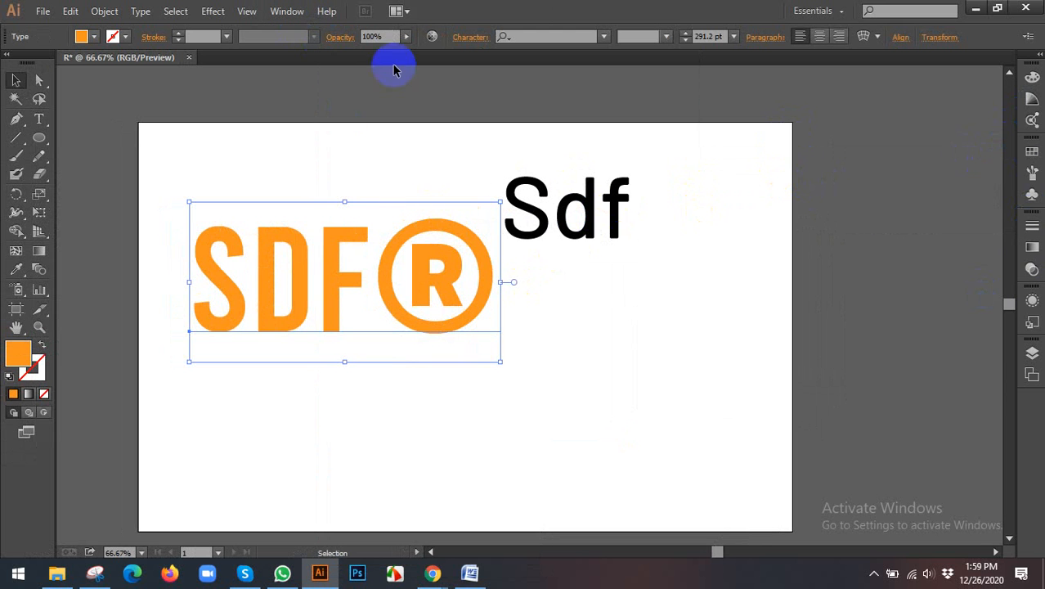
{"action": "key", "text": "ctrl+shift+b"}
{"action": "key", "text": "ctrl+t"}
{"action": "key", "text": "ctrl+shift+b"}
{"action": "left_click_drag", "start_coordinate": [635, 95], "coordinate": [920, 98]}
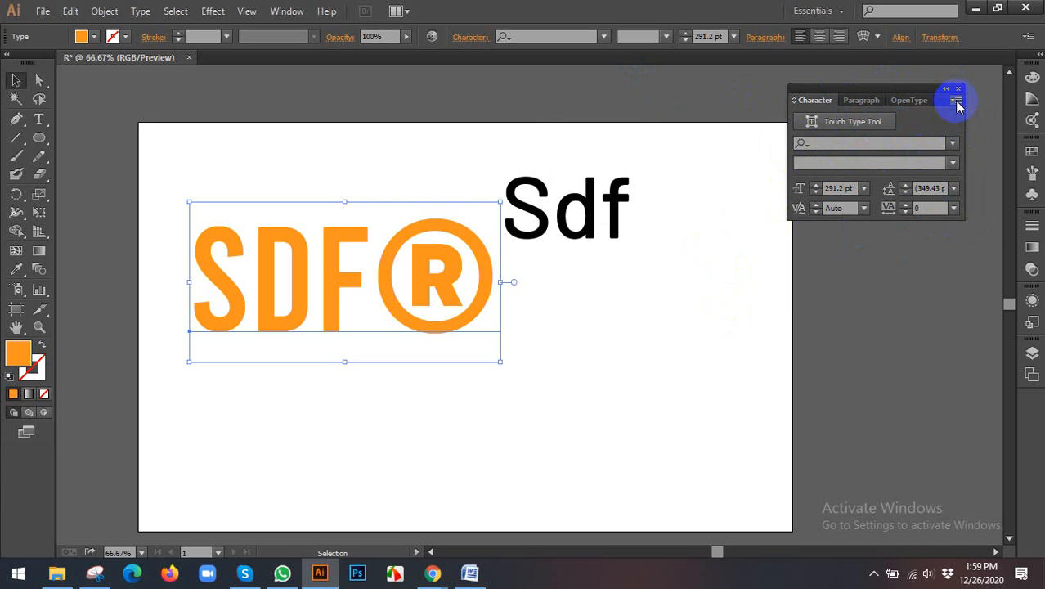
{"action": "left_click", "coordinate": [956, 101]}
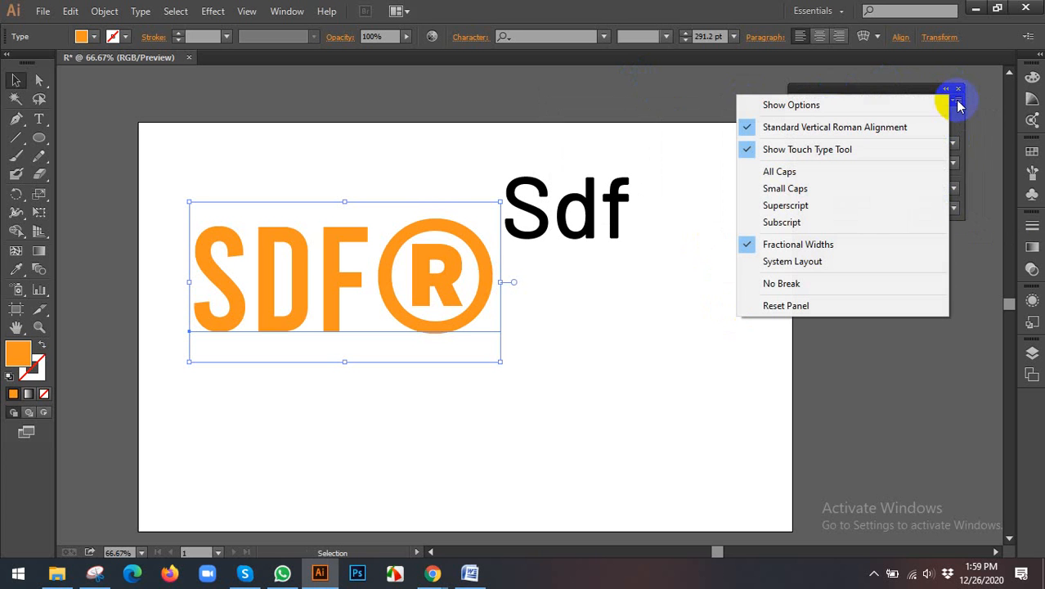
{"action": "left_click", "coordinate": [825, 105]}
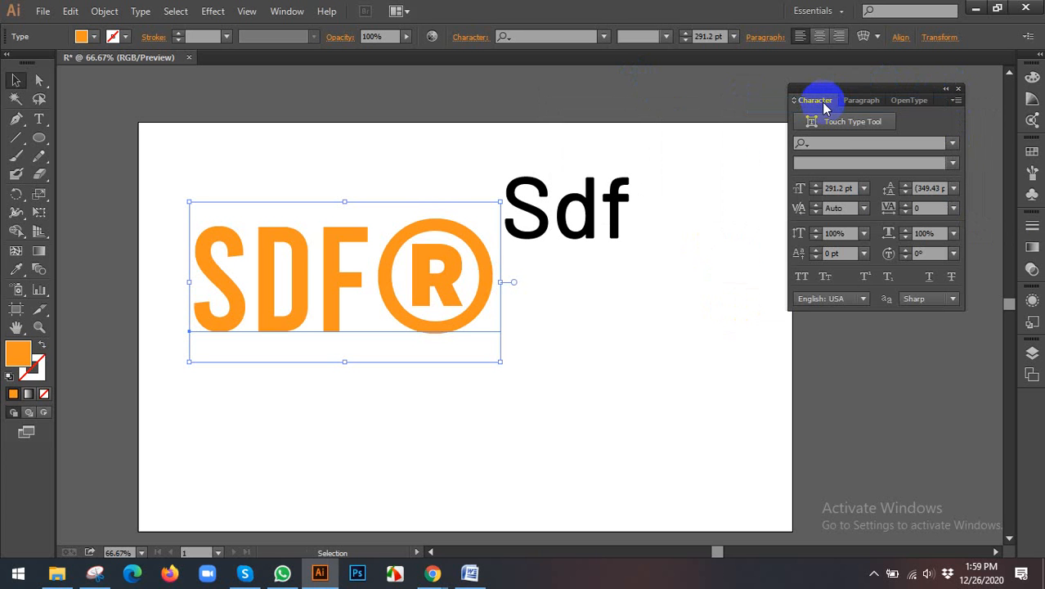
Step: Delete the black Sdf lettering from the artboard and select the orange SDF® text
{"action": "left_click_drag", "start_coordinate": [560, 227], "coordinate": [646, 229]}
{"action": "key", "text": "Delete"}
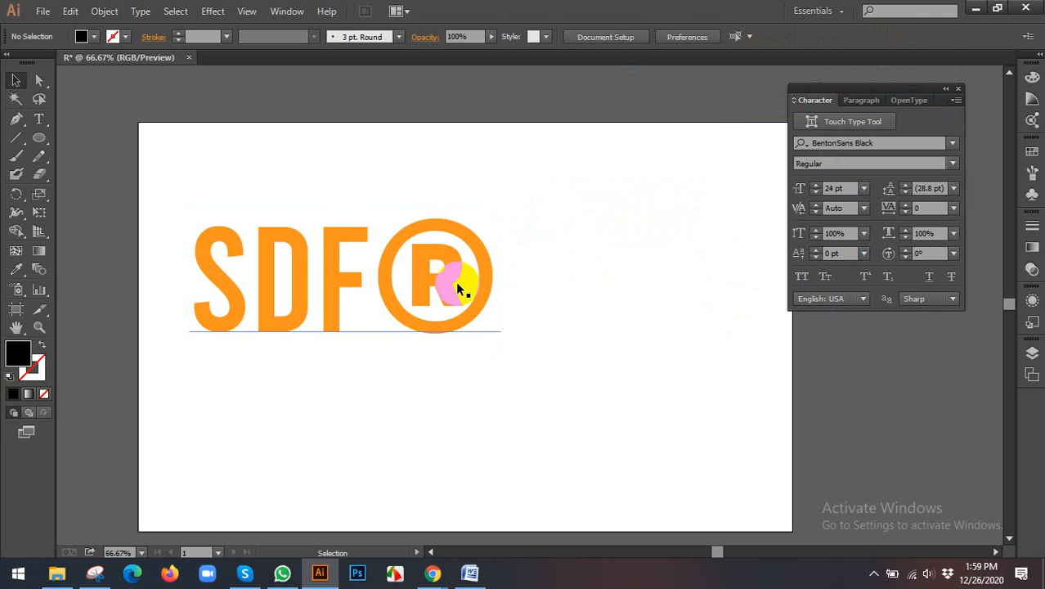
{"action": "left_click", "coordinate": [456, 283]}
Step: Set the orange SDF® text's font size to 60 pt, raise it to 72 pt and deselect the text
{"action": "left_click", "coordinate": [955, 145]}
{"action": "left_click", "coordinate": [955, 146]}
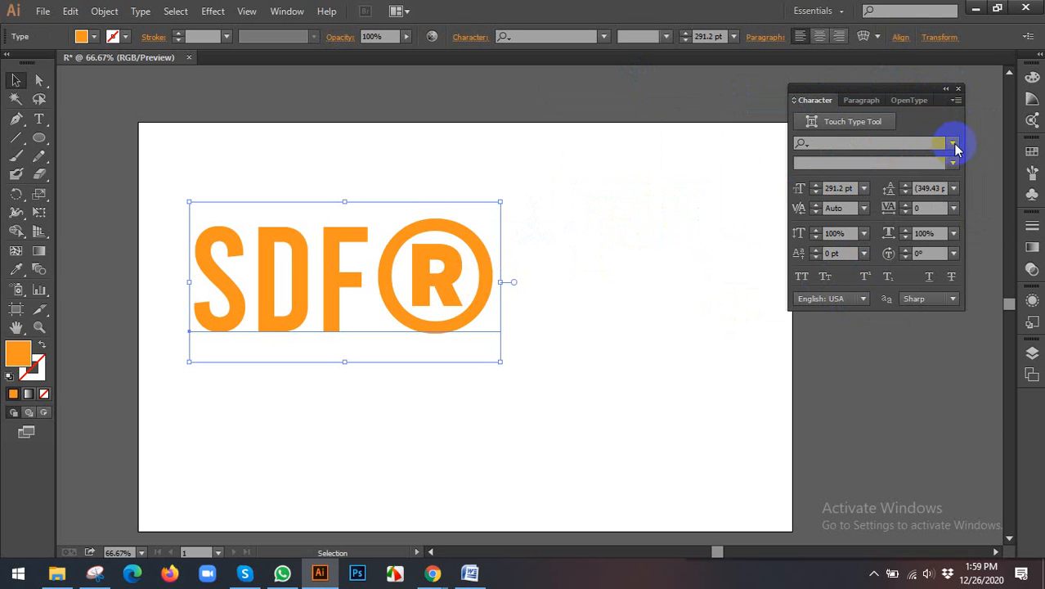
{"action": "left_click", "coordinate": [955, 146]}
{"action": "left_click", "coordinate": [951, 163]}
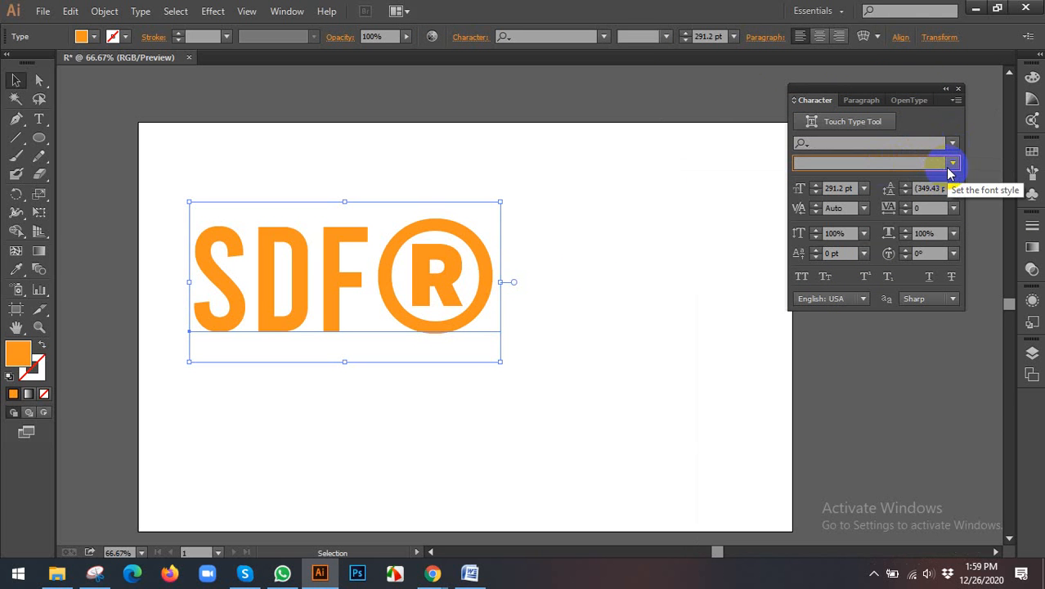
{"action": "left_click", "coordinate": [863, 188]}
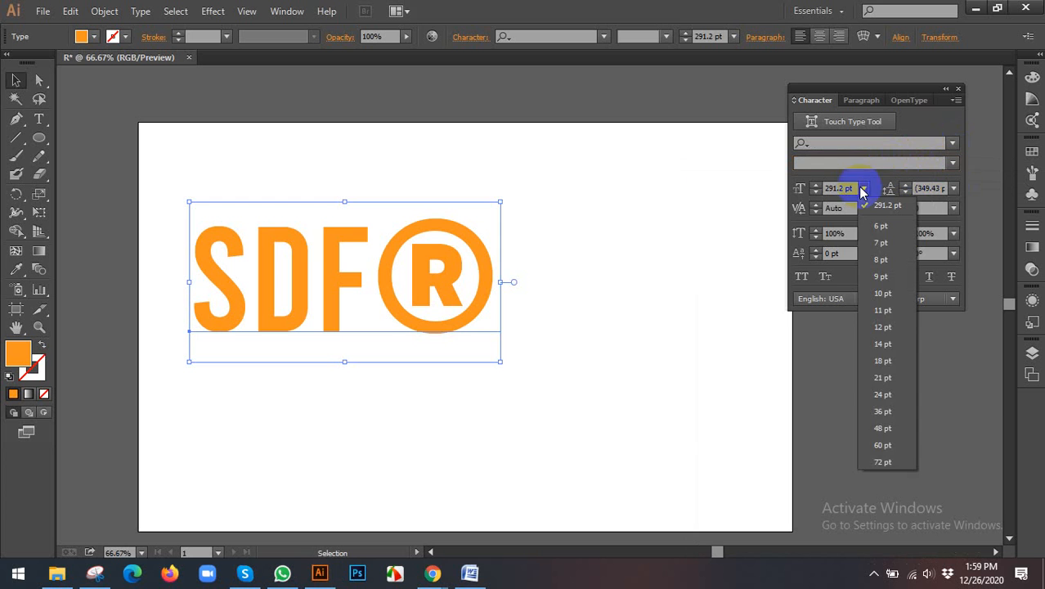
{"action": "left_click", "coordinate": [882, 449]}
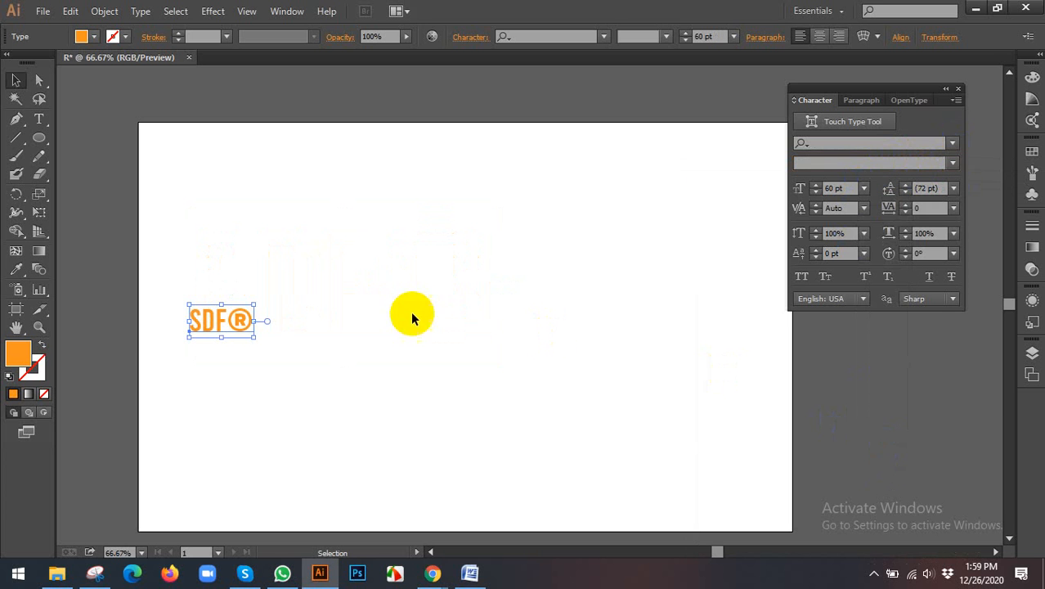
{"action": "left_click", "coordinate": [864, 189]}
{"action": "left_click", "coordinate": [892, 426]}
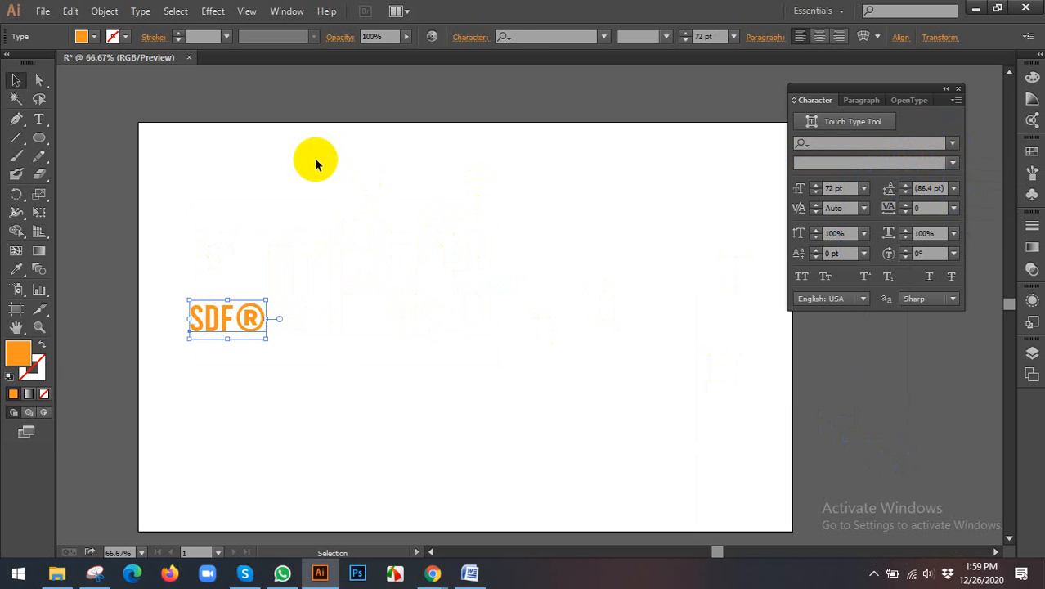
{"action": "left_click", "coordinate": [128, 173]}
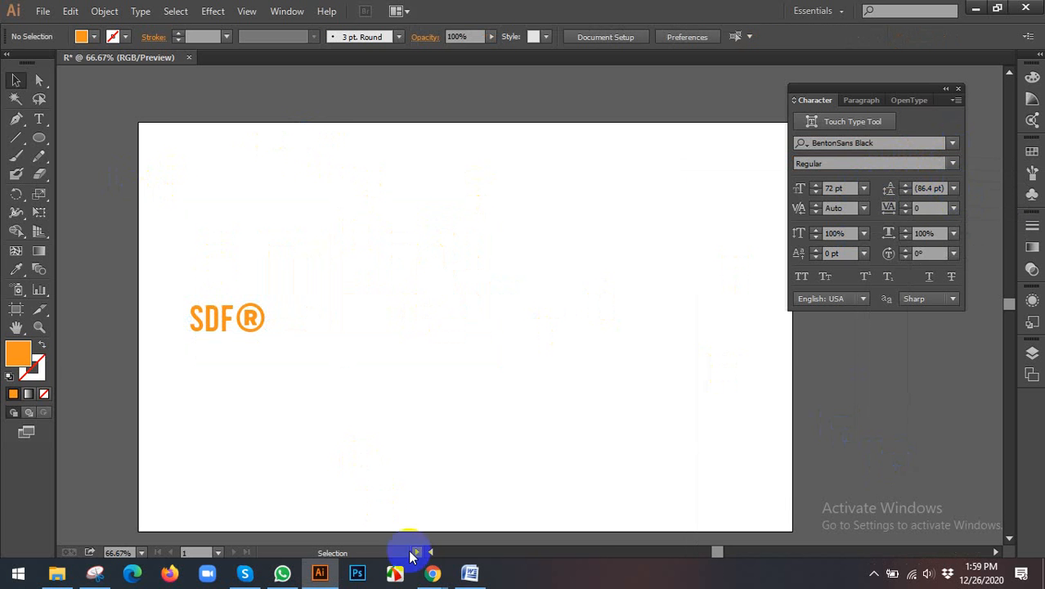
Step: Switch to the lipsum.com page in Chrome and copy the "Where does it come from?" passage from "Contrary to popular belief" through "passage,"
{"action": "left_click", "coordinate": [427, 575]}
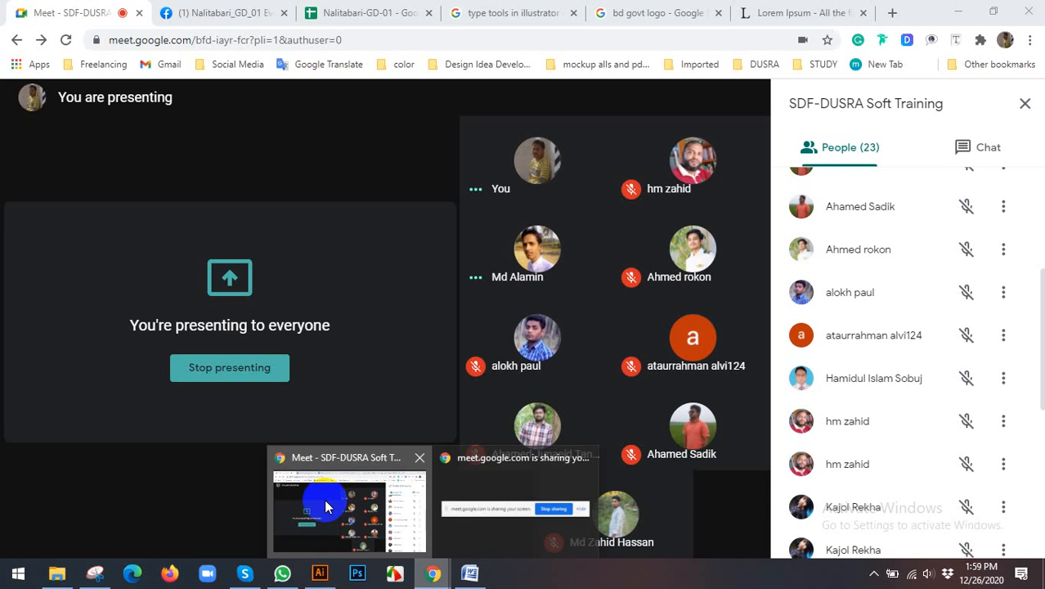
{"action": "left_click", "coordinate": [751, 13]}
{"action": "left_click_drag", "start_coordinate": [171, 217], "coordinate": [217, 299]}
{"action": "right_click", "coordinate": [237, 275]}
{"action": "left_click", "coordinate": [249, 287]}
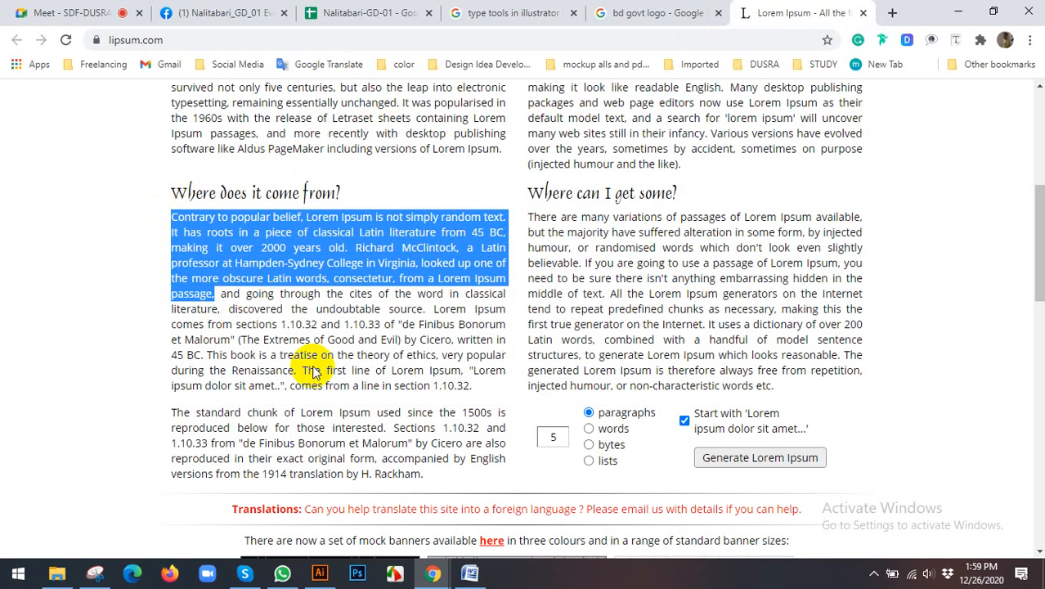
Step: Return to Illustrator, create a wide area-text frame above the orange SDF® text and paste the copied passage into it
{"action": "left_click", "coordinate": [319, 574]}
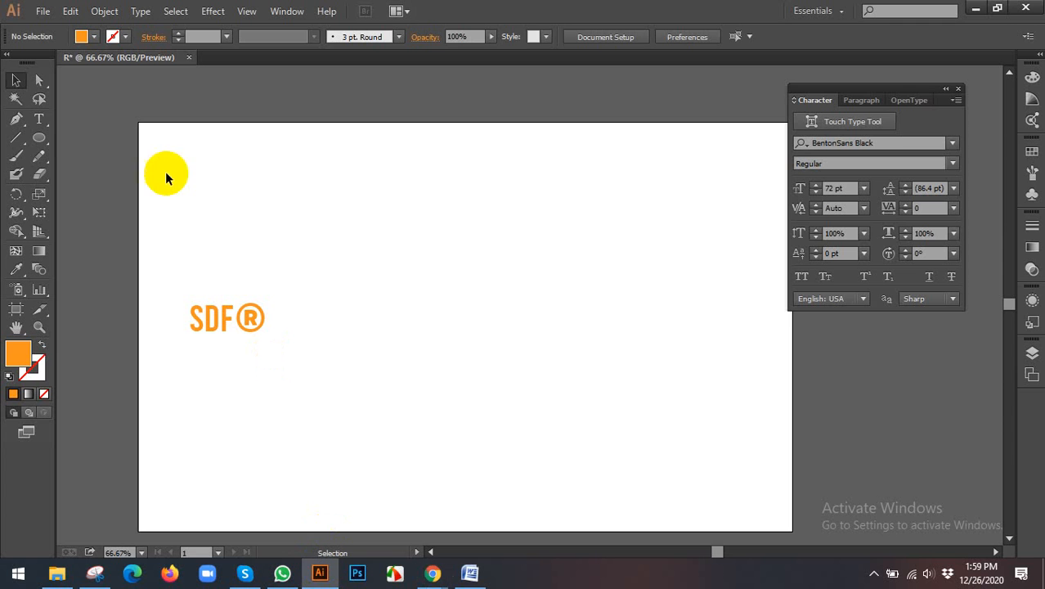
{"action": "left_click", "coordinate": [38, 119]}
{"action": "left_click_drag", "start_coordinate": [204, 152], "coordinate": [742, 287]}
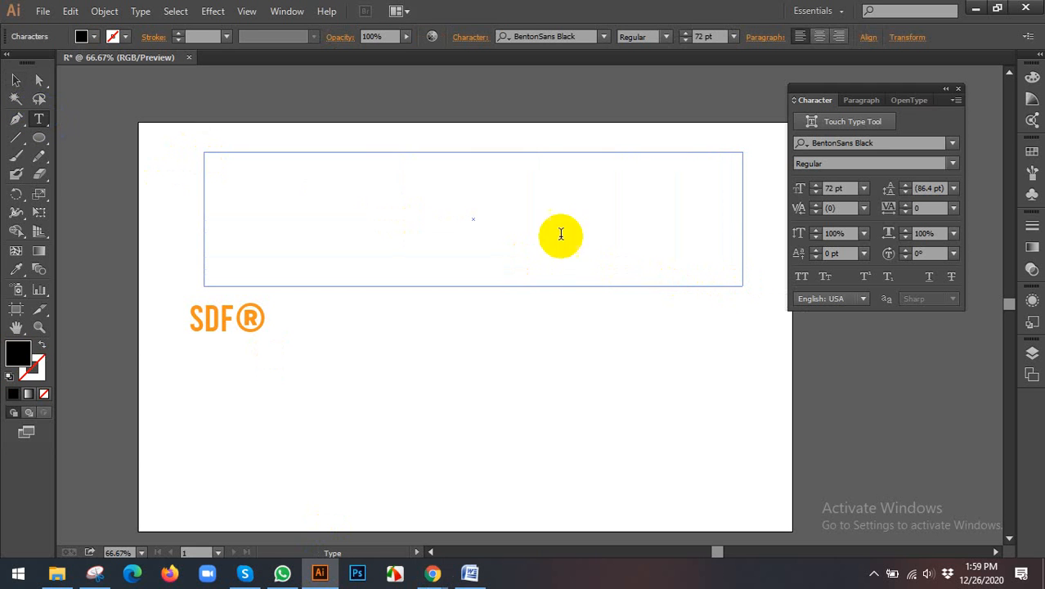
{"action": "key", "text": "ctrl+v"}
{"action": "left_click", "coordinate": [126, 98]}
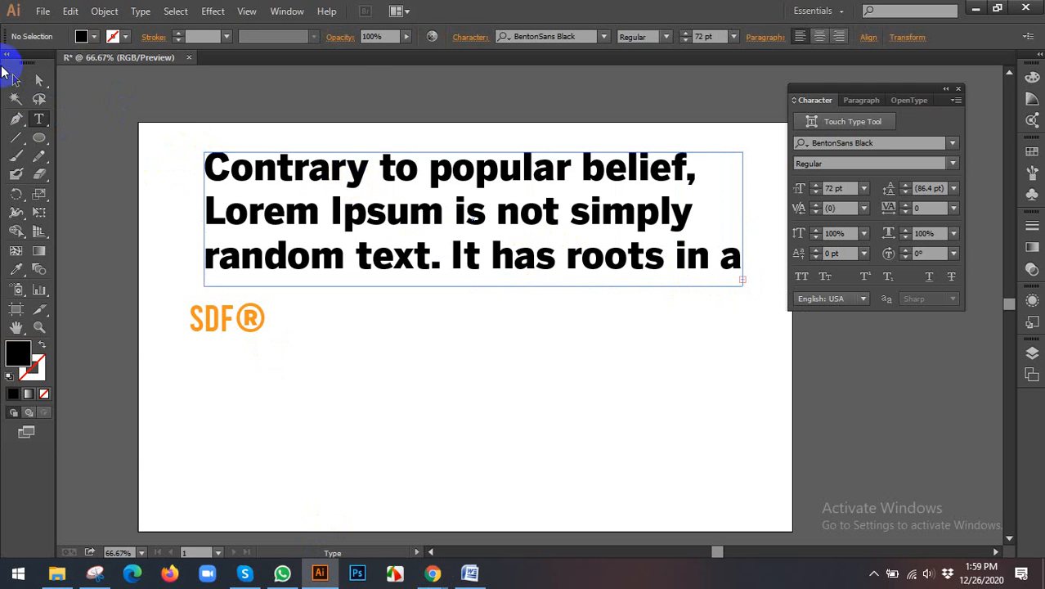
Step: Select the whole pasted passage, try font sizes of 36 pt and 18 pt, and set it to 24 pt
{"action": "key", "text": "ctrl+a"}
{"action": "left_click", "coordinate": [544, 36]}
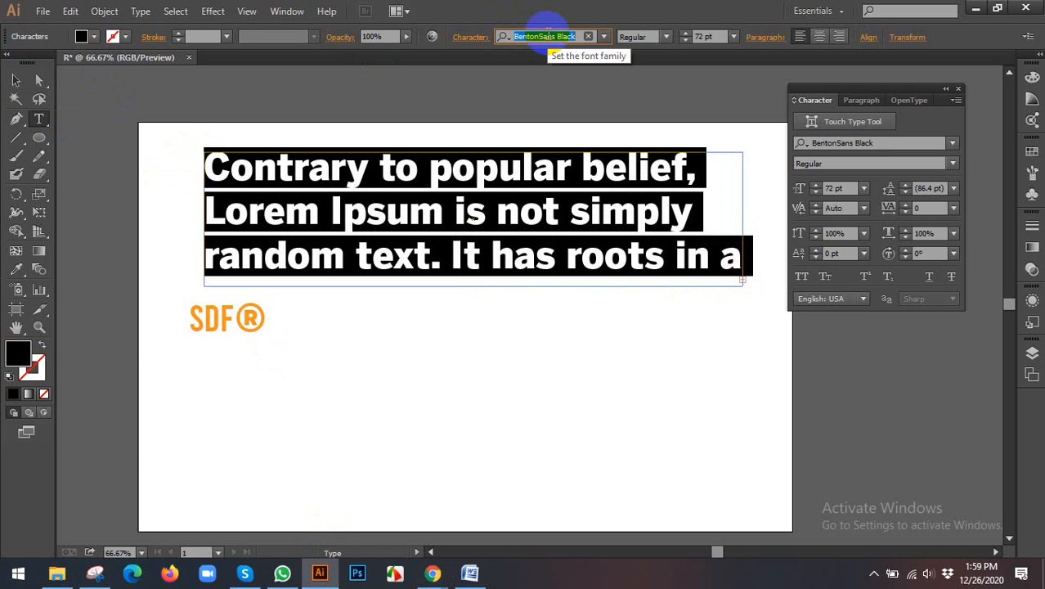
{"action": "left_click", "coordinate": [734, 36]}
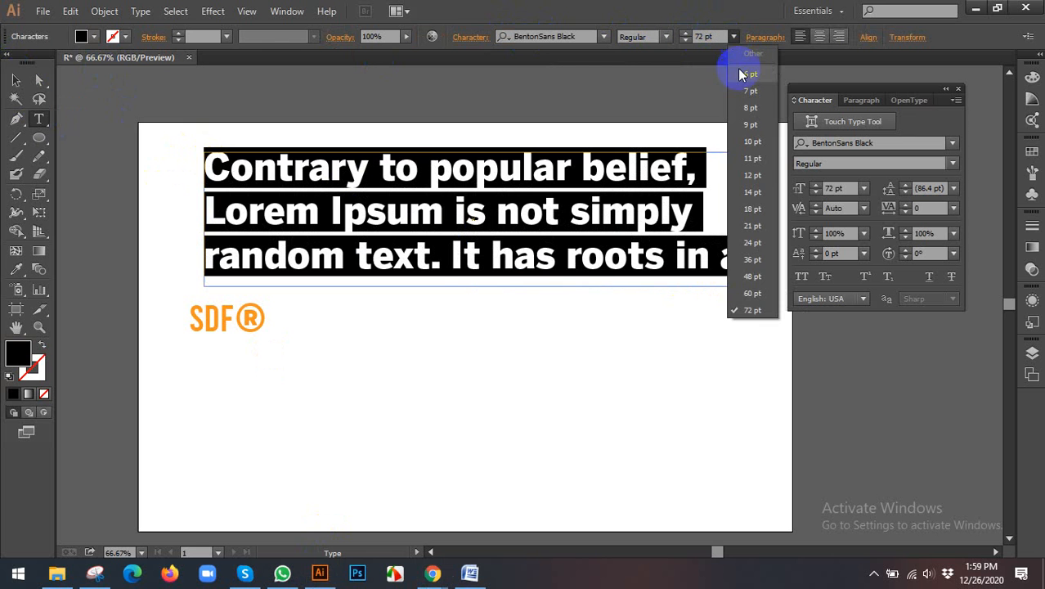
{"action": "left_click", "coordinate": [754, 260]}
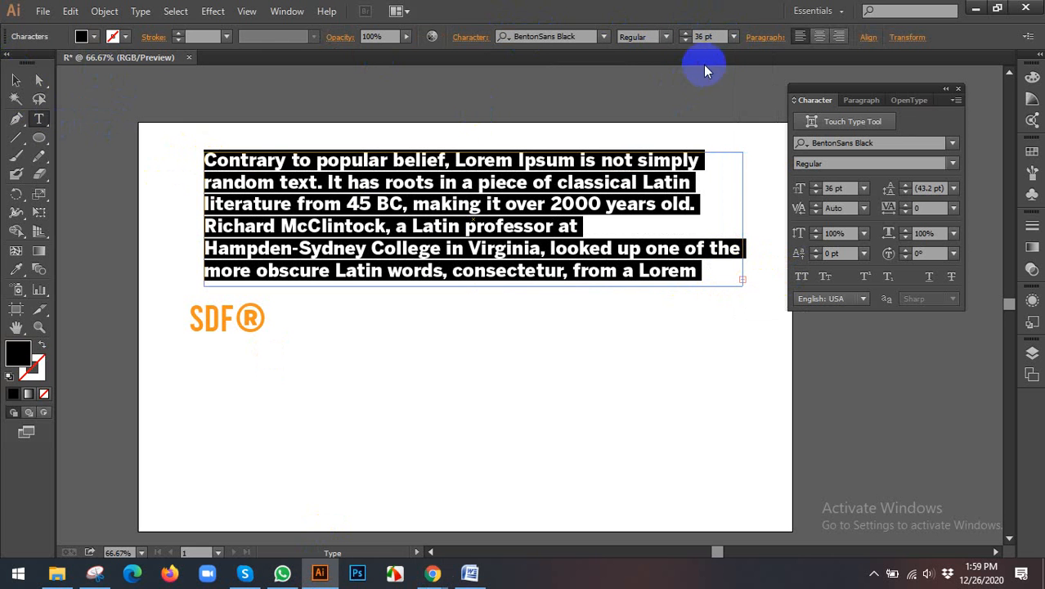
{"action": "left_click", "coordinate": [733, 41]}
{"action": "left_click", "coordinate": [754, 214]}
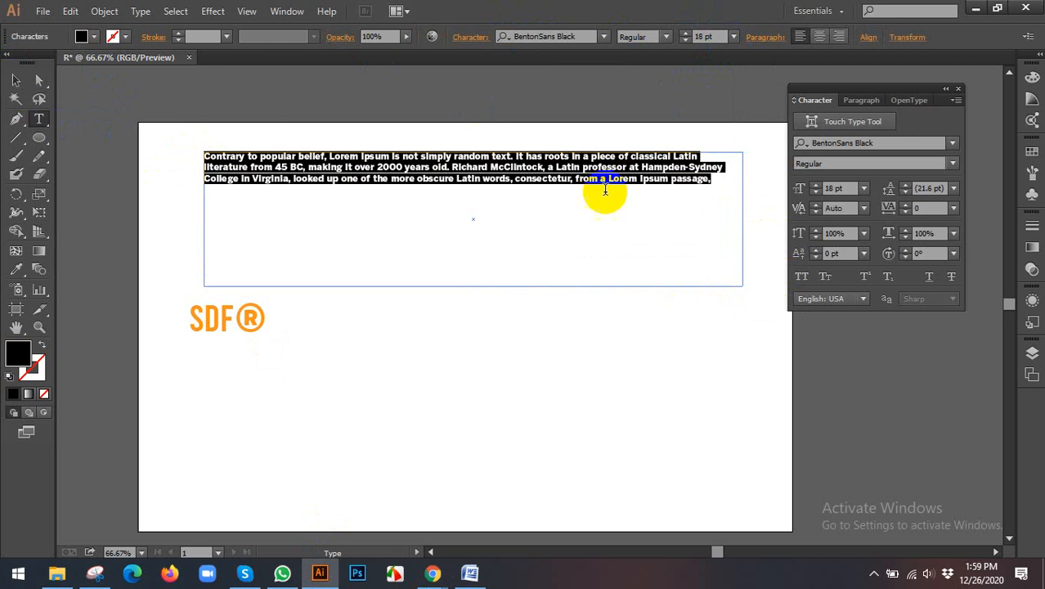
{"action": "left_click", "coordinate": [733, 38]}
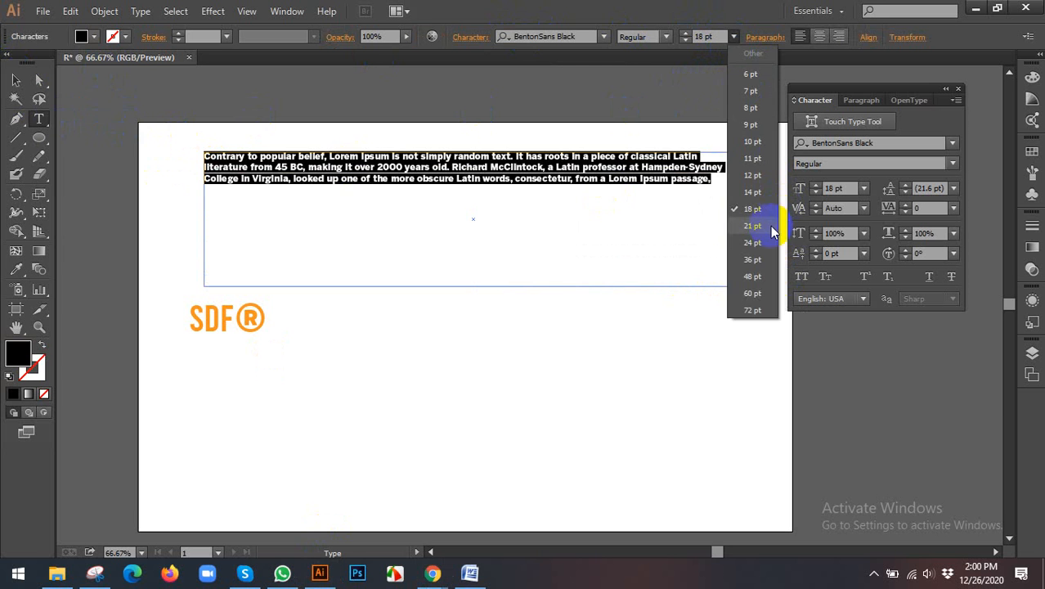
{"action": "left_click", "coordinate": [759, 245]}
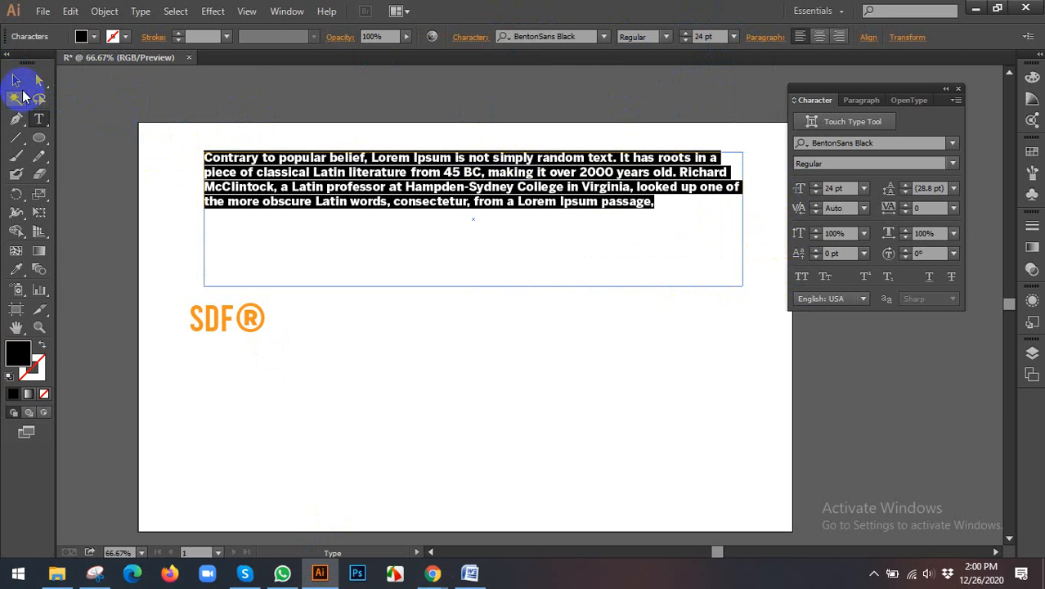
Step: Select the paragraph as an object and increase its leading to 40 pt
{"action": "left_click", "coordinate": [18, 82]}
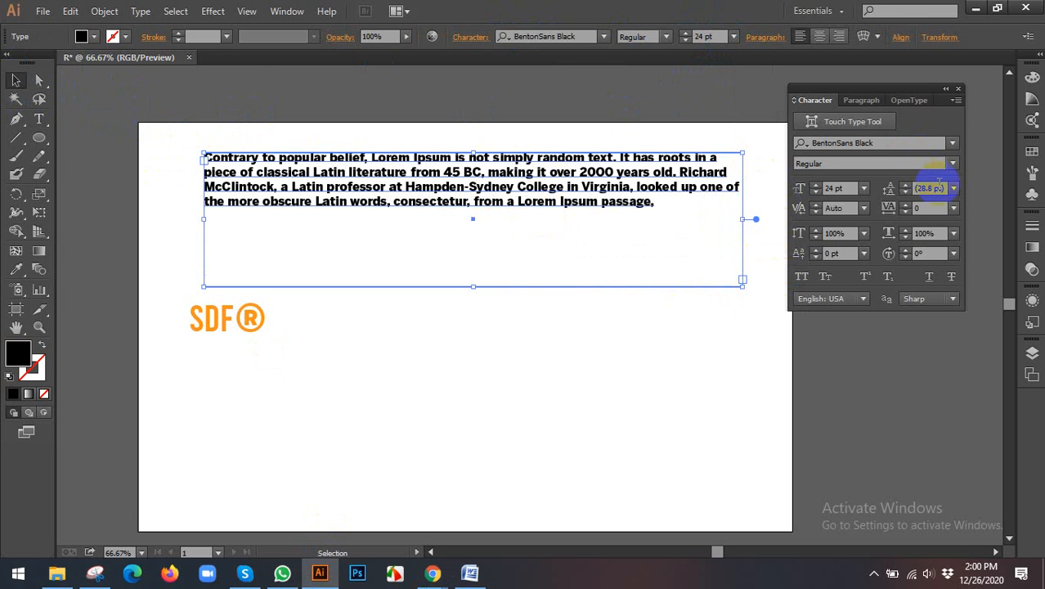
{"action": "scroll", "coordinate": [934, 189], "scroll_direction": "up", "scroll_amount": 8}
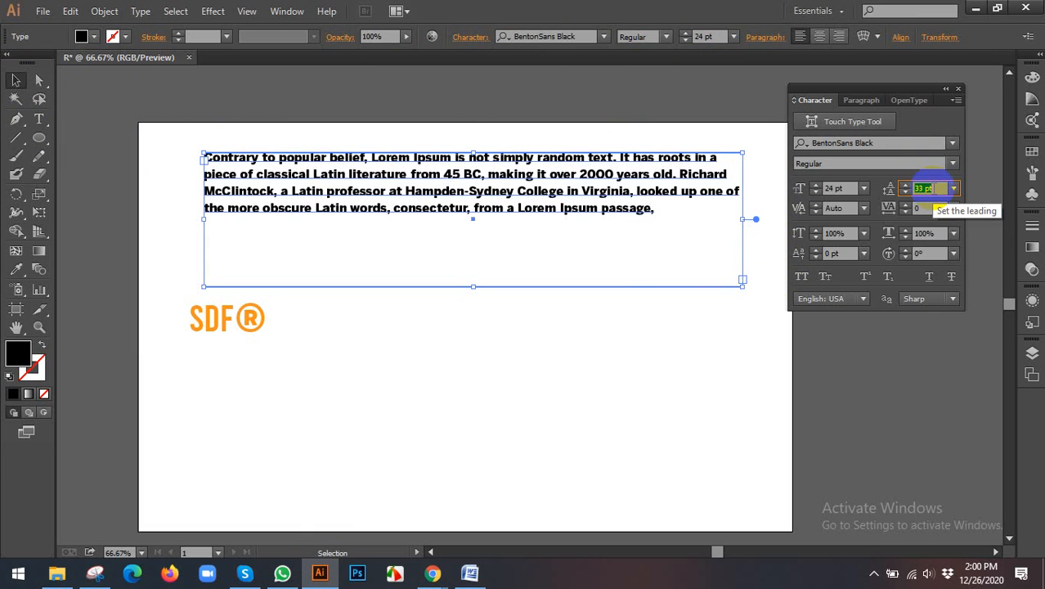
{"action": "scroll", "coordinate": [934, 189], "scroll_direction": "up", "scroll_amount": 2}
{"action": "scroll", "coordinate": [934, 189], "scroll_direction": "up", "scroll_amount": 2}
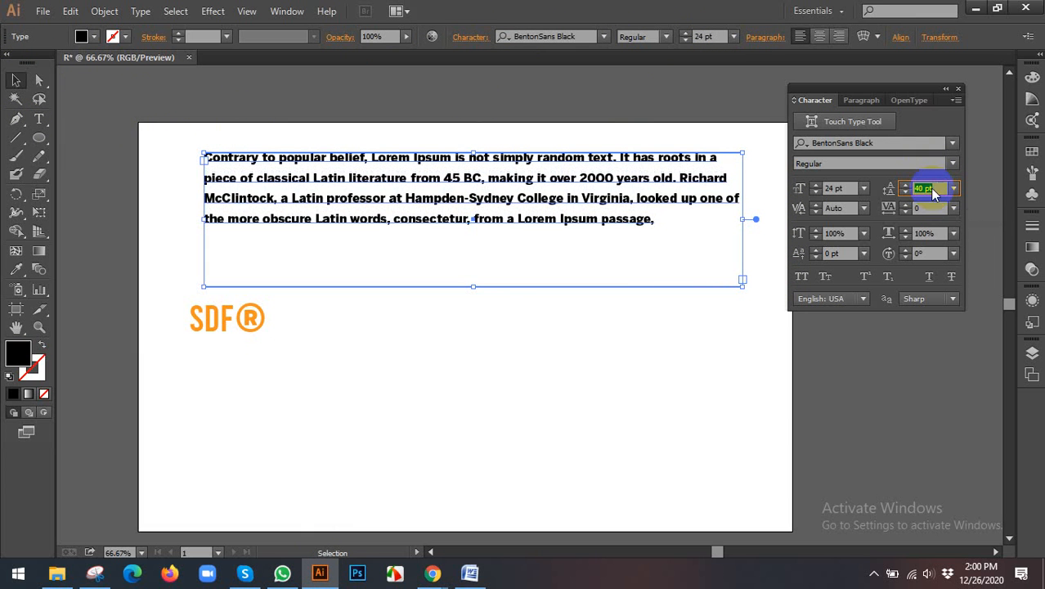
Step: Reselect the black paragraph as an object, increase its leading to 50 pt and deselect it
{"action": "left_click", "coordinate": [481, 327]}
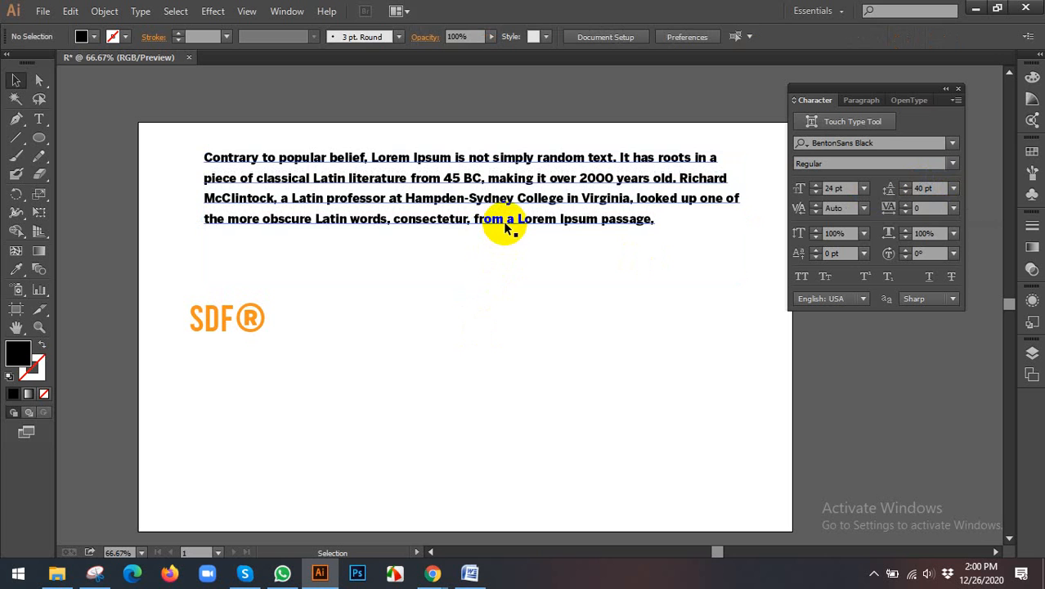
{"action": "left_click", "coordinate": [504, 225]}
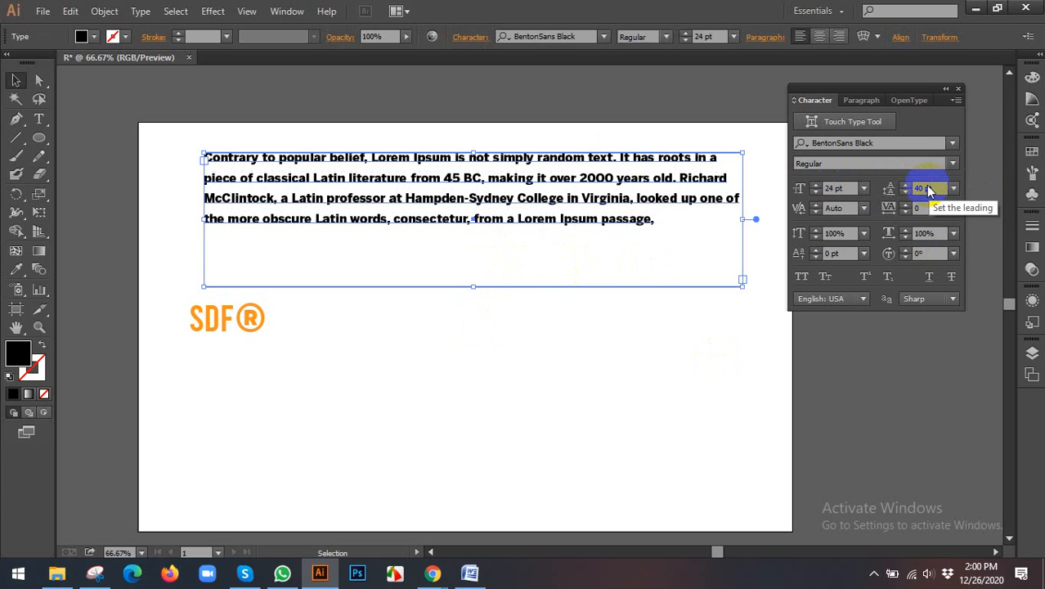
{"action": "key", "text": "Up"}
{"action": "key", "text": "Up"}
{"action": "key", "text": "Up"}
{"action": "key", "text": "Up"}
{"action": "key", "text": "Up"}
{"action": "key", "text": "Up"}
{"action": "key", "text": "Up"}
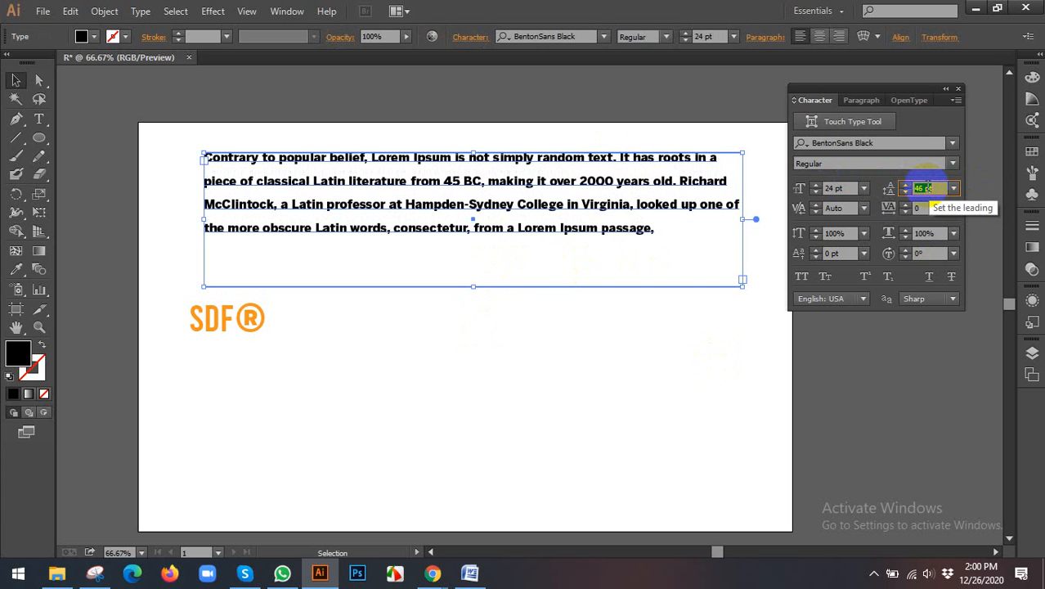
{"action": "key", "text": "Up"}
{"action": "key", "text": "Up"}
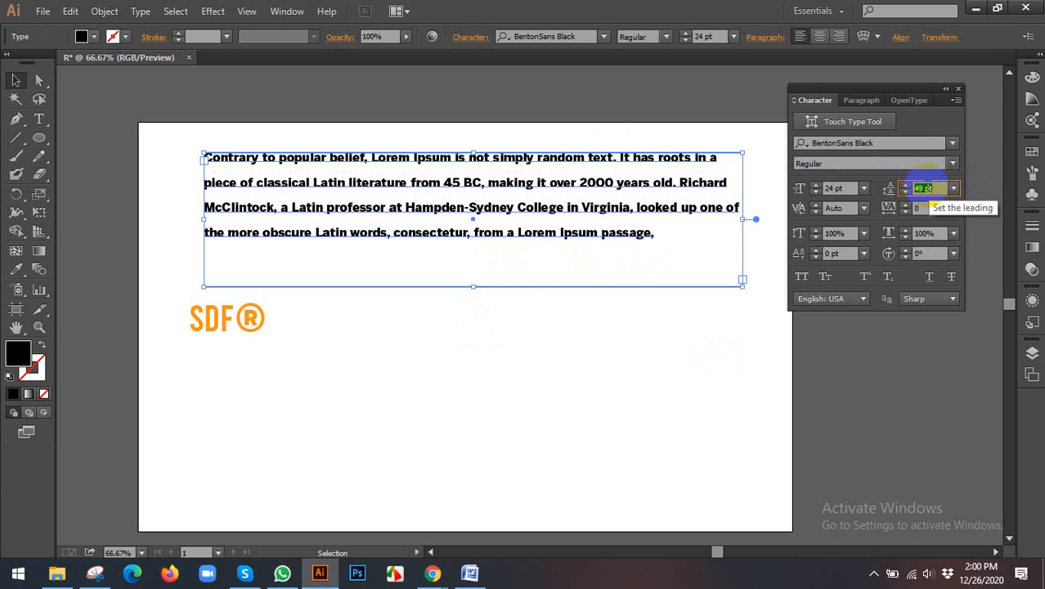
{"action": "key", "text": "Up"}
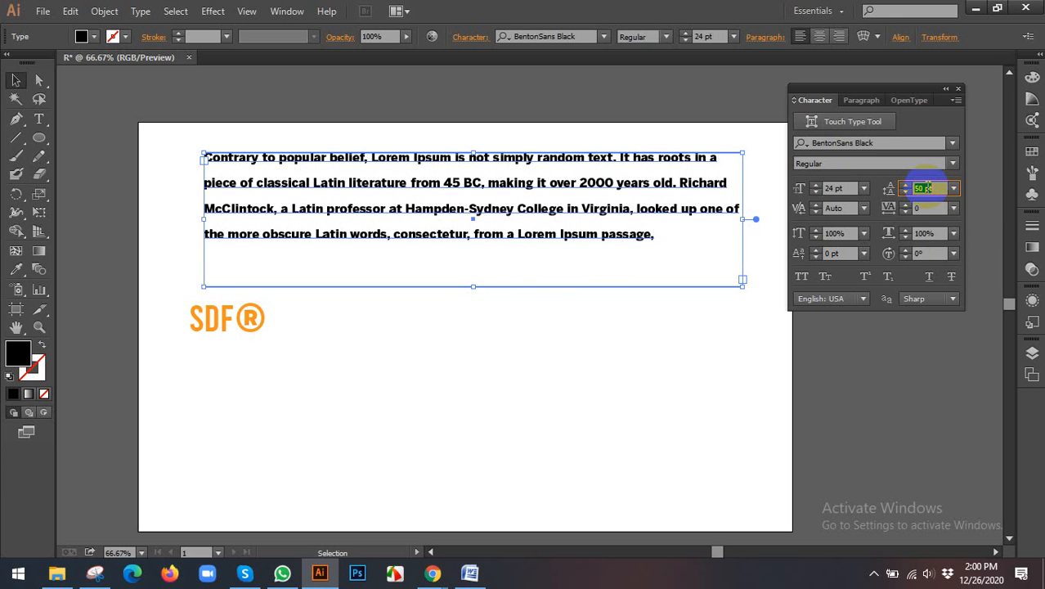
{"action": "left_click", "coordinate": [464, 323]}
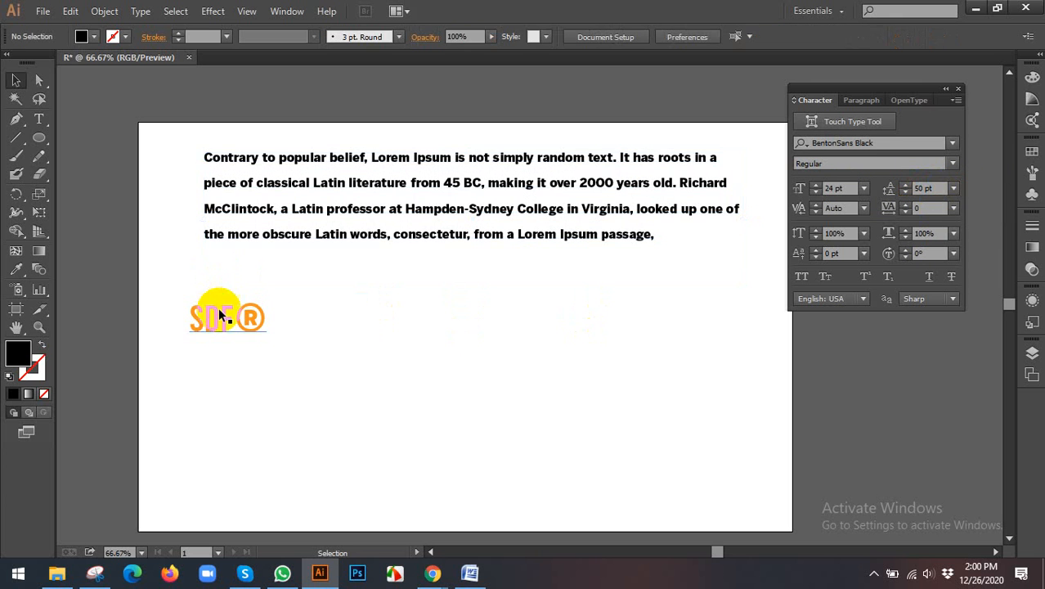
Step: Add the point text "DUSRASOFT" beneath the paragraph, scale it up to about 92.8 pt and place it right of the orange SDF® text
{"action": "left_click", "coordinate": [38, 119]}
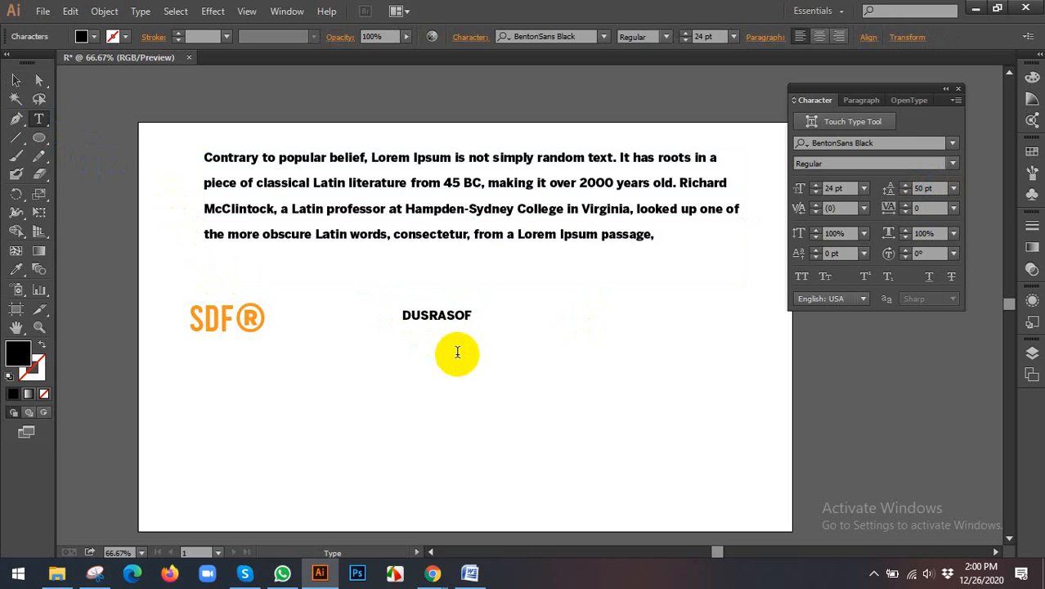
{"action": "left_click", "coordinate": [16, 80]}
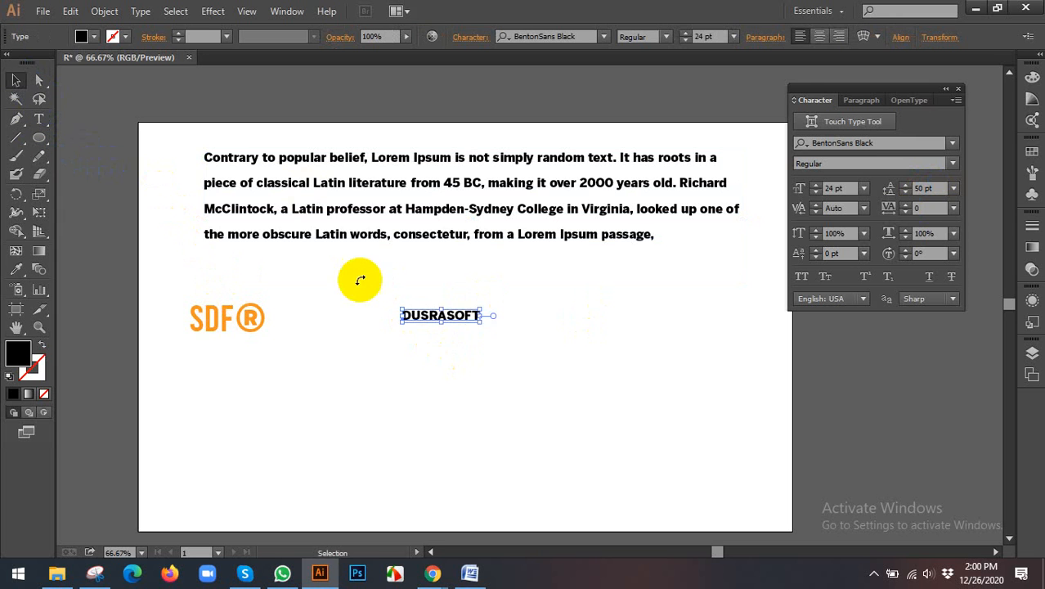
{"action": "left_click_drag", "start_coordinate": [481, 323], "coordinate": [588, 374]}
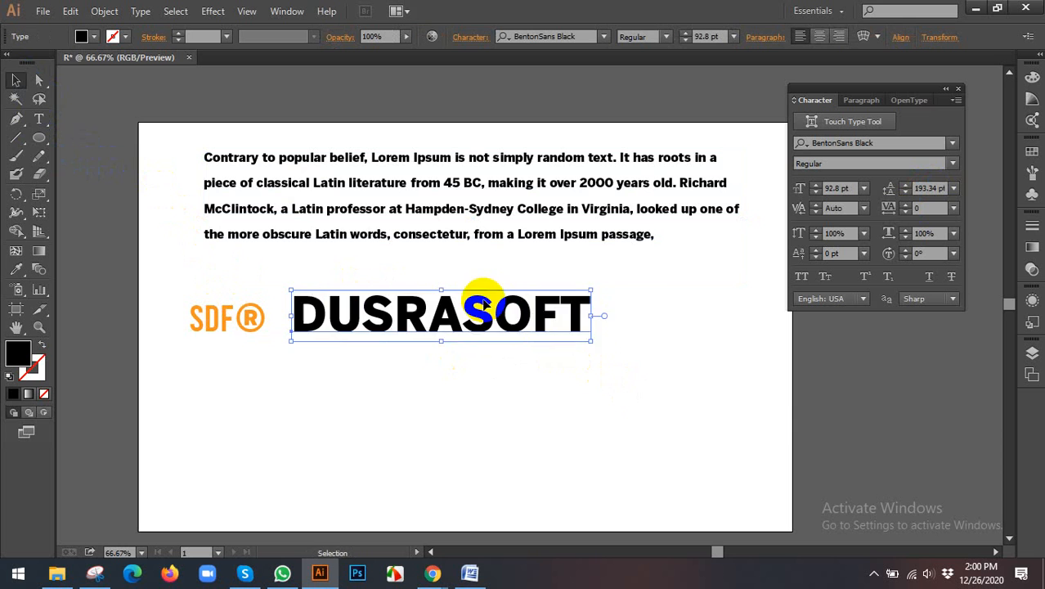
{"action": "left_click_drag", "start_coordinate": [478, 300], "coordinate": [544, 337]}
Step: Change the fill of the DUSRASOFT text to light blue
{"action": "left_click", "coordinate": [93, 37]}
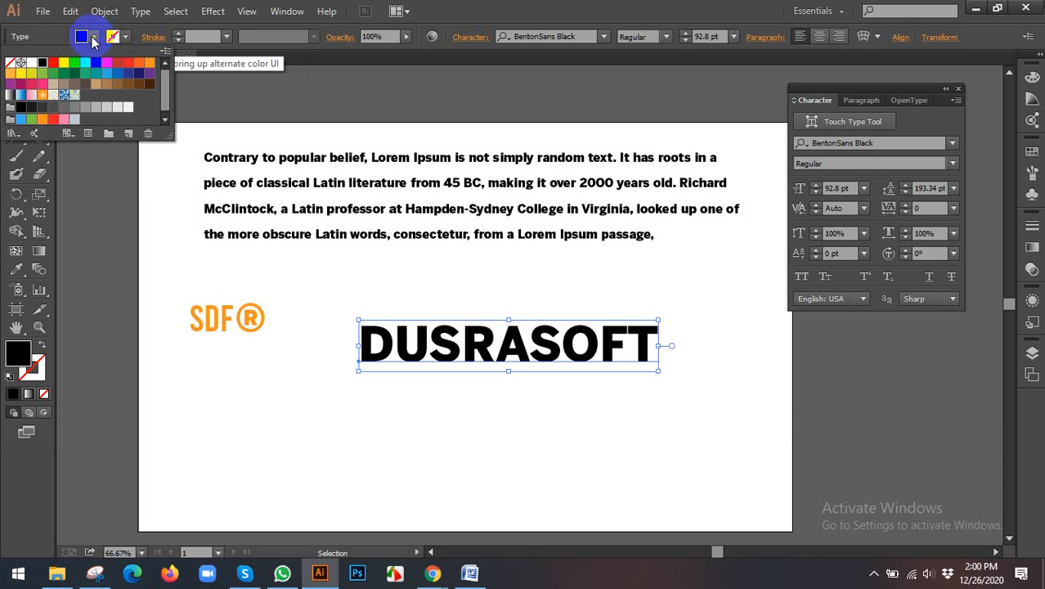
{"action": "left_click", "coordinate": [85, 63]}
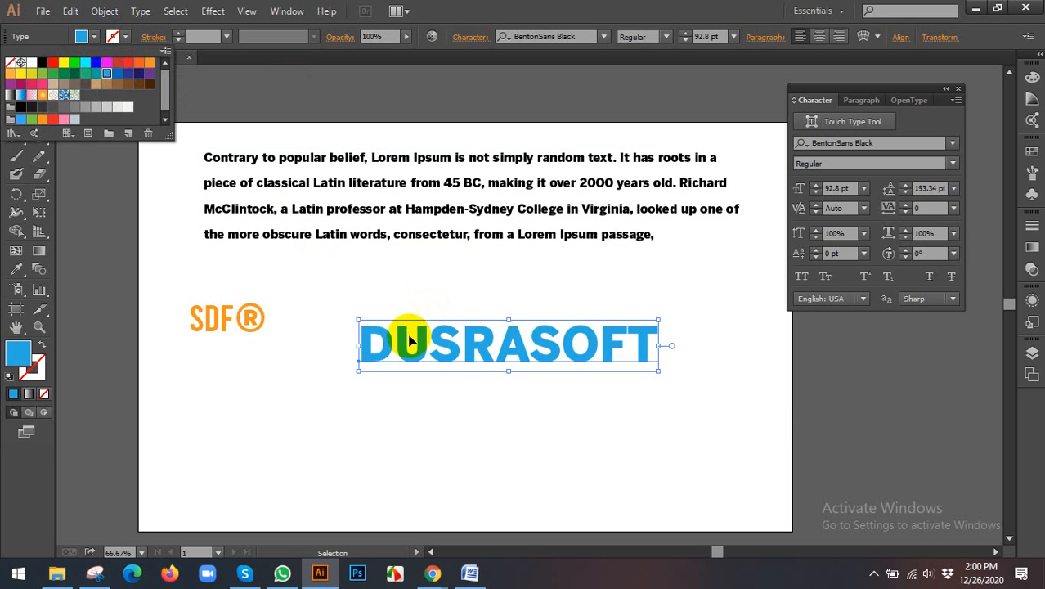
{"action": "left_click", "coordinate": [360, 385]}
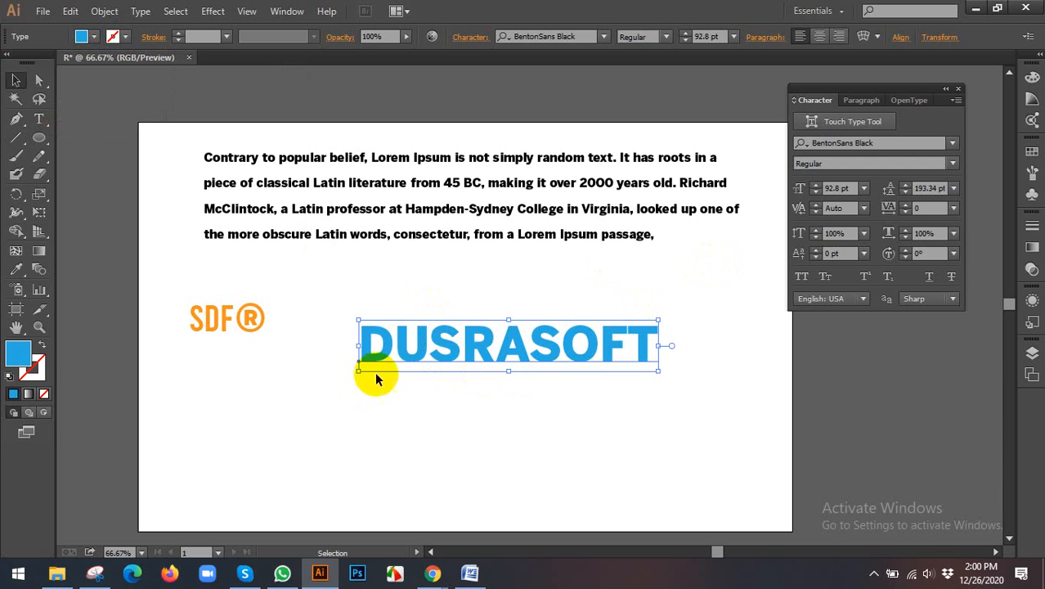
Step: Place the text cursor between the D and U of DUSRASOFT, remove the trial space there and set the kerning to 0
{"action": "double_click", "coordinate": [391, 334]}
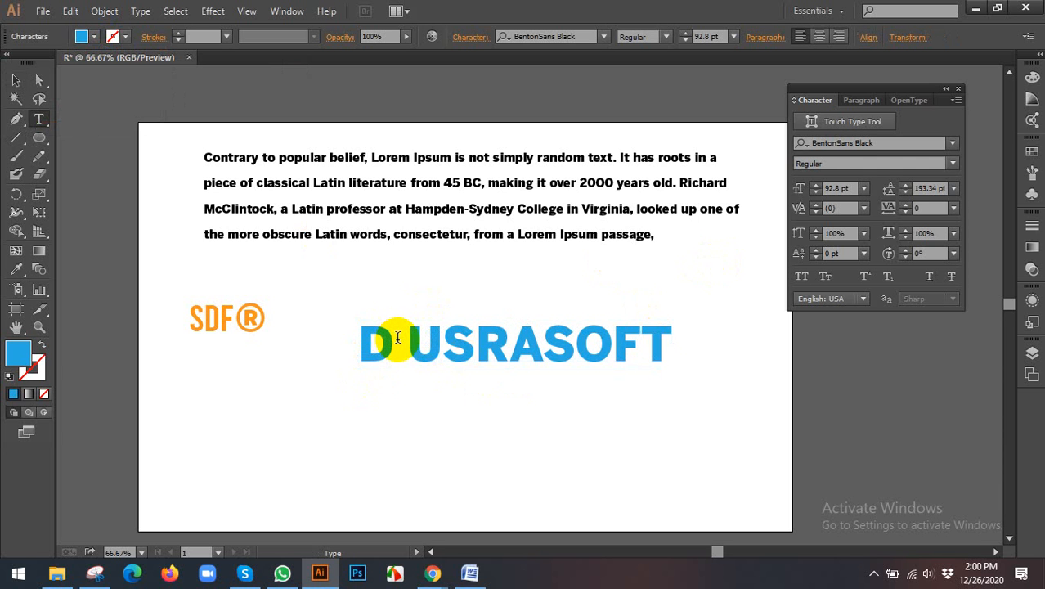
{"action": "key", "text": "BackSpace"}
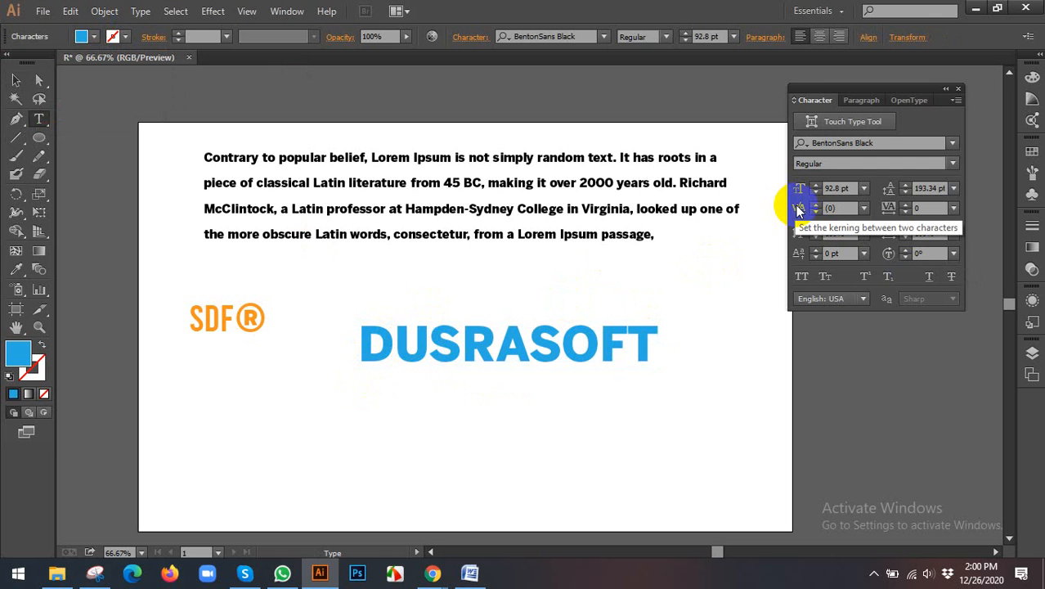
{"action": "left_click", "coordinate": [863, 208]}
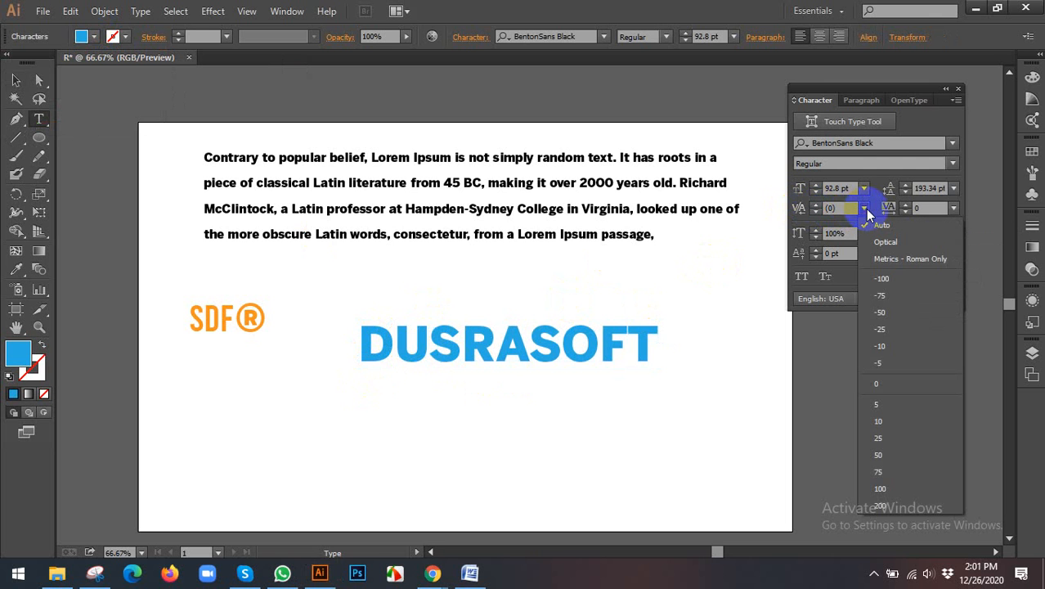
{"action": "left_click", "coordinate": [899, 384]}
Step: Try a space between the F and T of DUSRASOFT, remove it and increase that pair's kerning to 53
{"action": "left_click", "coordinate": [632, 331]}
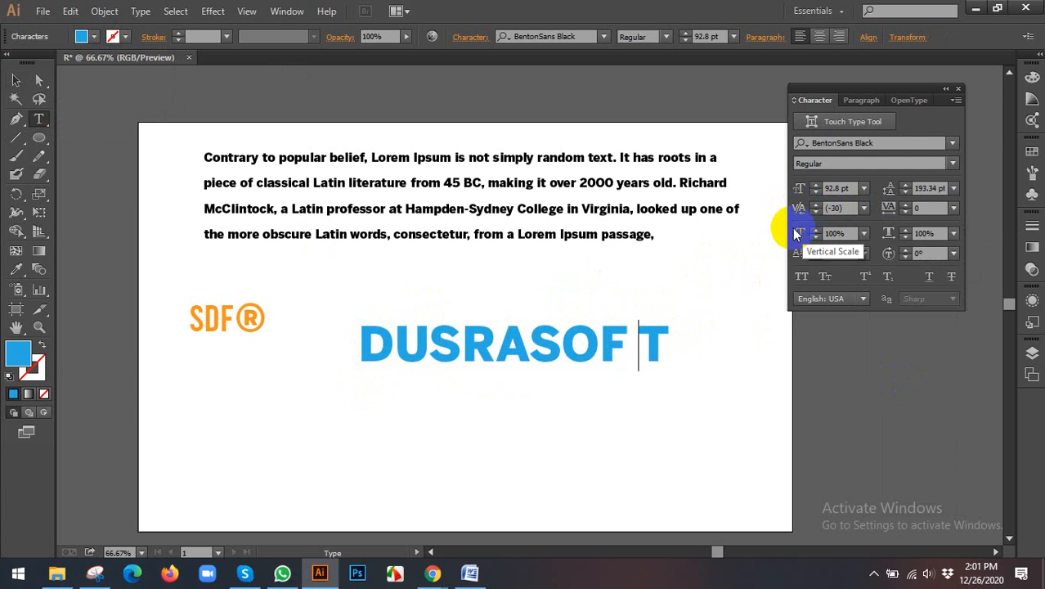
{"action": "key", "text": "BackSpace"}
{"action": "left_click", "coordinate": [827, 236]}
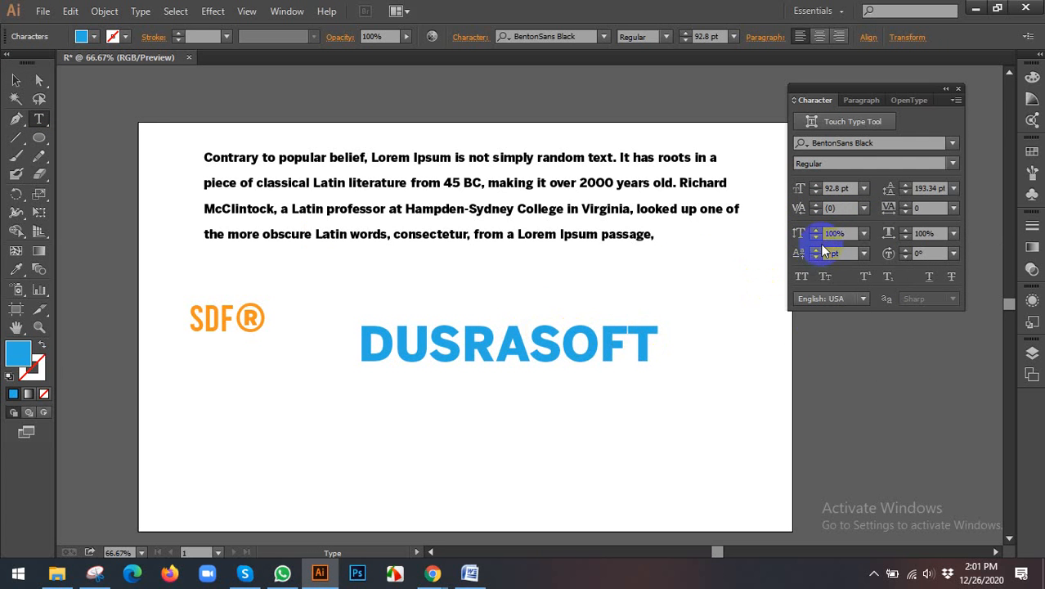
{"action": "left_click", "coordinate": [853, 209]}
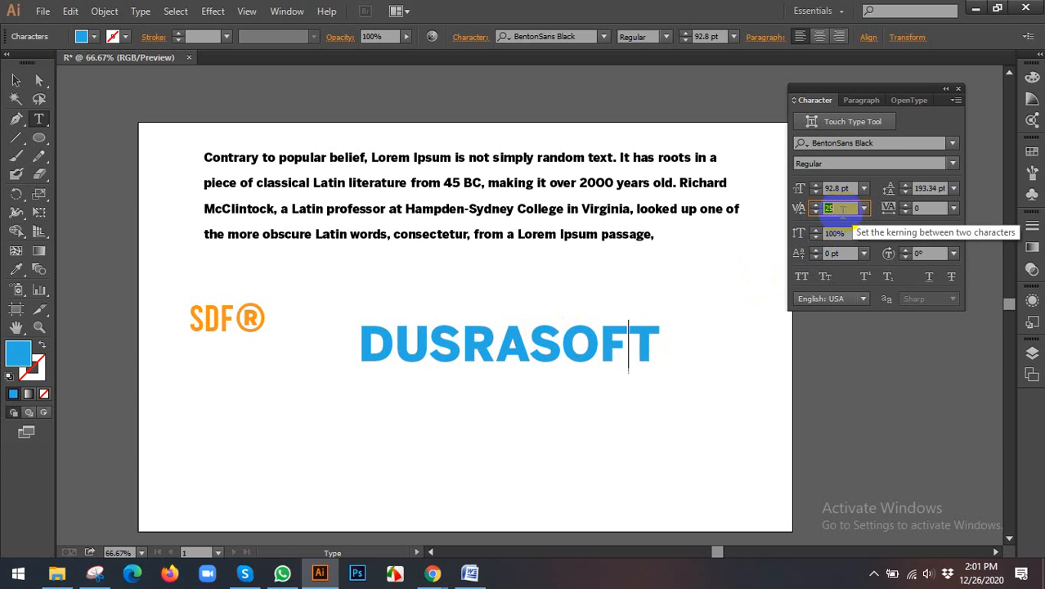
{"action": "key", "text": "Up"}
{"action": "key", "text": "Up"}
{"action": "key", "text": "Up"}
{"action": "key", "text": "Up"}
{"action": "key", "text": "Up"}
{"action": "key", "text": "Up"}
{"action": "key", "text": "Up"}
{"action": "key", "text": "Up"}
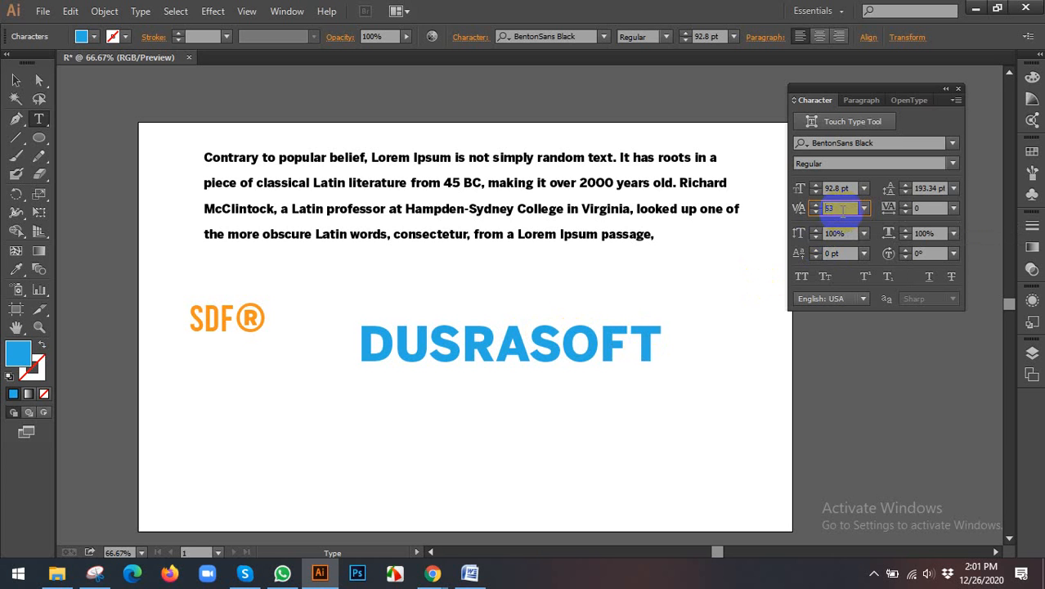
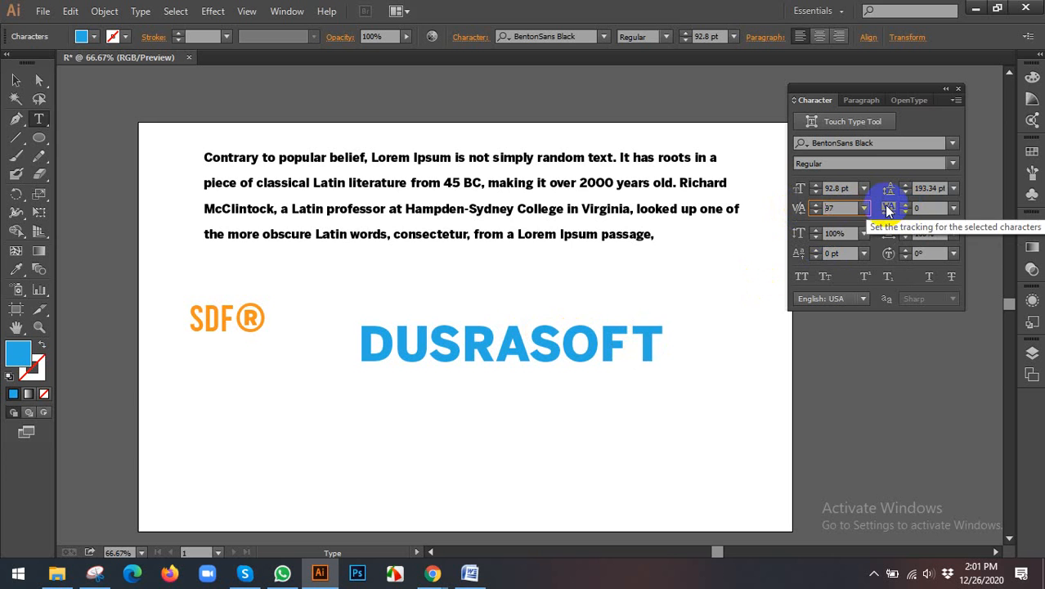
Step: Set the tracking of the DUSRASOFT text to 200, stretch it to a horizontal scale of 122.77% and move it back within the artboard
{"action": "left_click", "coordinate": [16, 80]}
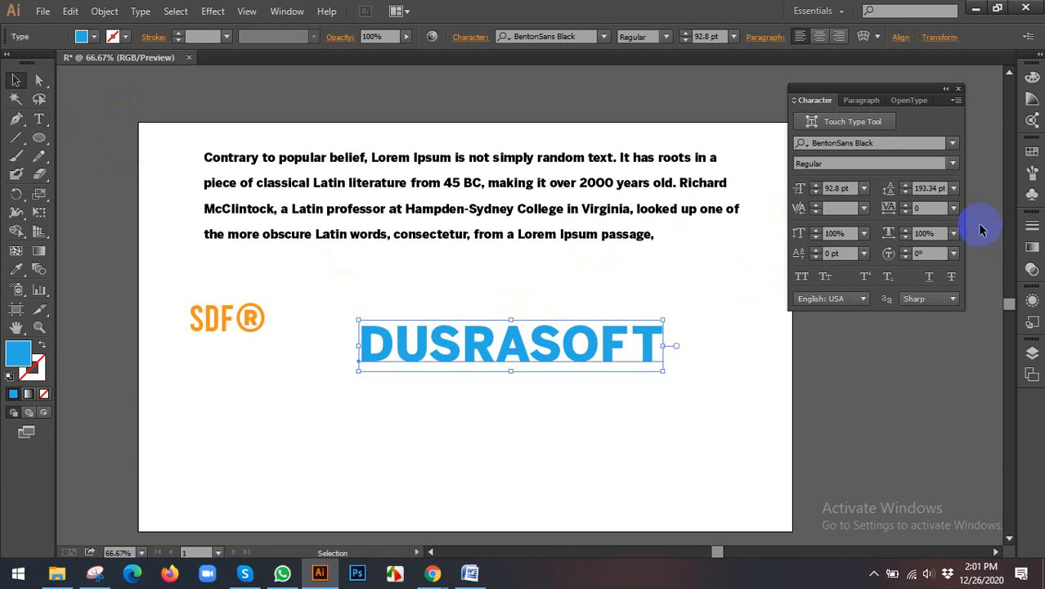
{"action": "left_click", "coordinate": [954, 208]}
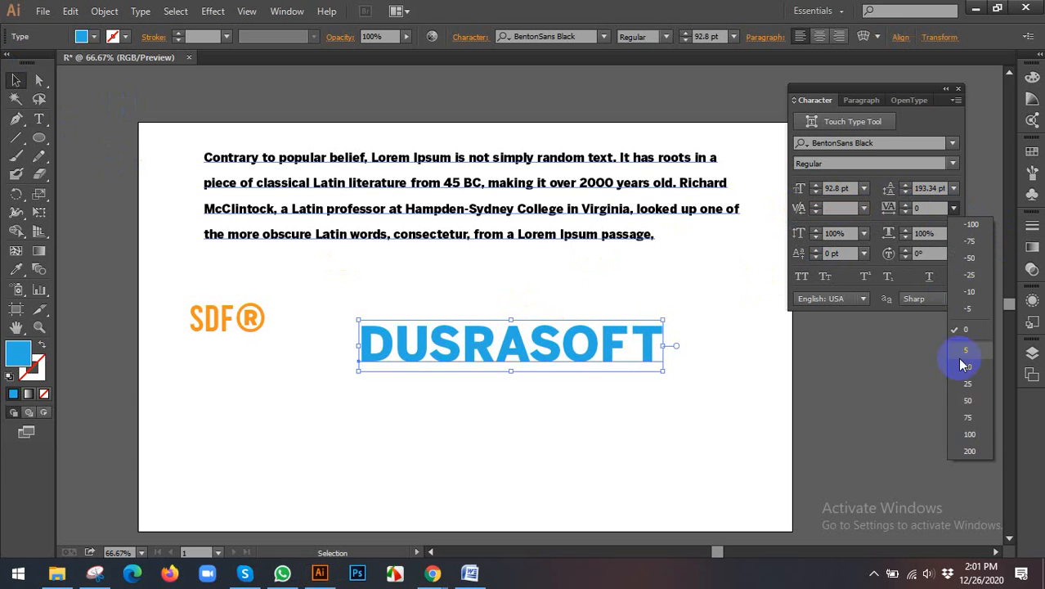
{"action": "left_click", "coordinate": [972, 451]}
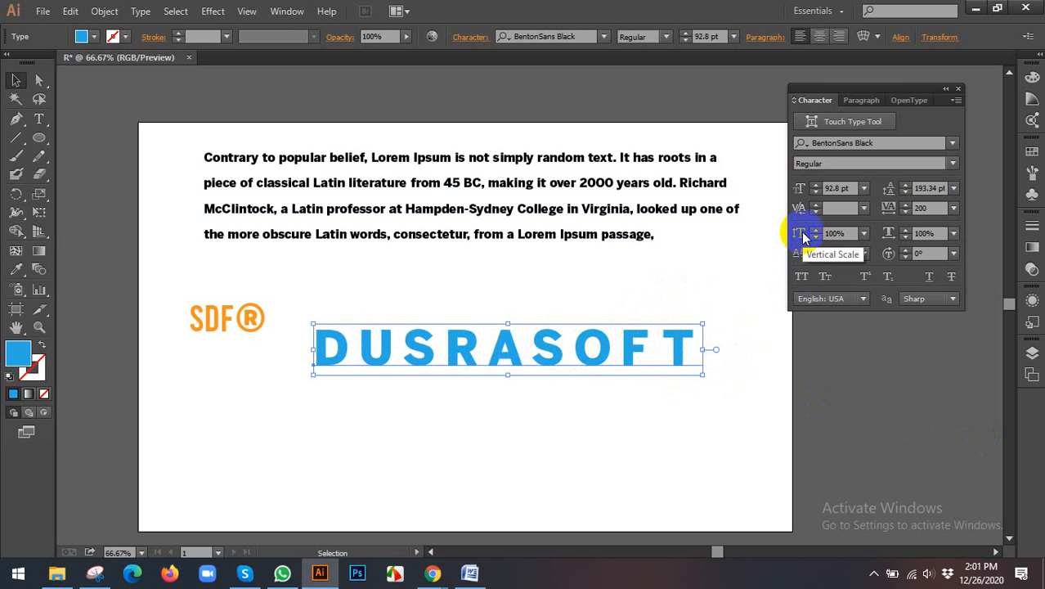
{"action": "left_click_drag", "start_coordinate": [703, 350], "coordinate": [790, 350]}
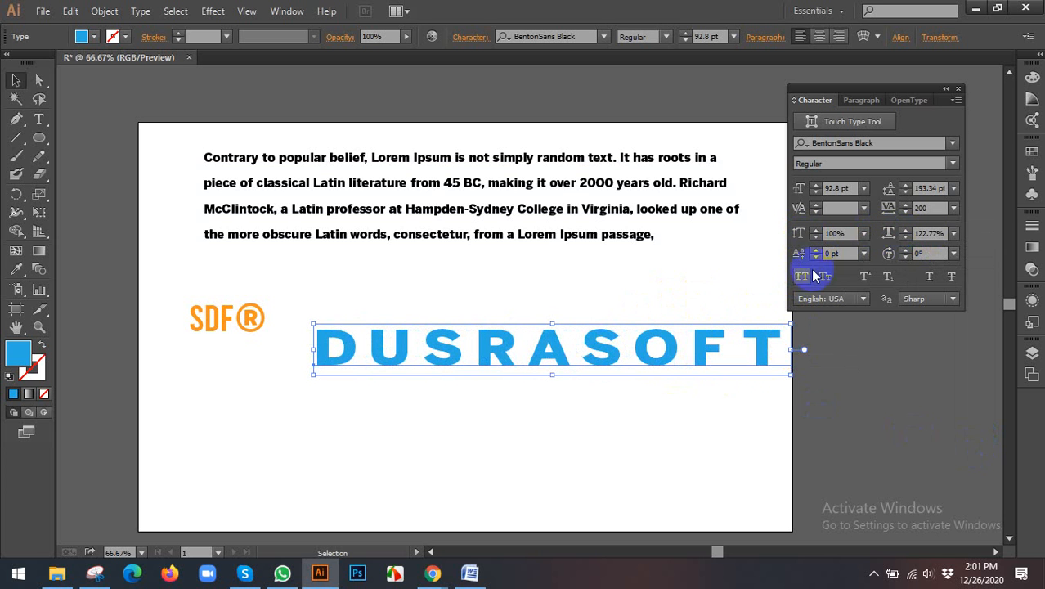
{"action": "left_click_drag", "start_coordinate": [675, 327], "coordinate": [634, 322]}
Step: Move the orange SDF® text to just below the DUSRASOFT text
{"action": "left_click_drag", "start_coordinate": [241, 324], "coordinate": [413, 483]}
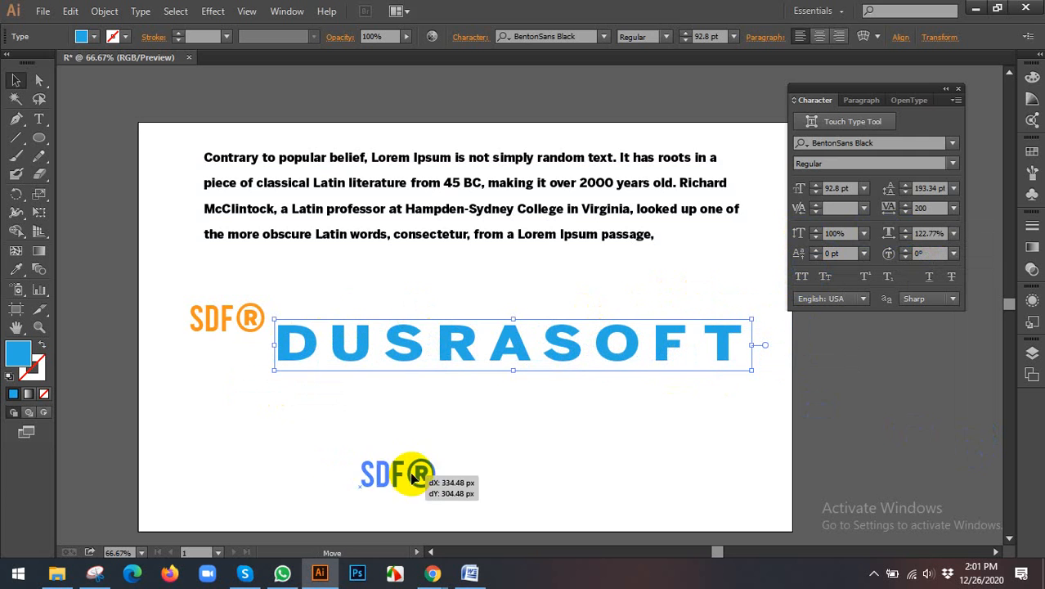
{"action": "scroll", "coordinate": [484, 396], "scroll_direction": "down", "scroll_amount": 2}
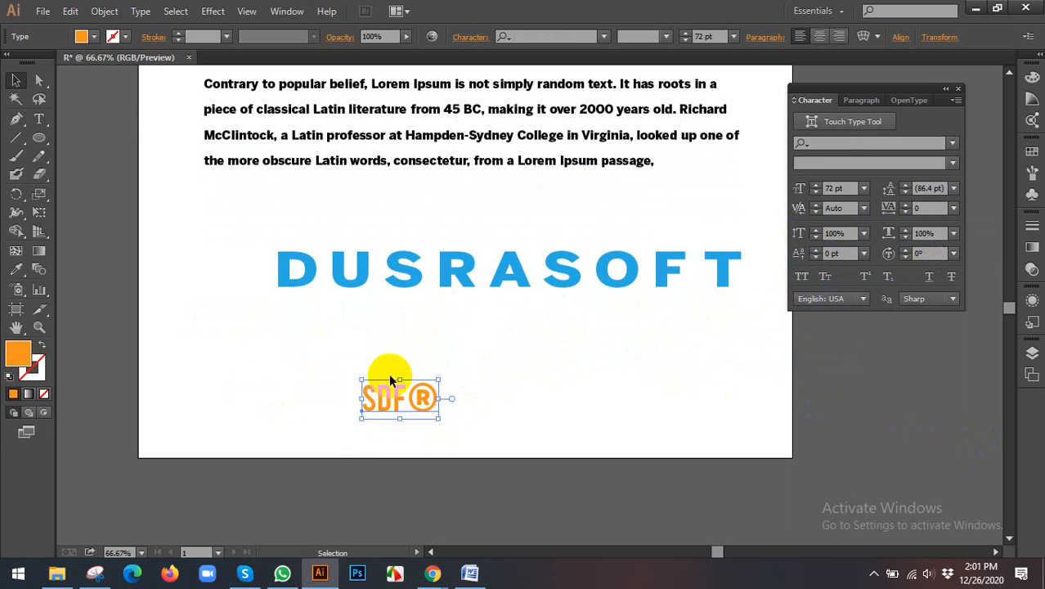
{"action": "left_click_drag", "start_coordinate": [426, 392], "coordinate": [460, 347]}
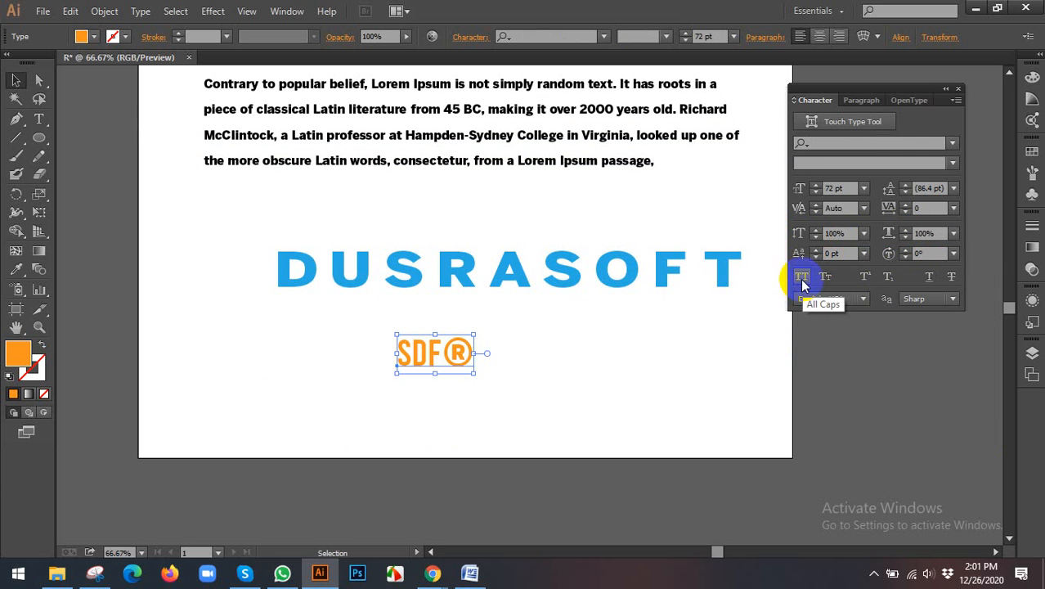
Step: Try All Caps on the SDF® text, try All Caps and Small Caps on the paragraph, and restore the paragraph's normal case
{"action": "left_click", "coordinate": [803, 279]}
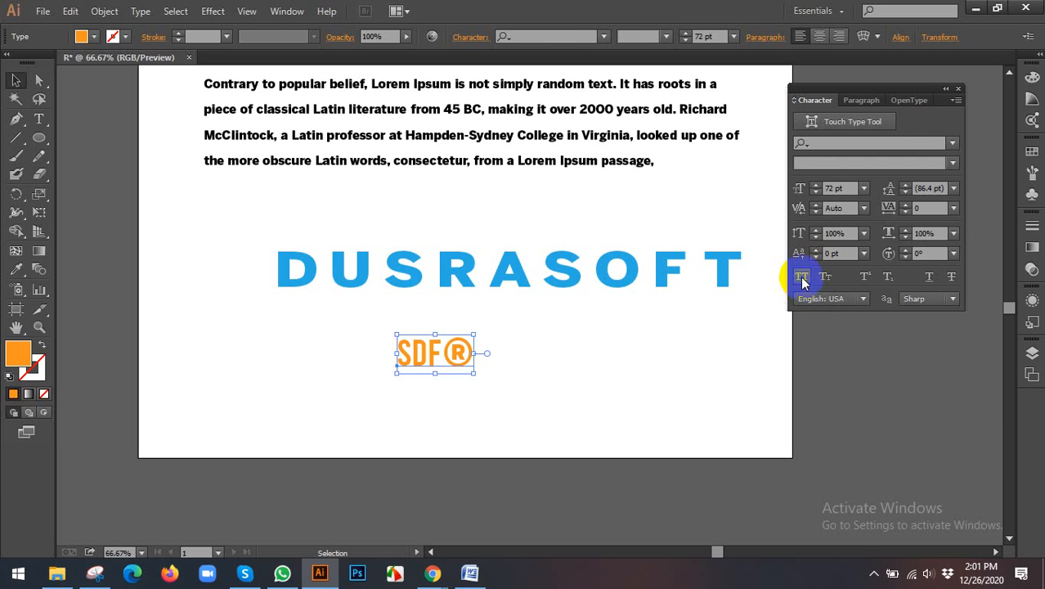
{"action": "left_click", "coordinate": [536, 136]}
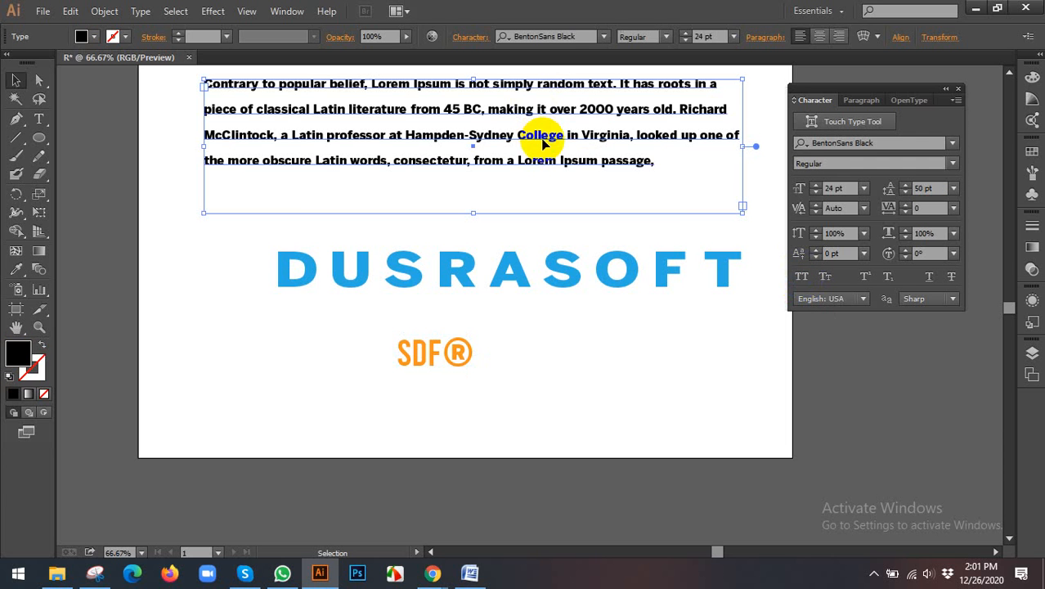
{"action": "left_click", "coordinate": [802, 279]}
{"action": "scroll", "coordinate": [655, 233], "scroll_direction": "up", "scroll_amount": 1}
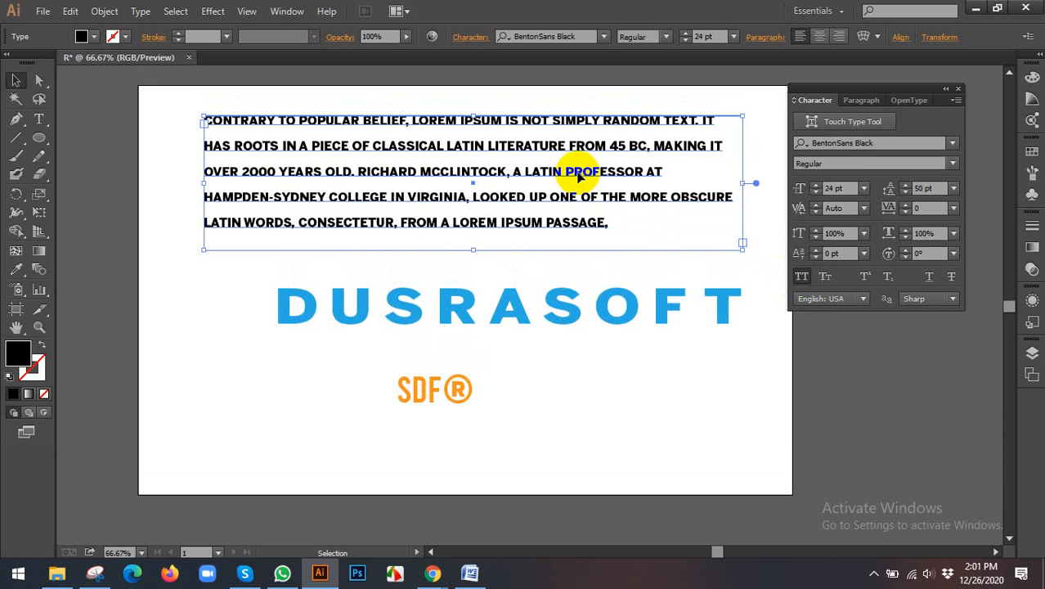
{"action": "left_click", "coordinate": [826, 278]}
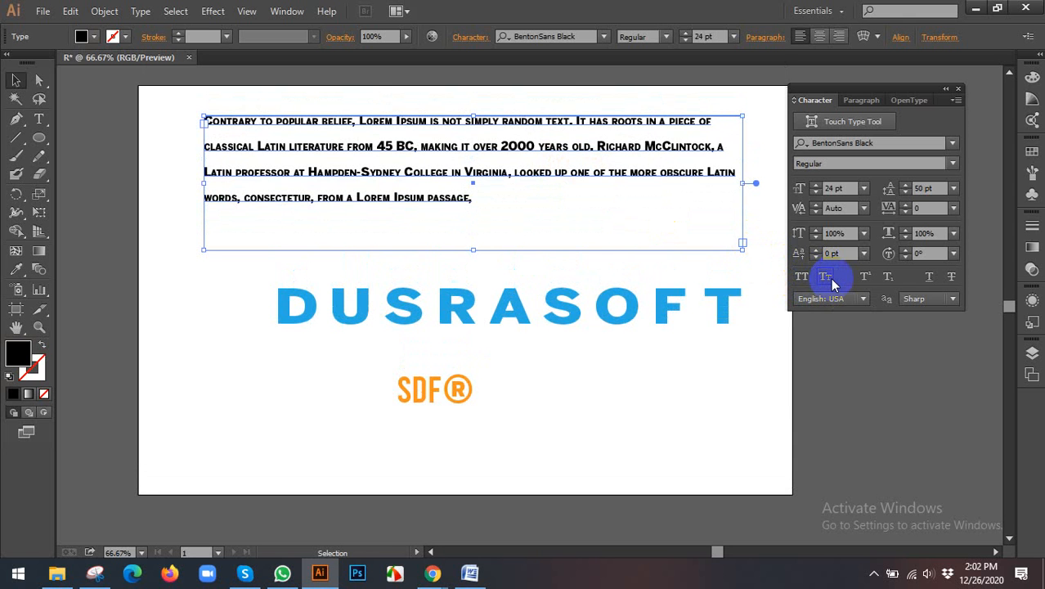
{"action": "left_click", "coordinate": [823, 277]}
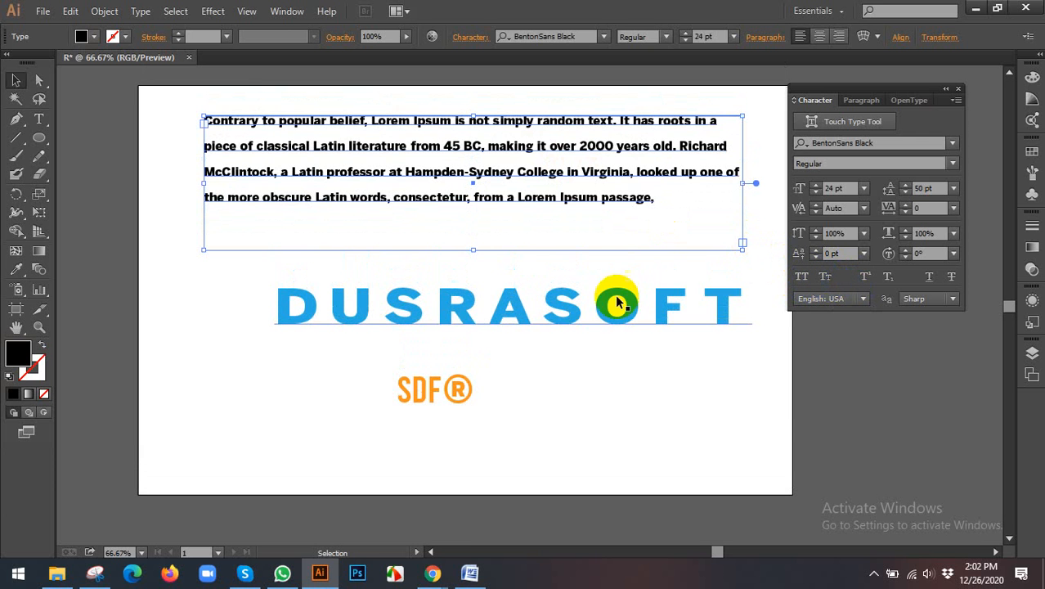
Step: Try Superscript and Subscript on the ® character of the SDF® text and return it to normal
{"action": "left_click", "coordinate": [455, 391]}
{"action": "double_click", "coordinate": [455, 391]}
{"action": "left_click_drag", "start_coordinate": [446, 389], "coordinate": [502, 385]}
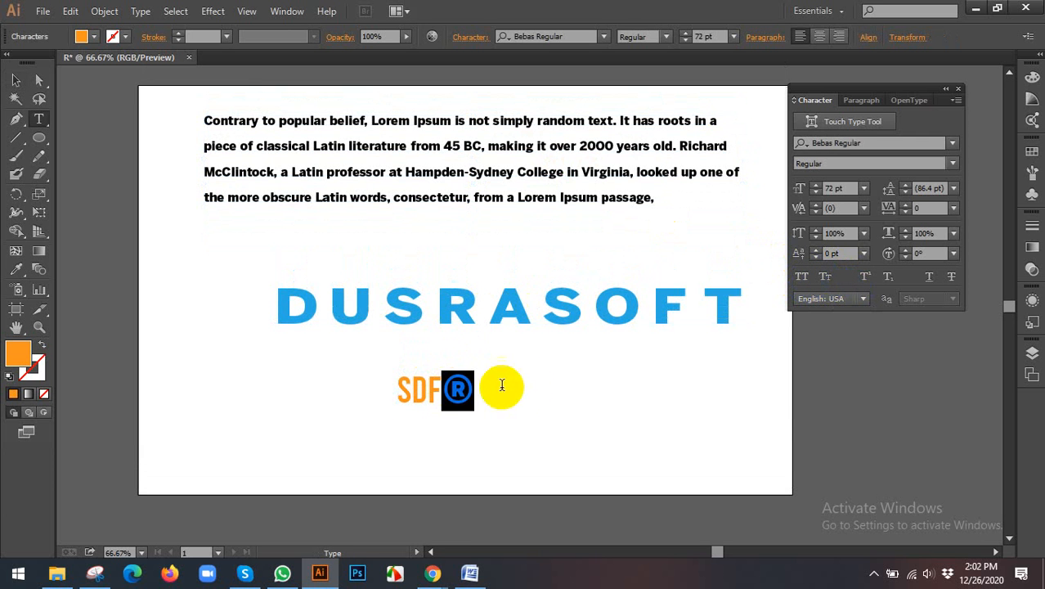
{"action": "left_click", "coordinate": [874, 279]}
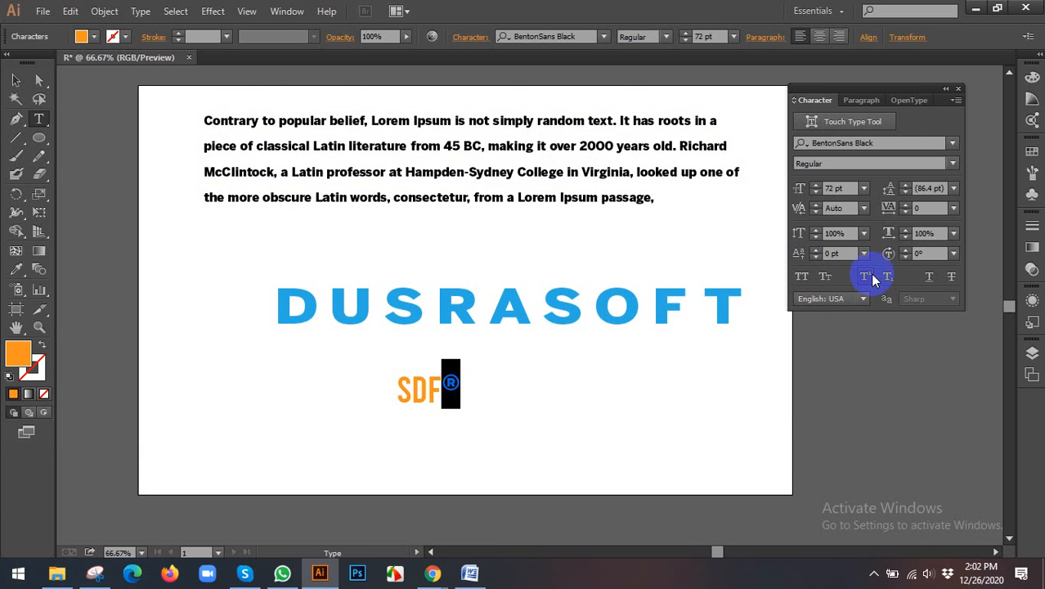
{"action": "left_click", "coordinate": [889, 277]}
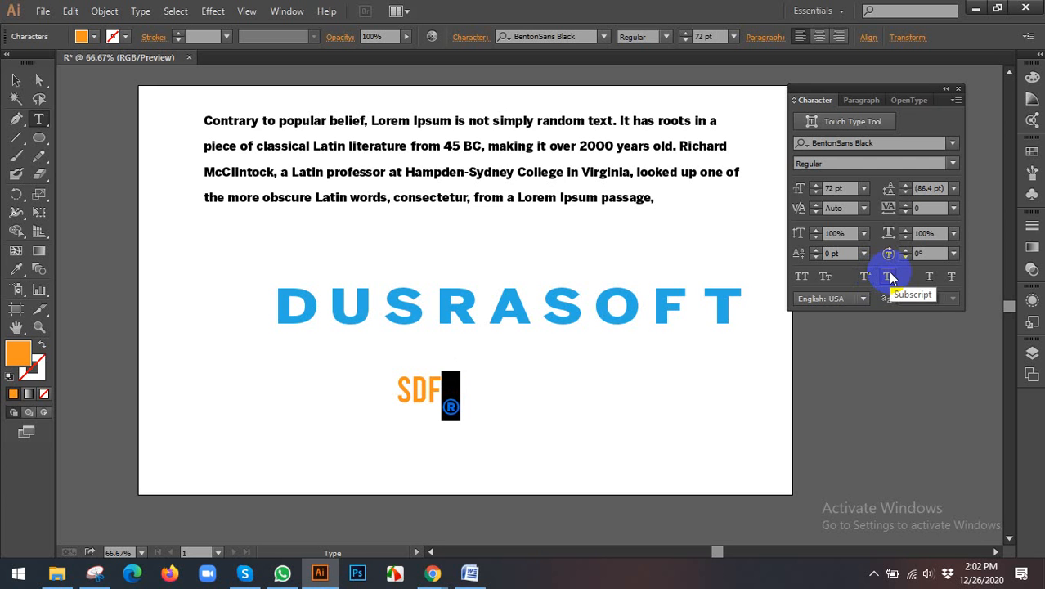
{"action": "left_click", "coordinate": [888, 275]}
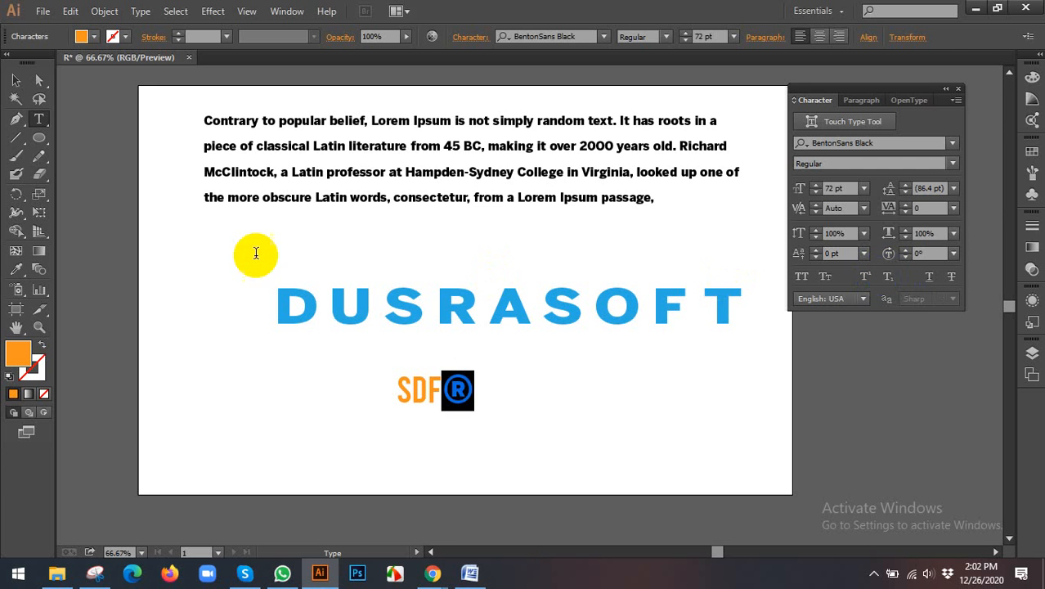
Step: Apply Underline and Strikethrough to the DUSRASOFT text and move it up and left, beneath the paragraph
{"action": "left_click", "coordinate": [15, 79]}
{"action": "left_click", "coordinate": [510, 301]}
{"action": "left_click", "coordinate": [930, 276]}
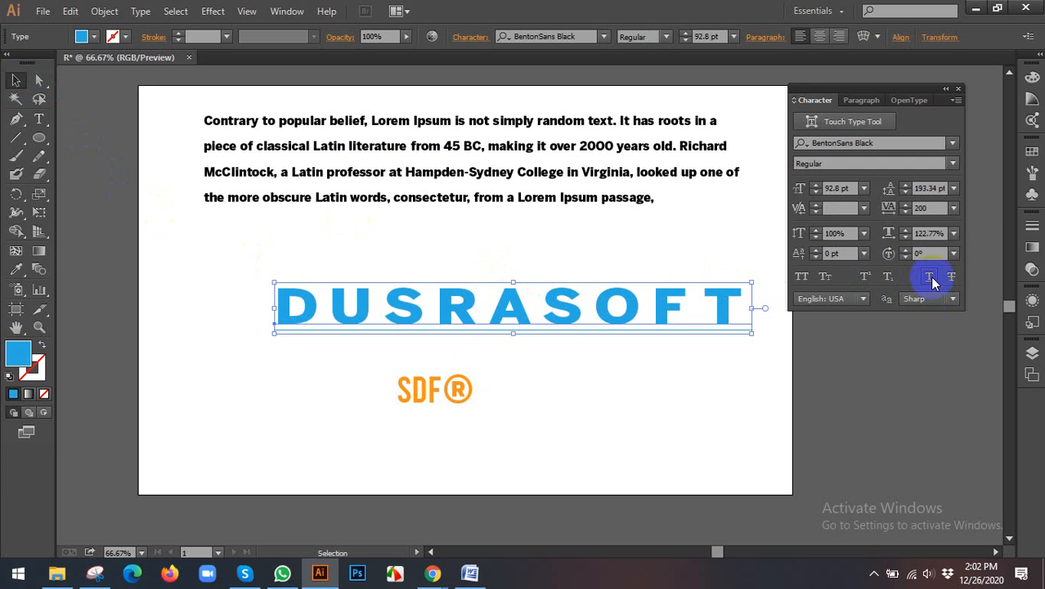
{"action": "left_click_drag", "start_coordinate": [613, 310], "coordinate": [520, 289]}
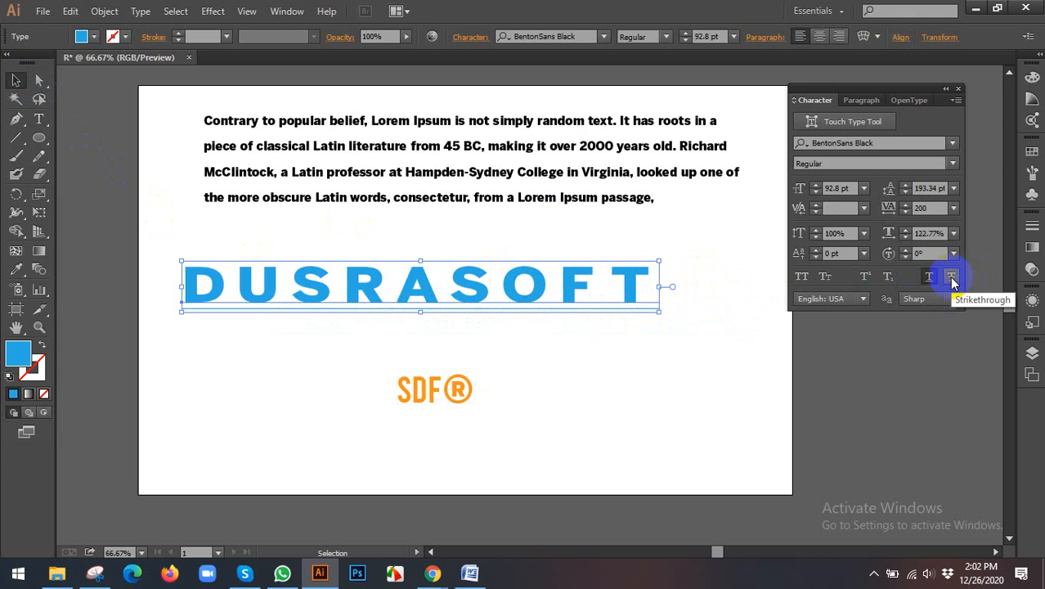
{"action": "left_click", "coordinate": [952, 278]}
{"action": "left_click", "coordinate": [649, 434]}
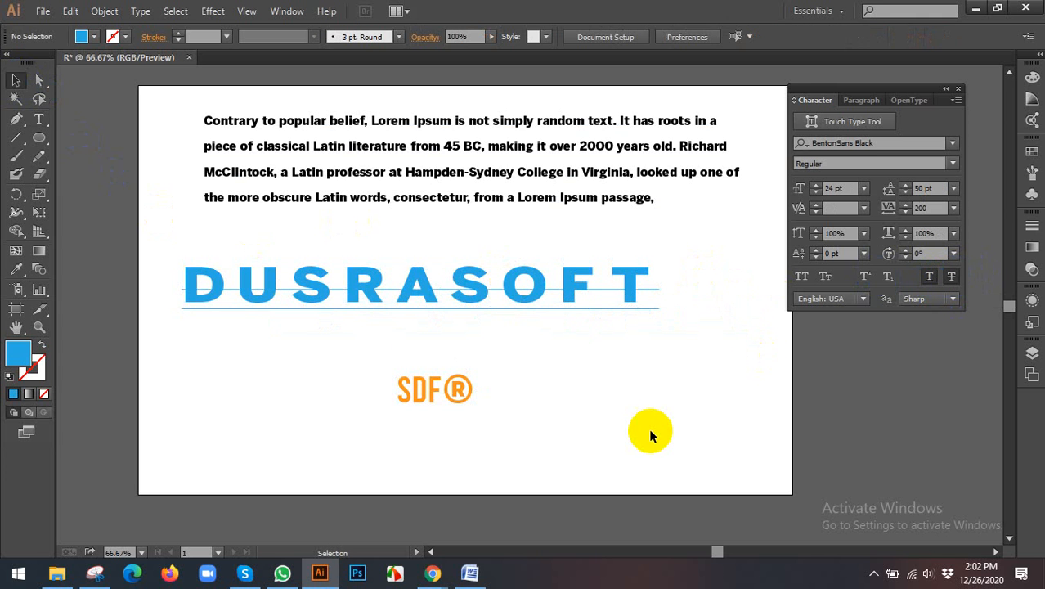
Step: Delete the paragraph, the DUSRASOFT text and the SDF® text from the artboard
{"action": "scroll", "coordinate": [327, 262], "scroll_direction": "up", "scroll_amount": 4}
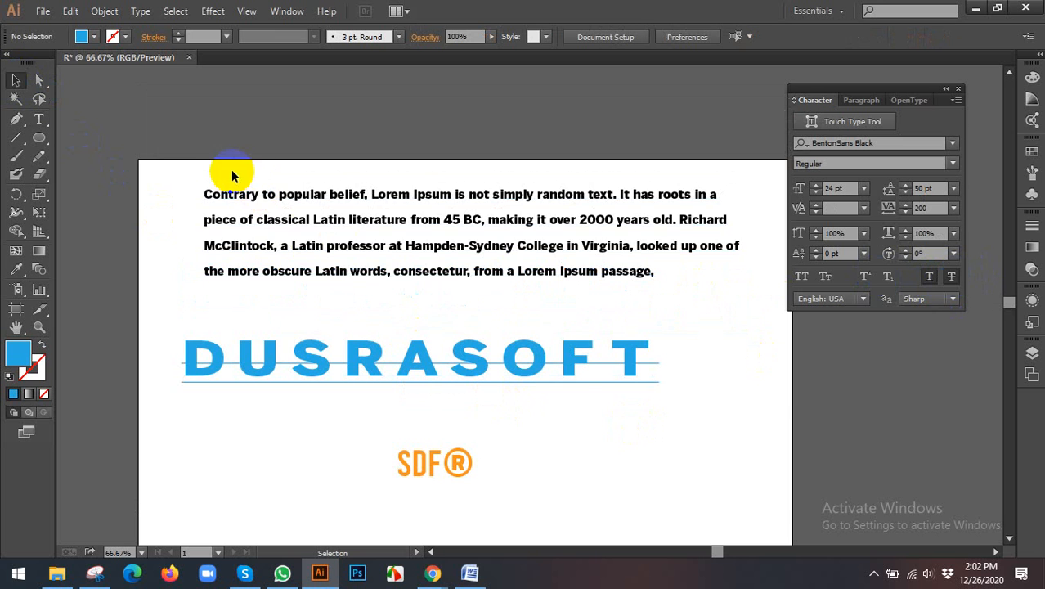
{"action": "scroll", "coordinate": [204, 170], "scroll_direction": "down", "scroll_amount": 1}
{"action": "left_click_drag", "start_coordinate": [166, 143], "coordinate": [551, 481]}
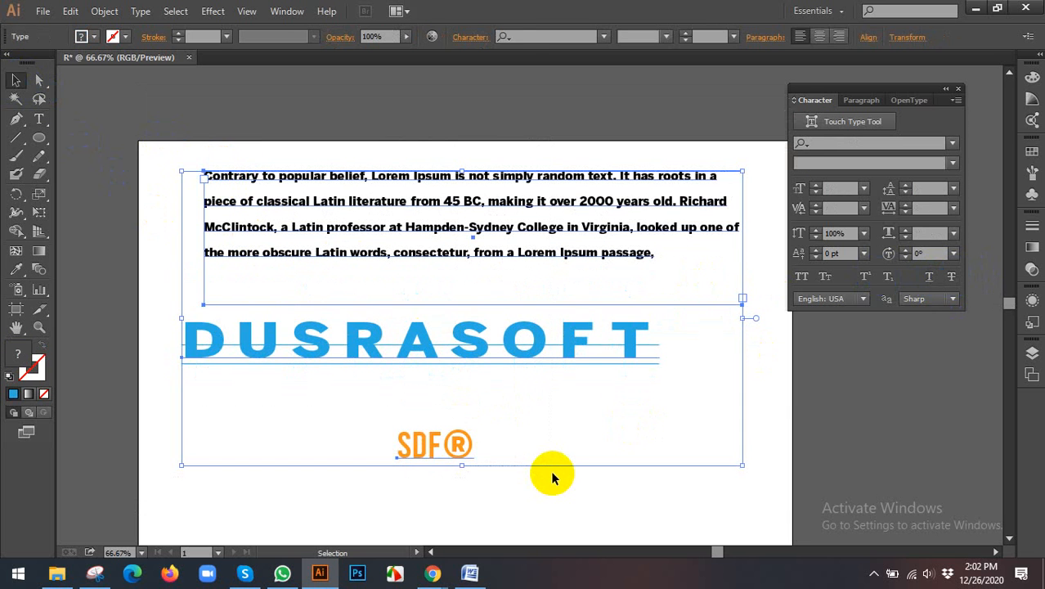
{"action": "key", "text": "Delete"}
{"action": "scroll", "coordinate": [543, 469], "scroll_direction": "down", "scroll_amount": 3}
Step: Switch to Chrome and look through the "bd govt logo" image results and related images for circular seals with curved lettering
{"action": "left_click", "coordinate": [431, 575]}
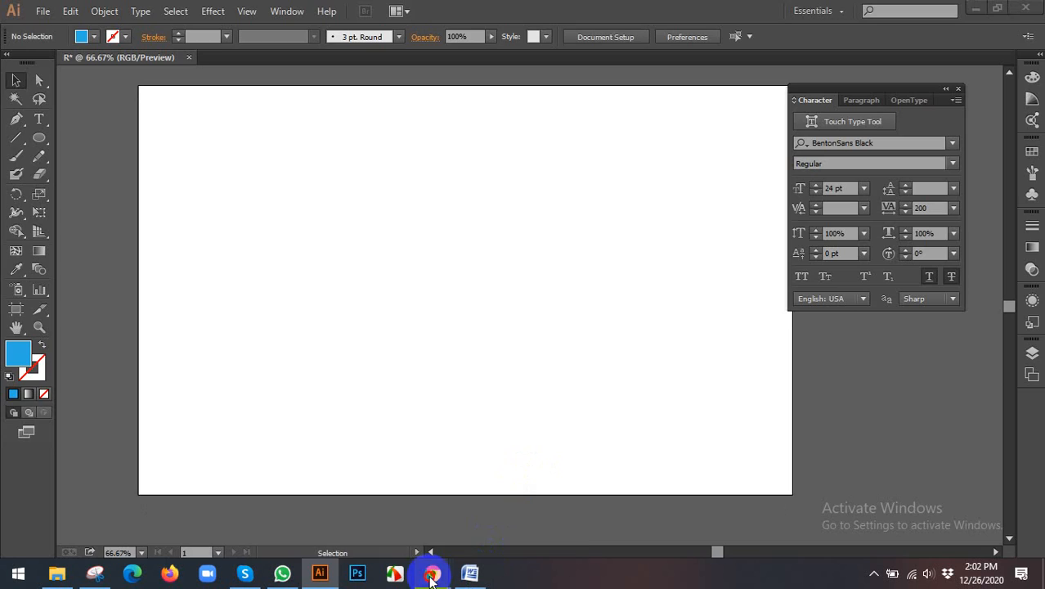
{"action": "left_click", "coordinate": [411, 500]}
{"action": "left_click", "coordinate": [654, 9]}
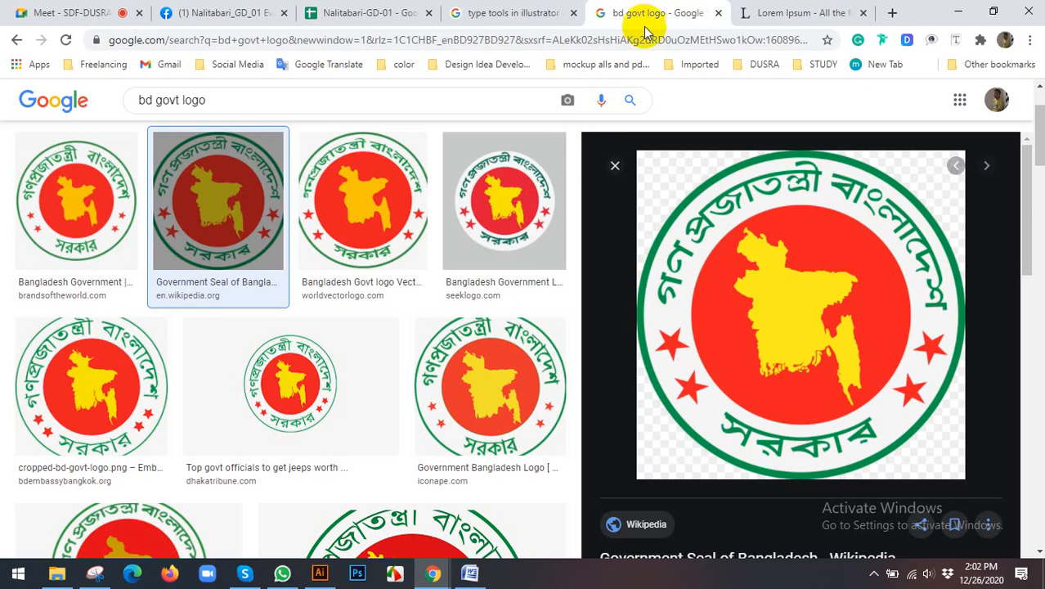
{"action": "scroll", "coordinate": [360, 270], "scroll_direction": "down", "scroll_amount": 4}
{"action": "scroll", "coordinate": [889, 259], "scroll_direction": "down", "scroll_amount": 3}
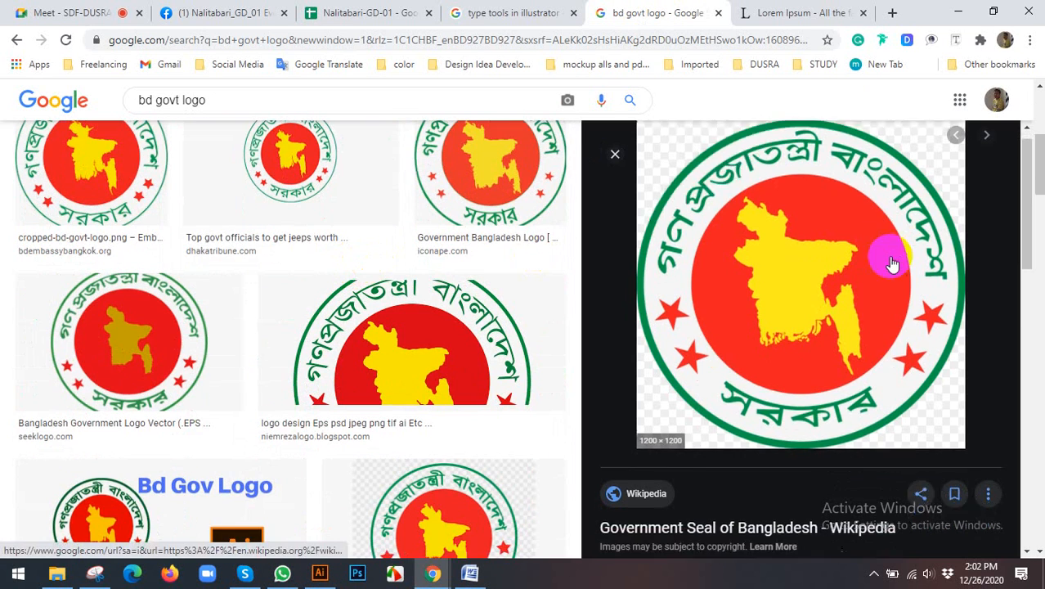
{"action": "scroll", "coordinate": [882, 245], "scroll_direction": "up", "scroll_amount": 3}
{"action": "scroll", "coordinate": [372, 298], "scroll_direction": "down", "scroll_amount": 4}
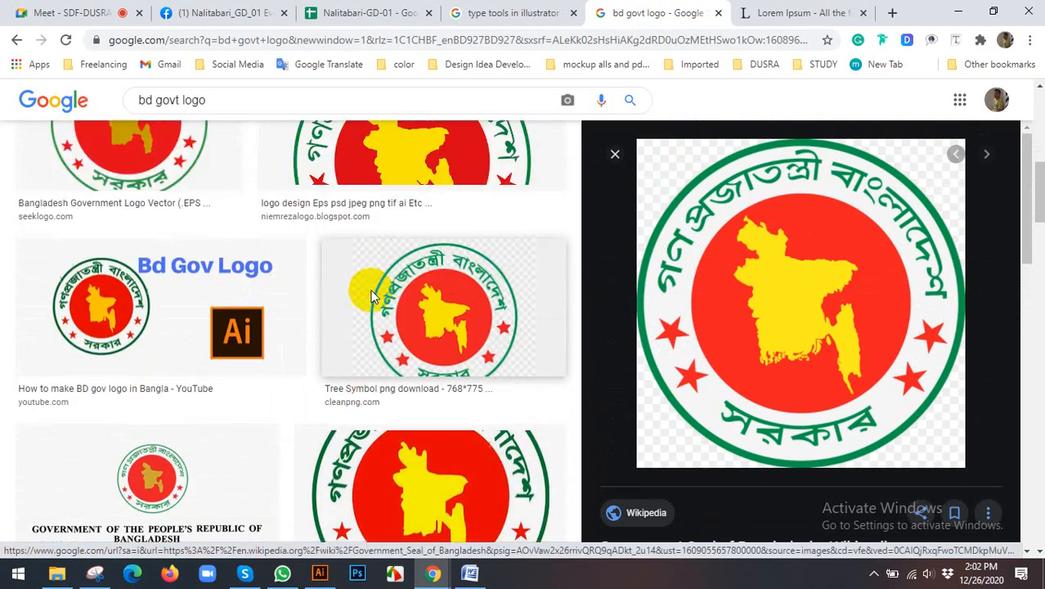
{"action": "scroll", "coordinate": [373, 294], "scroll_direction": "up", "scroll_amount": 4}
{"action": "scroll", "coordinate": [858, 287], "scroll_direction": "down", "scroll_amount": 4}
{"action": "scroll", "coordinate": [856, 293], "scroll_direction": "down", "scroll_amount": 3}
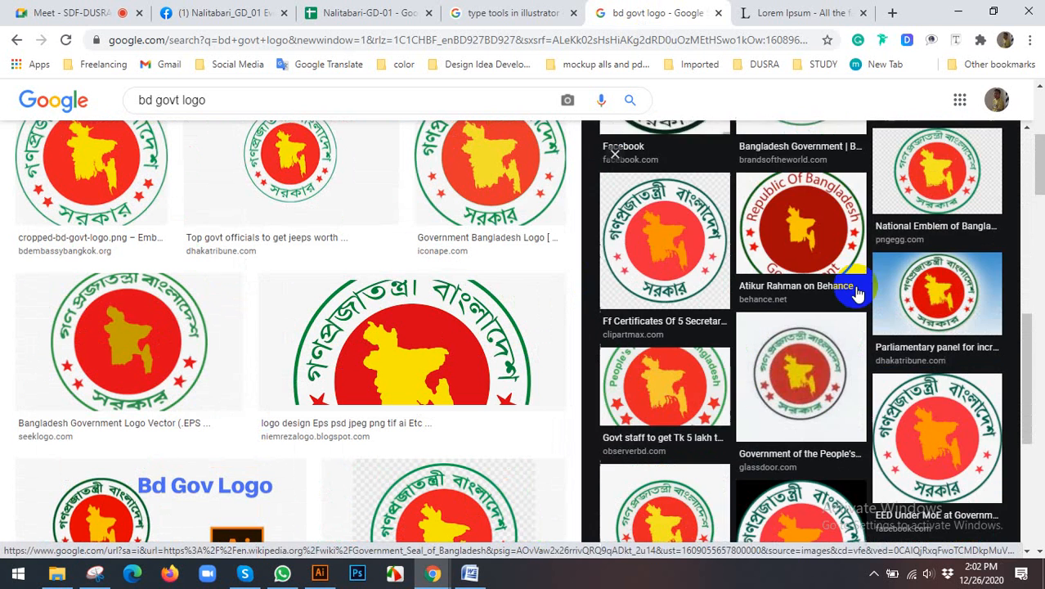
{"action": "scroll", "coordinate": [856, 293], "scroll_direction": "down", "scroll_amount": 4}
{"action": "scroll", "coordinate": [857, 292], "scroll_direction": "up", "scroll_amount": 4}
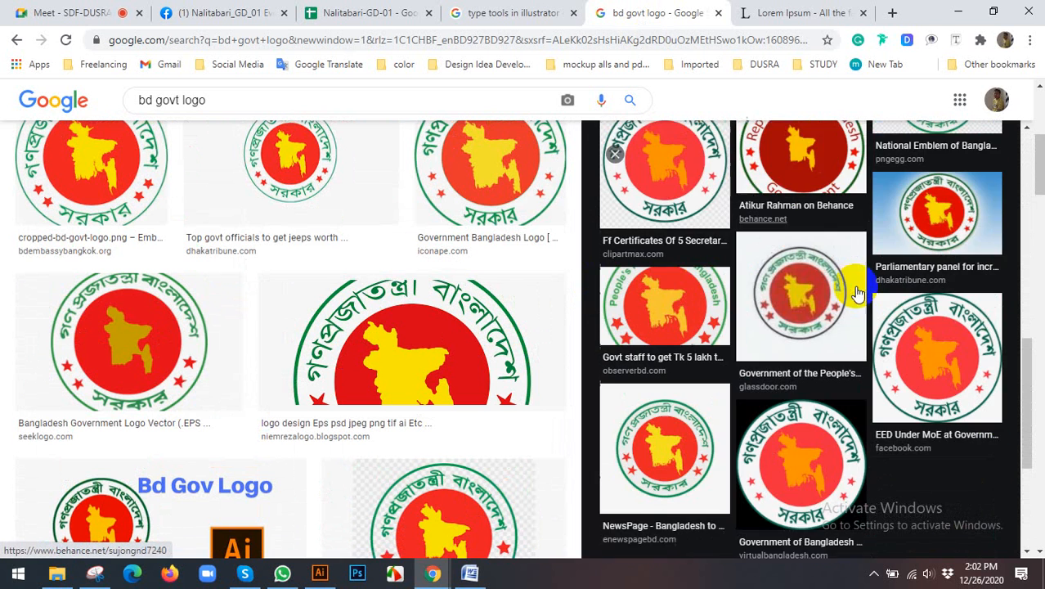
Step: Preview the related observerbd.com seal with English lettering and compare its curved text with the other logo results
{"action": "left_click", "coordinate": [683, 303]}
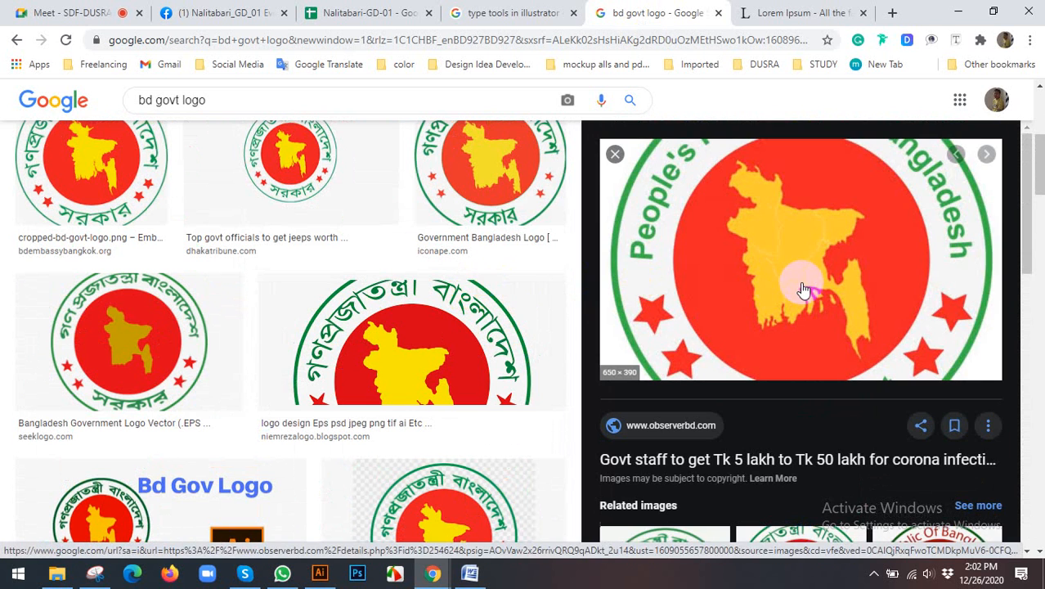
{"action": "scroll", "coordinate": [802, 282], "scroll_direction": "down", "scroll_amount": 1}
{"action": "scroll", "coordinate": [806, 290], "scroll_direction": "up", "scroll_amount": 1}
{"action": "scroll", "coordinate": [806, 290], "scroll_direction": "up", "scroll_amount": 1}
{"action": "scroll", "coordinate": [316, 315], "scroll_direction": "down", "scroll_amount": 5}
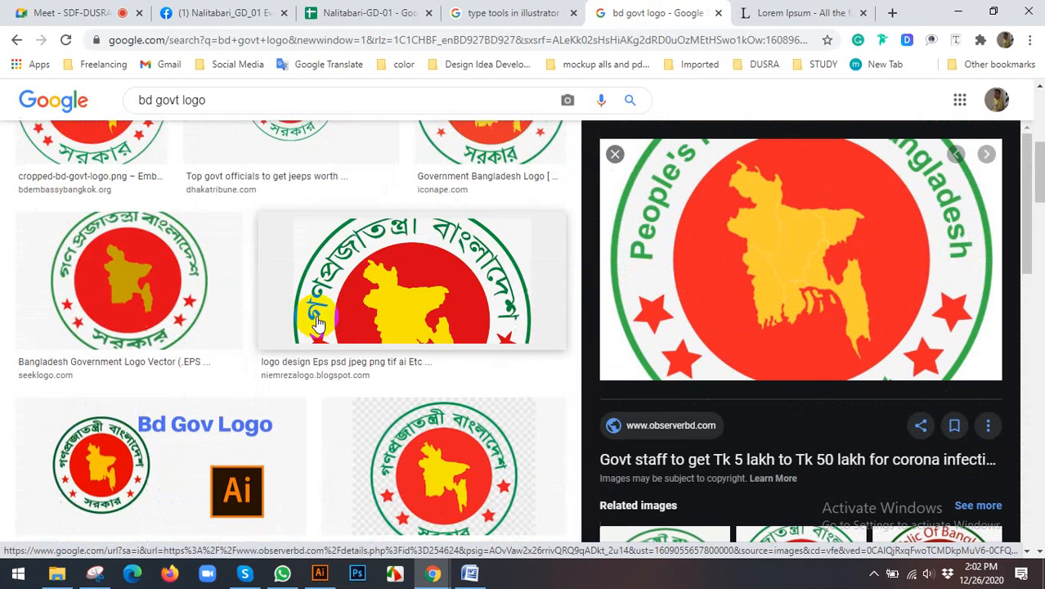
{"action": "scroll", "coordinate": [316, 315], "scroll_direction": "down", "scroll_amount": 3}
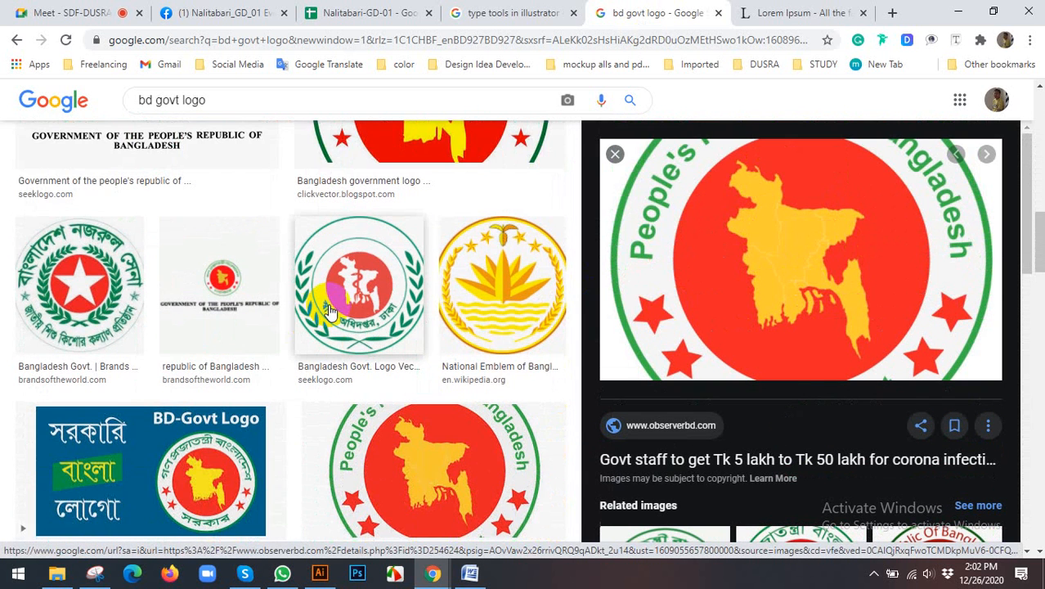
{"action": "scroll", "coordinate": [377, 304], "scroll_direction": "down", "scroll_amount": 3}
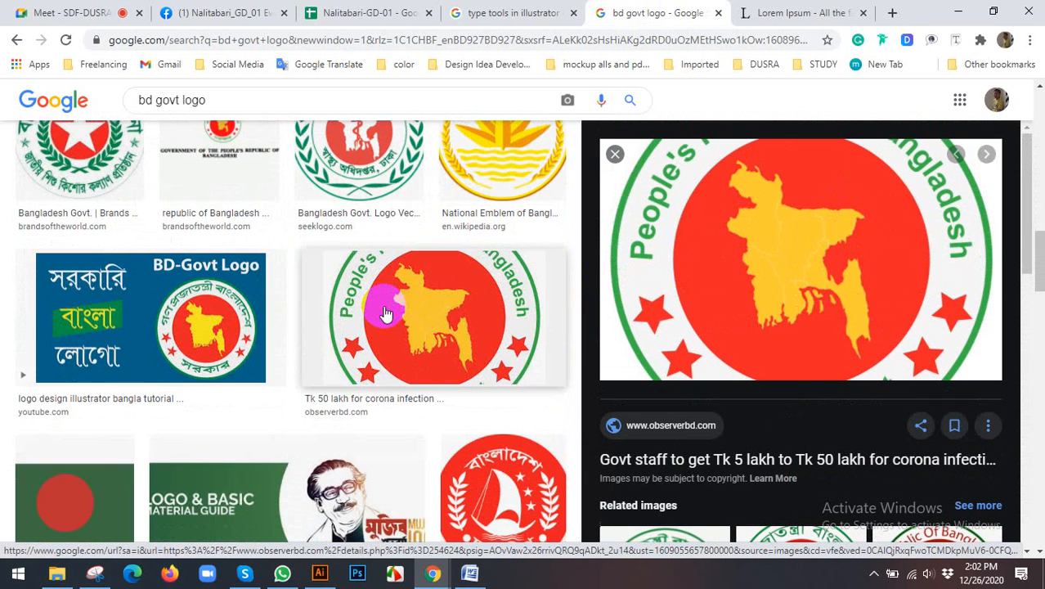
Step: Preview the pngio.com and niemrezalogo.blogspot.com government seals from the related images and compare their curved Bengali lettering
{"action": "left_click", "coordinate": [388, 309]}
{"action": "scroll", "coordinate": [857, 303], "scroll_direction": "down", "scroll_amount": 5}
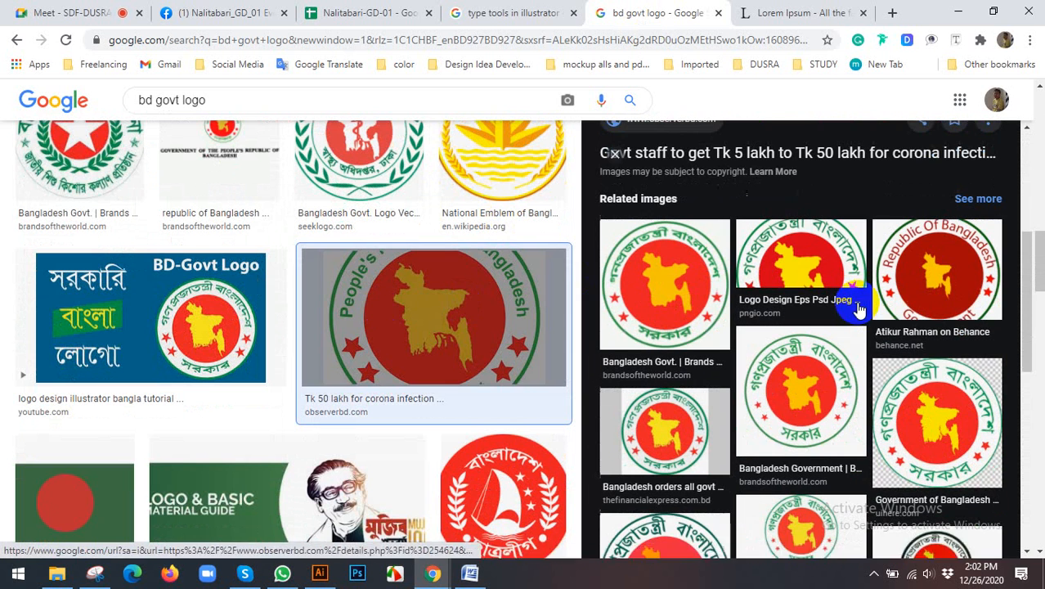
{"action": "left_click", "coordinate": [812, 273]}
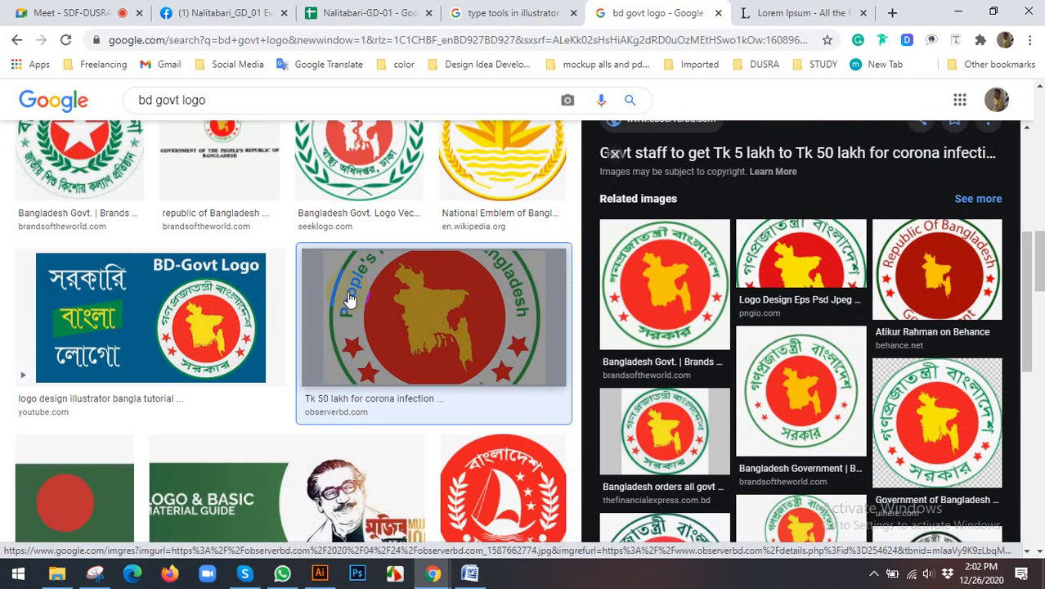
{"action": "scroll", "coordinate": [352, 303], "scroll_direction": "down", "scroll_amount": 1}
{"action": "left_click", "coordinate": [795, 244]}
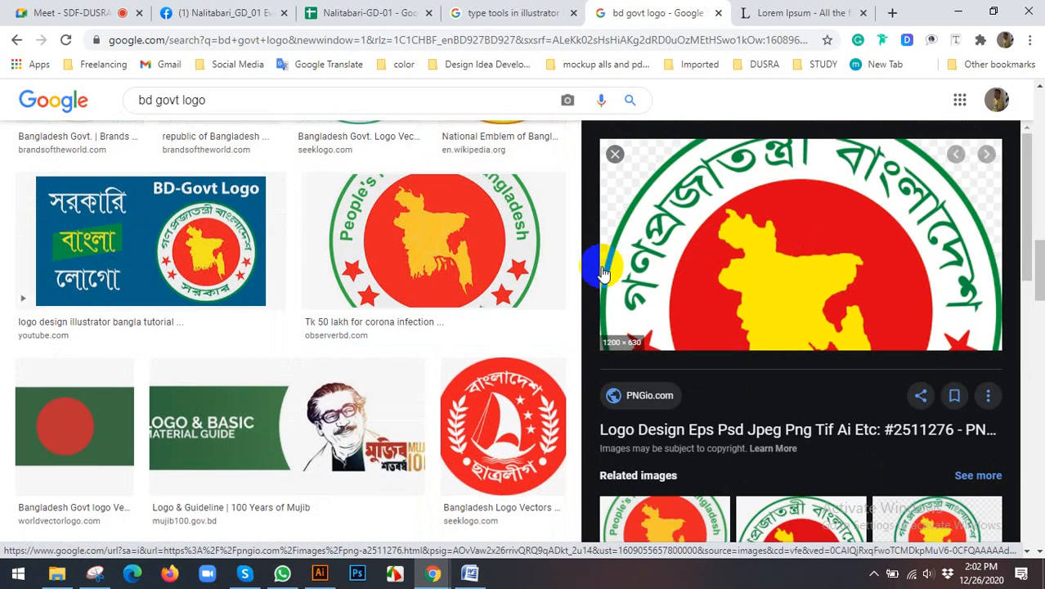
{"action": "scroll", "coordinate": [525, 263], "scroll_direction": "down", "scroll_amount": 4}
{"action": "scroll", "coordinate": [845, 284], "scroll_direction": "down", "scroll_amount": 3}
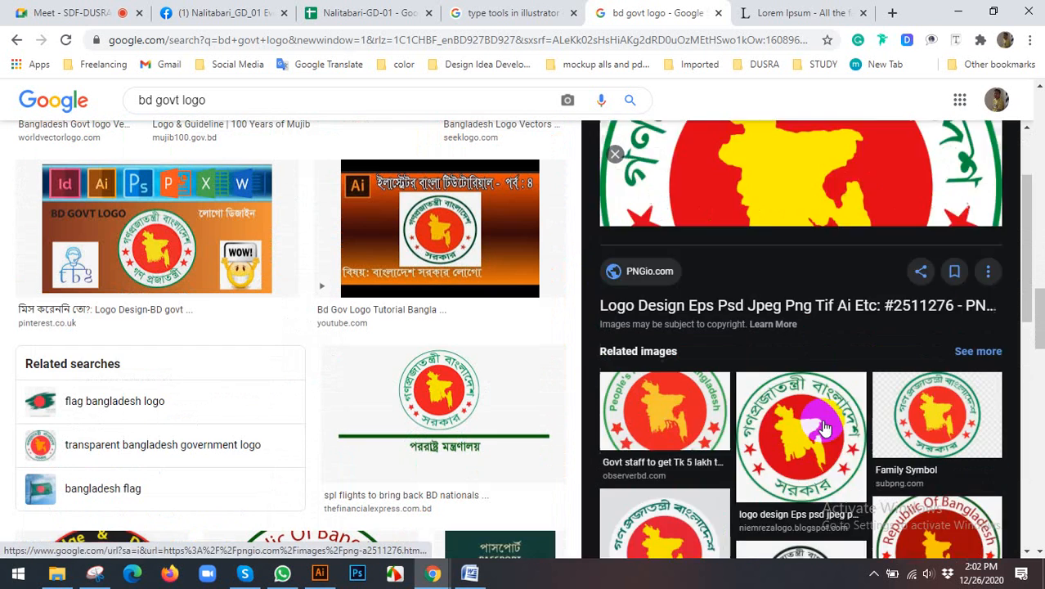
{"action": "left_click", "coordinate": [821, 413]}
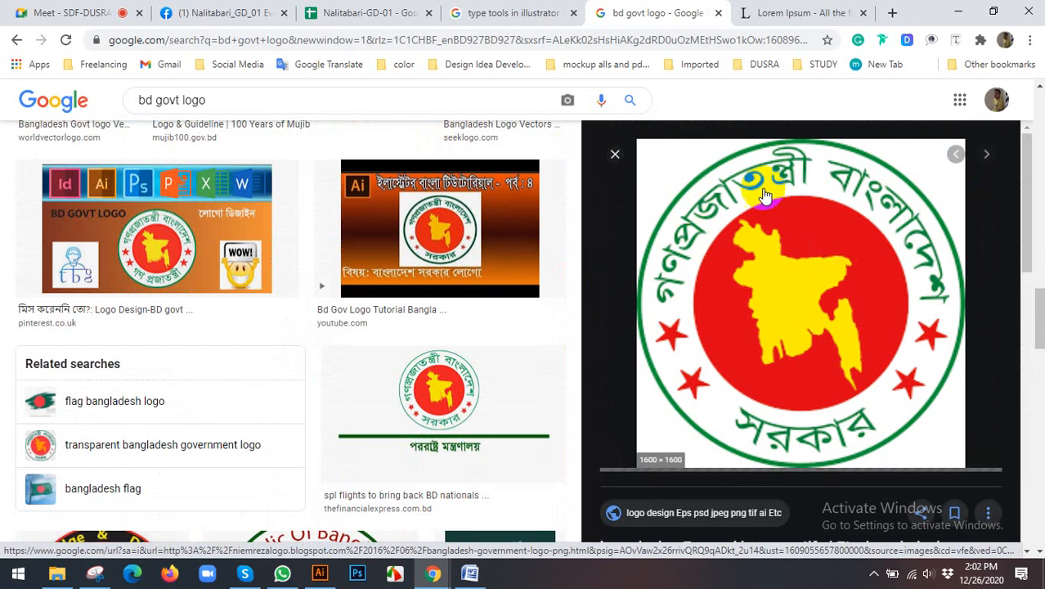
{"action": "scroll", "coordinate": [740, 246], "scroll_direction": "down", "scroll_amount": 5}
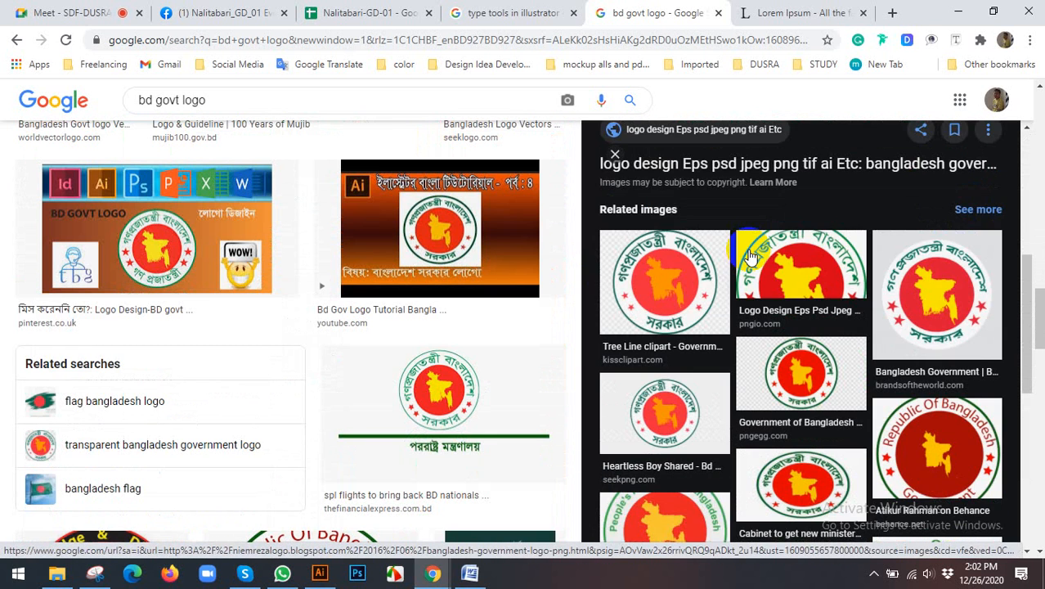
{"action": "scroll", "coordinate": [751, 256], "scroll_direction": "down", "scroll_amount": 2}
Step: Copy the observerbd.com seal image with English lettering and try it as a pasted image on the blank Illustrator artboard
{"action": "left_click", "coordinate": [716, 365]}
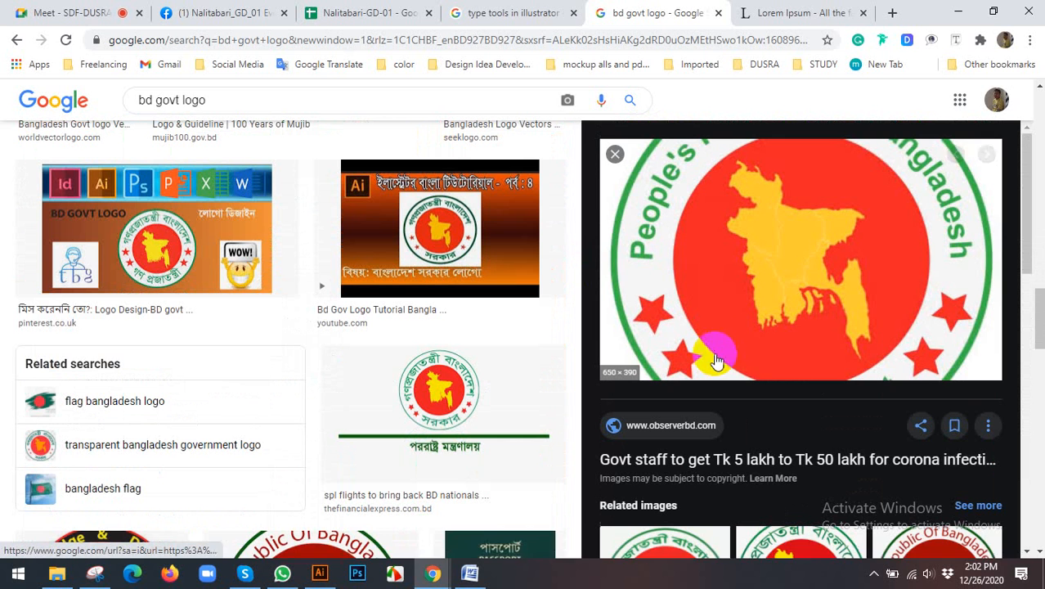
{"action": "right_click", "coordinate": [739, 291]}
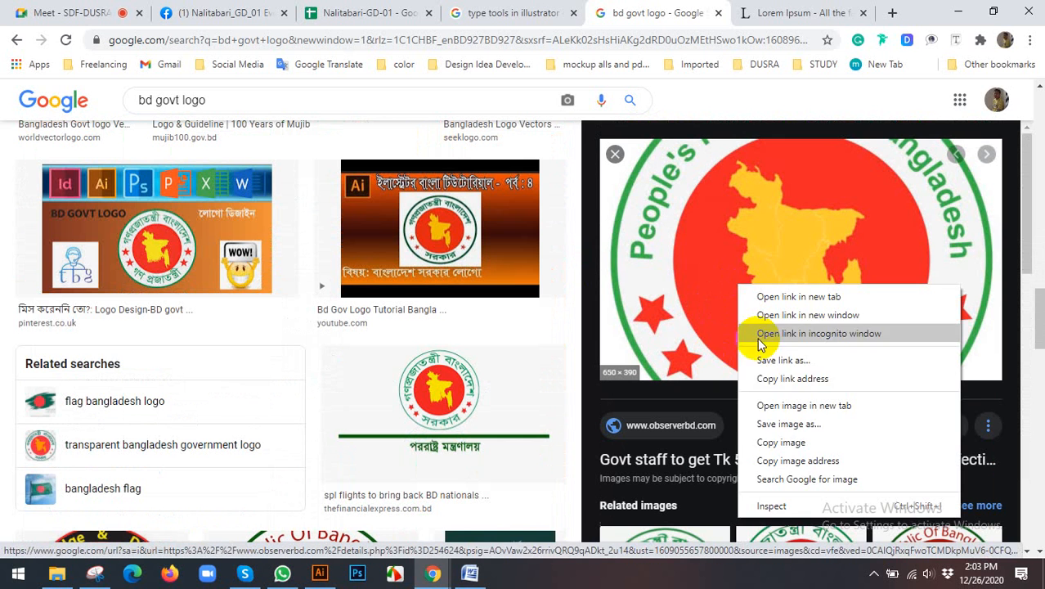
{"action": "left_click", "coordinate": [773, 439]}
{"action": "left_click", "coordinate": [320, 572]}
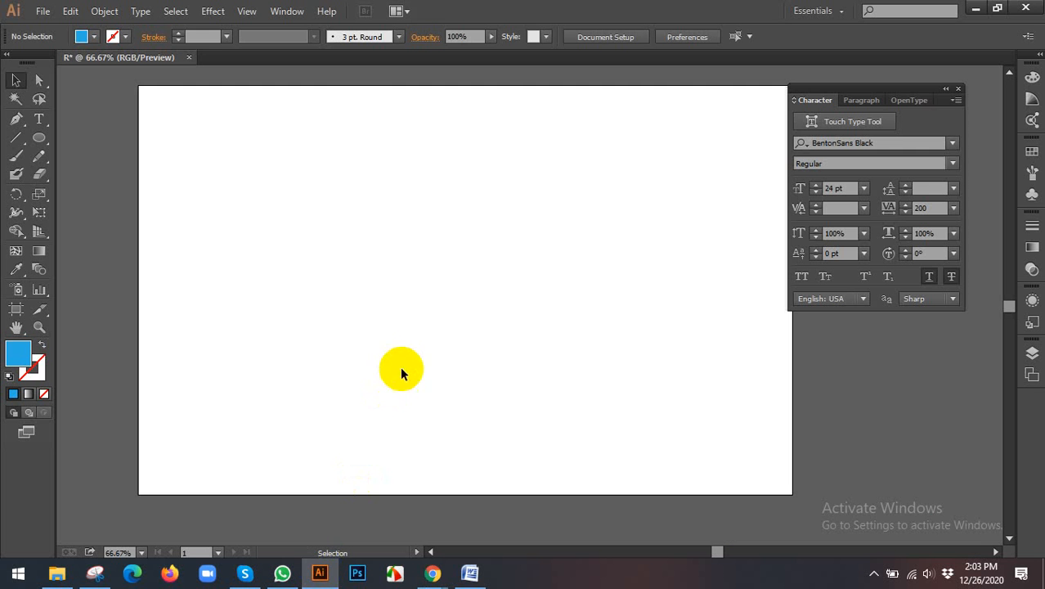
{"action": "key", "text": "ctrl+v"}
{"action": "key", "text": "Delete"}
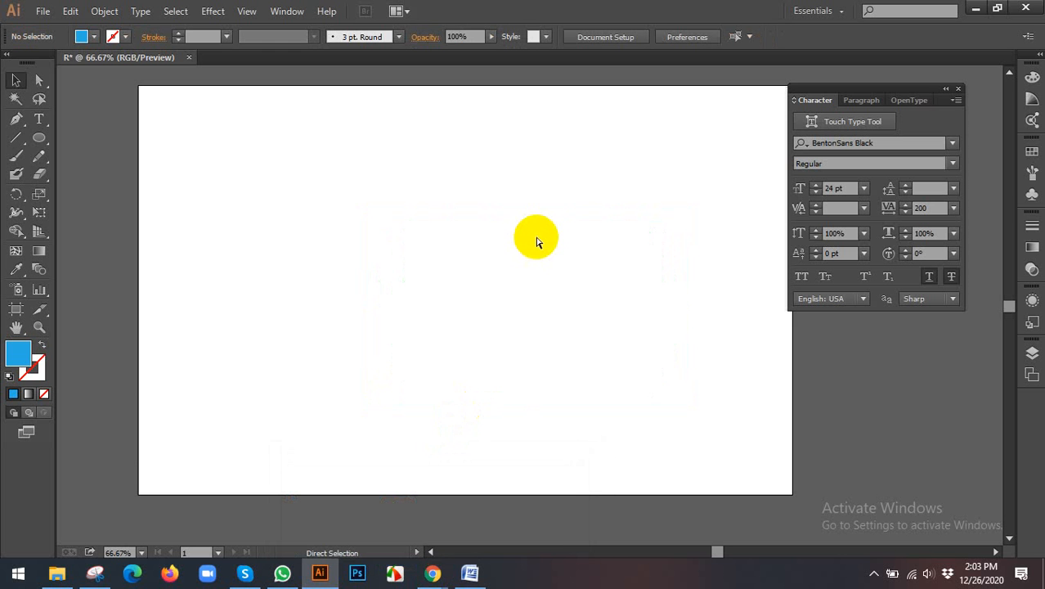
{"action": "key", "text": "ctrl+v"}
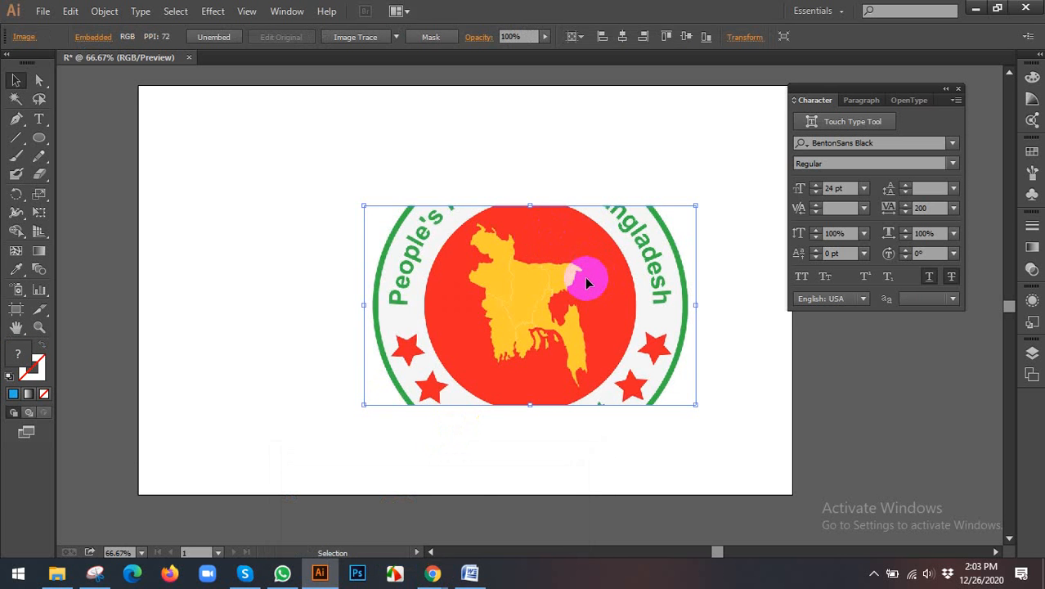
{"action": "key", "text": "Delete"}
Step: Switch back to Chrome and look through the seal's related images and the main results for other circular lettering examples
{"action": "mouse_move", "coordinate": [433, 572]}
{"action": "left_click", "coordinate": [390, 505]}
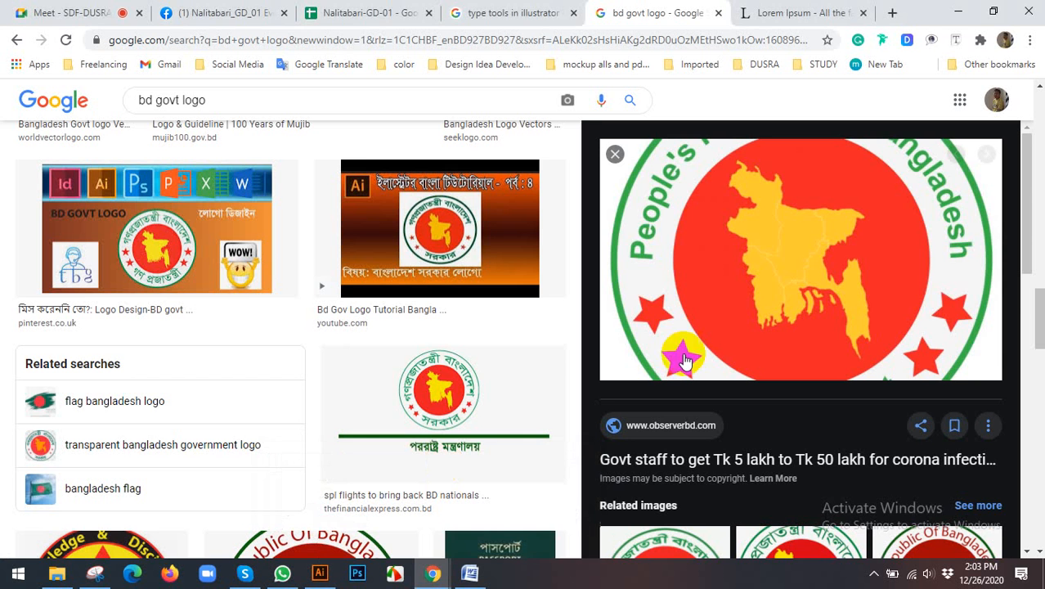
{"action": "scroll", "coordinate": [686, 360], "scroll_direction": "down", "scroll_amount": 5}
{"action": "scroll", "coordinate": [794, 348], "scroll_direction": "down", "scroll_amount": 3}
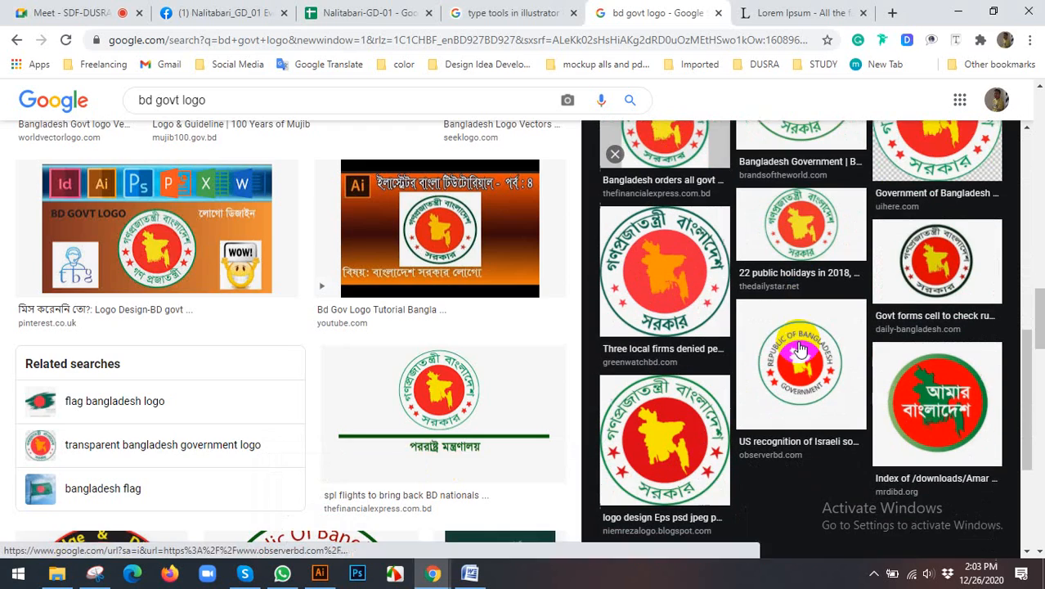
{"action": "scroll", "coordinate": [452, 303], "scroll_direction": "down", "scroll_amount": 5}
{"action": "scroll", "coordinate": [458, 307], "scroll_direction": "up", "scroll_amount": 7}
{"action": "scroll", "coordinate": [462, 308], "scroll_direction": "up", "scroll_amount": 5}
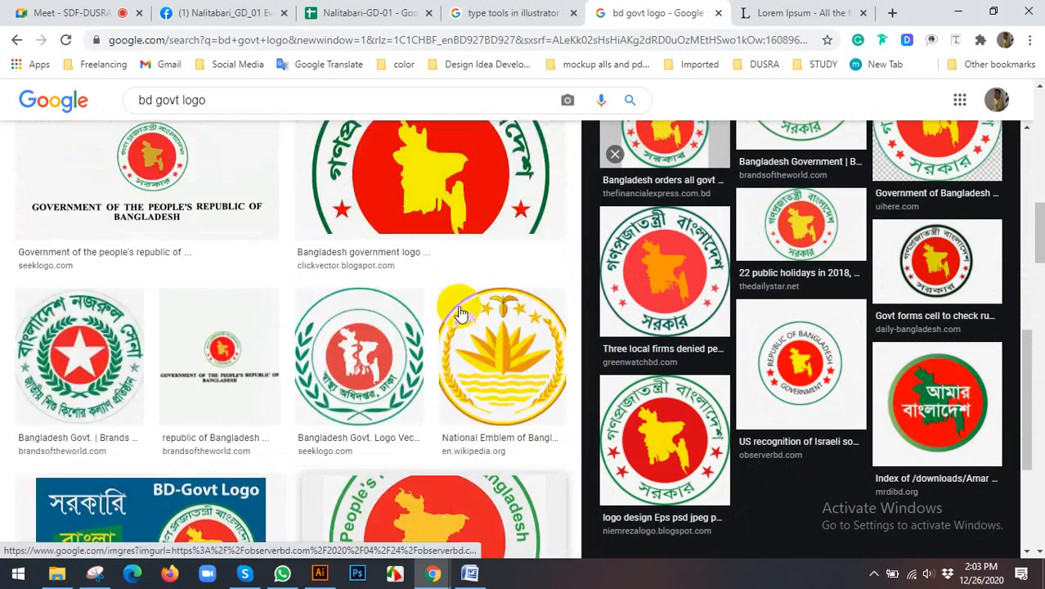
{"action": "left_click", "coordinate": [374, 292]}
{"action": "scroll", "coordinate": [378, 300], "scroll_direction": "up", "scroll_amount": 4}
{"action": "scroll", "coordinate": [380, 305], "scroll_direction": "up", "scroll_amount": 5}
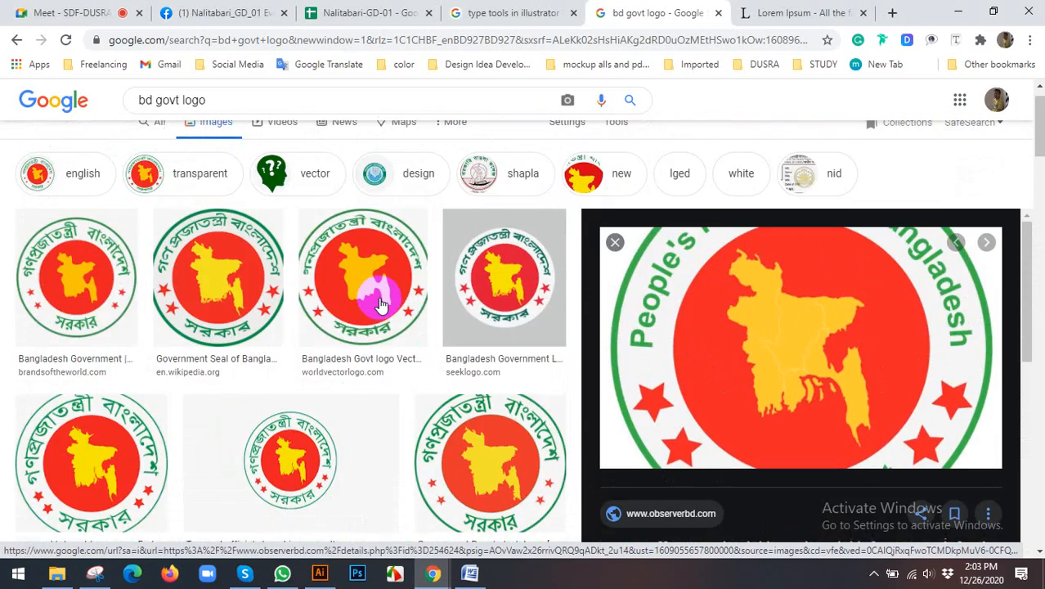
{"action": "scroll", "coordinate": [378, 298], "scroll_direction": "up", "scroll_amount": 1}
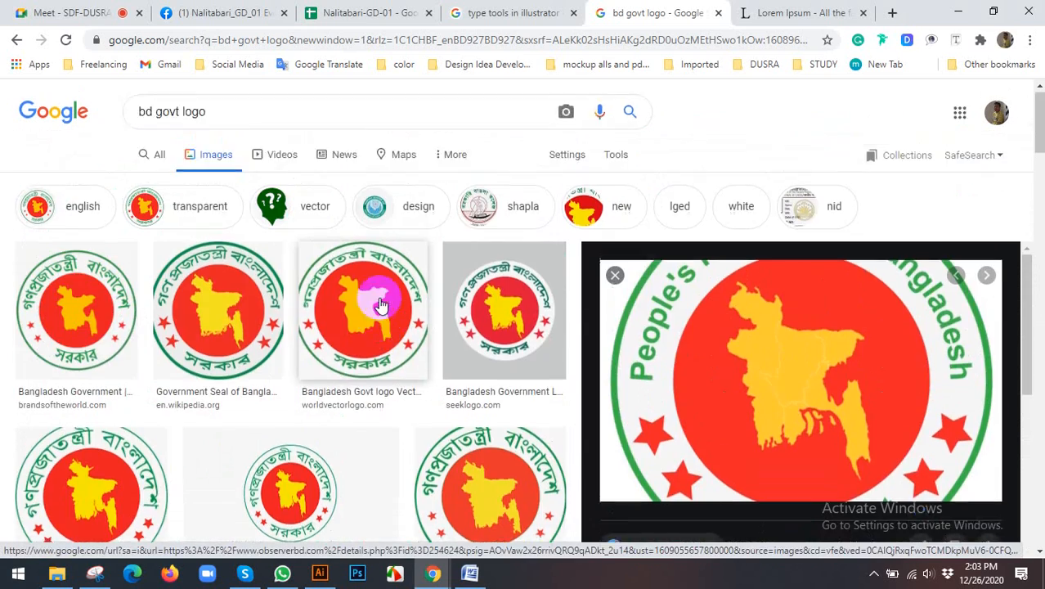
Step: Close the observerbd.com preview and examine the full "bd govt logo" image results for emblems with text around a circle
{"action": "left_click", "coordinate": [615, 276]}
{"action": "scroll", "coordinate": [645, 294], "scroll_direction": "down", "scroll_amount": 3}
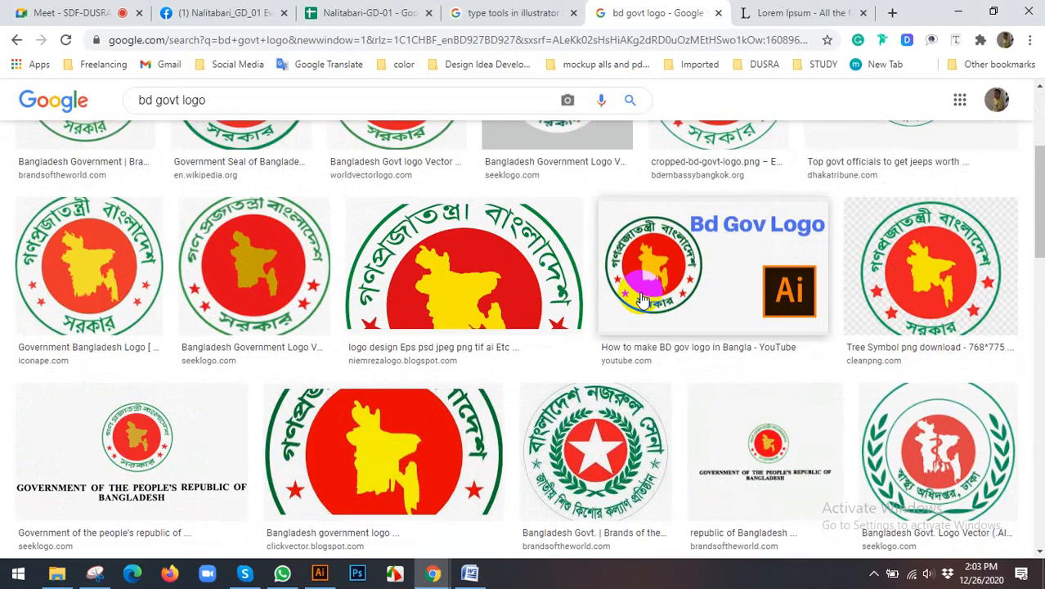
{"action": "scroll", "coordinate": [634, 291], "scroll_direction": "down", "scroll_amount": 4}
{"action": "scroll", "coordinate": [626, 287], "scroll_direction": "down", "scroll_amount": 4}
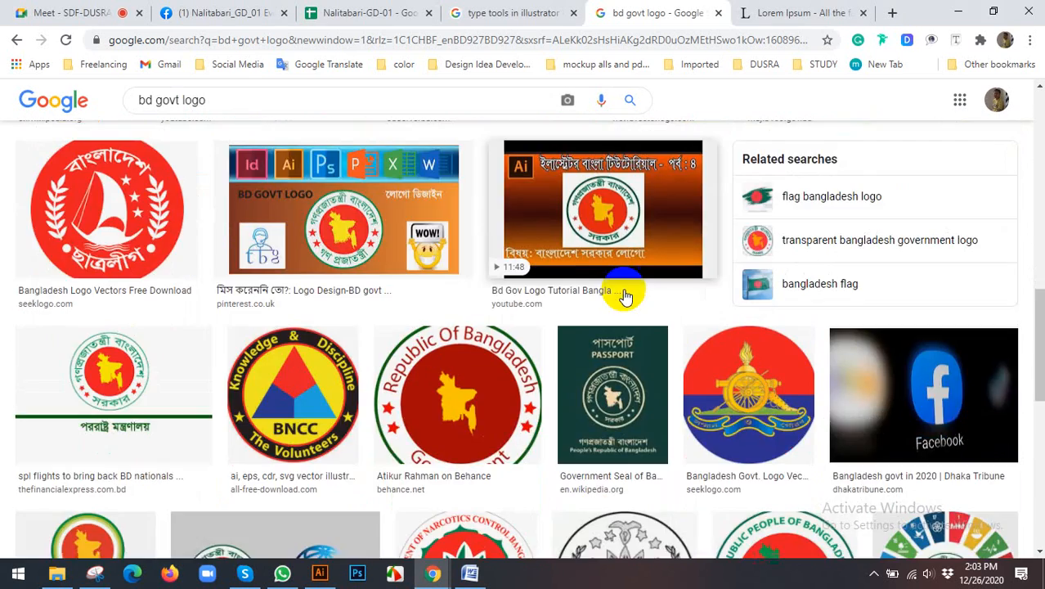
{"action": "scroll", "coordinate": [624, 293], "scroll_direction": "up", "scroll_amount": 6}
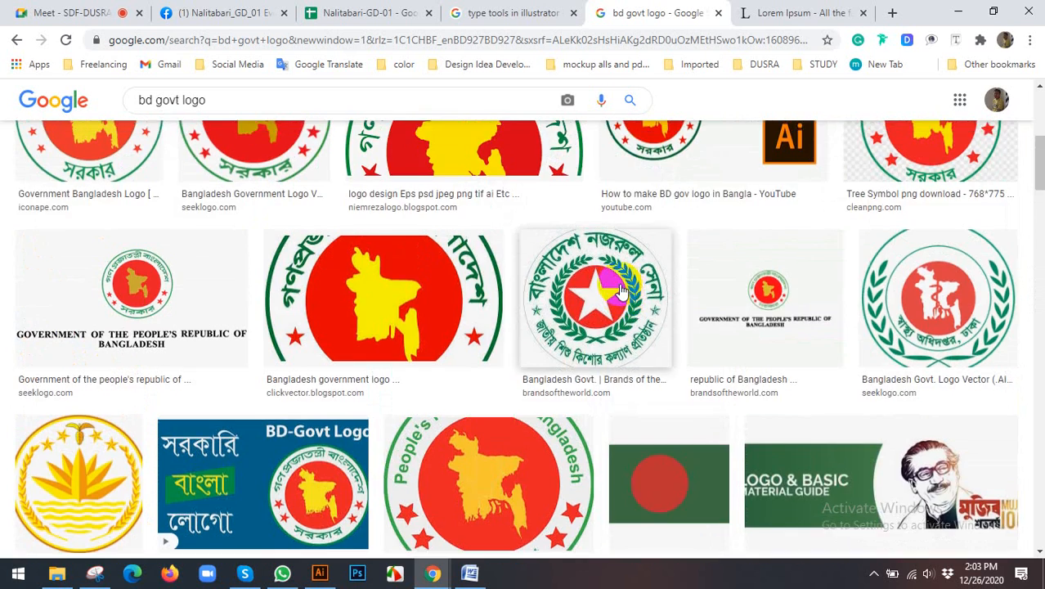
{"action": "scroll", "coordinate": [620, 287], "scroll_direction": "up", "scroll_amount": 2}
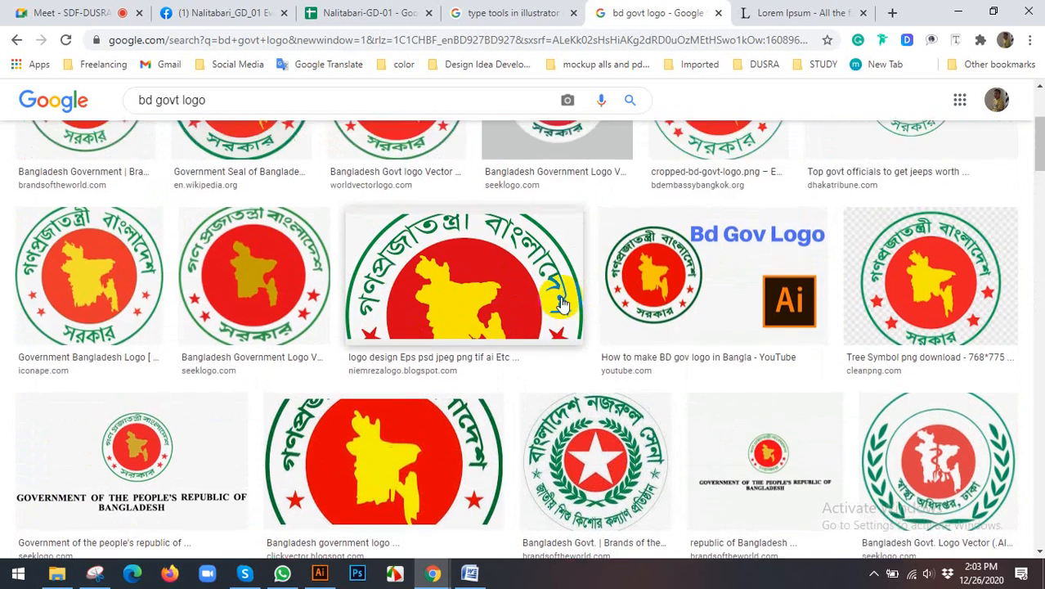
{"action": "scroll", "coordinate": [562, 302], "scroll_direction": "up", "scroll_amount": 2}
{"action": "scroll", "coordinate": [891, 343], "scroll_direction": "down", "scroll_amount": 4}
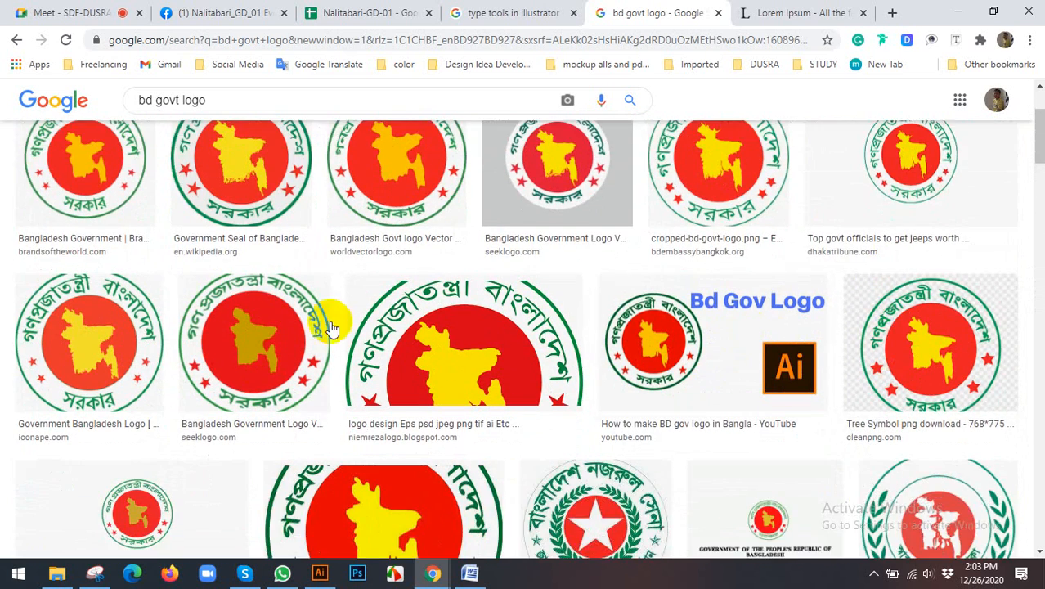
{"action": "scroll", "coordinate": [598, 255], "scroll_direction": "down", "scroll_amount": 3}
{"action": "scroll", "coordinate": [605, 254], "scroll_direction": "up", "scroll_amount": 2}
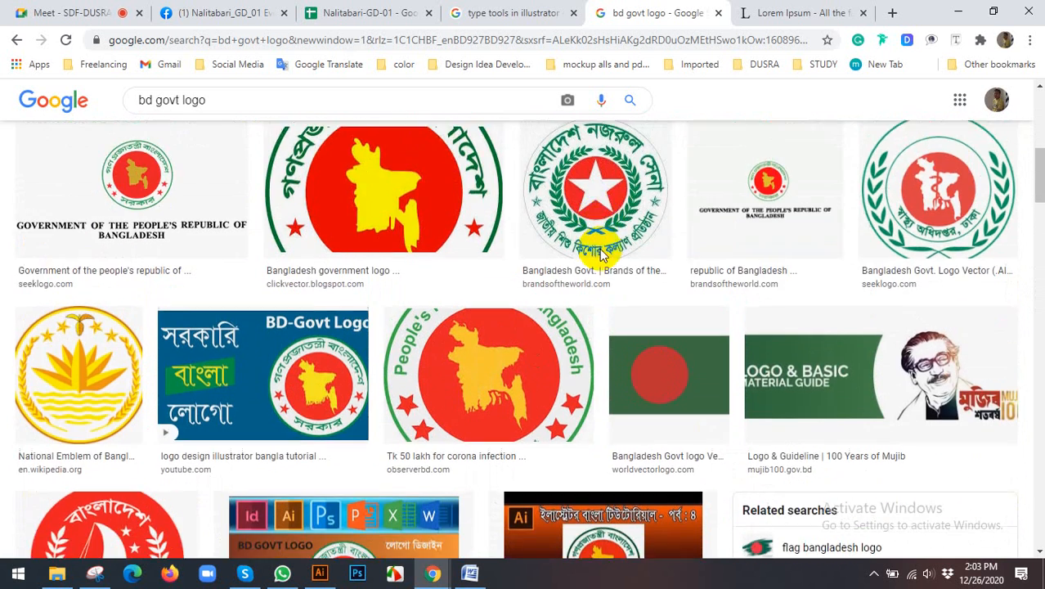
{"action": "scroll", "coordinate": [615, 253], "scroll_direction": "down", "scroll_amount": 3}
{"action": "scroll", "coordinate": [613, 245], "scroll_direction": "up", "scroll_amount": 3}
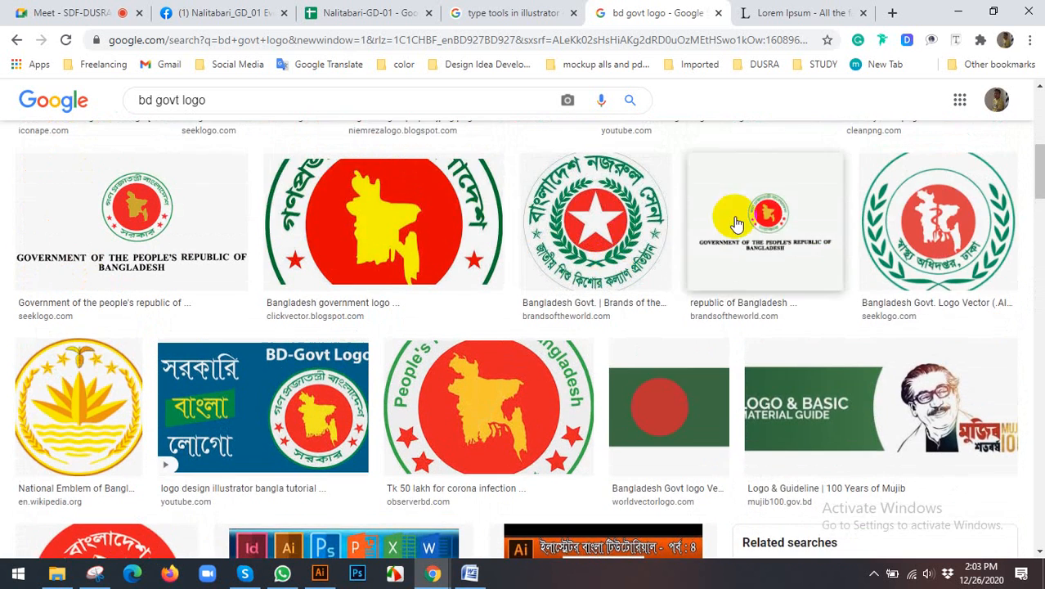
Step: Preview the Brands of the World "Government of the people's republic of Bangladesh" logo with its related images, and close the preview
{"action": "left_click", "coordinate": [739, 222]}
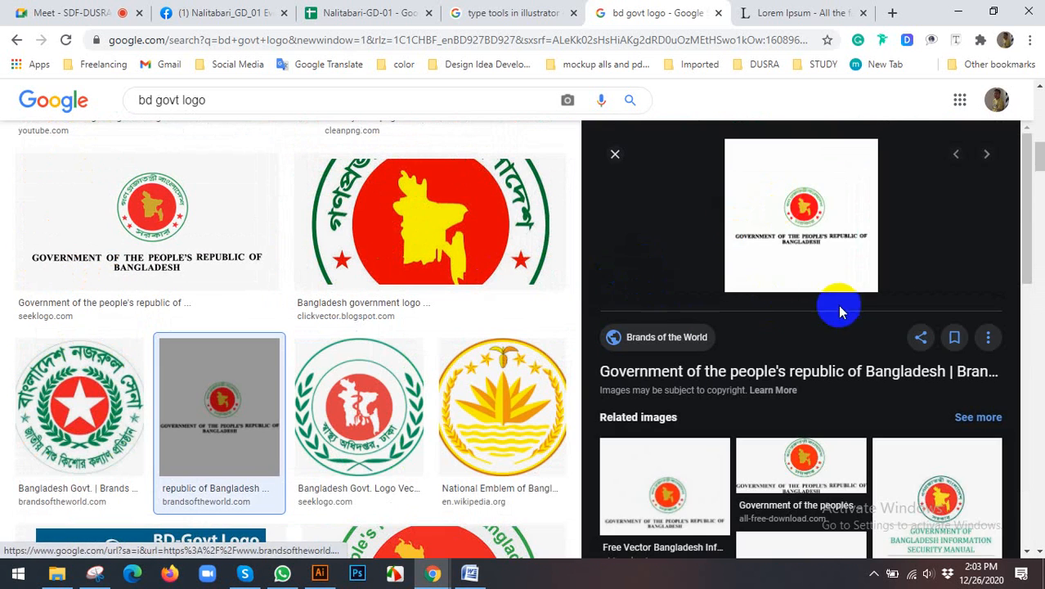
{"action": "scroll", "coordinate": [842, 306], "scroll_direction": "down", "scroll_amount": 3}
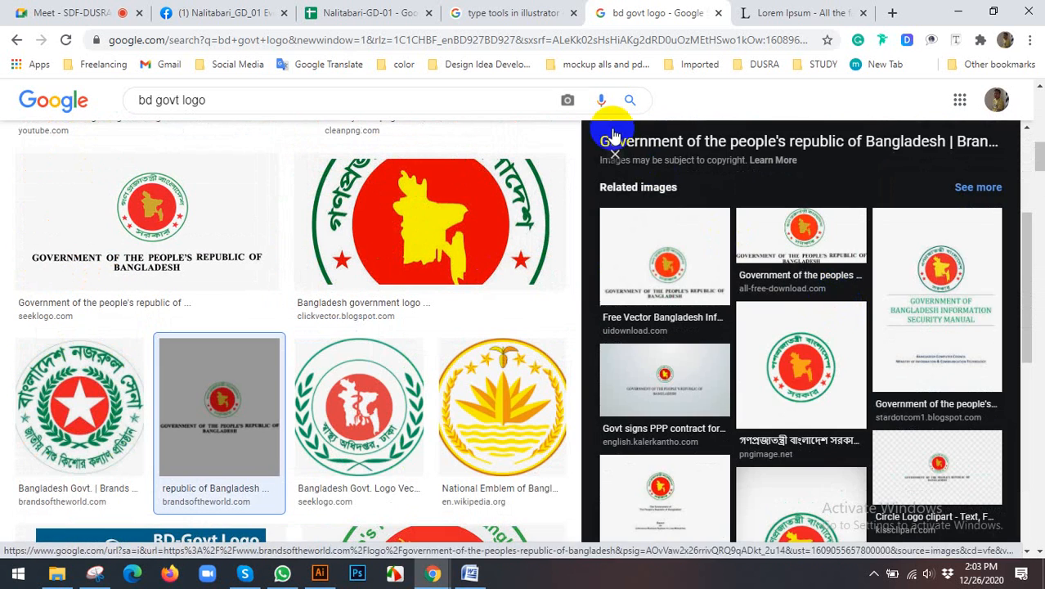
{"action": "left_click", "coordinate": [615, 154]}
{"action": "scroll", "coordinate": [518, 219], "scroll_direction": "down", "scroll_amount": 3}
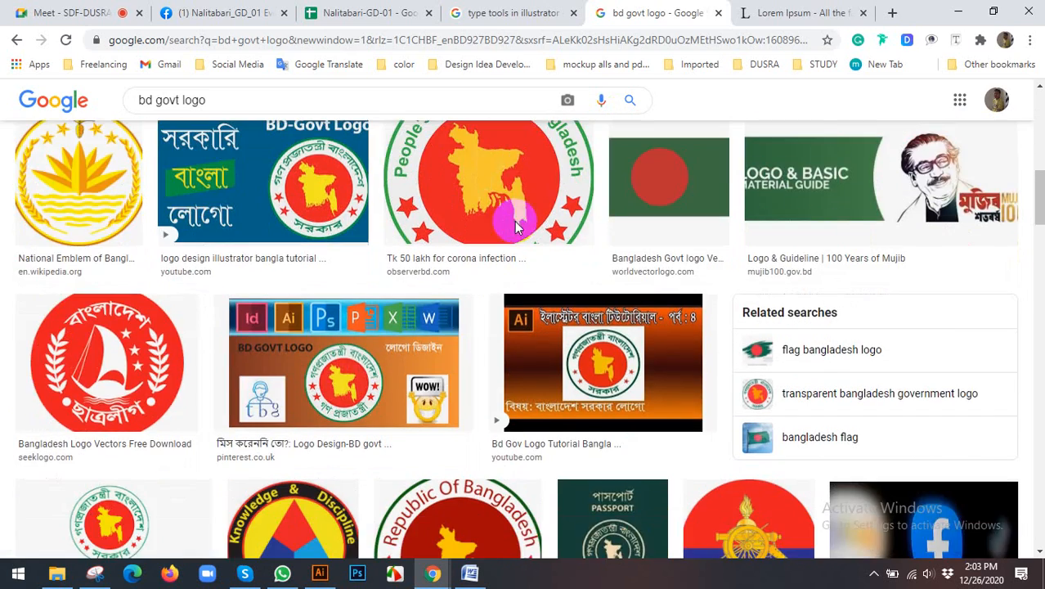
Step: Search Google for "BD MAP" in a new browser tab
{"action": "left_click", "coordinate": [751, 15]}
{"action": "left_click", "coordinate": [900, 14]}
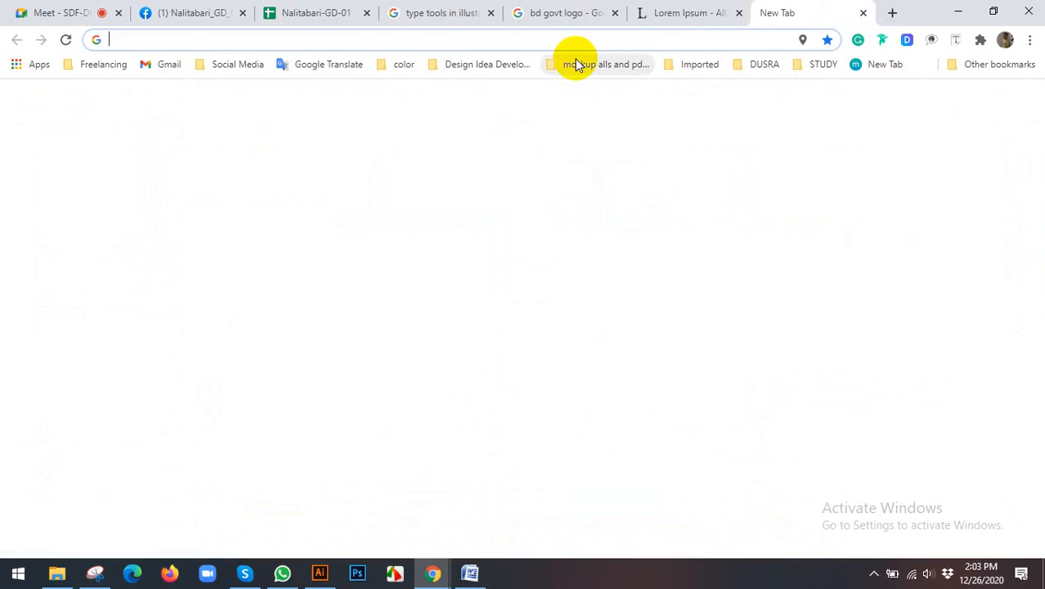
{"action": "type", "text": "BD"}
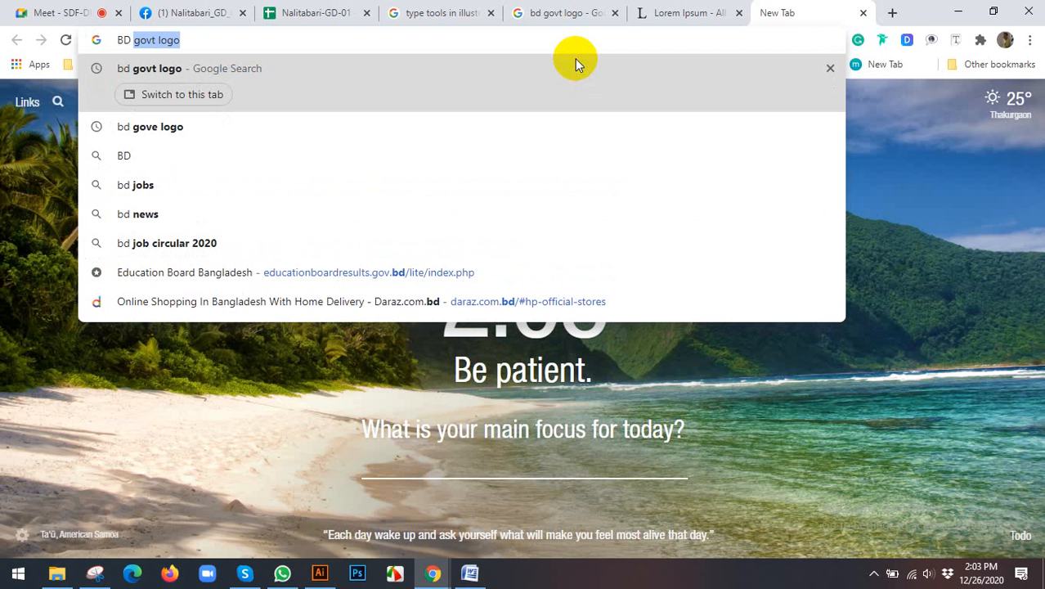
{"action": "type", "text": " M"}
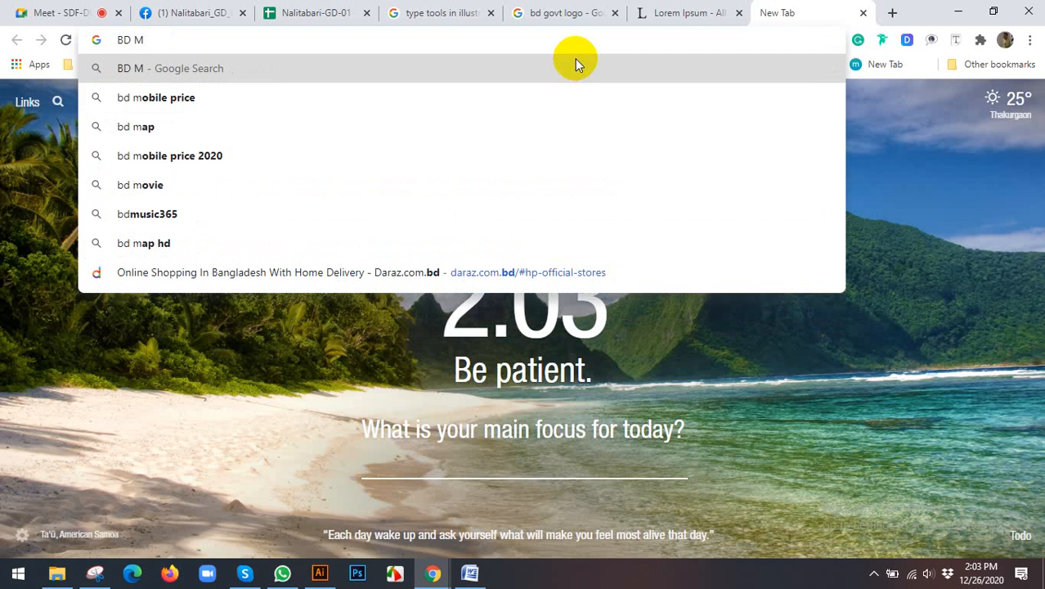
{"action": "type", "text": "AP"}
{"action": "key", "text": "Return"}
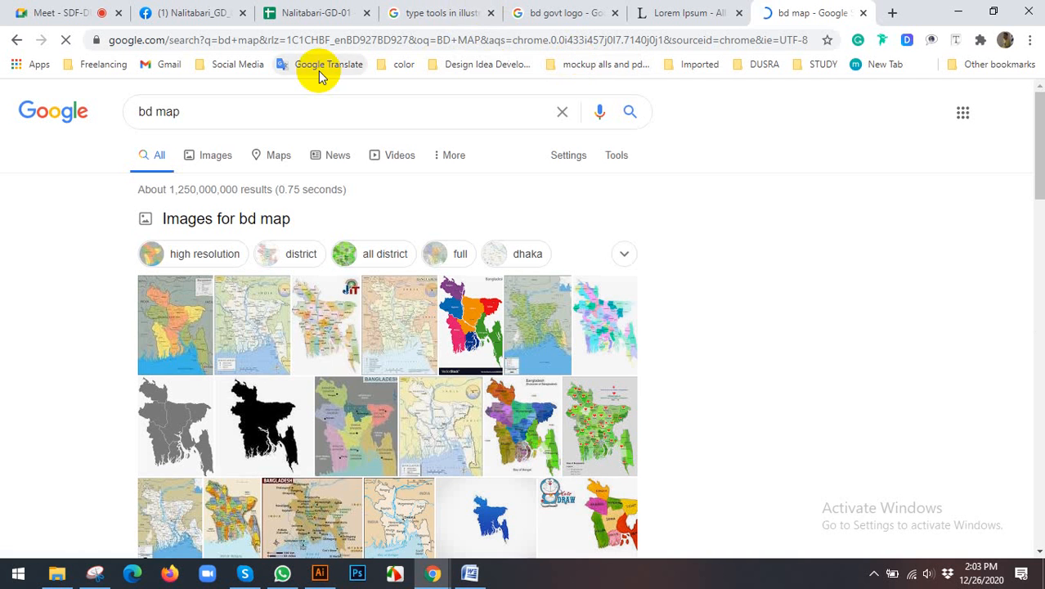
Step: Refine the search to "bd map VECTOR" and open Vecteezy's Bangladesh Map Free Vector Art page from the results
{"action": "left_click", "coordinate": [244, 110]}
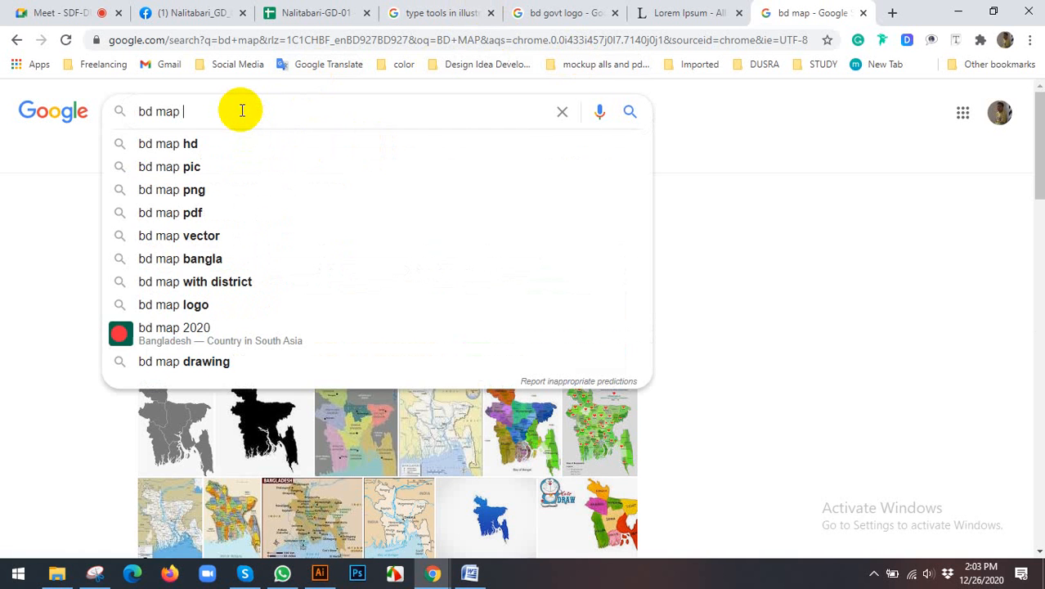
{"action": "type", "text": "VECTOR"}
{"action": "key", "text": "Return"}
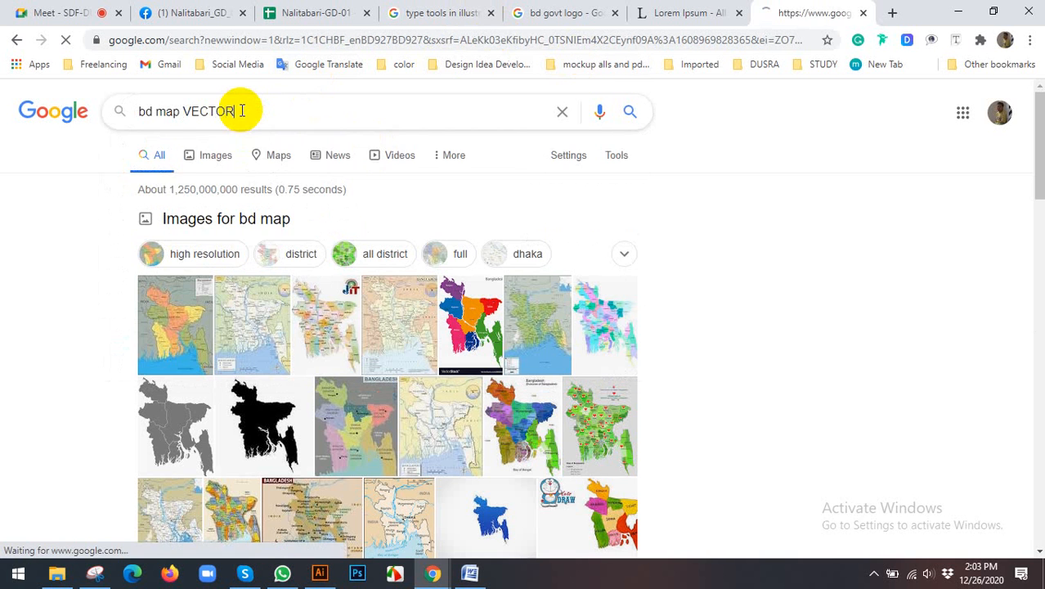
{"action": "scroll", "coordinate": [172, 270], "scroll_direction": "down", "scroll_amount": 3}
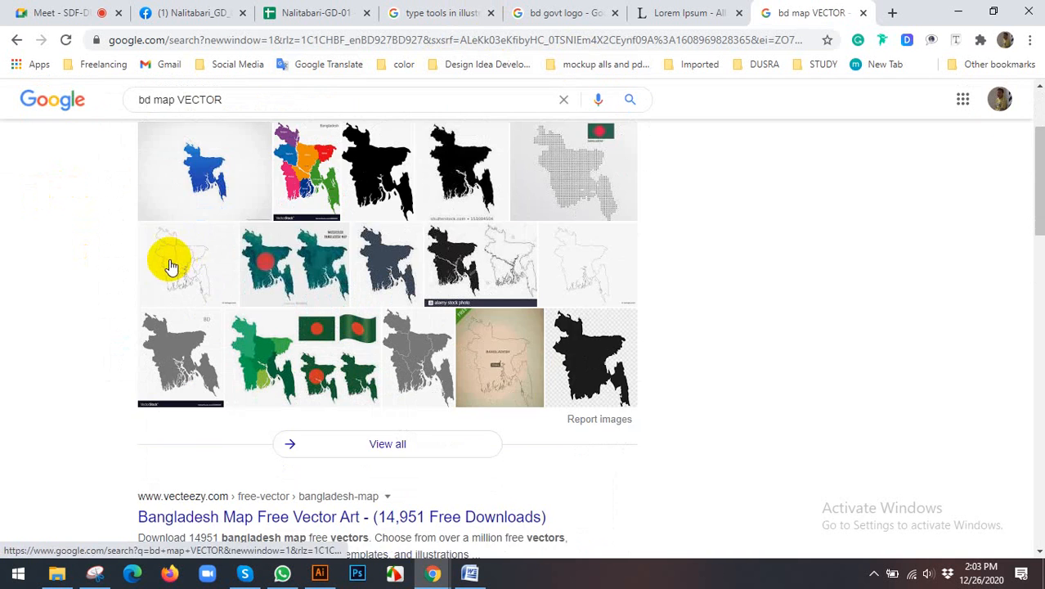
{"action": "scroll", "coordinate": [151, 303], "scroll_direction": "down", "scroll_amount": 1}
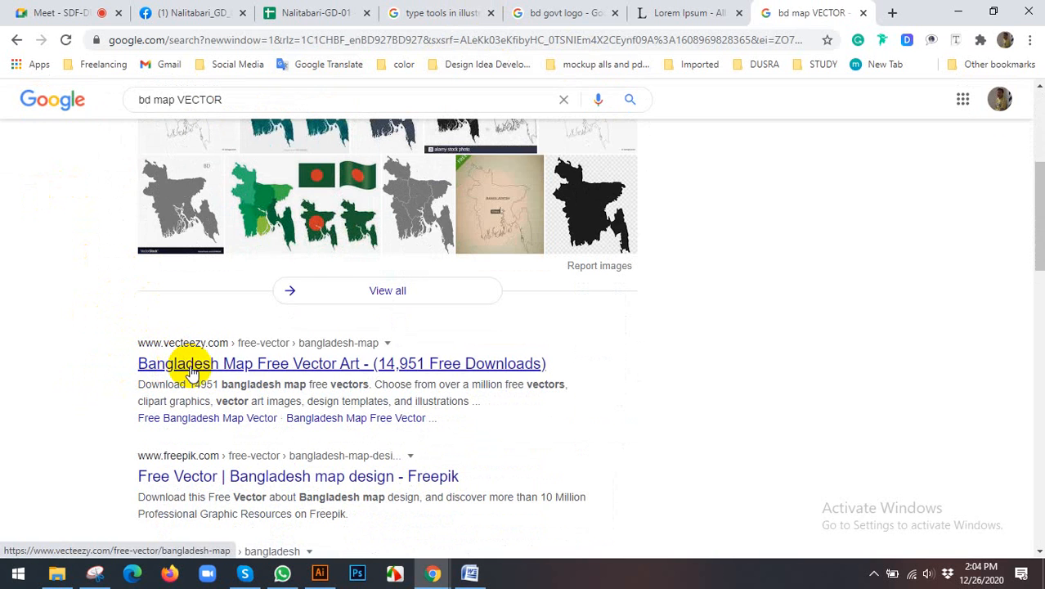
{"action": "left_click", "coordinate": [223, 369]}
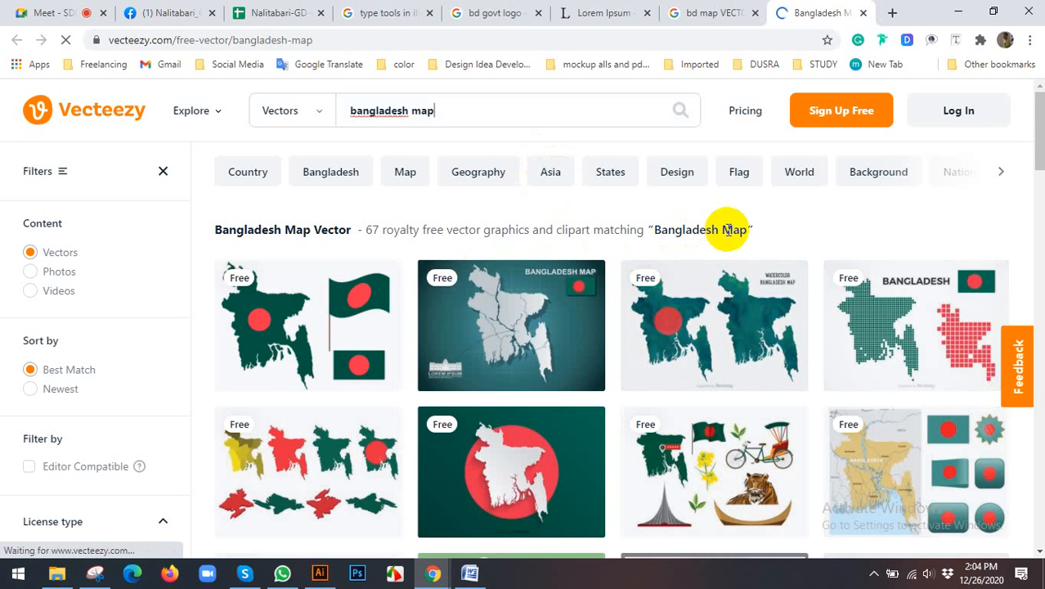
Step: Examine Vecteezy's Bangladesh map vector results for a country map suitable for the logo
{"action": "scroll", "coordinate": [728, 236], "scroll_direction": "down", "scroll_amount": 2}
{"action": "scroll", "coordinate": [613, 271], "scroll_direction": "up", "scroll_amount": 2}
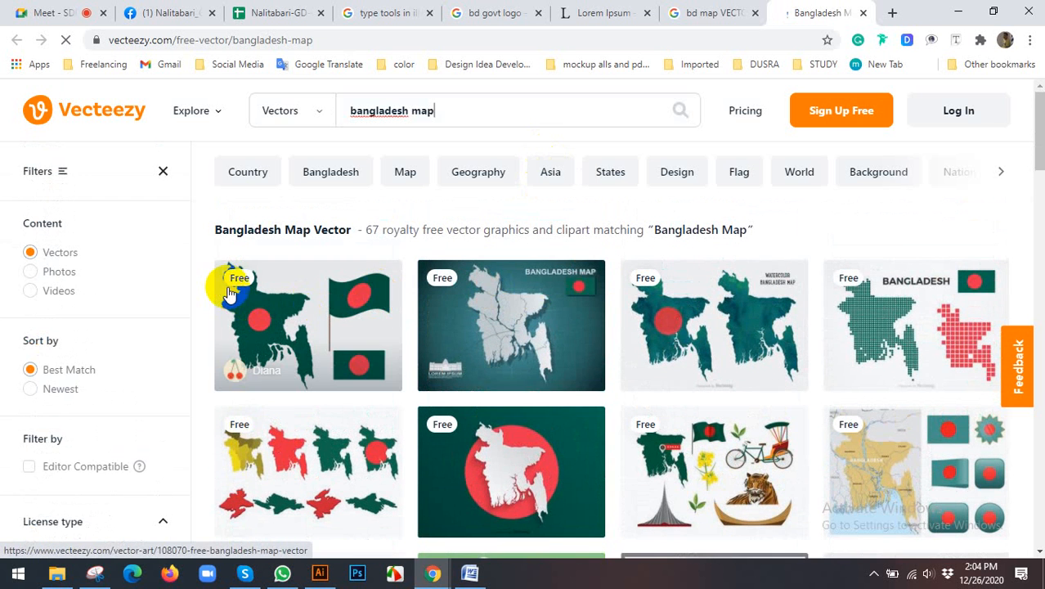
{"action": "scroll", "coordinate": [974, 308], "scroll_direction": "down", "scroll_amount": 2}
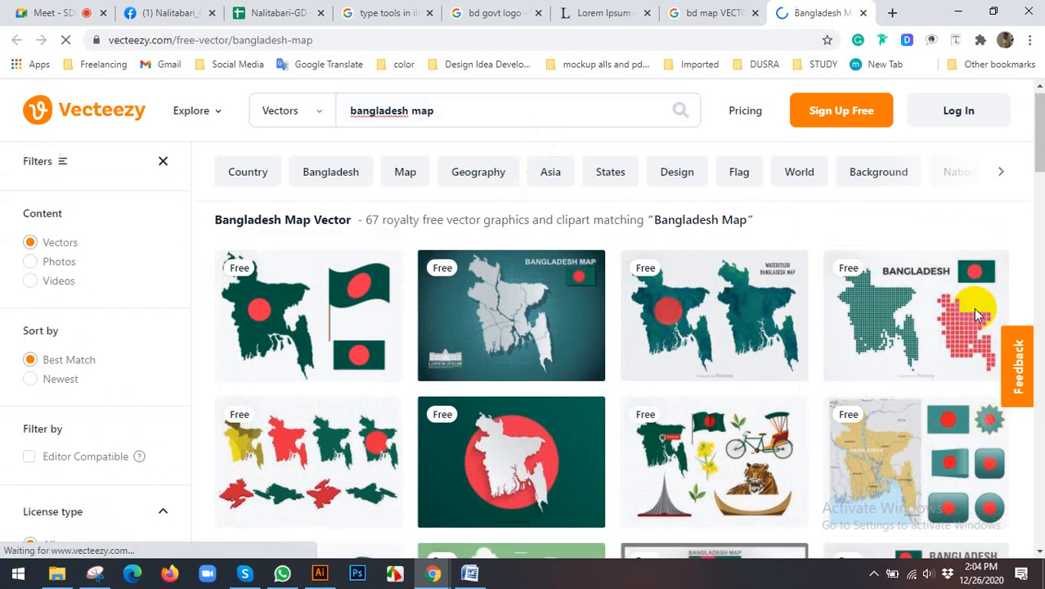
{"action": "scroll", "coordinate": [760, 324], "scroll_direction": "down", "scroll_amount": 2}
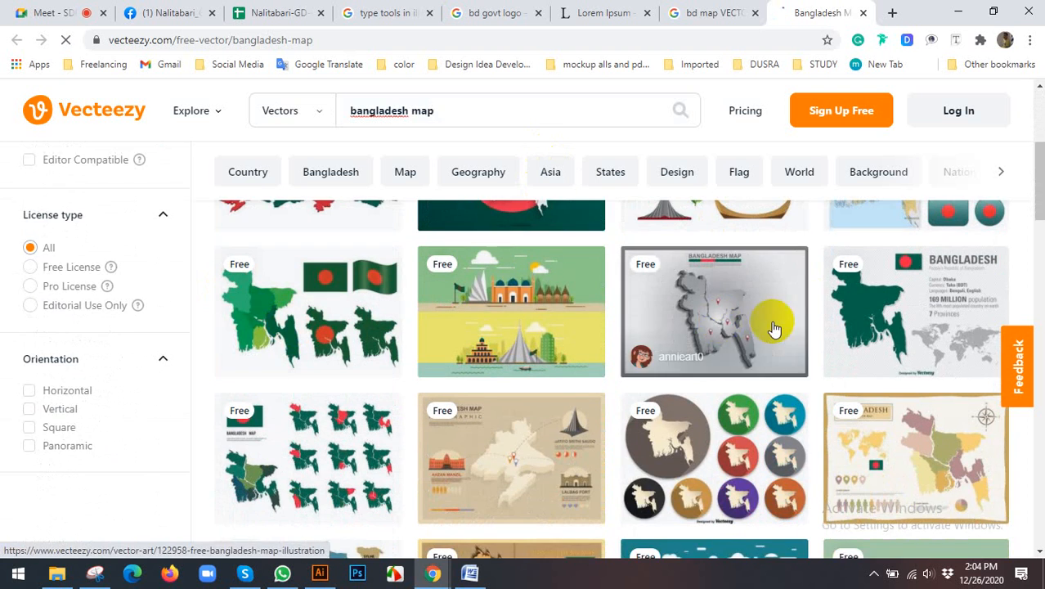
{"action": "scroll", "coordinate": [955, 325], "scroll_direction": "down", "scroll_amount": 5}
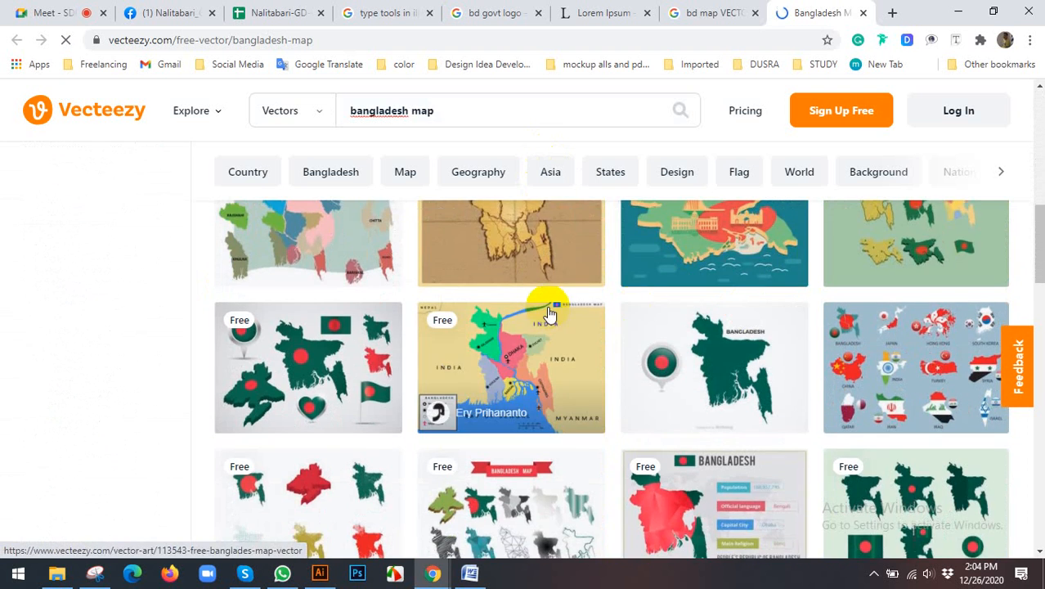
{"action": "scroll", "coordinate": [390, 296], "scroll_direction": "down", "scroll_amount": 2}
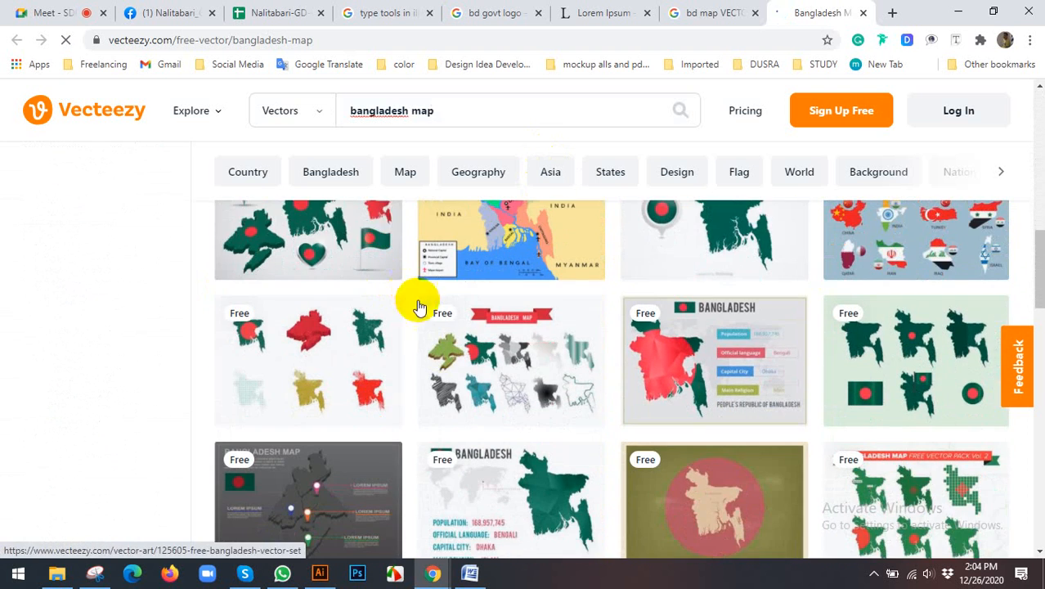
{"action": "scroll", "coordinate": [480, 323], "scroll_direction": "up", "scroll_amount": 4}
{"action": "scroll", "coordinate": [480, 321], "scroll_direction": "down", "scroll_amount": 3}
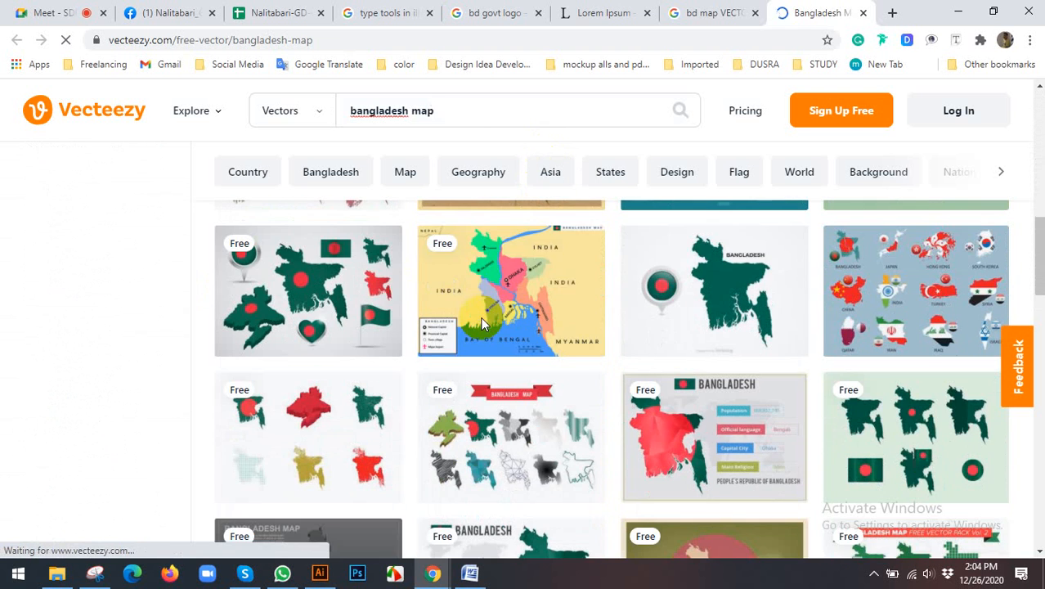
{"action": "scroll", "coordinate": [483, 323], "scroll_direction": "down", "scroll_amount": 1}
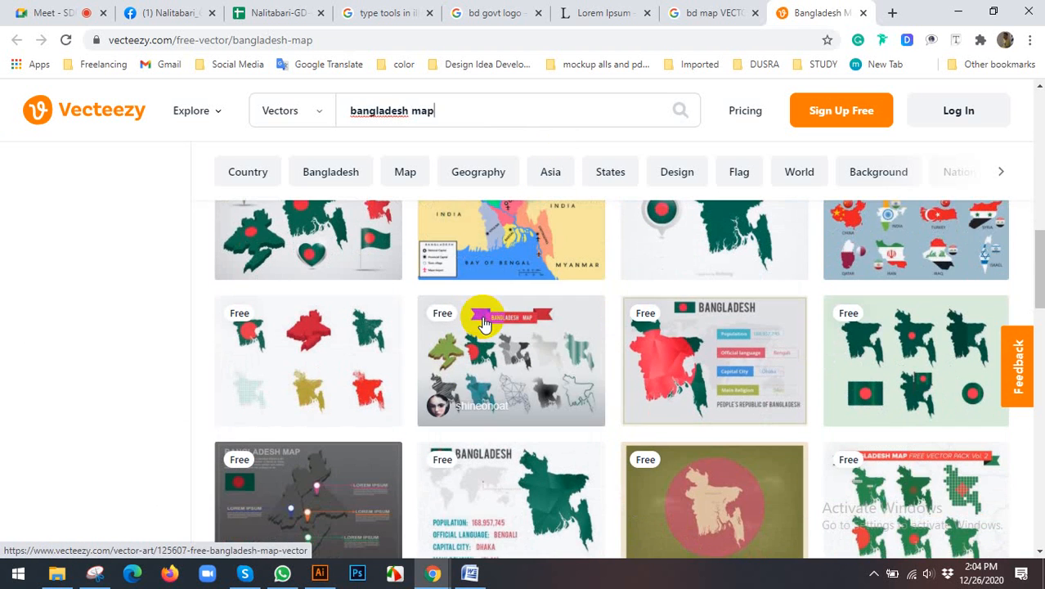
{"action": "scroll", "coordinate": [484, 324], "scroll_direction": "up", "scroll_amount": 4}
{"action": "scroll", "coordinate": [484, 322], "scroll_direction": "up", "scroll_amount": 7}
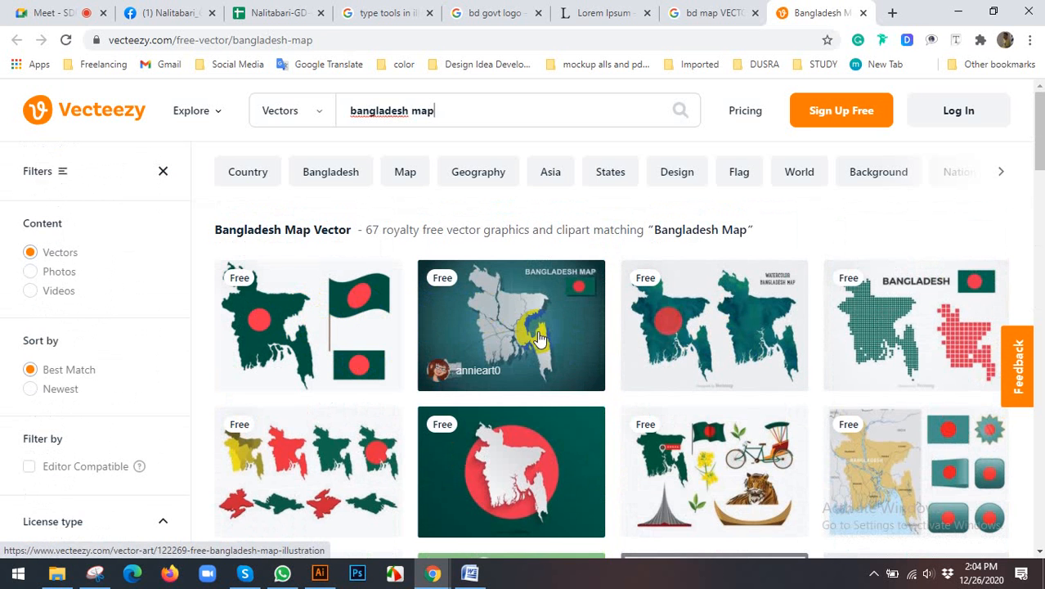
Step: Open the Vector Bangladesh Flag Map Pointer page from the results, check its download licence, and return to the results
{"action": "scroll", "coordinate": [514, 334], "scroll_direction": "down", "scroll_amount": 2}
{"action": "scroll", "coordinate": [508, 334], "scroll_direction": "down", "scroll_amount": 4}
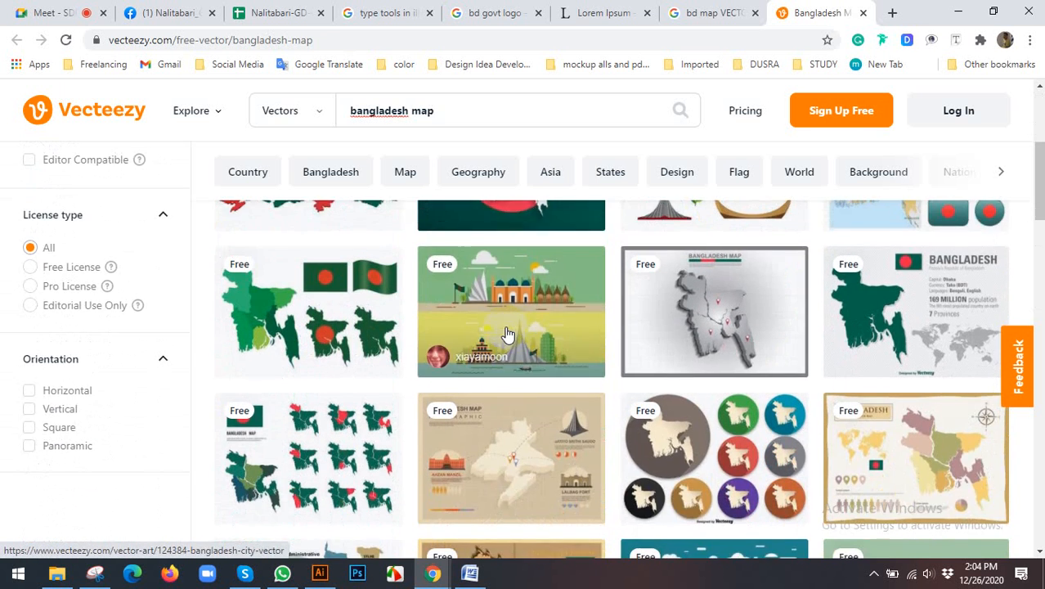
{"action": "scroll", "coordinate": [532, 335], "scroll_direction": "down", "scroll_amount": 2}
{"action": "scroll", "coordinate": [532, 335], "scroll_direction": "up", "scroll_amount": 3}
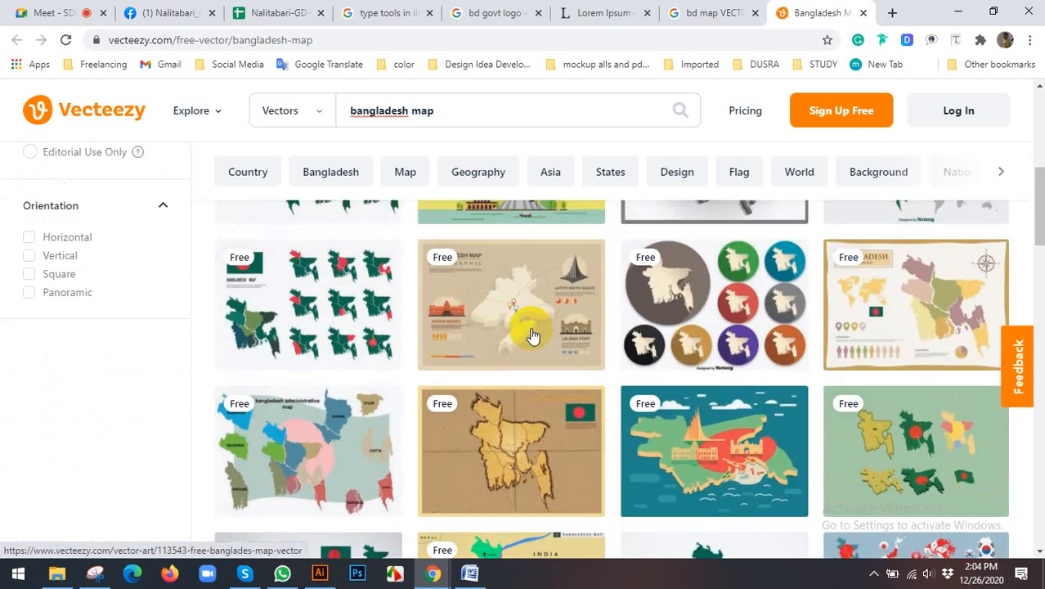
{"action": "scroll", "coordinate": [531, 336], "scroll_direction": "up", "scroll_amount": 4}
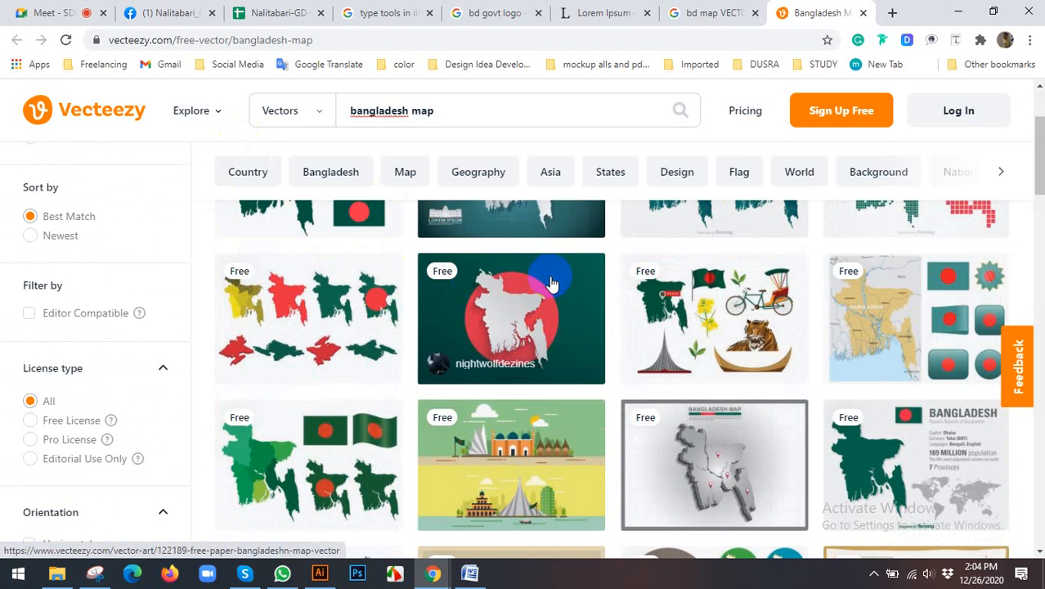
{"action": "scroll", "coordinate": [561, 287], "scroll_direction": "down", "scroll_amount": 5}
{"action": "scroll", "coordinate": [560, 286], "scroll_direction": "down", "scroll_amount": 2}
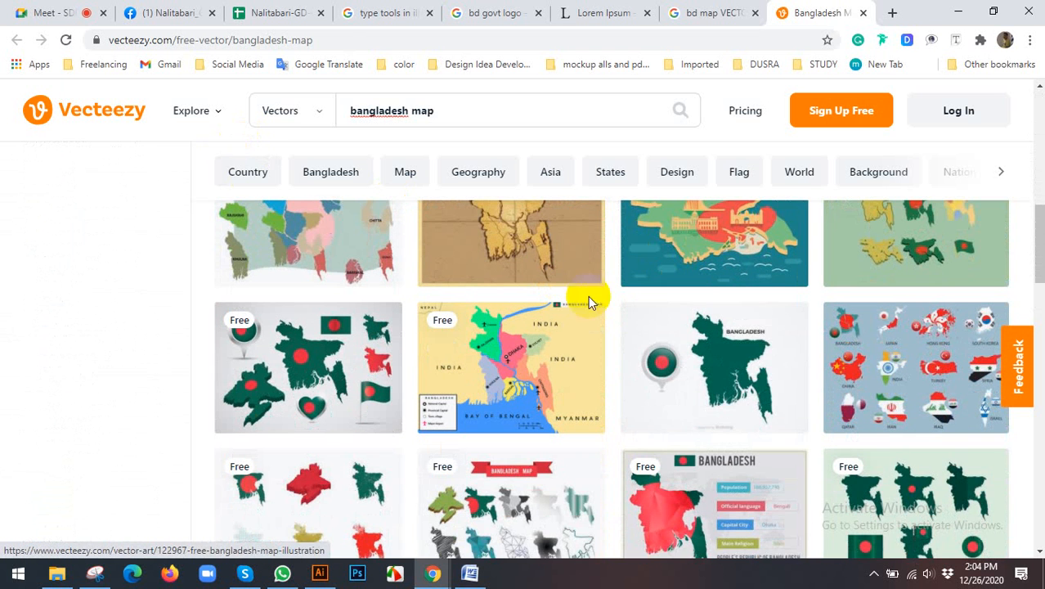
{"action": "left_click", "coordinate": [708, 341]}
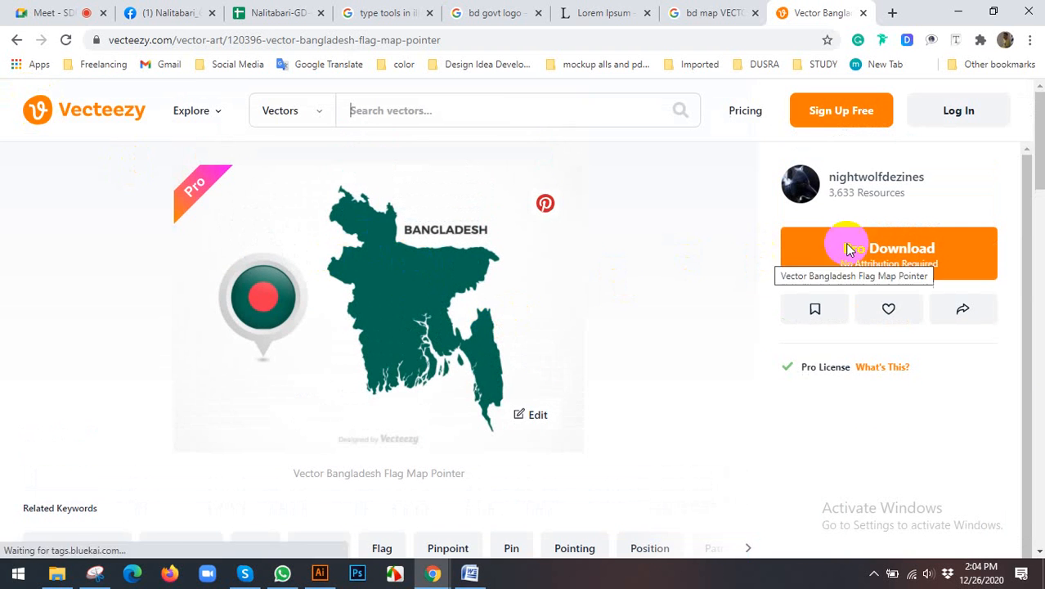
{"action": "left_click", "coordinate": [15, 41]}
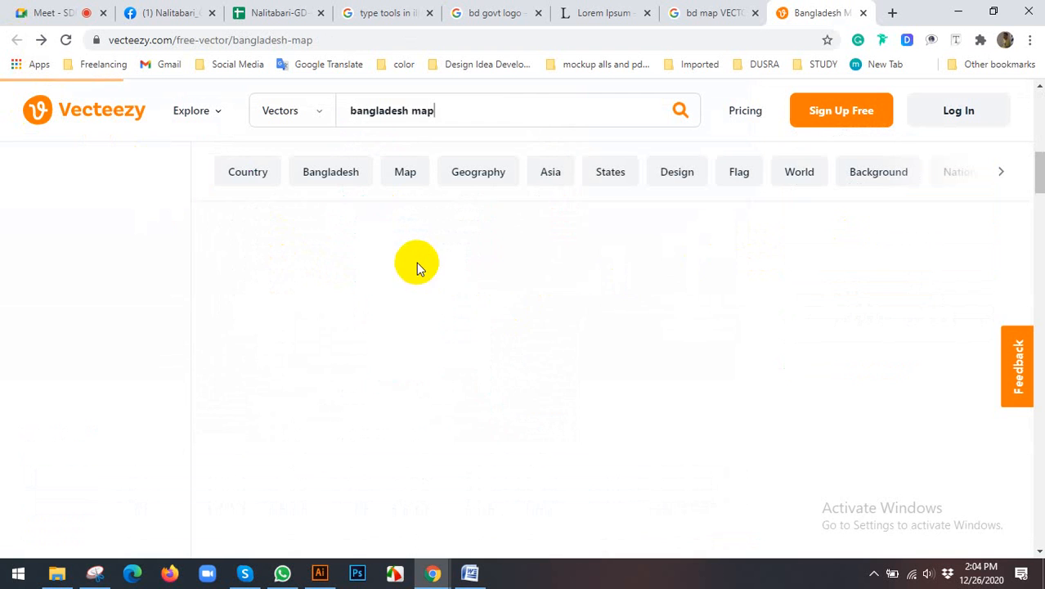
Step: Open the vector illustration of Bangladesh's location and world map and start its download under the Free License
{"action": "scroll", "coordinate": [615, 331], "scroll_direction": "up", "scroll_amount": 3}
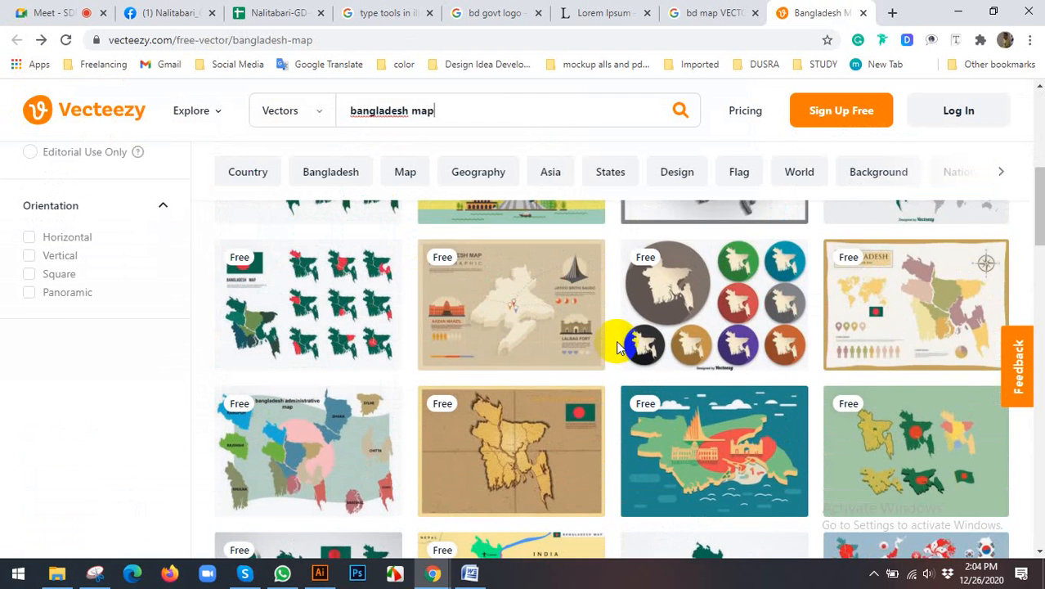
{"action": "scroll", "coordinate": [851, 368], "scroll_direction": "up", "scroll_amount": 1}
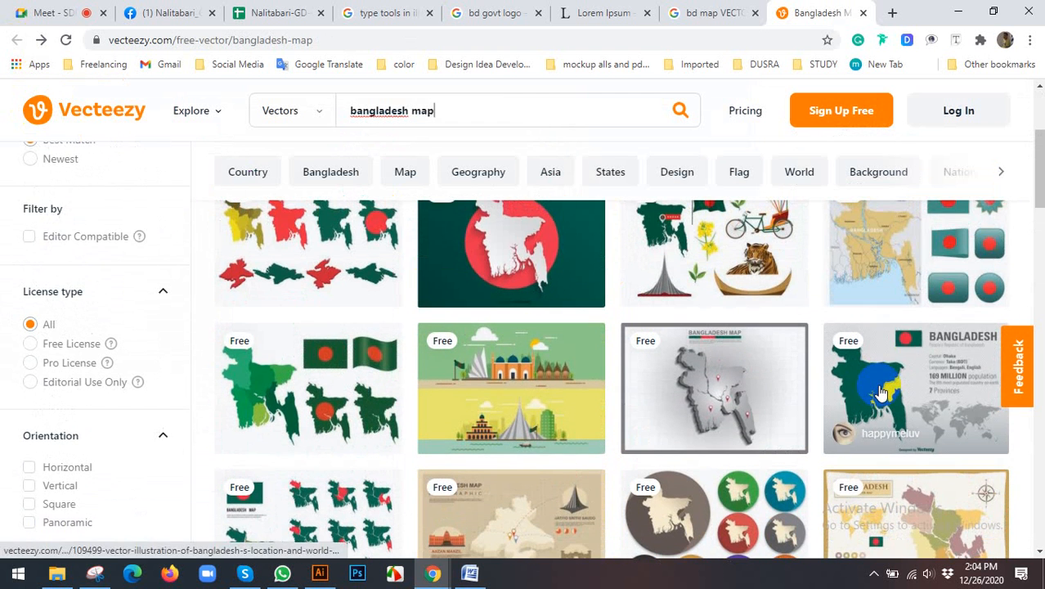
{"action": "left_click", "coordinate": [881, 393]}
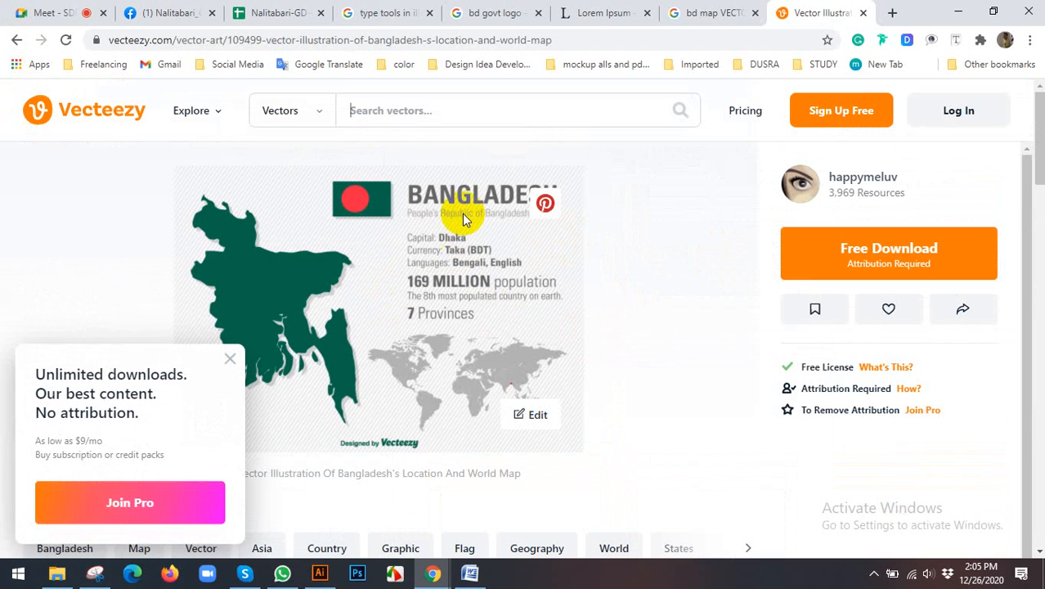
{"action": "left_click", "coordinate": [810, 247]}
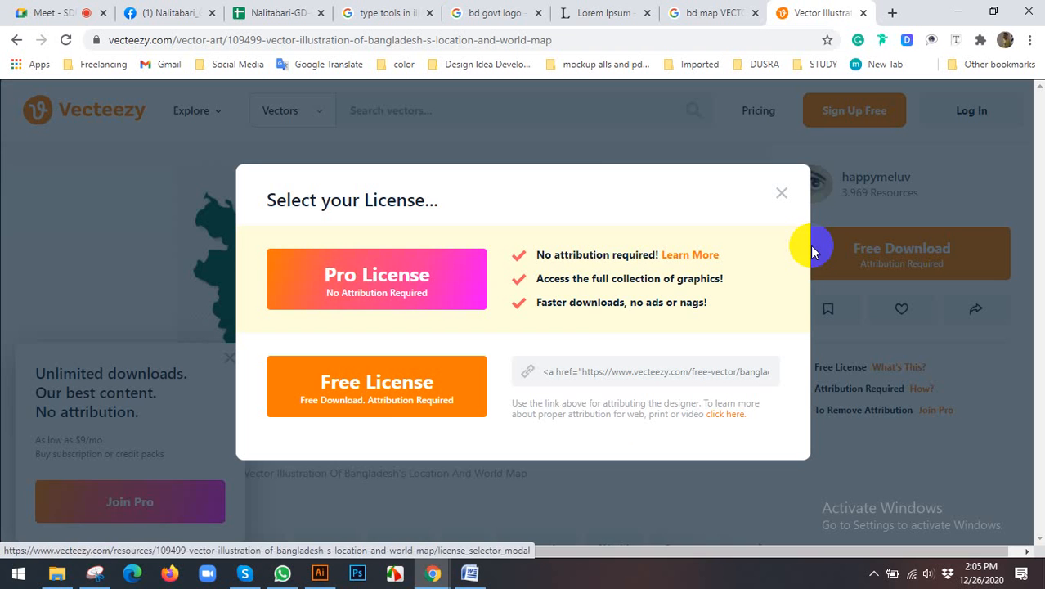
{"action": "left_click", "coordinate": [373, 389]}
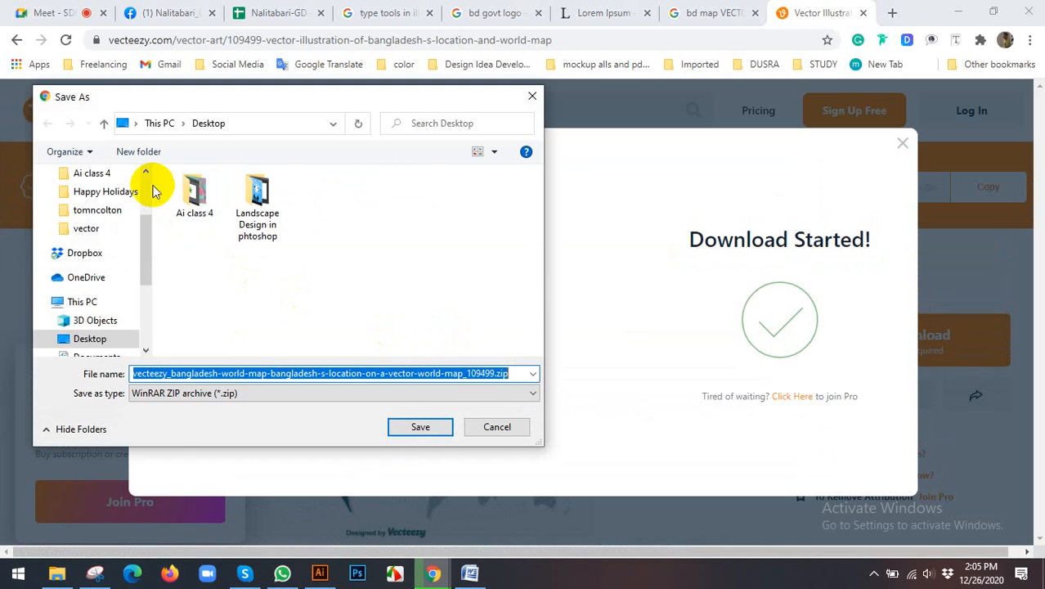
Step: Create a folder named BD LOGO on the Desktop and save the map's zip archive in it
{"action": "scroll", "coordinate": [148, 182], "scroll_direction": "up", "scroll_amount": 3}
{"action": "left_click", "coordinate": [92, 205]}
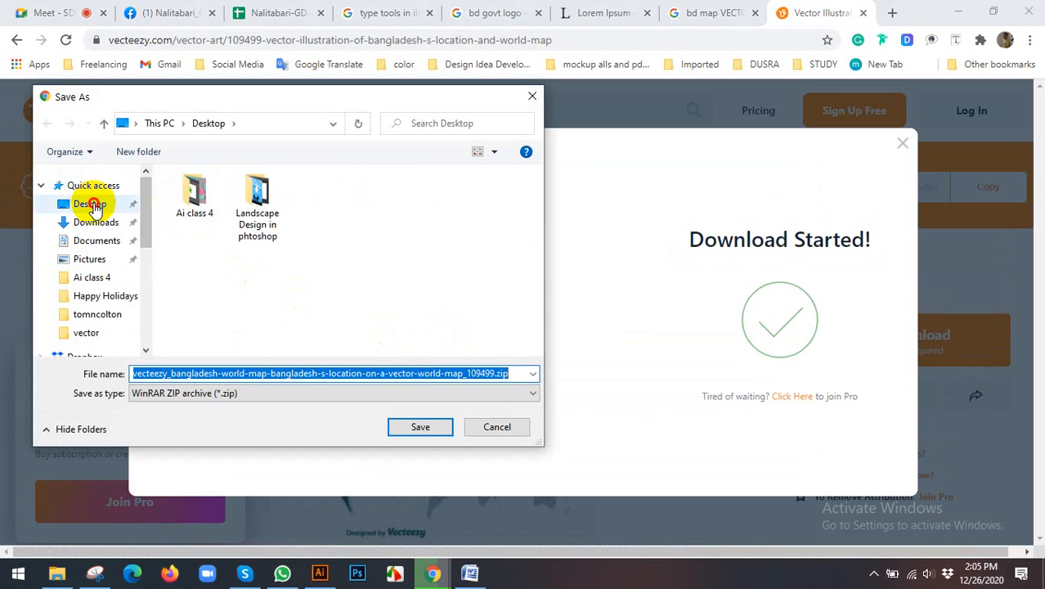
{"action": "left_click", "coordinate": [164, 152]}
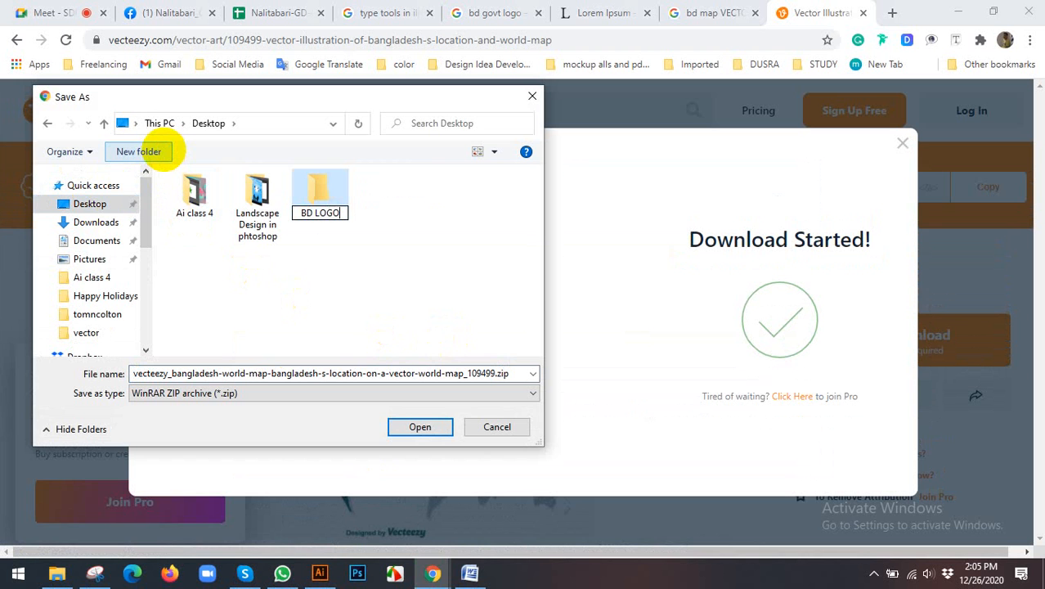
{"action": "left_click", "coordinate": [408, 427]}
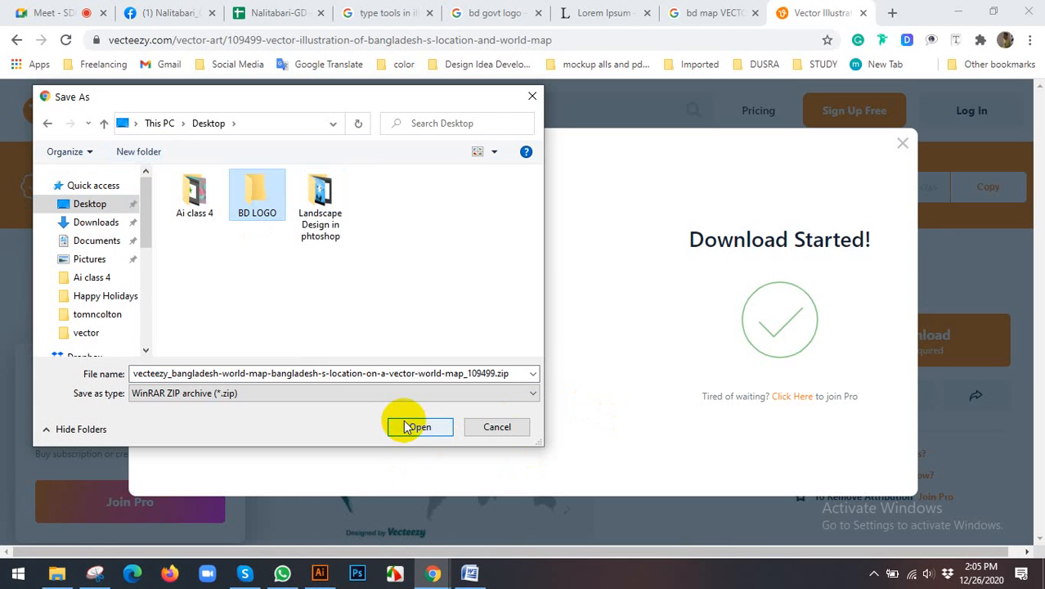
{"action": "left_click", "coordinate": [427, 434]}
{"action": "left_click", "coordinate": [427, 427]}
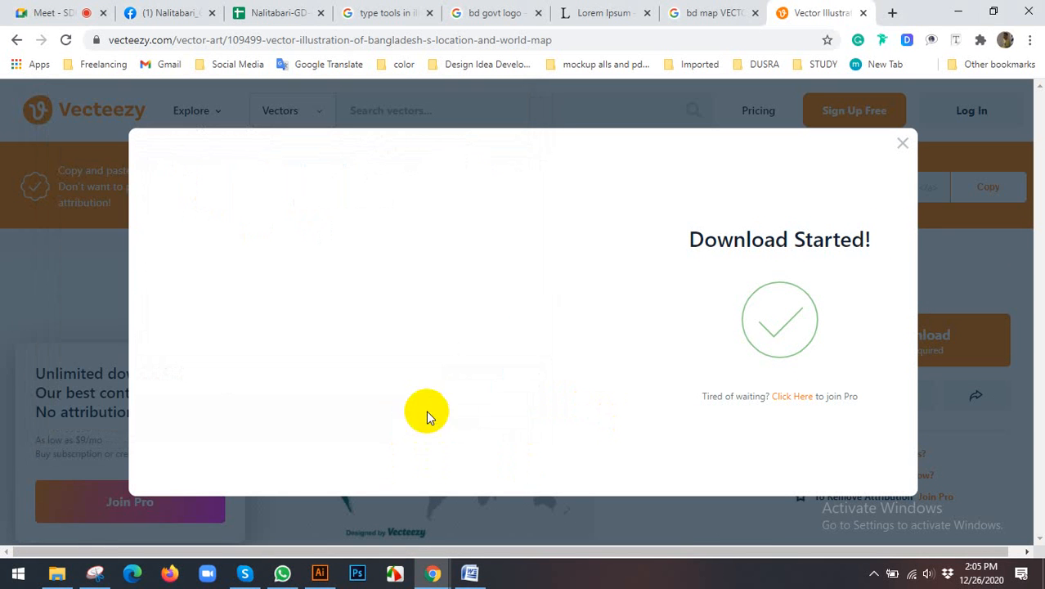
Step: Show the downloaded map archive in its folder and minimize the browser window
{"action": "left_click", "coordinate": [166, 535]}
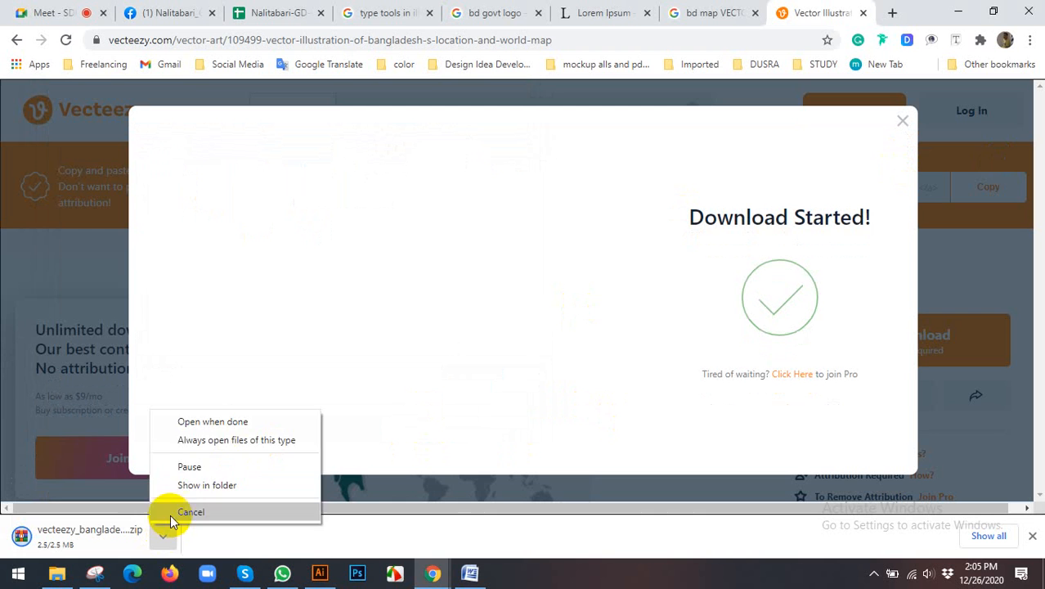
{"action": "left_click", "coordinate": [183, 490]}
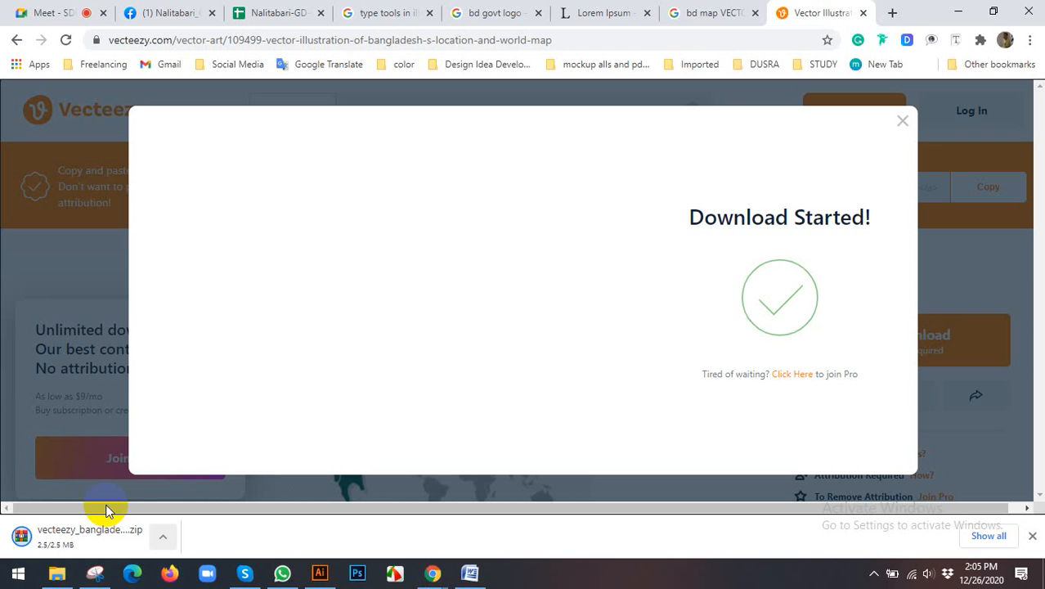
{"action": "left_click", "coordinate": [958, 13]}
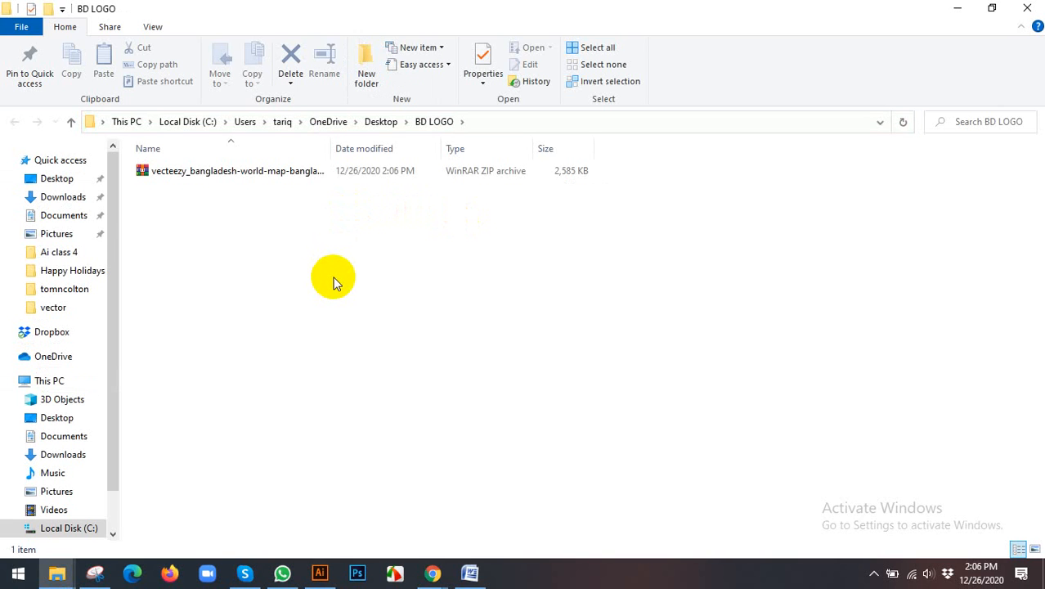
Step: Extract the Vecteezy Bangladesh map archive within the BD LOGO folder, using the default destination path
{"action": "left_click", "coordinate": [254, 177]}
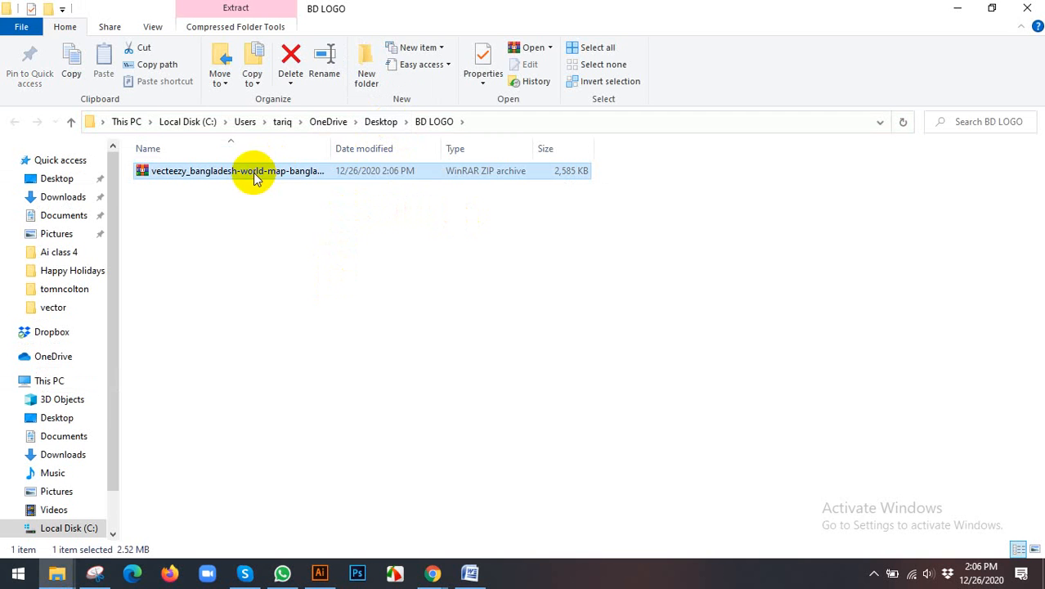
{"action": "right_click", "coordinate": [298, 175]}
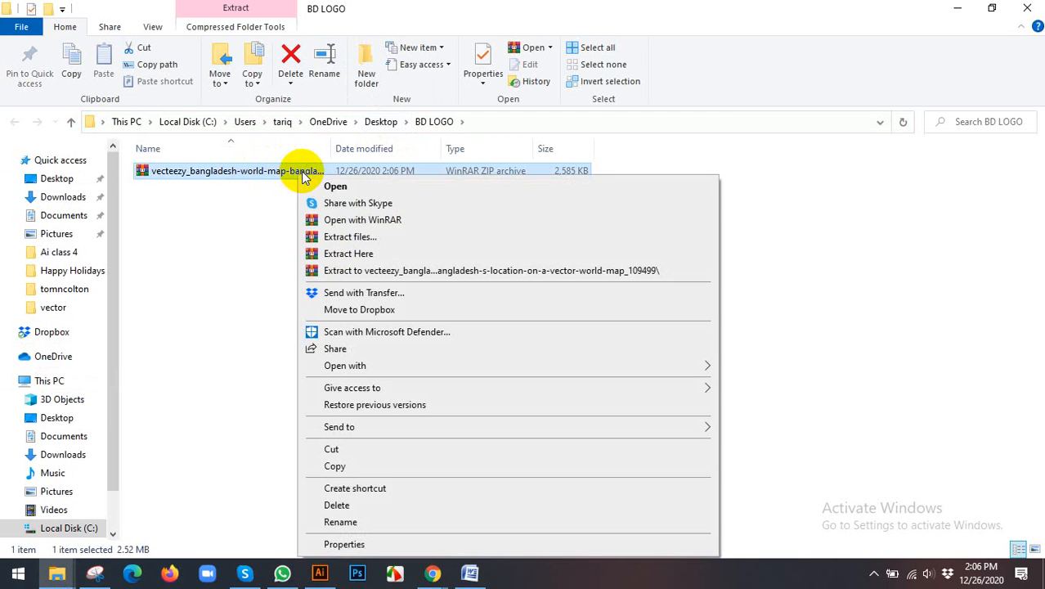
{"action": "left_click", "coordinate": [343, 238]}
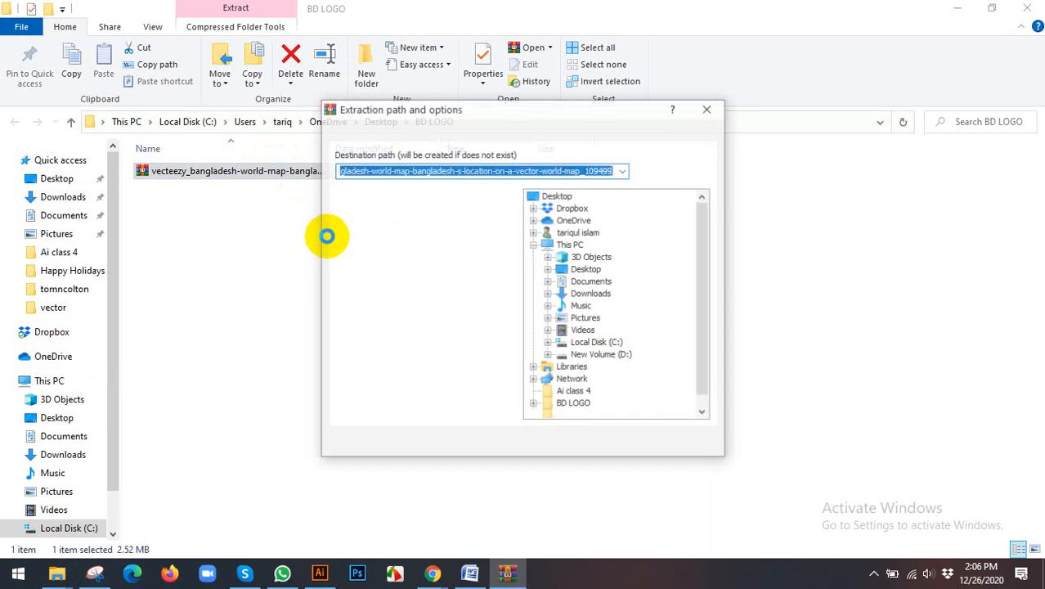
{"action": "left_click", "coordinate": [565, 446]}
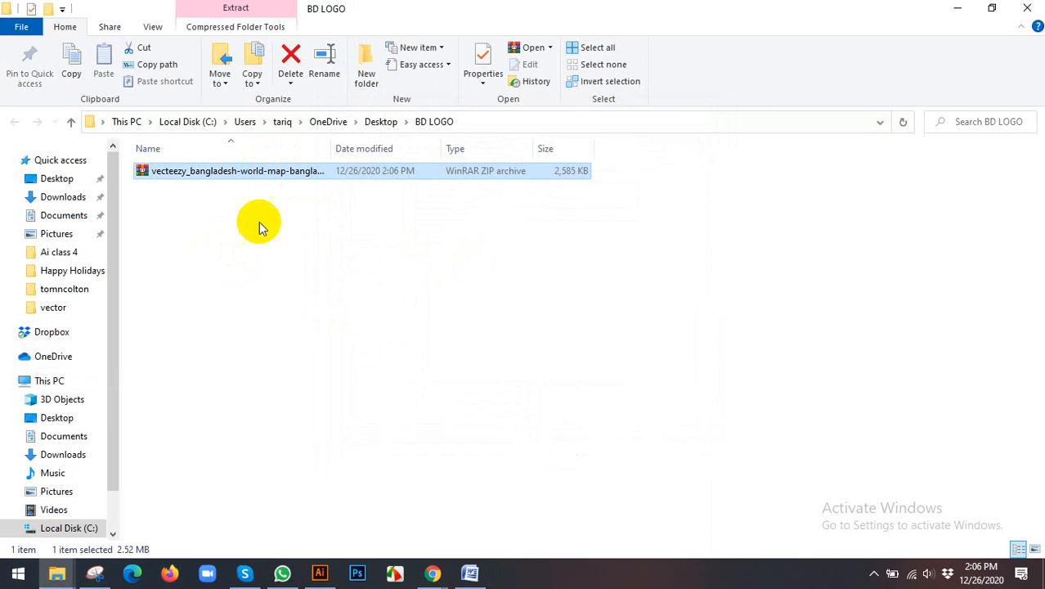
Step: Delete the zip archive and open the extracted map folder to check its files
{"action": "left_click", "coordinate": [187, 191]}
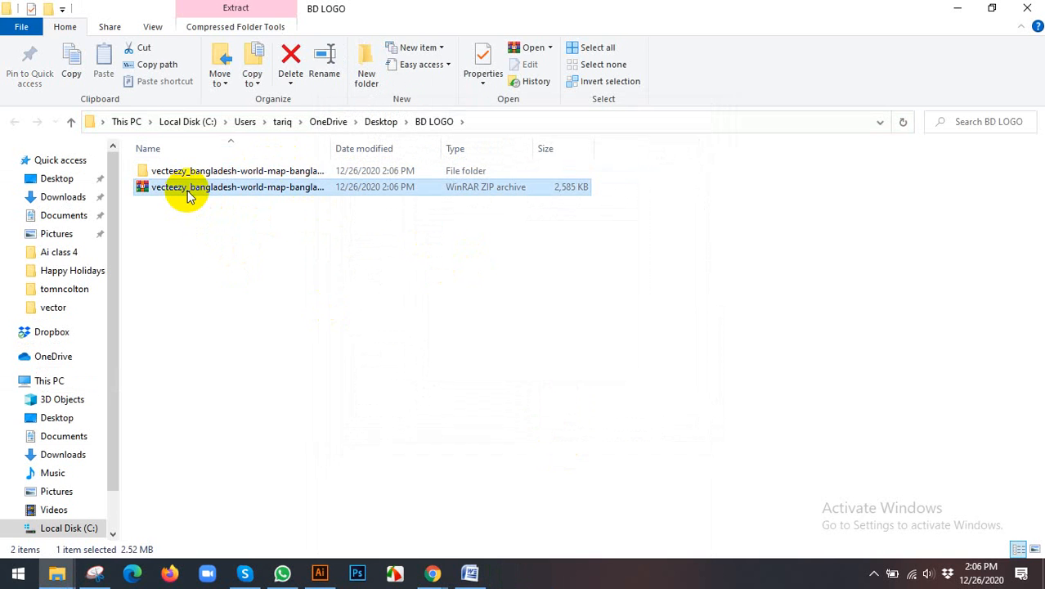
{"action": "key", "text": "Delete"}
{"action": "double_click", "coordinate": [198, 170]}
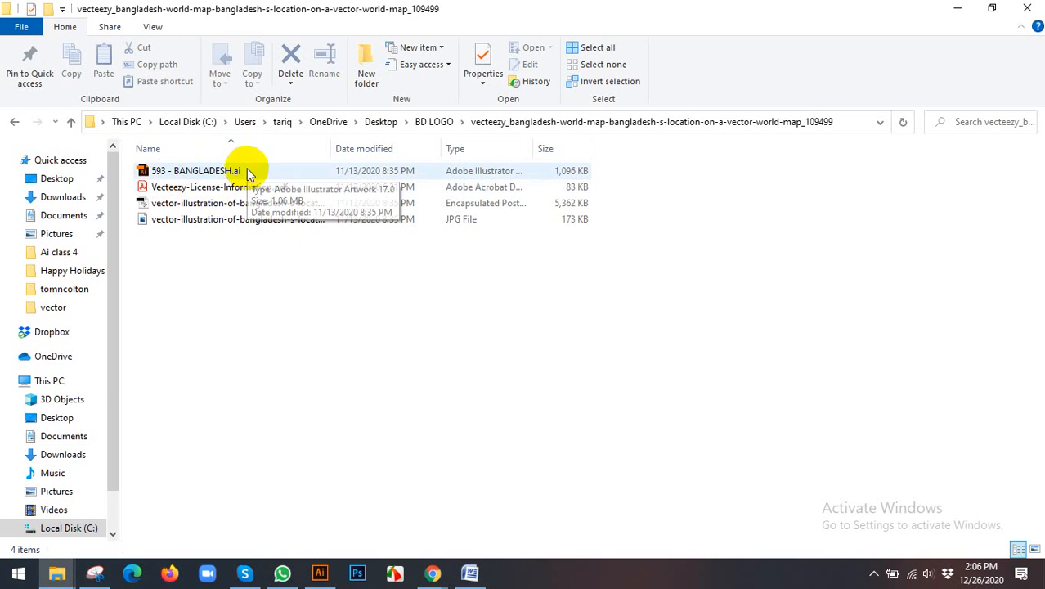
{"action": "left_click", "coordinate": [252, 210]}
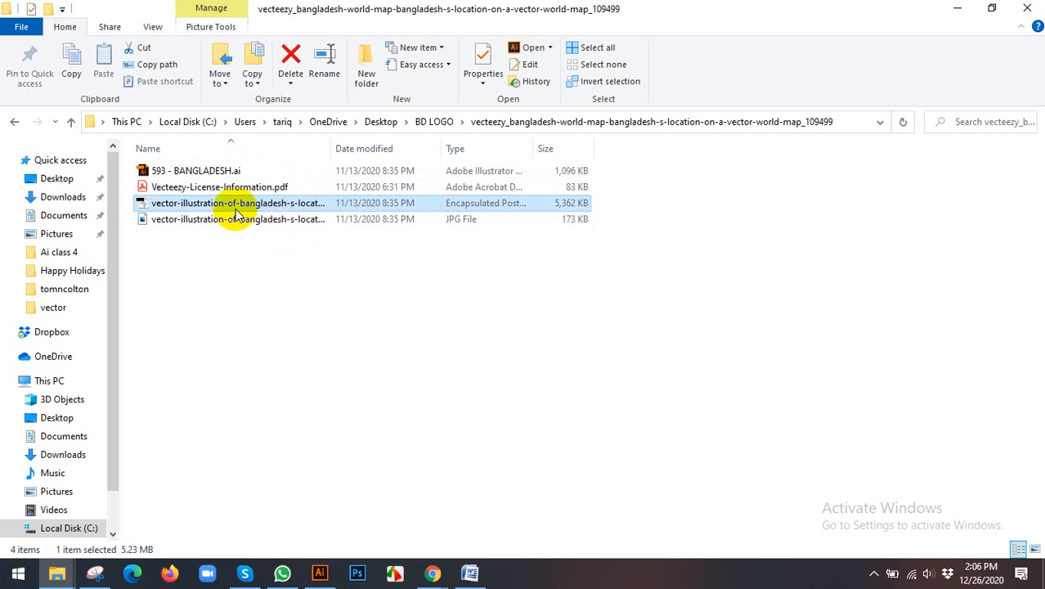
{"action": "left_click", "coordinate": [196, 185]}
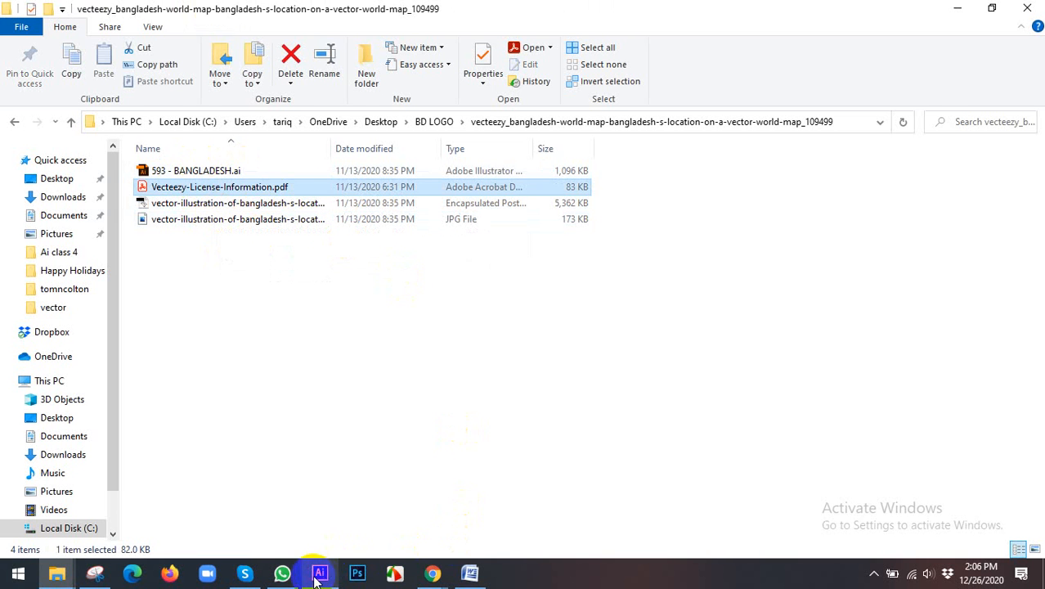
Step: Switch to Illustrator and create a new document from the template vector-illustration-of-bangladesh EPS file in BD LOGO, skipping the text update and accepting font substitution
{"action": "left_click", "coordinate": [320, 571]}
{"action": "left_click", "coordinate": [42, 12]}
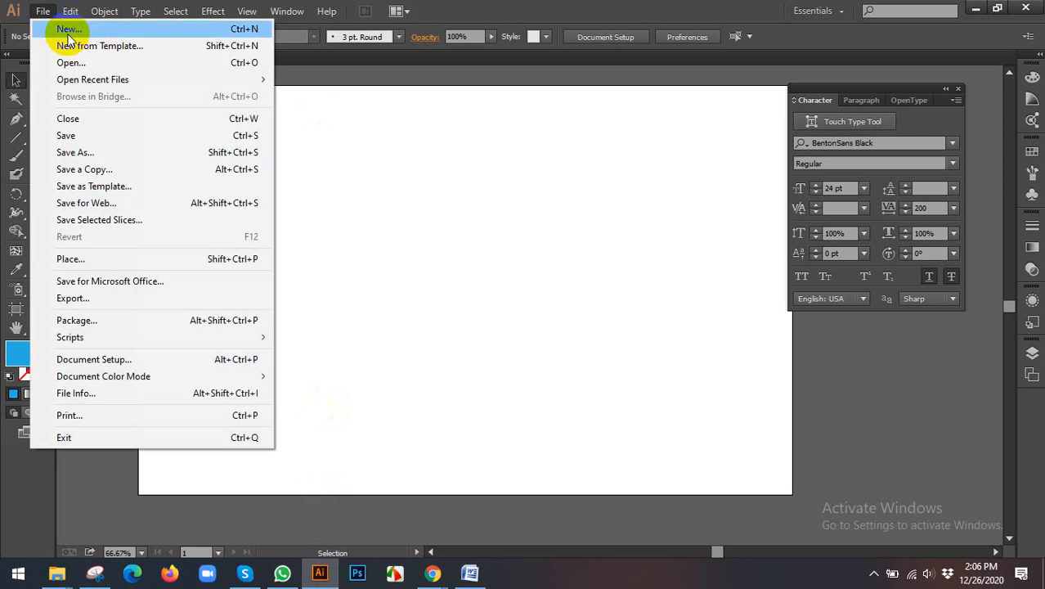
{"action": "left_click", "coordinate": [65, 45]}
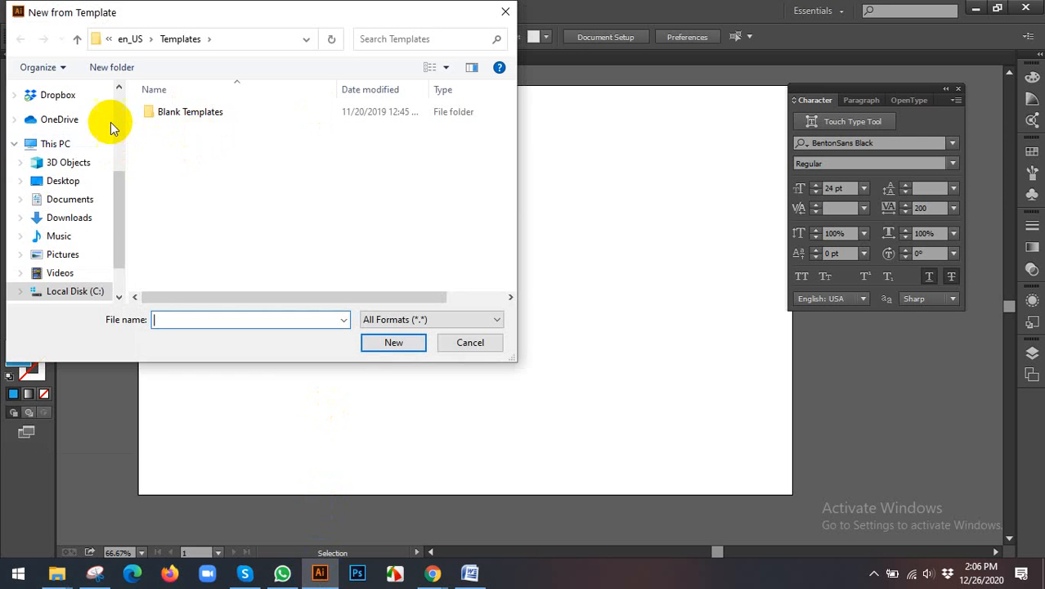
{"action": "scroll", "coordinate": [118, 114], "scroll_direction": "up", "scroll_amount": 5}
{"action": "left_click", "coordinate": [63, 120]}
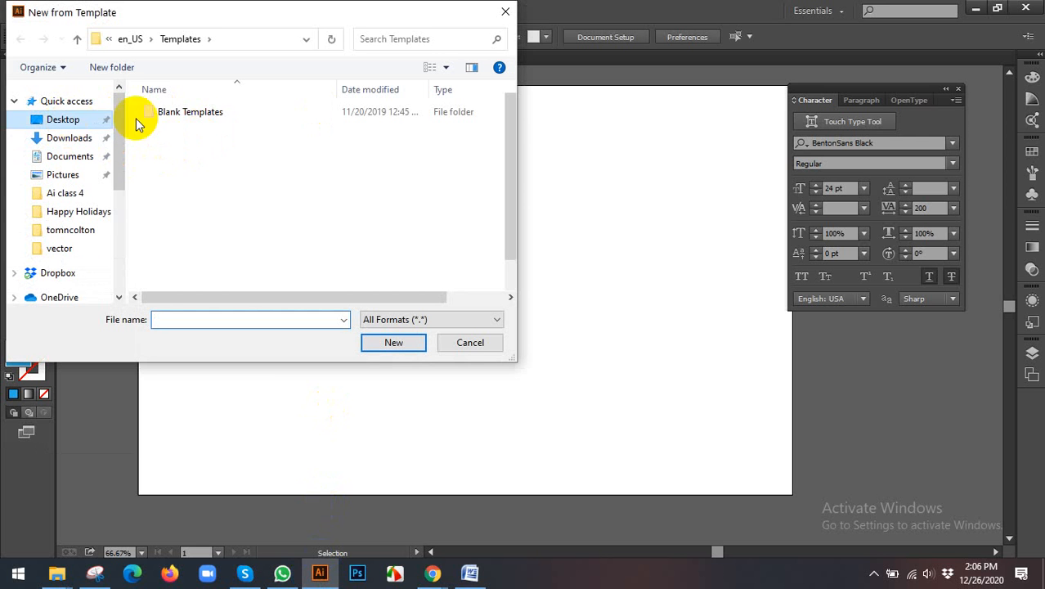
{"action": "double_click", "coordinate": [227, 105]}
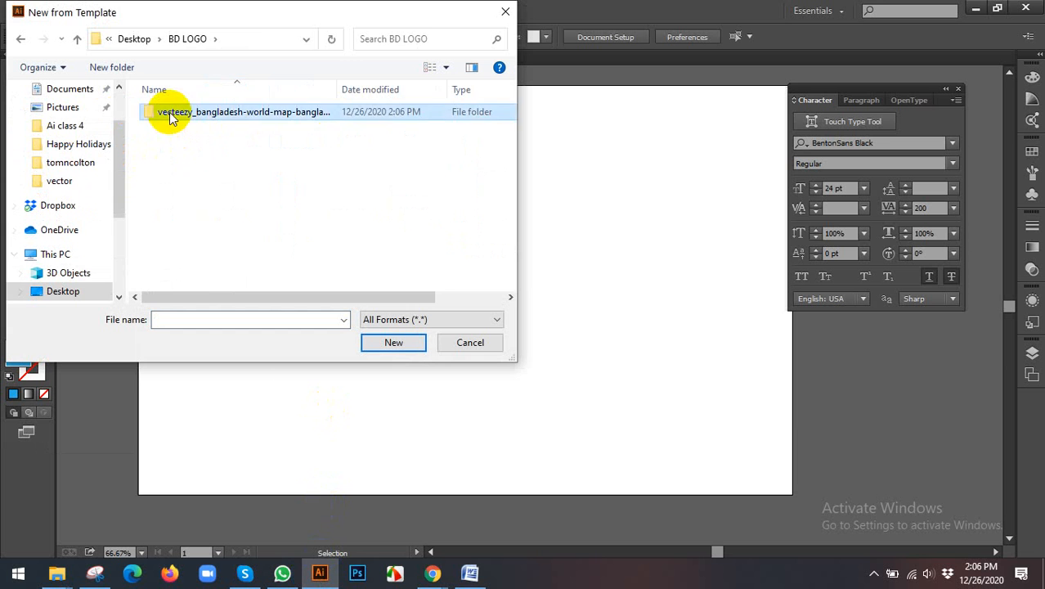
{"action": "double_click", "coordinate": [168, 112]}
{"action": "left_click", "coordinate": [174, 145]}
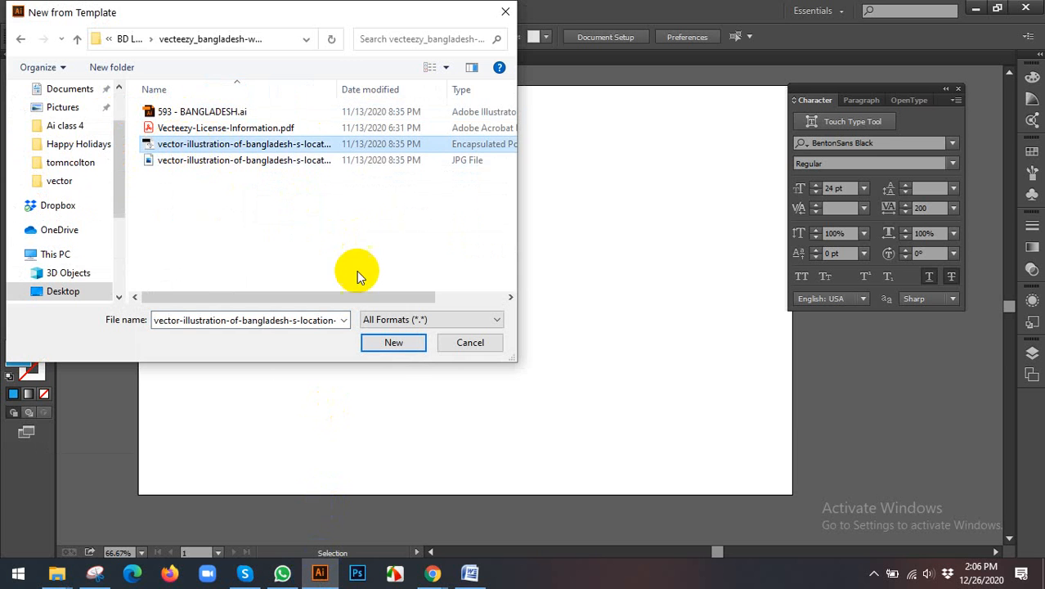
{"action": "left_click", "coordinate": [394, 344]}
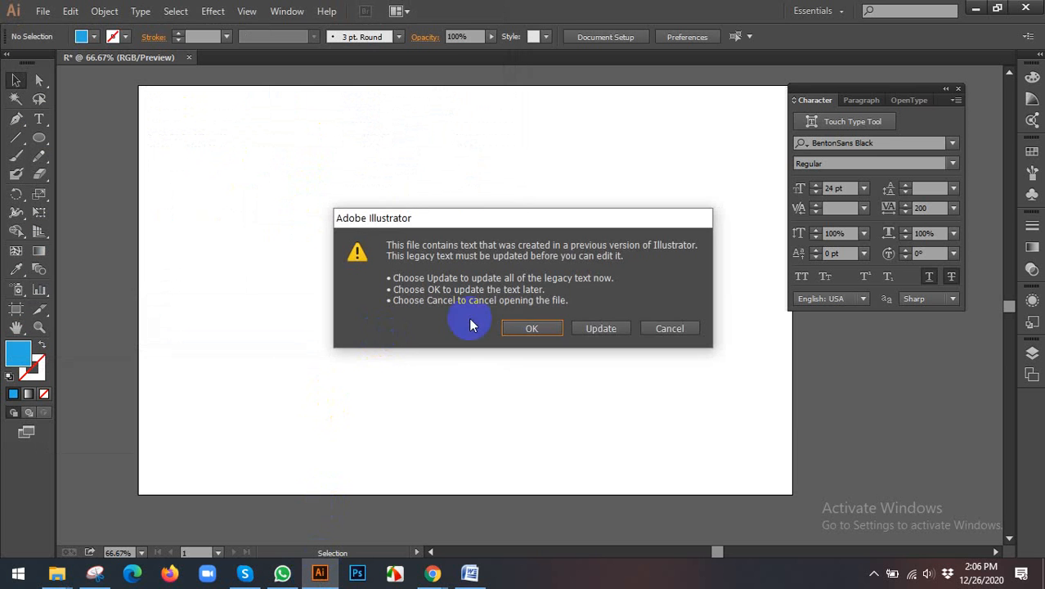
{"action": "left_click", "coordinate": [530, 328]}
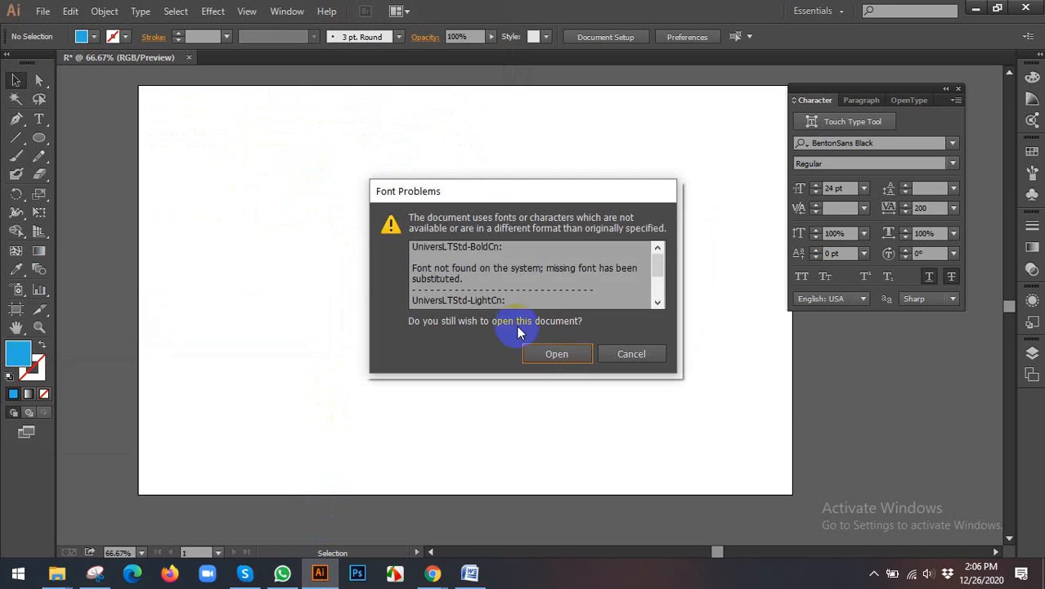
{"action": "left_click", "coordinate": [547, 354]}
Step: Select the green Bangladesh map group in the Vecteezy artwork and move it off the artboard to its left
{"action": "left_click", "coordinate": [503, 350]}
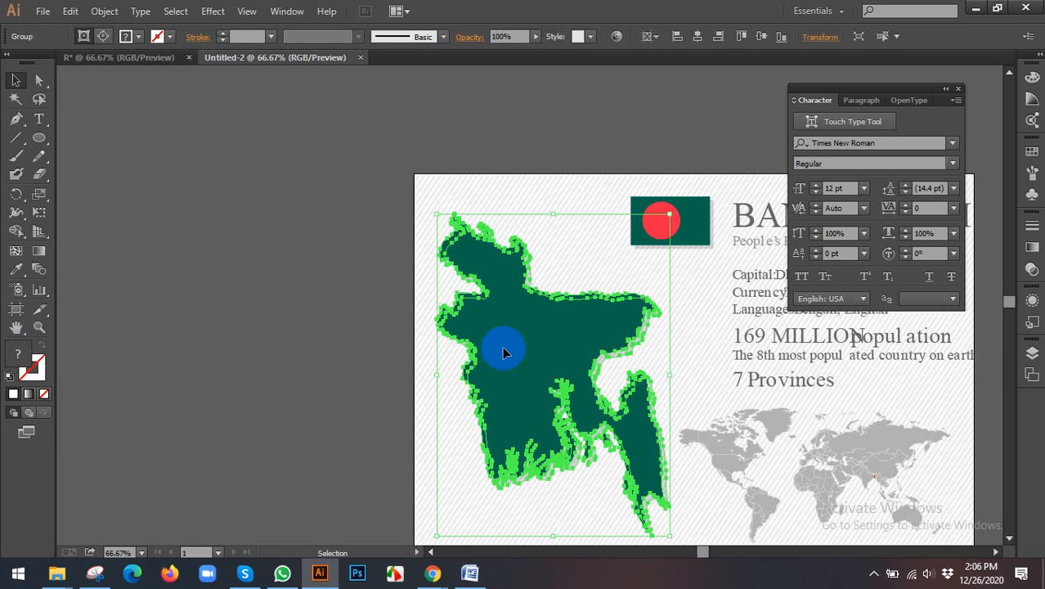
{"action": "key", "text": "ctrl+minus"}
{"action": "left_click", "coordinate": [327, 273]}
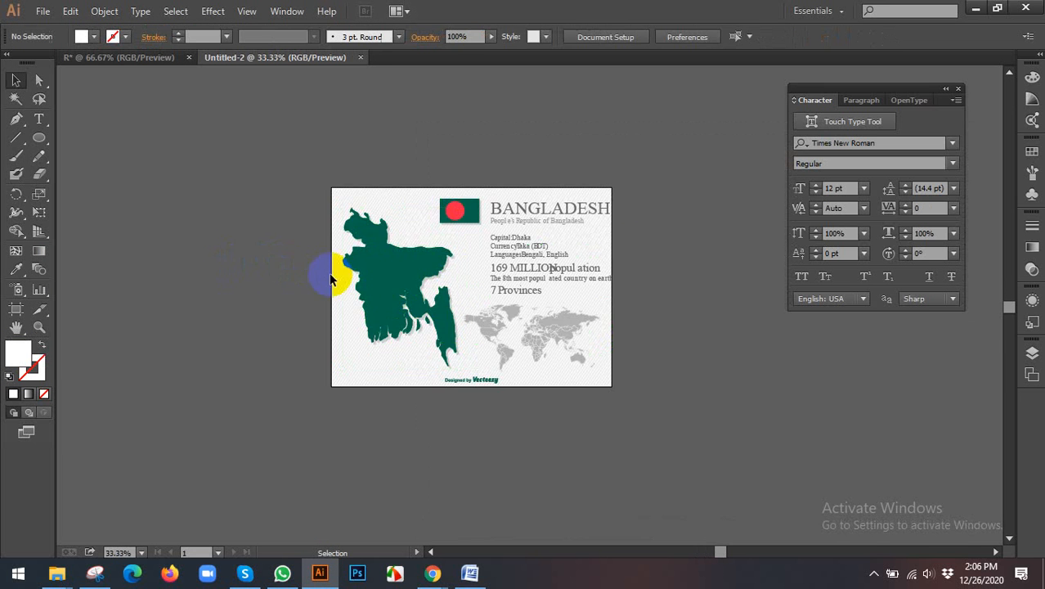
{"action": "scroll", "coordinate": [638, 246], "scroll_direction": "up", "scroll_amount": 1}
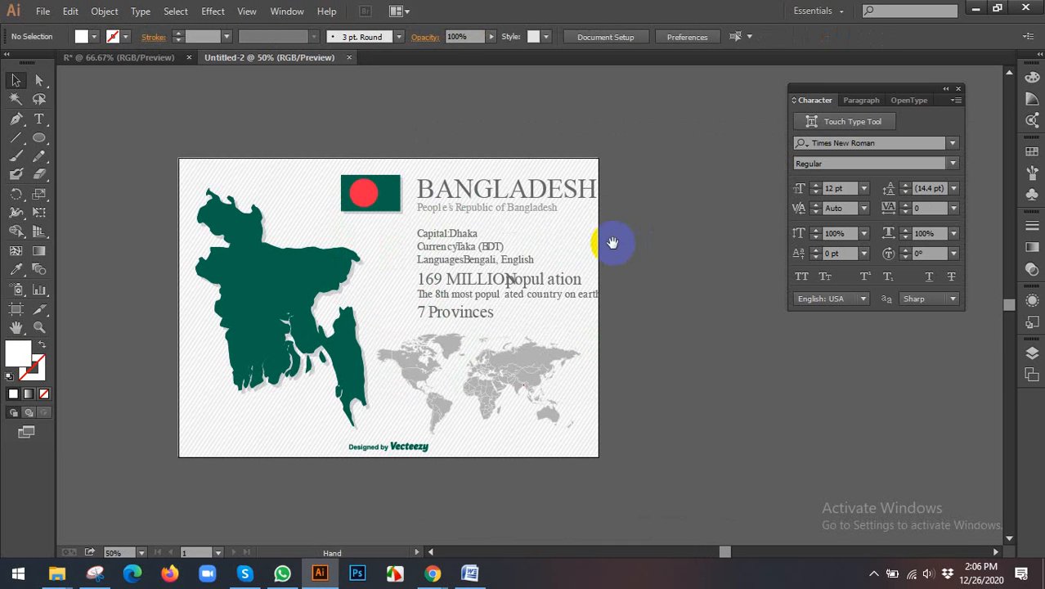
{"action": "left_click_drag", "start_coordinate": [612, 243], "coordinate": [672, 262]}
{"action": "scroll", "coordinate": [625, 264], "scroll_direction": "up", "scroll_amount": 1}
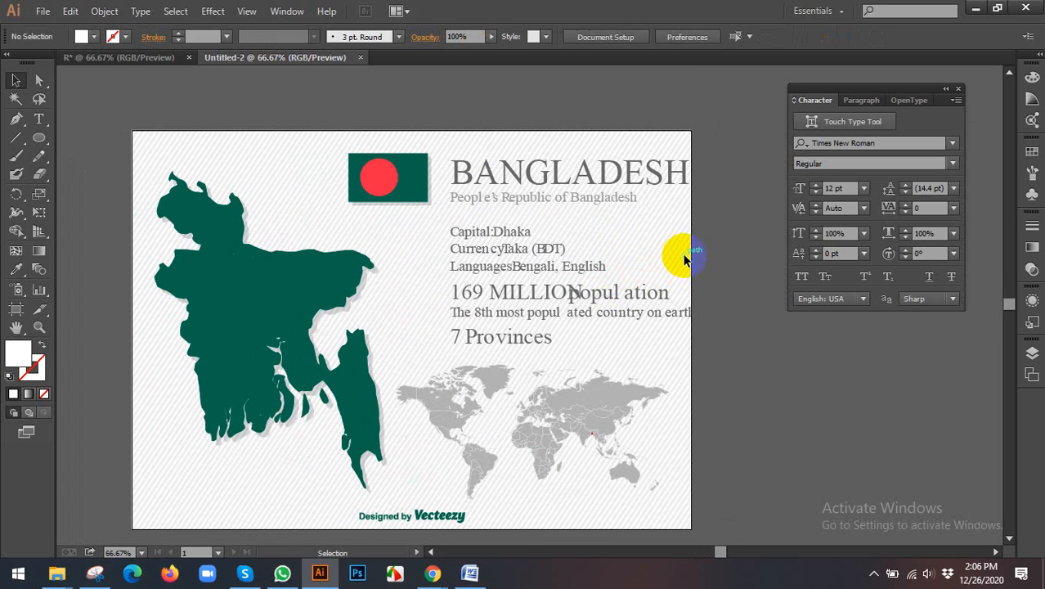
{"action": "left_click", "coordinate": [191, 280]}
{"action": "scroll", "coordinate": [259, 292], "scroll_direction": "down", "scroll_amount": 1}
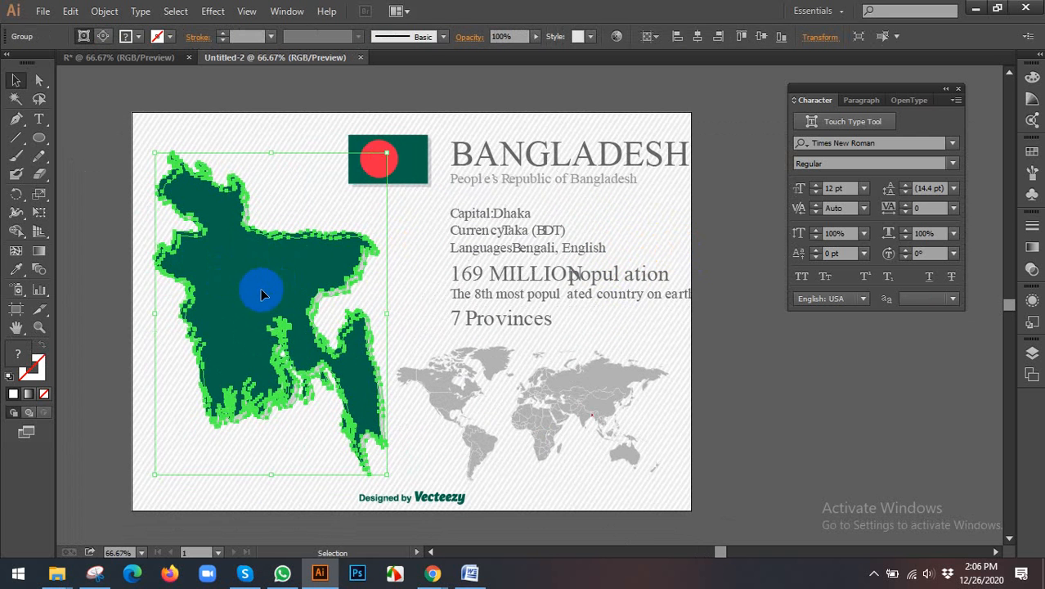
{"action": "left_click_drag", "start_coordinate": [259, 292], "coordinate": [136, 272]}
{"action": "scroll", "coordinate": [234, 285], "scroll_direction": "left", "scroll_amount": 3}
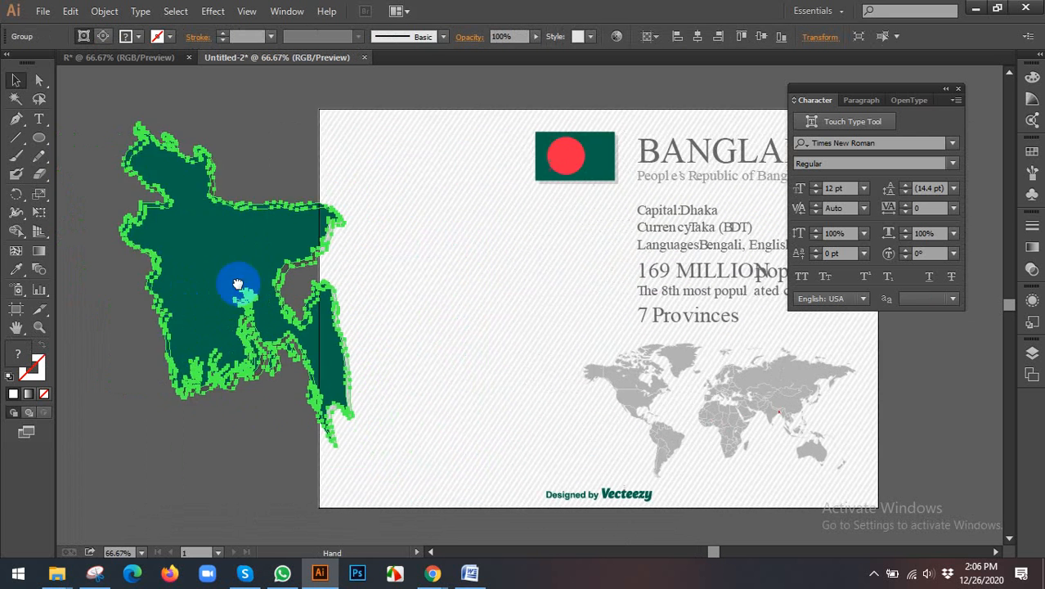
{"action": "left_click_drag", "start_coordinate": [302, 276], "coordinate": [214, 258]}
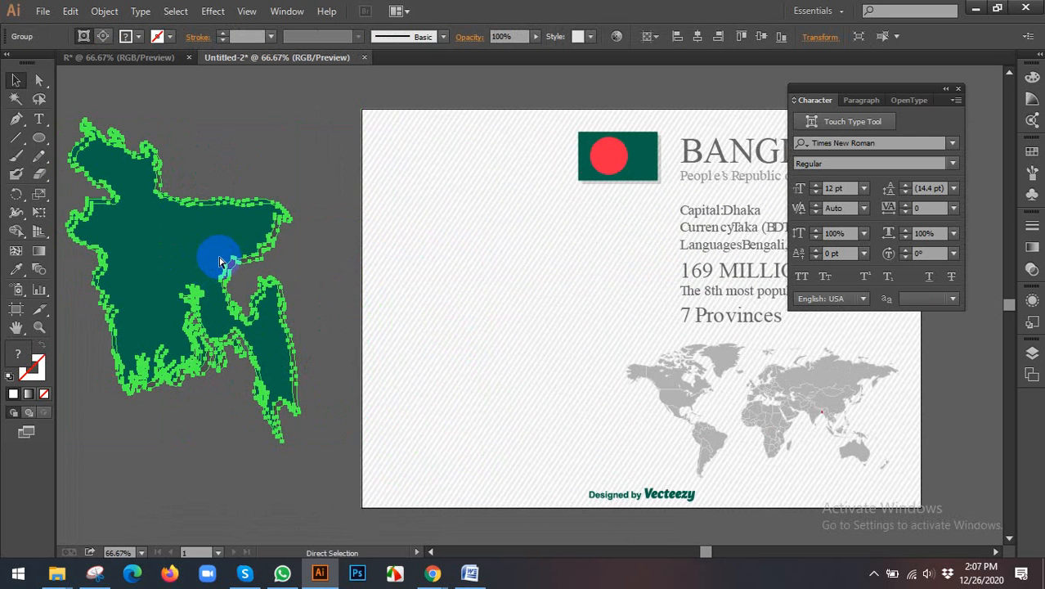
Step: Paste the copied Bangladesh map into document R and place it outside the artboard, to its left
{"action": "left_click", "coordinate": [131, 58]}
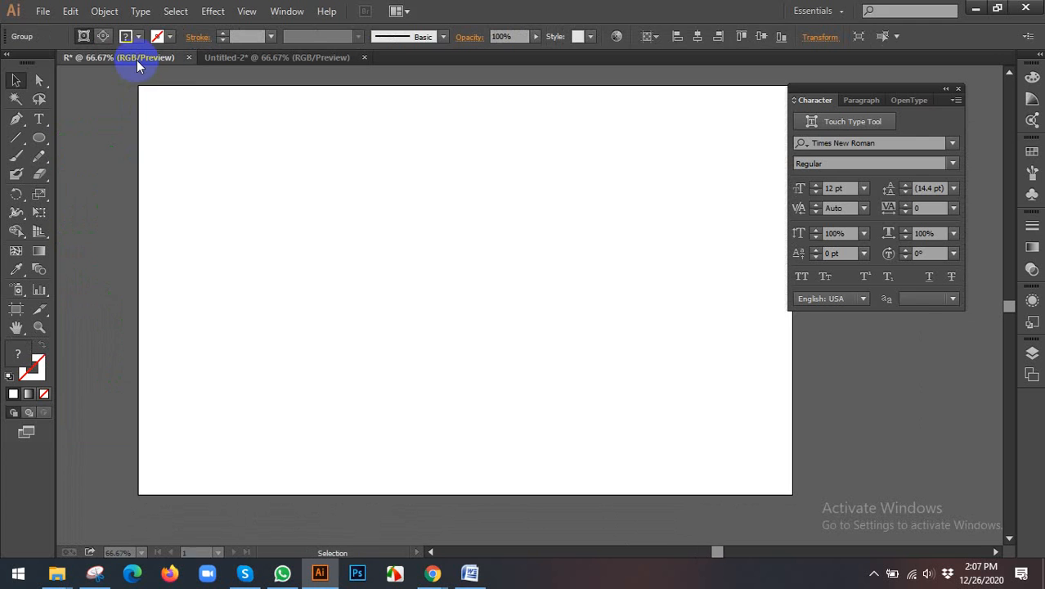
{"action": "key", "text": "ctrl+v"}
{"action": "scroll", "coordinate": [426, 275], "scroll_direction": "down", "scroll_amount": 3}
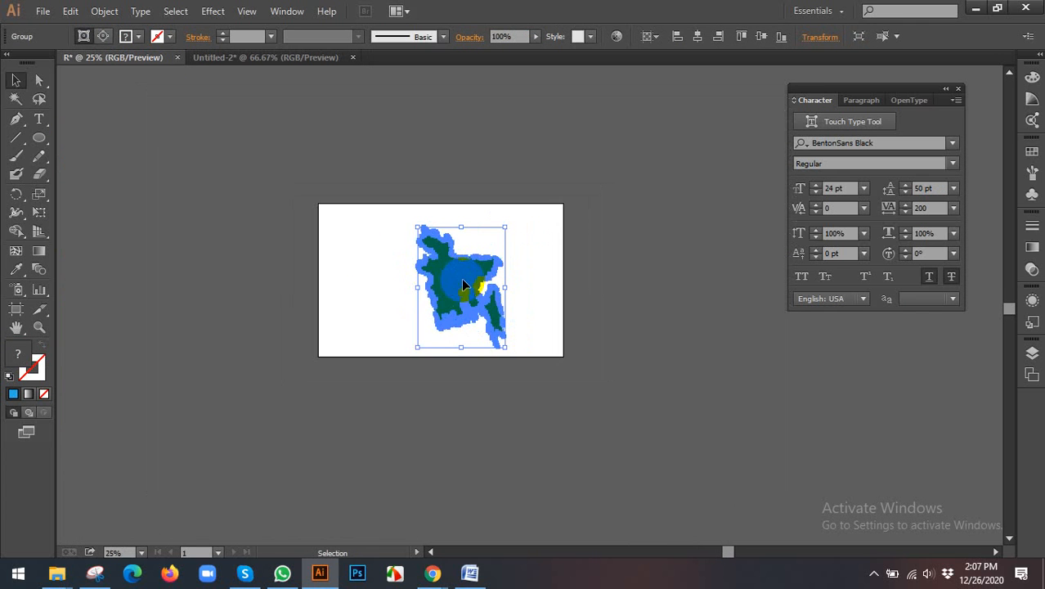
{"action": "left_click_drag", "start_coordinate": [463, 279], "coordinate": [203, 251]}
{"action": "left_click", "coordinate": [426, 287]}
{"action": "left_click", "coordinate": [390, 241]}
Step: Draw a blue-filled circle with the Ellipse tool and center it horizontally and vertically on the artboard
{"action": "scroll", "coordinate": [380, 260], "scroll_direction": "up", "scroll_amount": 1}
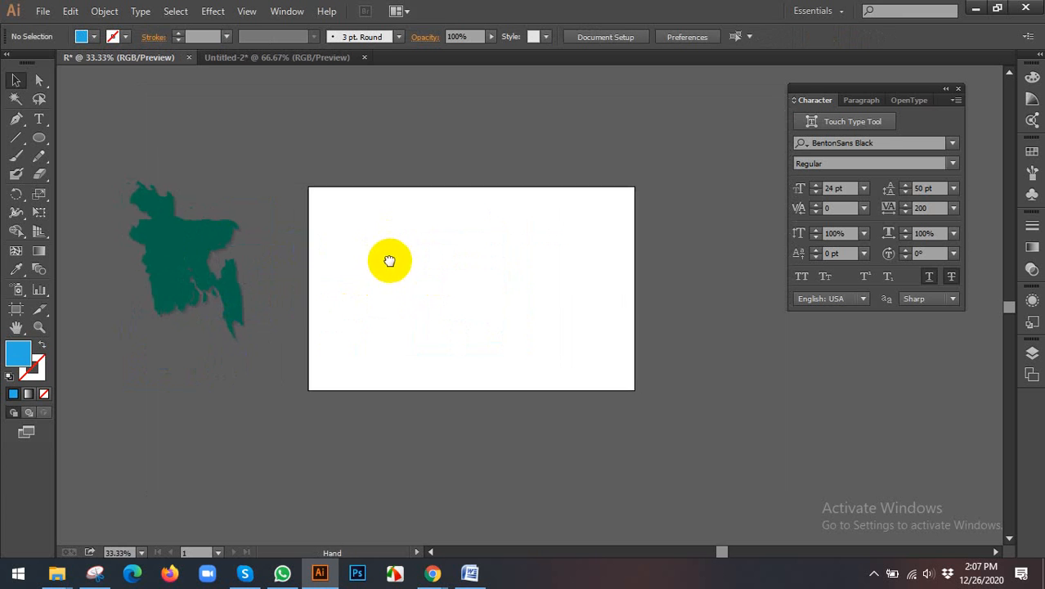
{"action": "scroll", "coordinate": [345, 264], "scroll_direction": "up", "scroll_amount": 1}
{"action": "left_click_drag", "start_coordinate": [431, 267], "coordinate": [347, 266]}
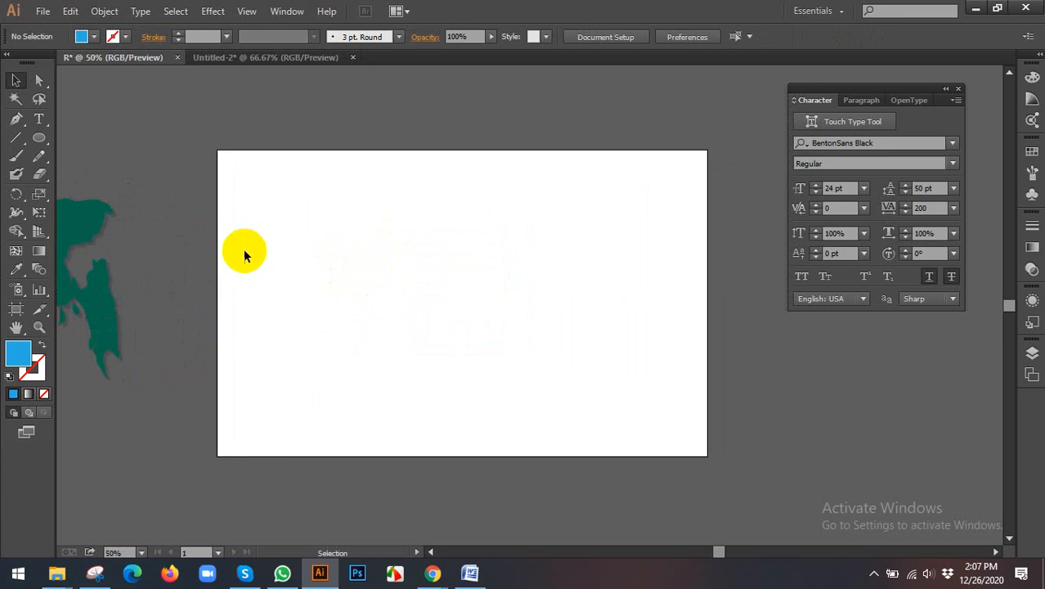
{"action": "left_click_drag", "start_coordinate": [270, 247], "coordinate": [289, 254]}
{"action": "left_click", "coordinate": [52, 139]}
{"action": "left_click_drag", "start_coordinate": [480, 286], "coordinate": [578, 372]}
{"action": "left_click", "coordinate": [16, 79]}
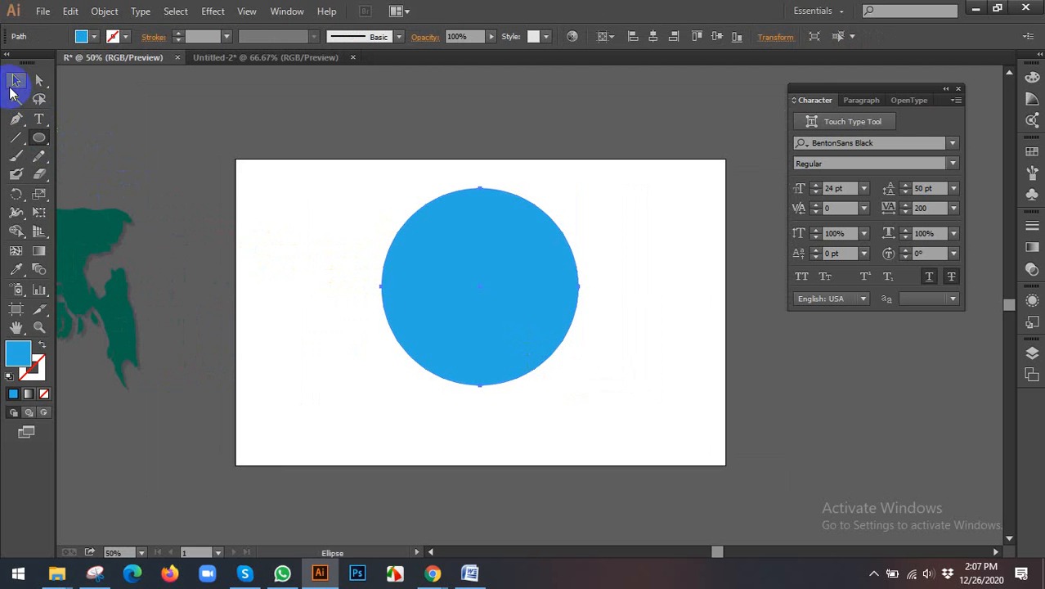
{"action": "left_click_drag", "start_coordinate": [500, 286], "coordinate": [498, 310]}
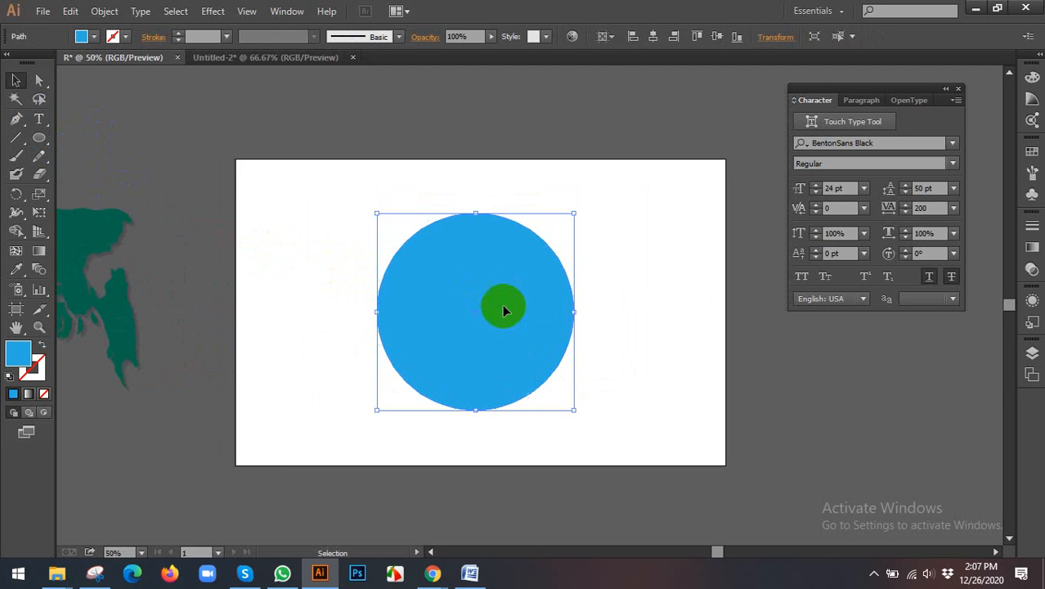
{"action": "left_click", "coordinate": [652, 37]}
{"action": "left_click", "coordinate": [719, 37]}
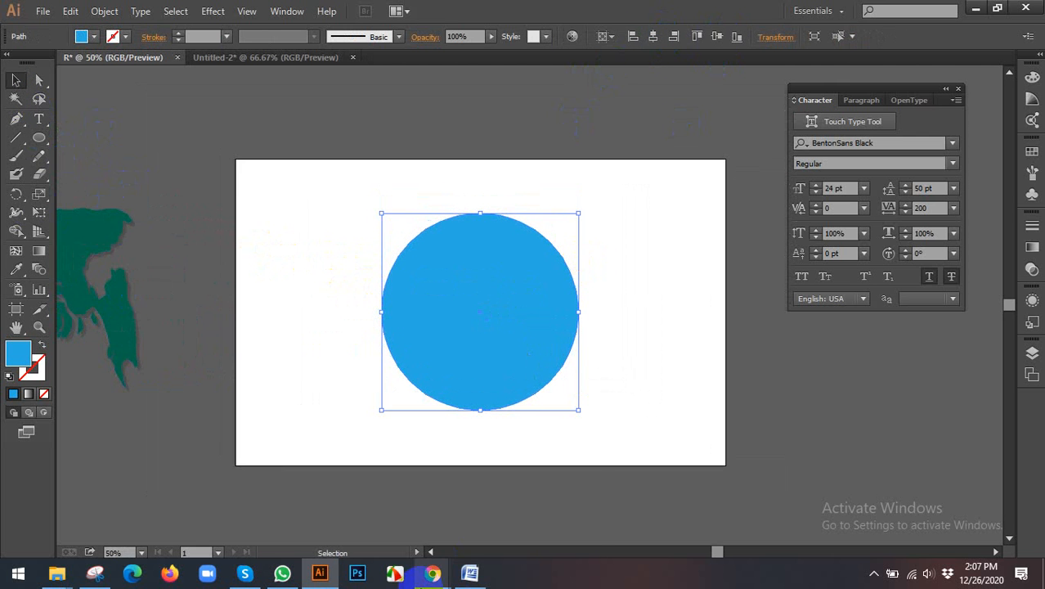
Step: Switch to Chrome and copy the Wikipedia Government Seal of Bangladesh image from the bd govt logo image results
{"action": "left_click", "coordinate": [431, 572]}
{"action": "left_click", "coordinate": [480, 507]}
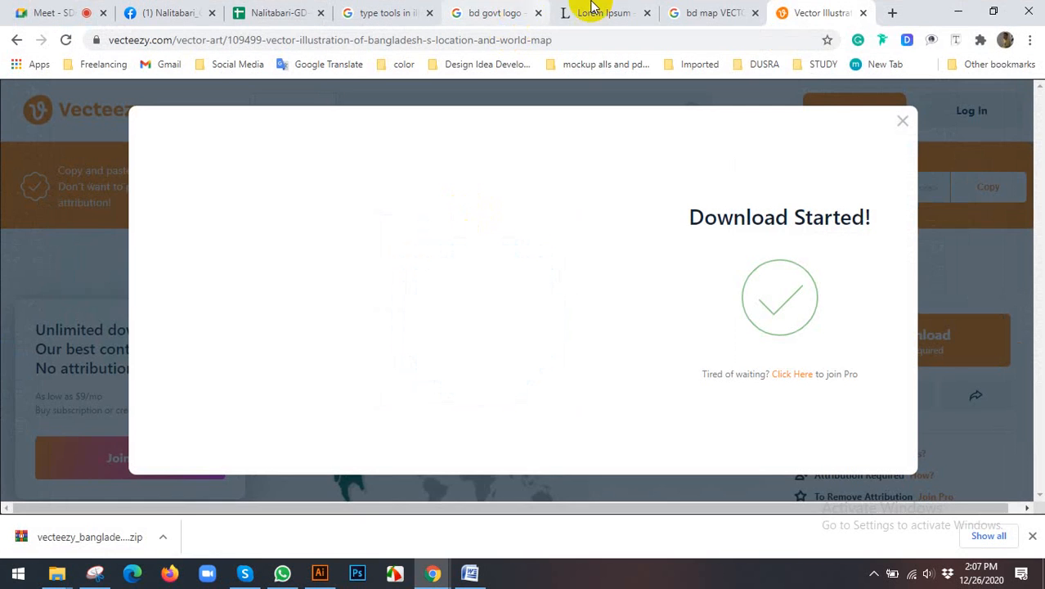
{"action": "left_click", "coordinate": [711, 11]}
{"action": "scroll", "coordinate": [575, 262], "scroll_direction": "up", "scroll_amount": 3}
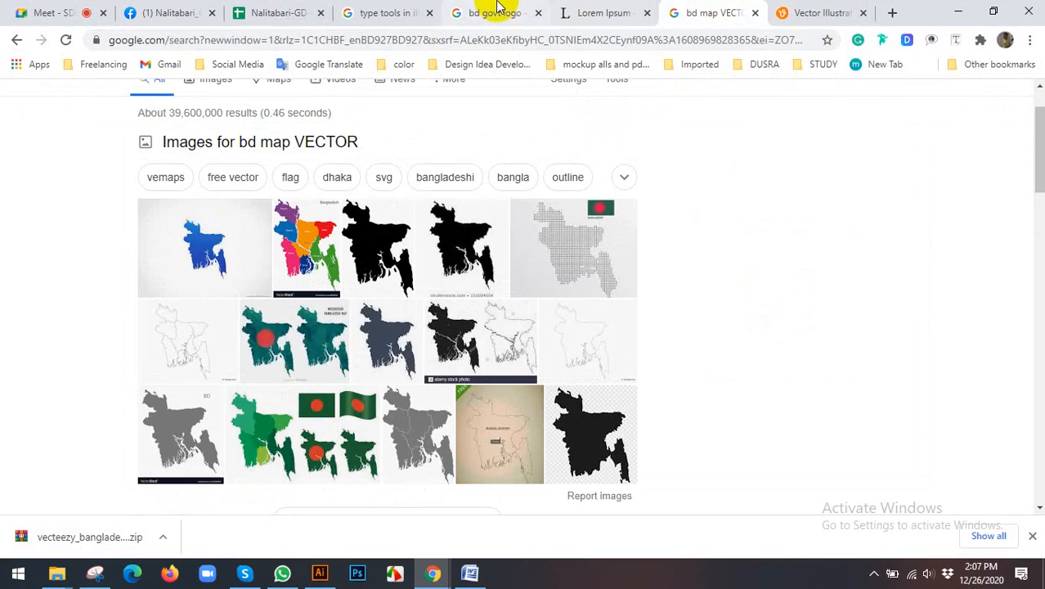
{"action": "left_click", "coordinate": [473, 13]}
{"action": "scroll", "coordinate": [461, 288], "scroll_direction": "up", "scroll_amount": 3}
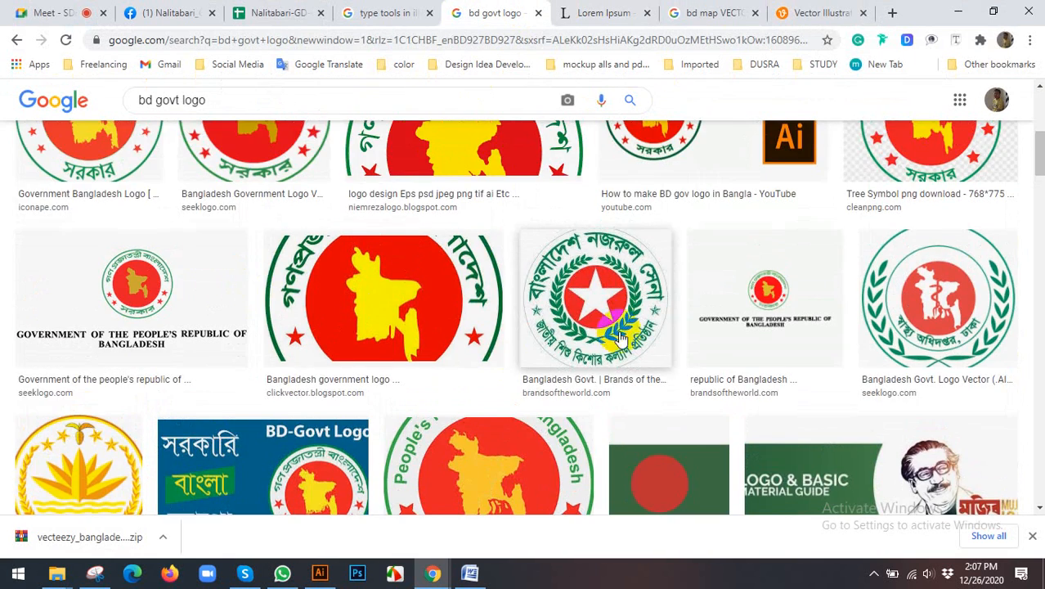
{"action": "scroll", "coordinate": [583, 320], "scroll_direction": "up", "scroll_amount": 3}
{"action": "left_click", "coordinate": [257, 159]}
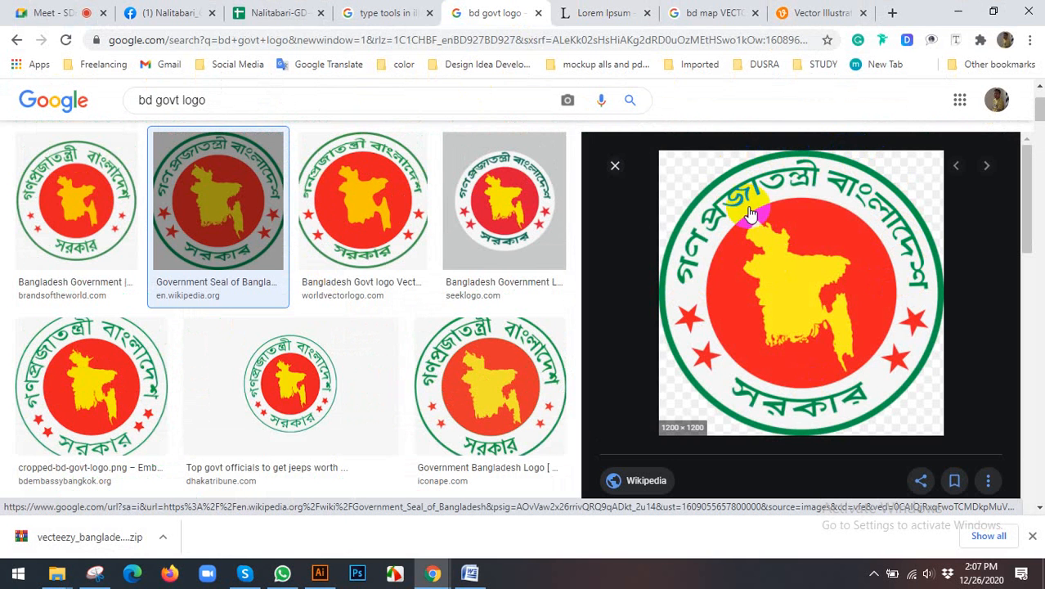
{"action": "right_click", "coordinate": [789, 190]}
{"action": "left_click", "coordinate": [831, 347]}
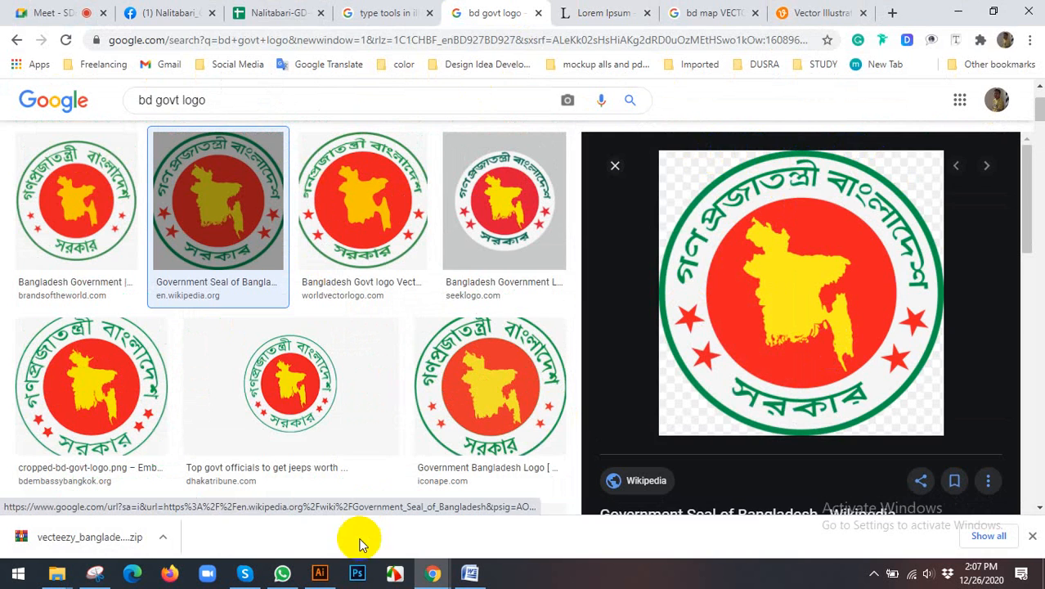
Step: Return to Illustrator, paste the seal image into document R, and scale it down at the artboard's right edge as reference
{"action": "left_click", "coordinate": [321, 572]}
{"action": "key", "text": "ctrl+v"}
{"action": "scroll", "coordinate": [509, 306], "scroll_direction": "down", "scroll_amount": 2}
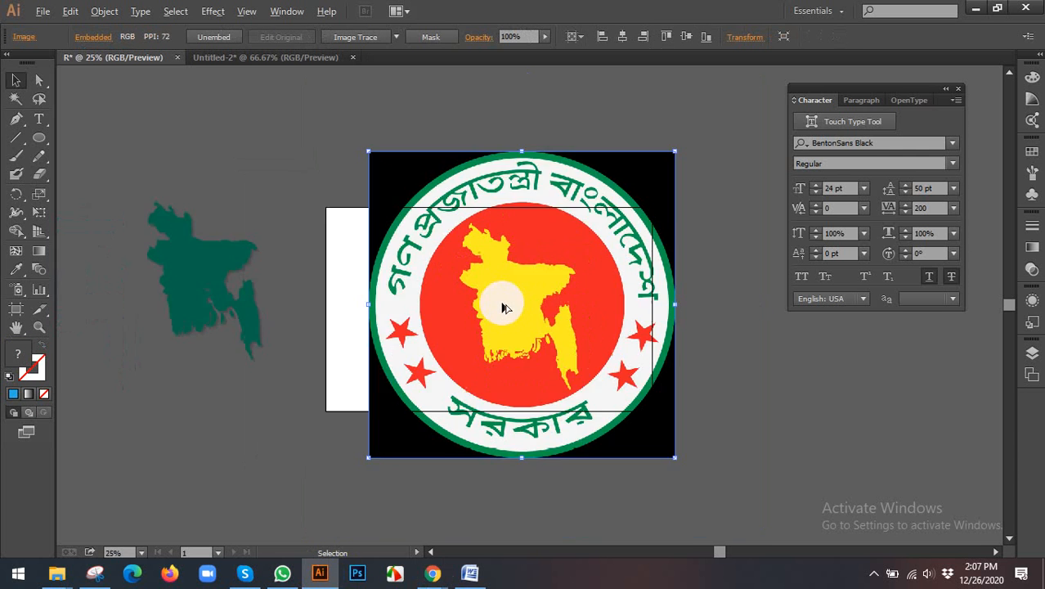
{"action": "left_click_drag", "start_coordinate": [532, 272], "coordinate": [697, 276]}
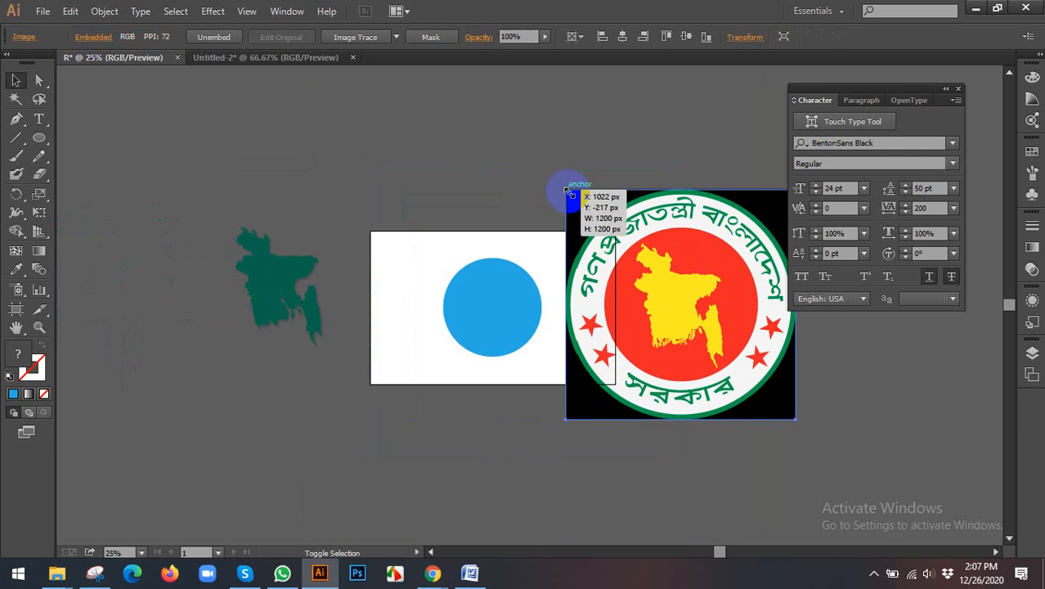
{"action": "left_click_drag", "start_coordinate": [567, 190], "coordinate": [615, 239]}
{"action": "left_click_drag", "start_coordinate": [669, 281], "coordinate": [653, 291]}
Step: Move the blue circle above the artboard and enlarge it to roughly match the seal's diameter
{"action": "scroll", "coordinate": [572, 296], "scroll_direction": "up", "scroll_amount": 1}
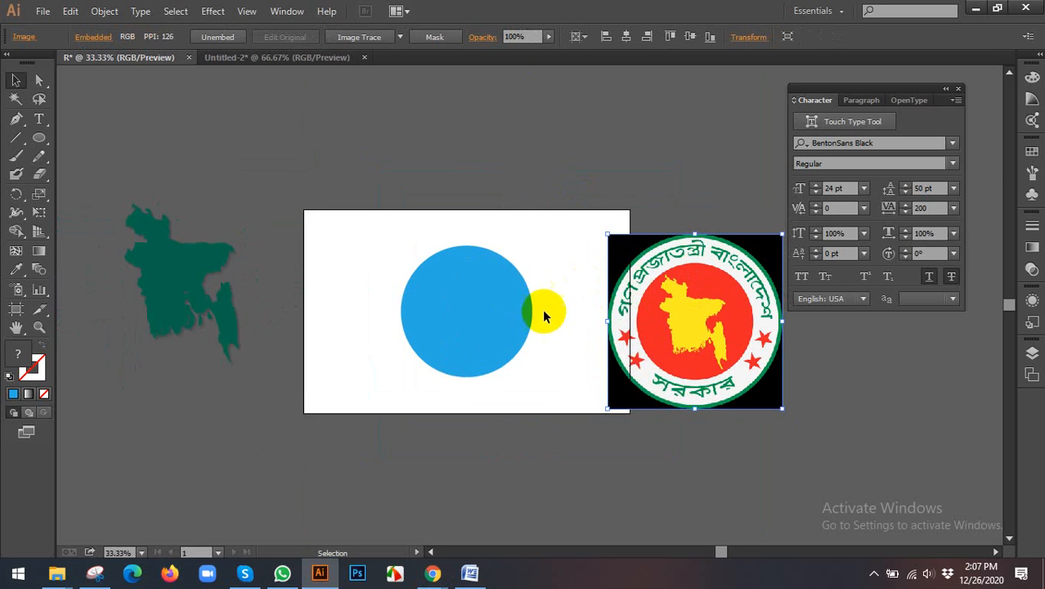
{"action": "left_click_drag", "start_coordinate": [522, 308], "coordinate": [413, 273]}
{"action": "left_click", "coordinate": [358, 268]}
{"action": "scroll", "coordinate": [390, 270], "scroll_direction": "up", "scroll_amount": 2}
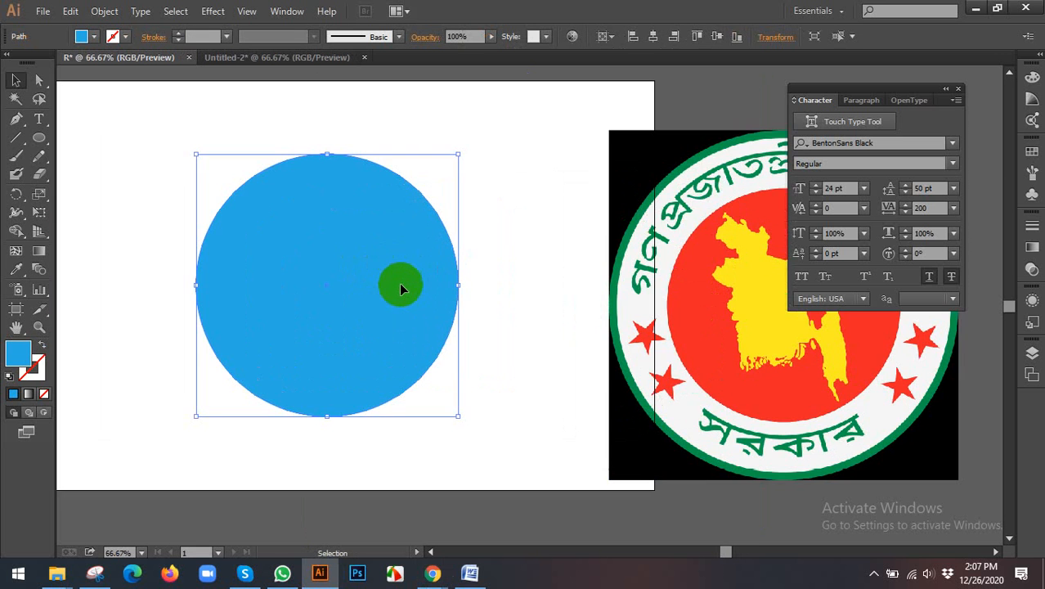
{"action": "scroll", "coordinate": [400, 288], "scroll_direction": "down", "scroll_amount": 2}
{"action": "left_click_drag", "start_coordinate": [419, 303], "coordinate": [415, 190]}
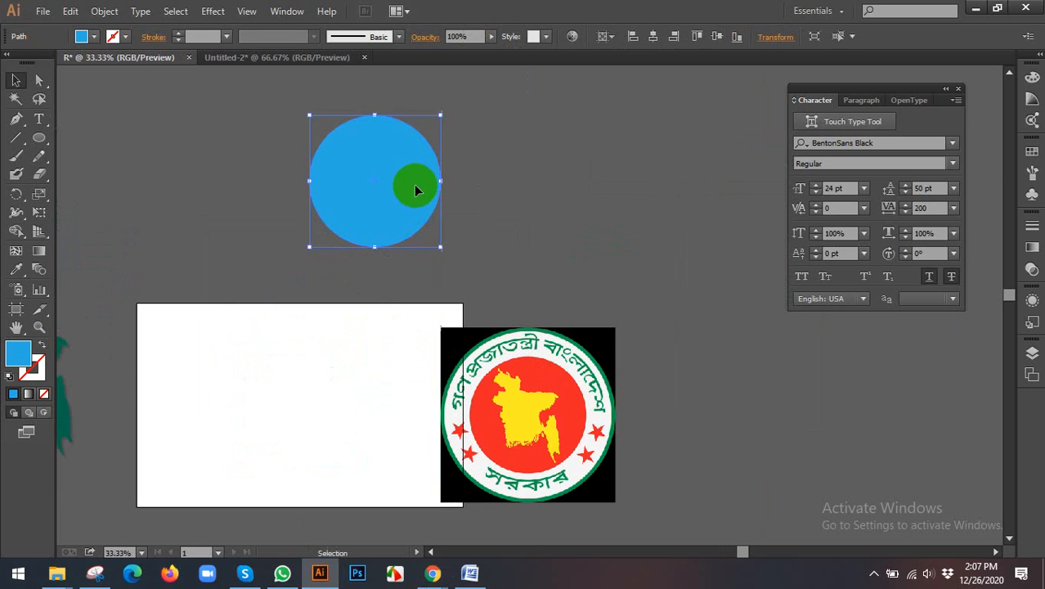
{"action": "left_click_drag", "start_coordinate": [466, 238], "coordinate": [437, 311]}
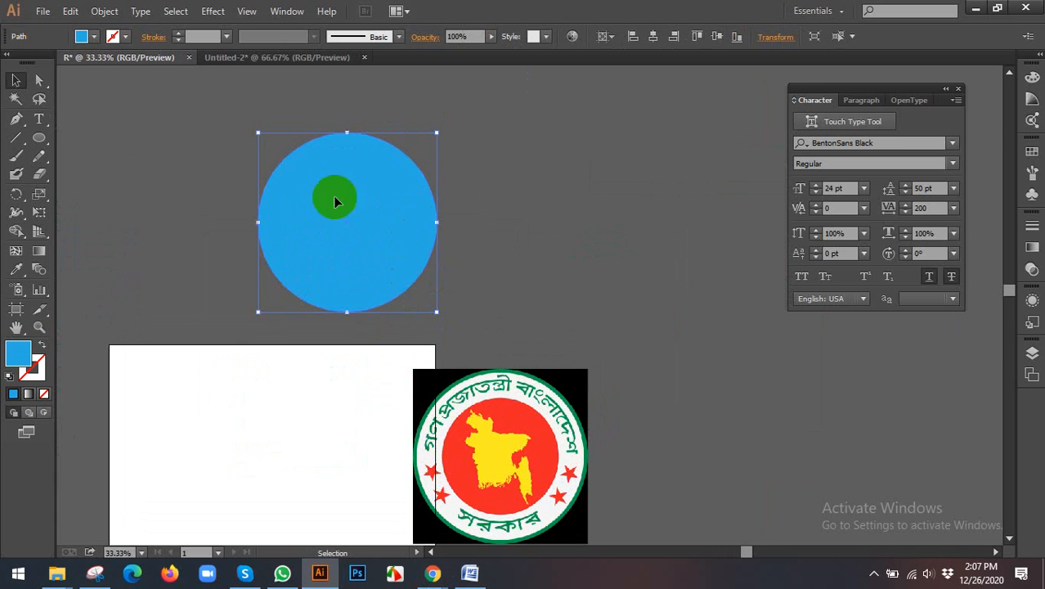
Step: Fill the circle with white and move the reference seal image off the artboard to sit beside it
{"action": "left_click", "coordinate": [84, 38]}
{"action": "left_click", "coordinate": [32, 62]}
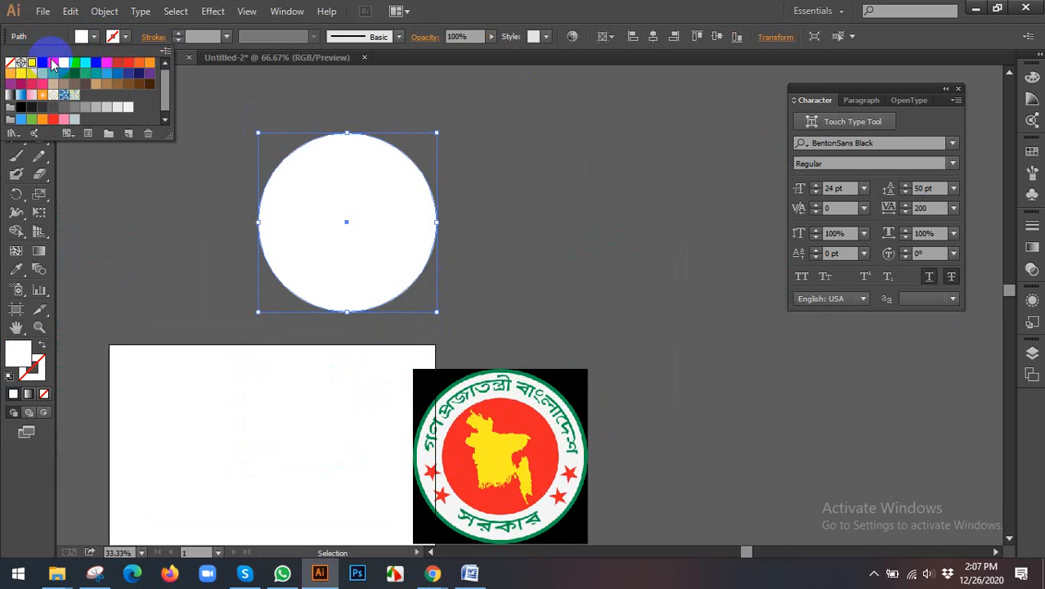
{"action": "left_click", "coordinate": [211, 215]}
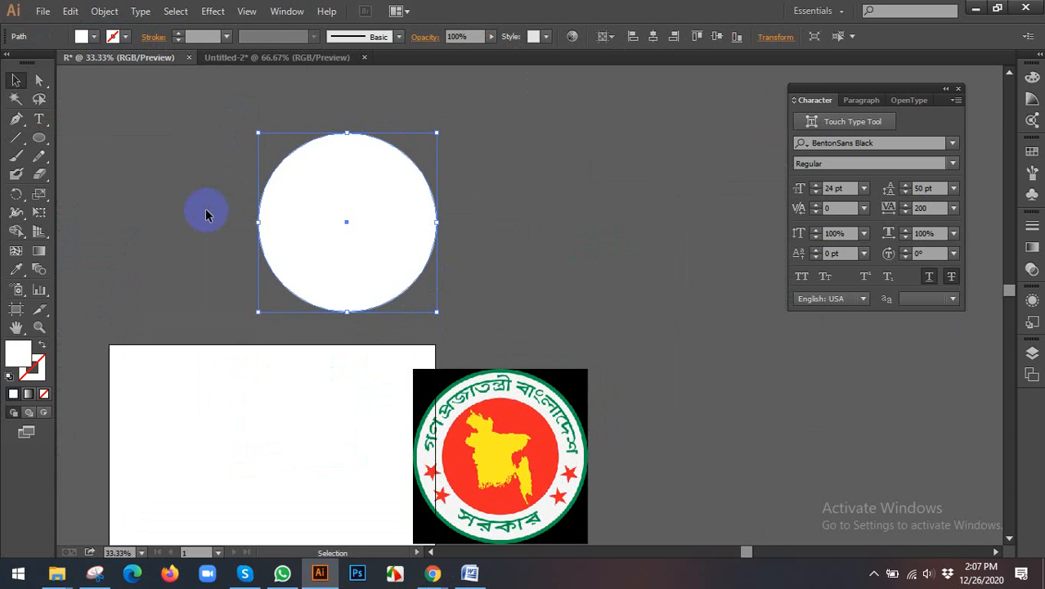
{"action": "left_click_drag", "start_coordinate": [455, 368], "coordinate": [590, 274]}
{"action": "left_click", "coordinate": [324, 169]}
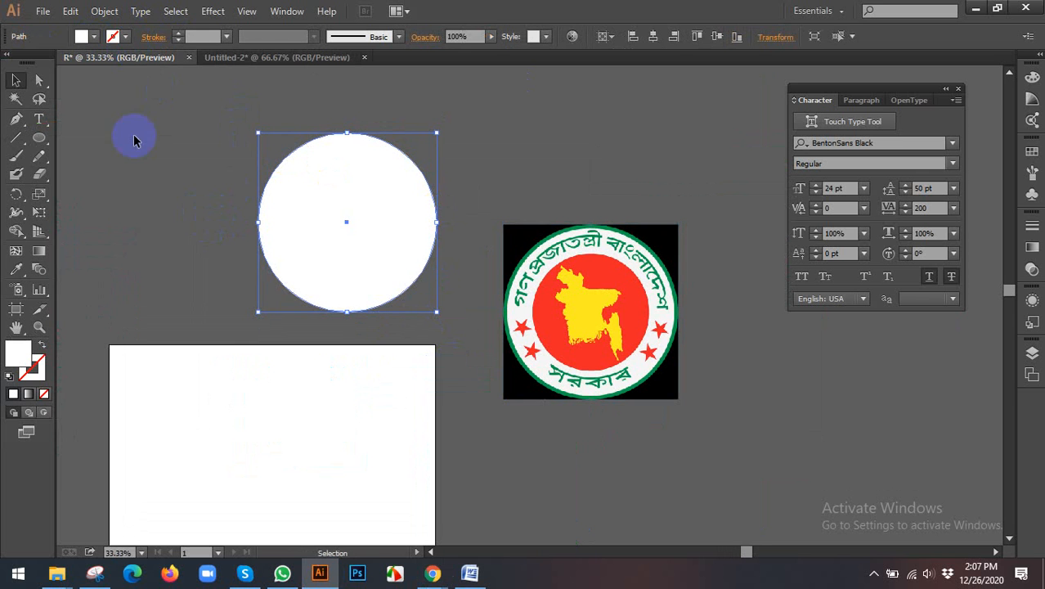
Step: Draw a small square beside the white circle and fill it with the green sampled from the reference seal's ring
{"action": "left_click", "coordinate": [149, 274]}
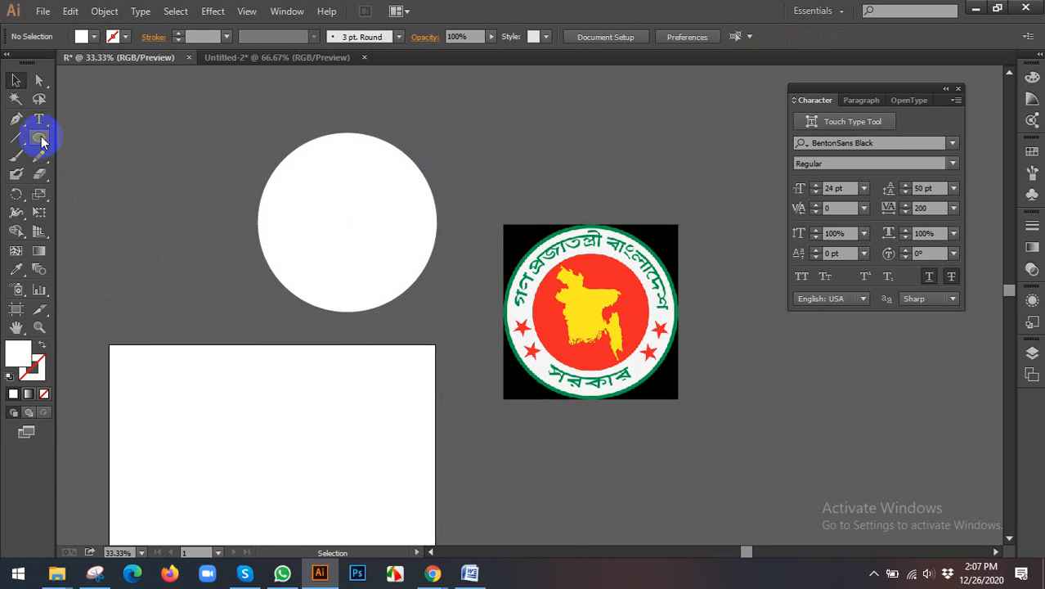
{"action": "left_click_drag", "start_coordinate": [41, 142], "coordinate": [82, 140]}
{"action": "mouse_move", "coordinate": [163, 199]}
{"action": "left_mouse_down"}
{"action": "mouse_move", "coordinate": [173, 224]}
{"action": "mouse_move", "coordinate": [196, 232]}
{"action": "left_mouse_up"}
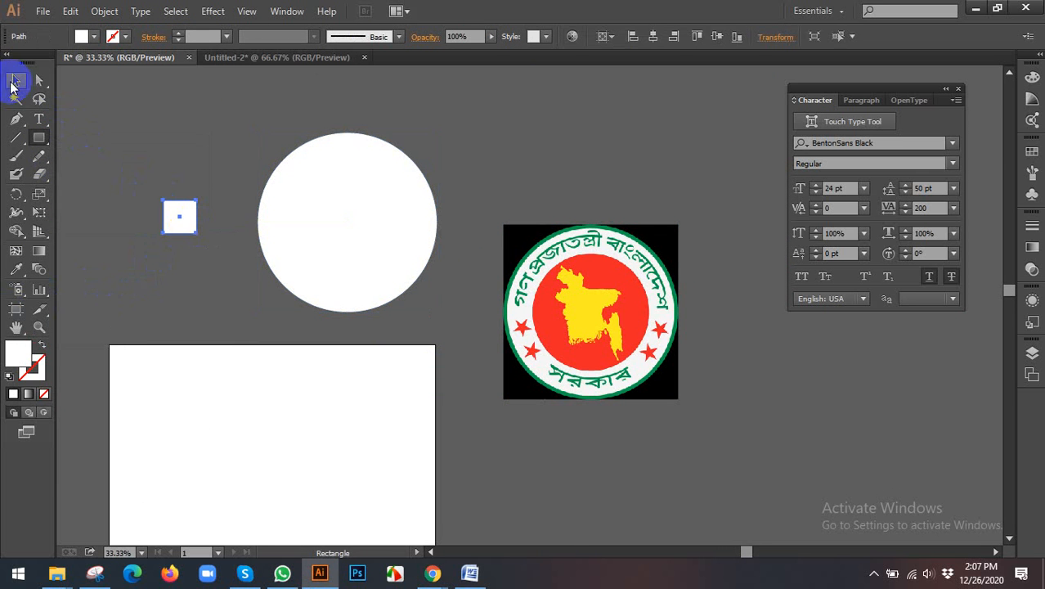
{"action": "left_click", "coordinate": [16, 269]}
{"action": "left_click", "coordinate": [544, 221]}
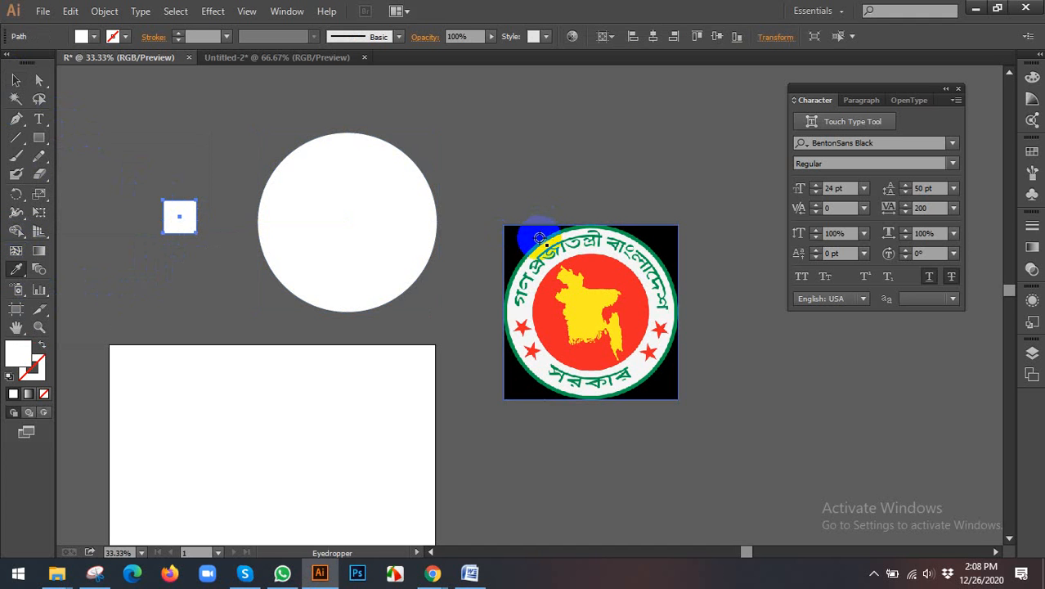
{"action": "left_click", "coordinate": [545, 237]}
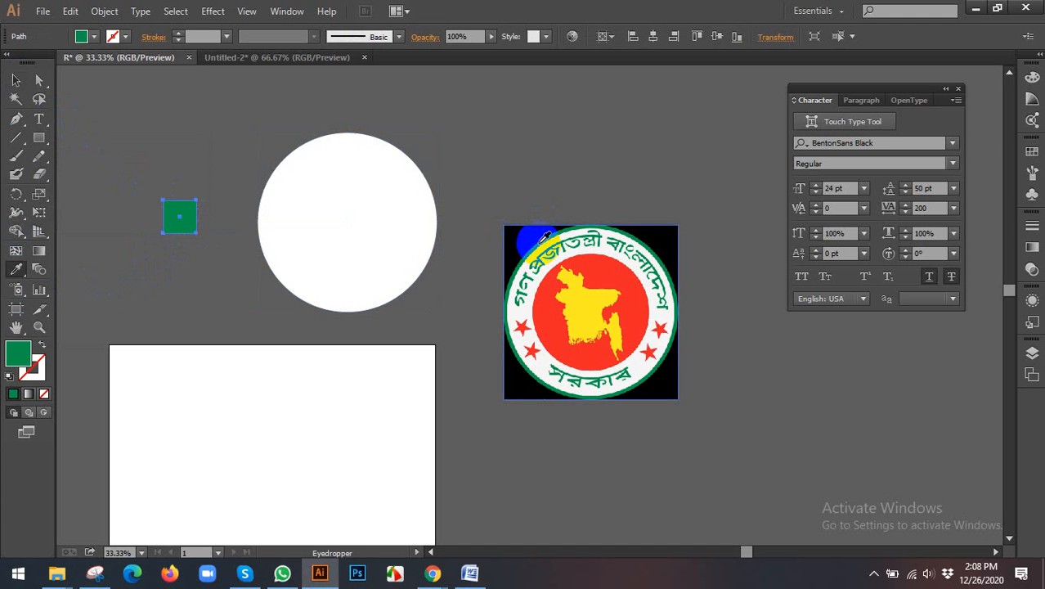
Step: Copy the hex code of the green square's fill colour and shift the white circle slightly
{"action": "left_click", "coordinate": [15, 82]}
{"action": "left_click", "coordinate": [194, 217]}
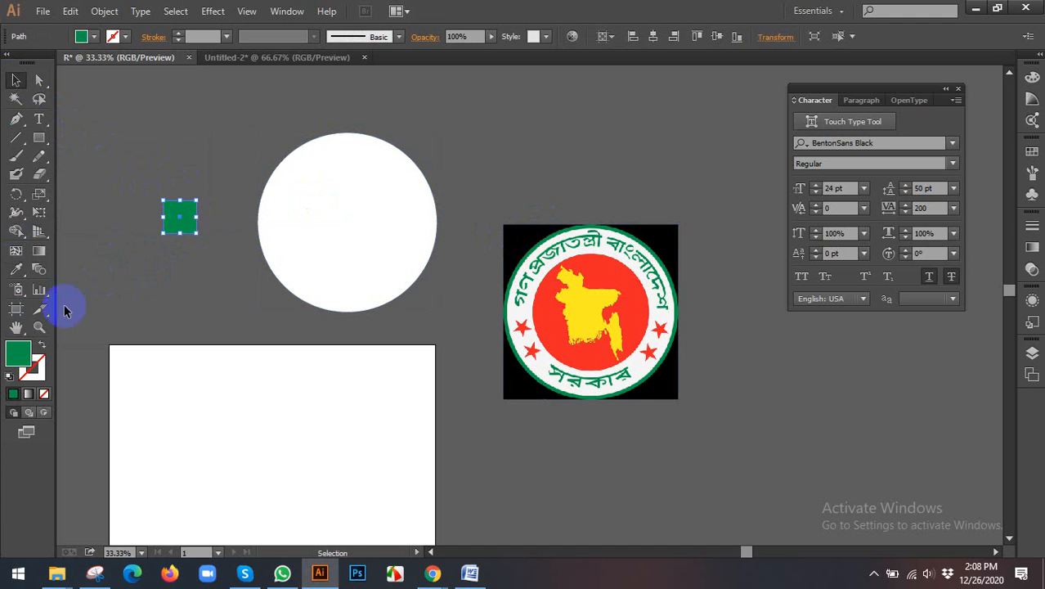
{"action": "double_click", "coordinate": [18, 354]}
{"action": "left_click", "coordinate": [736, 439]}
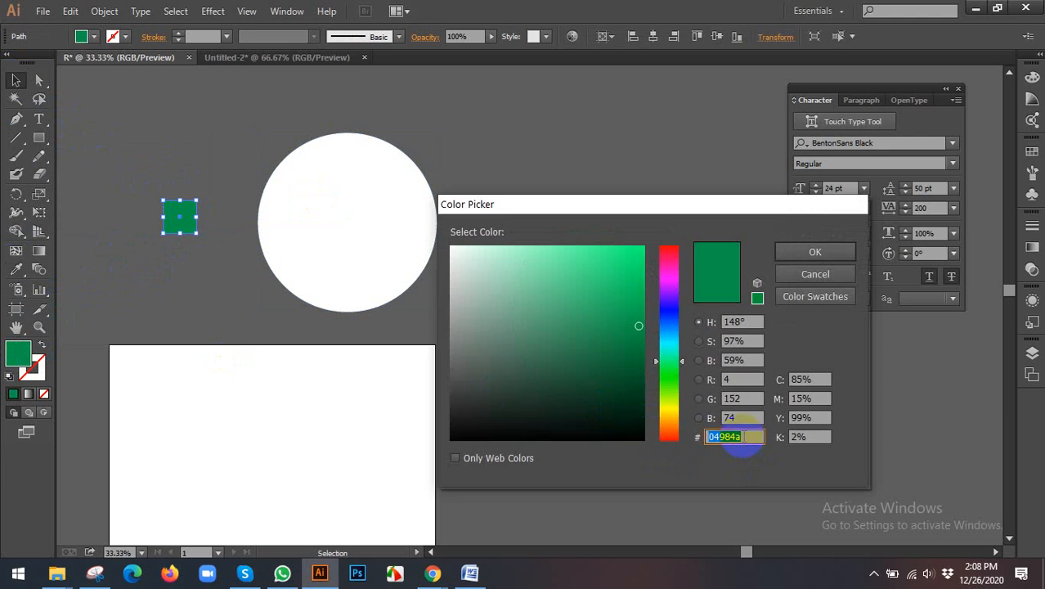
{"action": "left_click", "coordinate": [814, 274]}
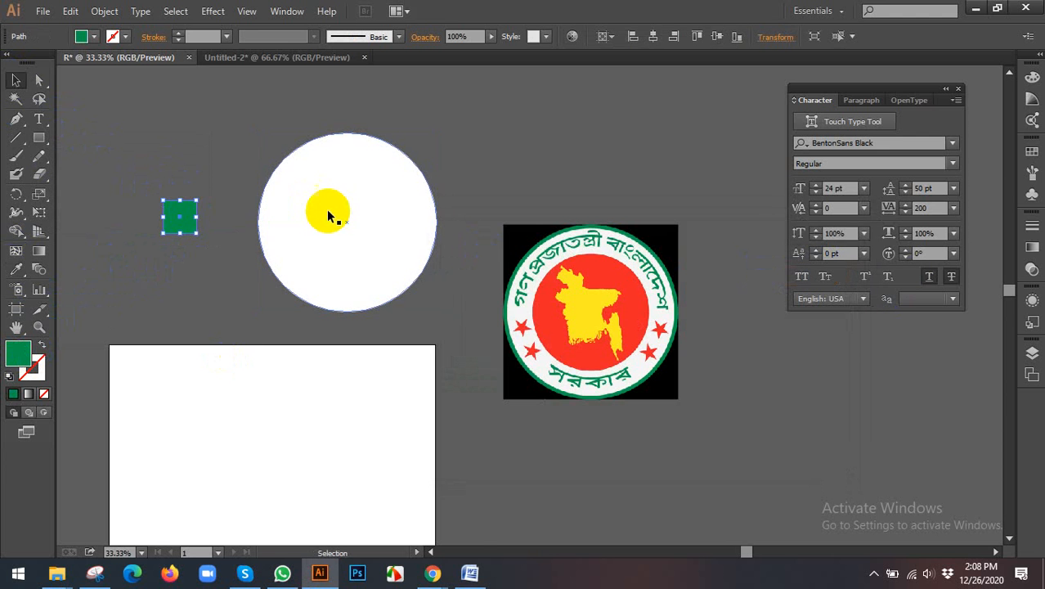
{"action": "mouse_move", "coordinate": [323, 214]}
{"action": "left_mouse_down"}
{"action": "mouse_move", "coordinate": [326, 201]}
{"action": "mouse_move", "coordinate": [298, 236]}
{"action": "mouse_move", "coordinate": [355, 300]}
{"action": "mouse_move", "coordinate": [375, 256]}
{"action": "mouse_move", "coordinate": [362, 243]}
{"action": "mouse_move", "coordinate": [384, 236]}
{"action": "left_mouse_up"}
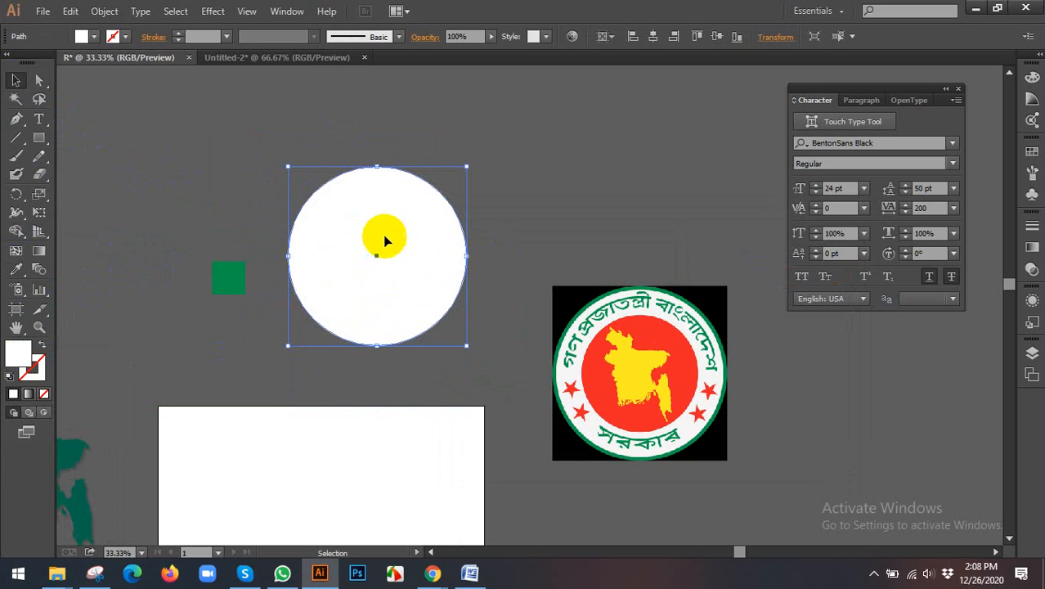
Step: Try applying the colour 04984a to the white circle's fill, and undo it
{"action": "left_click", "coordinate": [126, 37]}
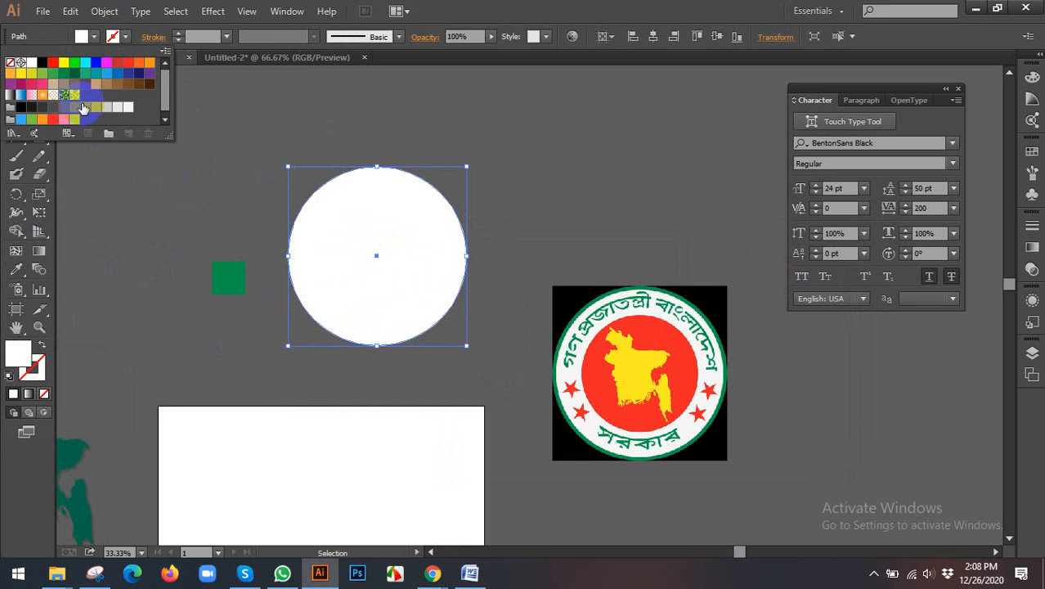
{"action": "double_click", "coordinate": [36, 374]}
{"action": "left_click", "coordinate": [716, 438]}
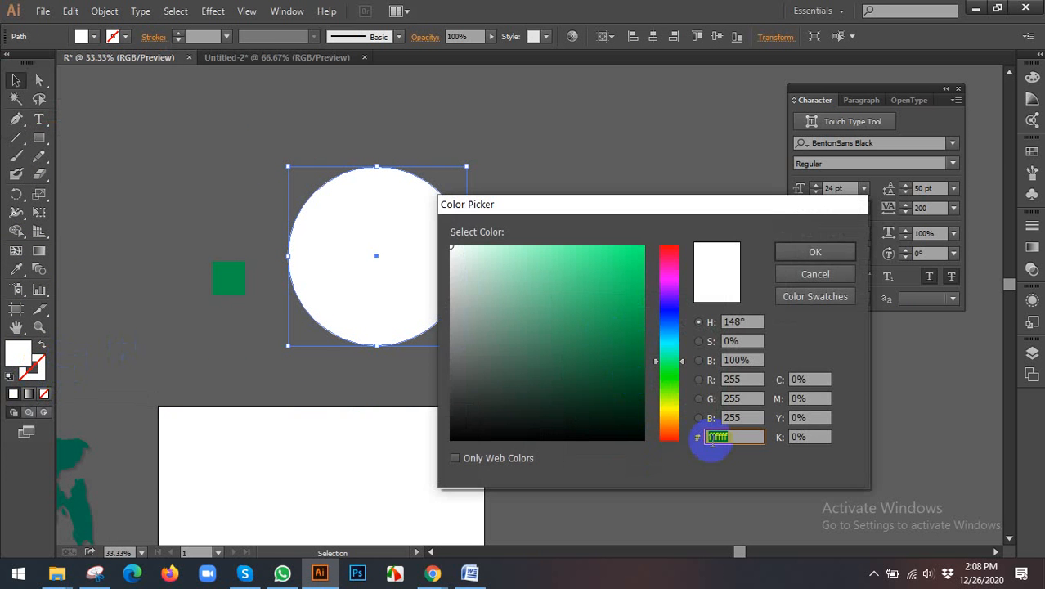
{"action": "type", "text": "04984a"}
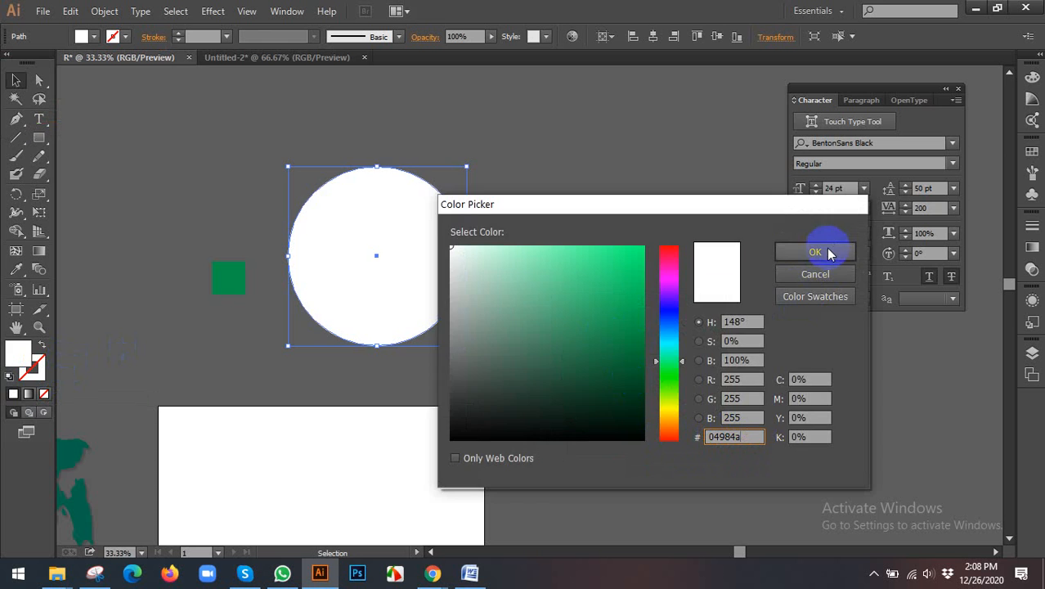
{"action": "left_click", "coordinate": [810, 252]}
{"action": "key", "text": "ctrl+z"}
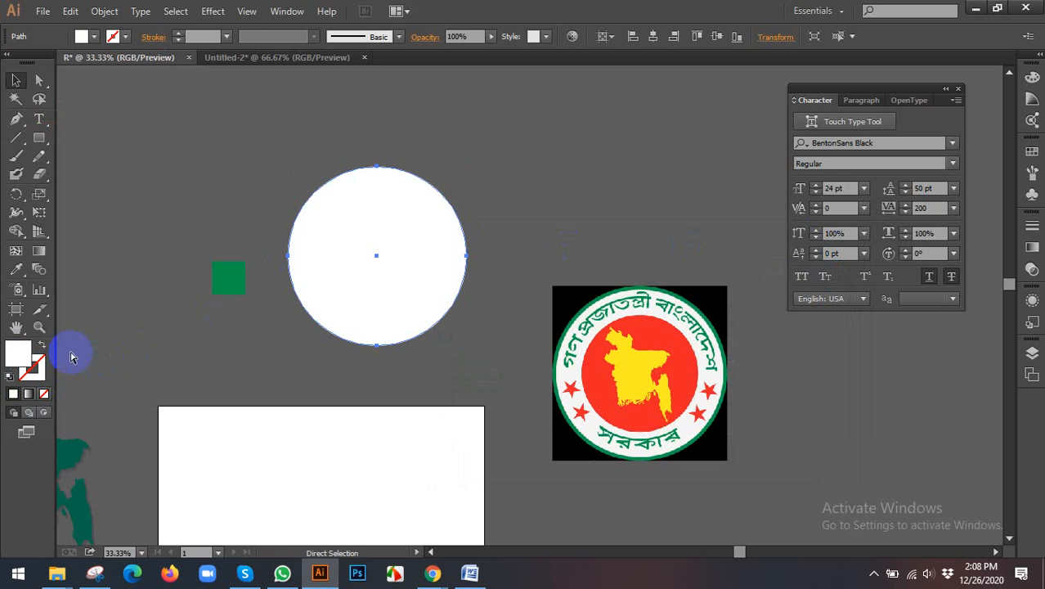
Step: Give the white circle an outline with the stroke colour 04984a
{"action": "double_click", "coordinate": [25, 358]}
{"action": "left_click", "coordinate": [454, 246]}
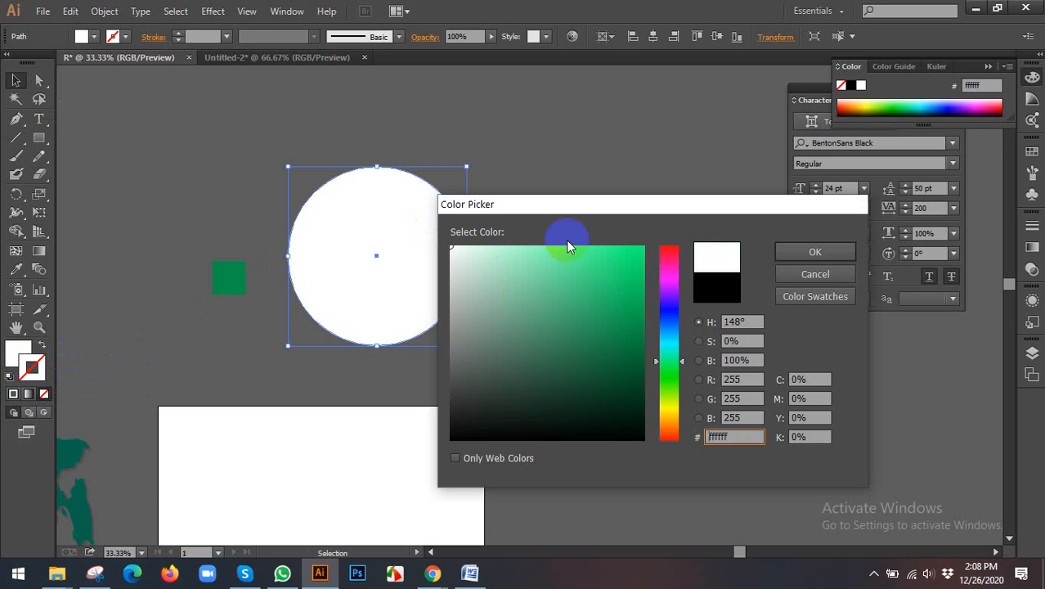
{"action": "left_click", "coordinate": [811, 252]}
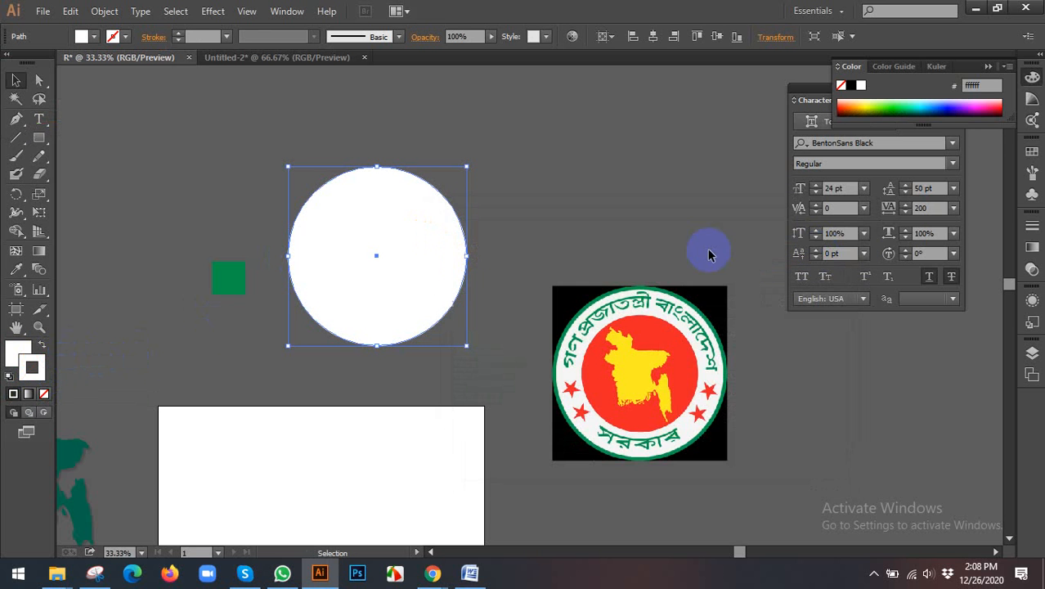
{"action": "double_click", "coordinate": [33, 368]}
{"action": "left_click", "coordinate": [742, 435]}
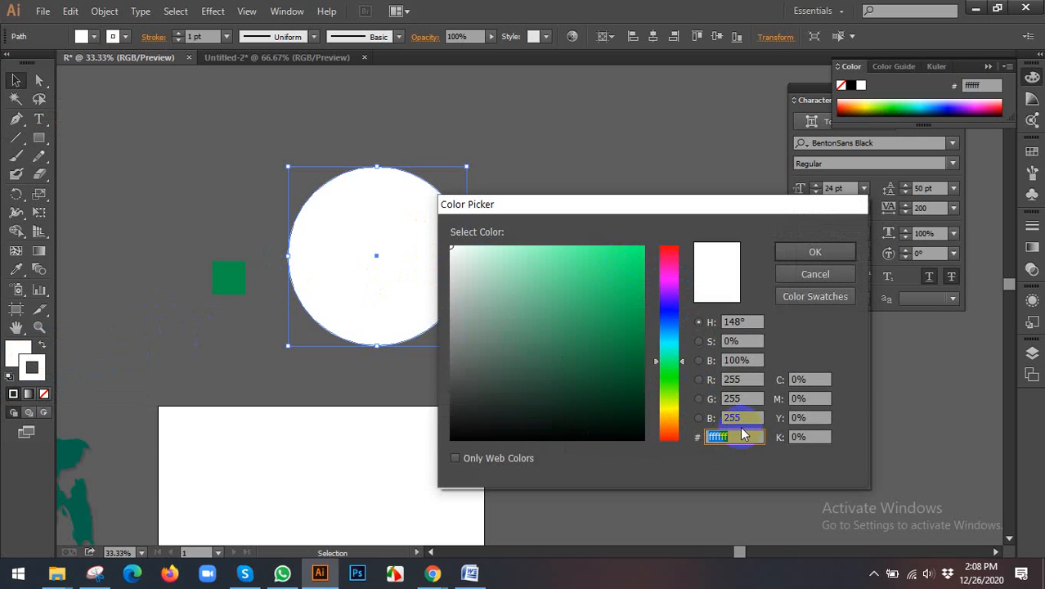
{"action": "type", "text": "04984a"}
{"action": "left_click", "coordinate": [814, 252]}
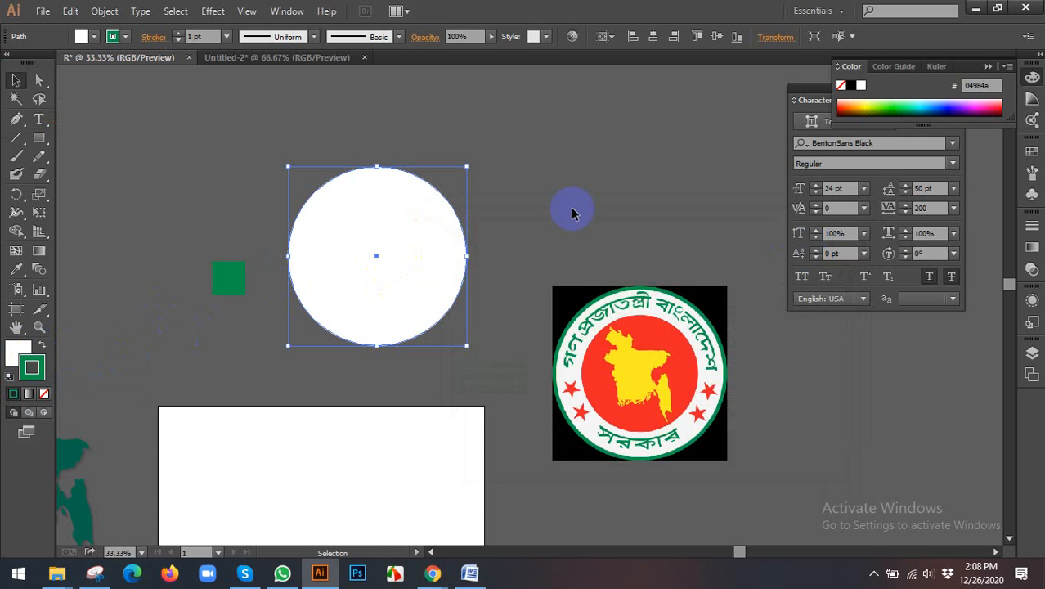
Step: Set the circle's stroke weight to 20 pt and reposition the circle slightly
{"action": "left_click", "coordinate": [227, 36]}
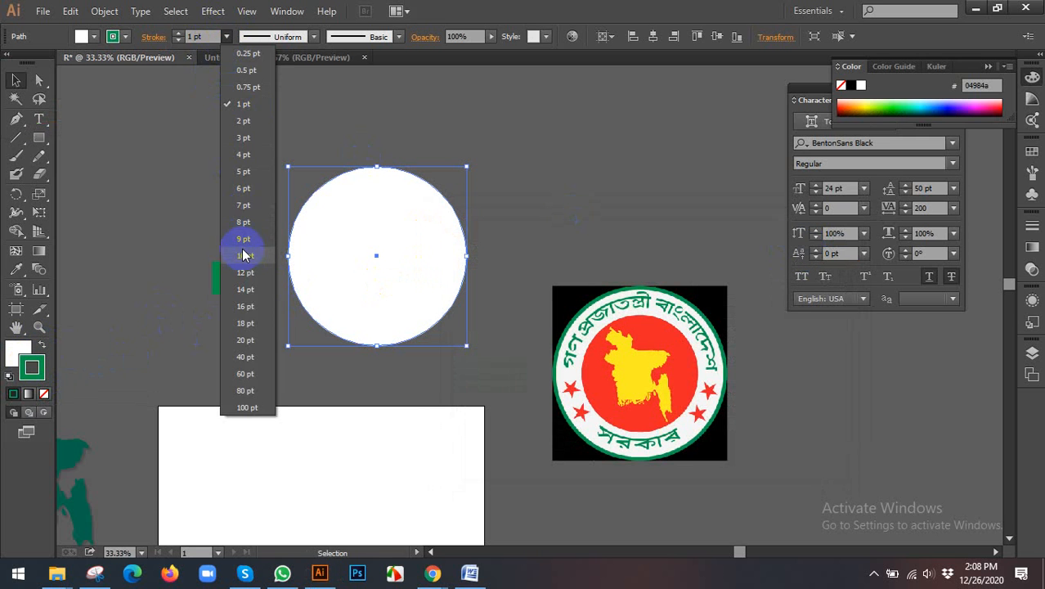
{"action": "left_click", "coordinate": [241, 256]}
{"action": "left_click", "coordinate": [226, 36]}
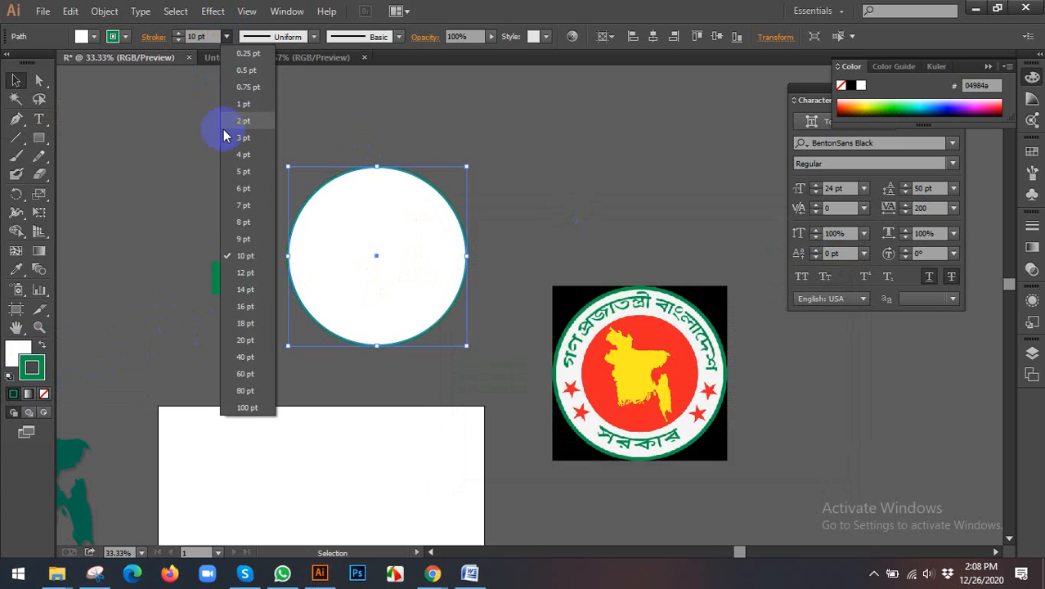
{"action": "left_click", "coordinate": [245, 340]}
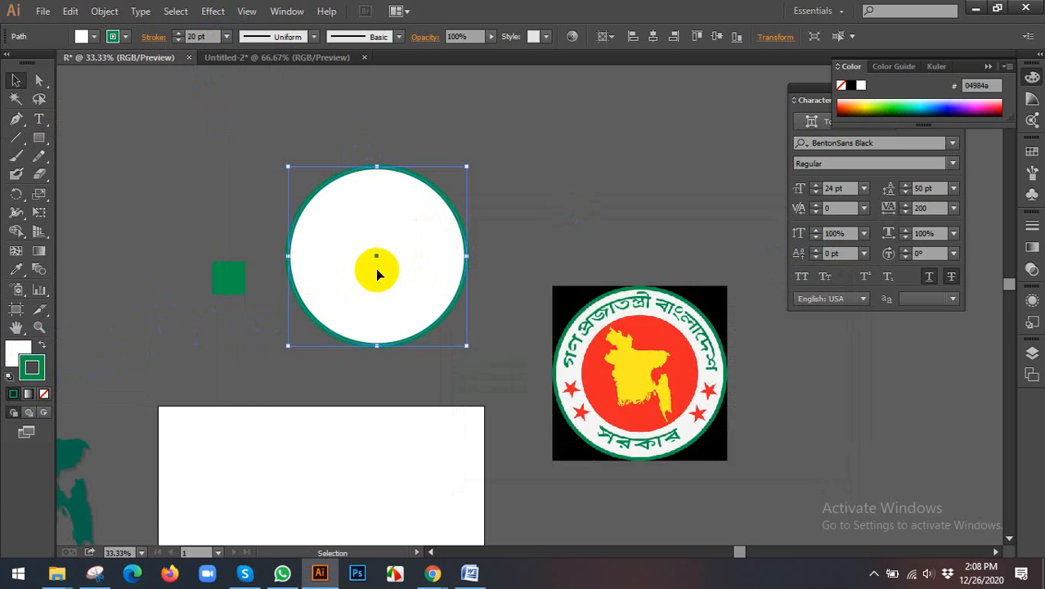
{"action": "mouse_move", "coordinate": [427, 256]}
{"action": "left_mouse_down"}
{"action": "mouse_move", "coordinate": [461, 205]}
{"action": "mouse_move", "coordinate": [433, 269]}
{"action": "left_mouse_up"}
{"action": "left_click", "coordinate": [533, 192]}
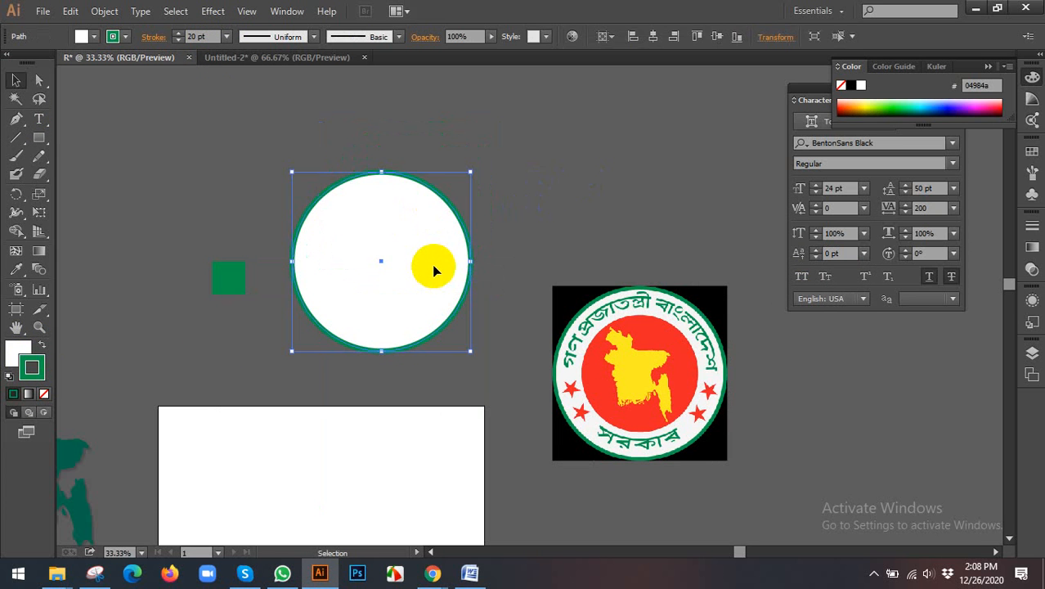
{"action": "left_click", "coordinate": [551, 213]}
Step: Try scaling the outlined circle down about its centre, and undo the resizing
{"action": "left_click", "coordinate": [419, 233]}
{"action": "left_click_drag", "start_coordinate": [471, 172], "coordinate": [427, 246]}
{"action": "left_click", "coordinate": [355, 310]}
{"action": "key", "text": "ctrl+z"}
{"action": "key", "text": "ctrl+z"}
{"action": "key", "text": "ctrl+z"}
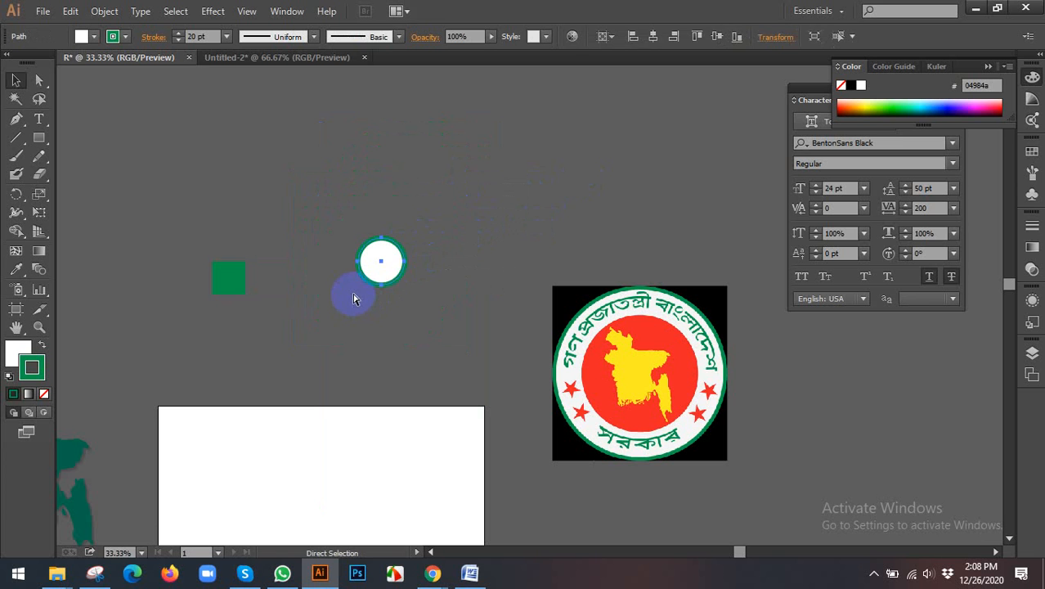
{"action": "left_click", "coordinate": [251, 192]}
{"action": "left_click", "coordinate": [427, 252]}
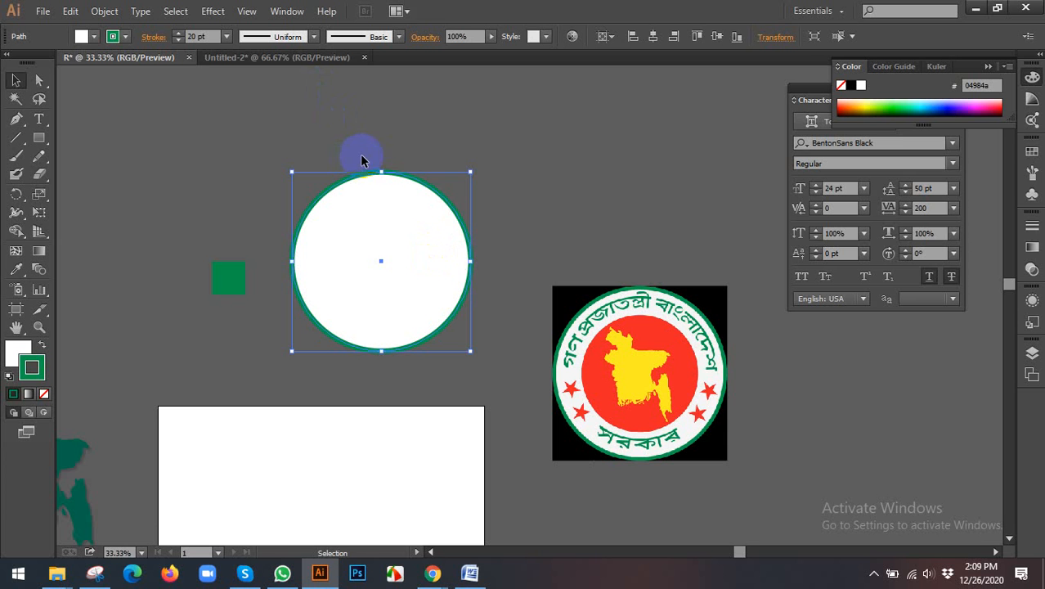
Step: Switch to Chrome, check the Google Meet participant list, and return to Illustrator
{"action": "left_click", "coordinate": [378, 515]}
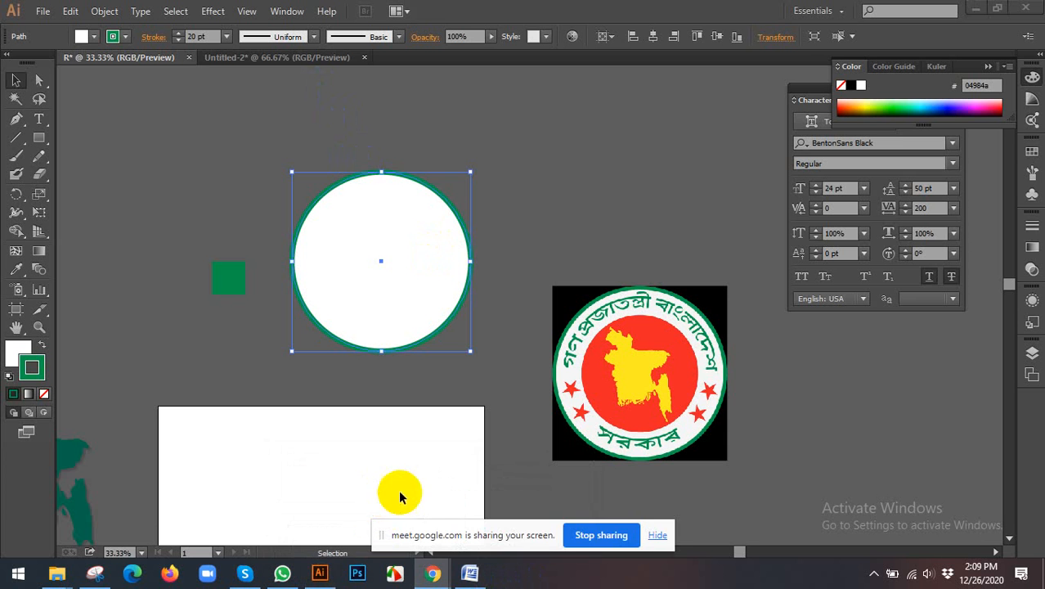
{"action": "left_click", "coordinate": [657, 535]}
{"action": "mouse_move", "coordinate": [433, 571]}
{"action": "left_click", "coordinate": [489, 512]}
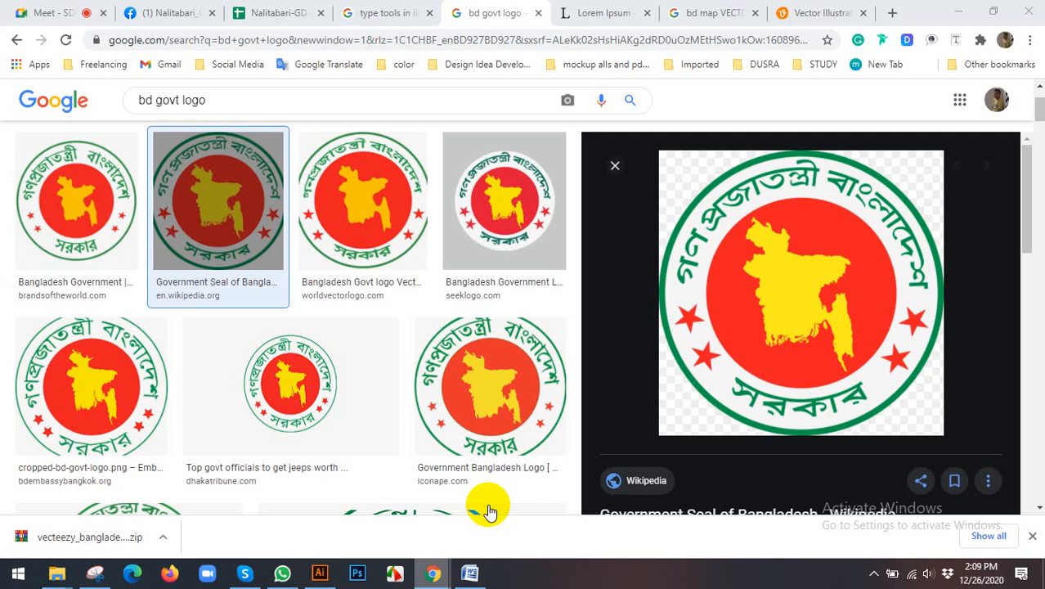
{"action": "left_click", "coordinate": [42, 13]}
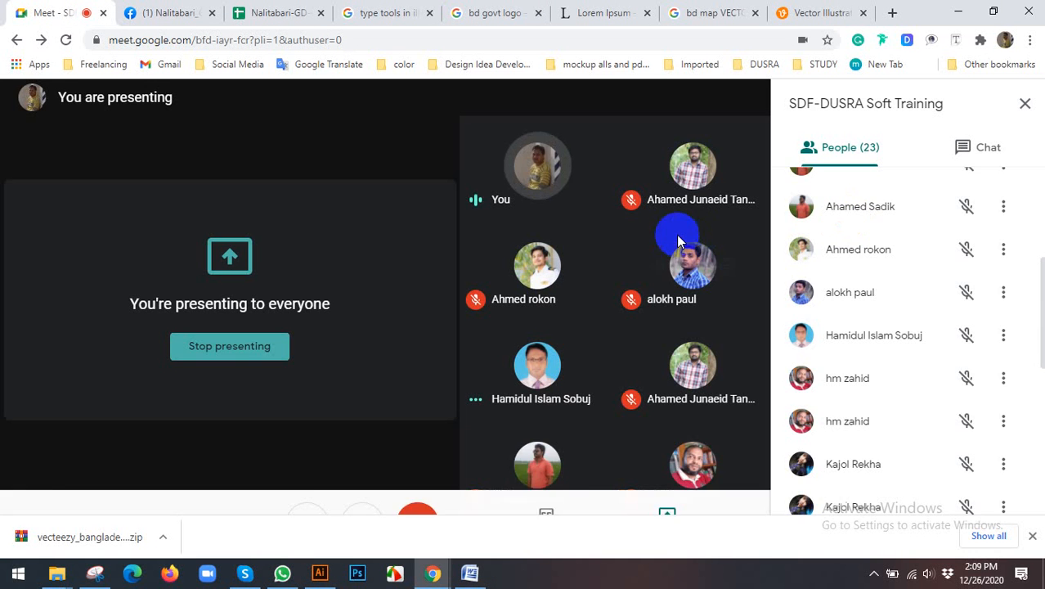
{"action": "scroll", "coordinate": [902, 281], "scroll_direction": "down", "scroll_amount": 1}
{"action": "scroll", "coordinate": [901, 282], "scroll_direction": "up", "scroll_amount": 1}
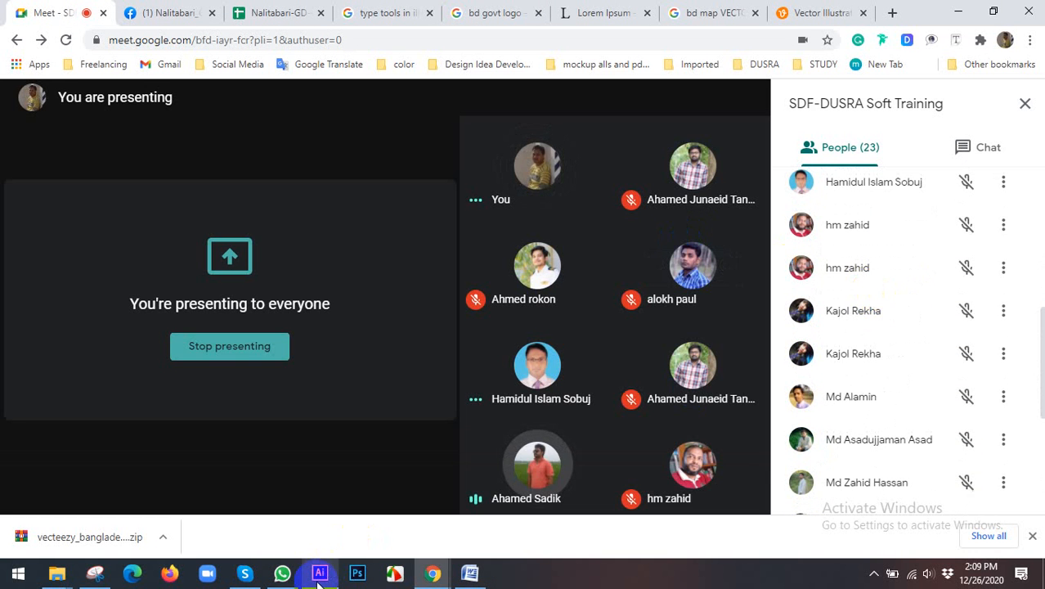
{"action": "left_click", "coordinate": [320, 575]}
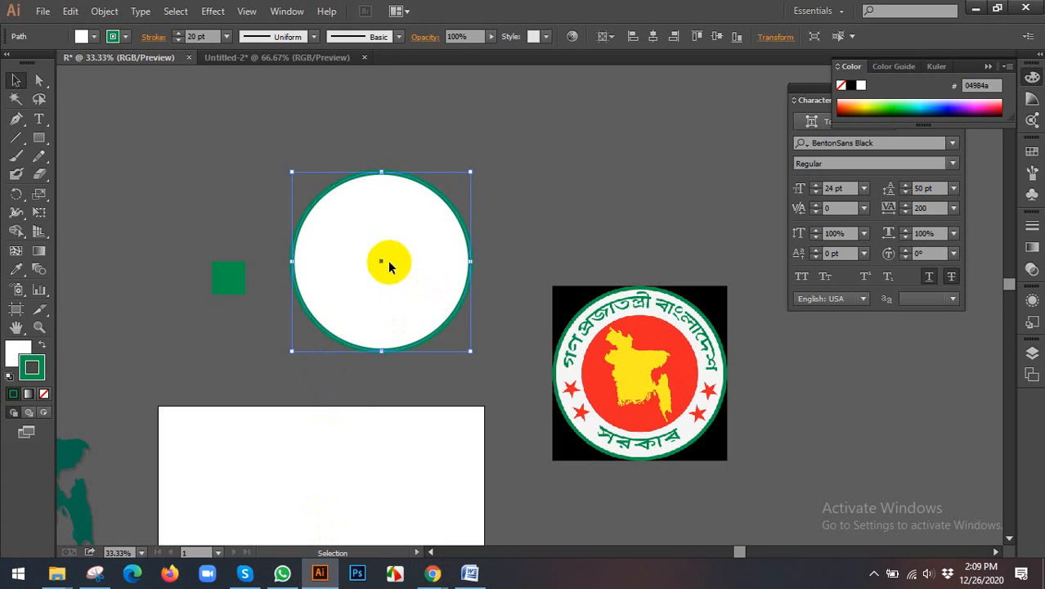
Step: Reposition the circle slightly and expand it so its green stroke becomes a separate shape
{"action": "left_click_drag", "start_coordinate": [388, 260], "coordinate": [422, 240]}
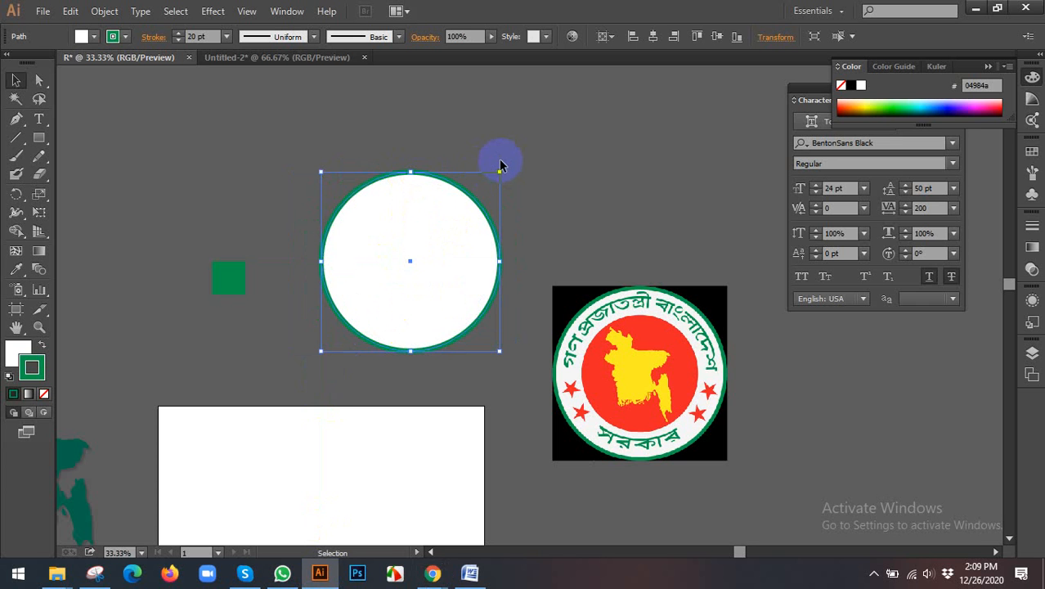
{"action": "left_click_drag", "start_coordinate": [416, 204], "coordinate": [413, 226]}
{"action": "left_click", "coordinate": [104, 10]}
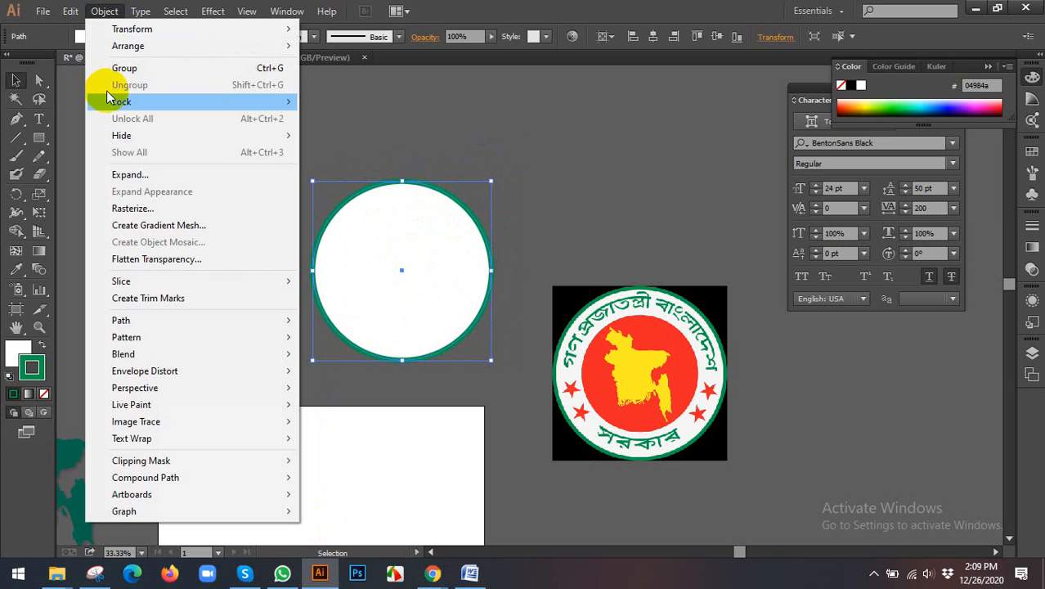
{"action": "left_click", "coordinate": [131, 175]}
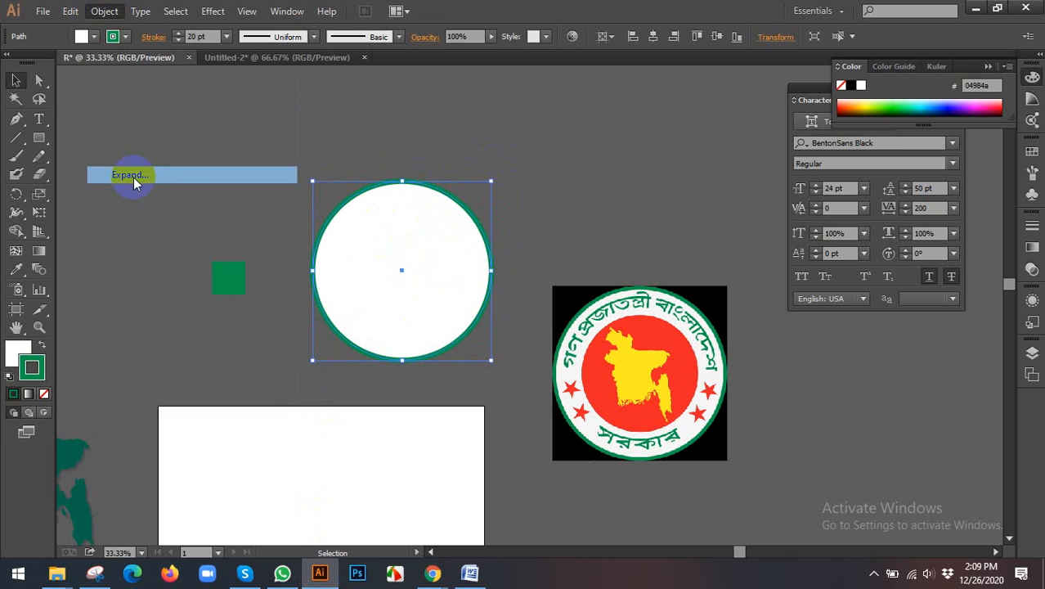
{"action": "left_click", "coordinate": [482, 373]}
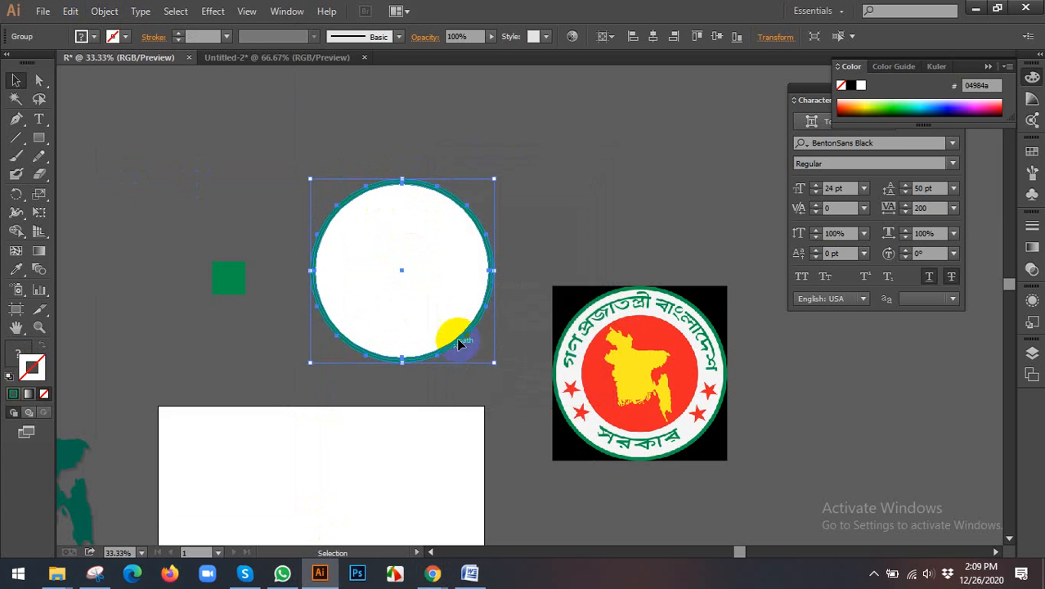
Step: Reselect the expanded circle group and move it slightly closer to the green square
{"action": "left_click", "coordinate": [553, 219]}
{"action": "left_click", "coordinate": [389, 234]}
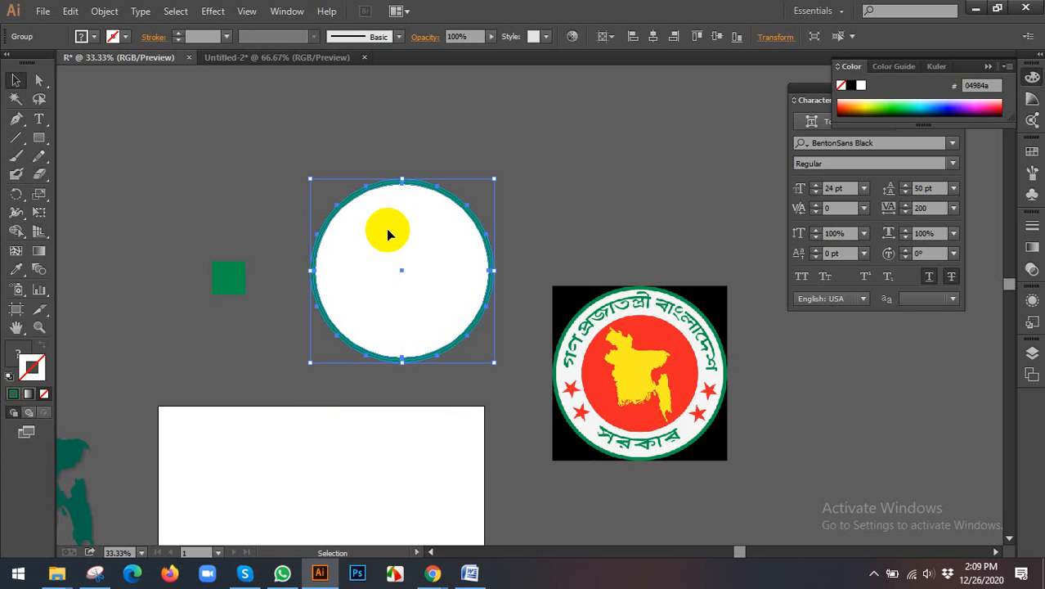
{"action": "scroll", "coordinate": [413, 208], "scroll_direction": "up", "scroll_amount": 2}
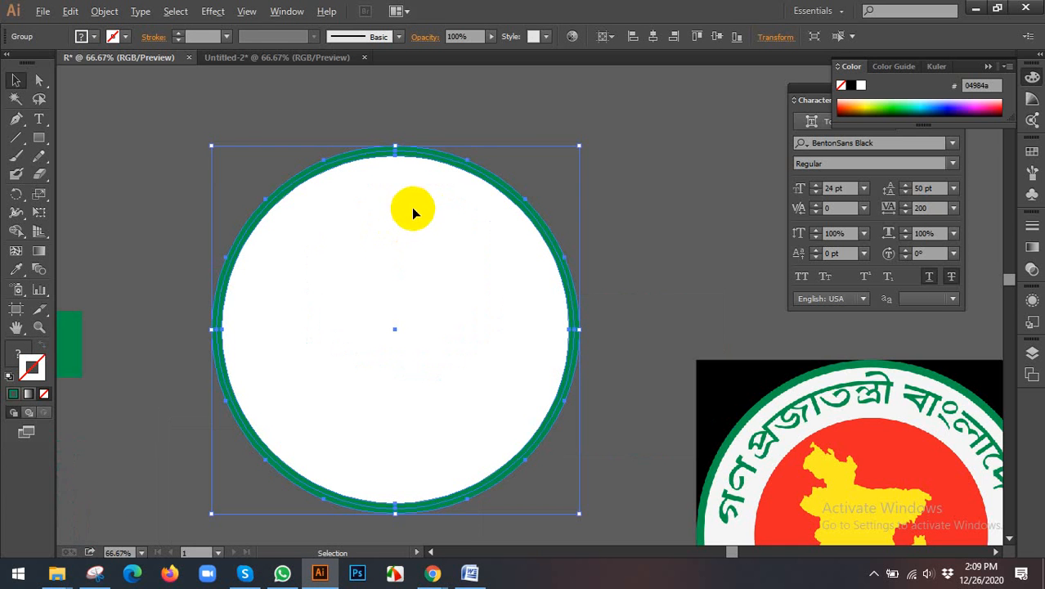
{"action": "scroll", "coordinate": [485, 174], "scroll_direction": "down", "scroll_amount": 1}
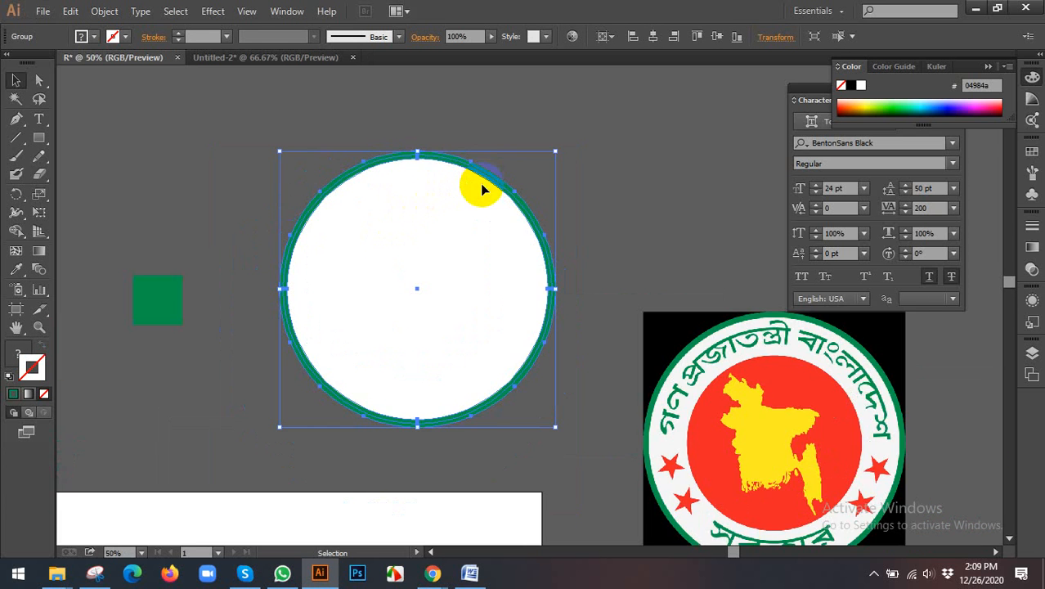
{"action": "scroll", "coordinate": [482, 189], "scroll_direction": "down", "scroll_amount": 1}
{"action": "left_click_drag", "start_coordinate": [435, 214], "coordinate": [416, 216]}
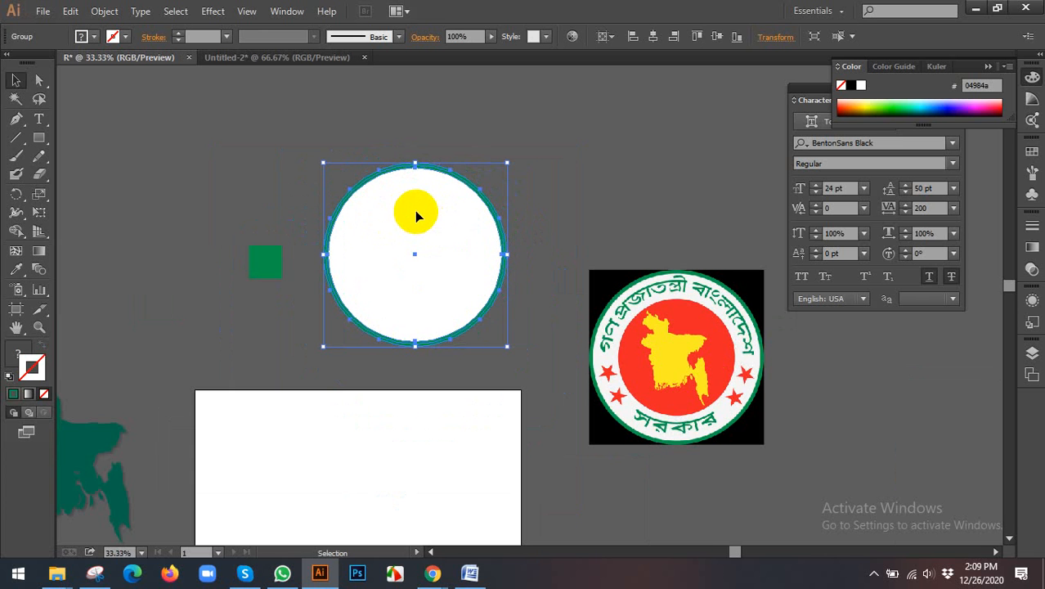
Step: Undo the circle's latest move and its expansion, restoring the white circle with a live green stroke
{"action": "scroll", "coordinate": [409, 219], "scroll_direction": "up", "scroll_amount": 1}
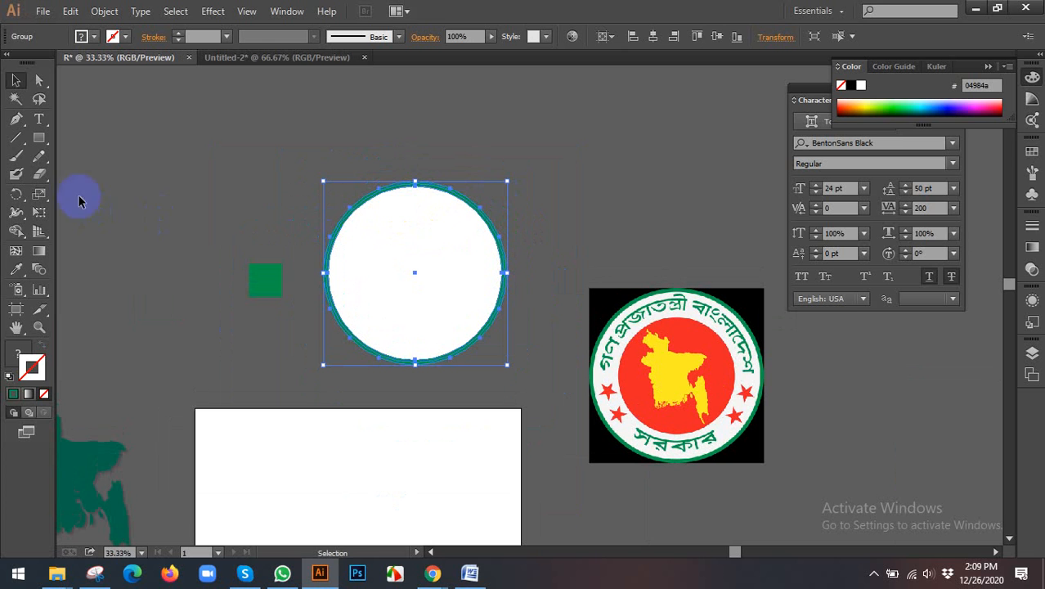
{"action": "left_click", "coordinate": [39, 119]}
{"action": "left_click", "coordinate": [15, 80]}
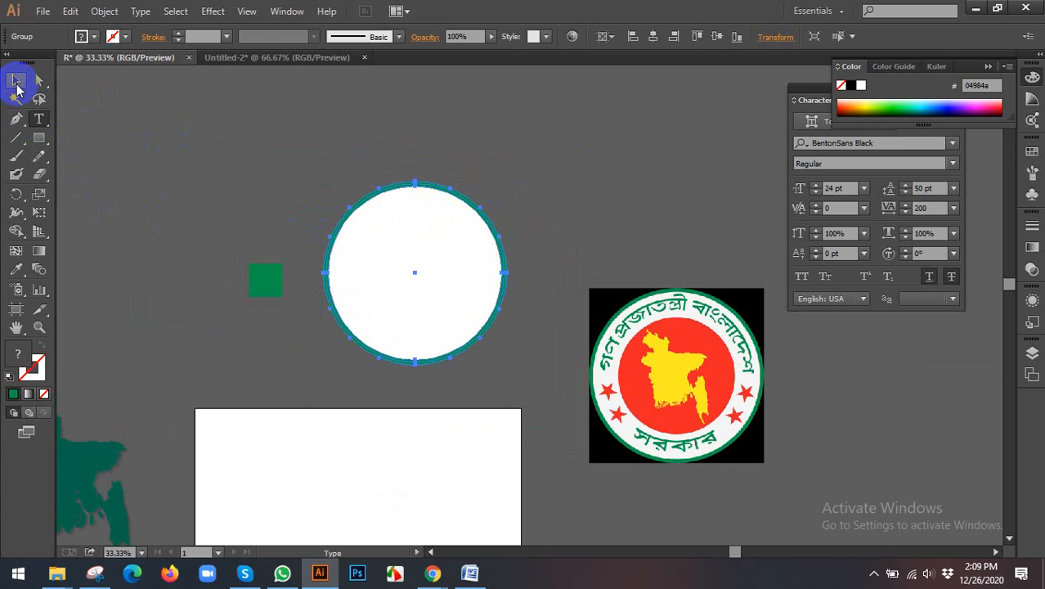
{"action": "left_click", "coordinate": [229, 130]}
{"action": "key", "text": "ctrl+z"}
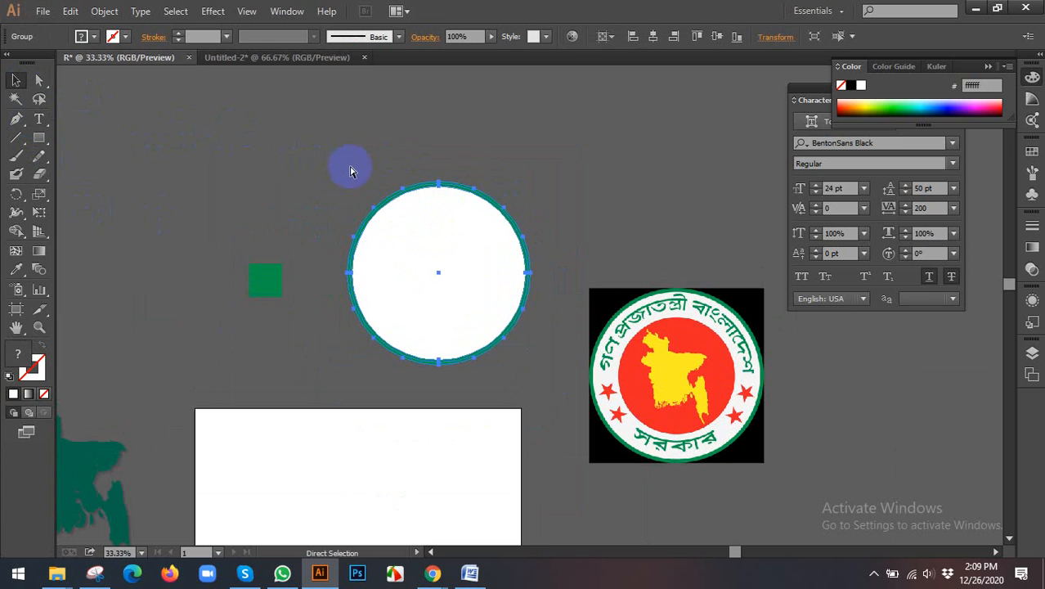
Step: Try moving the green-stroked circle toward the reference seal, and undo the move
{"action": "left_click", "coordinate": [425, 235]}
{"action": "left_click_drag", "start_coordinate": [421, 243], "coordinate": [507, 242]}
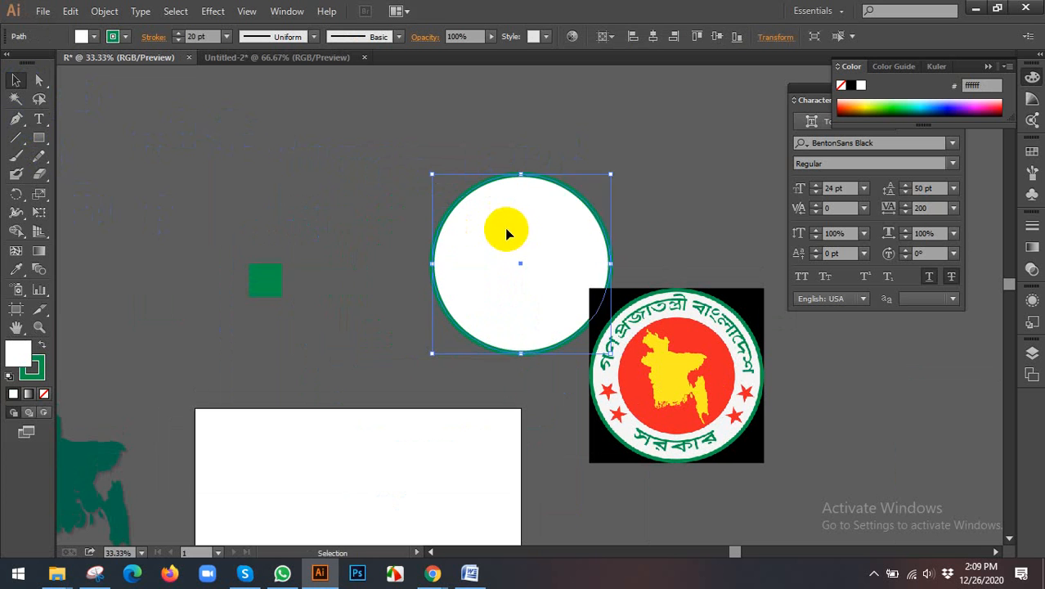
{"action": "key", "text": "ctrl+z"}
Step: Copy the green-stroked white circle and paste the copy directly in front of it
{"action": "left_click", "coordinate": [422, 241]}
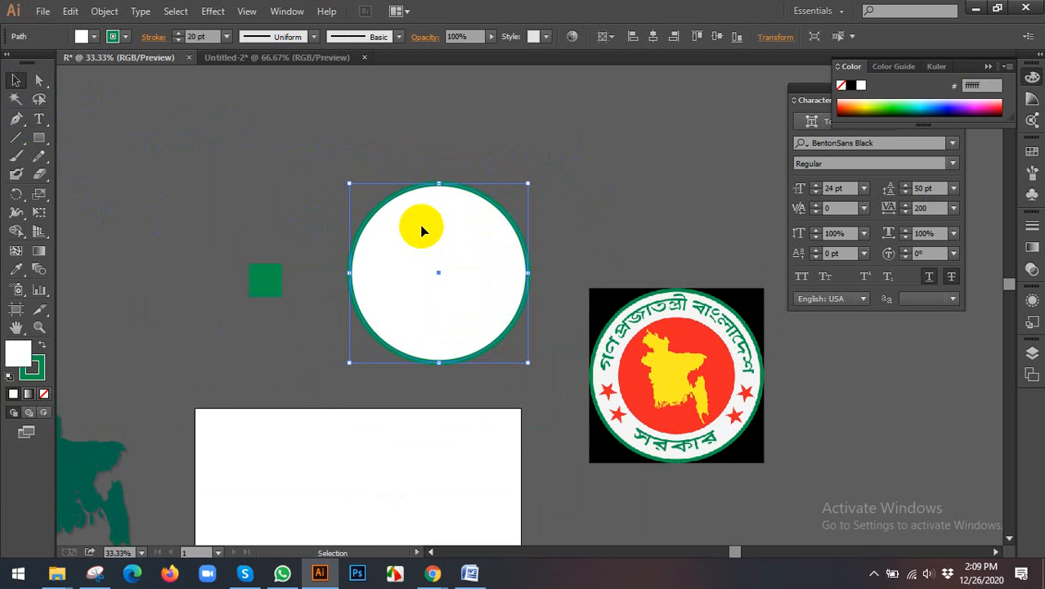
{"action": "left_click", "coordinate": [70, 11]}
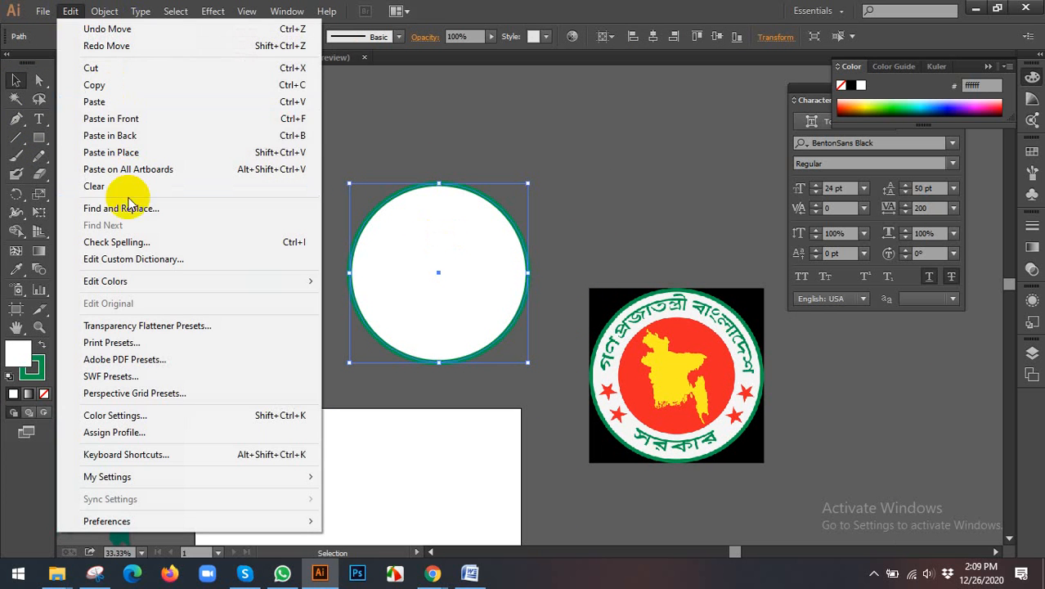
{"action": "left_click", "coordinate": [117, 84]}
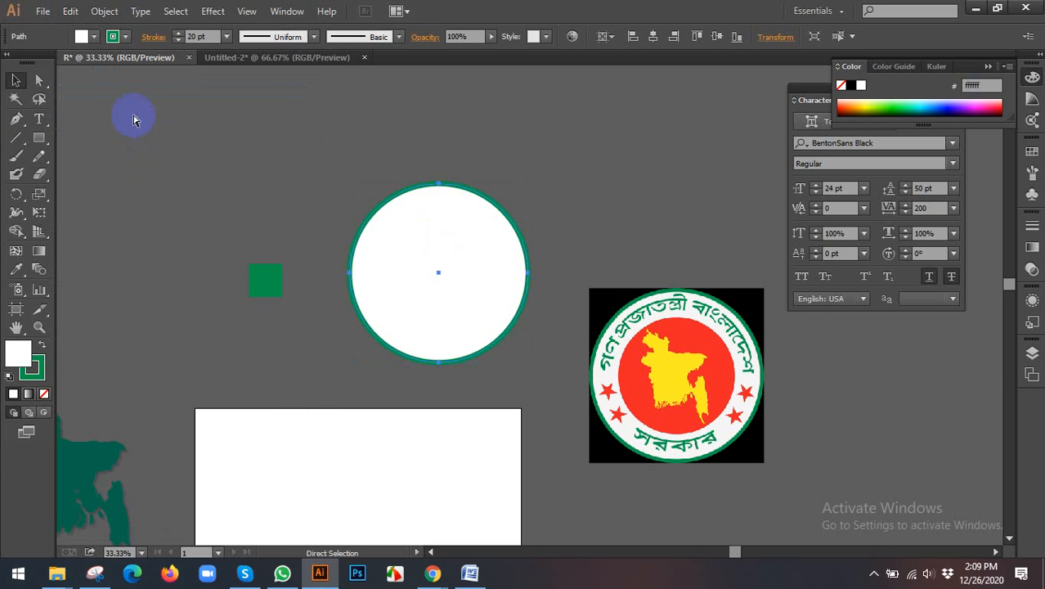
{"action": "left_click", "coordinate": [70, 10]}
{"action": "left_click", "coordinate": [137, 123]}
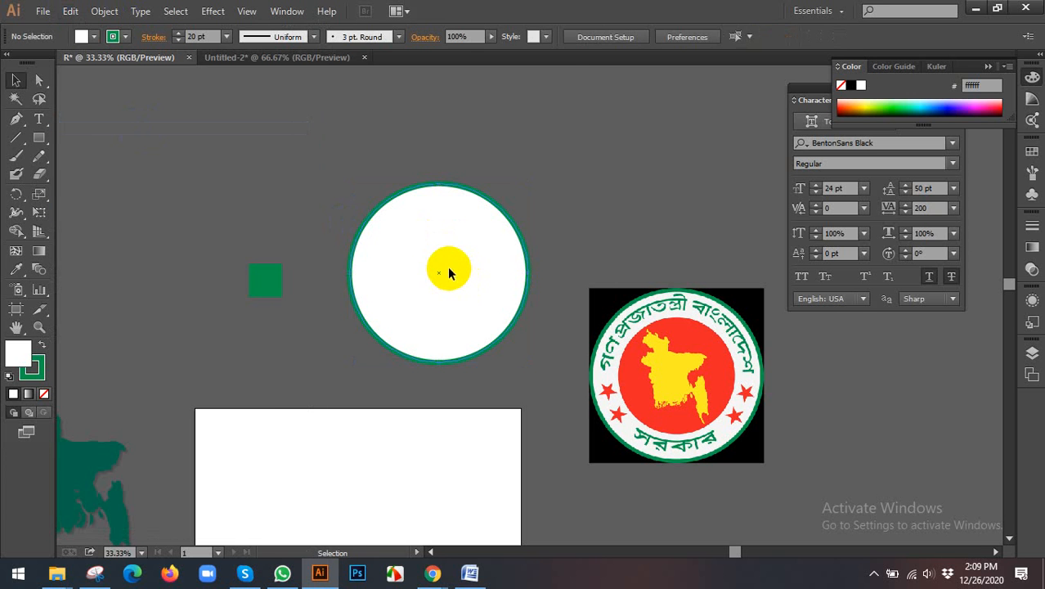
Step: Try shifting the front circle slightly downward, and undo the latest changes
{"action": "left_click", "coordinate": [450, 273]}
{"action": "mouse_move", "coordinate": [427, 254]}
{"action": "left_mouse_down"}
{"action": "mouse_move", "coordinate": [460, 271]}
{"action": "mouse_move", "coordinate": [428, 263]}
{"action": "left_mouse_up"}
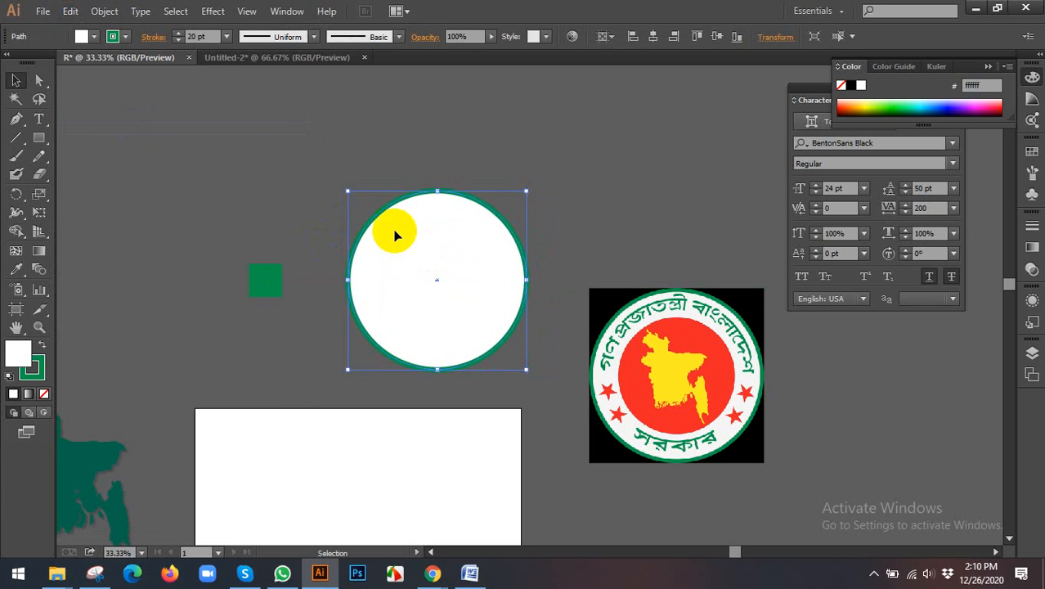
{"action": "key", "text": "ctrl+z"}
{"action": "key", "text": "ctrl+z"}
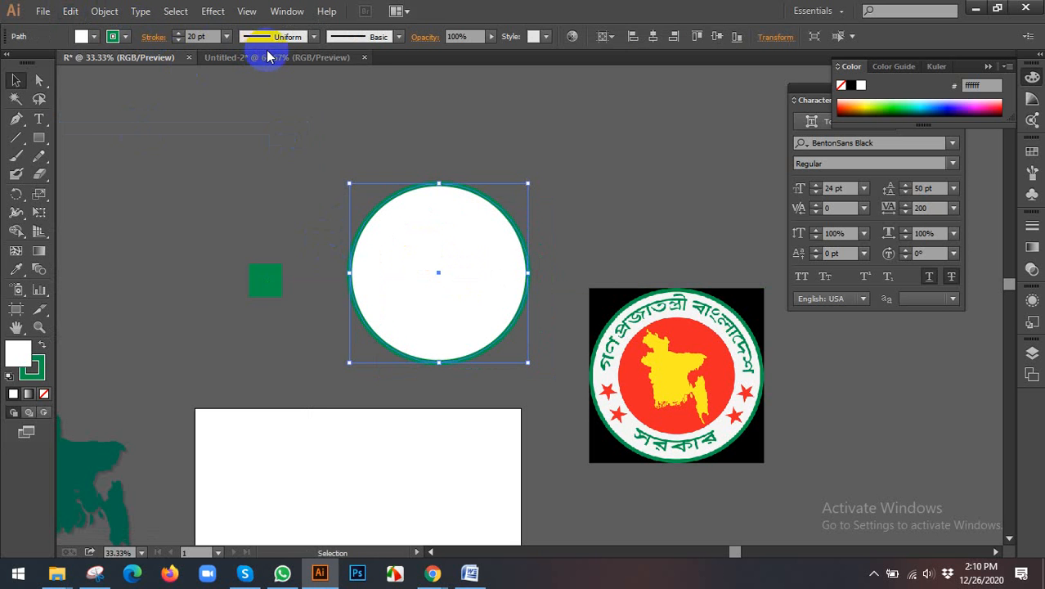
Step: Expand the selected circle so its green stroke becomes a separate shape, and deselect it
{"action": "left_click", "coordinate": [105, 11]}
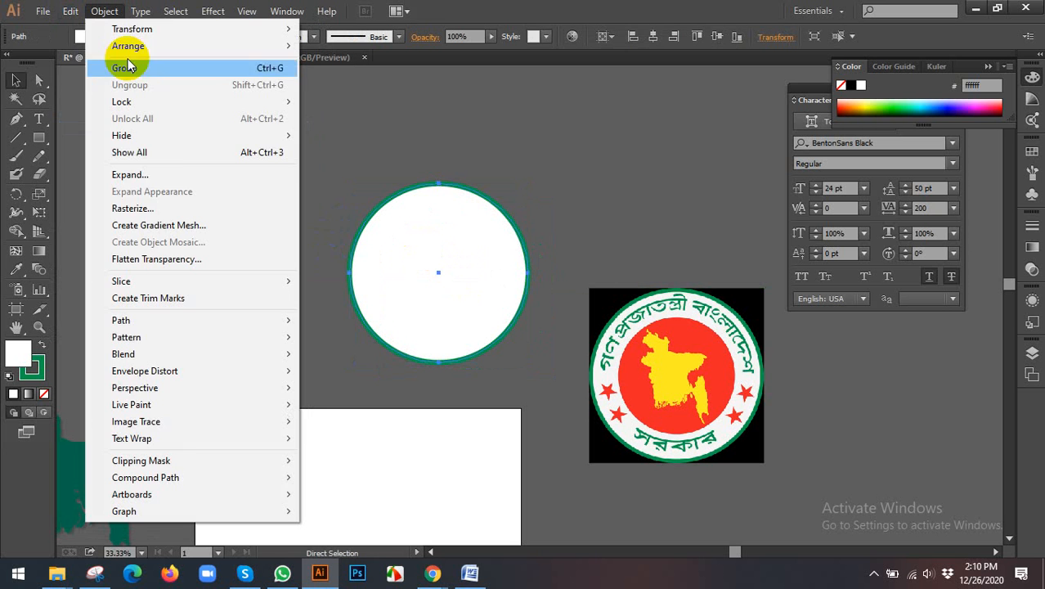
{"action": "left_click", "coordinate": [131, 175]}
{"action": "left_click", "coordinate": [486, 371]}
{"action": "left_click", "coordinate": [595, 236]}
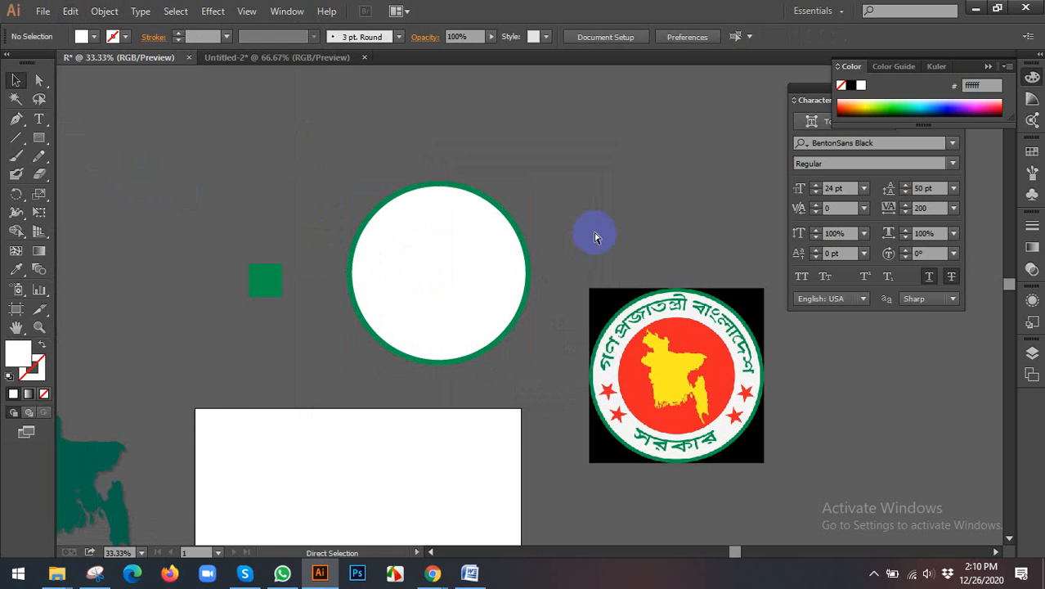
Step: Recolour the front circle's stroke black, and replace it with no stroke
{"action": "left_click", "coordinate": [452, 261]}
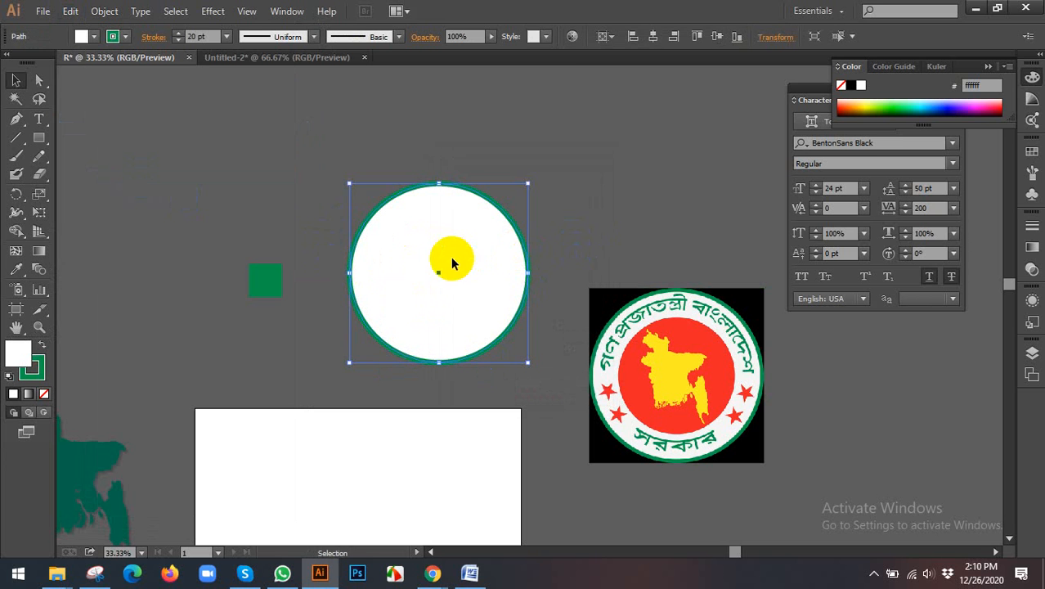
{"action": "left_click", "coordinate": [114, 36]}
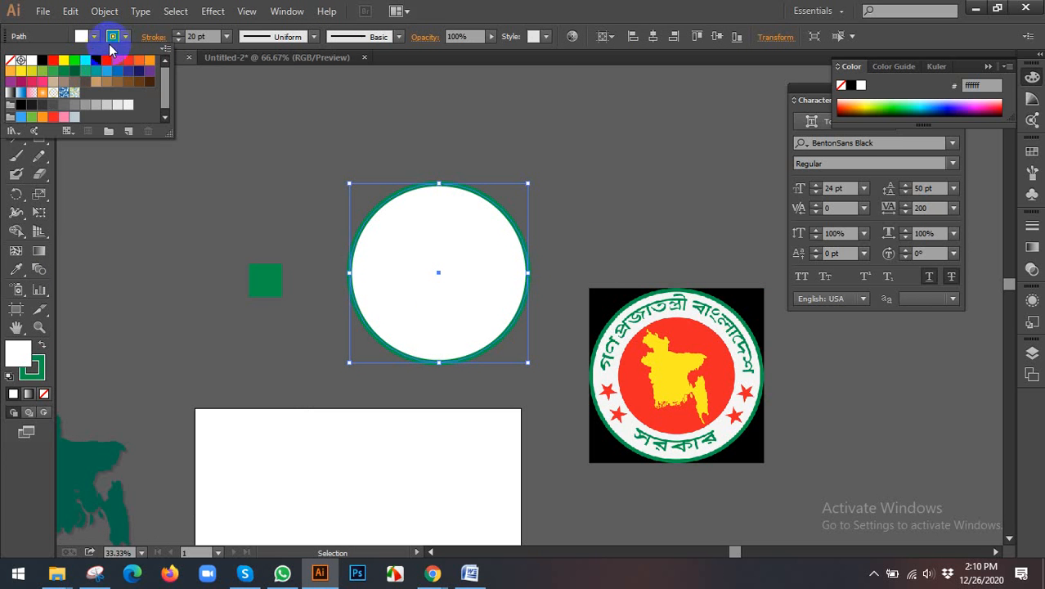
{"action": "left_click", "coordinate": [44, 61]}
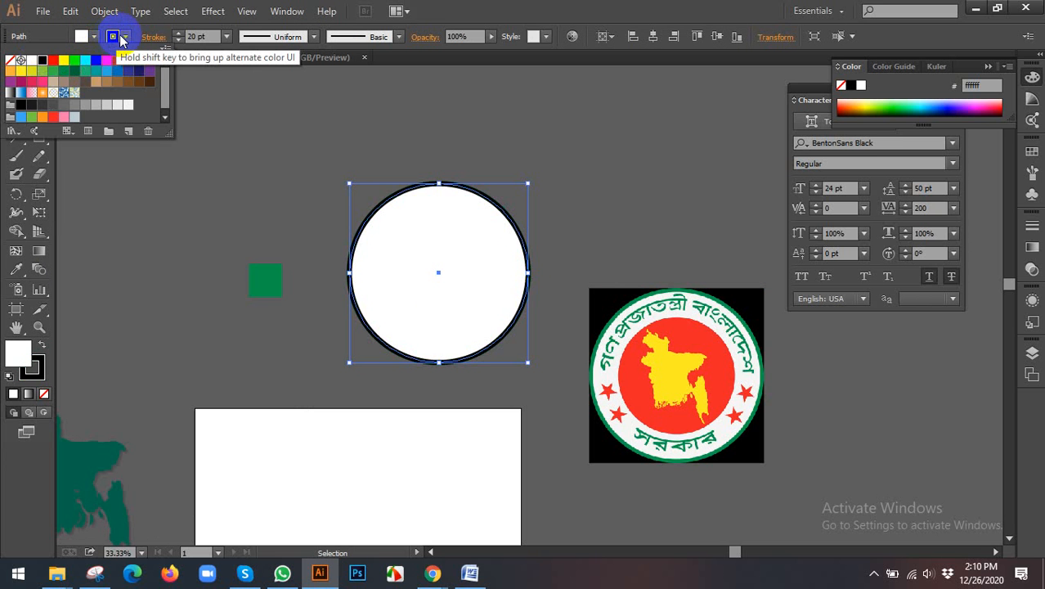
{"action": "left_click", "coordinate": [113, 36]}
{"action": "left_click", "coordinate": [113, 36]}
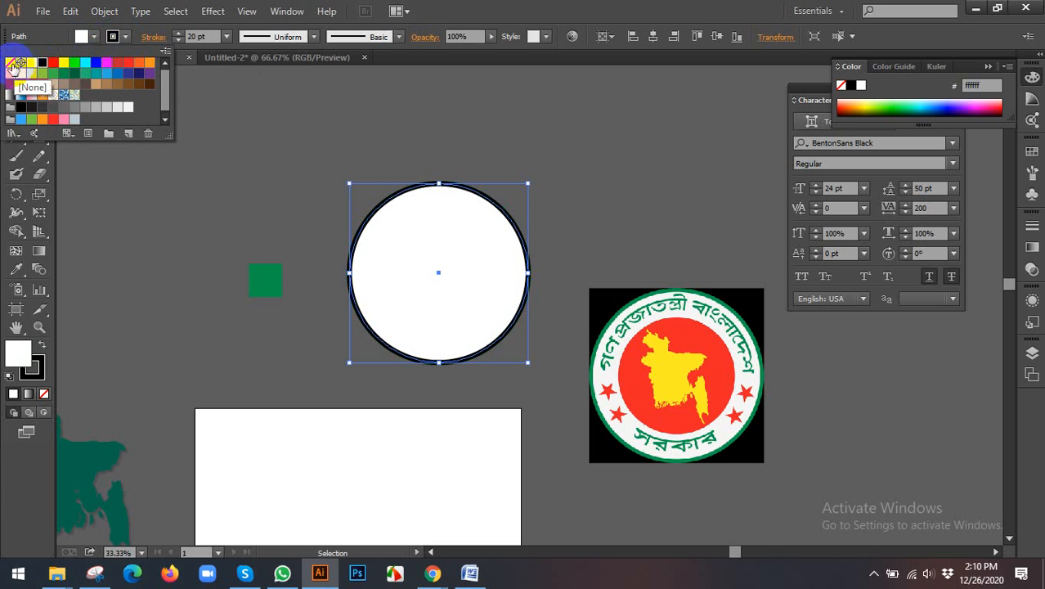
{"action": "left_click", "coordinate": [10, 62]}
Step: Fill the front circle with red (ff0000)
{"action": "left_click", "coordinate": [84, 36]}
{"action": "left_click", "coordinate": [84, 36]}
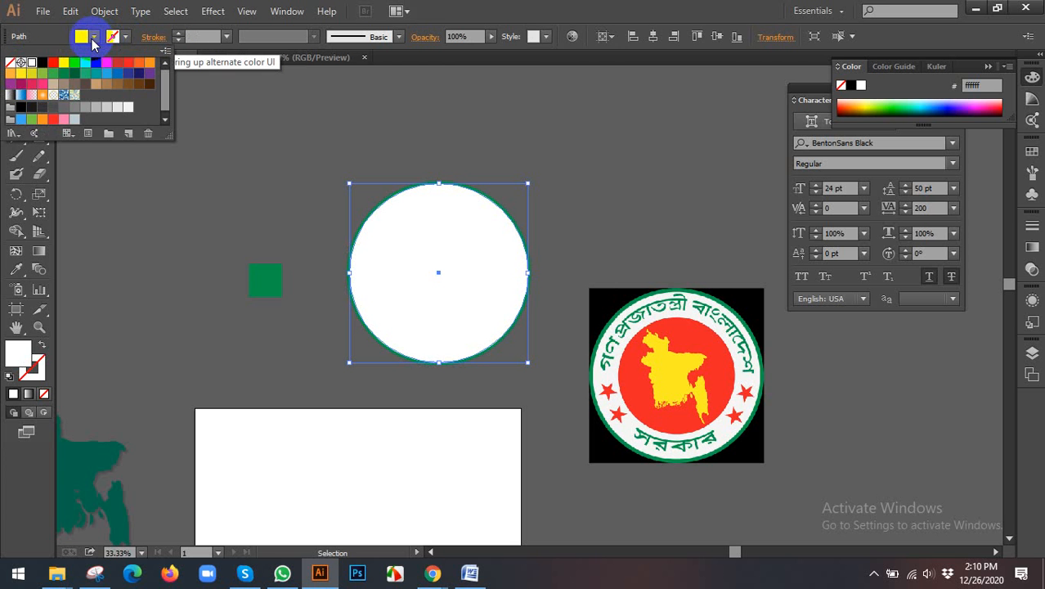
{"action": "left_click", "coordinate": [53, 63]}
{"action": "left_click", "coordinate": [294, 189]}
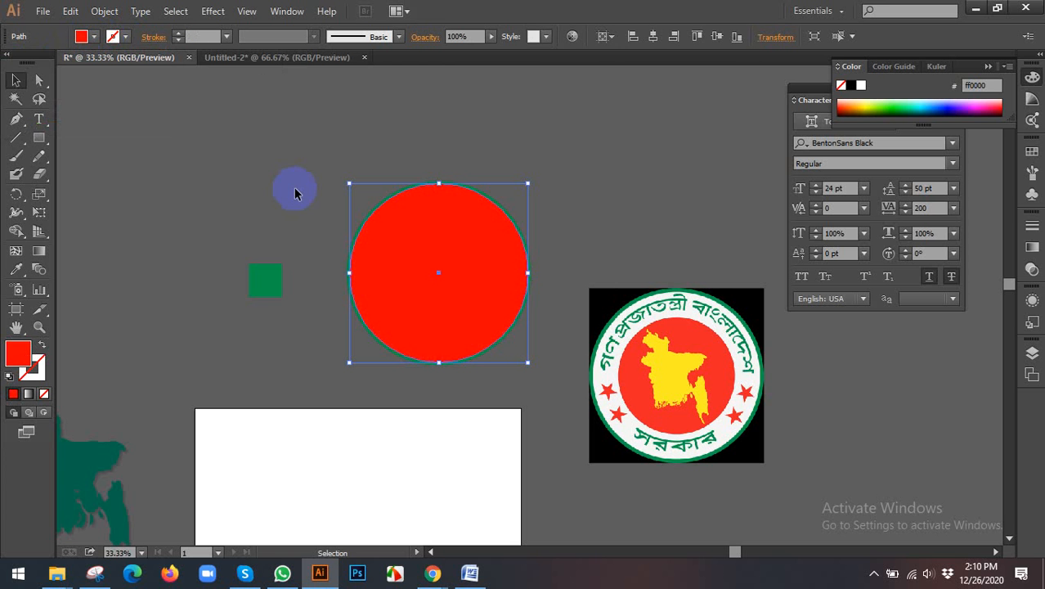
{"action": "left_click", "coordinate": [295, 189]}
Step: Add a concentric duplicate of the red circle, scaled about its centre to roughly half the diameter
{"action": "left_click", "coordinate": [460, 243]}
{"action": "scroll", "coordinate": [461, 250], "scroll_direction": "up", "scroll_amount": 1}
{"action": "scroll", "coordinate": [460, 254], "scroll_direction": "down", "scroll_amount": 2}
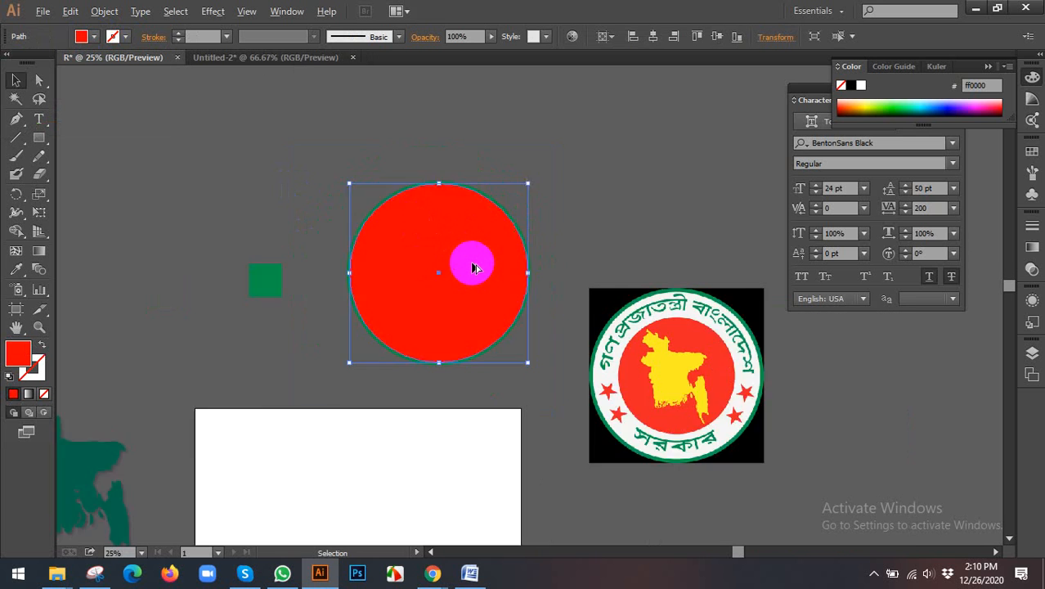
{"action": "scroll", "coordinate": [494, 215], "scroll_direction": "up", "scroll_amount": 1}
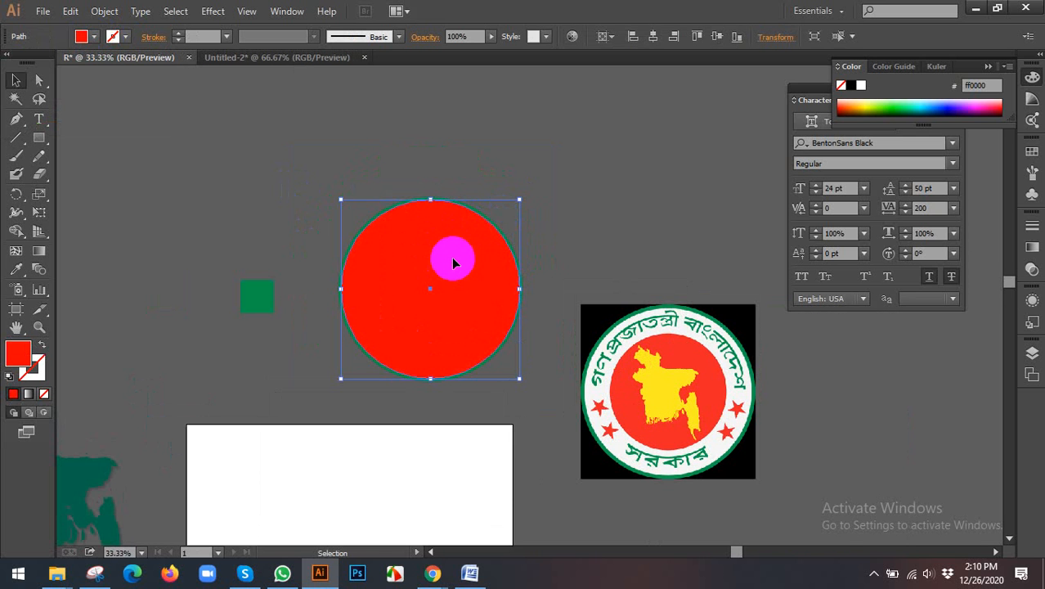
{"action": "scroll", "coordinate": [477, 281], "scroll_direction": "up", "scroll_amount": 1}
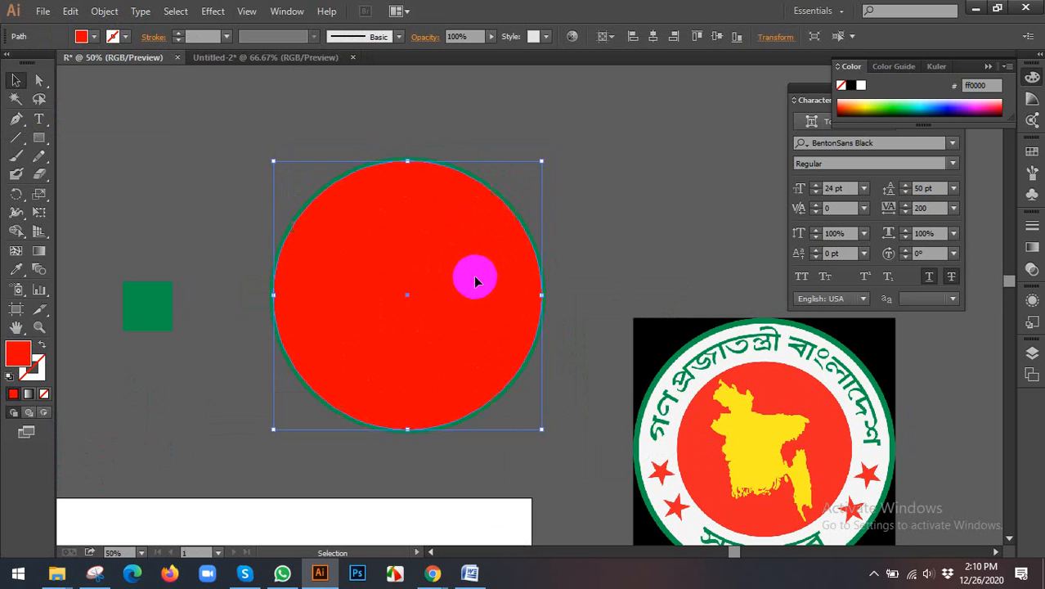
{"action": "key", "text": "a"}
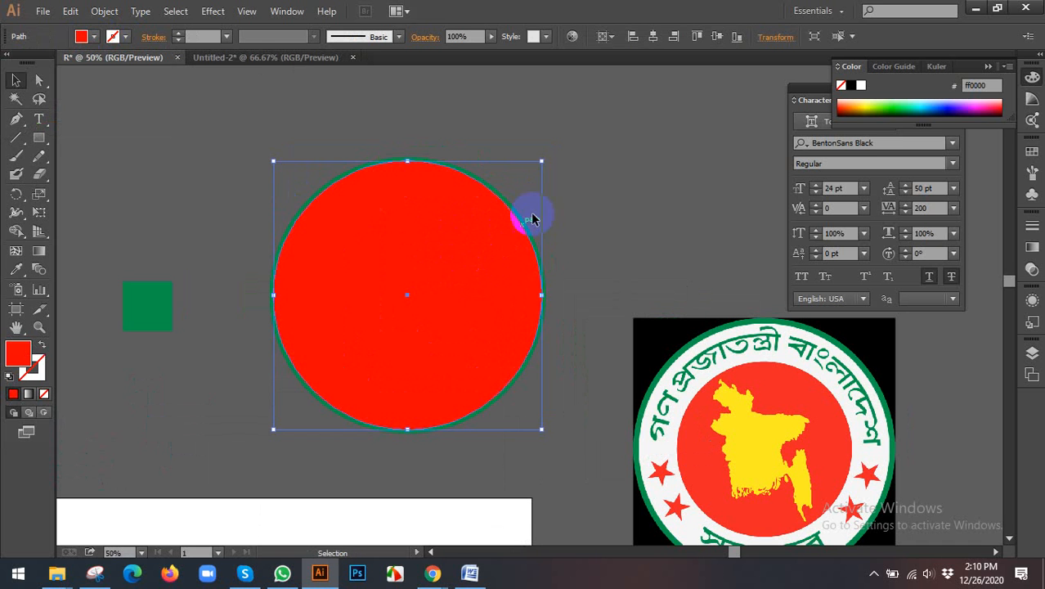
{"action": "left_click_drag", "start_coordinate": [543, 162], "coordinate": [532, 226]}
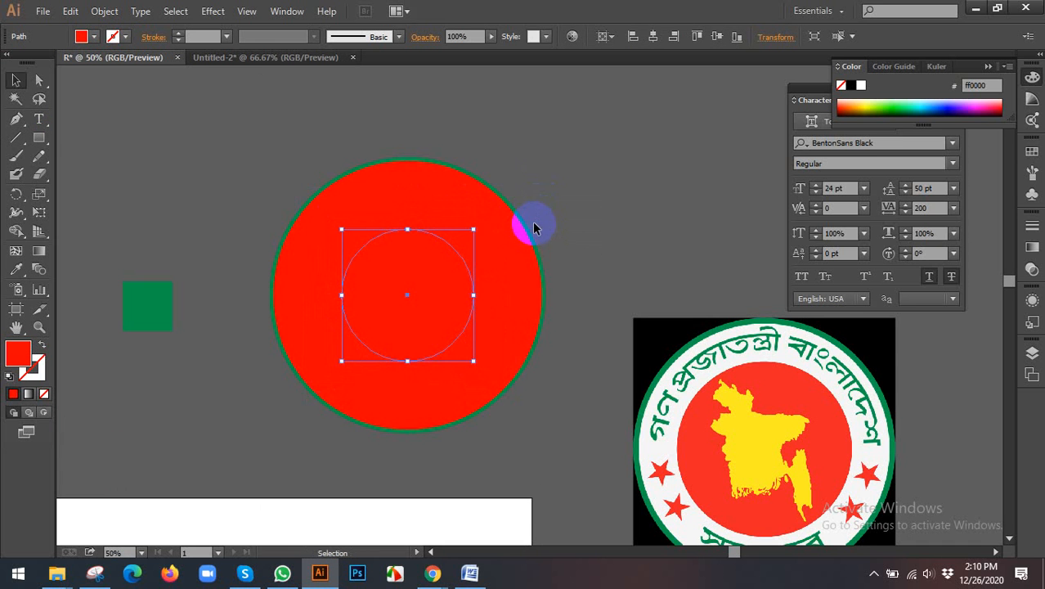
{"action": "left_click", "coordinate": [104, 11]}
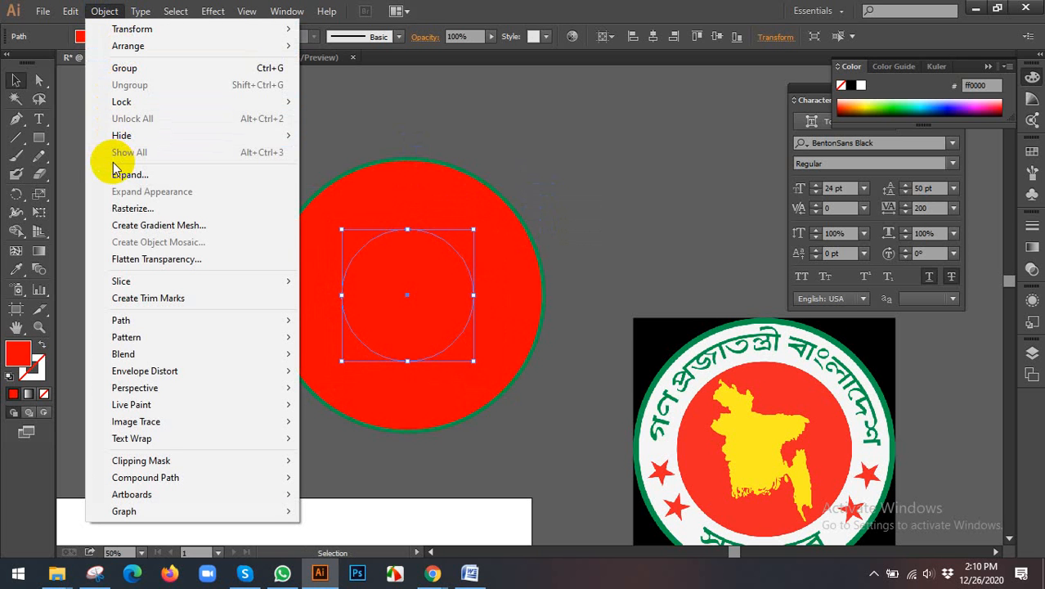
{"action": "left_click", "coordinate": [332, 104]}
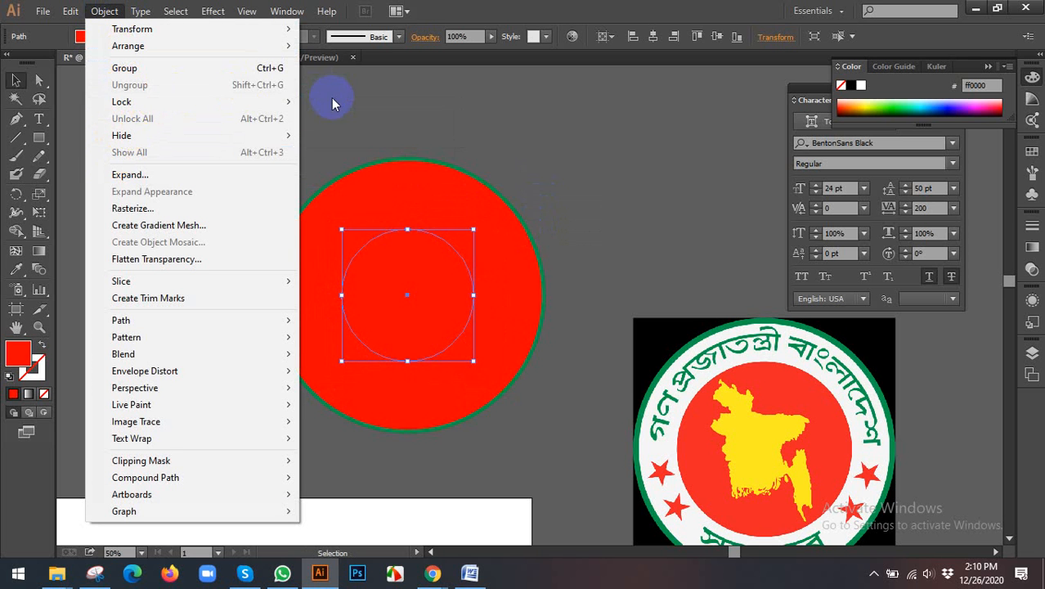
{"action": "left_click", "coordinate": [363, 104]}
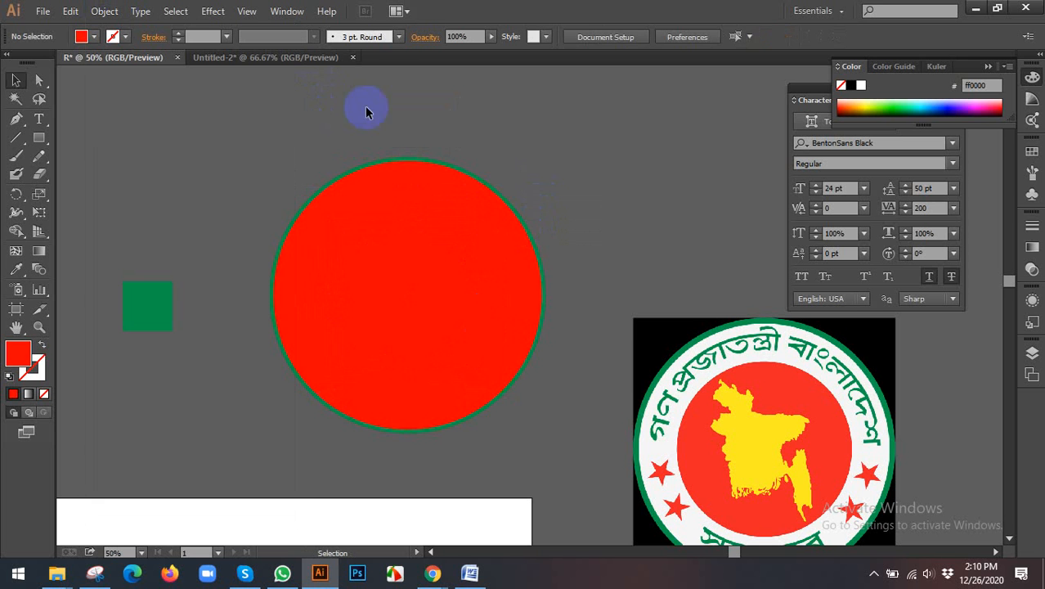
Step: Try moving the large red circle aside to reveal the shapes beneath it, and undo the move
{"action": "left_click", "coordinate": [477, 190]}
{"action": "scroll", "coordinate": [445, 227], "scroll_direction": "down", "scroll_amount": 1}
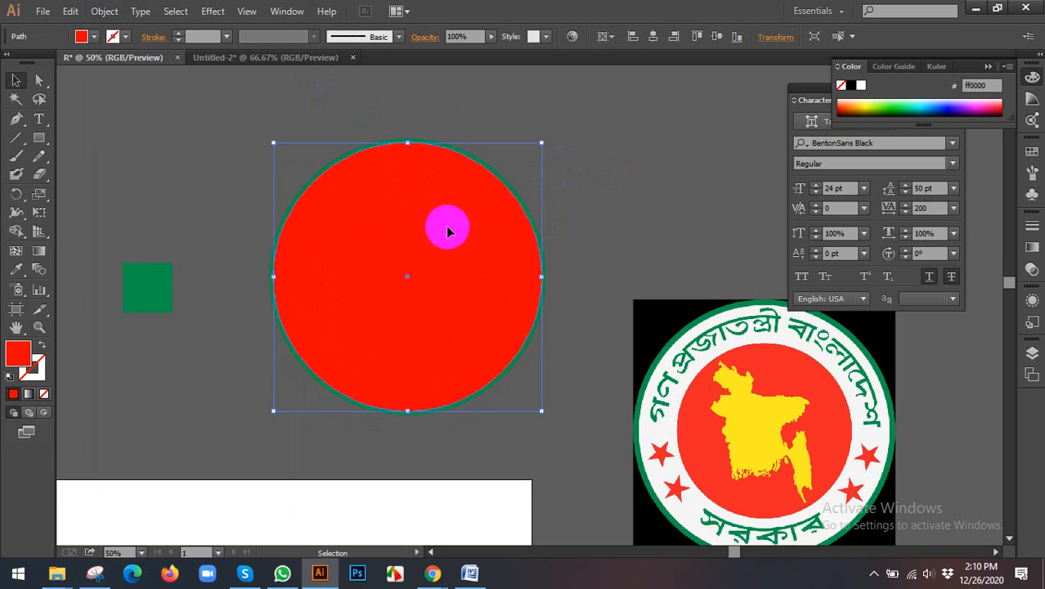
{"action": "scroll", "coordinate": [449, 232], "scroll_direction": "down", "scroll_amount": 1}
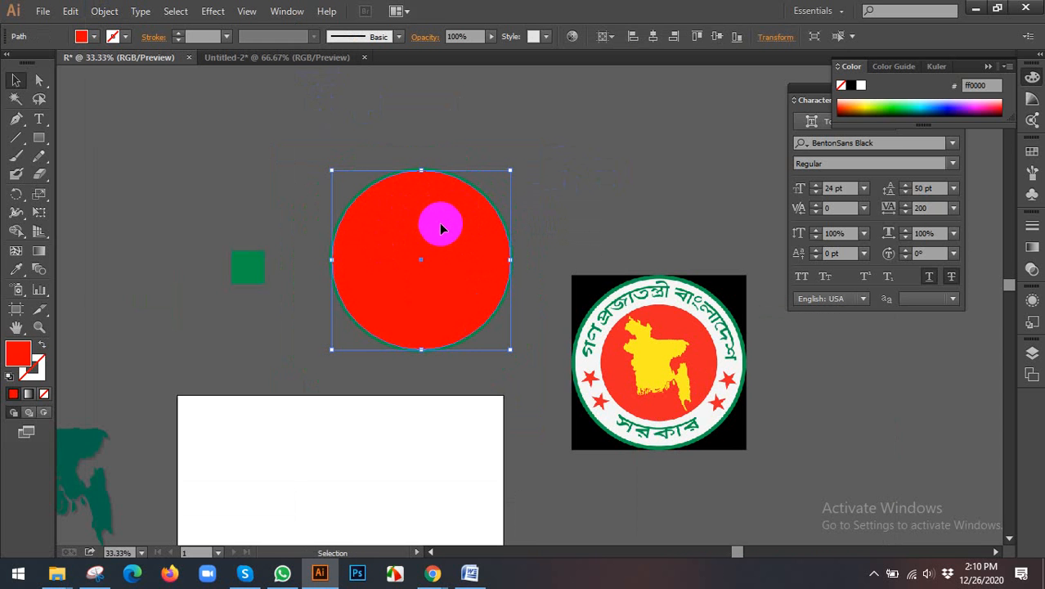
{"action": "left_click_drag", "start_coordinate": [442, 229], "coordinate": [566, 228]}
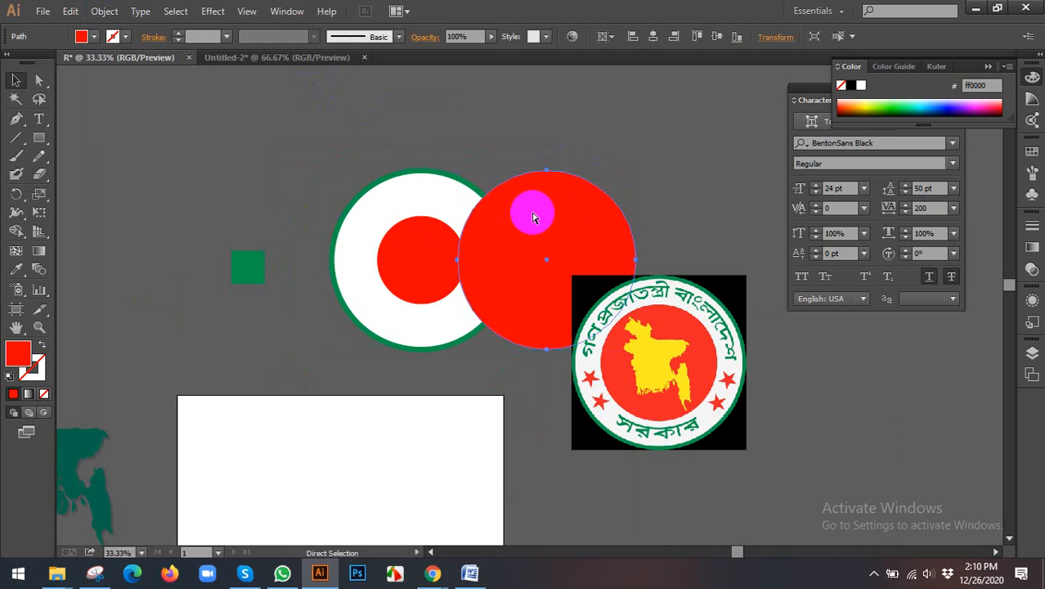
{"action": "key", "text": "ctrl+z"}
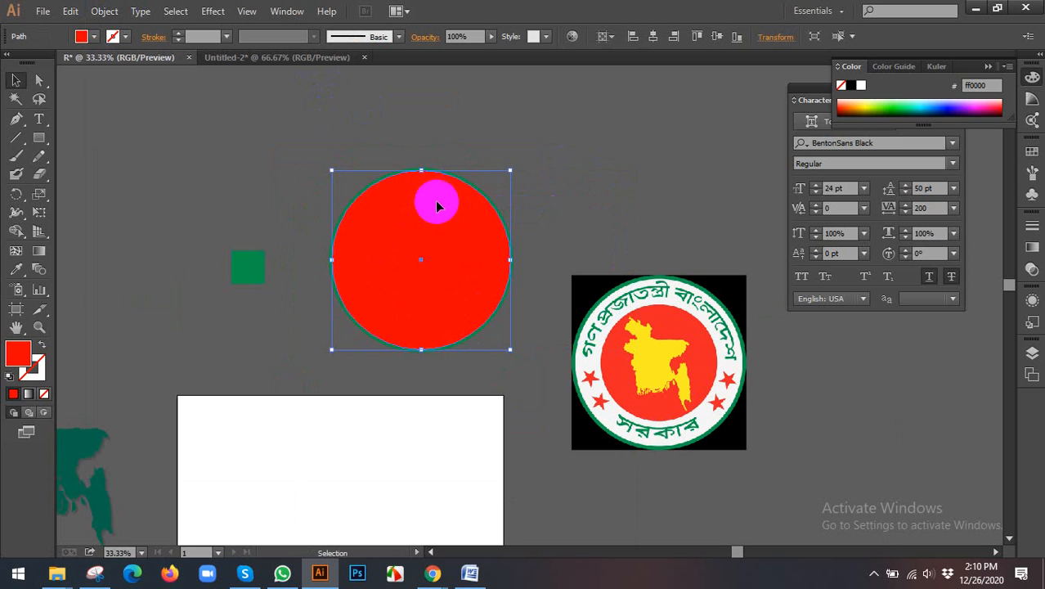
{"action": "key", "text": "a"}
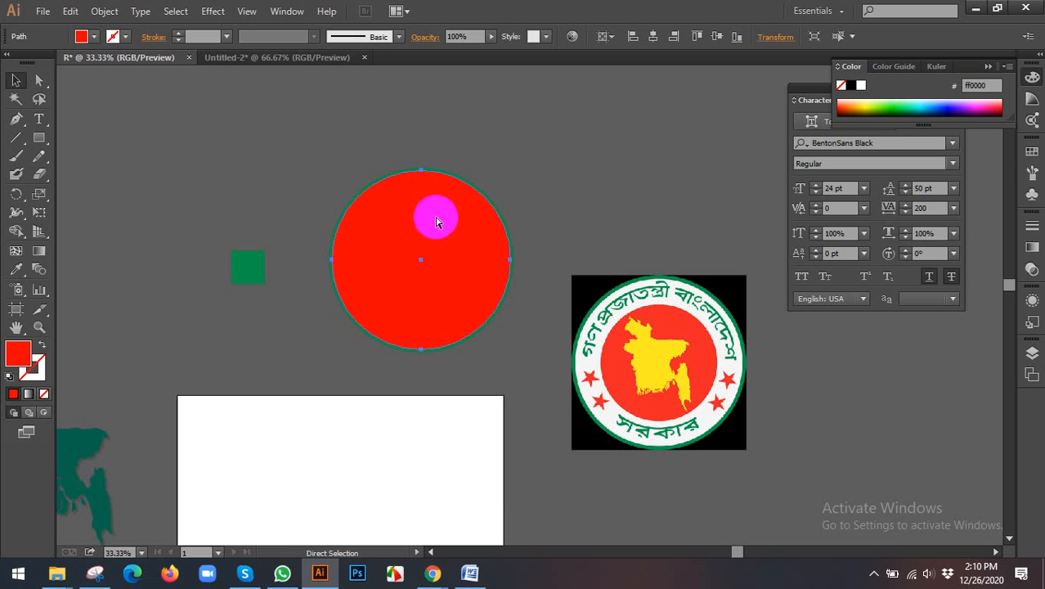
{"action": "left_click", "coordinate": [427, 227]}
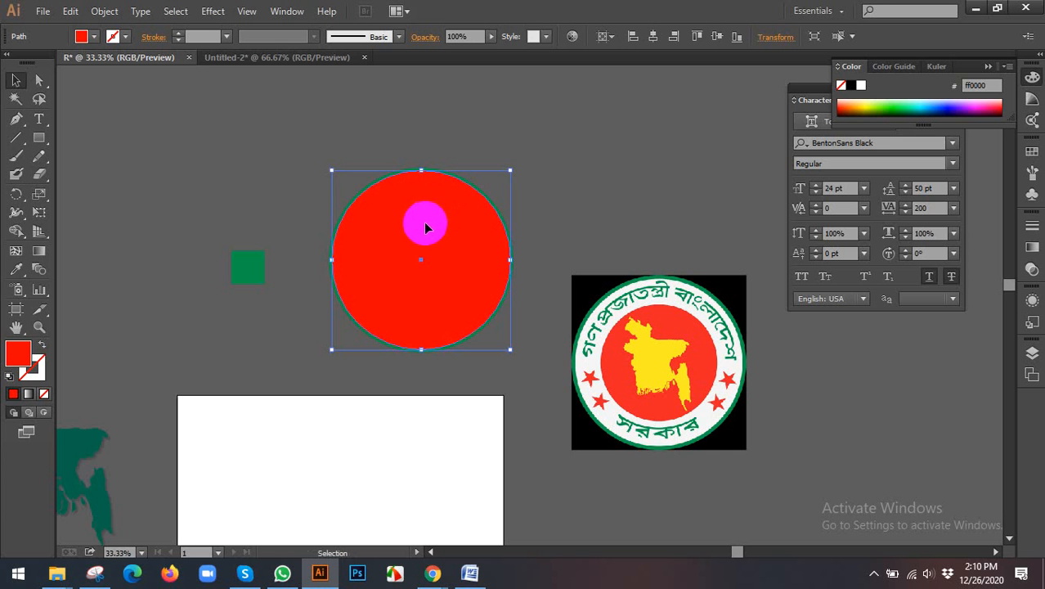
{"action": "key", "text": "ctrl+shift+a"}
{"action": "left_click_drag", "start_coordinate": [439, 240], "coordinate": [408, 223]}
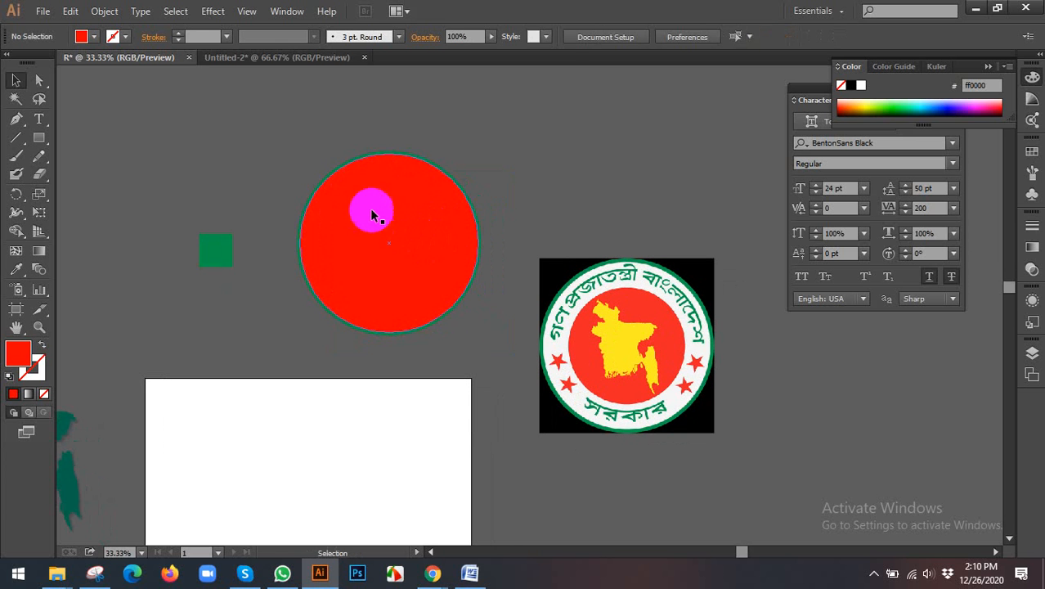
{"action": "left_click", "coordinate": [372, 215]}
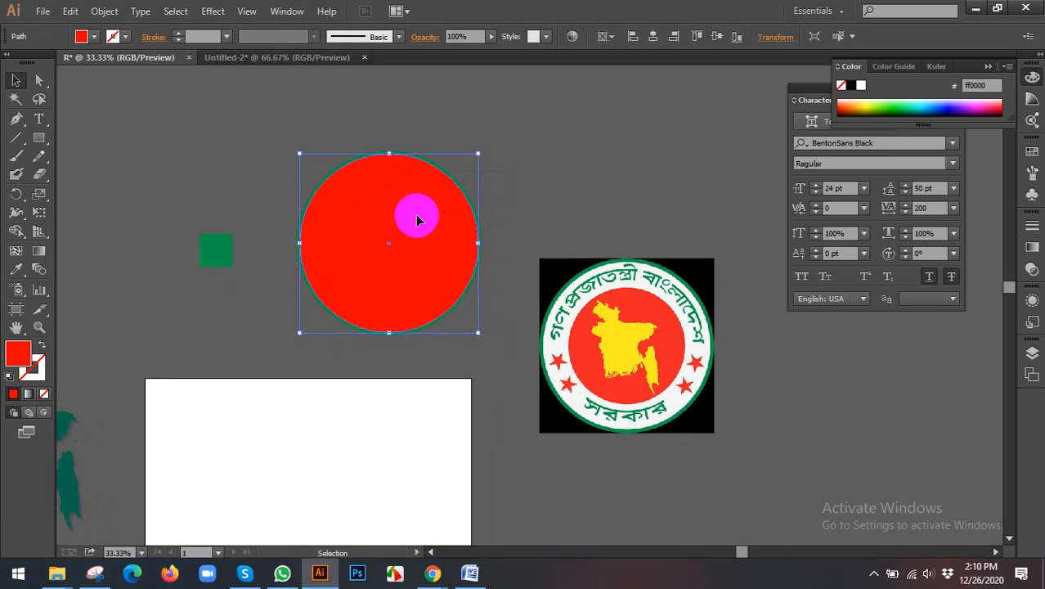
{"action": "left_click", "coordinate": [556, 194]}
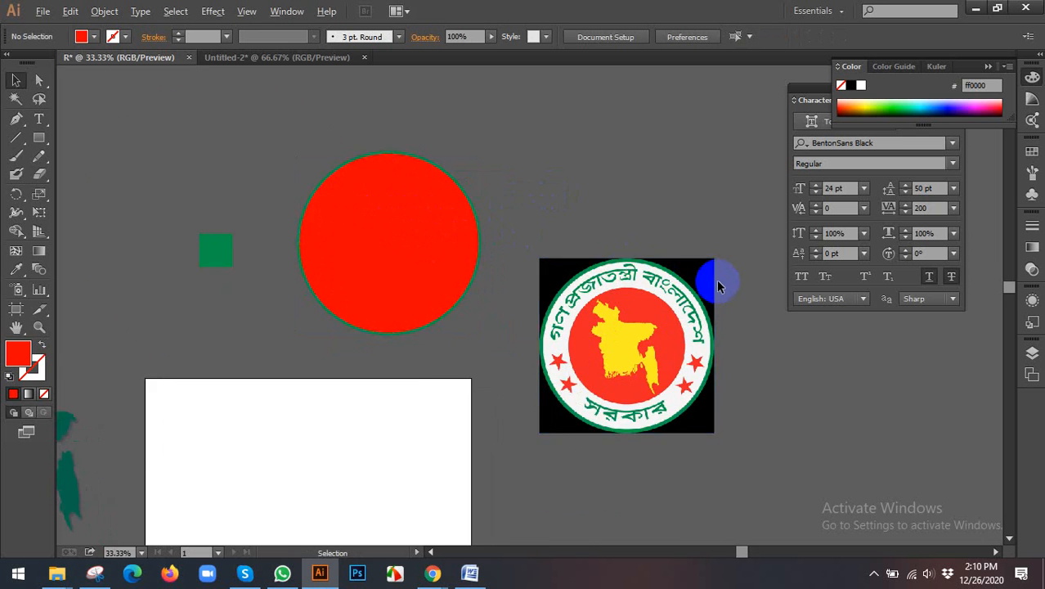
Step: Examine the reference seal's lettering and rings, and try moving the large red circle twice, undoing each move
{"action": "scroll", "coordinate": [719, 284], "scroll_direction": "up", "scroll_amount": 2}
{"action": "left_click_drag", "start_coordinate": [675, 306], "coordinate": [611, 255]}
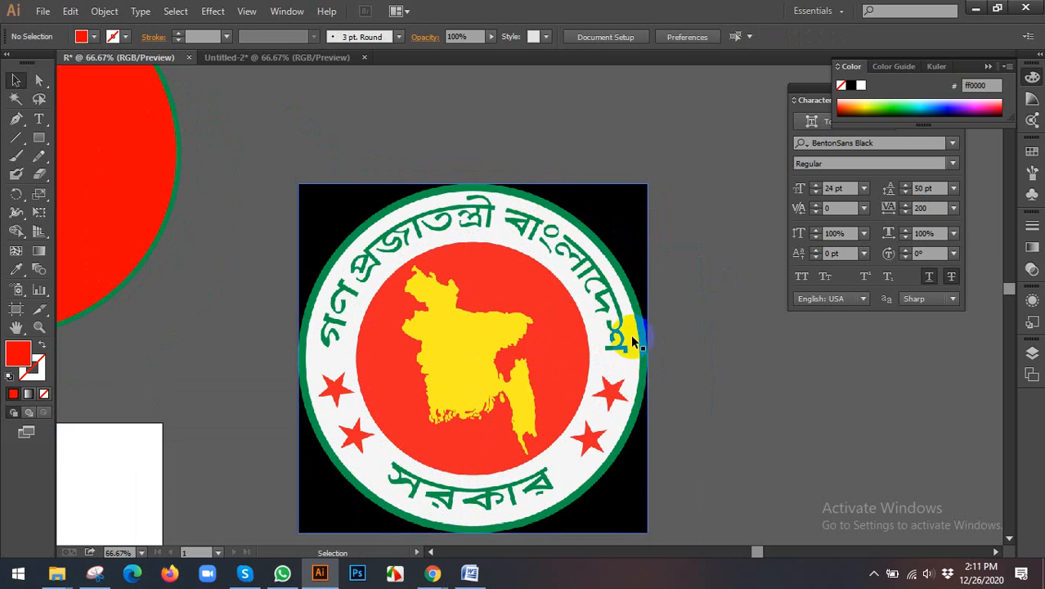
{"action": "scroll", "coordinate": [634, 343], "scroll_direction": "down", "scroll_amount": 1}
{"action": "mouse_move", "coordinate": [564, 274]}
{"action": "left_mouse_down"}
{"action": "mouse_move", "coordinate": [548, 280]}
{"action": "mouse_move", "coordinate": [548, 304]}
{"action": "mouse_move", "coordinate": [565, 270]}
{"action": "left_mouse_up"}
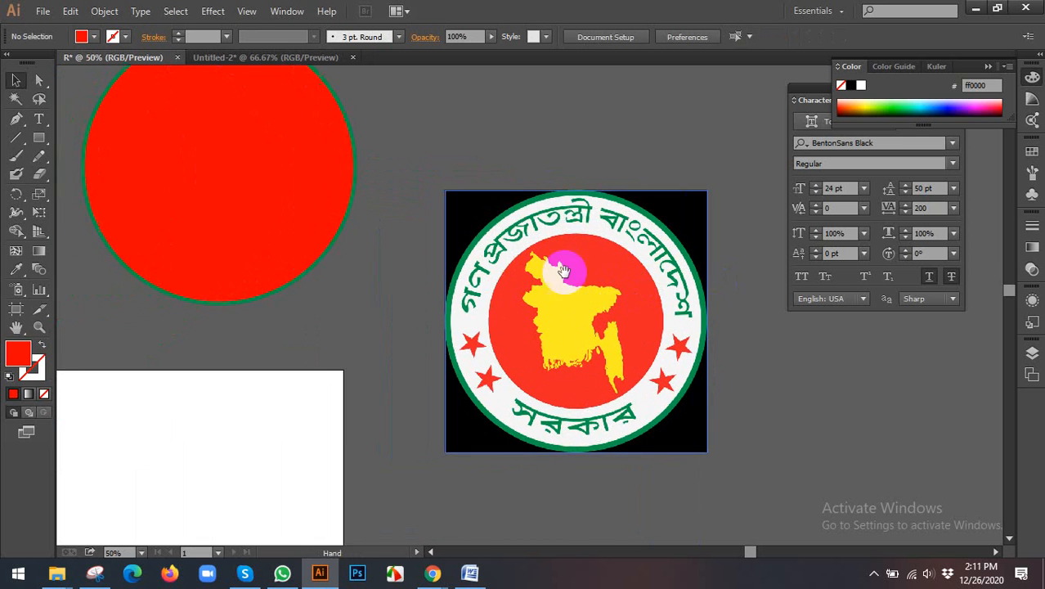
{"action": "left_click_drag", "start_coordinate": [253, 149], "coordinate": [400, 176]}
{"action": "key", "text": "ctrl+z"}
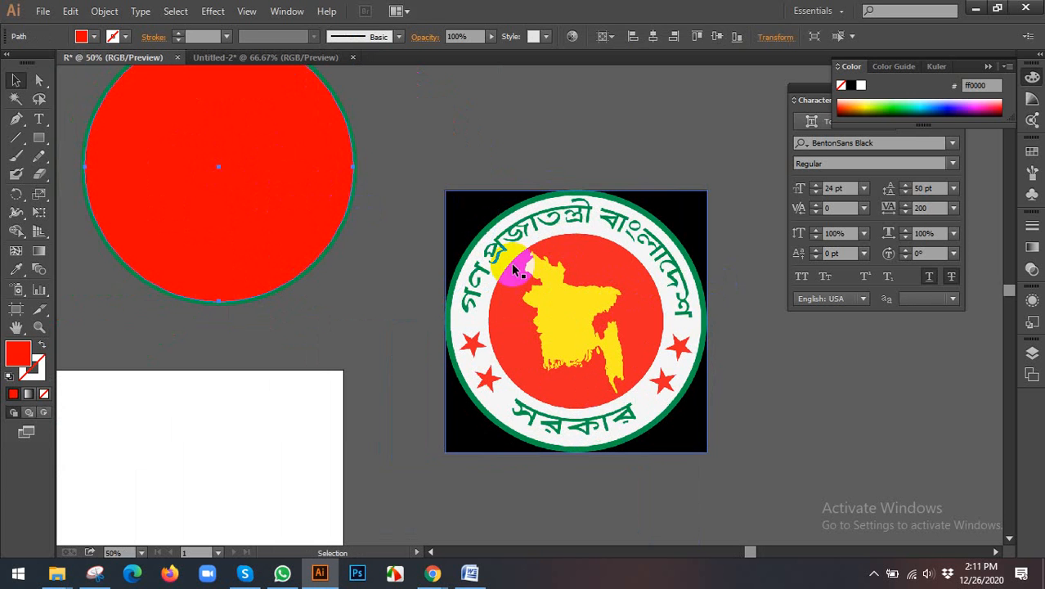
{"action": "left_click", "coordinate": [618, 135]}
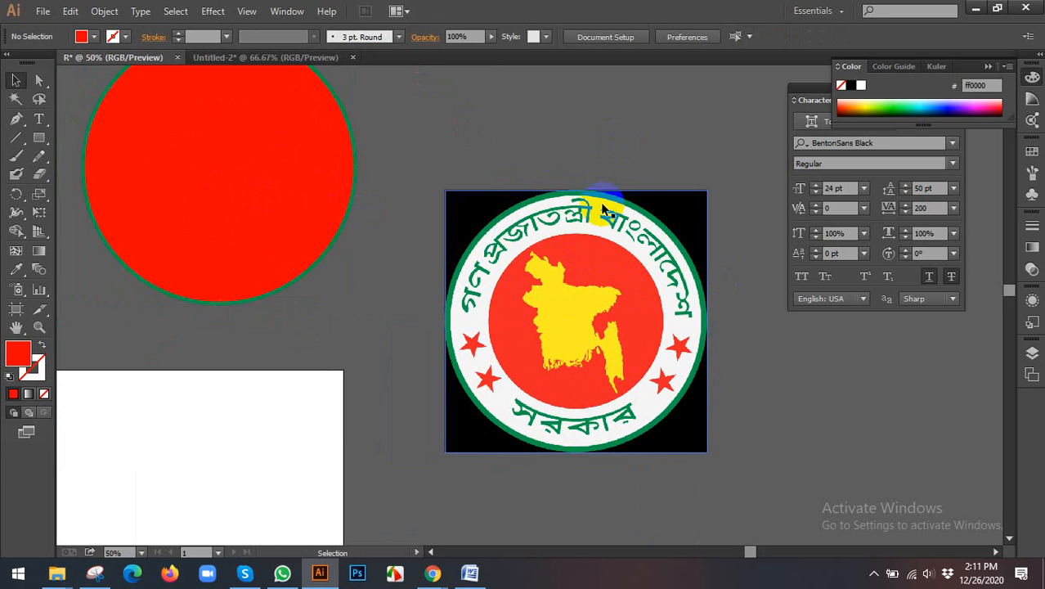
{"action": "scroll", "coordinate": [597, 229], "scroll_direction": "up", "scroll_amount": 1}
{"action": "scroll", "coordinate": [655, 287], "scroll_direction": "down", "scroll_amount": 1}
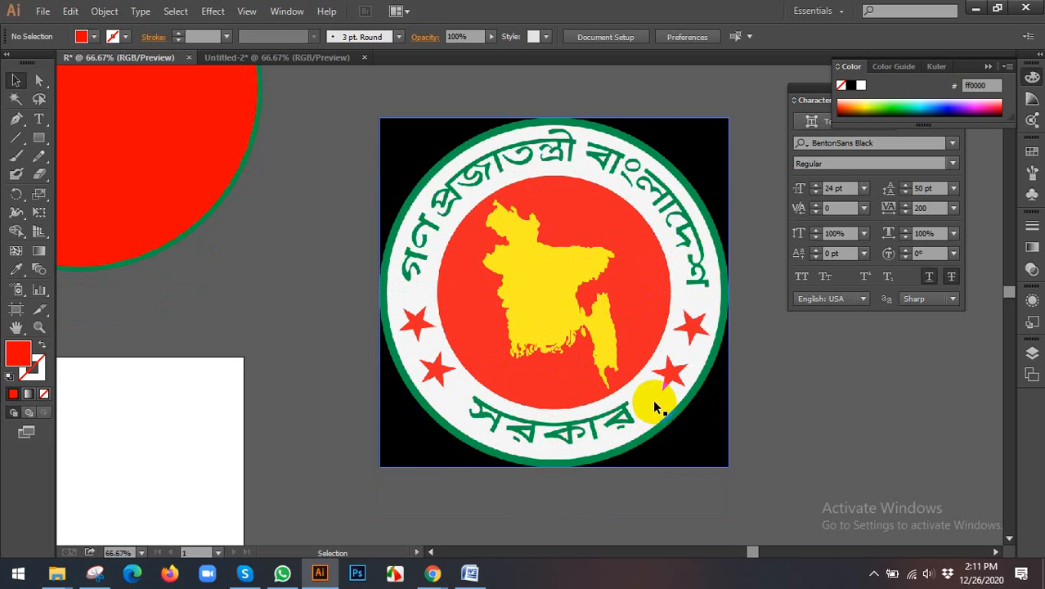
{"action": "scroll", "coordinate": [653, 399], "scroll_direction": "down", "scroll_amount": 1}
{"action": "left_click_drag", "start_coordinate": [247, 150], "coordinate": [302, 269]}
{"action": "key", "text": "ctrl+z"}
{"action": "left_click", "coordinate": [377, 215]}
{"action": "scroll", "coordinate": [397, 214], "scroll_direction": "down", "scroll_amount": 1}
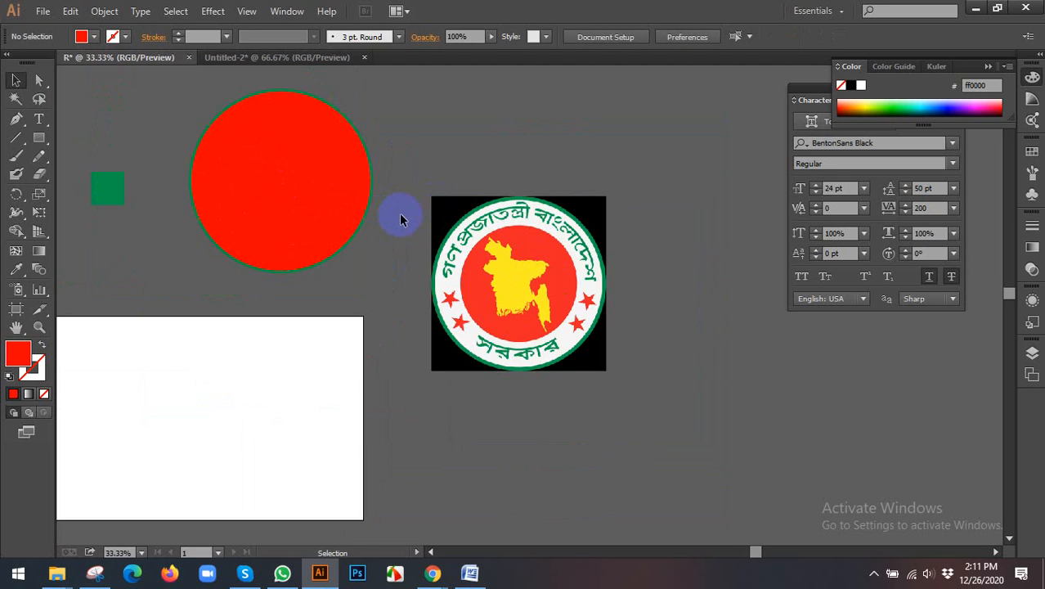
Step: Start a 60 pt line of point text above the green square, entering "Pe"
{"action": "left_click_drag", "start_coordinate": [403, 212], "coordinate": [554, 288]}
{"action": "left_click", "coordinate": [368, 208]}
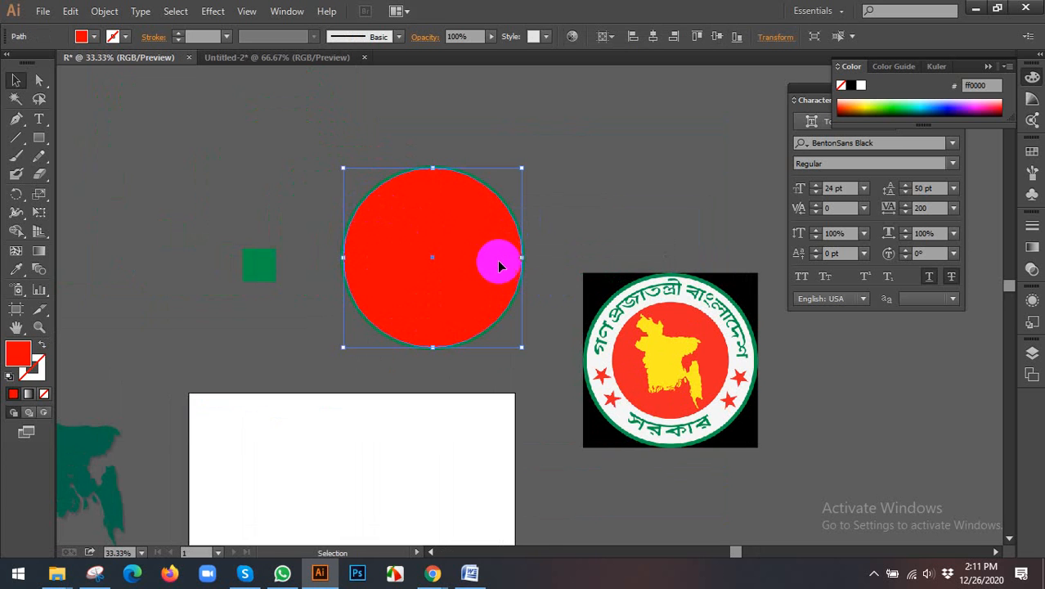
{"action": "left_click_drag", "start_coordinate": [424, 280], "coordinate": [462, 233]}
{"action": "left_click_drag", "start_coordinate": [353, 245], "coordinate": [186, 247]}
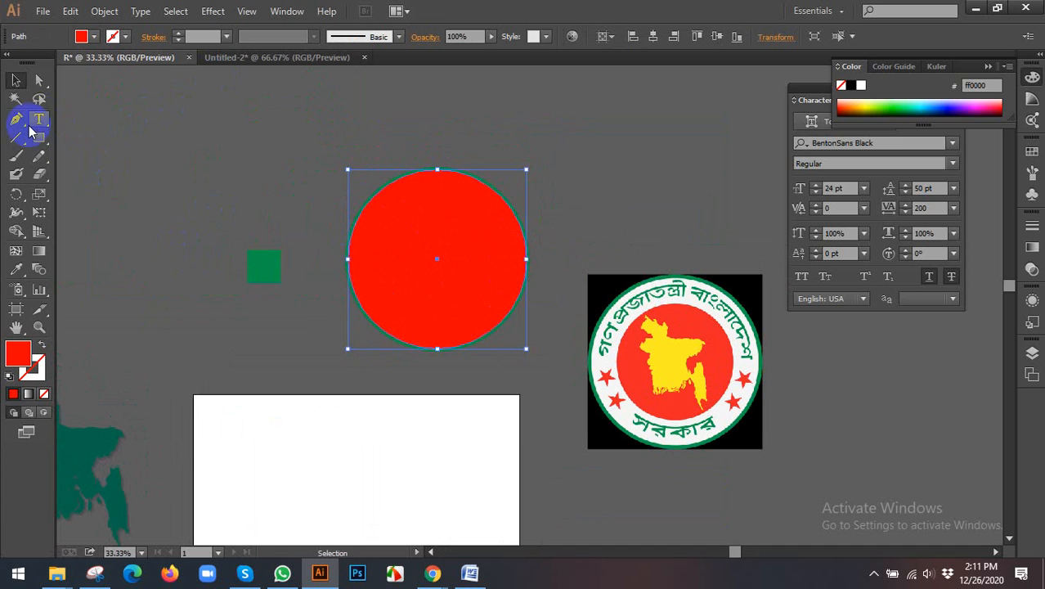
{"action": "left_click_drag", "start_coordinate": [40, 119], "coordinate": [90, 121]}
{"action": "left_click", "coordinate": [204, 144]}
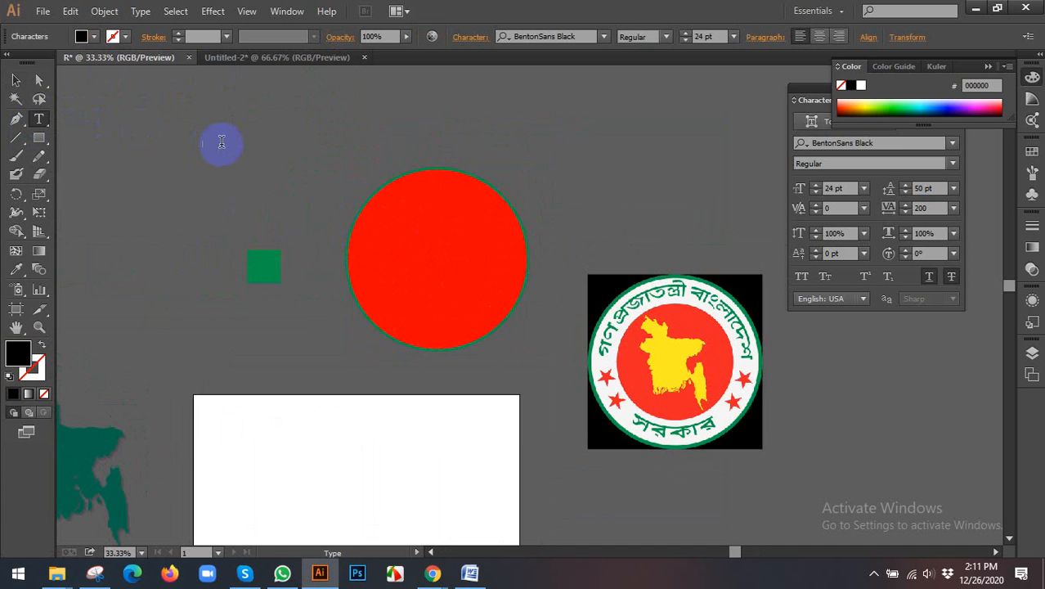
{"action": "left_click", "coordinate": [733, 37]}
{"action": "left_click", "coordinate": [751, 292]}
Step: Remove the underline and strikethrough from the "Pe" text and set its tracking to 0
{"action": "left_click", "coordinate": [17, 80]}
{"action": "left_click", "coordinate": [927, 276]}
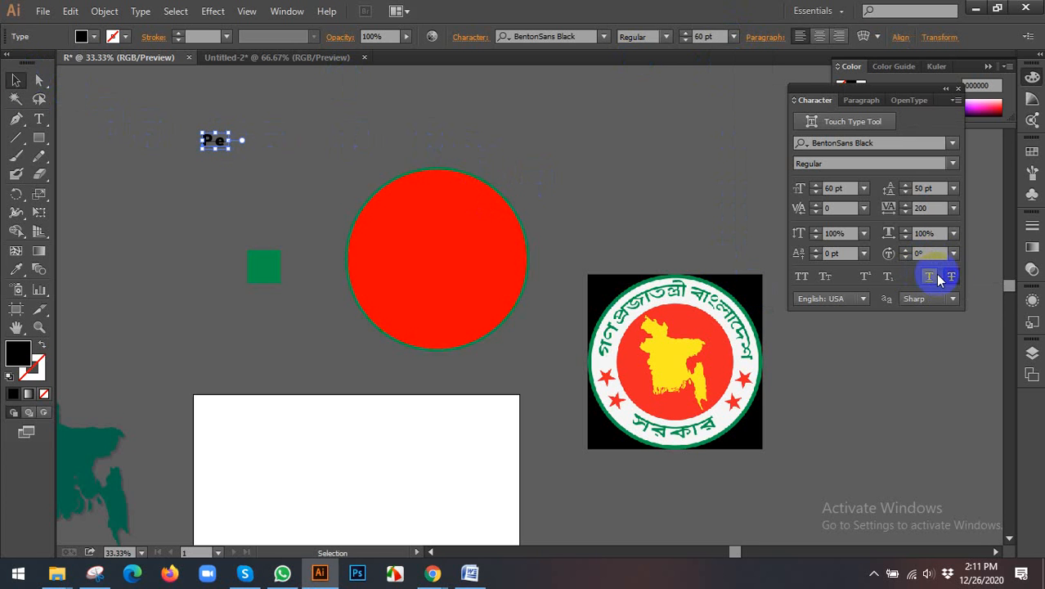
{"action": "key", "text": "t"}
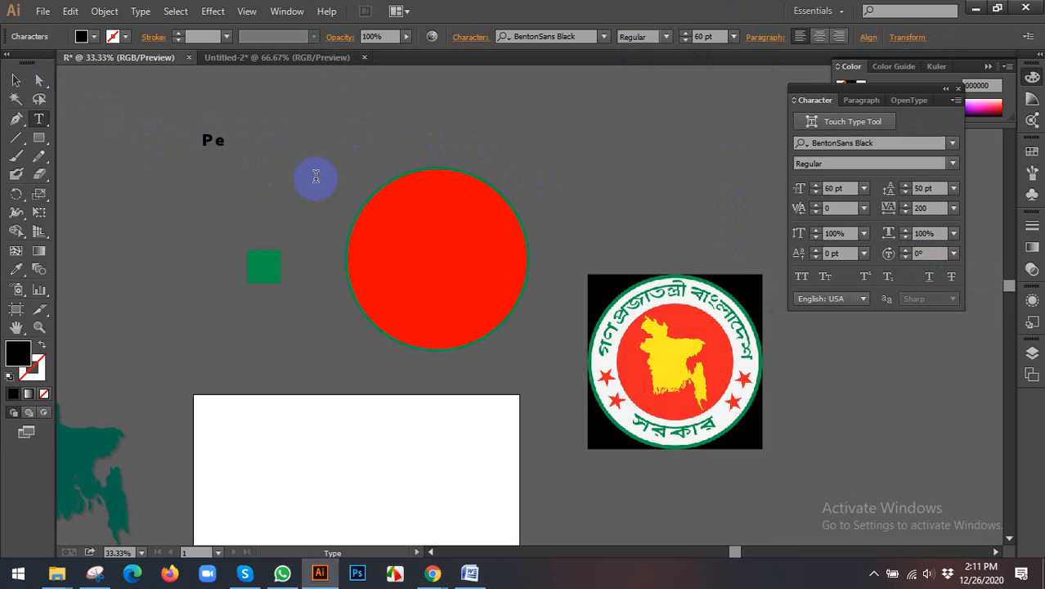
{"action": "key", "text": "ctrl+a"}
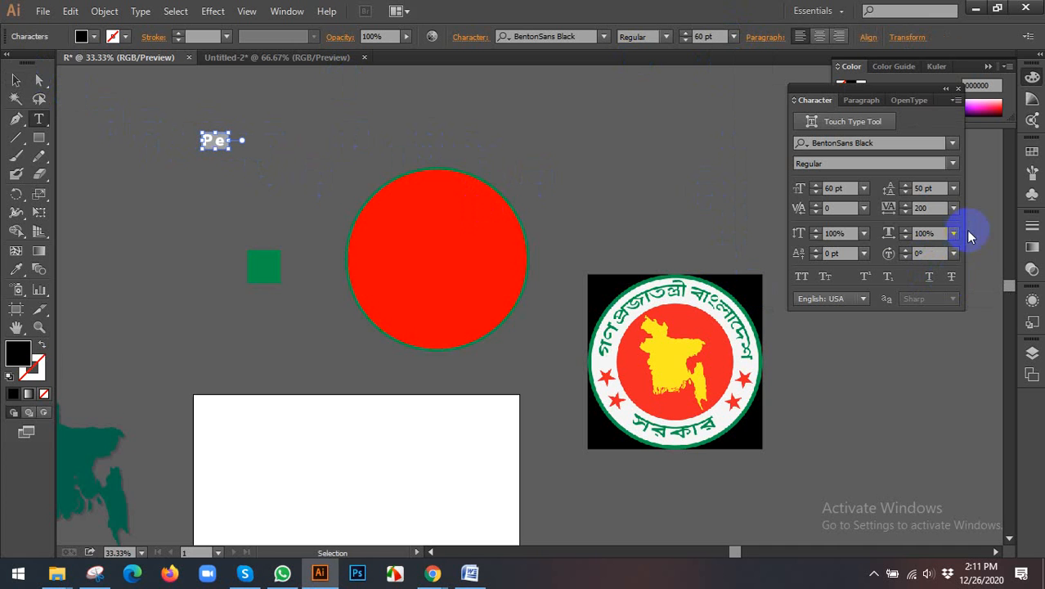
{"action": "left_click", "coordinate": [954, 208]}
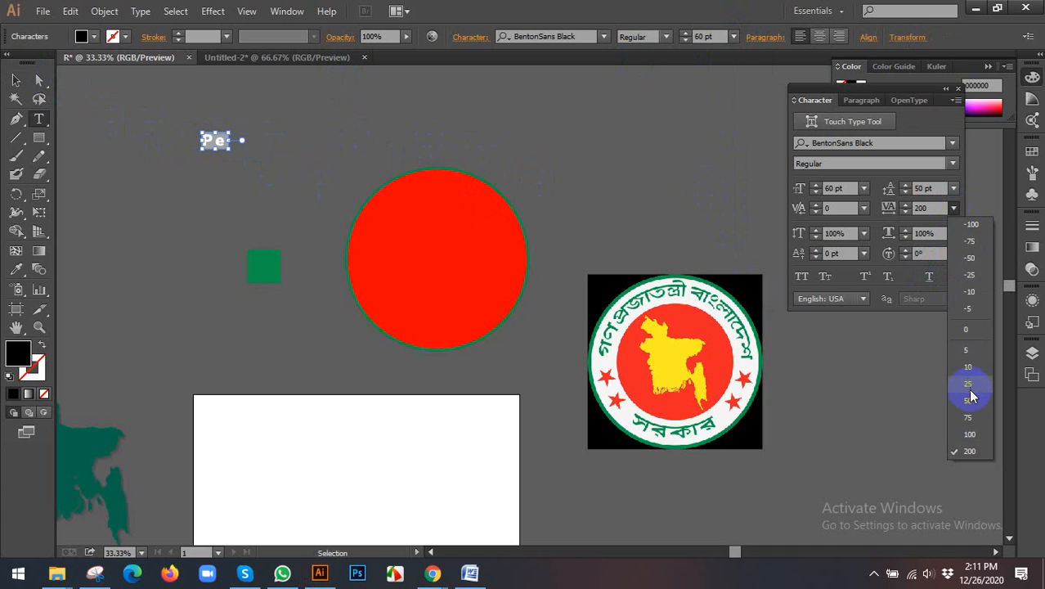
{"action": "left_click", "coordinate": [967, 329]}
{"action": "left_click", "coordinate": [14, 80]}
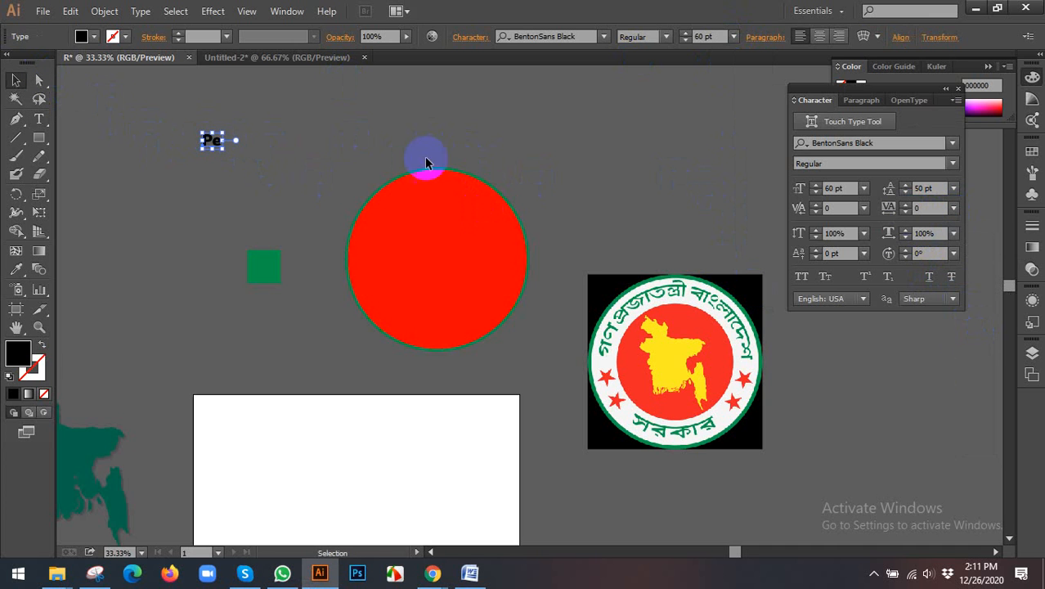
Step: Set the text's leading to Auto and complete its wording as "People's Republic of Bangladesh"
{"action": "left_click", "coordinate": [953, 188]}
{"action": "left_click", "coordinate": [972, 223]}
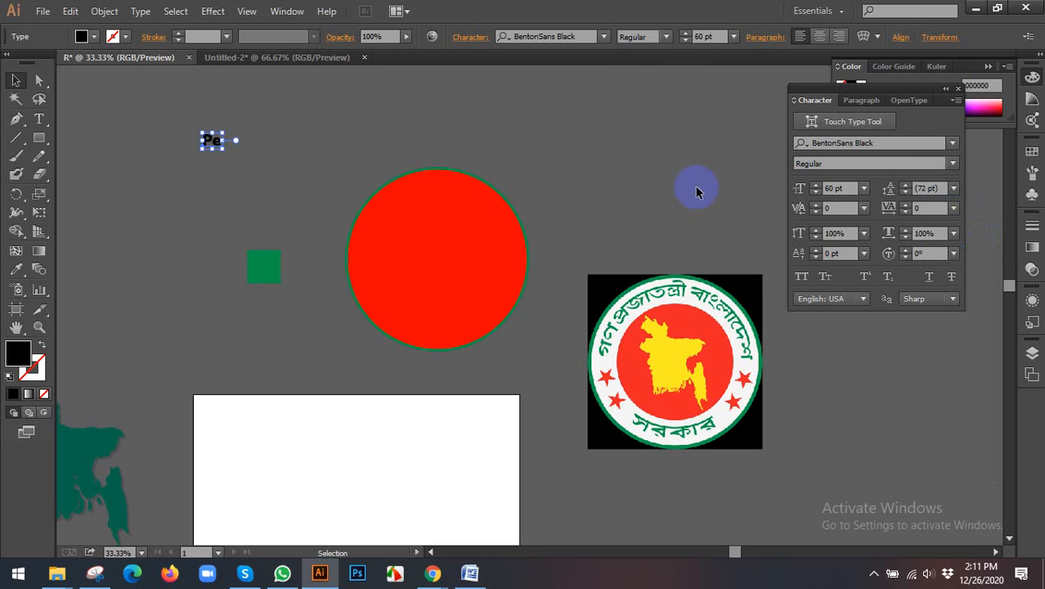
{"action": "double_click", "coordinate": [209, 141]}
{"action": "key", "text": "ctrl+a"}
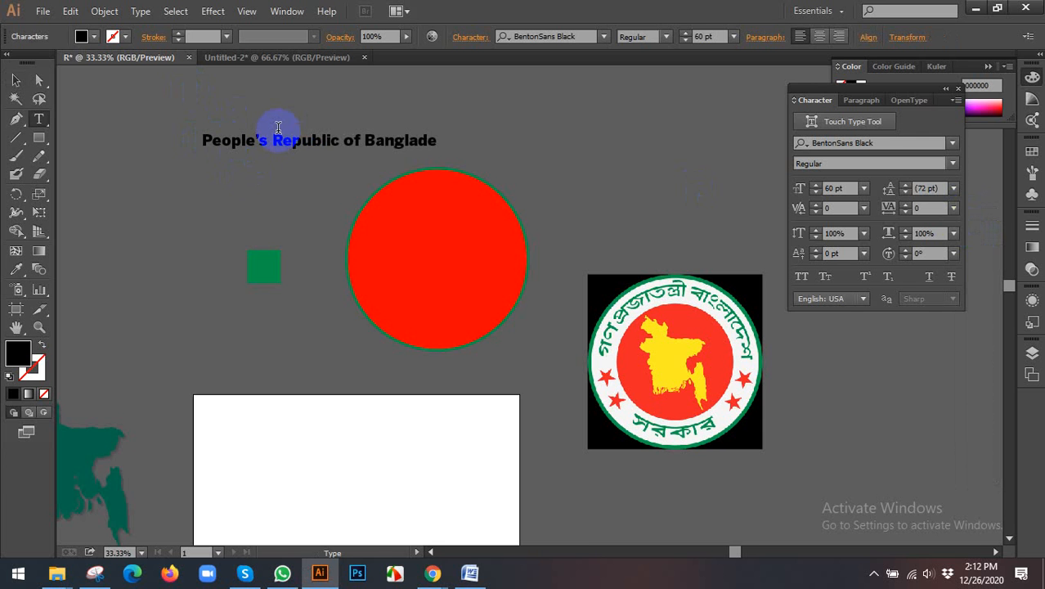
Step: Check the official country name in the Untitled-2 document, and return to the R document with nothing selected
{"action": "left_click", "coordinate": [251, 60]}
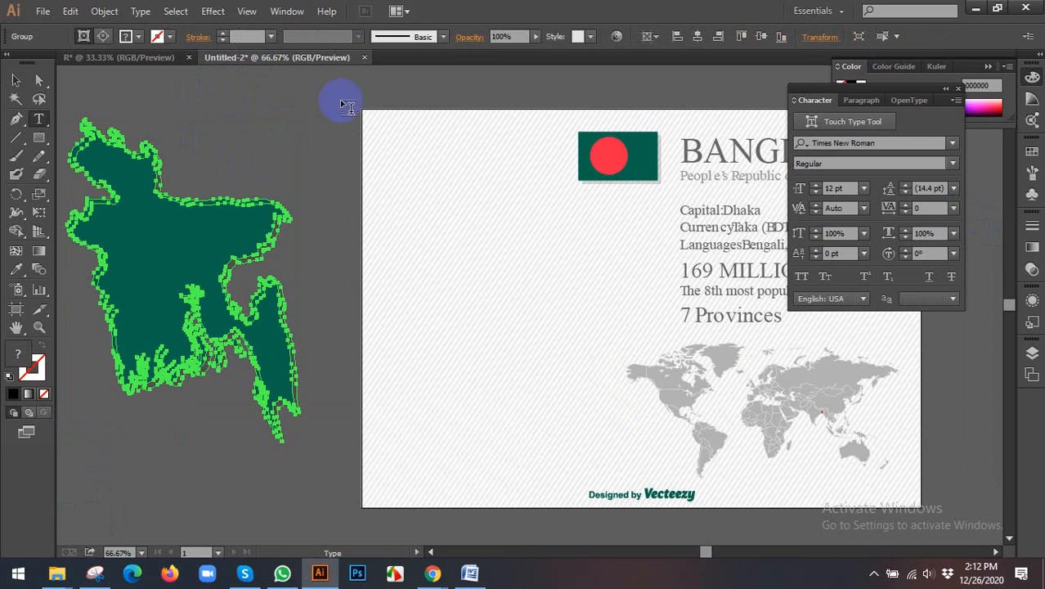
{"action": "left_click", "coordinate": [16, 79]}
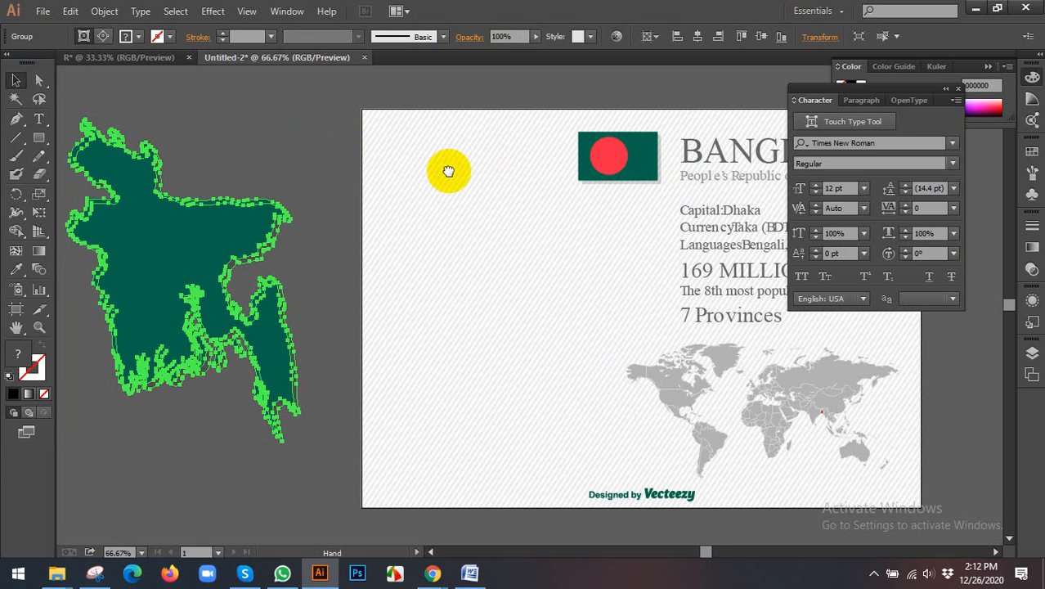
{"action": "left_click_drag", "start_coordinate": [443, 167], "coordinate": [357, 171]}
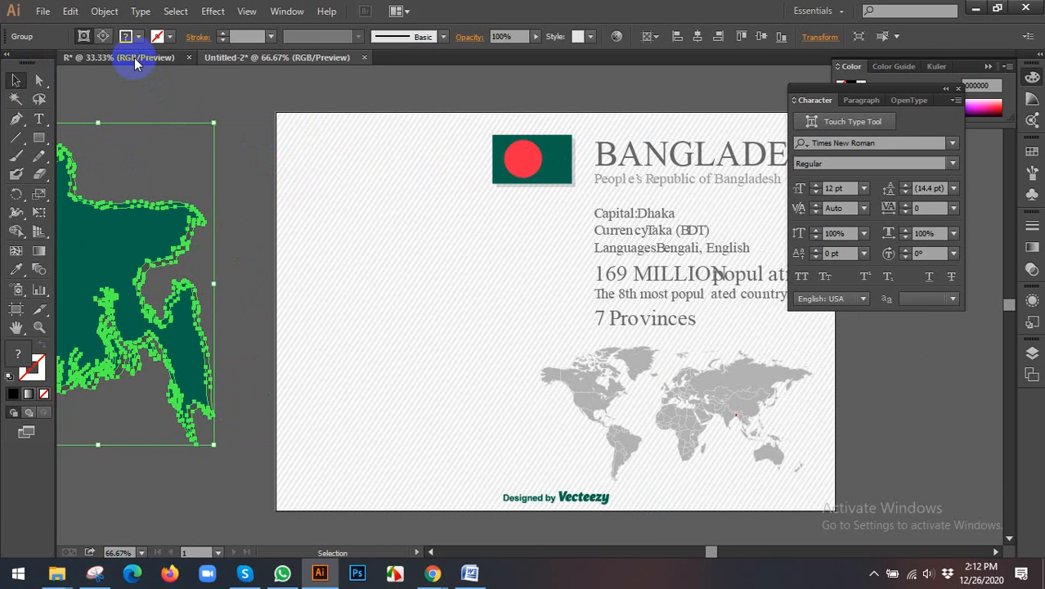
{"action": "left_click", "coordinate": [134, 58]}
{"action": "left_click", "coordinate": [315, 158]}
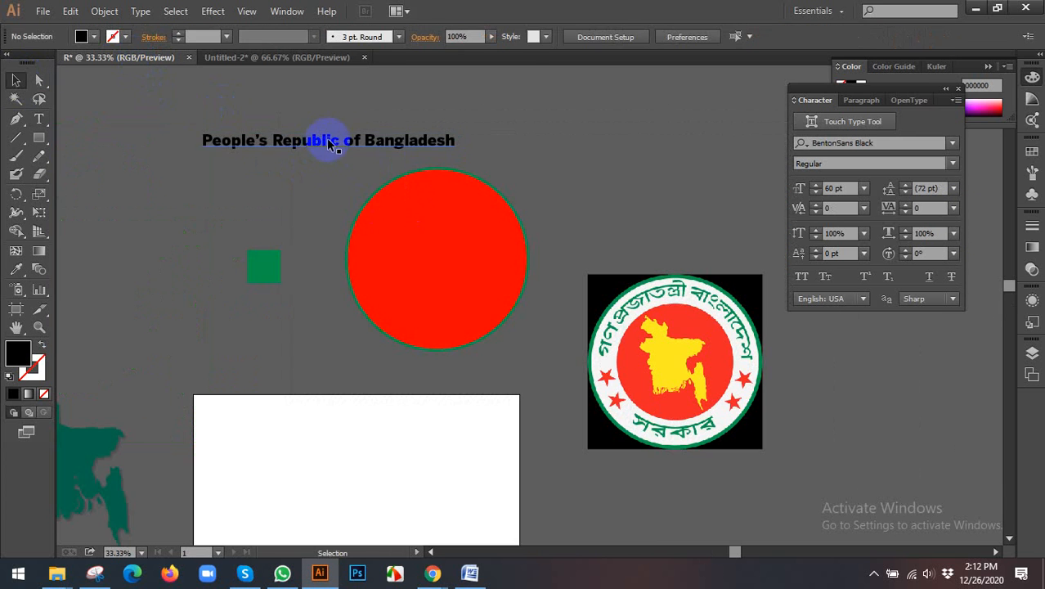
Step: Move the "People's Republic of Bangladesh" line above the red circle and shift the reference seal image slightly upward
{"action": "left_click_drag", "start_coordinate": [327, 143], "coordinate": [471, 130]}
{"action": "left_click_drag", "start_coordinate": [512, 159], "coordinate": [480, 176]}
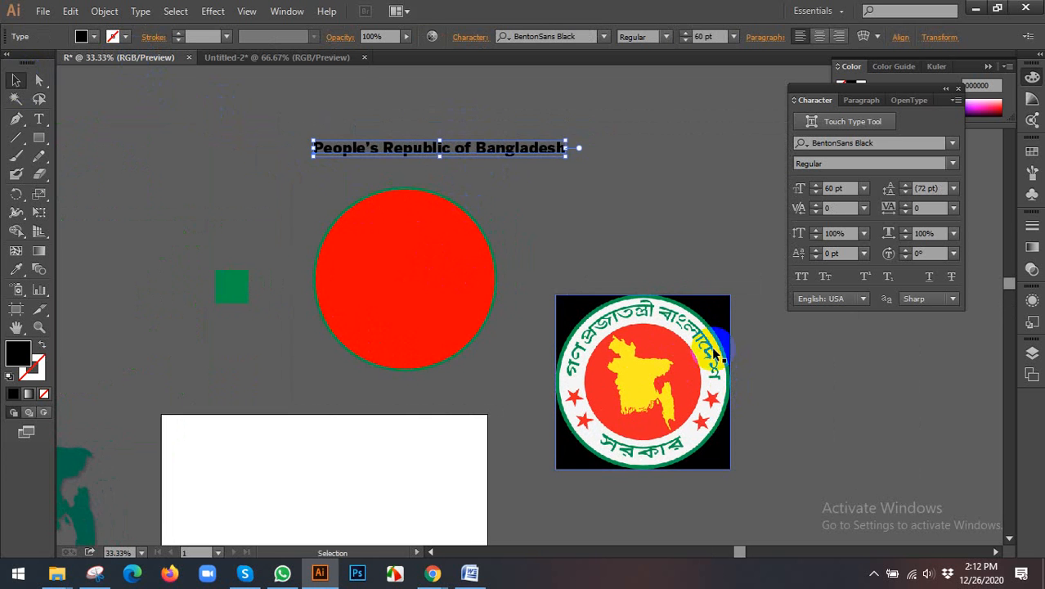
{"action": "left_click_drag", "start_coordinate": [642, 333], "coordinate": [652, 293]}
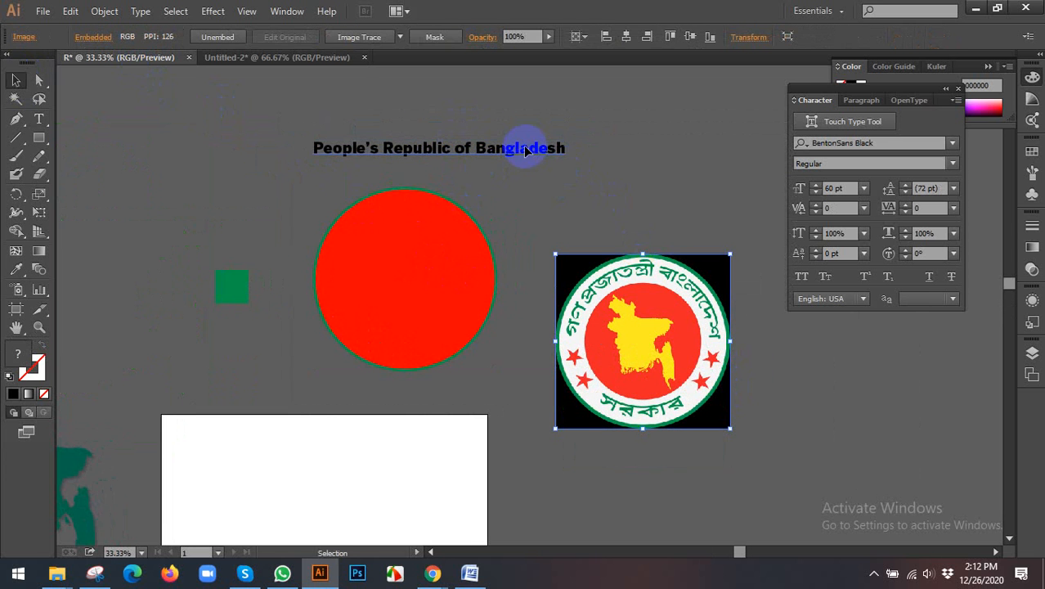
Step: Try an envelope warp on the text line using the Arc style with a 90% horizontal bend
{"action": "left_click", "coordinate": [525, 145]}
{"action": "left_click_drag", "start_coordinate": [598, 187], "coordinate": [566, 211]}
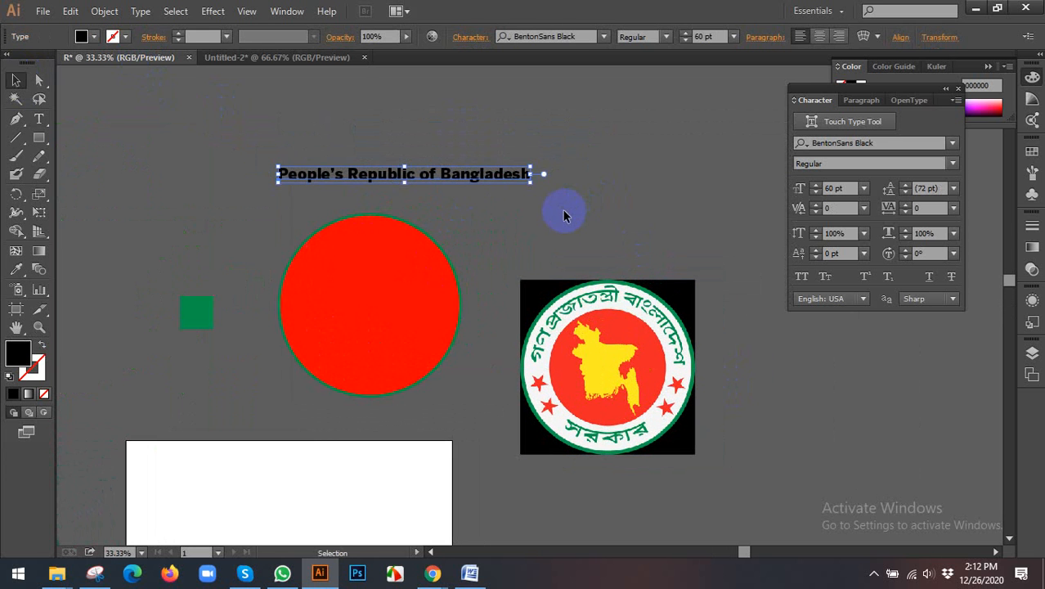
{"action": "left_click", "coordinate": [878, 38]}
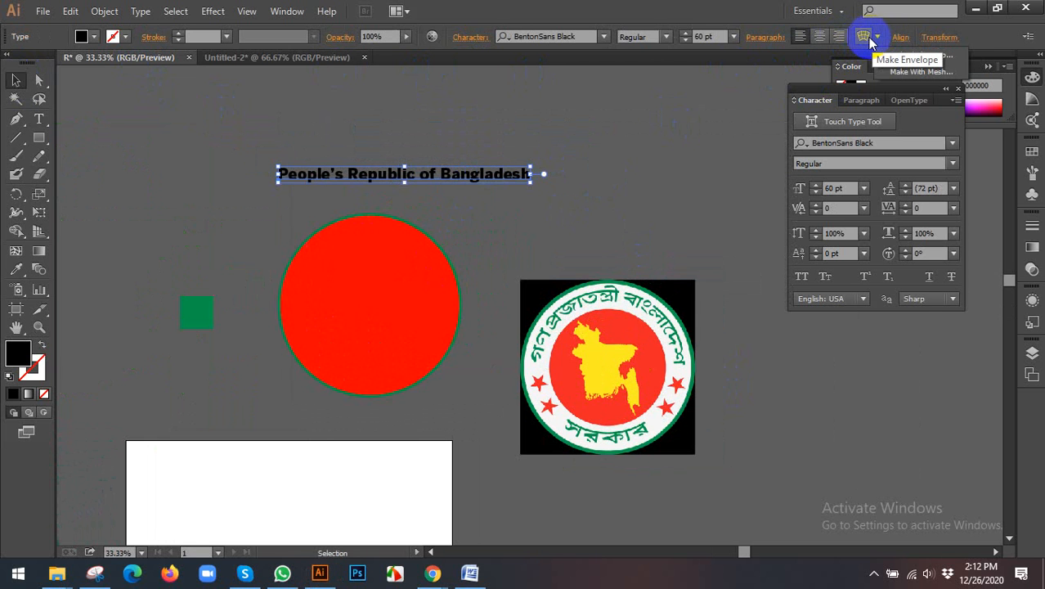
{"action": "left_click", "coordinate": [863, 37]}
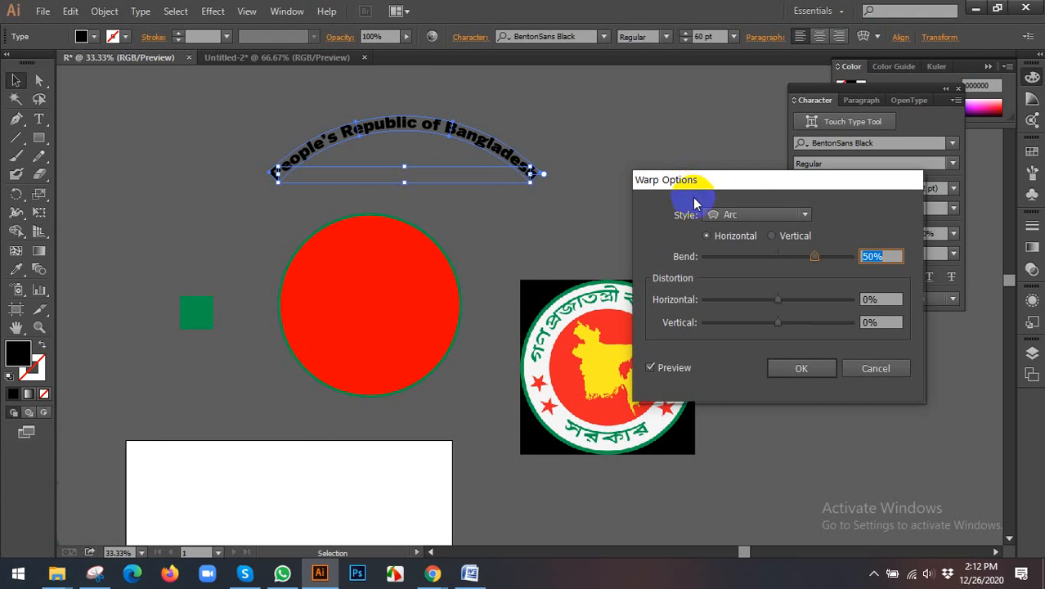
{"action": "left_click", "coordinate": [768, 215]}
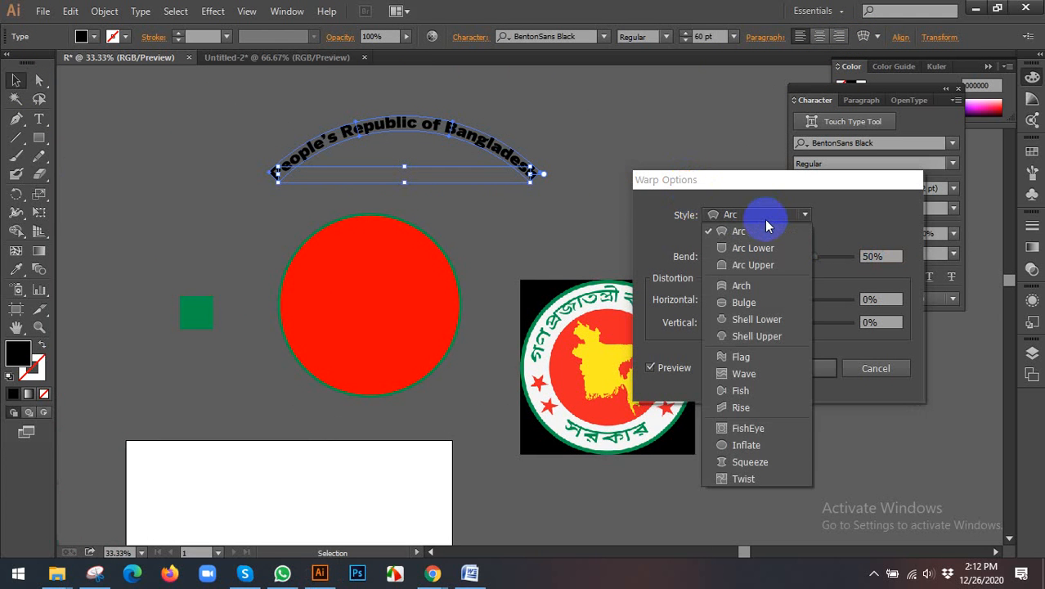
{"action": "left_click", "coordinate": [765, 216]}
{"action": "left_click_drag", "start_coordinate": [821, 260], "coordinate": [845, 260]}
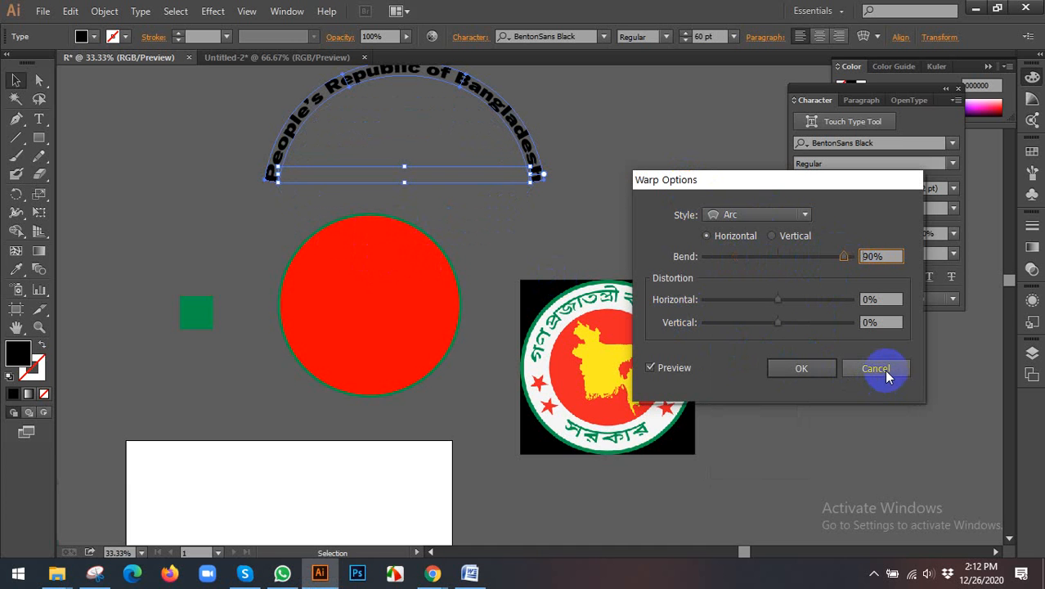
Step: Preview the Flag warp on the text with -68% bend, 72% horizontal and -52% vertical distortion, and cancel the warp
{"action": "left_click", "coordinate": [767, 216]}
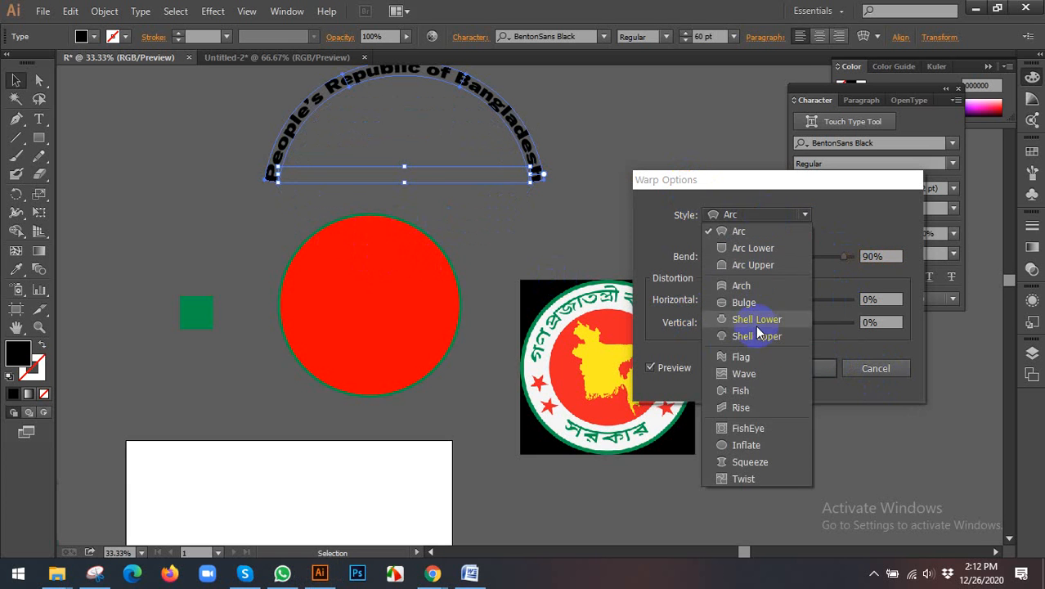
{"action": "left_click", "coordinate": [739, 356]}
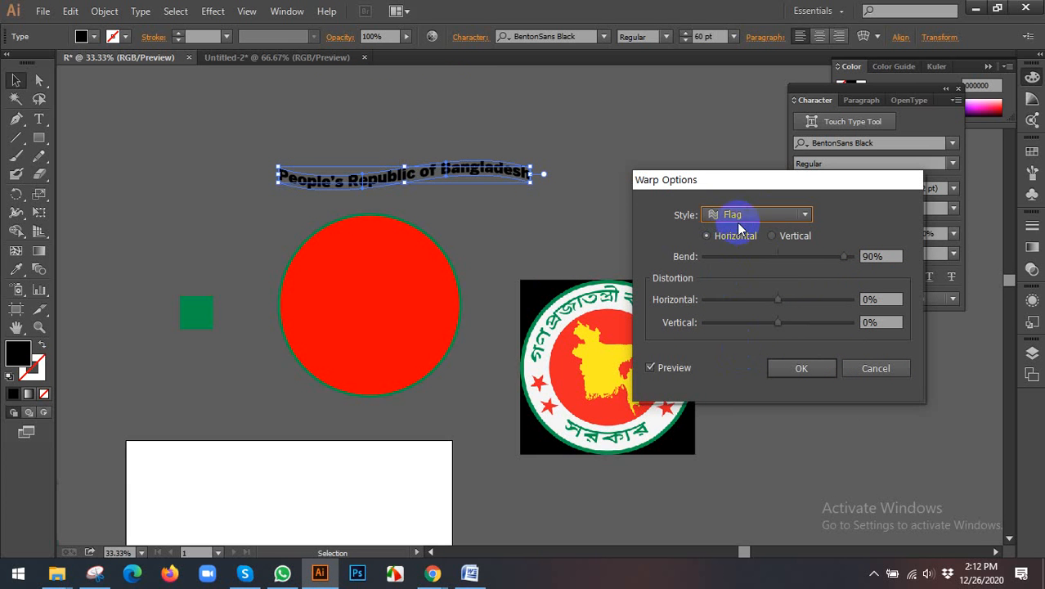
{"action": "left_click_drag", "start_coordinate": [777, 255], "coordinate": [731, 259]}
{"action": "left_click_drag", "start_coordinate": [829, 300], "coordinate": [830, 300]}
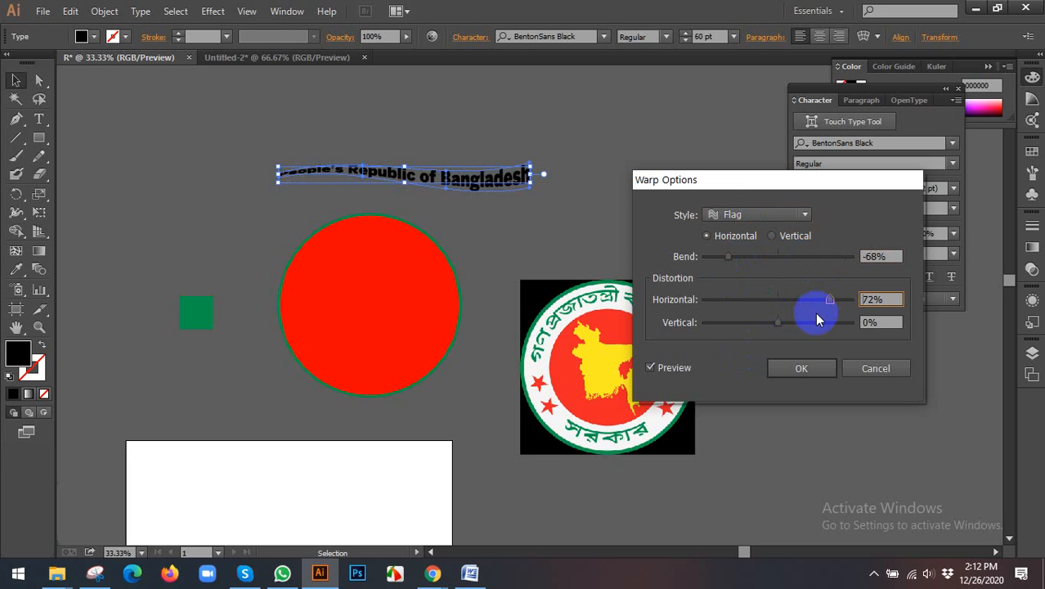
{"action": "left_click_drag", "start_coordinate": [781, 323], "coordinate": [740, 322]}
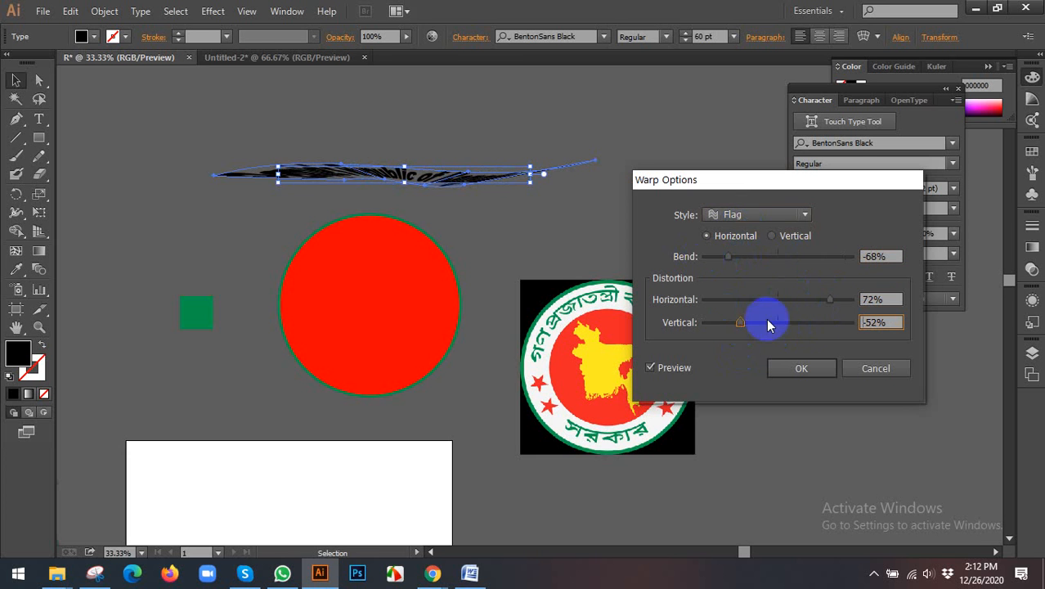
{"action": "left_click", "coordinate": [875, 369]}
Step: Copy the complete "People's Republic of Bangladesh" line from the straight text above the circle
{"action": "left_click", "coordinate": [444, 211]}
{"action": "scroll", "coordinate": [351, 214], "scroll_direction": "up", "scroll_amount": 1}
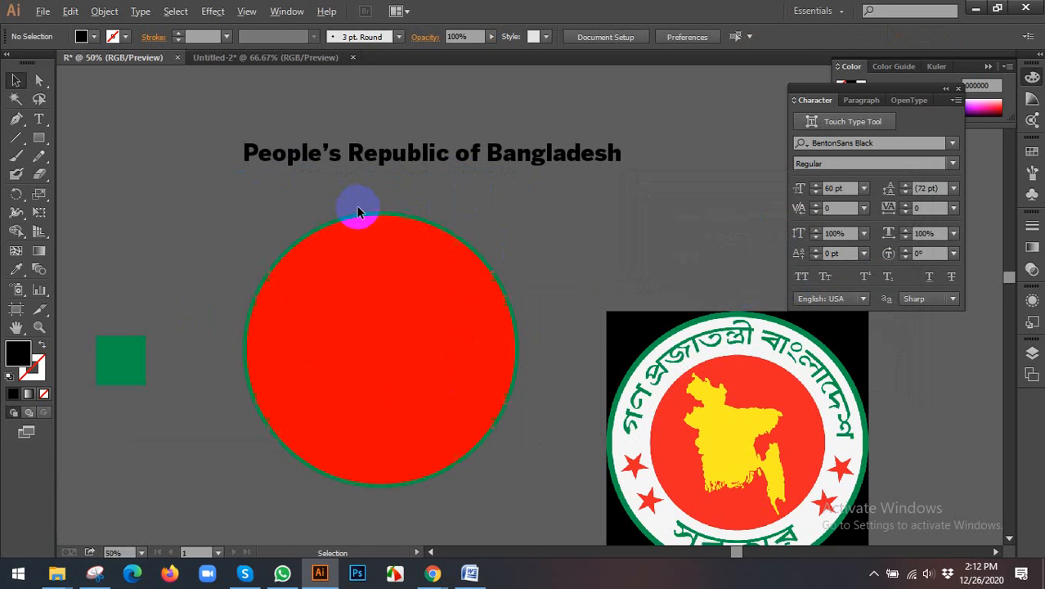
{"action": "double_click", "coordinate": [400, 155]}
{"action": "triple_click", "coordinate": [395, 156]}
{"action": "key", "text": "ctrl+c"}
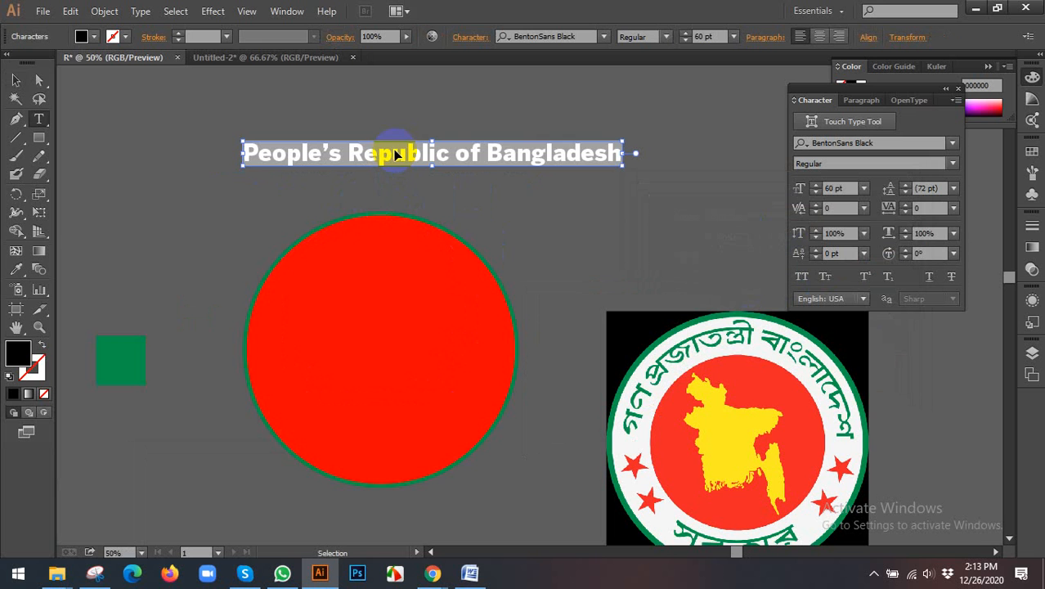
{"action": "left_click", "coordinate": [15, 80]}
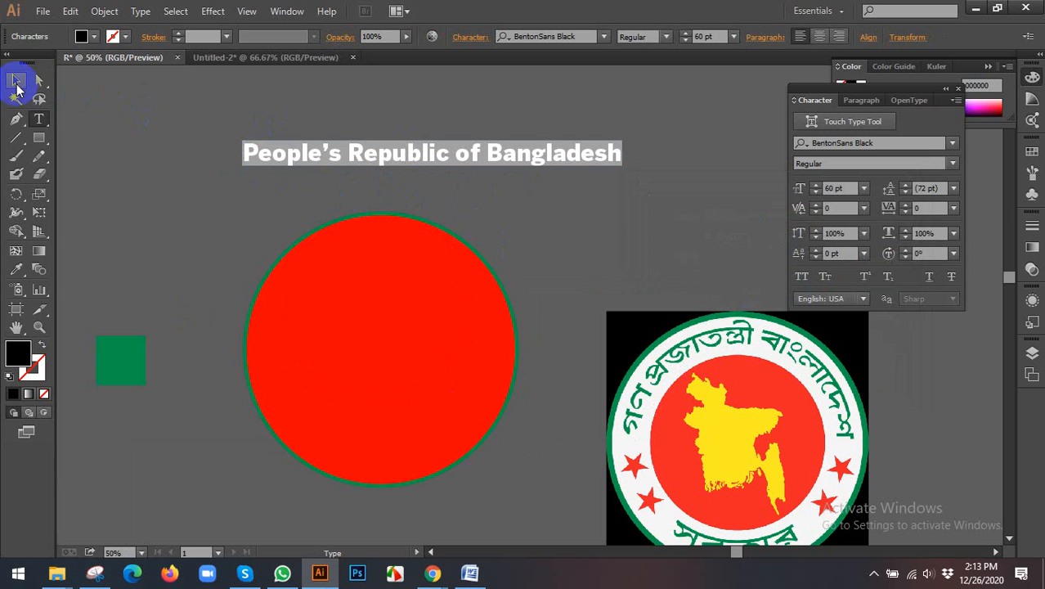
Step: Turn the large red circle into a type path and paste the copied country name along its outline
{"action": "left_click_drag", "start_coordinate": [307, 267], "coordinate": [539, 267]}
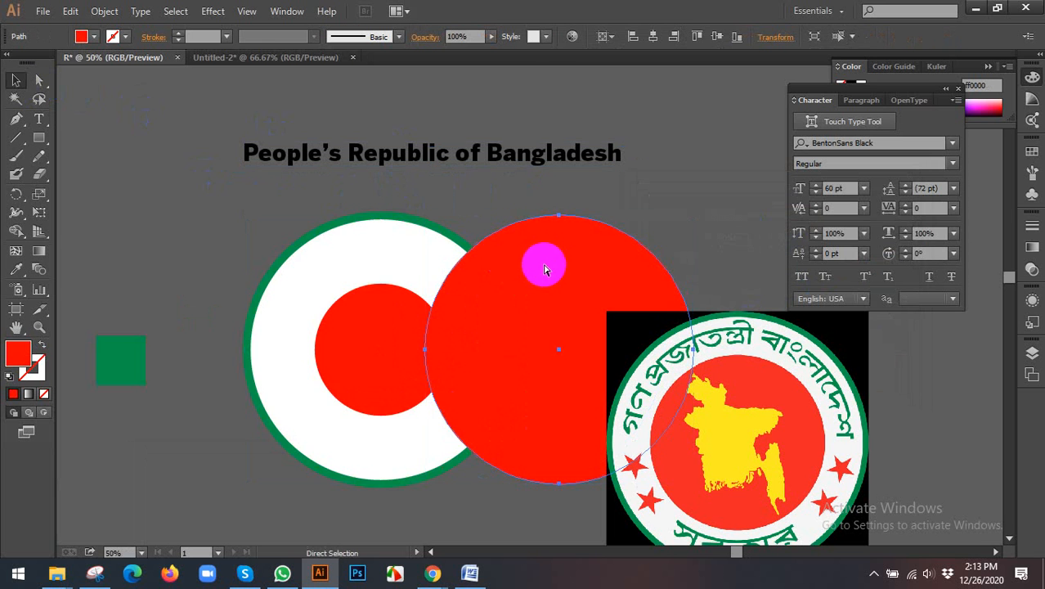
{"action": "key", "text": "ctrl+z"}
{"action": "left_click_drag", "start_coordinate": [44, 121], "coordinate": [108, 158]}
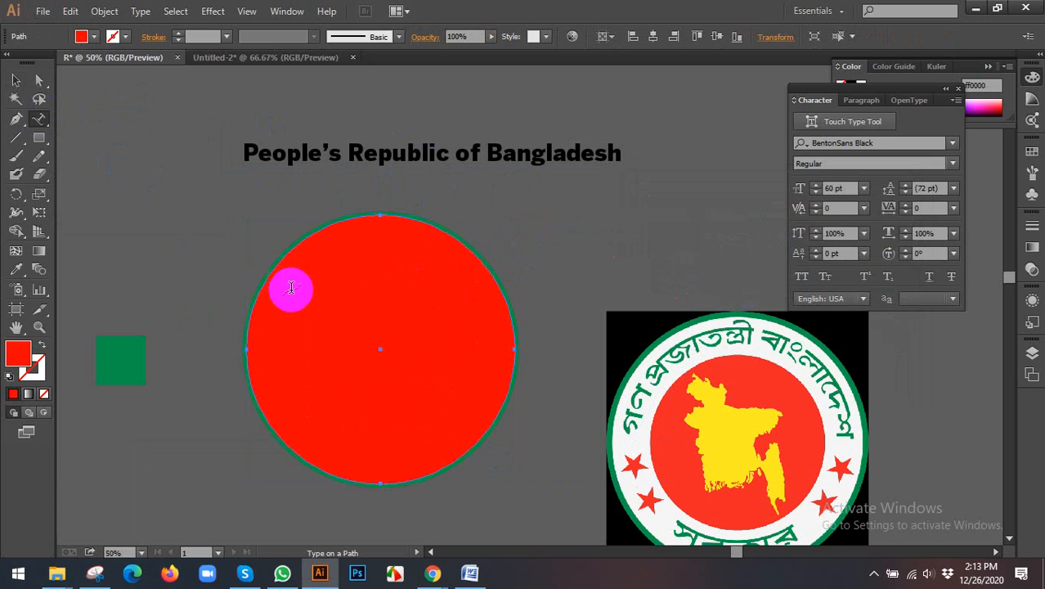
{"action": "left_click", "coordinate": [267, 279]}
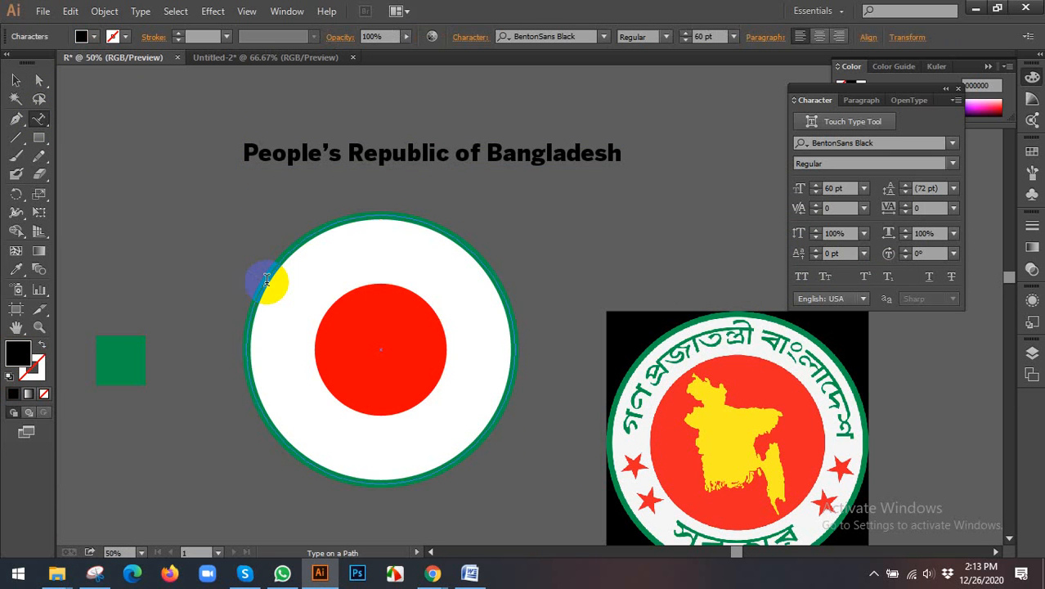
{"action": "key", "text": "Escape"}
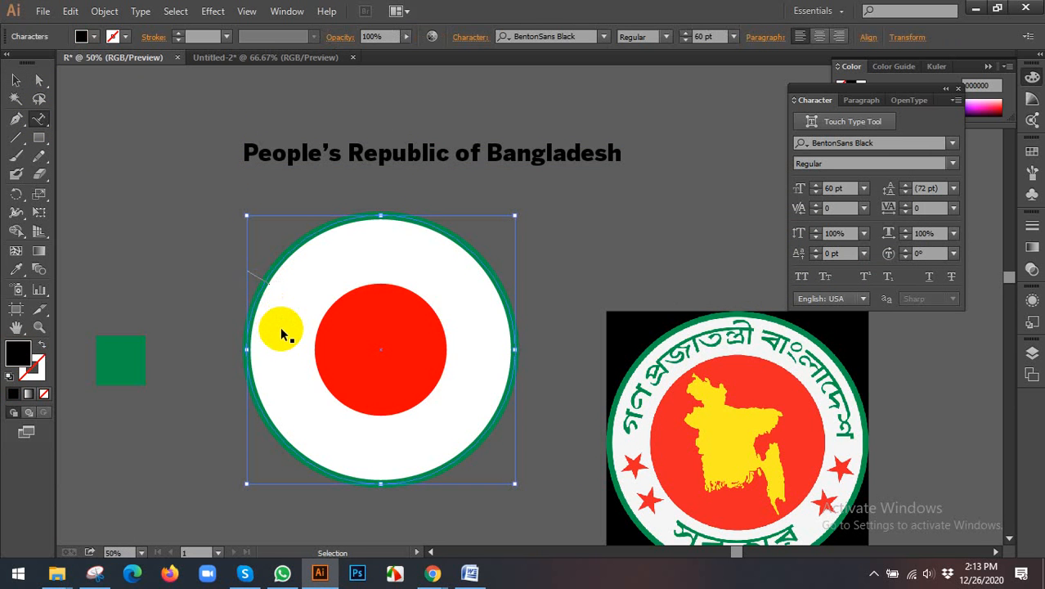
{"action": "key", "text": "ctrl+v"}
{"action": "left_click", "coordinate": [16, 80]}
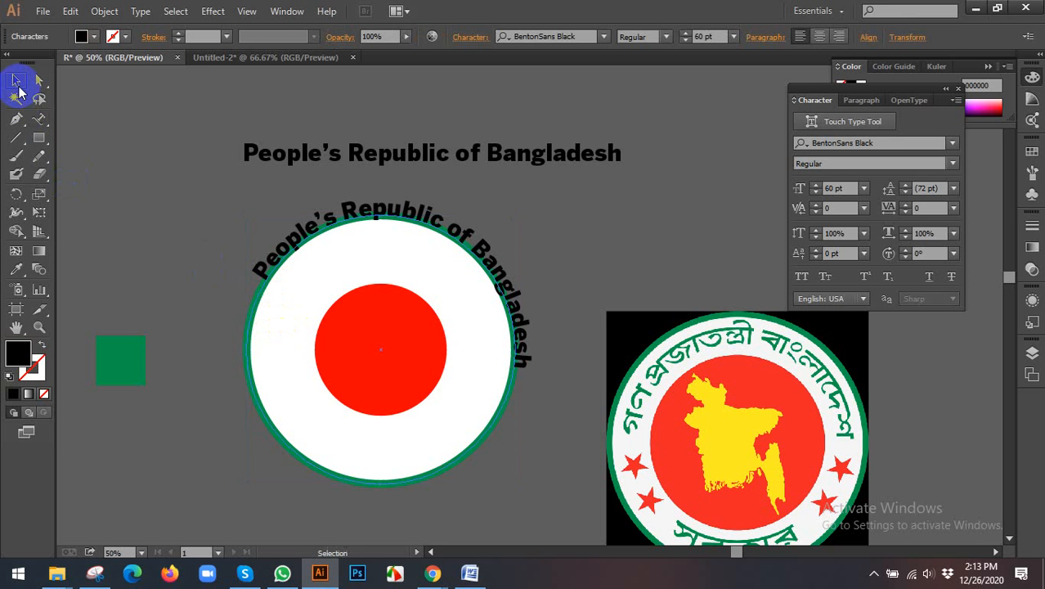
Step: Scale the circular text down to about 49 pt inside the white ring and give it the green square's colour
{"action": "left_click_drag", "start_coordinate": [517, 220], "coordinate": [515, 247]}
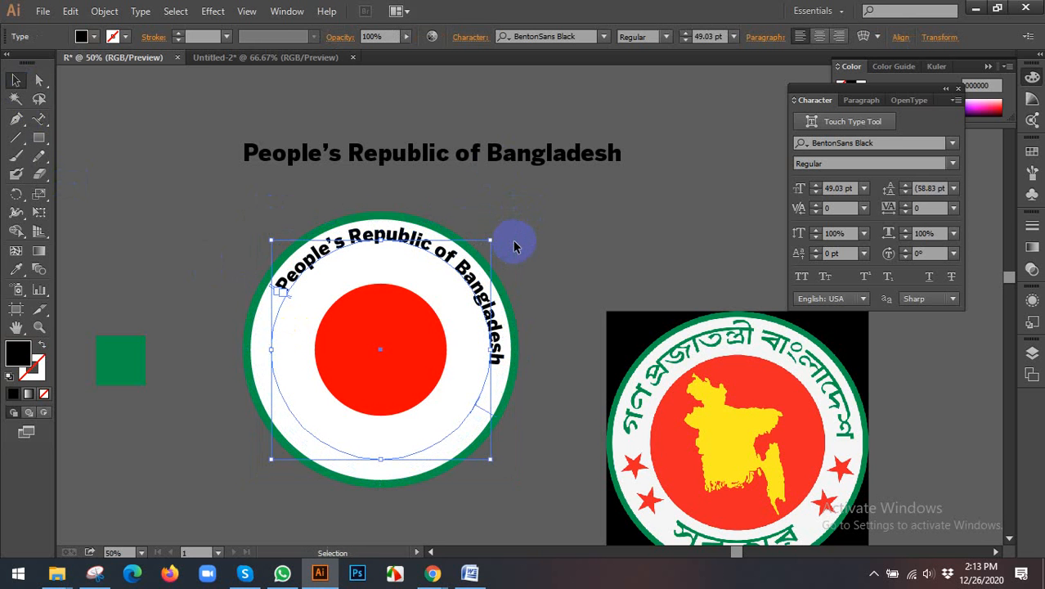
{"action": "scroll", "coordinate": [514, 245], "scroll_direction": "down", "scroll_amount": 1}
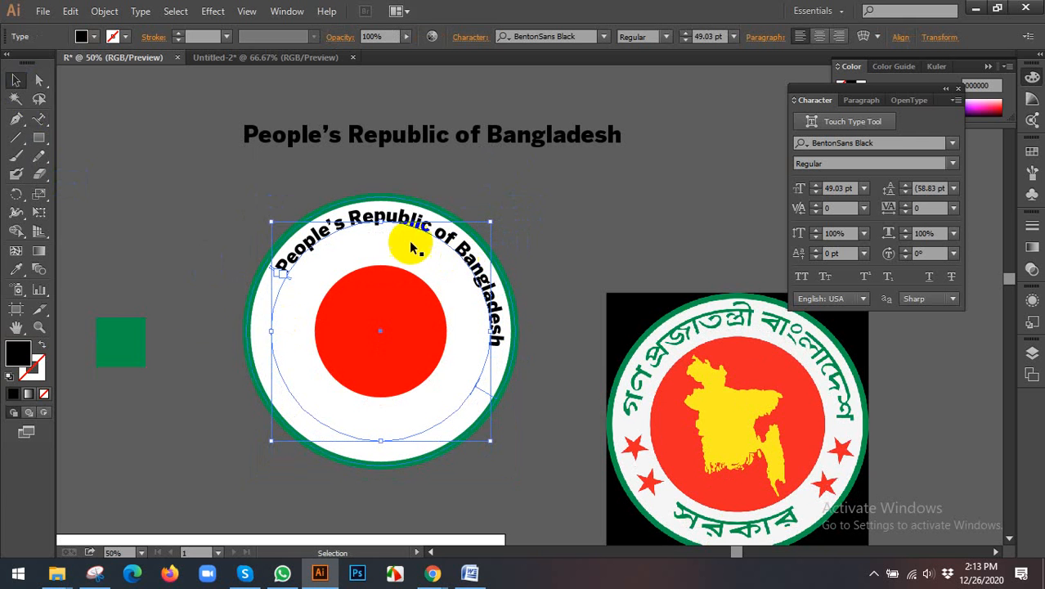
{"action": "left_click", "coordinate": [17, 269]}
{"action": "left_click", "coordinate": [108, 323]}
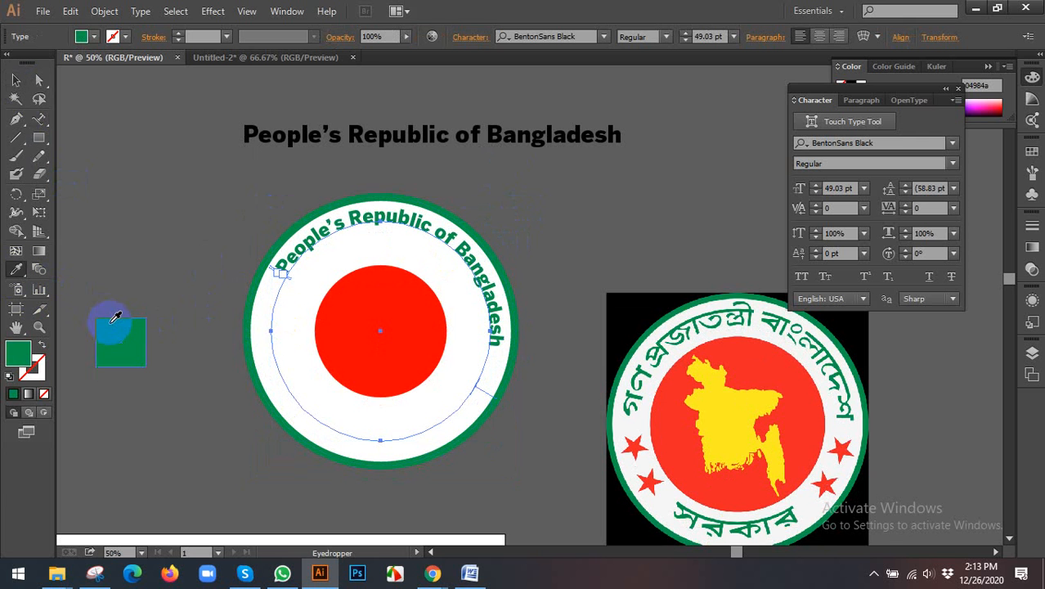
{"action": "left_click", "coordinate": [14, 81]}
Step: Center-align the circular text and slide it along its path so it arches evenly over the seal's upper half
{"action": "scroll", "coordinate": [324, 233], "scroll_direction": "up", "scroll_amount": 1}
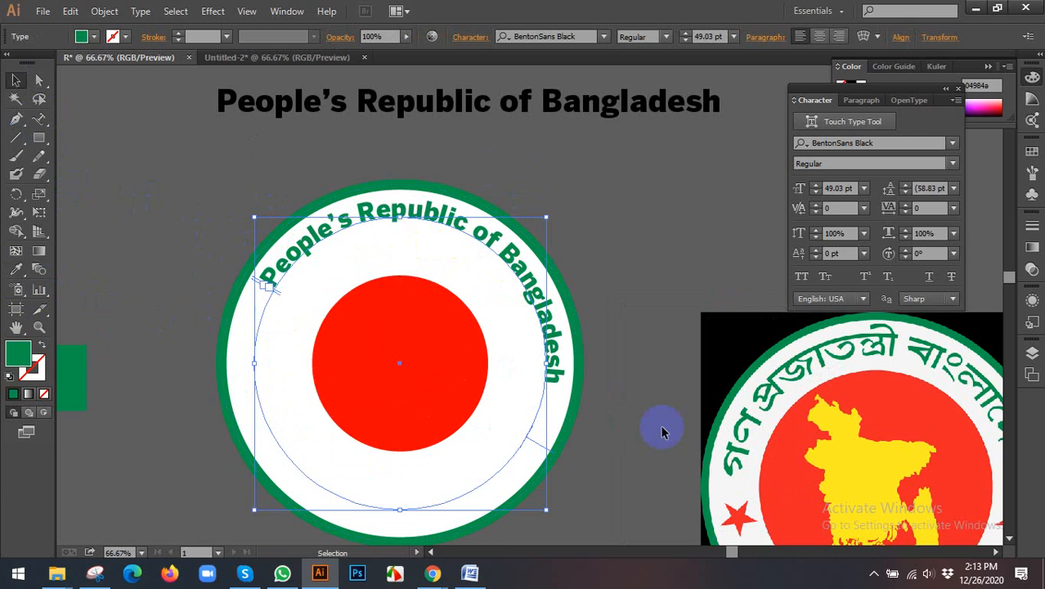
{"action": "left_click", "coordinate": [820, 37]}
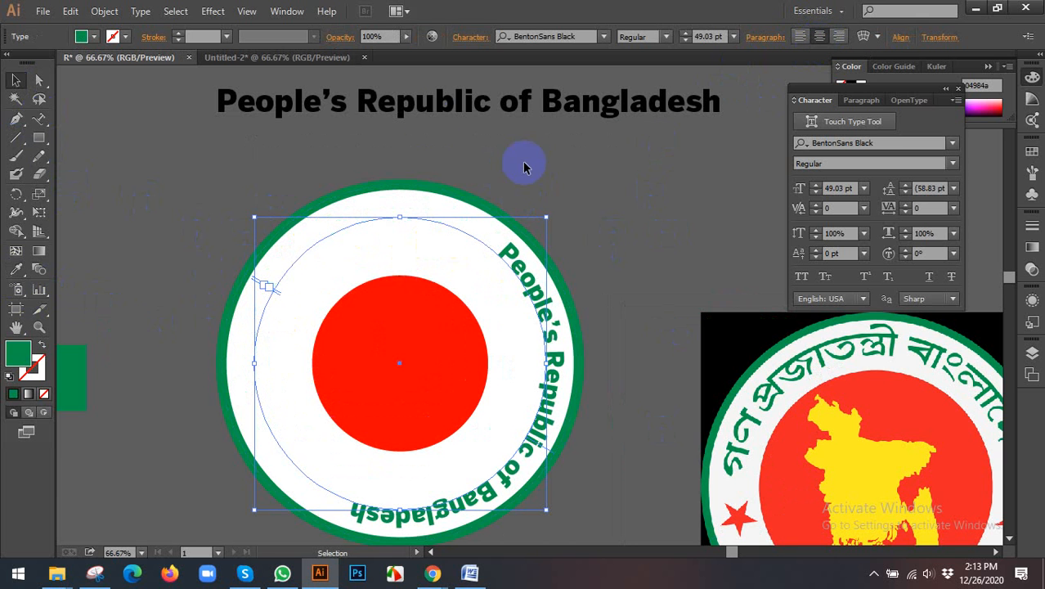
{"action": "scroll", "coordinate": [576, 318], "scroll_direction": "down", "scroll_amount": 2}
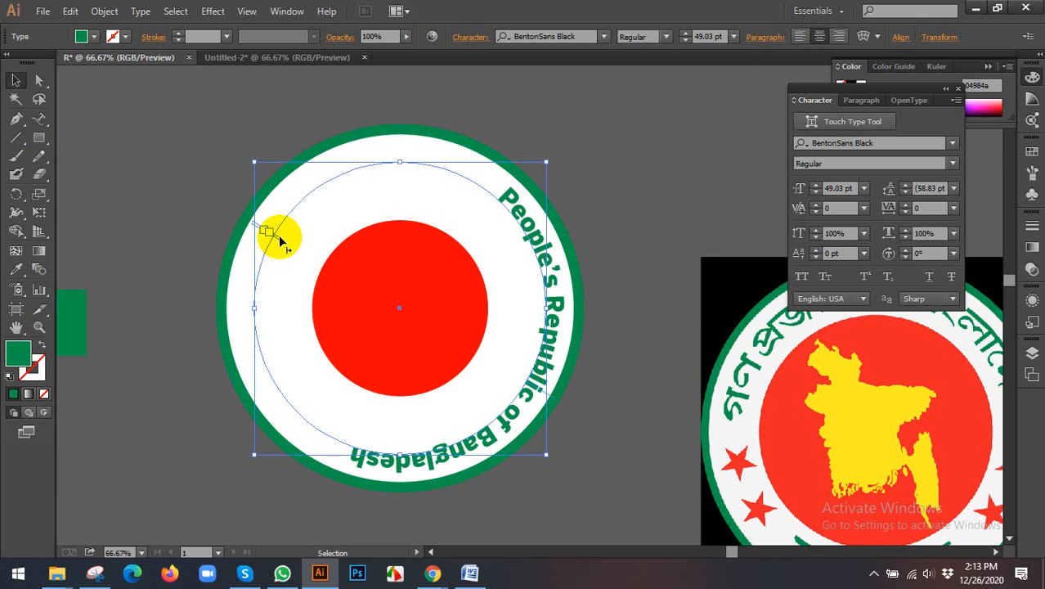
{"action": "left_click_drag", "start_coordinate": [277, 237], "coordinate": [523, 334]}
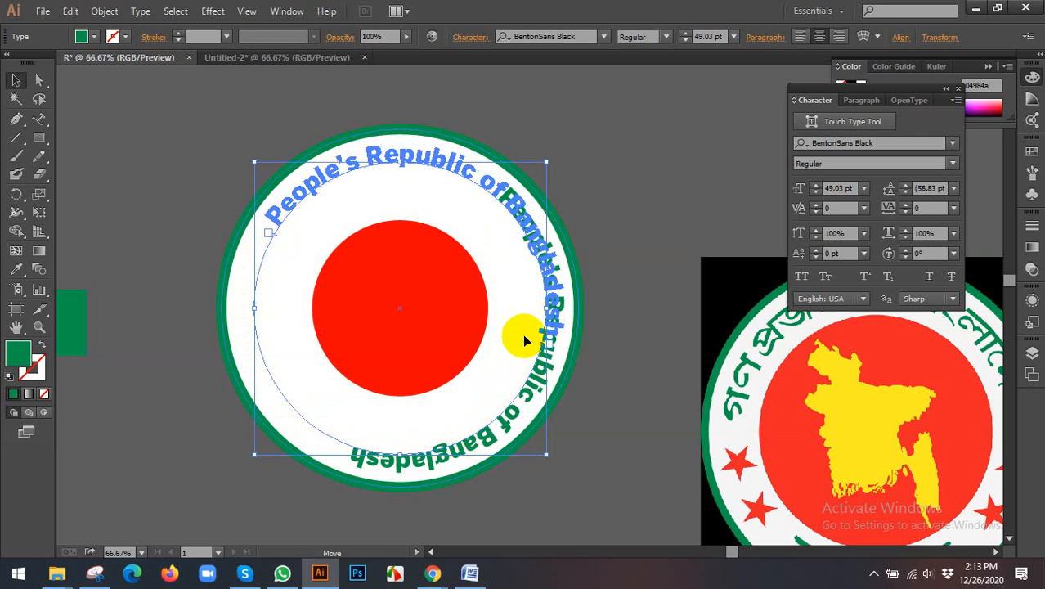
{"action": "left_click_drag", "start_coordinate": [275, 240], "coordinate": [263, 323]}
{"action": "key", "text": "ctrl+z"}
{"action": "left_click", "coordinate": [670, 211]}
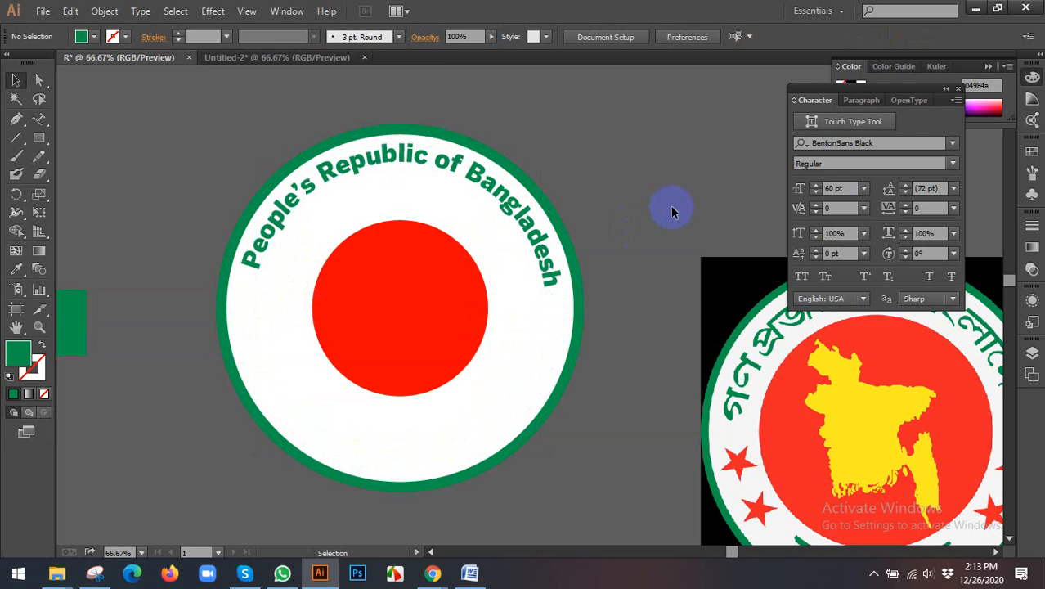
Step: Apply an envelope warp to the straight black text line using the Arc style with an 80% horizontal bend
{"action": "key", "text": "ctrl+minus"}
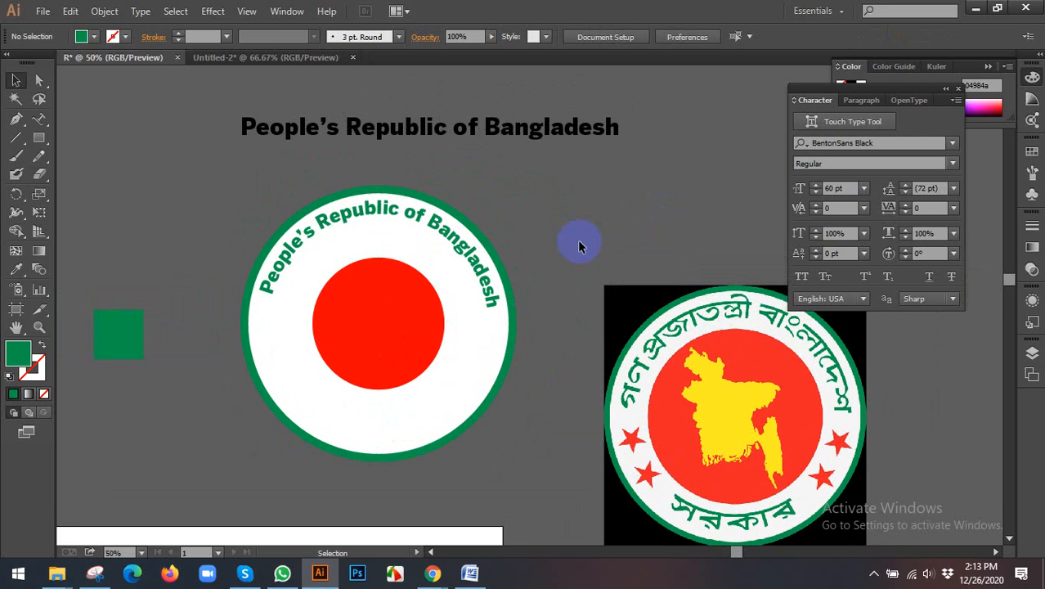
{"action": "left_click_drag", "start_coordinate": [577, 240], "coordinate": [566, 240]}
{"action": "left_click", "coordinate": [358, 232]}
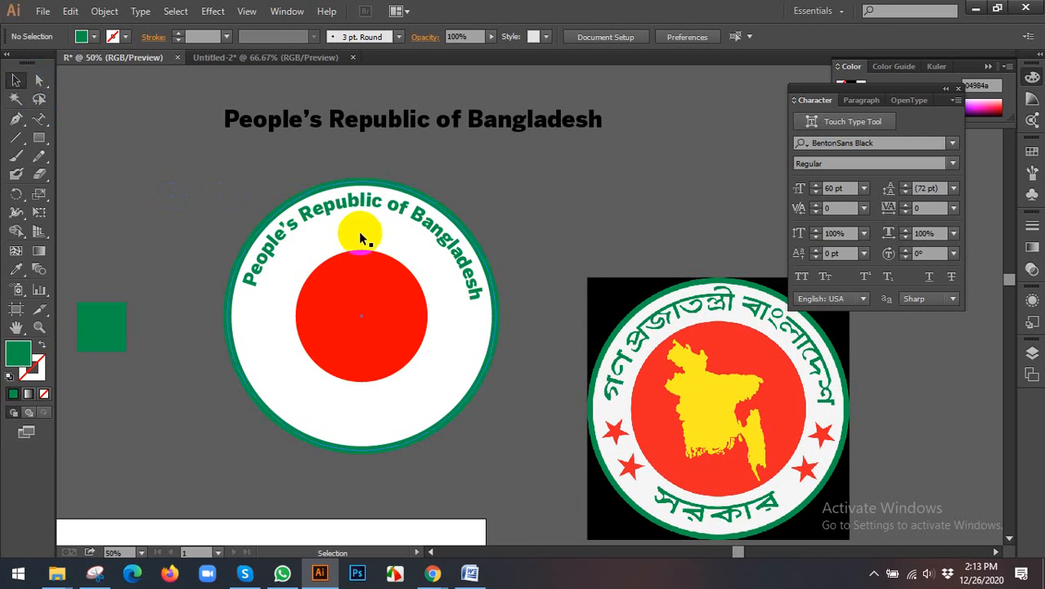
{"action": "left_click", "coordinate": [631, 205]}
{"action": "left_click", "coordinate": [484, 122]}
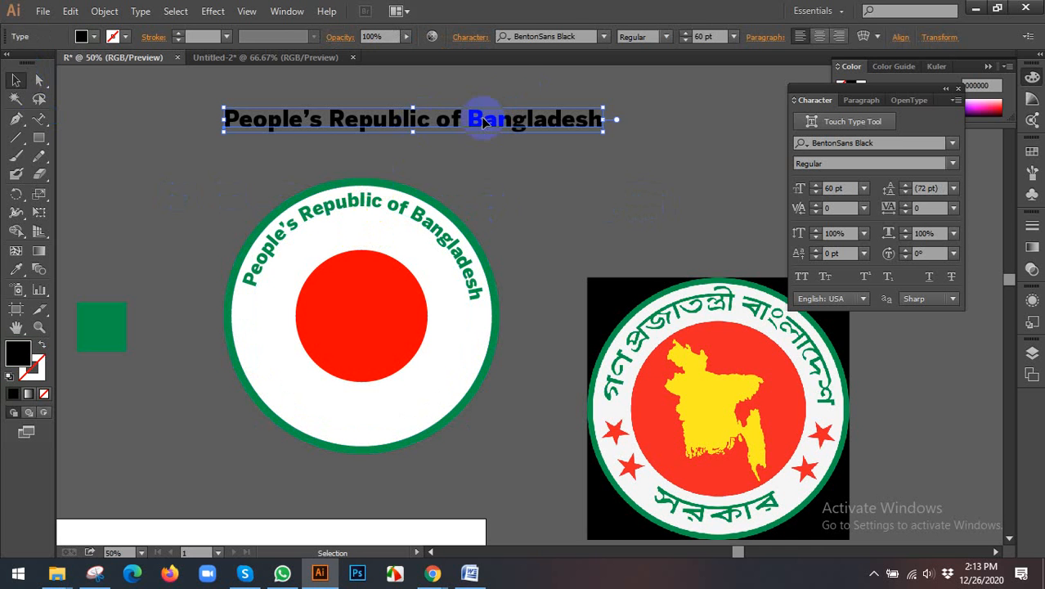
{"action": "scroll", "coordinate": [533, 150], "scroll_direction": "down", "scroll_amount": 1}
{"action": "left_click_drag", "start_coordinate": [538, 153], "coordinate": [504, 262]}
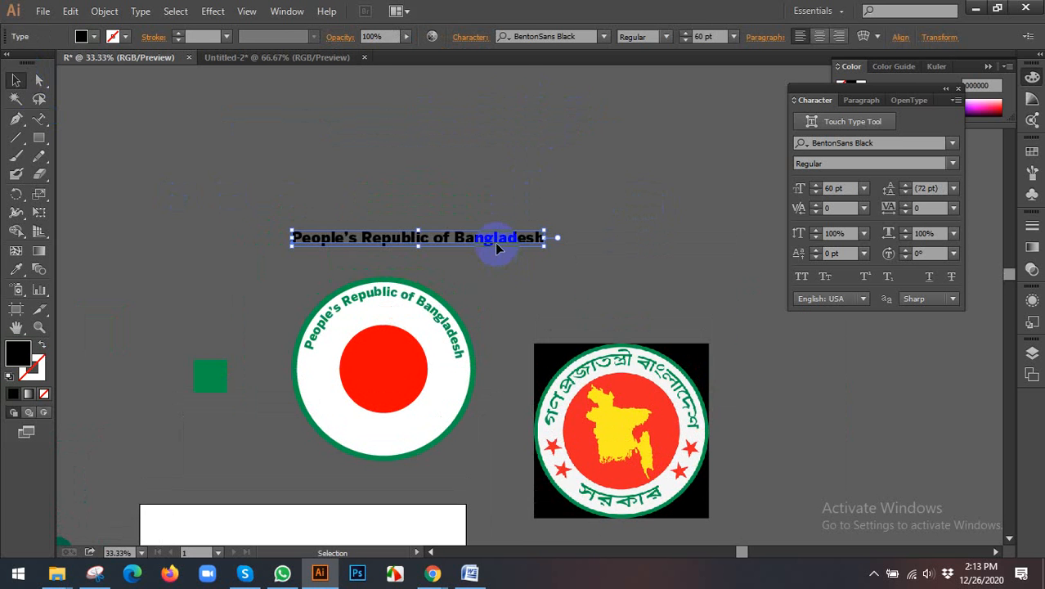
{"action": "left_click", "coordinate": [868, 37]}
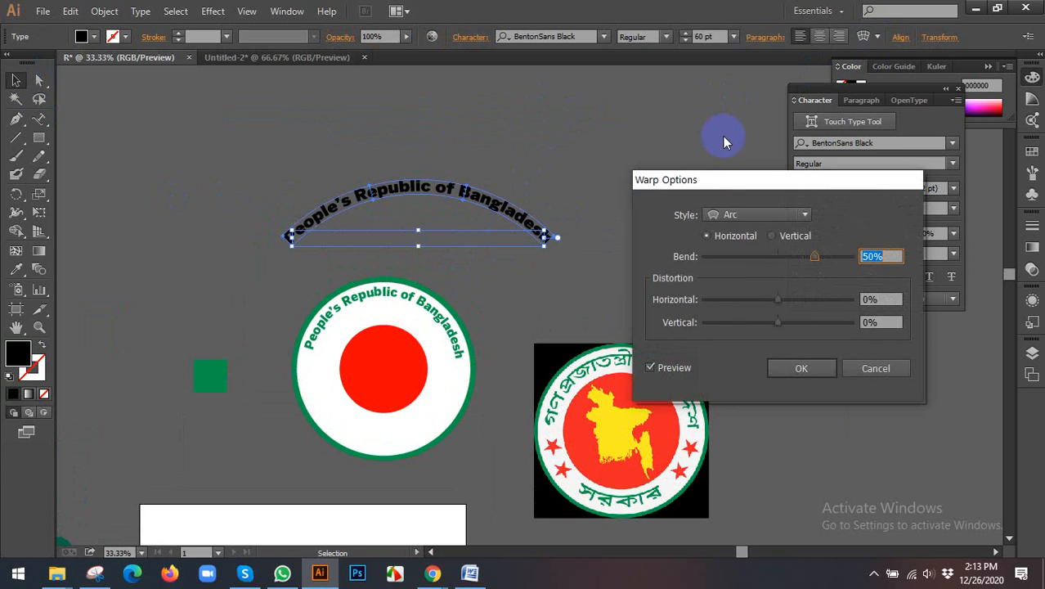
{"action": "left_click", "coordinate": [830, 258]}
{"action": "left_click_drag", "start_coordinate": [885, 257], "coordinate": [809, 251]}
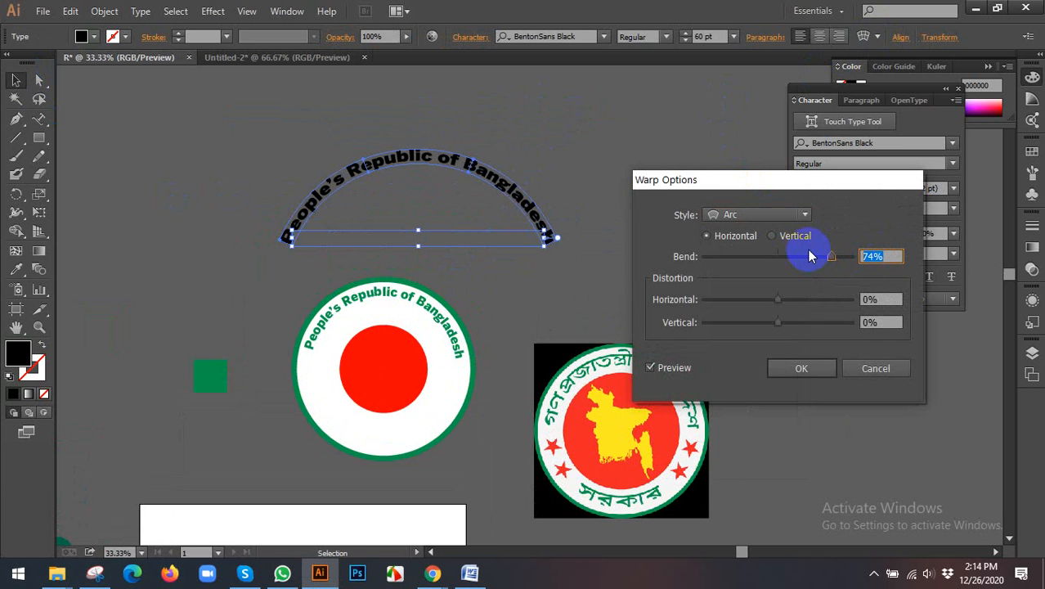
{"action": "left_click", "coordinate": [797, 368]}
Step: Scale the arched black text down over the seal's upper lettering for comparison, and delete it
{"action": "left_click_drag", "start_coordinate": [556, 248], "coordinate": [468, 381]}
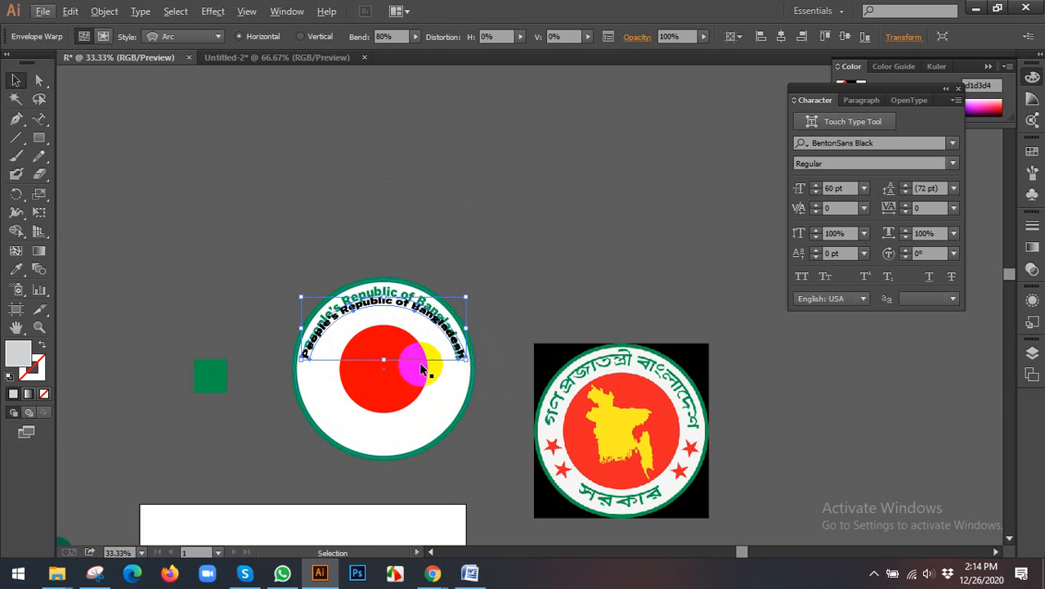
{"action": "key", "text": "Delete"}
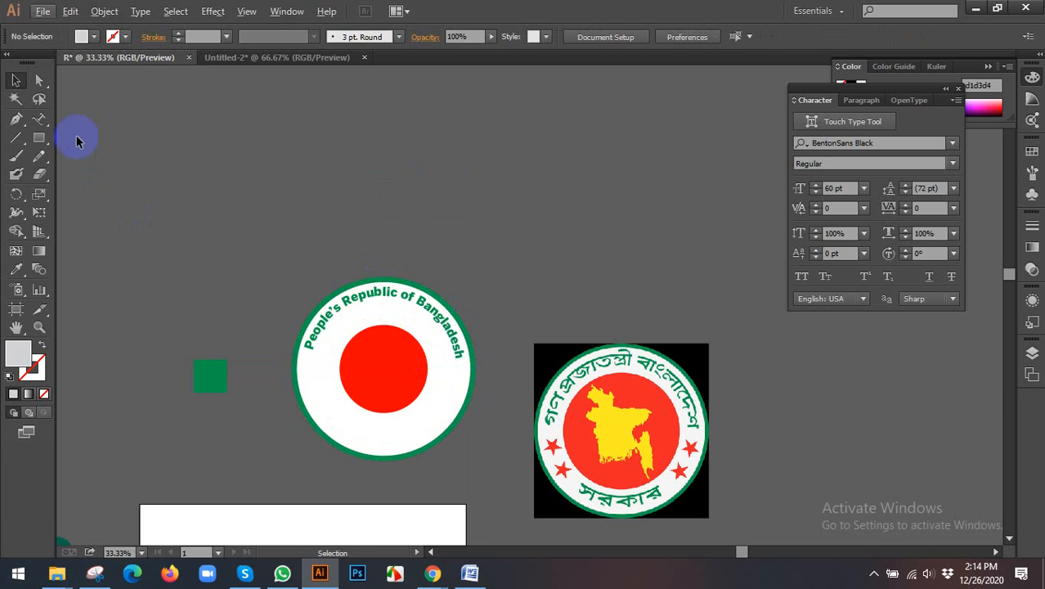
{"action": "scroll", "coordinate": [387, 324], "scroll_direction": "down", "scroll_amount": 1}
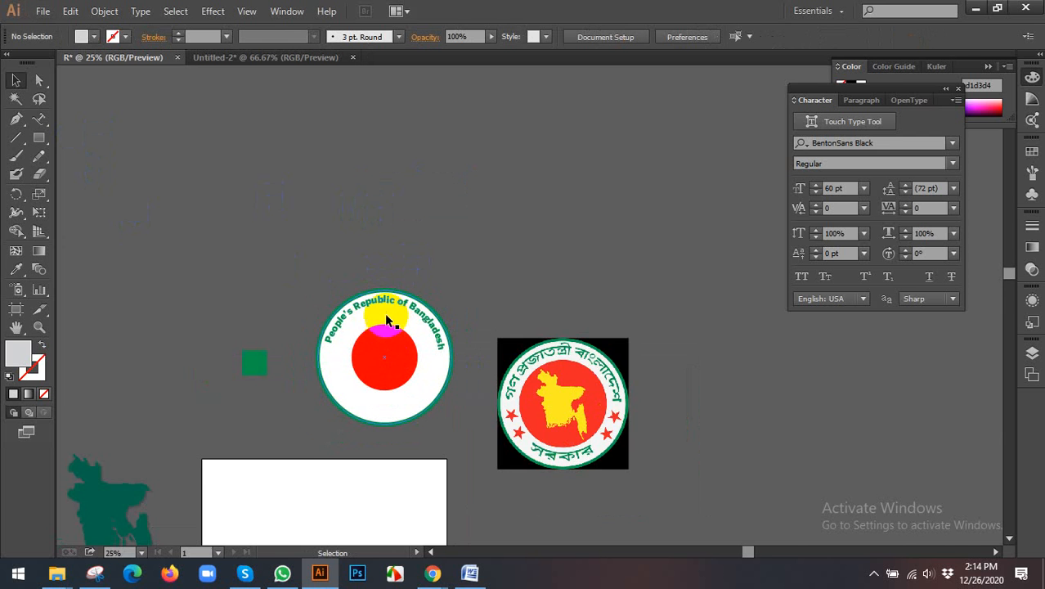
{"action": "scroll", "coordinate": [371, 328], "scroll_direction": "up", "scroll_amount": 3}
{"action": "scroll", "coordinate": [286, 219], "scroll_direction": "down", "scroll_amount": 1}
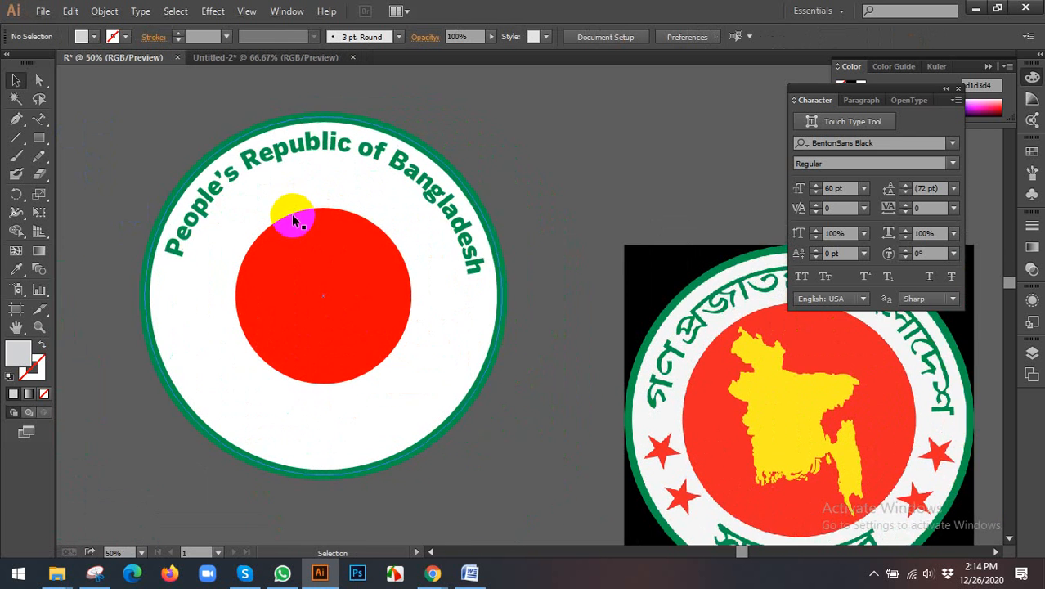
{"action": "mouse_move", "coordinate": [302, 166]}
{"action": "left_mouse_down"}
{"action": "mouse_move", "coordinate": [350, 164]}
{"action": "mouse_move", "coordinate": [319, 166]}
{"action": "left_mouse_up"}
{"action": "key", "text": "ctrl+shift+a"}
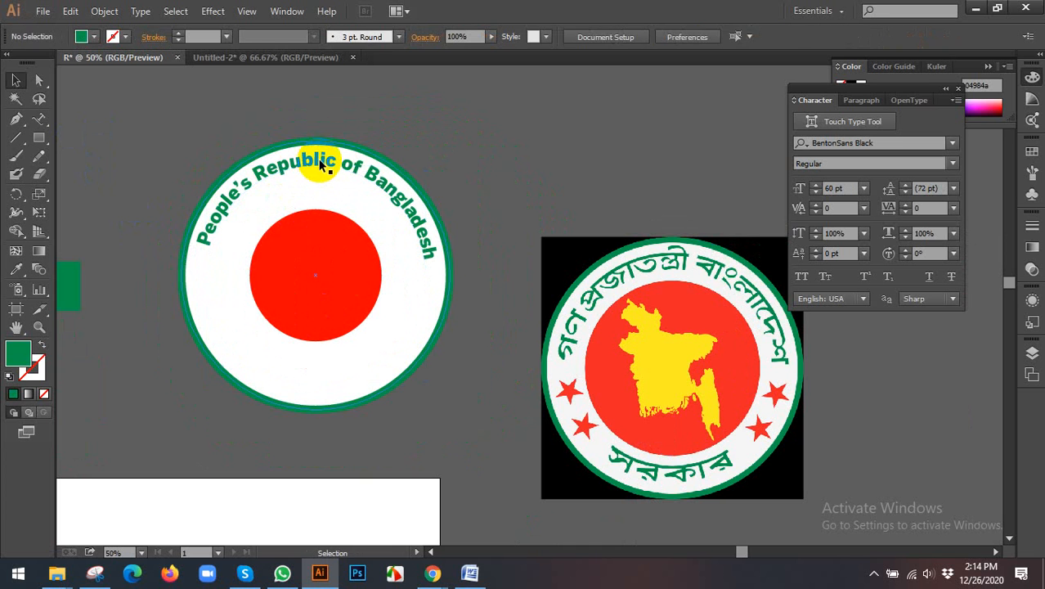
{"action": "left_click", "coordinate": [322, 163]}
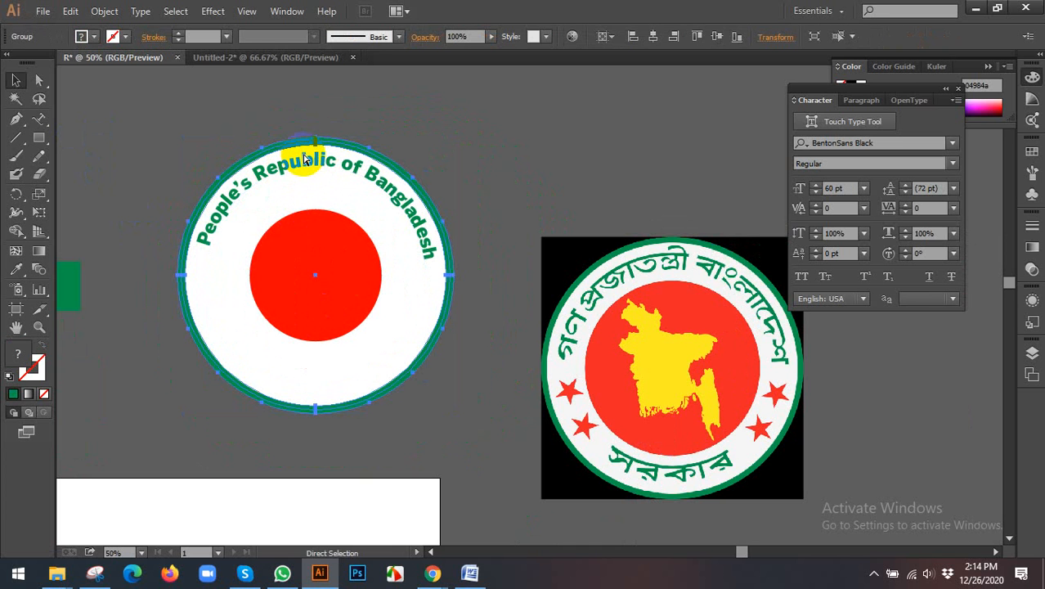
{"action": "key", "text": "ctrl+shift+a"}
{"action": "left_click_drag", "start_coordinate": [286, 154], "coordinate": [423, 399]}
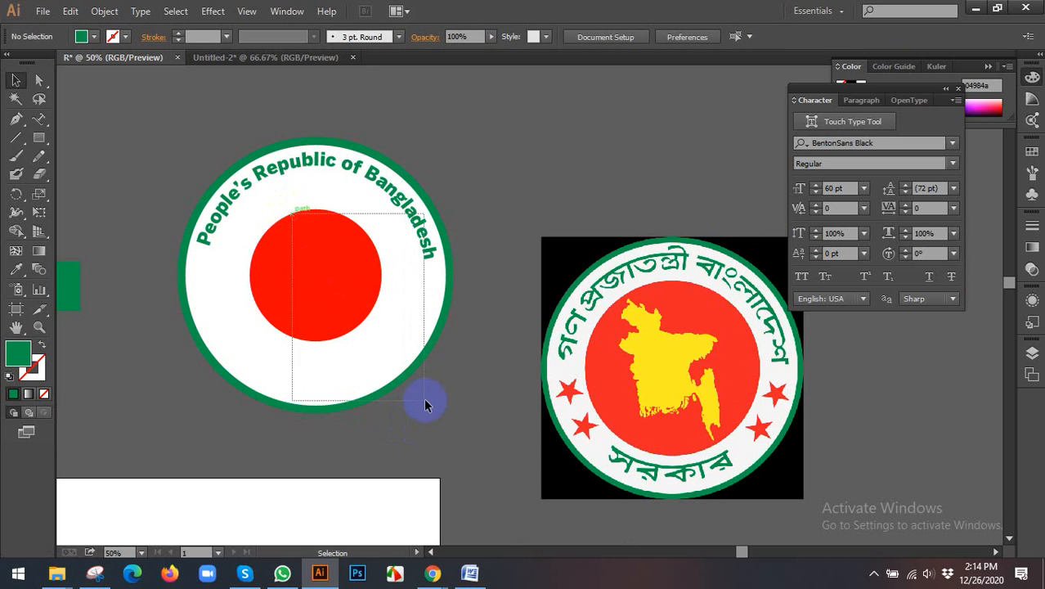
{"action": "left_click_drag", "start_coordinate": [320, 206], "coordinate": [379, 294]}
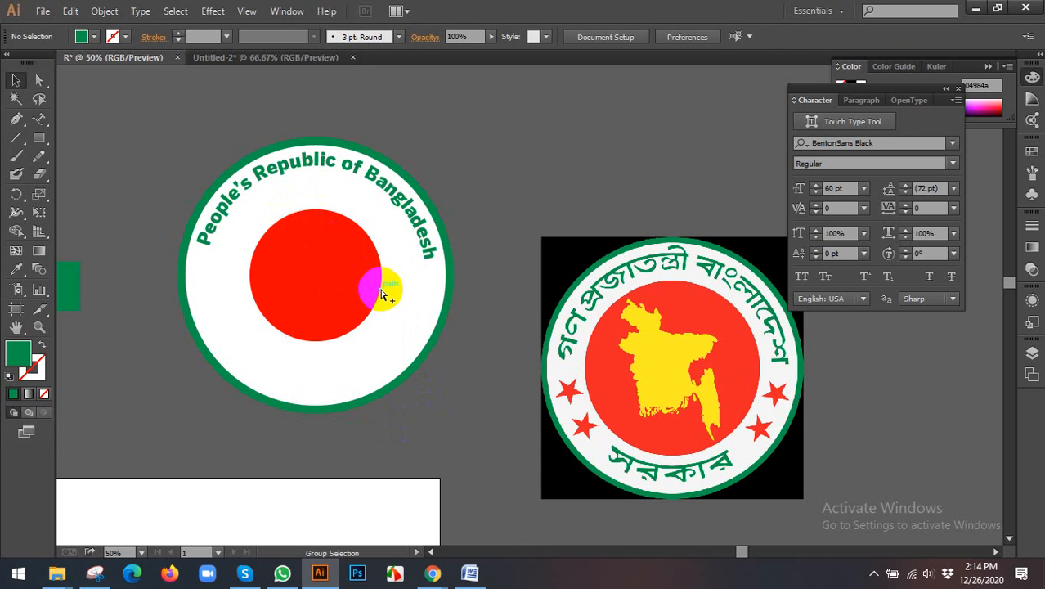
Step: Bring the full-size red circle back over the seal and shrink it concentrically to the inner edge of the lettering
{"action": "key", "text": "ctrl+z"}
{"action": "left_click", "coordinate": [494, 214]}
{"action": "left_click", "coordinate": [393, 194]}
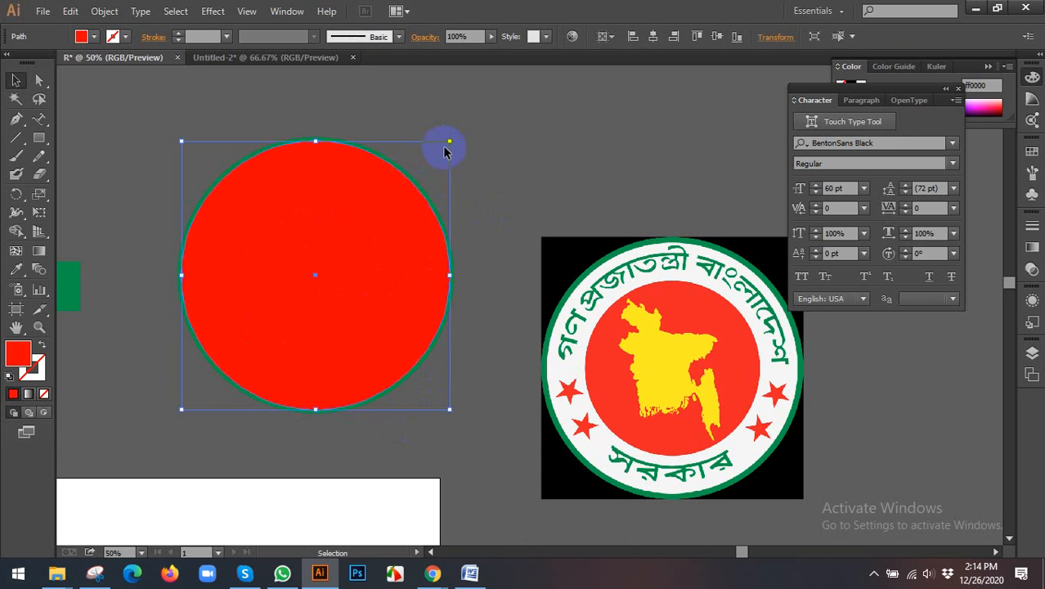
{"action": "left_click_drag", "start_coordinate": [450, 141], "coordinate": [443, 168]}
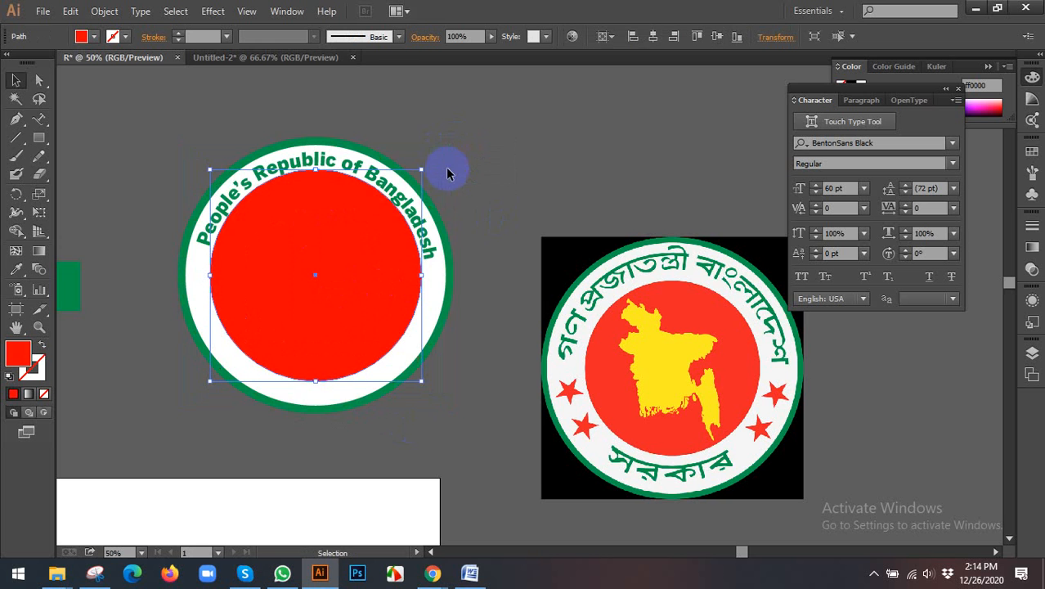
Step: Enlarge the red circle concentrically until only a thin white ring is left inside the green border
{"action": "scroll", "coordinate": [411, 281], "scroll_direction": "up", "scroll_amount": 1}
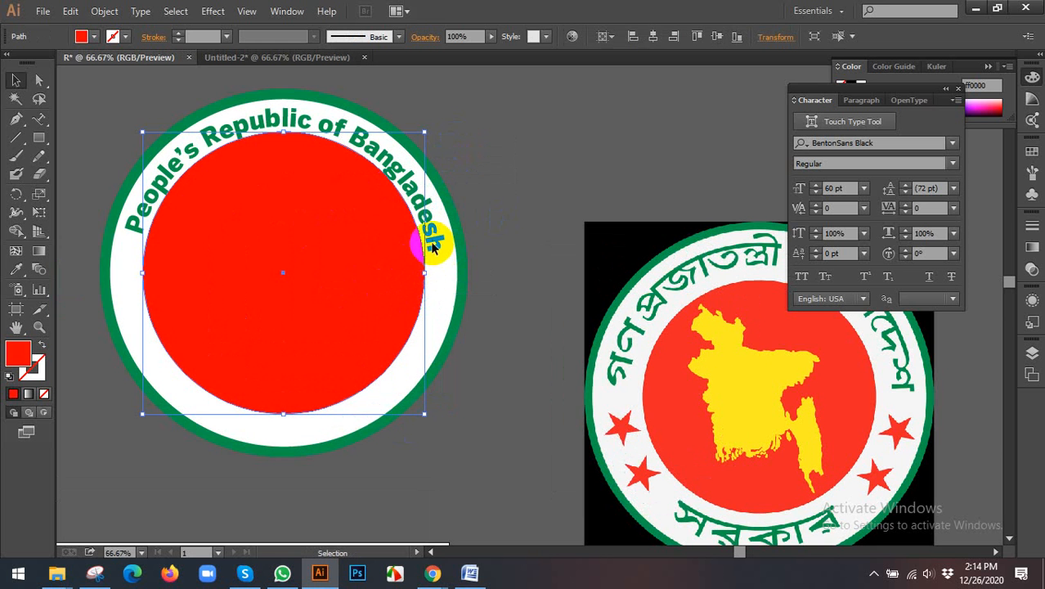
{"action": "scroll", "coordinate": [434, 255], "scroll_direction": "up", "scroll_amount": 1}
{"action": "scroll", "coordinate": [438, 264], "scroll_direction": "down", "scroll_amount": 1}
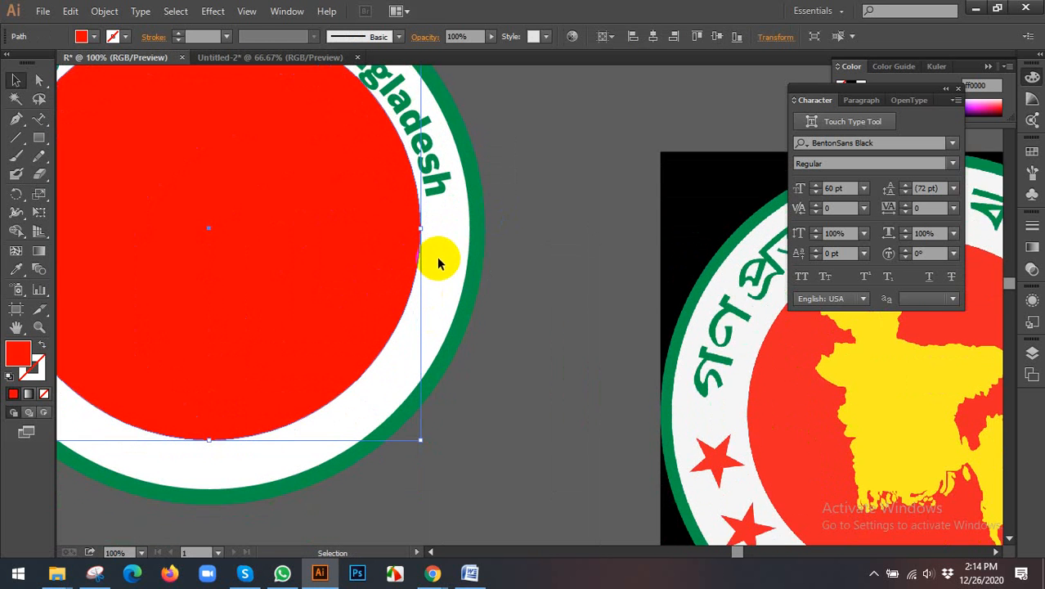
{"action": "scroll", "coordinate": [438, 261], "scroll_direction": "down", "scroll_amount": 1}
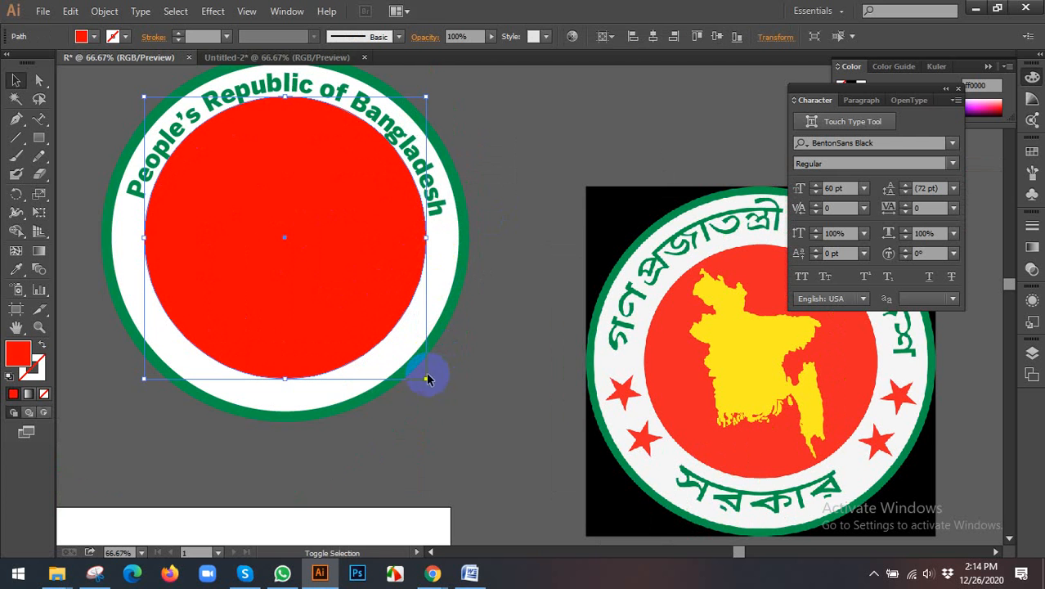
{"action": "mouse_move", "coordinate": [426, 378]}
{"action": "left_mouse_down"}
{"action": "mouse_move", "coordinate": [449, 415]}
{"action": "mouse_move", "coordinate": [436, 369]}
{"action": "left_mouse_up"}
{"action": "scroll", "coordinate": [437, 369], "scroll_direction": "down", "scroll_amount": 2}
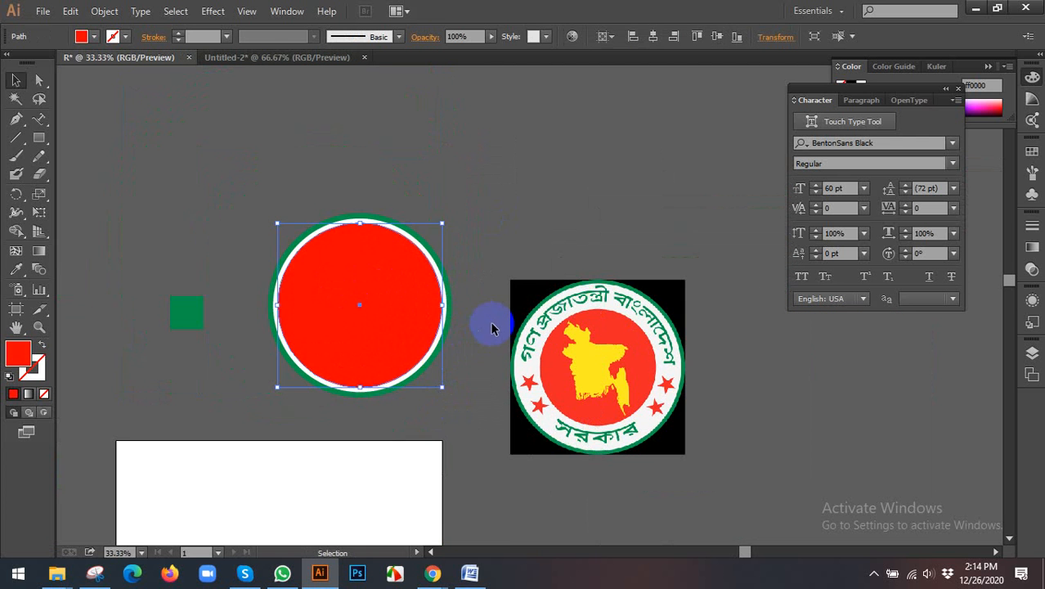
Step: Deselect the red circle and switch to the Type tool
{"action": "left_click", "coordinate": [480, 323]}
{"action": "scroll", "coordinate": [390, 309], "scroll_direction": "down", "scroll_amount": 2}
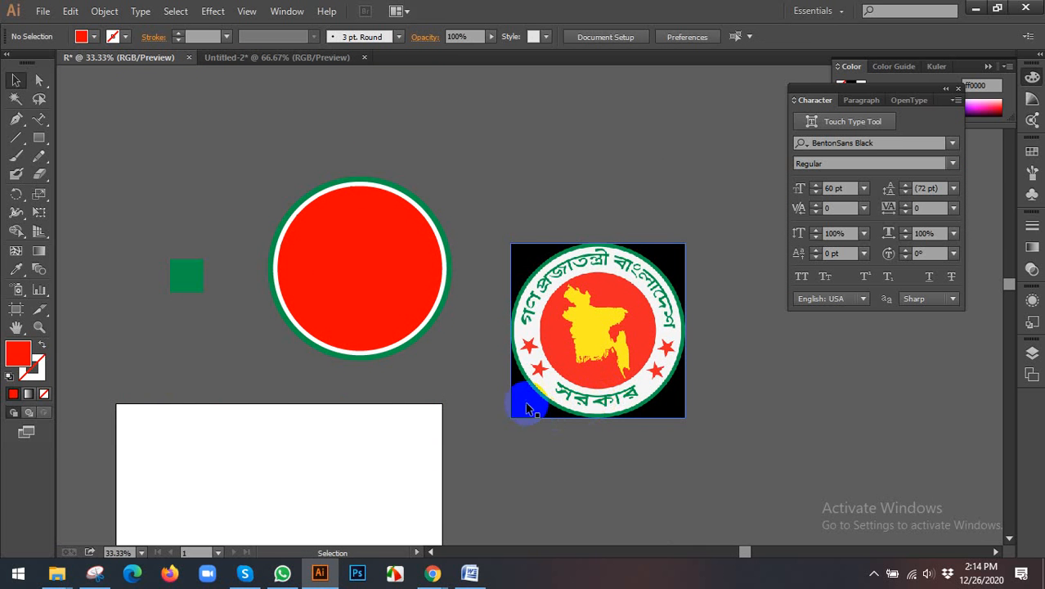
{"action": "left_click_drag", "start_coordinate": [38, 118], "coordinate": [86, 114]}
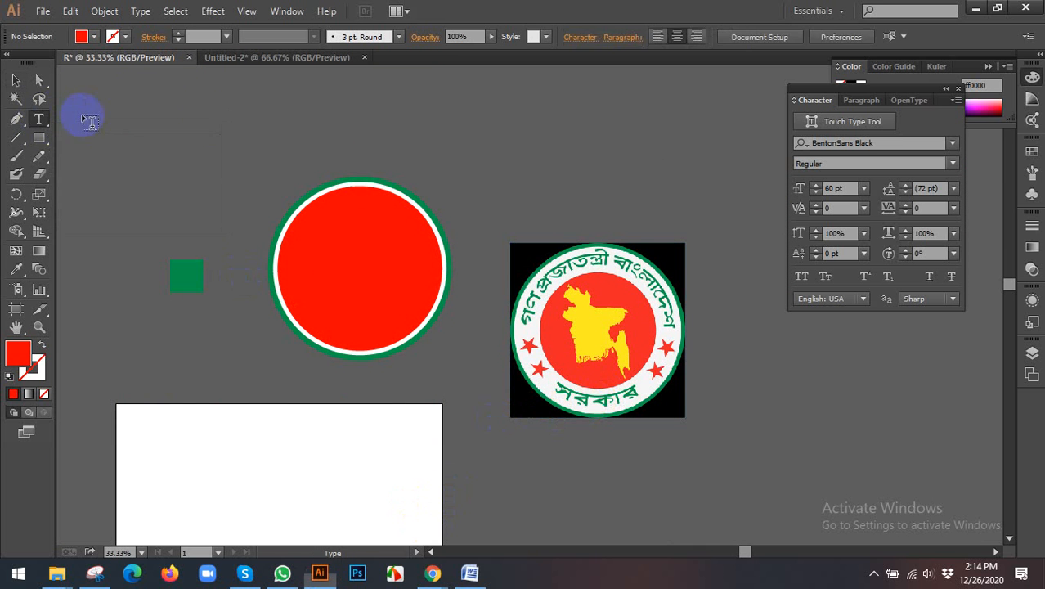
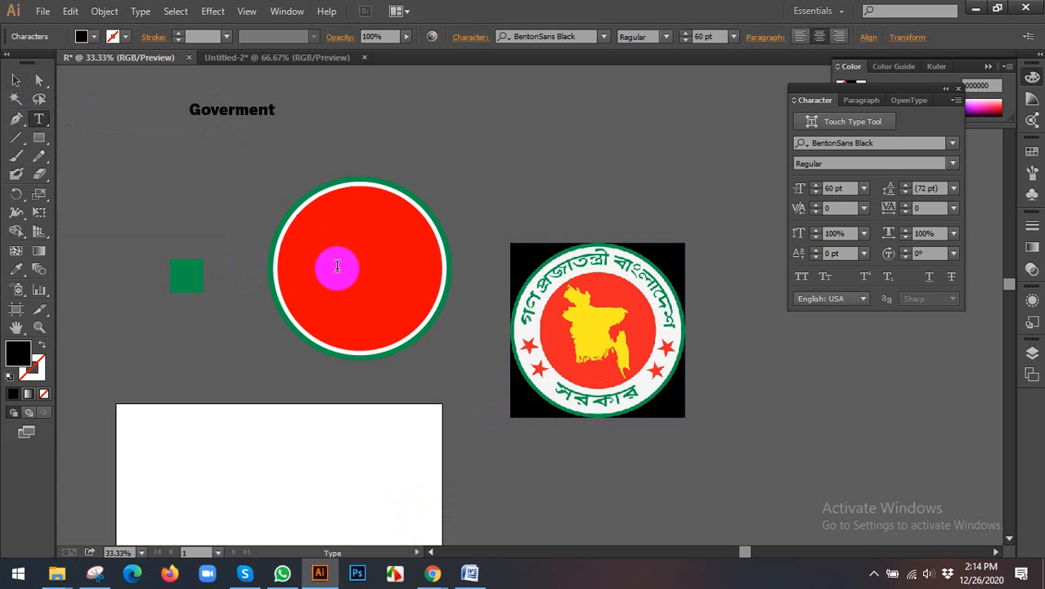
Step: Copy the whole word "Goverment" from the loose black text above the seal, and deselect it
{"action": "left_click_drag", "start_coordinate": [277, 110], "coordinate": [233, 110]}
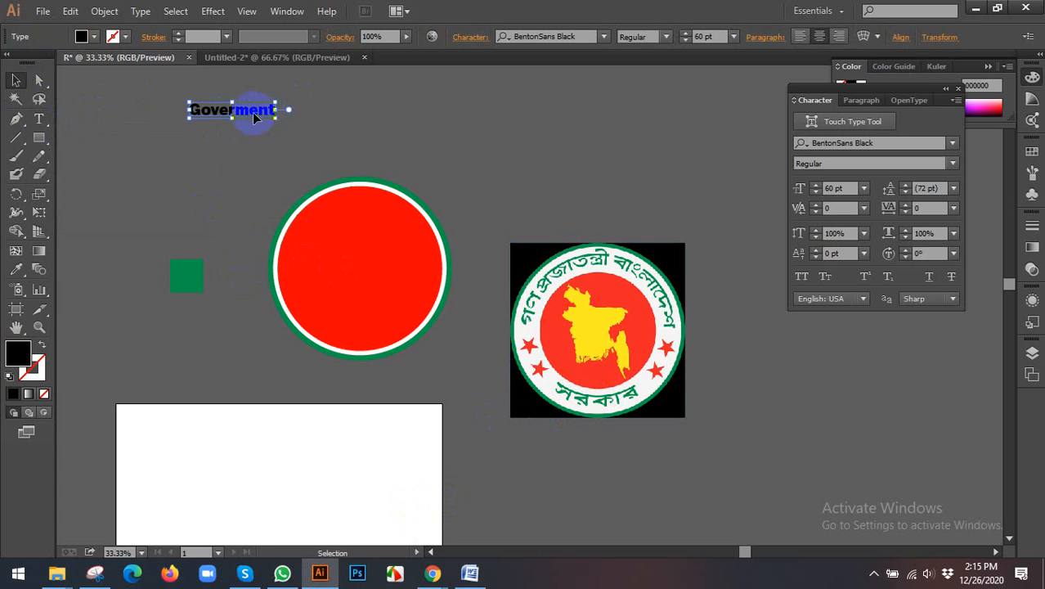
{"action": "key", "text": "ctrl+a"}
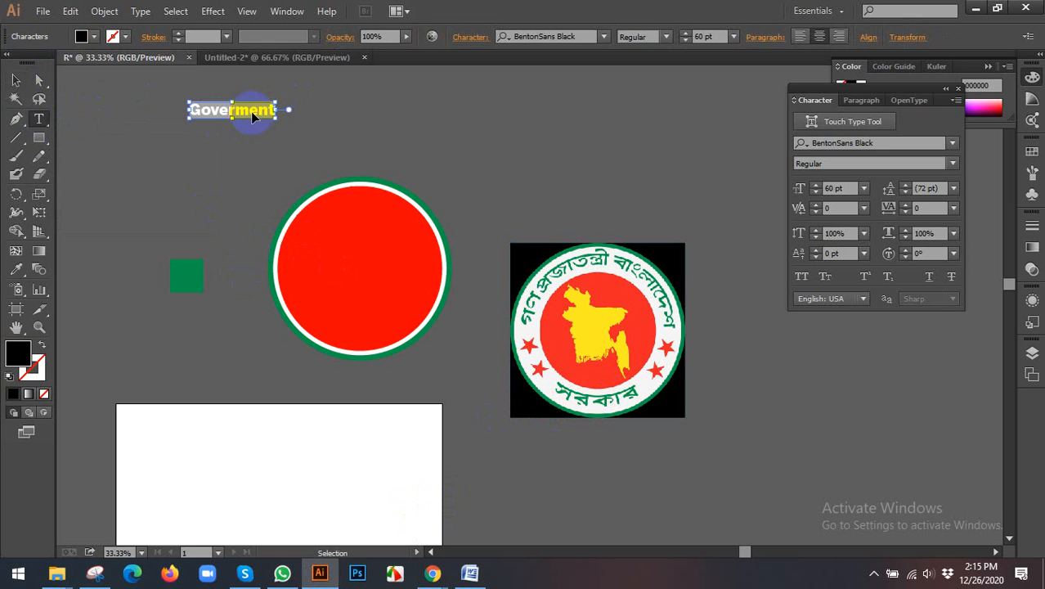
{"action": "left_click", "coordinate": [16, 80]}
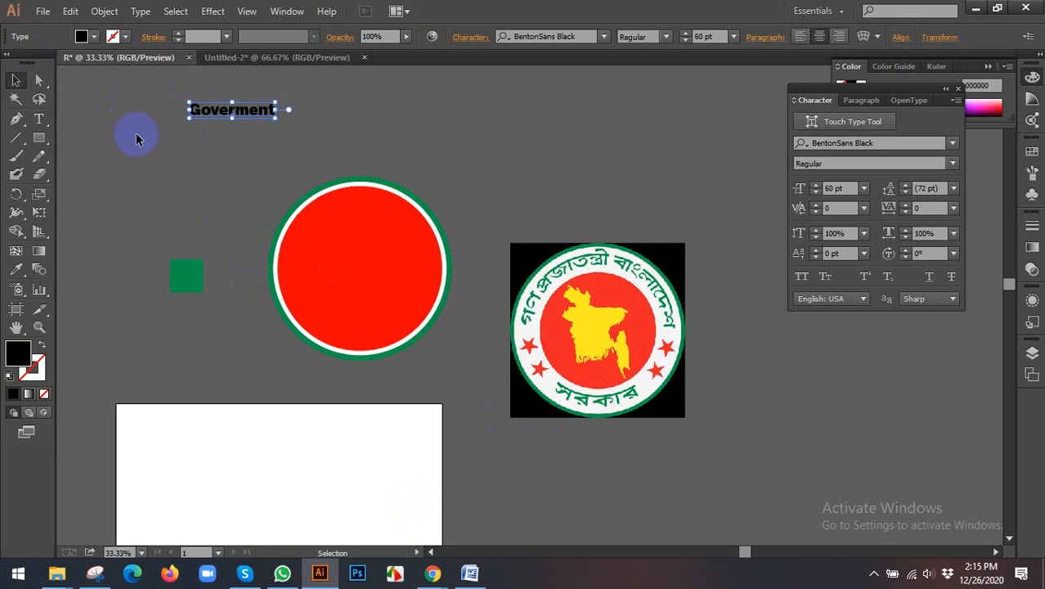
{"action": "left_click", "coordinate": [216, 167]}
{"action": "scroll", "coordinate": [245, 188], "scroll_direction": "down", "scroll_amount": 1}
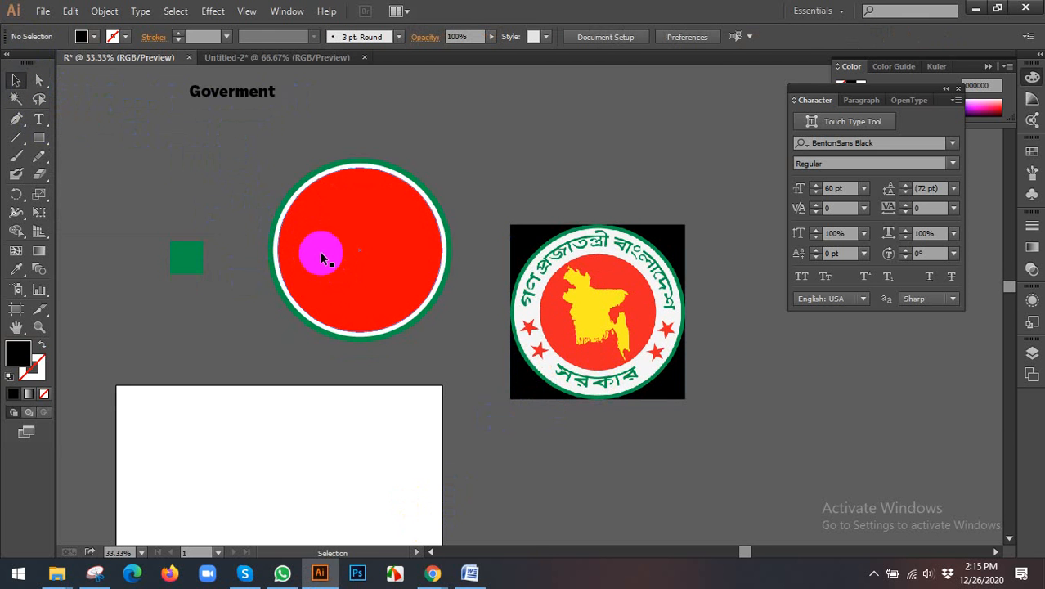
Step: Try moving the large red circle off the seal, and undo the move
{"action": "scroll", "coordinate": [350, 268], "scroll_direction": "up", "scroll_amount": 2}
{"action": "left_click_drag", "start_coordinate": [278, 189], "coordinate": [443, 323]}
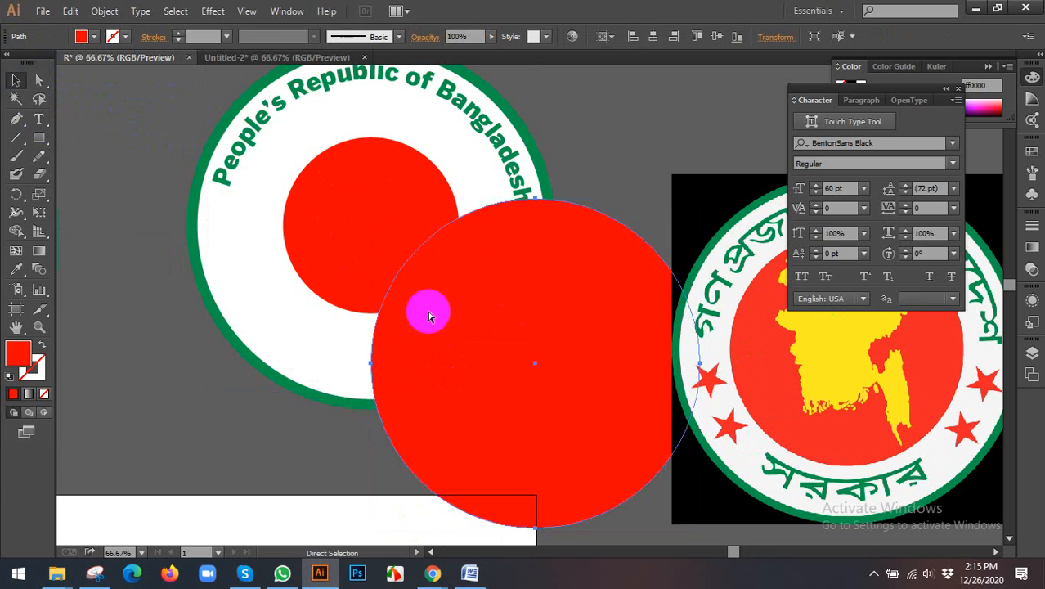
{"action": "key", "text": "ctrl+z"}
Step: Turn the large red circle into a path for type and place the text "Goverment" on it
{"action": "left_click_drag", "start_coordinate": [39, 124], "coordinate": [96, 157]}
{"action": "left_click", "coordinate": [96, 157]}
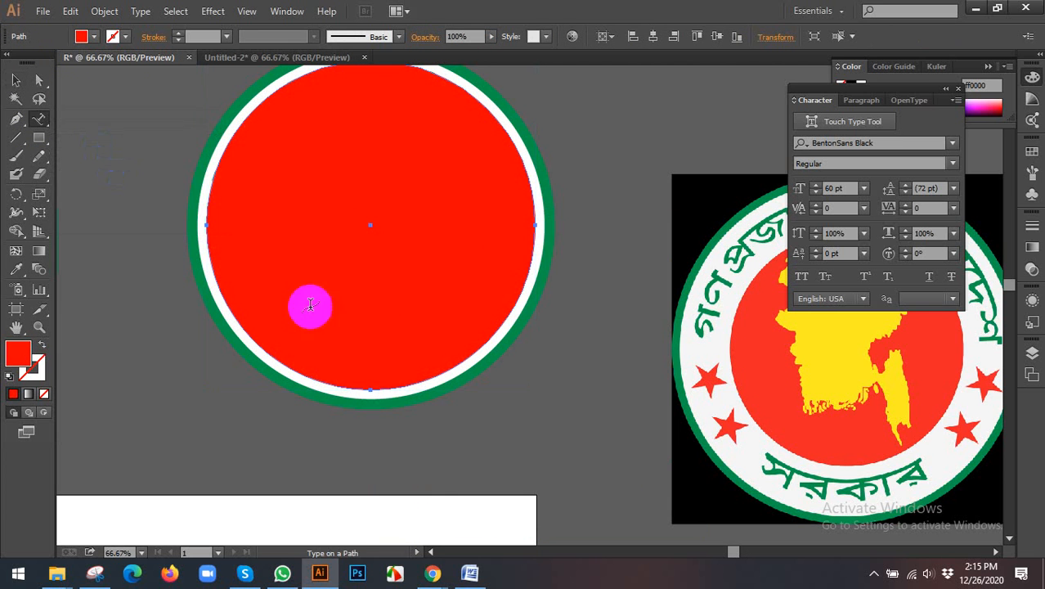
{"action": "left_click", "coordinate": [395, 385]}
{"action": "type", "text": "Goverment"}
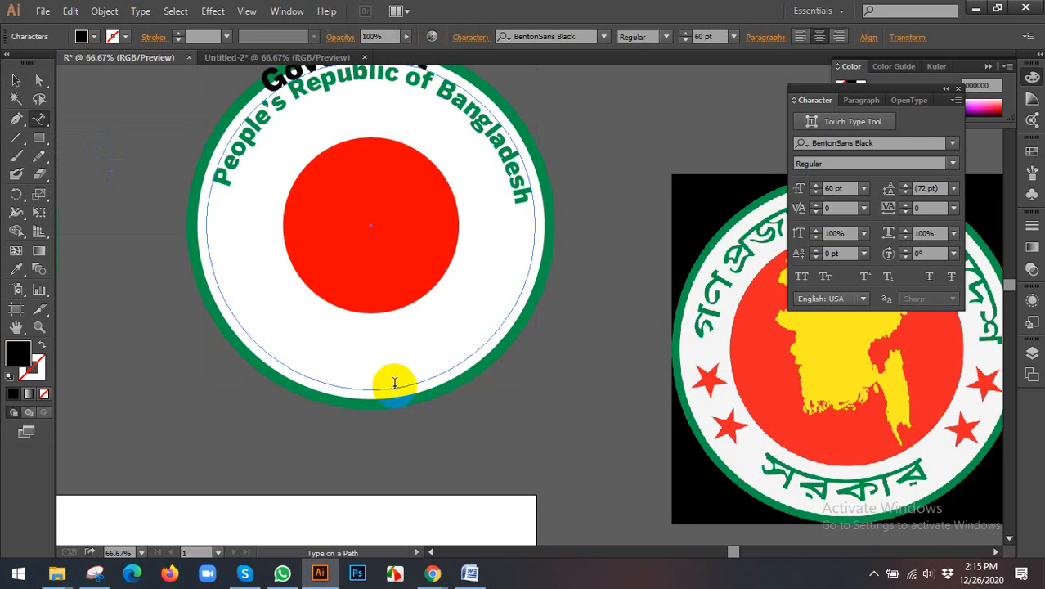
{"action": "scroll", "coordinate": [233, 172], "scroll_direction": "up", "scroll_amount": 3}
{"action": "scroll", "coordinate": [233, 173], "scroll_direction": "up", "scroll_amount": 2}
{"action": "left_click", "coordinate": [23, 84]}
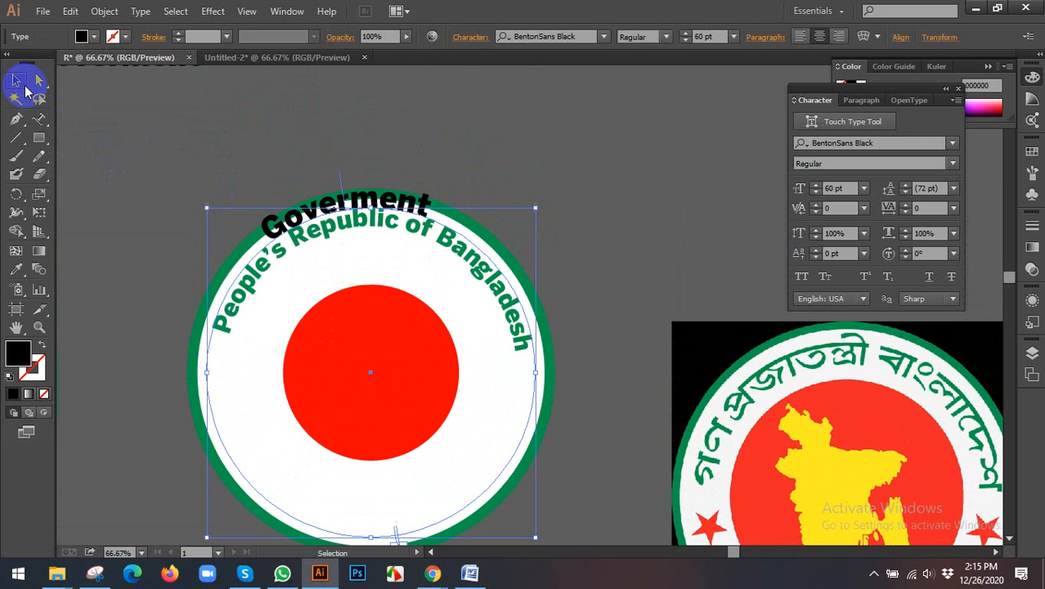
Step: Recolour the curved "Goverment" text green by sampling the small green square with the Eyedropper
{"action": "scroll", "coordinate": [311, 158], "scroll_direction": "down", "scroll_amount": 2}
{"action": "left_click_drag", "start_coordinate": [226, 180], "coordinate": [310, 148]}
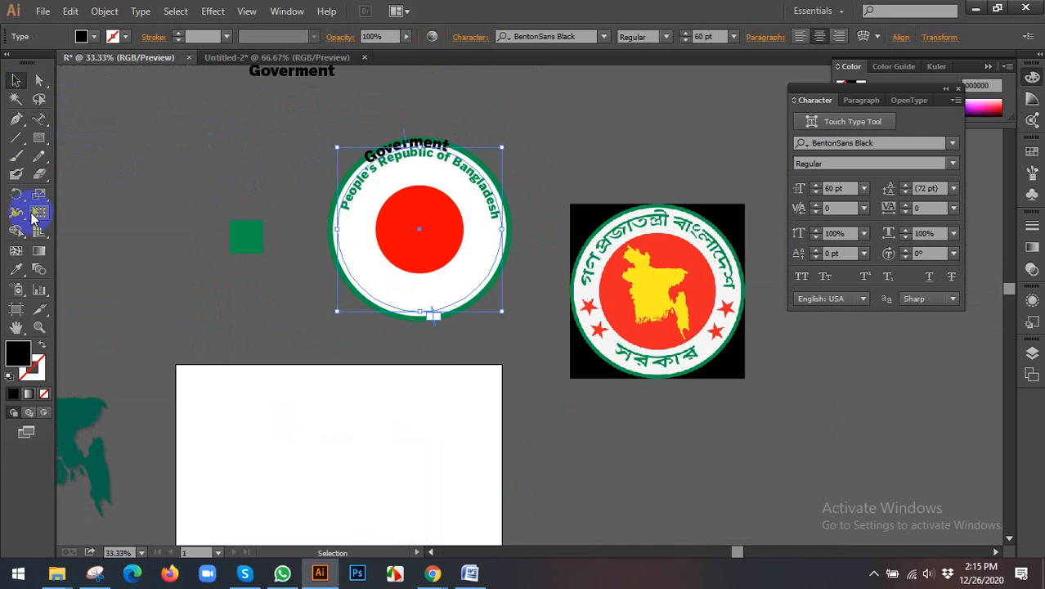
{"action": "left_click", "coordinate": [16, 269]}
{"action": "left_click", "coordinate": [252, 232]}
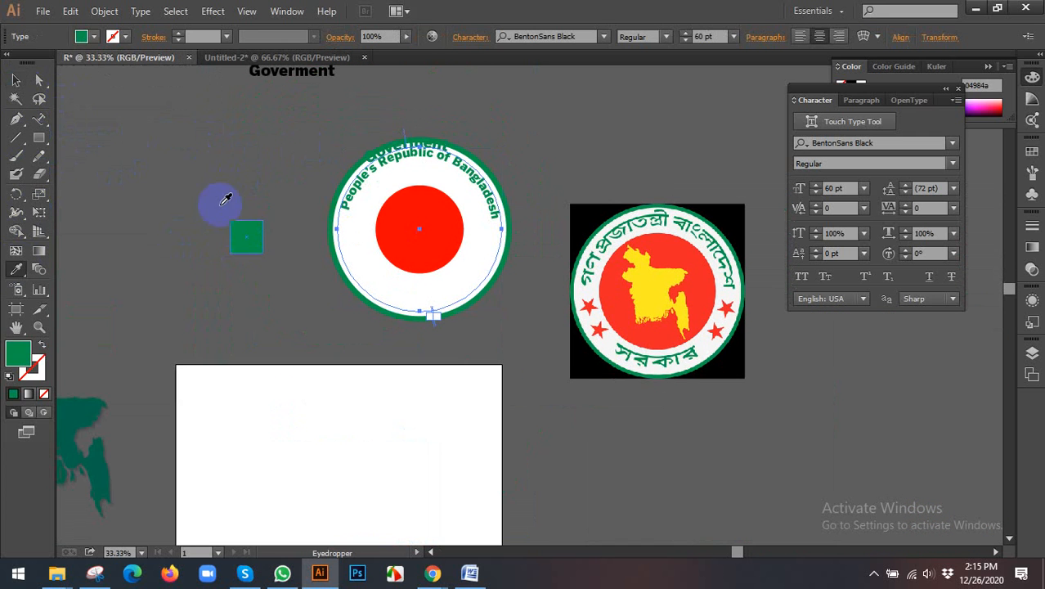
{"action": "left_click", "coordinate": [18, 82]}
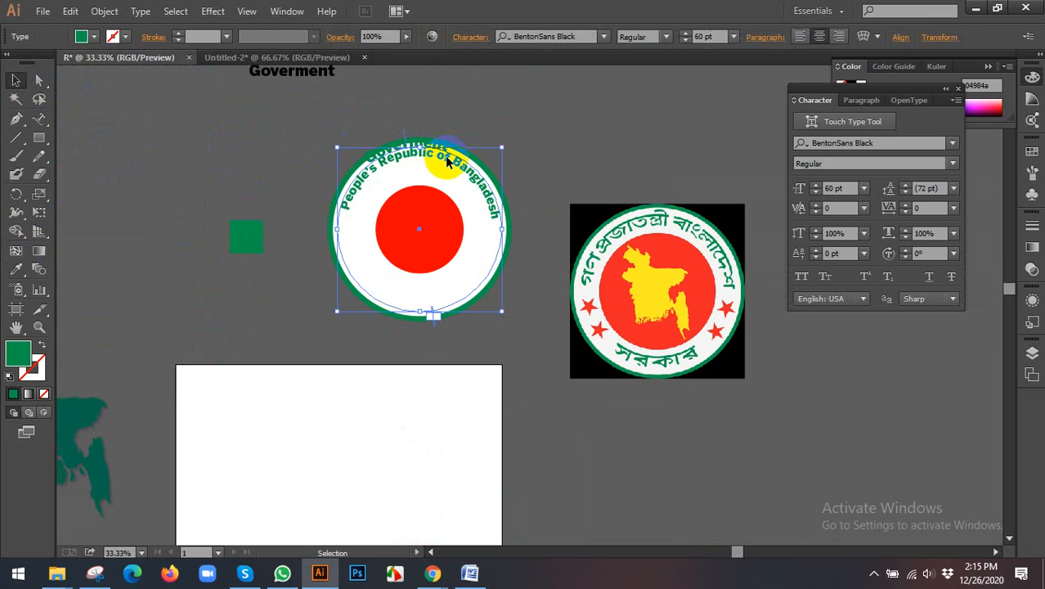
Step: Try flipping the curved "Goverment" text to the inside of its path at the seal's bottom, and undo it
{"action": "scroll", "coordinate": [459, 164], "scroll_direction": "up", "scroll_amount": 1}
{"action": "scroll", "coordinate": [387, 128], "scroll_direction": "up", "scroll_amount": 1}
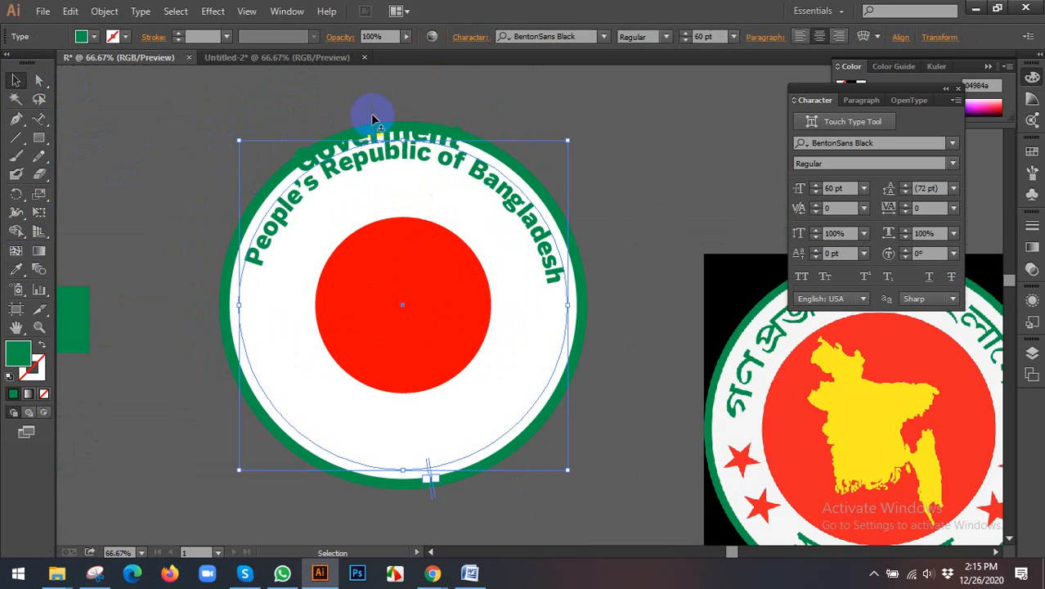
{"action": "left_click_drag", "start_coordinate": [372, 116], "coordinate": [439, 304]}
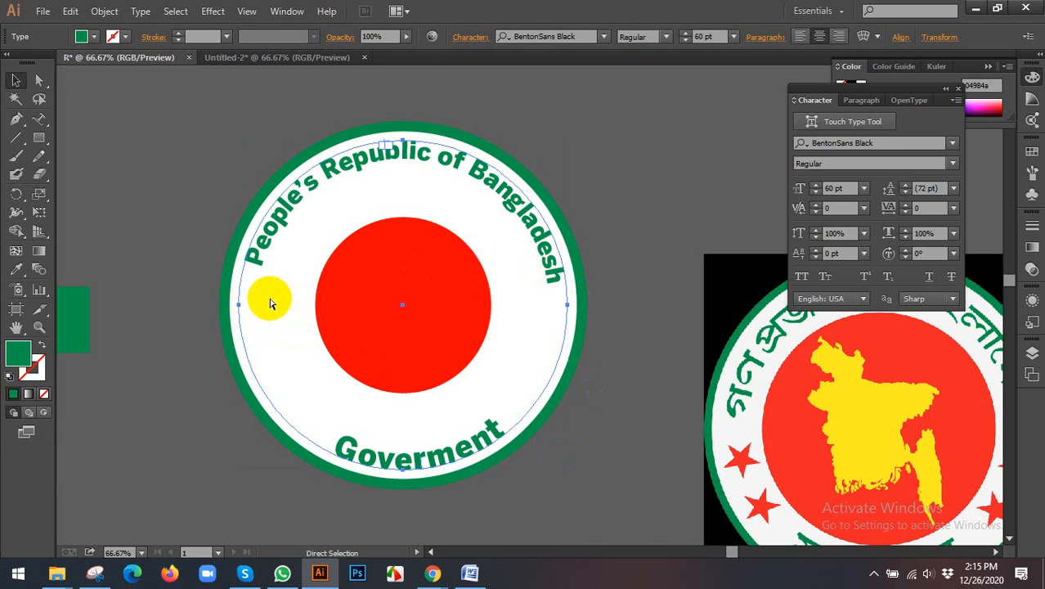
{"action": "left_click_drag", "start_coordinate": [270, 298], "coordinate": [346, 241]}
{"action": "left_click", "coordinate": [197, 140]}
{"action": "left_click", "coordinate": [344, 145]}
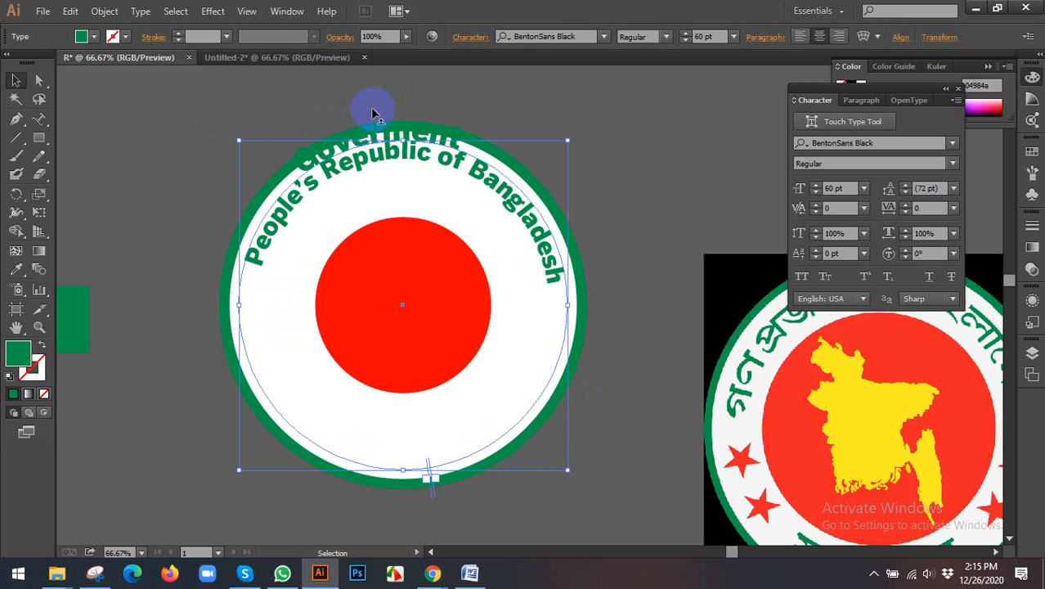
Step: Flip the "Goverment" text to the inside of its circular path and centre it along the seal's lower arc
{"action": "left_click_drag", "start_coordinate": [370, 107], "coordinate": [292, 345]}
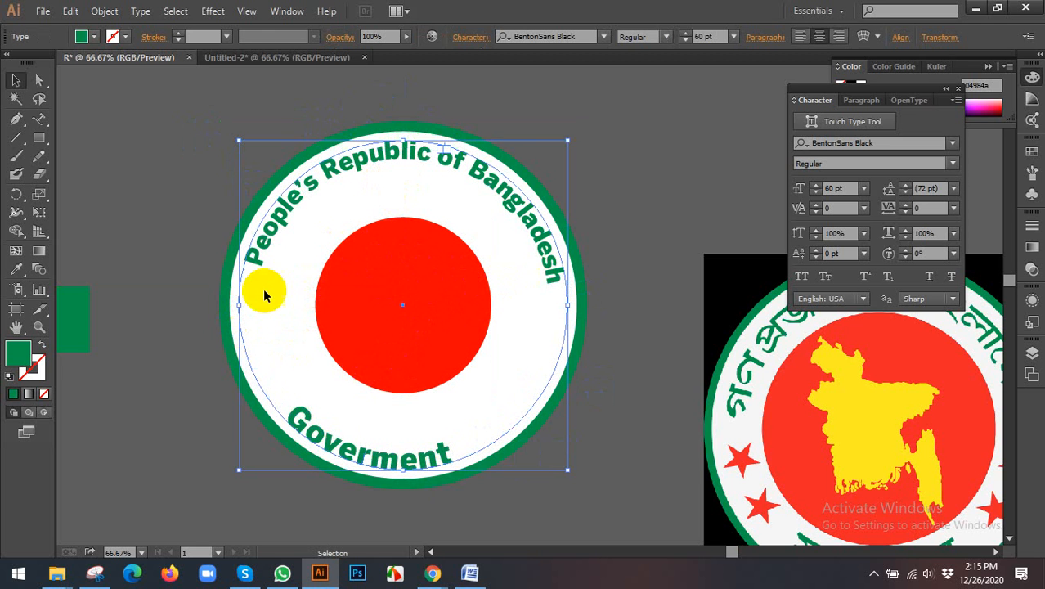
{"action": "scroll", "coordinate": [431, 145], "scroll_direction": "up", "scroll_amount": 2}
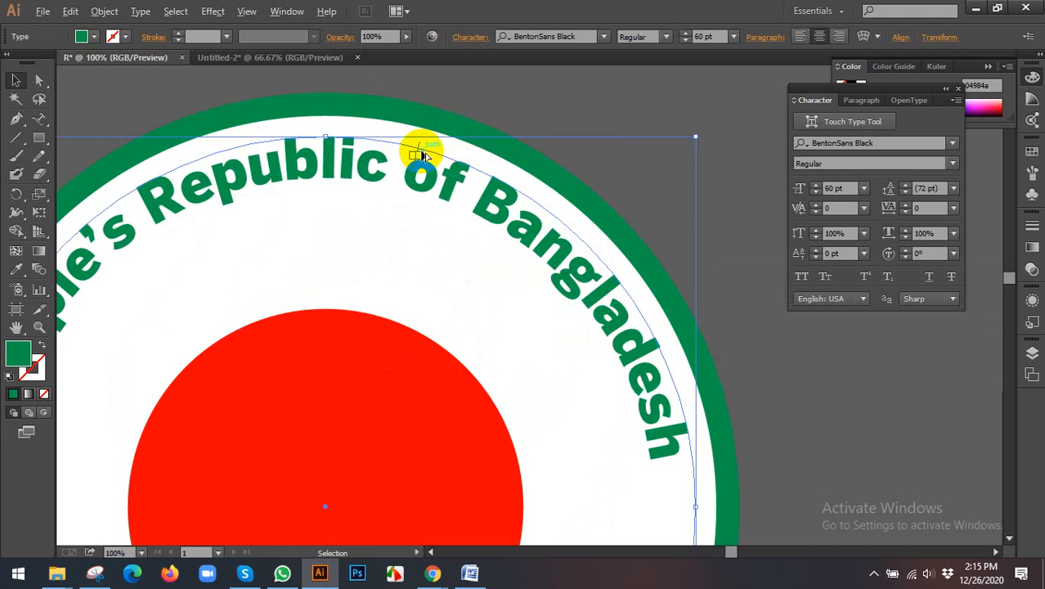
{"action": "scroll", "coordinate": [421, 154], "scroll_direction": "down", "scroll_amount": 1}
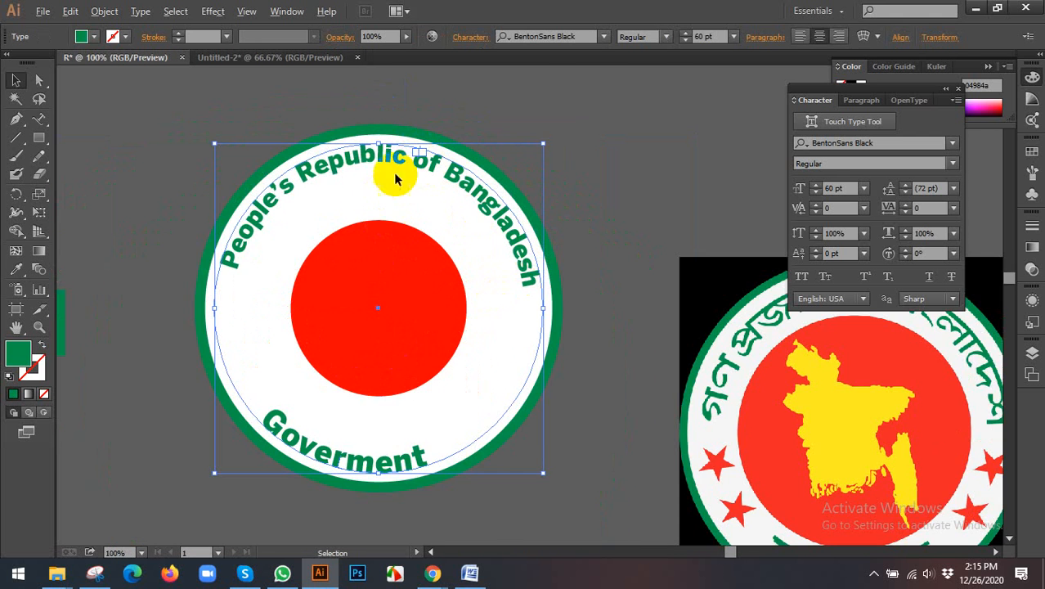
{"action": "scroll", "coordinate": [398, 173], "scroll_direction": "up", "scroll_amount": 2}
{"action": "left_click_drag", "start_coordinate": [448, 121], "coordinate": [523, 152]}
{"action": "scroll", "coordinate": [479, 159], "scroll_direction": "down", "scroll_amount": 3}
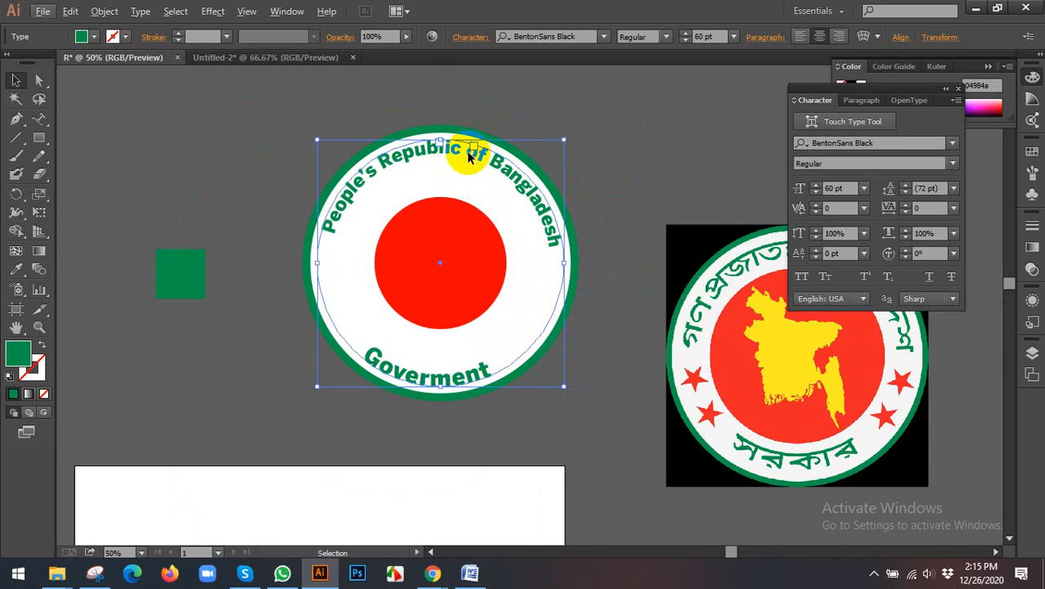
{"action": "scroll", "coordinate": [469, 157], "scroll_direction": "up", "scroll_amount": 1}
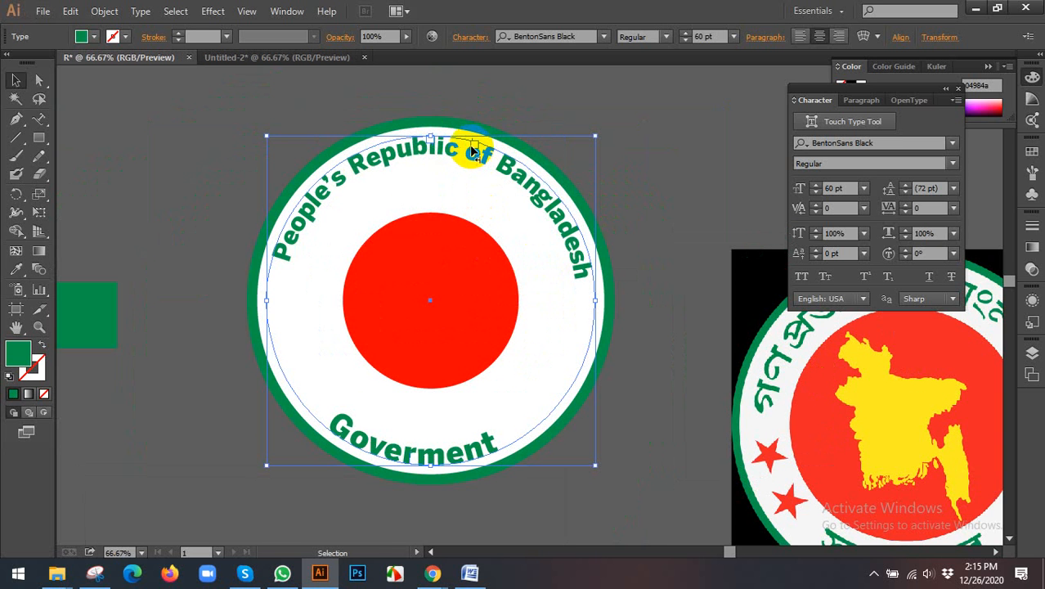
{"action": "left_click_drag", "start_coordinate": [471, 152], "coordinate": [447, 156]}
{"action": "scroll", "coordinate": [447, 156], "scroll_direction": "down", "scroll_amount": 2}
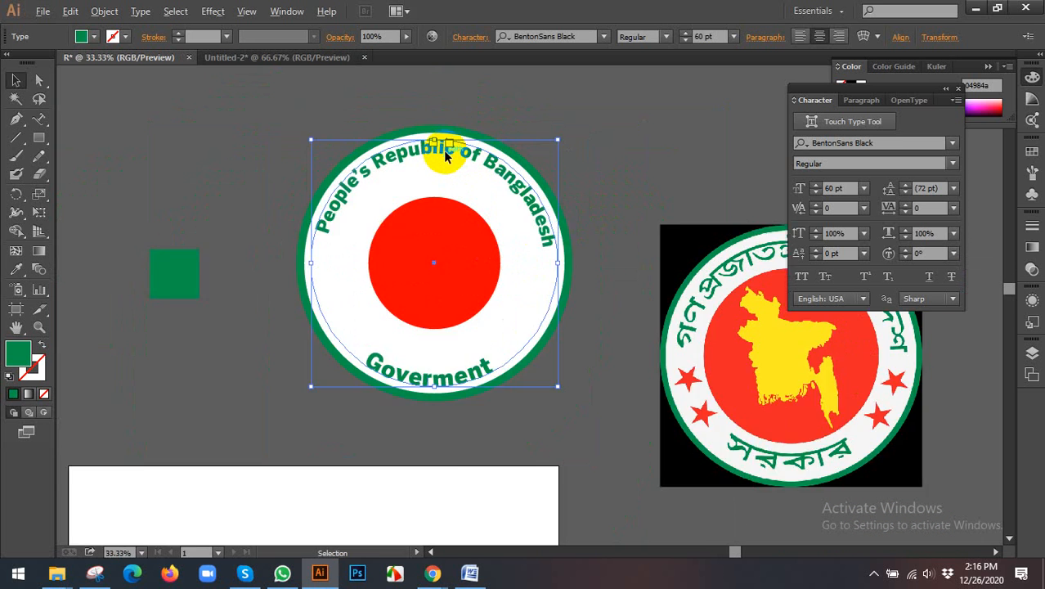
{"action": "left_click", "coordinate": [555, 328]}
Step: Select both circular texts and shrink them together concentrically, leaving a wider white gap inside the green border
{"action": "left_click_drag", "start_coordinate": [555, 323], "coordinate": [536, 335]}
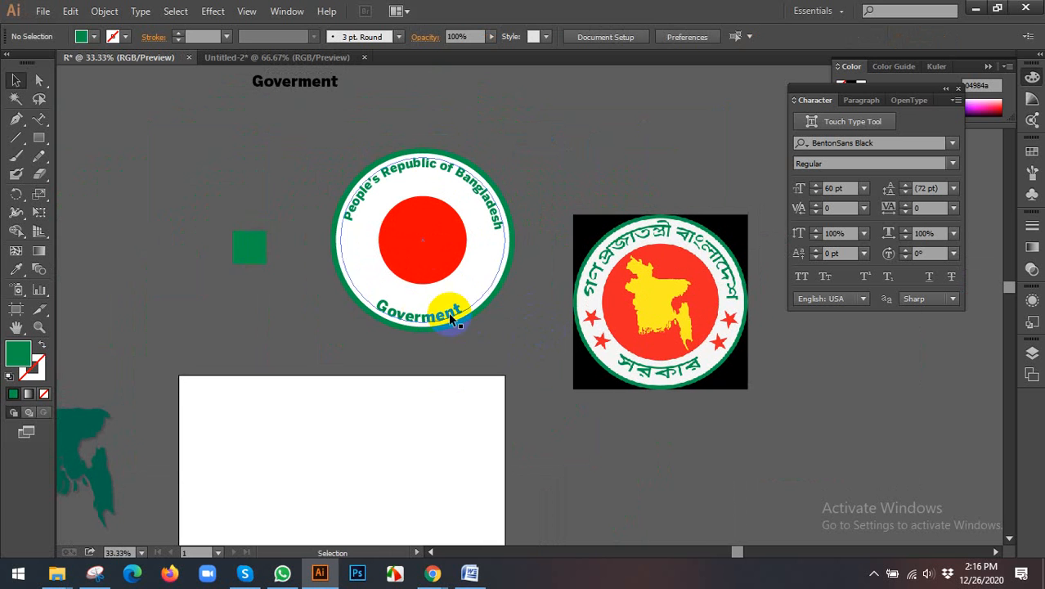
{"action": "left_click", "coordinate": [479, 313]}
{"action": "left_click_drag", "start_coordinate": [483, 315], "coordinate": [409, 249]}
{"action": "left_click", "coordinate": [509, 336]}
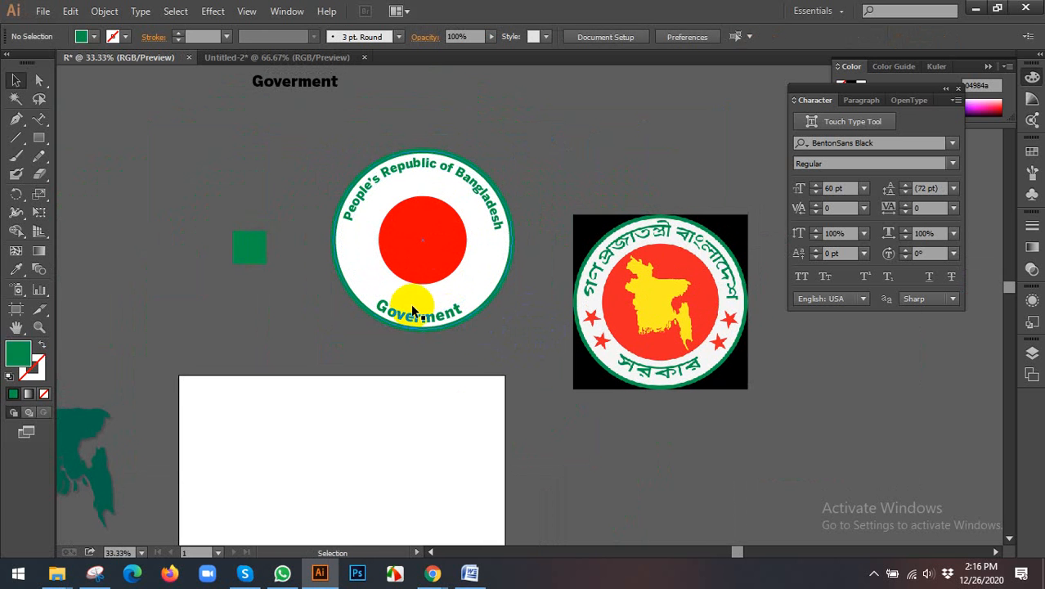
{"action": "left_click", "coordinate": [418, 316]}
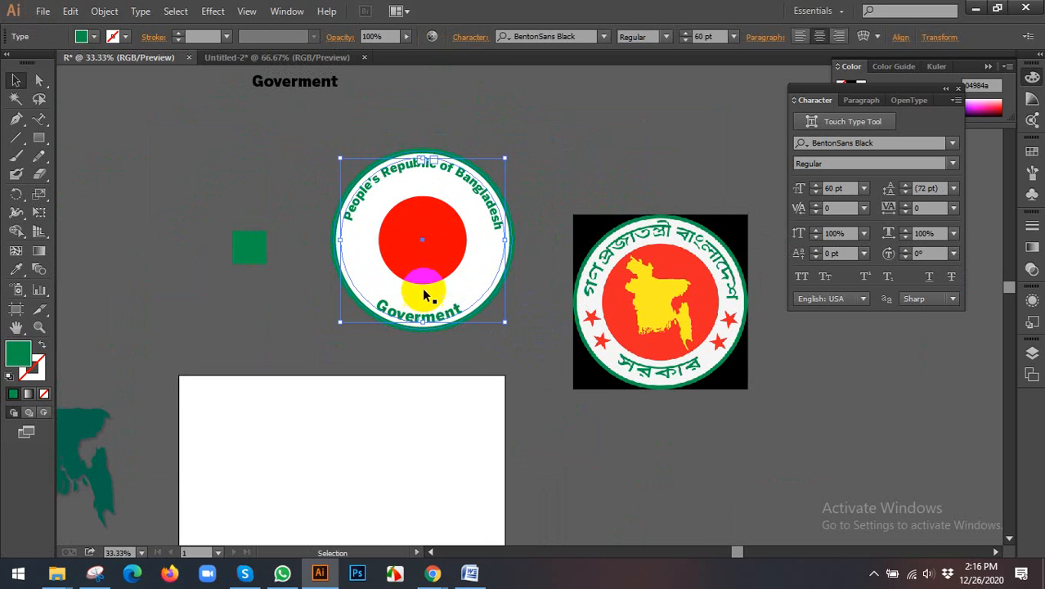
{"action": "left_click", "coordinate": [388, 170], "text": "shift"}
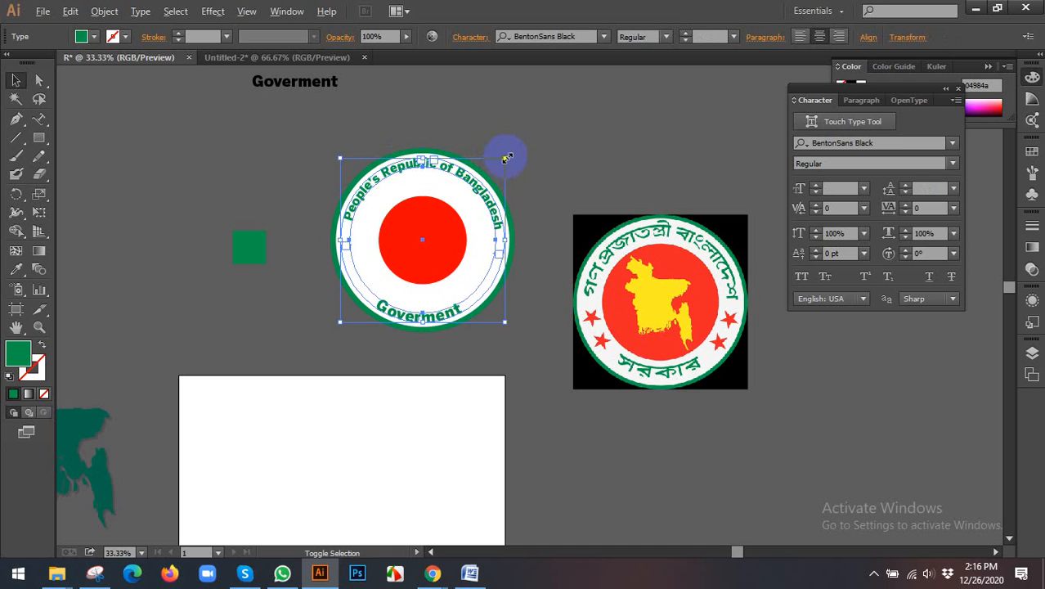
{"action": "left_click_drag", "start_coordinate": [507, 157], "coordinate": [546, 168]}
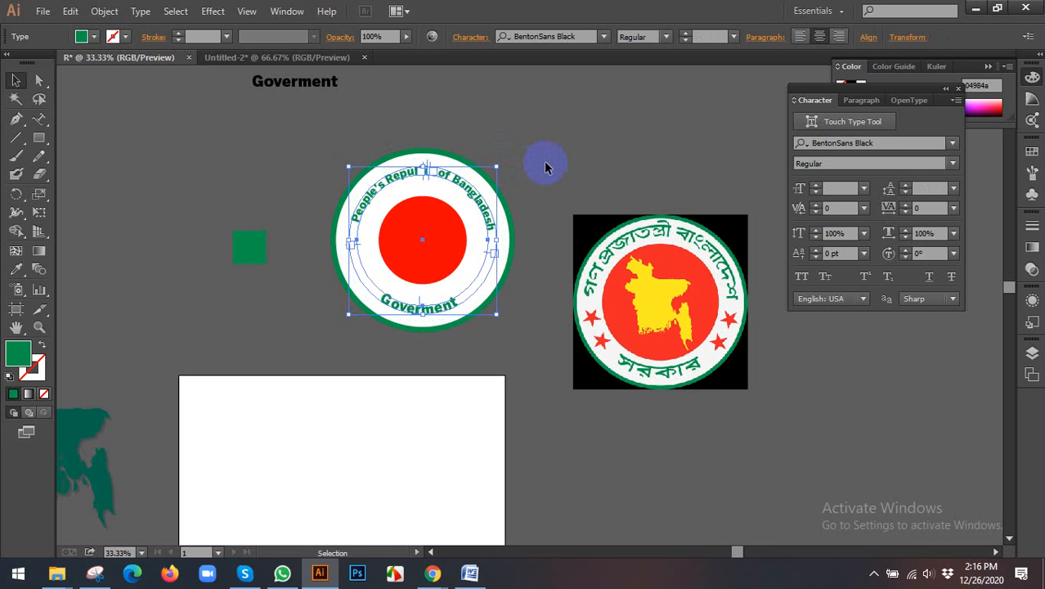
{"action": "left_click", "coordinate": [601, 137]}
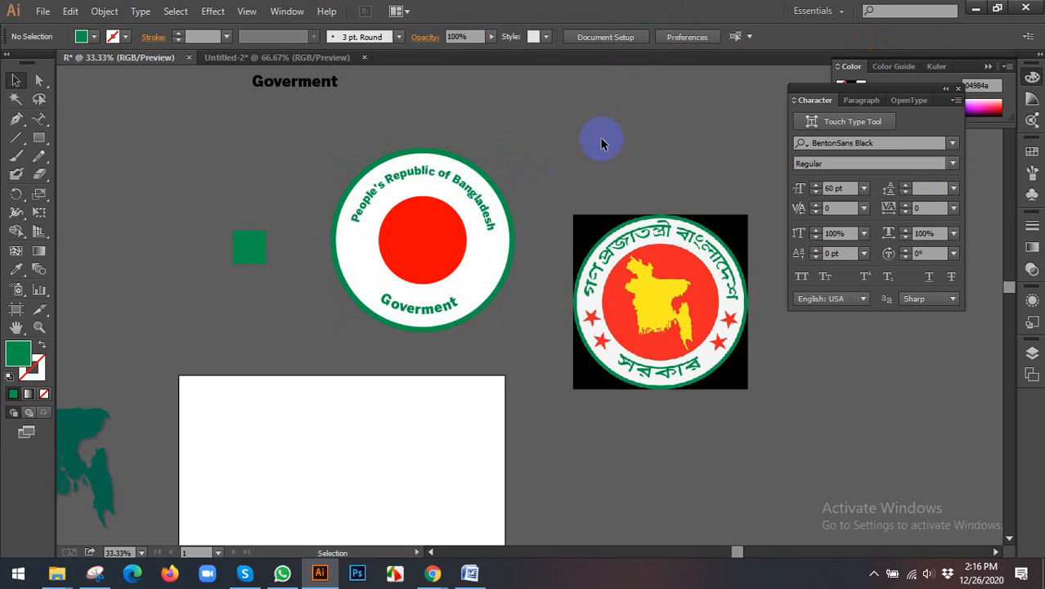
Step: Enlarge the central red circle concentrically so it fills more of the space inside the lettering
{"action": "left_click_drag", "start_coordinate": [603, 151], "coordinate": [544, 134]}
{"action": "left_click", "coordinate": [391, 221]}
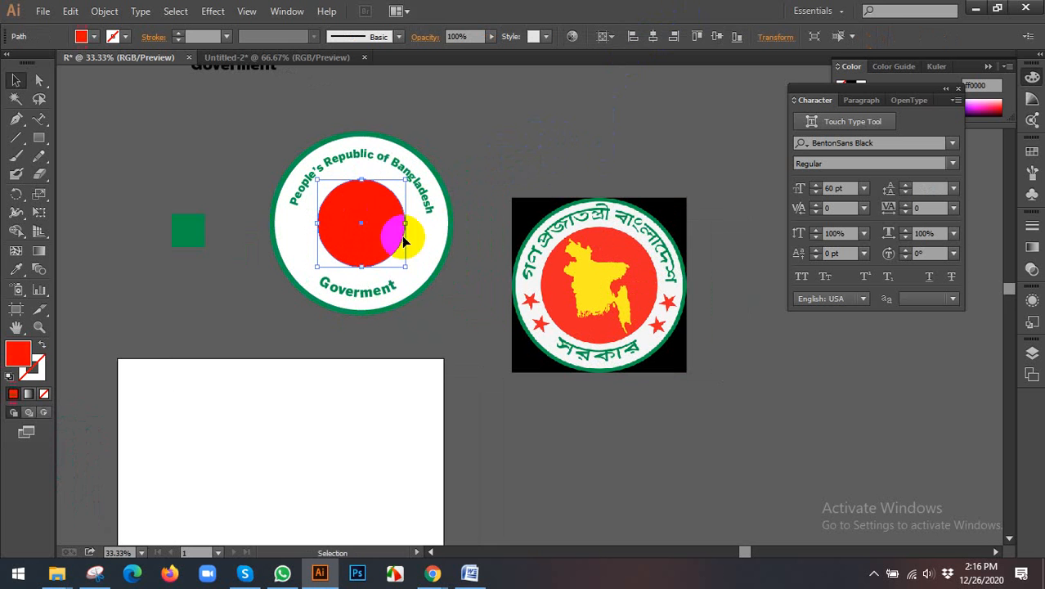
{"action": "left_click_drag", "start_coordinate": [406, 268], "coordinate": [415, 281]}
{"action": "left_click", "coordinate": [480, 337]}
{"action": "left_click_drag", "start_coordinate": [467, 313], "coordinate": [512, 286]}
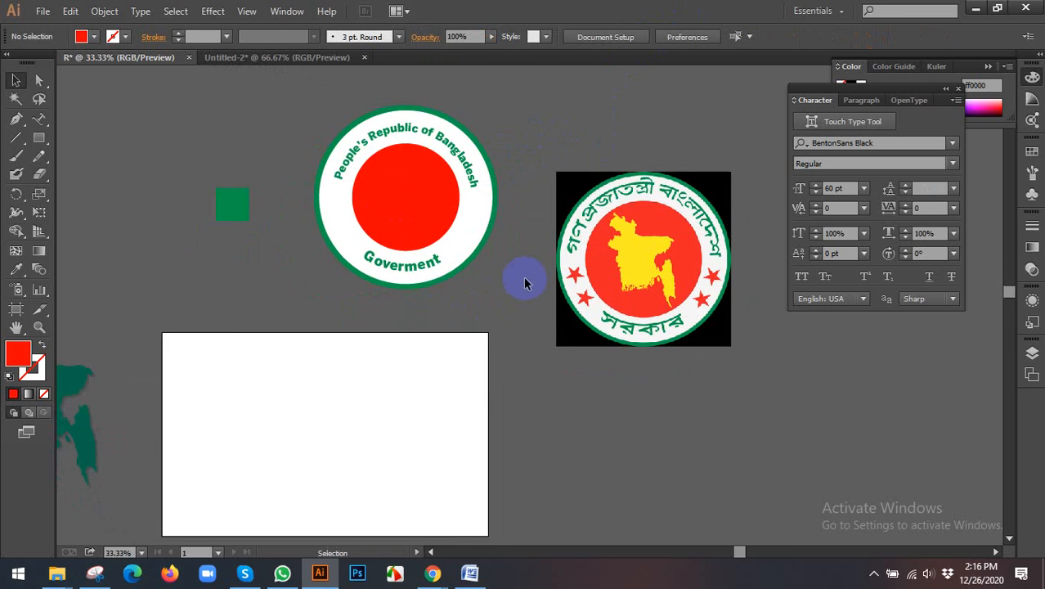
Step: Recolour the dark green Bangladesh map yellow by sampling the map in the reference seal with the Eyedropper
{"action": "scroll", "coordinate": [524, 277], "scroll_direction": "down", "scroll_amount": 1}
{"action": "left_click_drag", "start_coordinate": [186, 345], "coordinate": [244, 263]}
{"action": "left_click", "coordinate": [16, 269]}
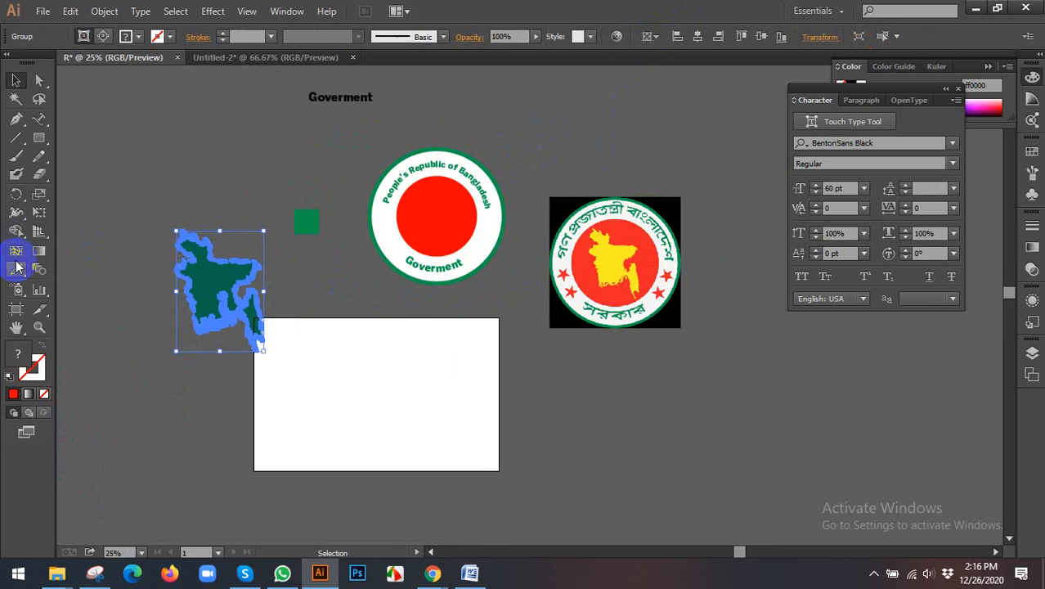
{"action": "left_click", "coordinate": [612, 249]}
{"action": "left_click", "coordinate": [15, 80]}
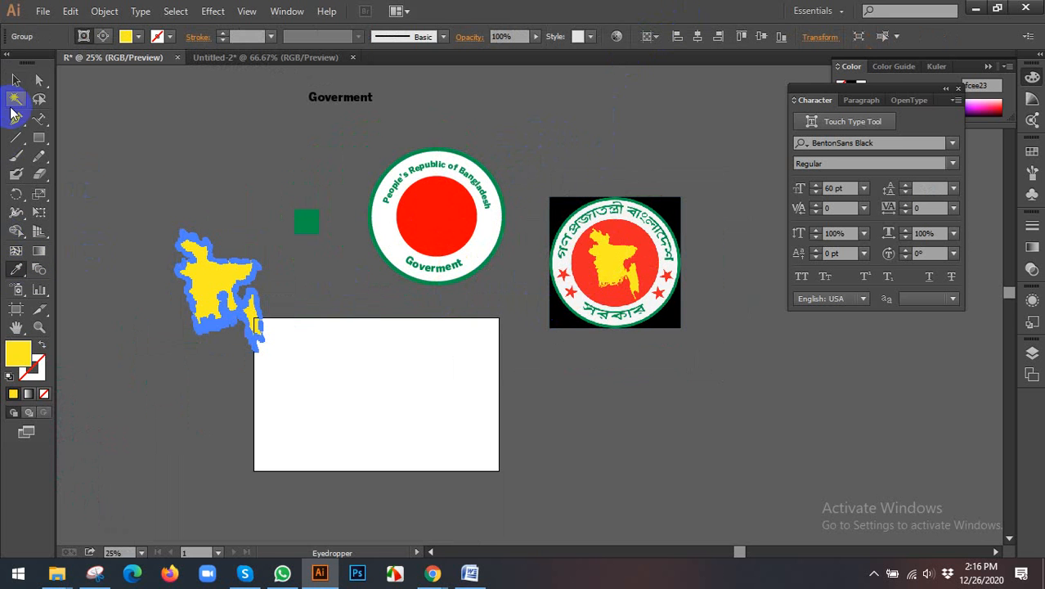
Step: Scale the yellow map down and centre it over the seal's red circle
{"action": "left_click_drag", "start_coordinate": [263, 233], "coordinate": [245, 256]}
{"action": "left_click_drag", "start_coordinate": [222, 288], "coordinate": [436, 218]}
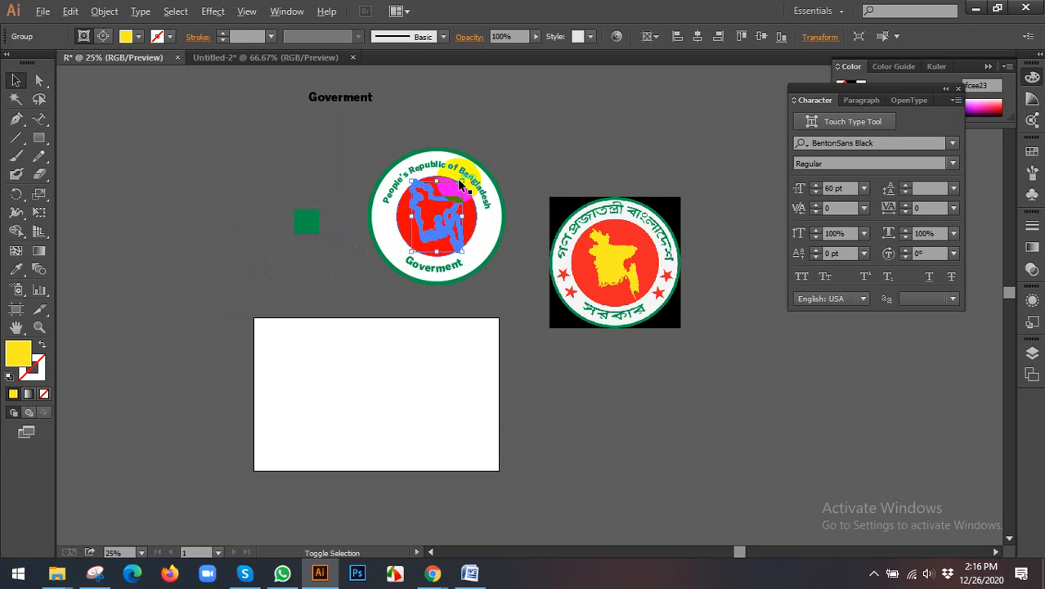
{"action": "left_click_drag", "start_coordinate": [462, 181], "coordinate": [459, 186]}
Step: Bring the yellow map to the front of the seal and deselect it
{"action": "right_click", "coordinate": [434, 216]}
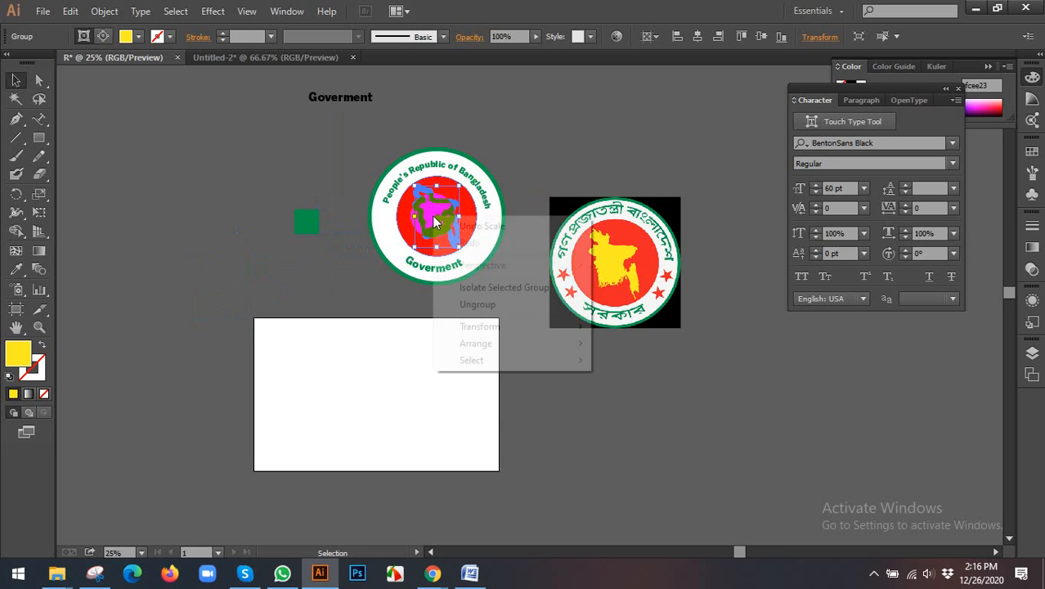
{"action": "mouse_move", "coordinate": [502, 344]}
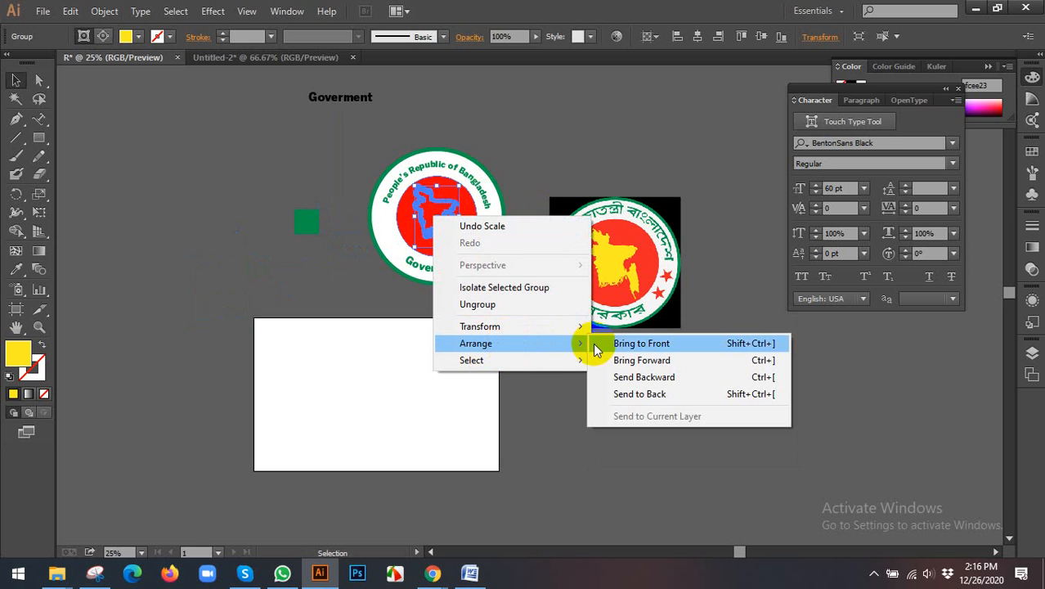
{"action": "left_click", "coordinate": [642, 344]}
{"action": "left_click", "coordinate": [595, 364]}
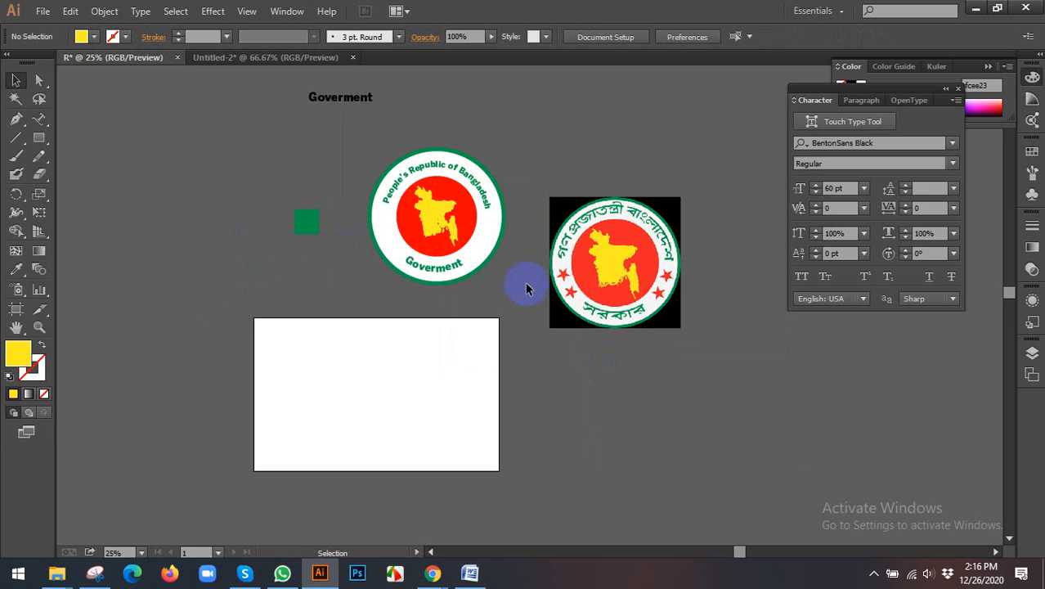
{"action": "scroll", "coordinate": [525, 284], "scroll_direction": "up", "scroll_amount": 1}
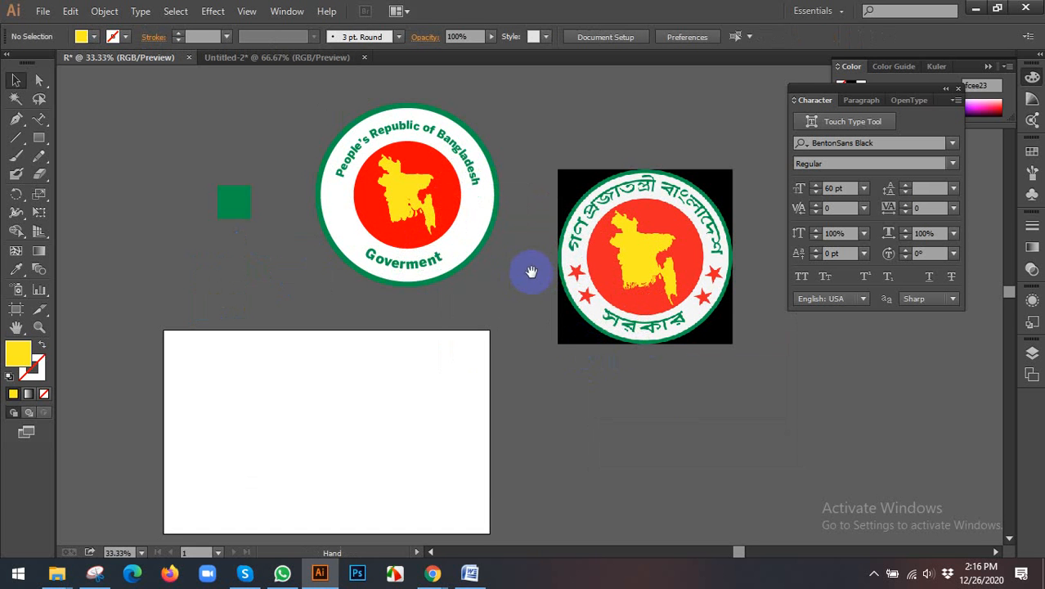
Step: Create a five-pointed star with radii of 25 px and 50 px on the empty canvas beside the seal
{"action": "left_click_drag", "start_coordinate": [532, 273], "coordinate": [489, 268]}
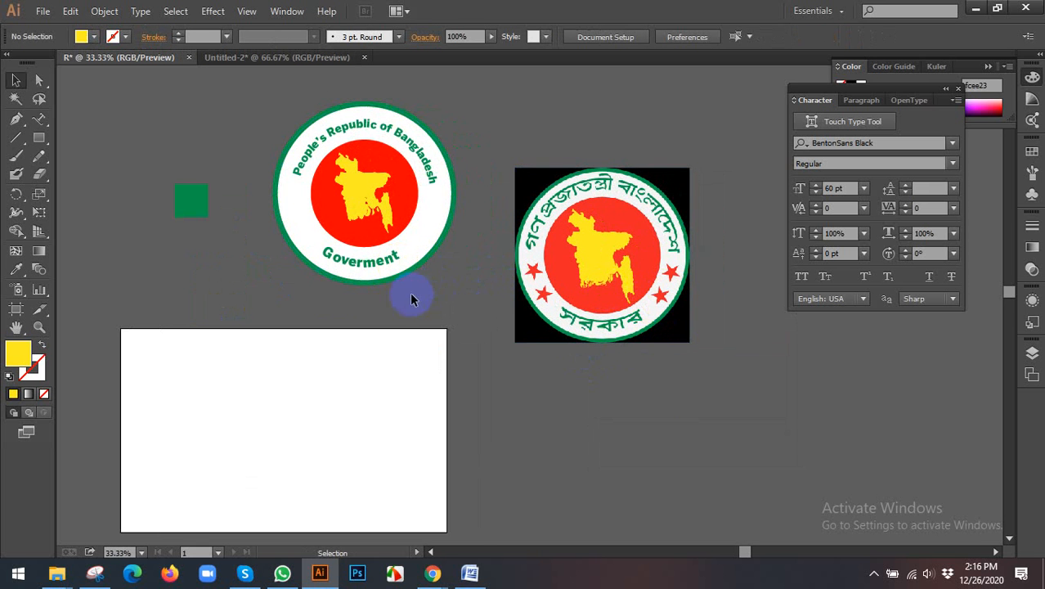
{"action": "left_click", "coordinate": [39, 119]}
{"action": "left_click", "coordinate": [39, 137]}
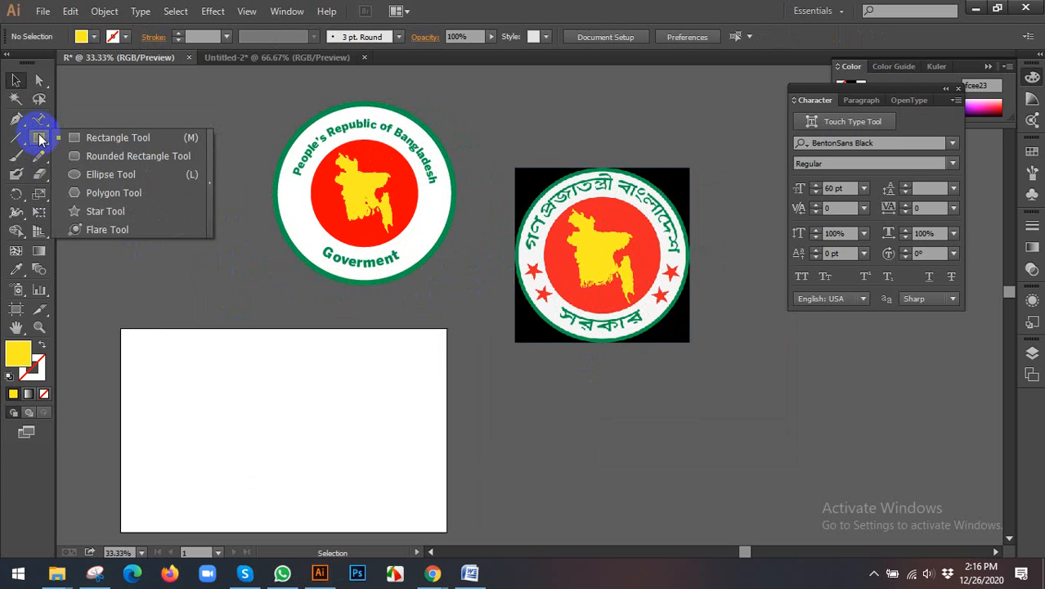
{"action": "left_click", "coordinate": [105, 215]}
{"action": "left_click", "coordinate": [187, 263]}
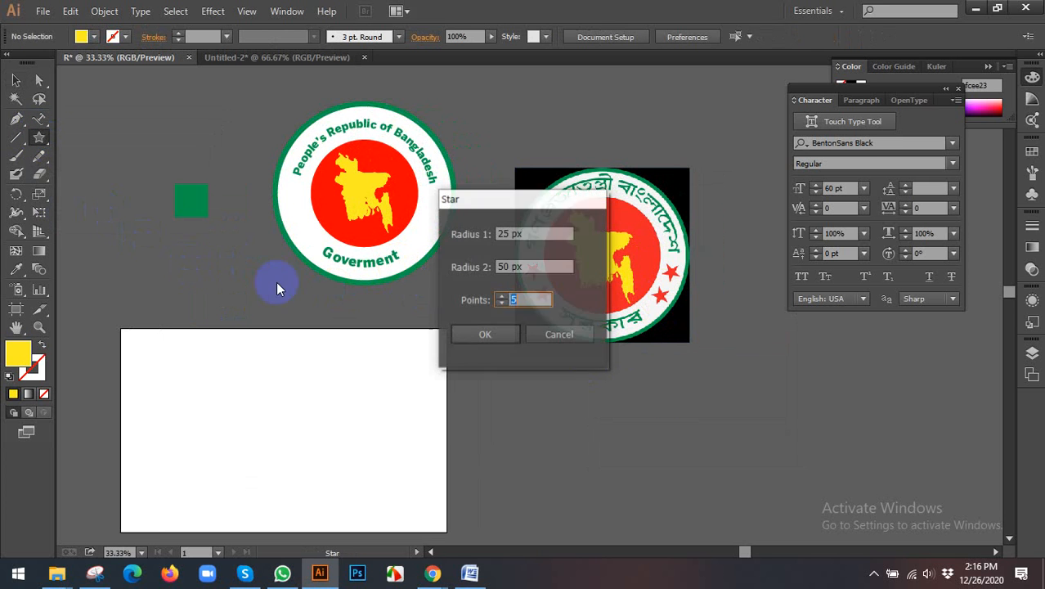
{"action": "left_click", "coordinate": [504, 332]}
Step: Recolour the new star red by sampling a star in the reference seal with the Eyedropper
{"action": "left_click", "coordinate": [15, 80]}
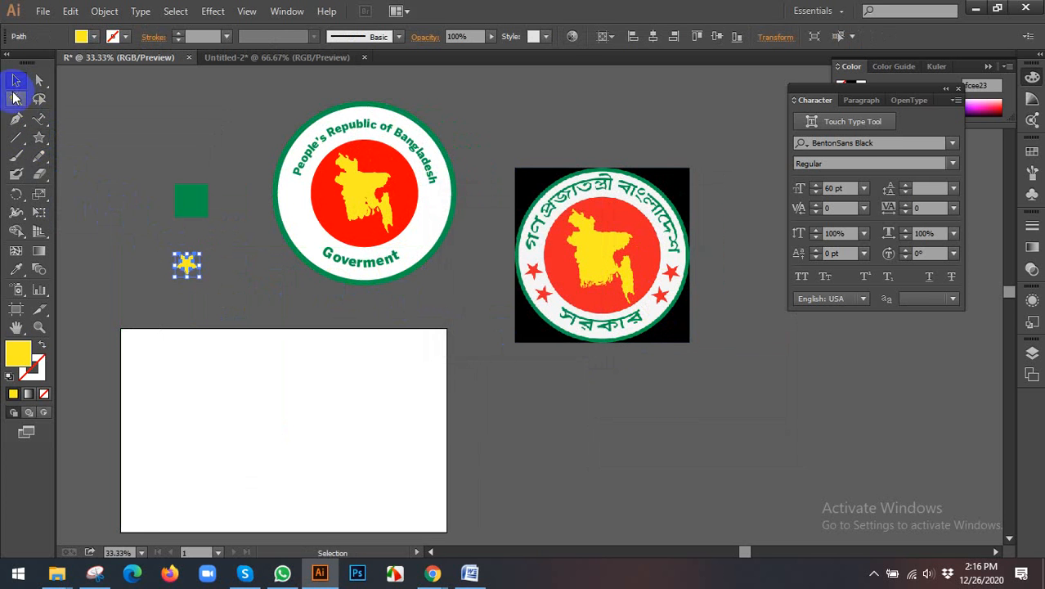
{"action": "left_click", "coordinate": [23, 274]}
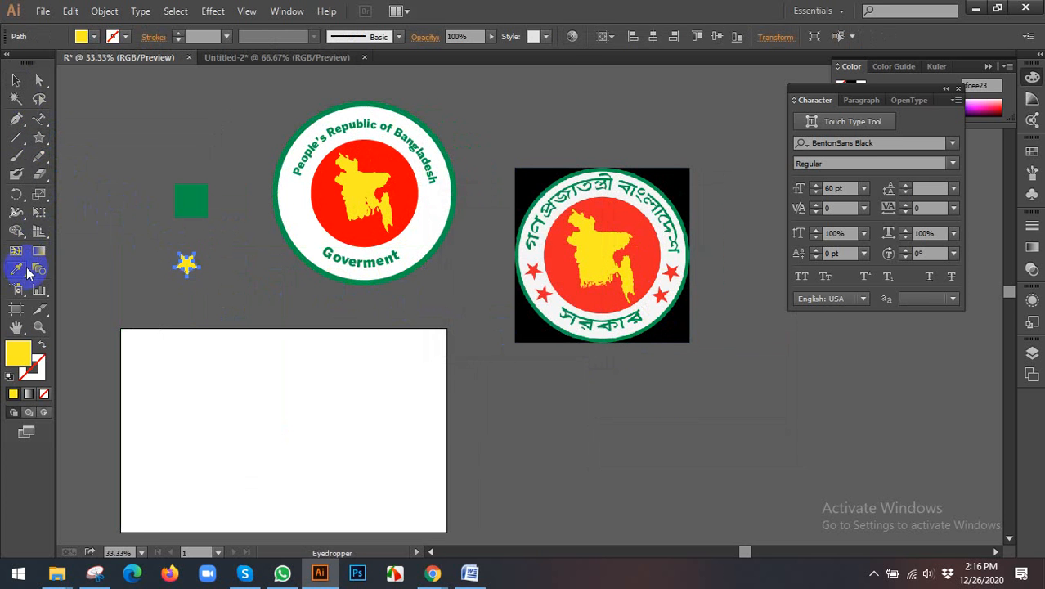
{"action": "left_click", "coordinate": [546, 290]}
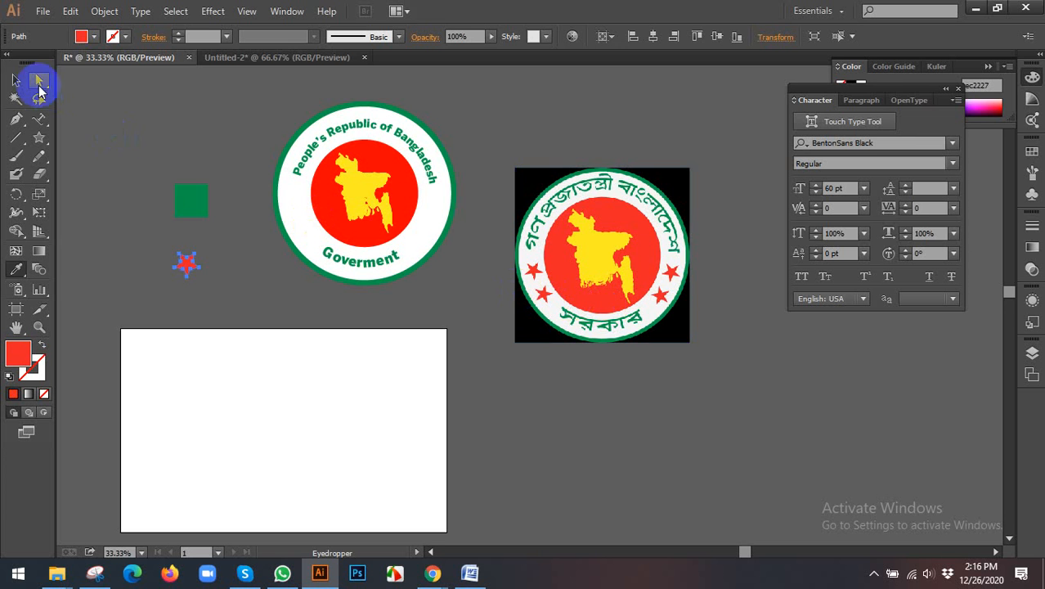
{"action": "left_click", "coordinate": [16, 80]}
Step: Match the central circle of the recreated seal to the reference seal's red with the Eyedropper
{"action": "left_click", "coordinate": [344, 223]}
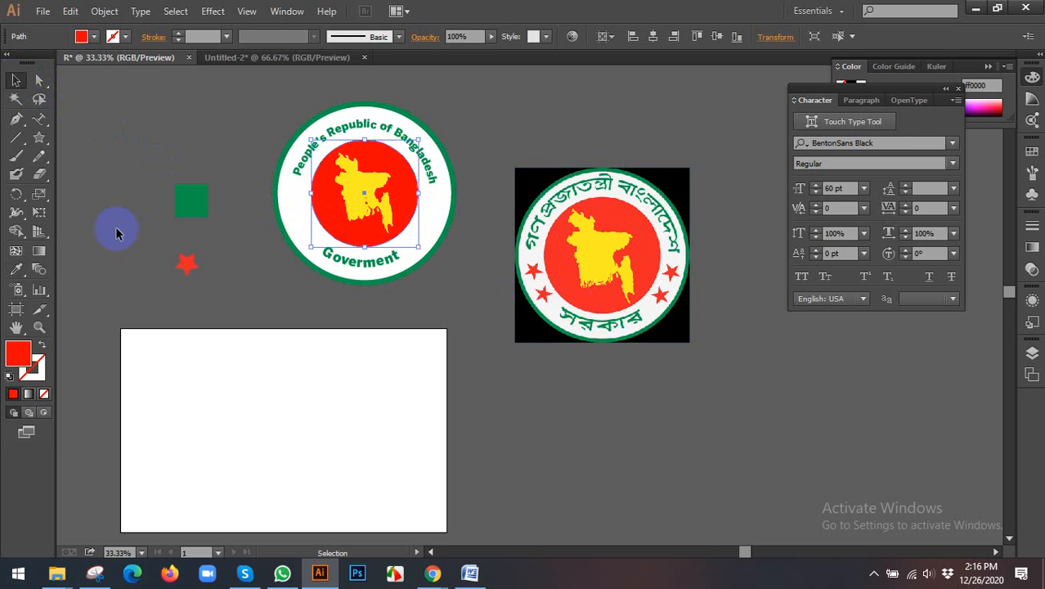
{"action": "left_click", "coordinate": [18, 269]}
{"action": "left_click", "coordinate": [571, 253]}
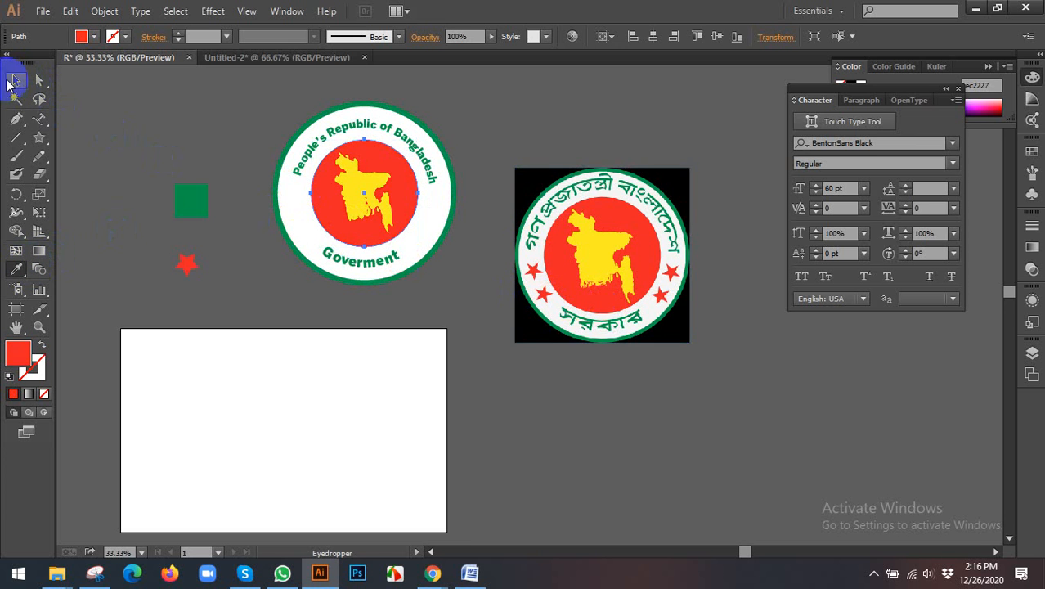
{"action": "left_click", "coordinate": [16, 80]}
Step: Place the red star in the seal's white ring left of the circle and duplicate it just below, following the ring's curve
{"action": "left_click", "coordinate": [138, 253]}
{"action": "left_click_drag", "start_coordinate": [137, 253], "coordinate": [294, 195]}
{"action": "left_click", "coordinate": [300, 209], "text": "shift"}
{"action": "scroll", "coordinate": [297, 210], "scroll_direction": "up", "scroll_amount": 3}
{"action": "scroll", "coordinate": [294, 195], "scroll_direction": "down", "scroll_amount": 2}
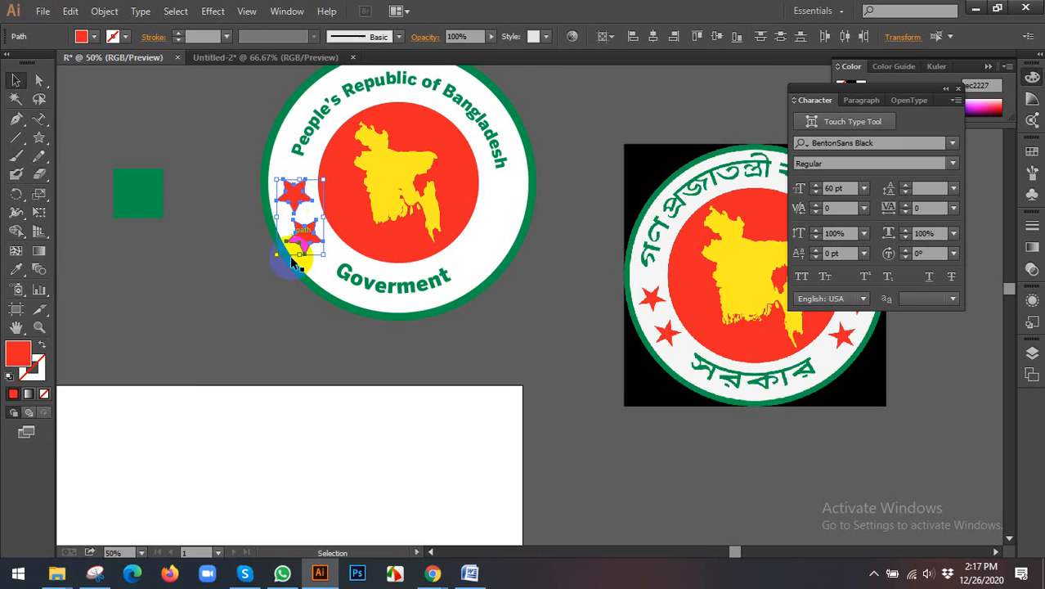
{"action": "left_click", "coordinate": [284, 341]}
{"action": "scroll", "coordinate": [274, 327], "scroll_direction": "down", "scroll_amount": 1}
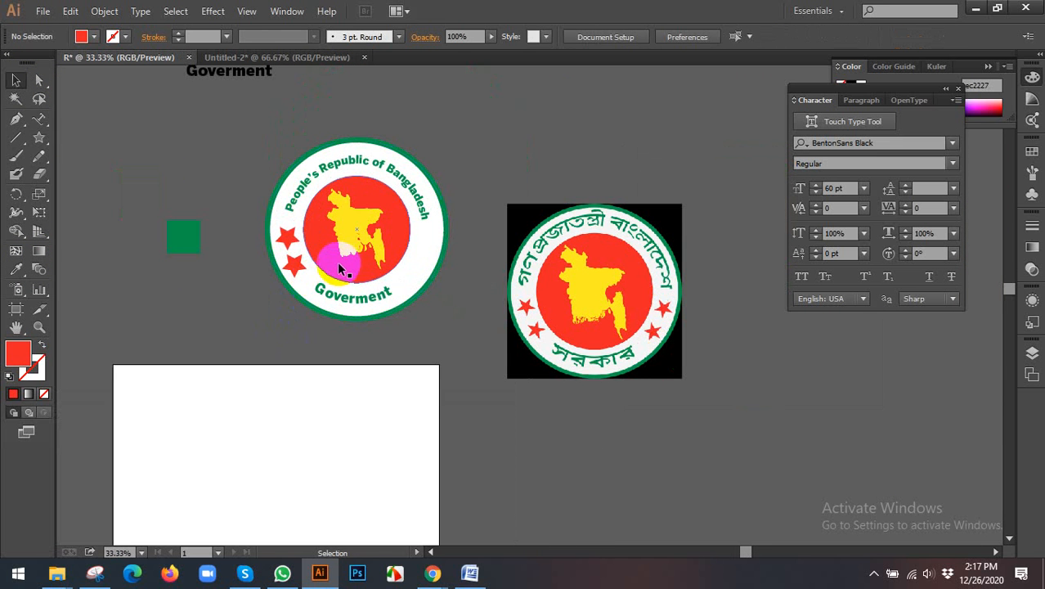
Step: Reflect a copy of the two stars across the vertical axis, comparing the horizontal and vertical options in the preview
{"action": "left_click", "coordinate": [292, 266]}
{"action": "left_click", "coordinate": [287, 238], "text": "shift"}
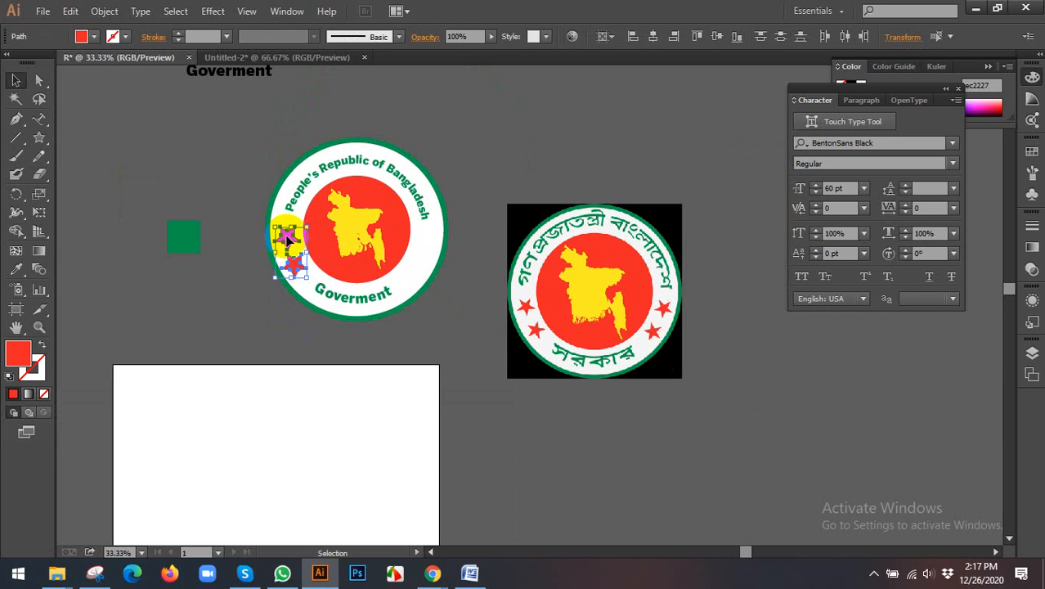
{"action": "right_click", "coordinate": [287, 239]}
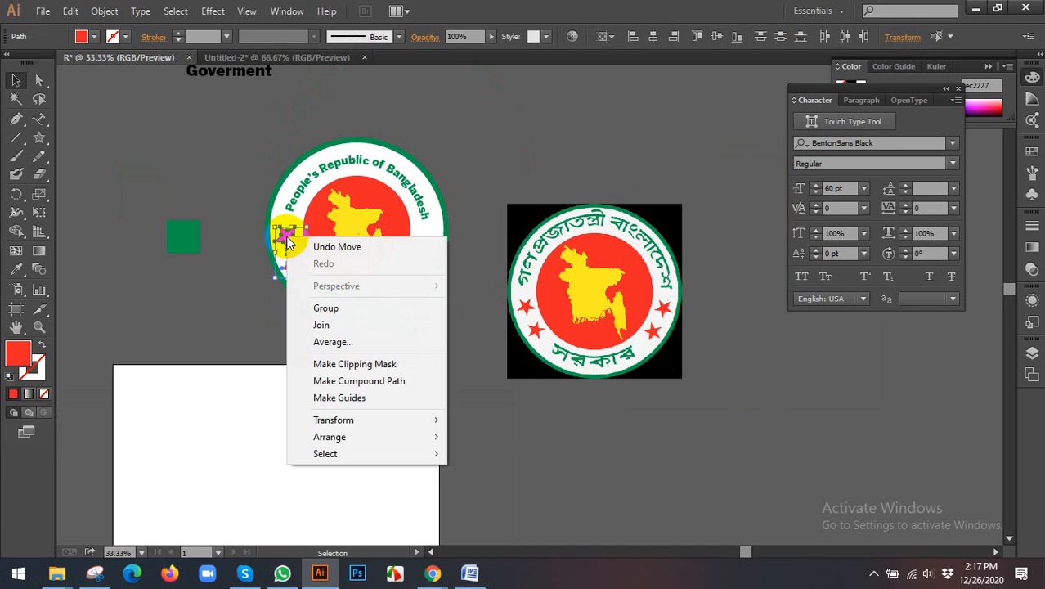
{"action": "mouse_move", "coordinate": [337, 421]}
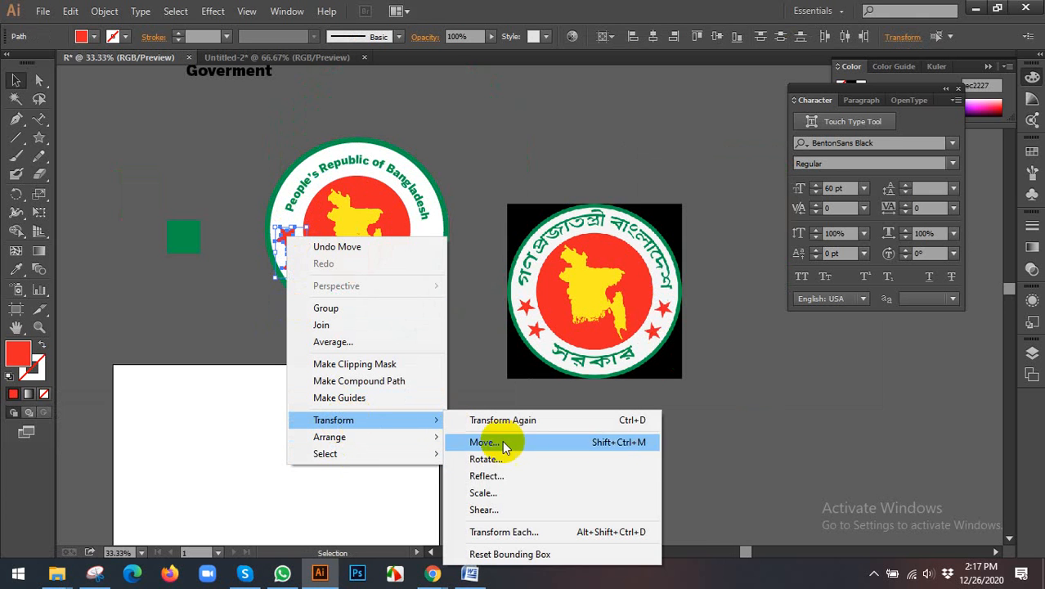
{"action": "left_click", "coordinate": [504, 477]}
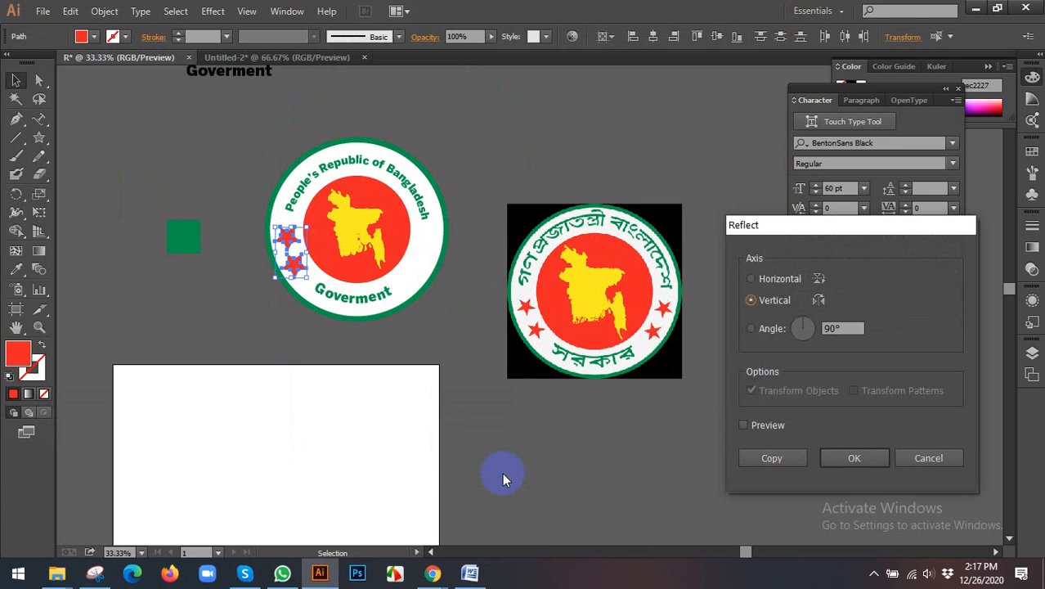
{"action": "left_click", "coordinate": [745, 426]}
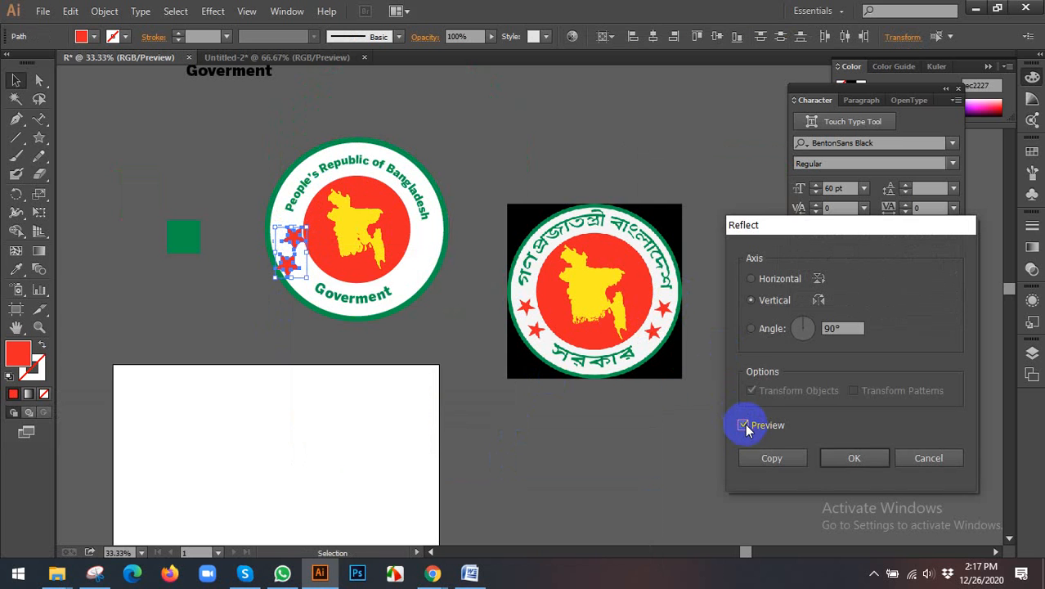
{"action": "left_click", "coordinate": [765, 281]}
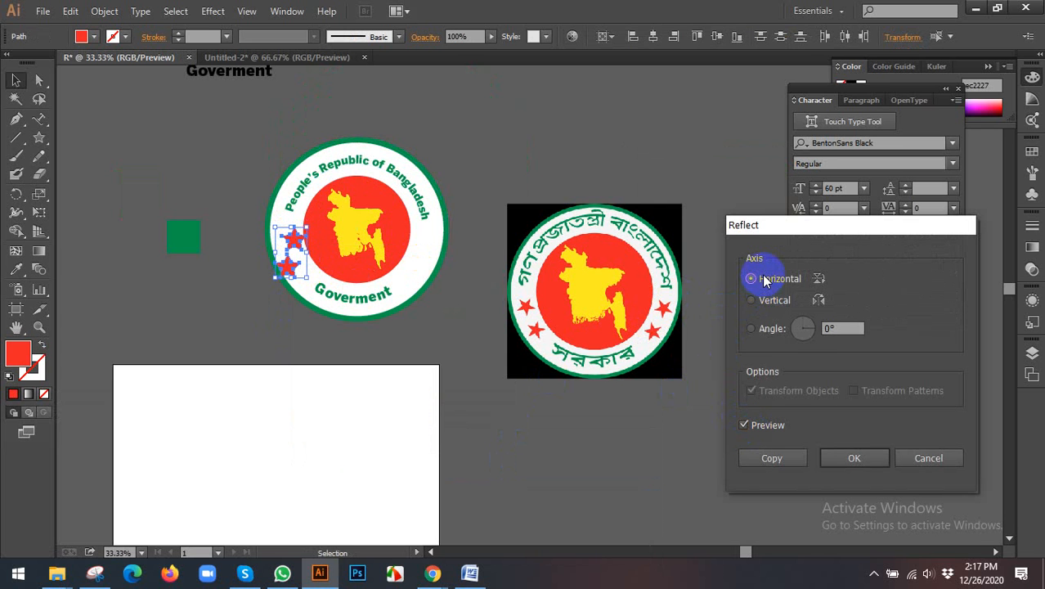
{"action": "left_click", "coordinate": [761, 301]}
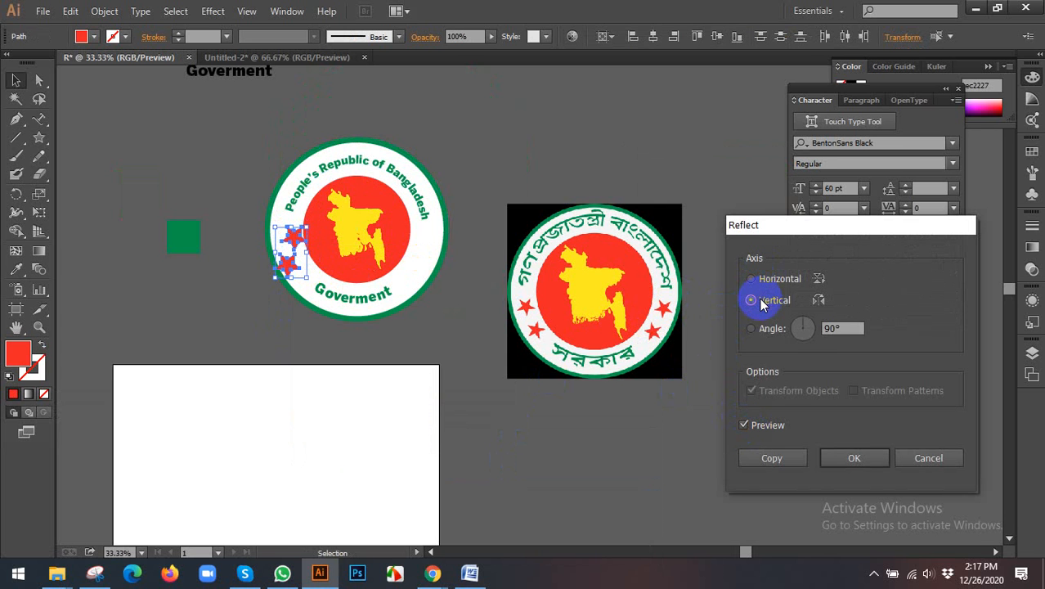
{"action": "left_click", "coordinate": [761, 282]}
{"action": "left_click", "coordinate": [761, 301]}
{"action": "left_click", "coordinate": [790, 456]}
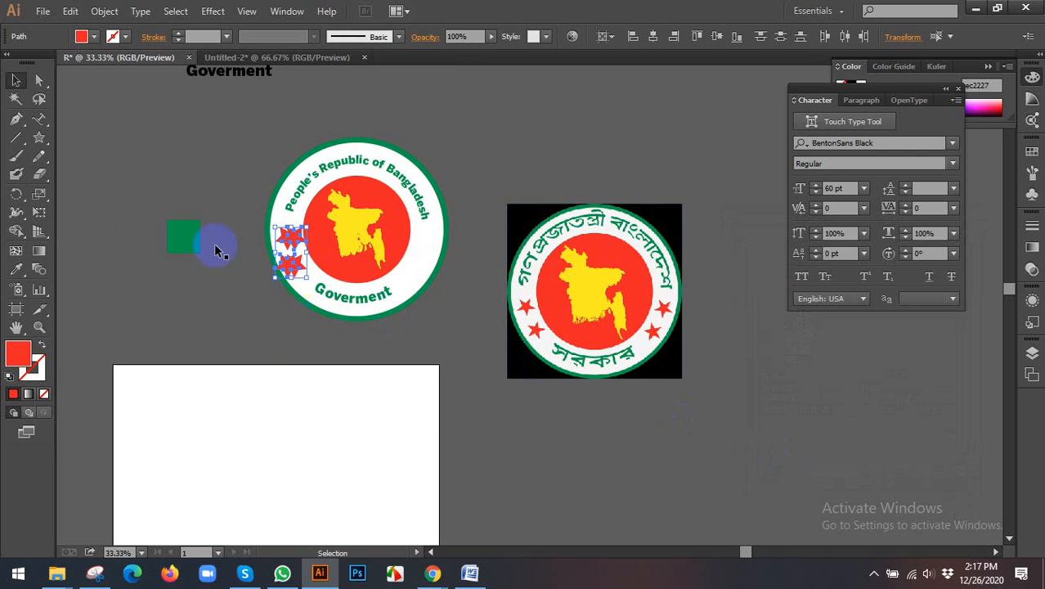
Step: Shift the mirrored pair of stars horizontally to the right side of the white ring, opposite the original pair, and deselect it
{"action": "key", "text": "Right"}
{"action": "key", "text": "Right"}
{"action": "key", "text": "Right"}
{"action": "key", "text": "Right"}
{"action": "key", "text": "Right"}
{"action": "key", "text": "Right"}
{"action": "key", "text": "Right"}
{"action": "key", "text": "Right"}
{"action": "key", "text": "Right"}
{"action": "key", "text": "Right"}
{"action": "key", "text": "Right"}
{"action": "key", "text": "Right"}
{"action": "key", "text": "Right"}
{"action": "key", "text": "Right"}
{"action": "key", "text": "Right"}
{"action": "key", "text": "Right"}
{"action": "key", "text": "Right"}
{"action": "key", "text": "Right"}
{"action": "key", "text": "Right"}
{"action": "key", "text": "Right"}
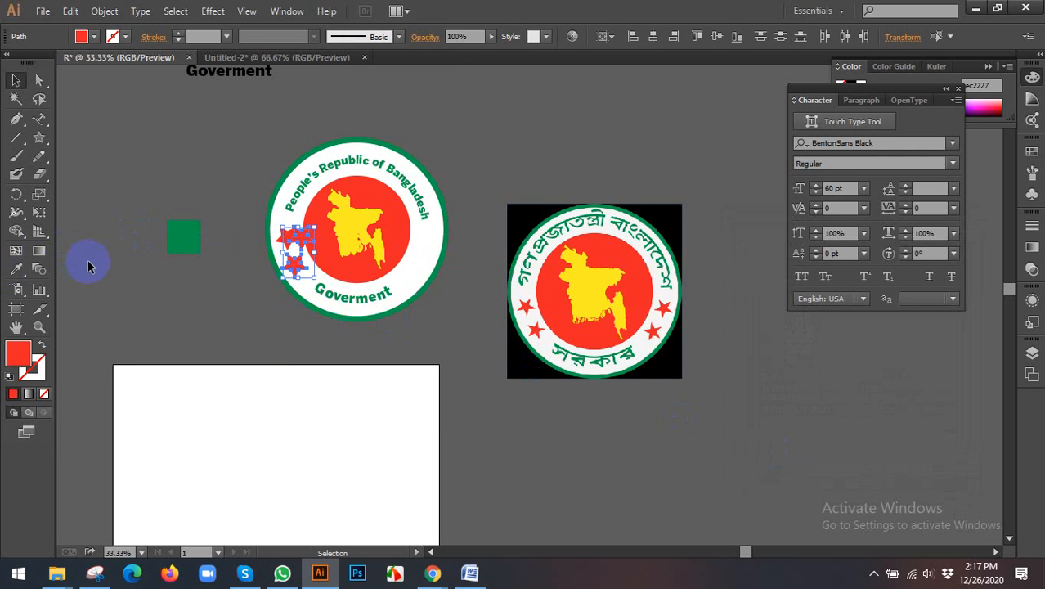
{"action": "key", "text": "Right"}
{"action": "key", "text": "Right"}
{"action": "key", "text": "Right"}
{"action": "key", "text": "Right"}
{"action": "key", "text": "Right"}
{"action": "key", "text": "Right"}
{"action": "key", "text": "Right"}
{"action": "key", "text": "Right"}
{"action": "key", "text": "Right"}
{"action": "key", "text": "Right"}
{"action": "key", "text": "Right"}
{"action": "key", "text": "Right"}
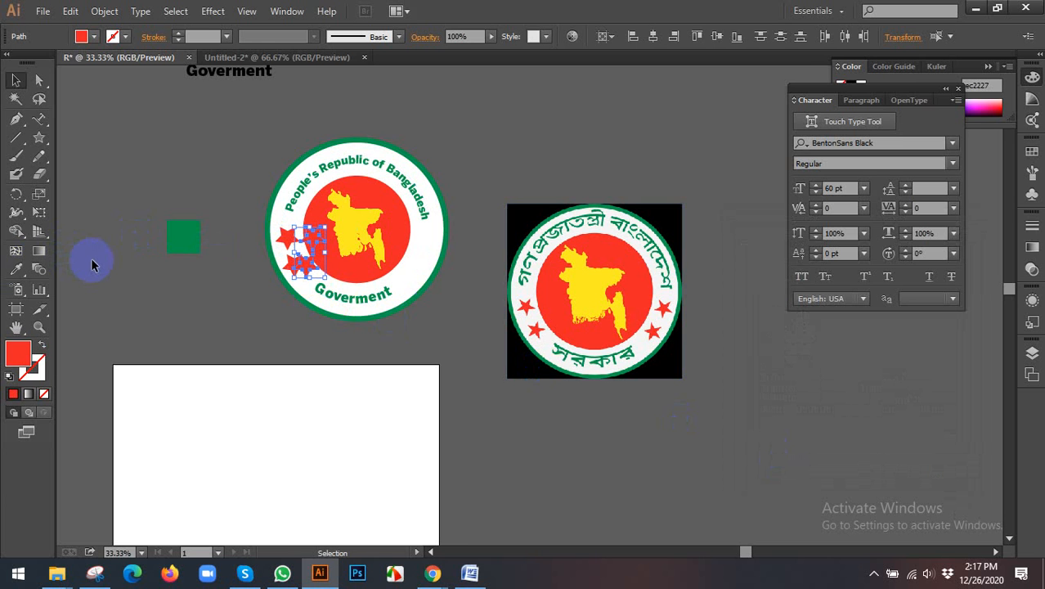
{"action": "key", "text": "Right"}
{"action": "key", "text": "Right"}
{"action": "key", "text": "Right"}
{"action": "key", "text": "Right"}
{"action": "key", "text": "Right"}
{"action": "key", "text": "Right"}
{"action": "key", "text": "Right"}
{"action": "key", "text": "Right"}
{"action": "key", "text": "Right"}
{"action": "key", "text": "Right"}
{"action": "key", "text": "Right"}
{"action": "key", "text": "Right"}
{"action": "key", "text": "Right"}
{"action": "key", "text": "Right"}
{"action": "key", "text": "Right"}
{"action": "key", "text": "Right"}
{"action": "key", "text": "Right"}
{"action": "key", "text": "Right"}
{"action": "key", "text": "Right"}
{"action": "key", "text": "Right"}
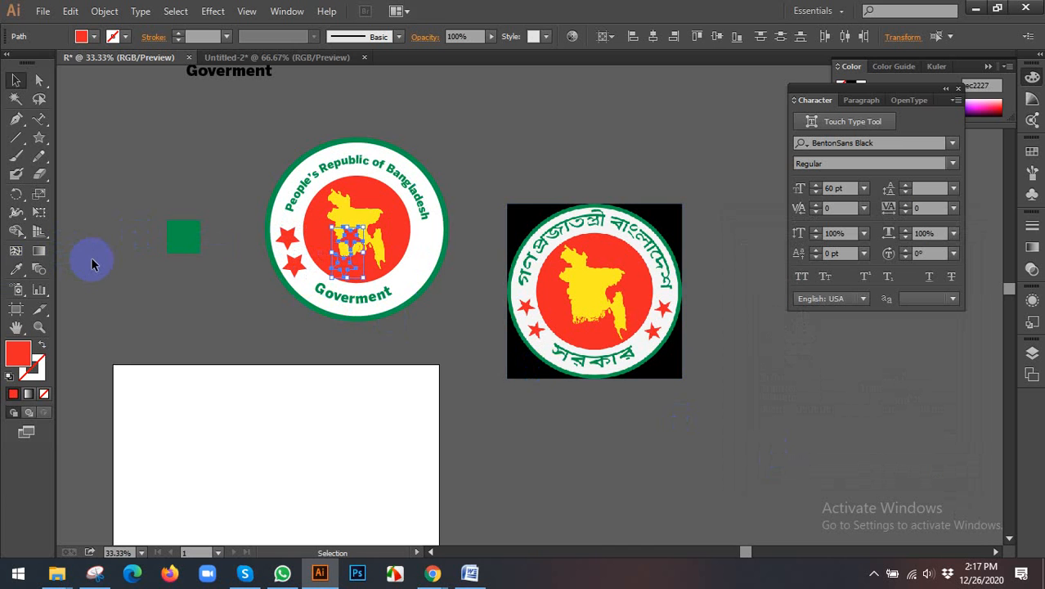
{"action": "key", "text": "Right"}
{"action": "key", "text": "Right"}
{"action": "key", "text": "Right"}
{"action": "key", "text": "Right"}
{"action": "key", "text": "Right"}
{"action": "key", "text": "Right"}
{"action": "key", "text": "Right"}
{"action": "key", "text": "Right"}
{"action": "key", "text": "Right"}
{"action": "key", "text": "Right"}
{"action": "key", "text": "Right"}
{"action": "key", "text": "Right"}
{"action": "key", "text": "Right"}
{"action": "key", "text": "Right"}
{"action": "key", "text": "Right"}
{"action": "key", "text": "Right"}
{"action": "key", "text": "Right"}
{"action": "key", "text": "Right"}
{"action": "key", "text": "Right"}
{"action": "key", "text": "Right"}
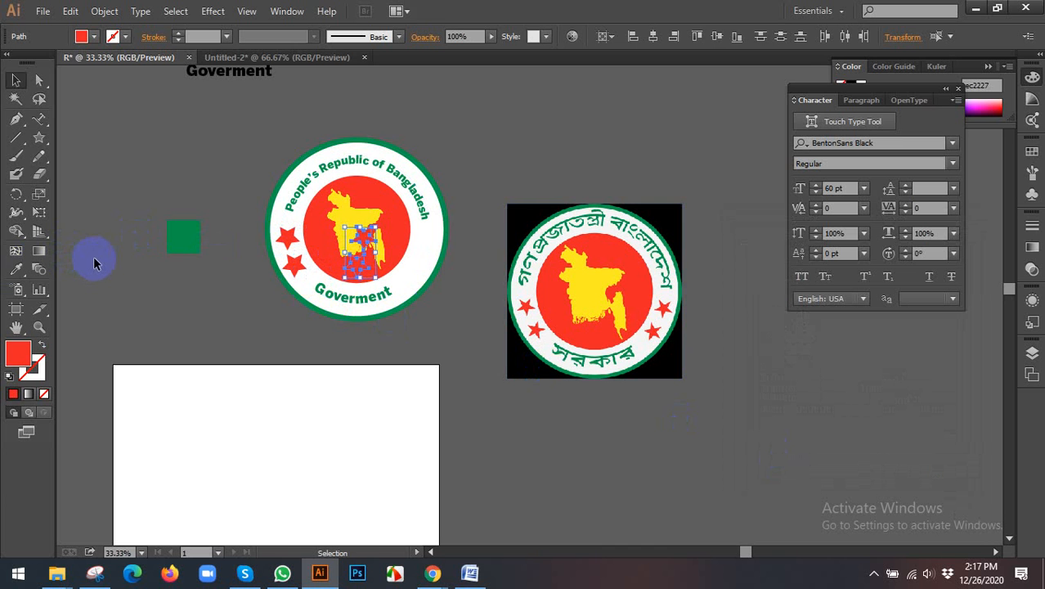
{"action": "key", "text": "Right"}
{"action": "key", "text": "Right"}
{"action": "key", "text": "Right"}
{"action": "key", "text": "Right"}
{"action": "key", "text": "Right"}
{"action": "key", "text": "Right"}
{"action": "key", "text": "Right"}
{"action": "key", "text": "Right"}
{"action": "key", "text": "Right"}
{"action": "key", "text": "Right"}
{"action": "key", "text": "Right"}
{"action": "key", "text": "Right"}
{"action": "key", "text": "Right"}
{"action": "key", "text": "Right"}
{"action": "key", "text": "Right"}
{"action": "key", "text": "Right"}
{"action": "key", "text": "Right"}
{"action": "key", "text": "Right"}
{"action": "key", "text": "Right"}
{"action": "key", "text": "Right"}
{"action": "key", "text": "Right"}
{"action": "key", "text": "Right"}
{"action": "key", "text": "Right"}
{"action": "key", "text": "Right"}
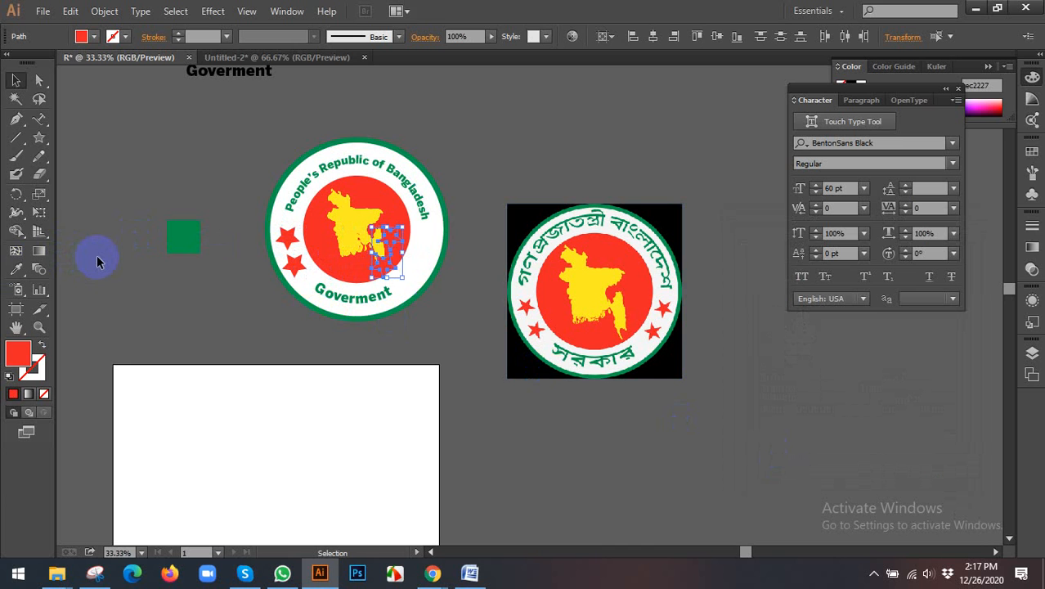
{"action": "key", "text": "Right"}
{"action": "key", "text": "Right"}
{"action": "key", "text": "Right"}
{"action": "key", "text": "Right"}
{"action": "key", "text": "Right"}
{"action": "key", "text": "Right"}
{"action": "key", "text": "Right"}
{"action": "key", "text": "Right"}
{"action": "key", "text": "Right"}
{"action": "key", "text": "Right"}
{"action": "key", "text": "Right"}
{"action": "key", "text": "Right"}
{"action": "key", "text": "Right"}
{"action": "key", "text": "Right"}
{"action": "key", "text": "Right"}
{"action": "key", "text": "Right"}
{"action": "key", "text": "Right"}
{"action": "key", "text": "Right"}
{"action": "key", "text": "Right"}
{"action": "key", "text": "Right"}
{"action": "key", "text": "Right"}
{"action": "key", "text": "Right"}
{"action": "key", "text": "Right"}
{"action": "key", "text": "Right"}
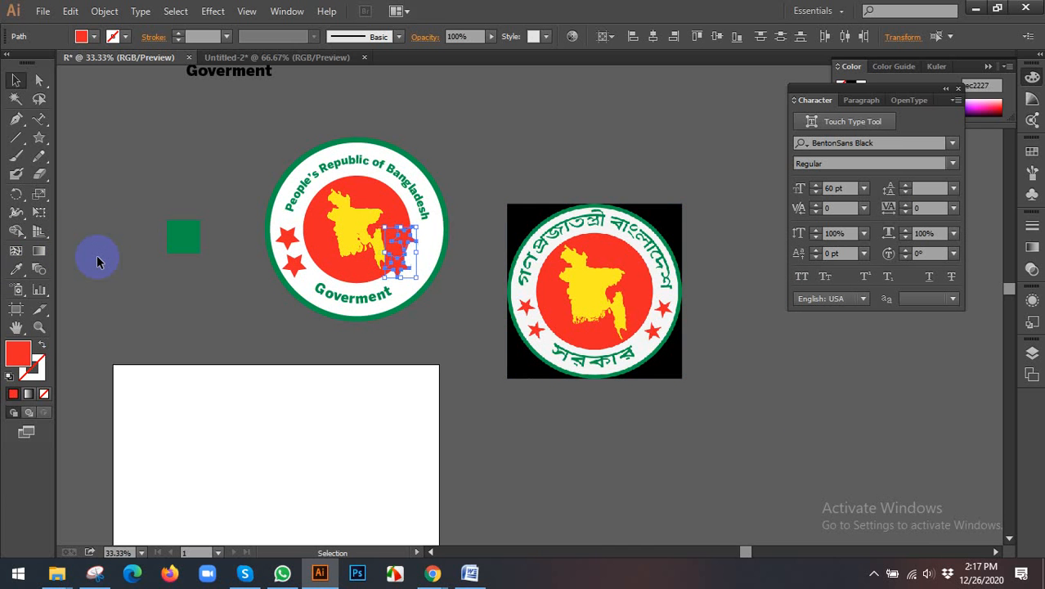
{"action": "key", "text": "Right"}
{"action": "key", "text": "Right"}
{"action": "key", "text": "Right"}
{"action": "key", "text": "Right"}
{"action": "key", "text": "Right"}
{"action": "key", "text": "Right"}
{"action": "key", "text": "Right"}
{"action": "key", "text": "Right"}
{"action": "key", "text": "Right"}
{"action": "key", "text": "Right"}
{"action": "key", "text": "Right"}
{"action": "key", "text": "Right"}
{"action": "key", "text": "Right"}
{"action": "key", "text": "Right"}
{"action": "key", "text": "Right"}
{"action": "key", "text": "Right"}
{"action": "key", "text": "Right"}
{"action": "key", "text": "Right"}
{"action": "key", "text": "Right"}
{"action": "key", "text": "Right"}
{"action": "key", "text": "Right"}
{"action": "key", "text": "Right"}
{"action": "key", "text": "Right"}
{"action": "key", "text": "Right"}
{"action": "key", "text": "Right"}
{"action": "key", "text": "Right"}
{"action": "key", "text": "Right"}
{"action": "key", "text": "Right"}
{"action": "key", "text": "Right"}
{"action": "key", "text": "Right"}
{"action": "key", "text": "Right"}
{"action": "key", "text": "Right"}
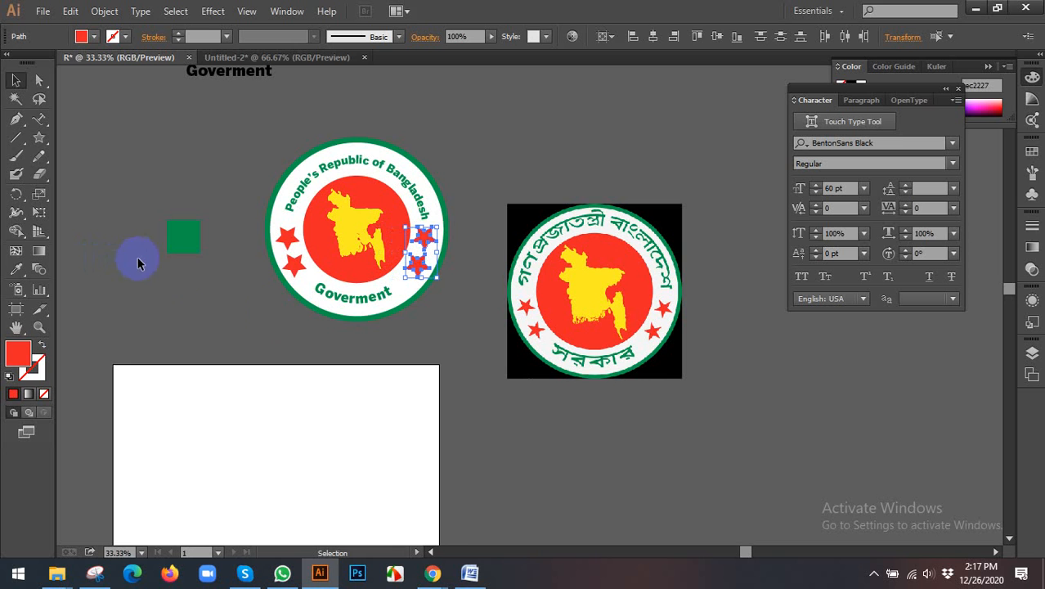
{"action": "left_click", "coordinate": [456, 339]}
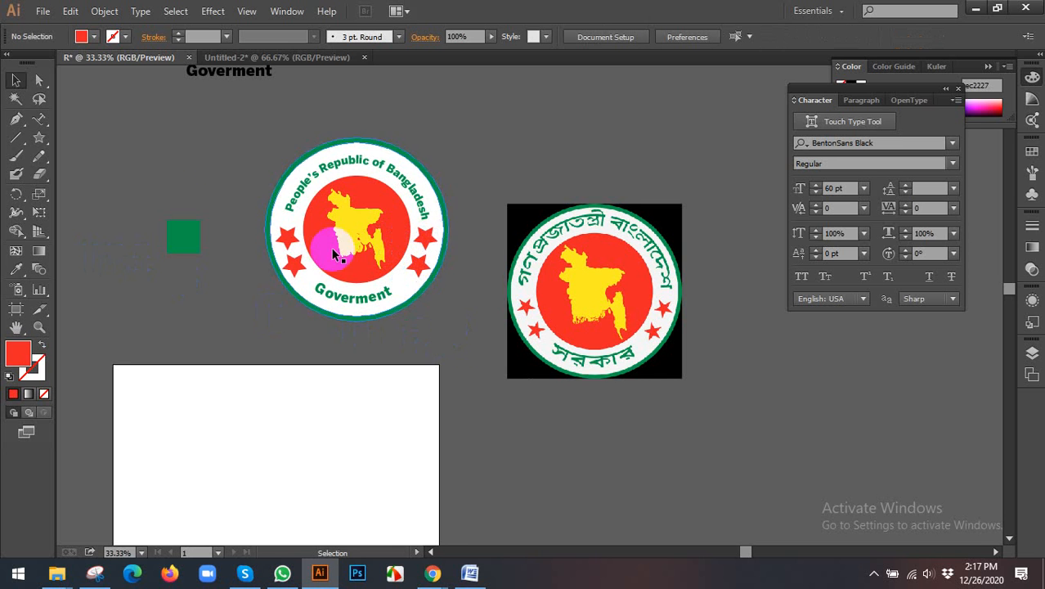
Step: Select all parts of the finished seal and group them into one object
{"action": "key", "text": "alt"}
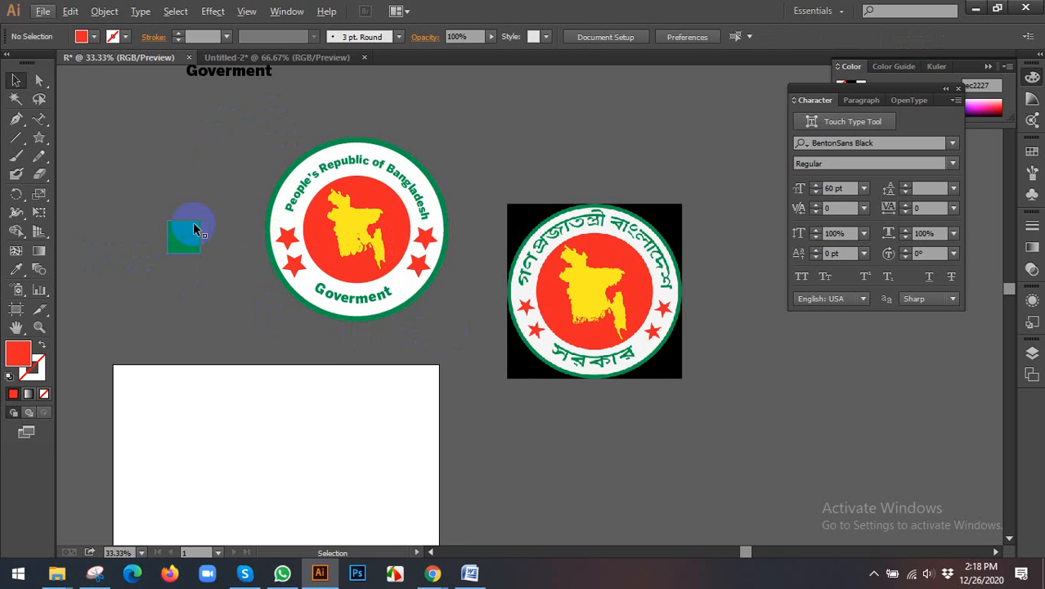
{"action": "scroll", "coordinate": [250, 216], "scroll_direction": "up", "scroll_amount": 2}
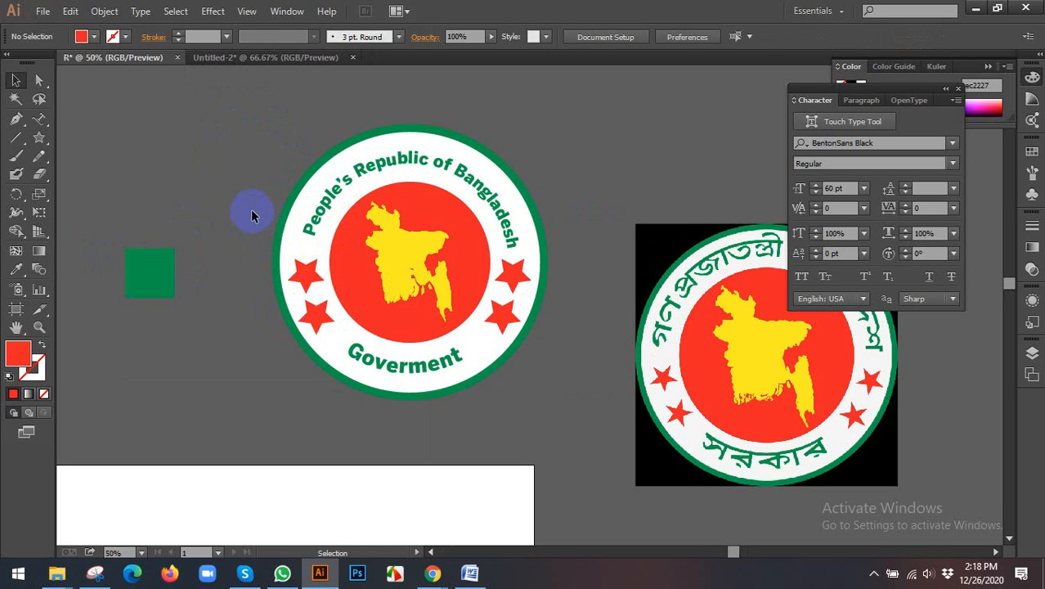
{"action": "left_click_drag", "start_coordinate": [268, 112], "coordinate": [595, 394]}
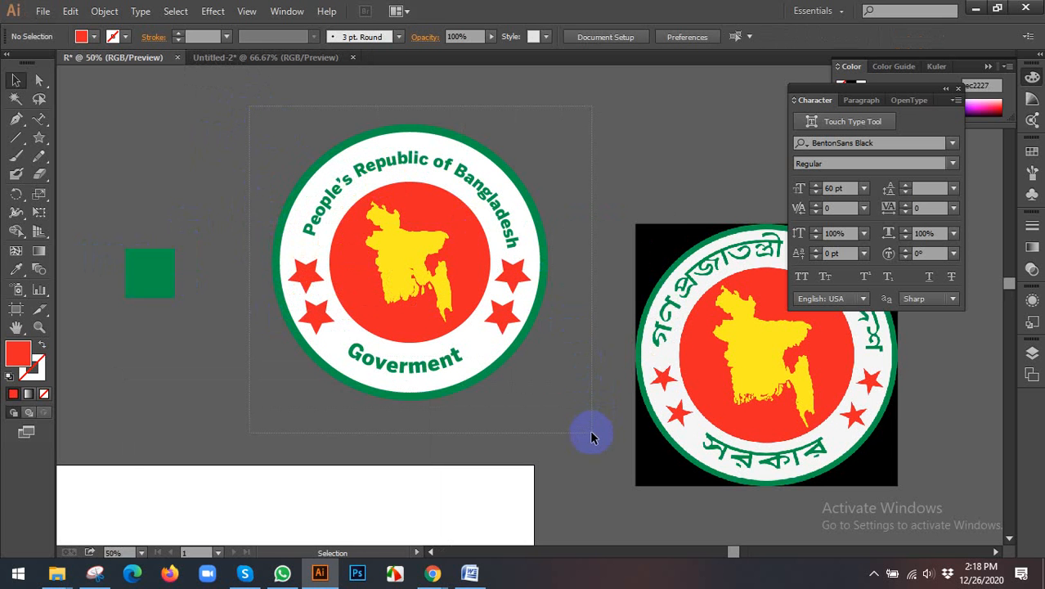
{"action": "left_click_drag", "start_coordinate": [593, 437], "coordinate": [588, 435]}
{"action": "key", "text": "ctrl+g"}
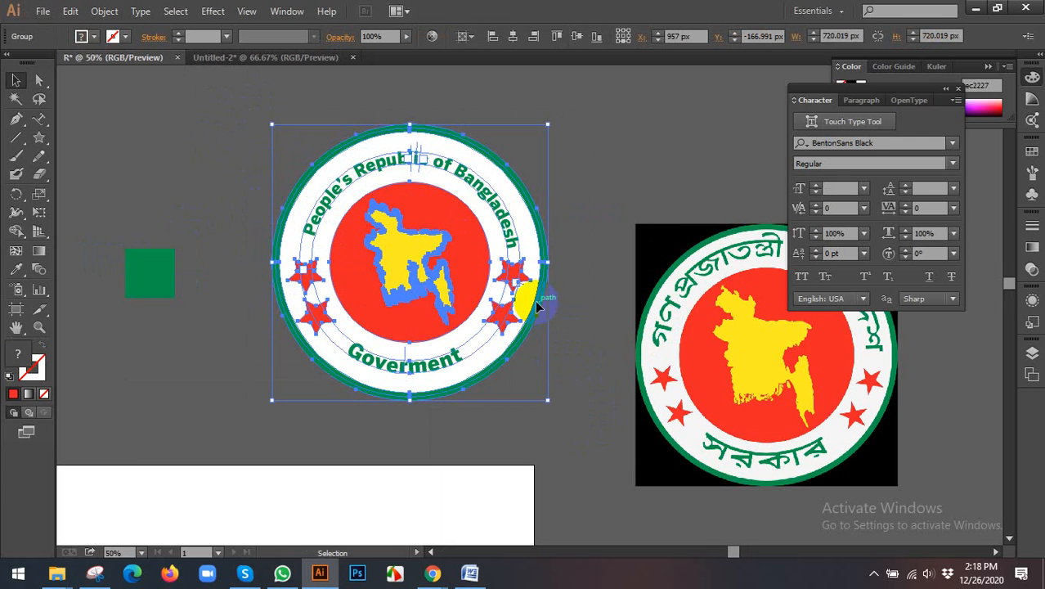
Step: Move the grouped seal into the artboard's upper-left corner and scale it down proportionally to about 273 px wide
{"action": "scroll", "coordinate": [523, 270], "scroll_direction": "down", "scroll_amount": 3}
{"action": "left_click_drag", "start_coordinate": [494, 258], "coordinate": [332, 281]}
{"action": "scroll", "coordinate": [439, 404], "scroll_direction": "up", "scroll_amount": 3}
{"action": "left_click_drag", "start_coordinate": [386, 321], "coordinate": [365, 299]}
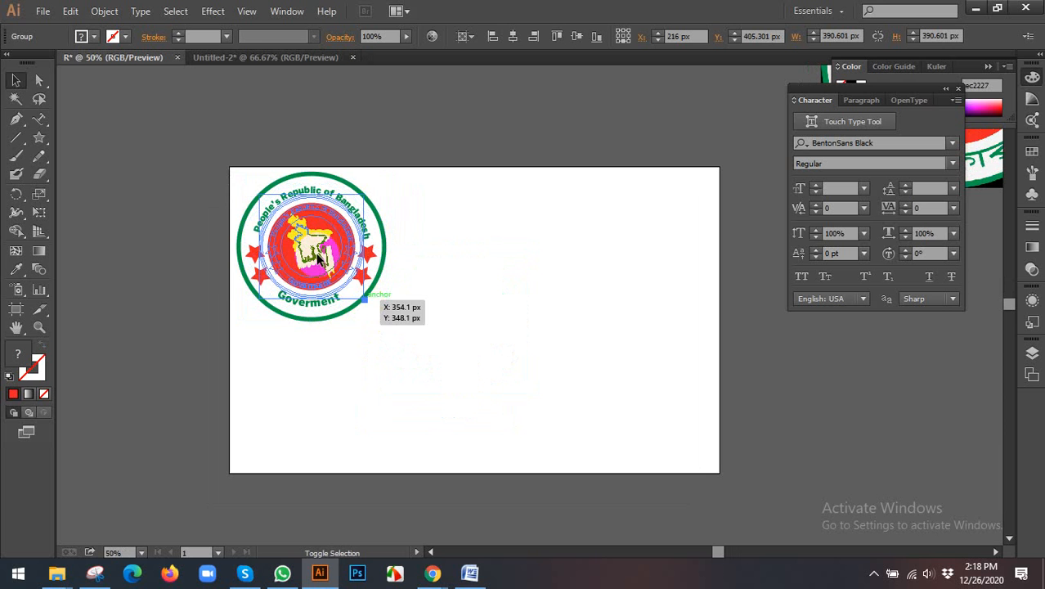
Step: Duplicate the small seal horizontally at equal intervals of about 288 px, making a row of four across the artboard's upper part
{"action": "left_click_drag", "start_coordinate": [318, 253], "coordinate": [445, 252]}
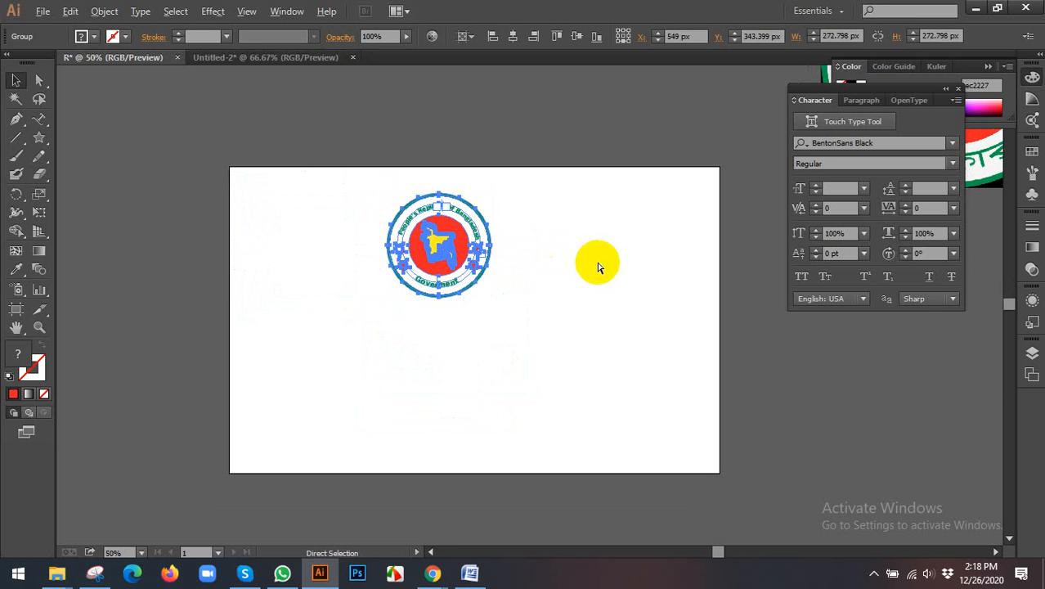
{"action": "key", "text": "ctrl+z"}
{"action": "left_click", "coordinate": [463, 262]}
{"action": "left_click", "coordinate": [354, 252]}
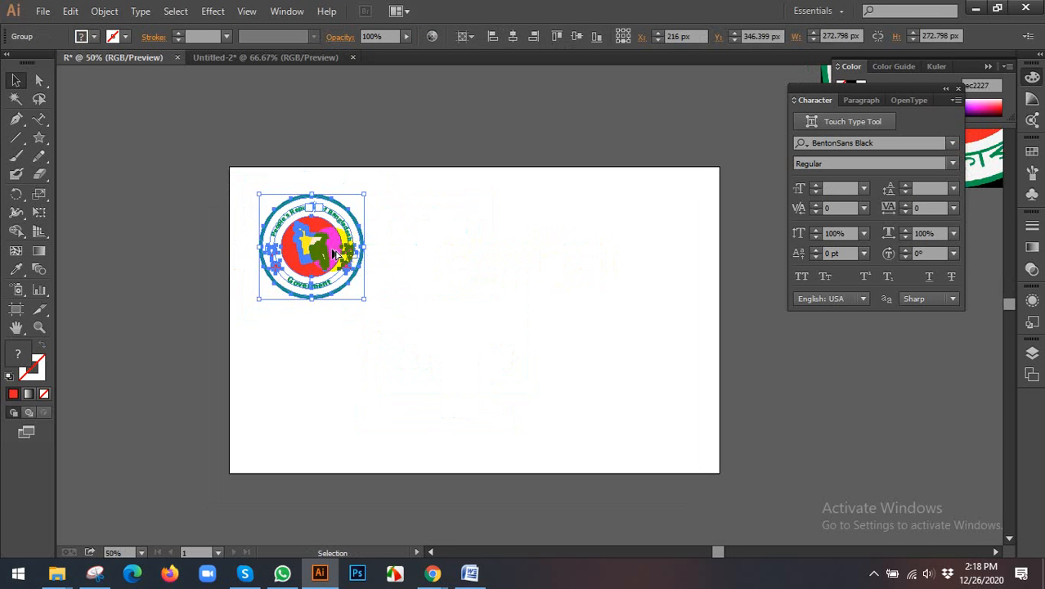
{"action": "left_click_drag", "start_coordinate": [334, 254], "coordinate": [444, 259]}
{"action": "key", "text": "ctrl+d"}
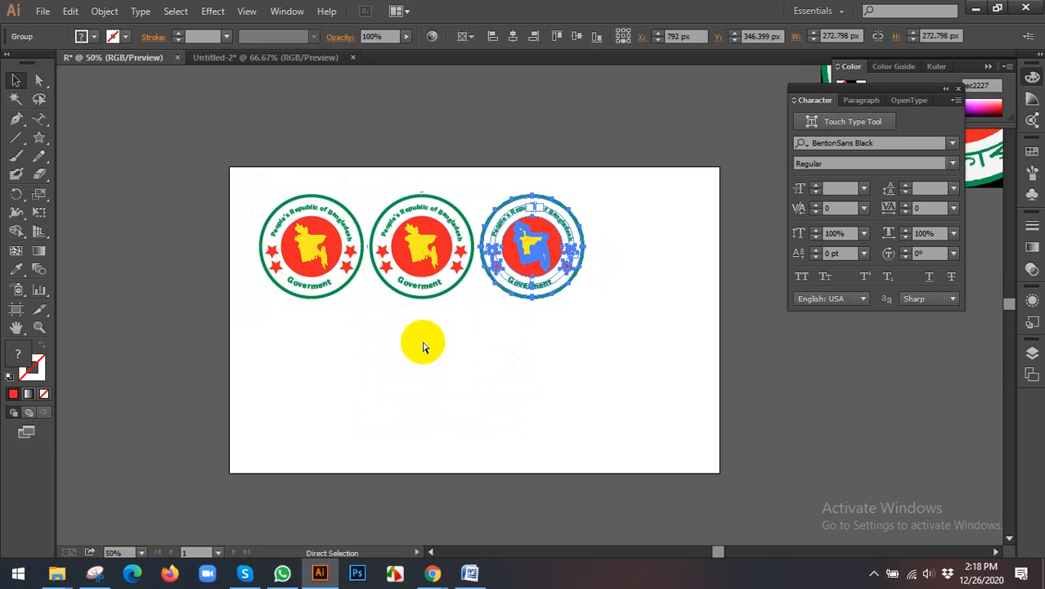
{"action": "key", "text": "ctrl+d"}
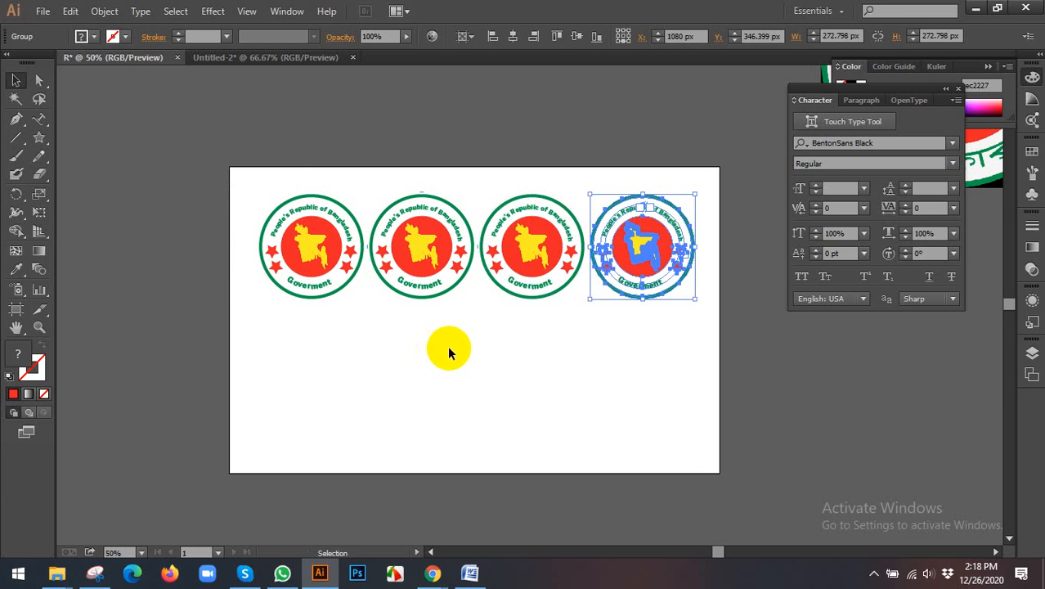
Step: Duplicate the row of four seals straight down to form a second row on the artboard, and deselect everything
{"action": "left_click_drag", "start_coordinate": [275, 323], "coordinate": [159, 245]}
{"action": "key", "text": "shift+Tab"}
{"action": "scroll", "coordinate": [814, 338], "scroll_direction": "up", "scroll_amount": 2}
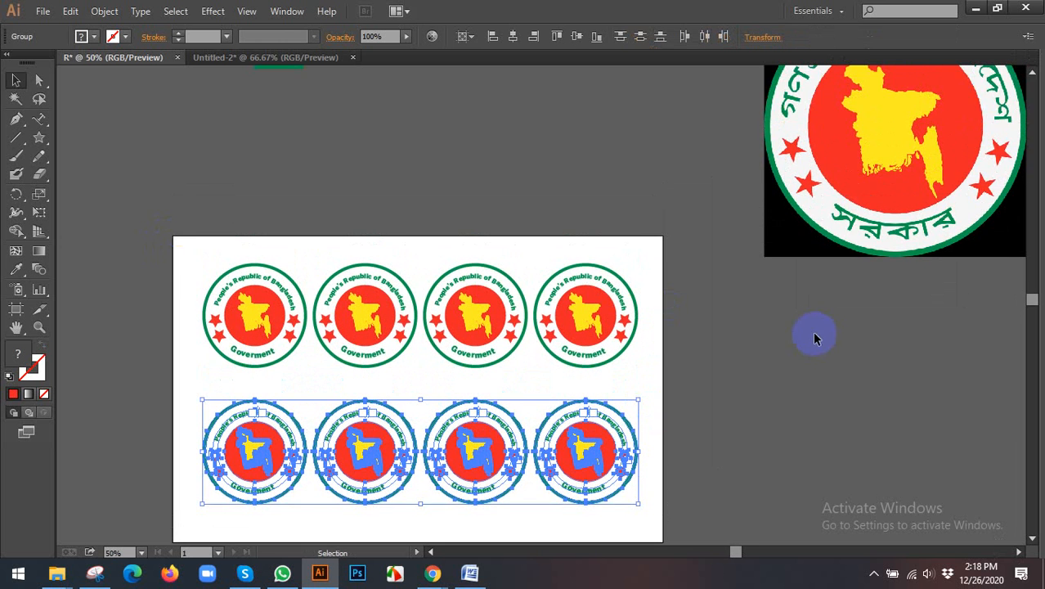
{"action": "scroll", "coordinate": [812, 332], "scroll_direction": "down", "scroll_amount": 1}
{"action": "left_click_drag", "start_coordinate": [791, 327], "coordinate": [703, 311]}
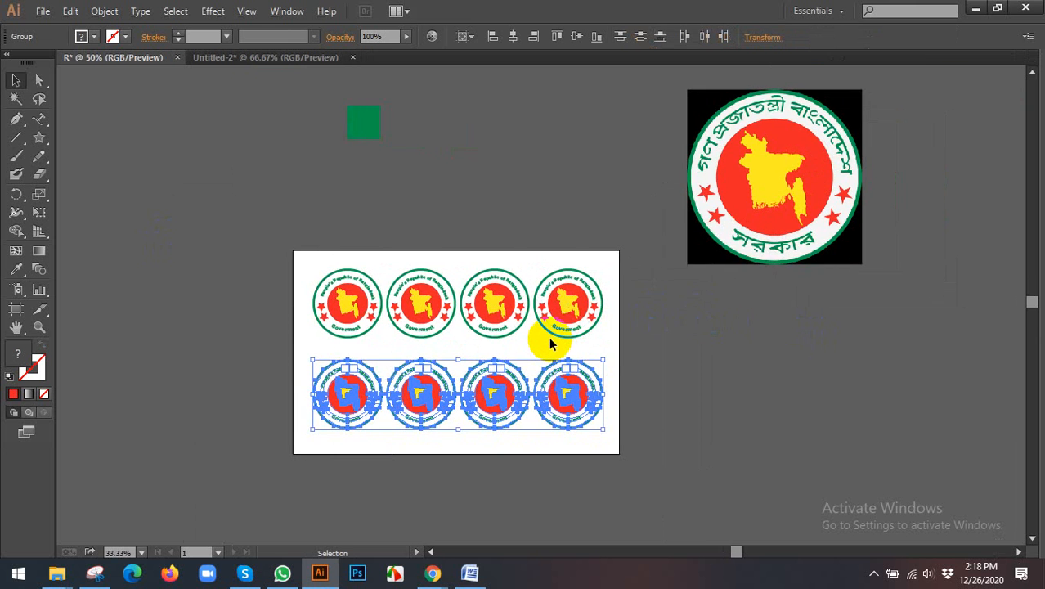
{"action": "scroll", "coordinate": [550, 342], "scroll_direction": "up", "scroll_amount": 1}
{"action": "scroll", "coordinate": [549, 343], "scroll_direction": "down", "scroll_amount": 1}
{"action": "scroll", "coordinate": [653, 328], "scroll_direction": "right", "scroll_amount": 3}
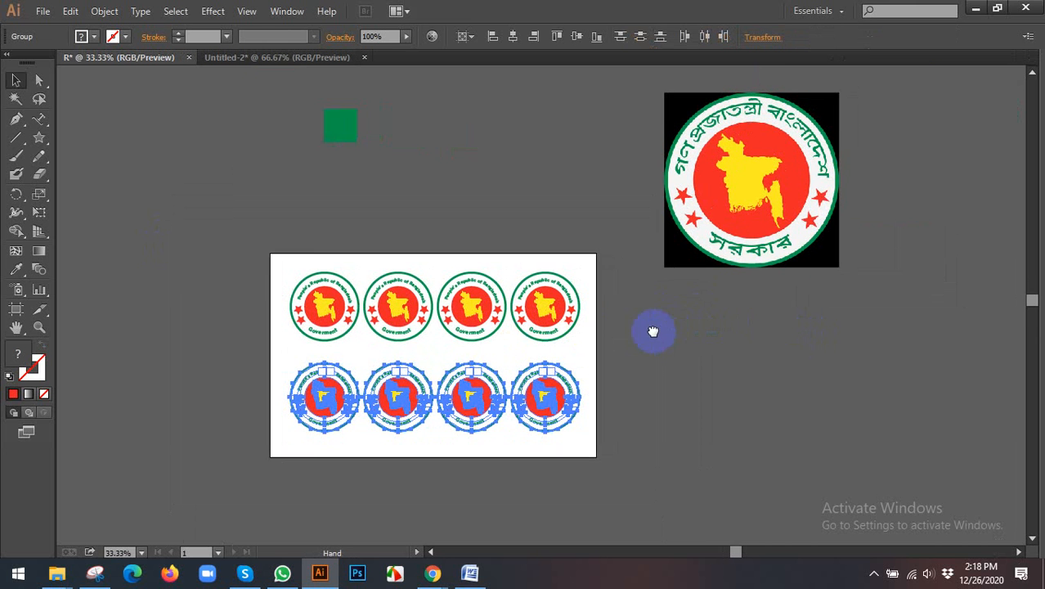
{"action": "left_click", "coordinate": [735, 335]}
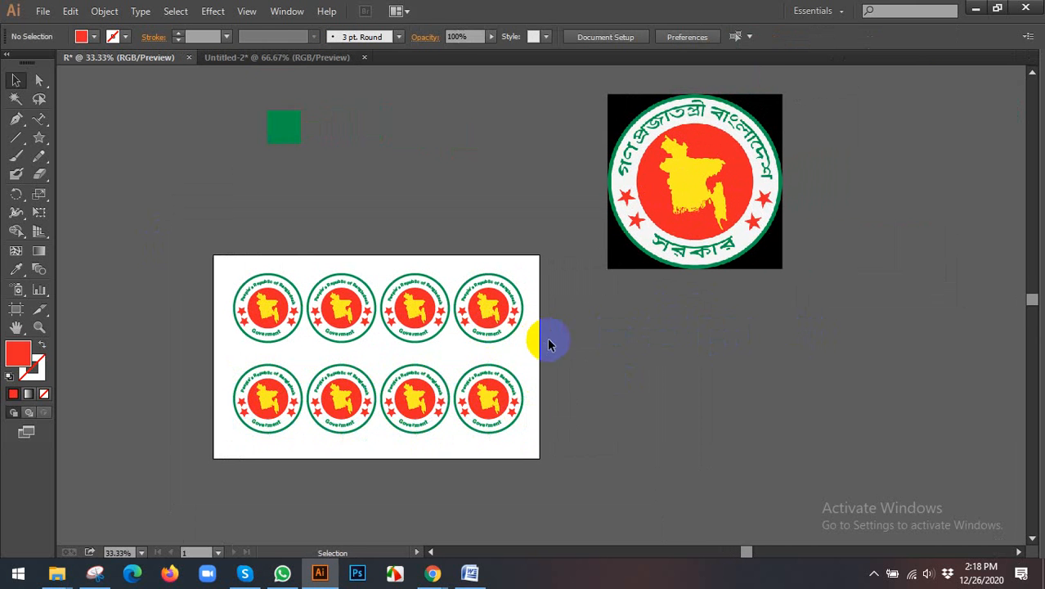
{"action": "scroll", "coordinate": [508, 364], "scroll_direction": "up", "scroll_amount": 1}
{"action": "scroll", "coordinate": [544, 341], "scroll_direction": "down", "scroll_amount": 1}
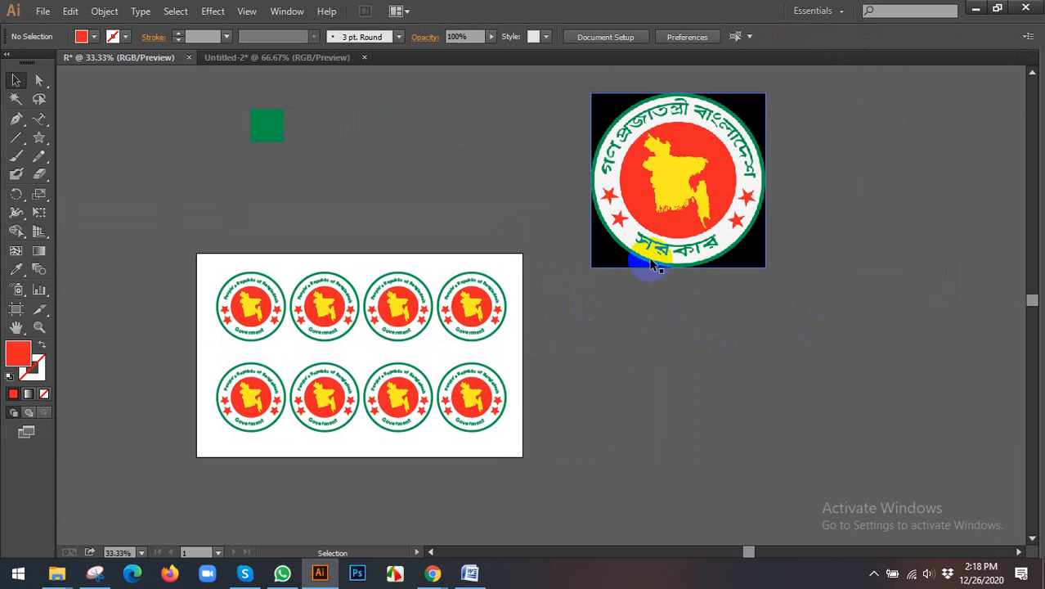
Step: Switch to Chrome, open Google Translate in place of the type tools search page, and dismiss the downloads bar
{"action": "mouse_move", "coordinate": [432, 573]}
{"action": "left_click", "coordinate": [504, 493]}
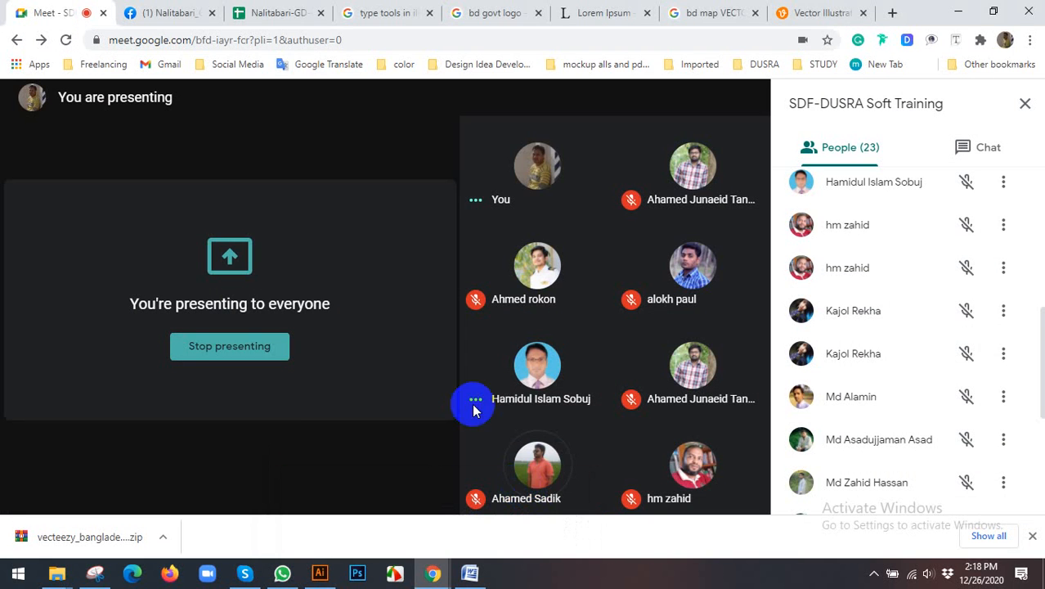
{"action": "left_click", "coordinate": [366, 18]}
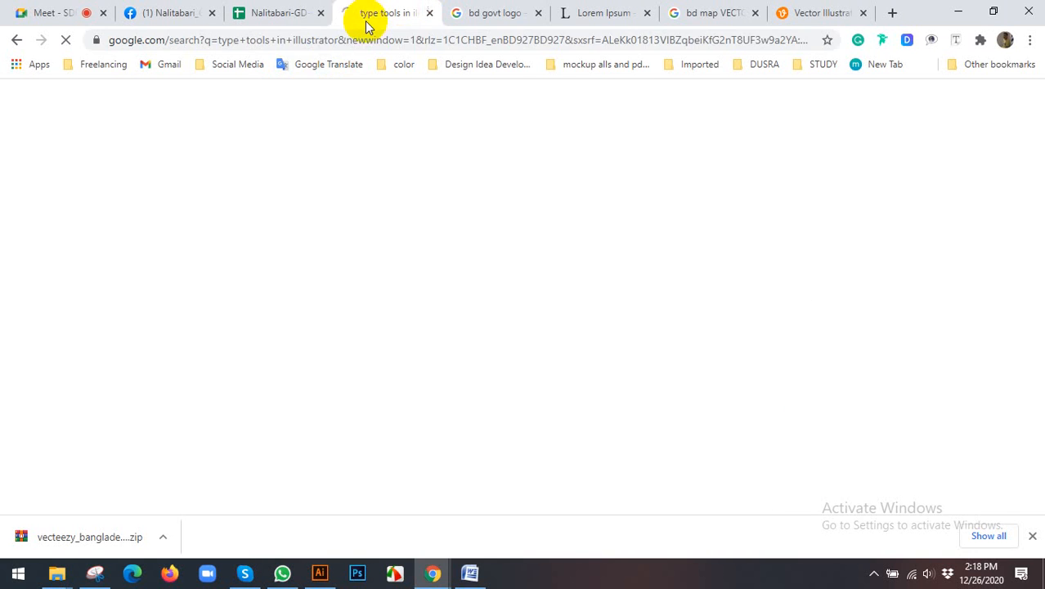
{"action": "left_click", "coordinate": [321, 64]}
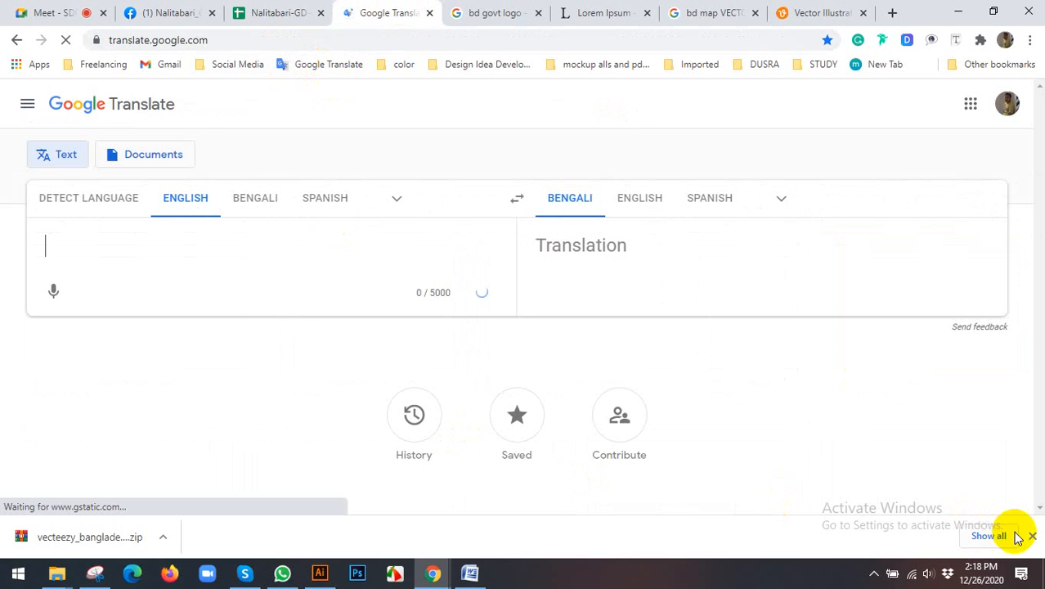
{"action": "left_click", "coordinate": [1032, 535]}
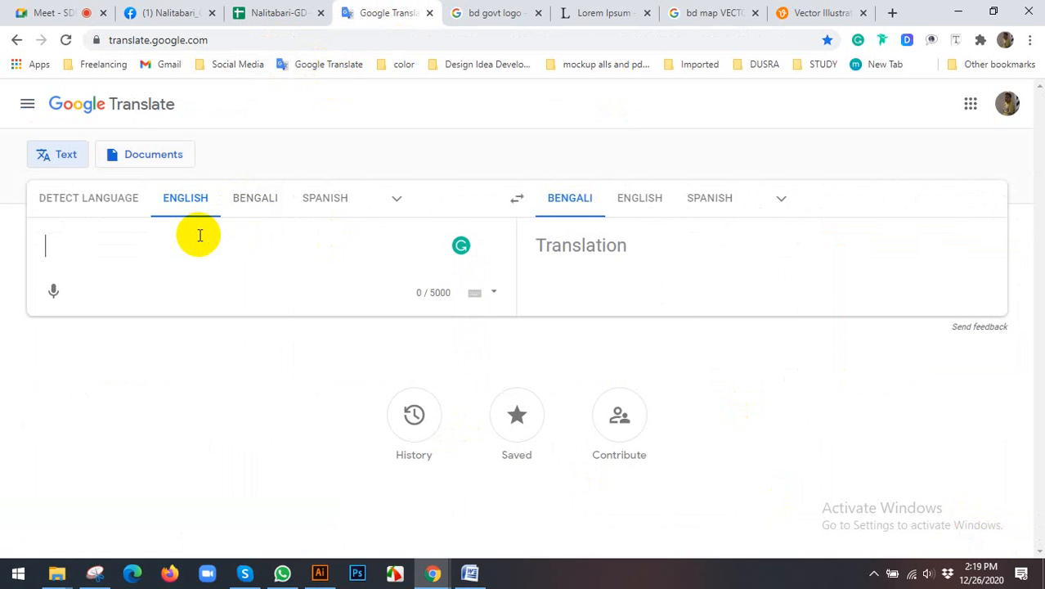
Step: Try to translate "people's republic of bangladesh" from English to Bengali, and clear the source text
{"action": "type", "text": "re"}
{"action": "key", "text": "BackSpace"}
{"action": "key", "text": "BackSpace"}
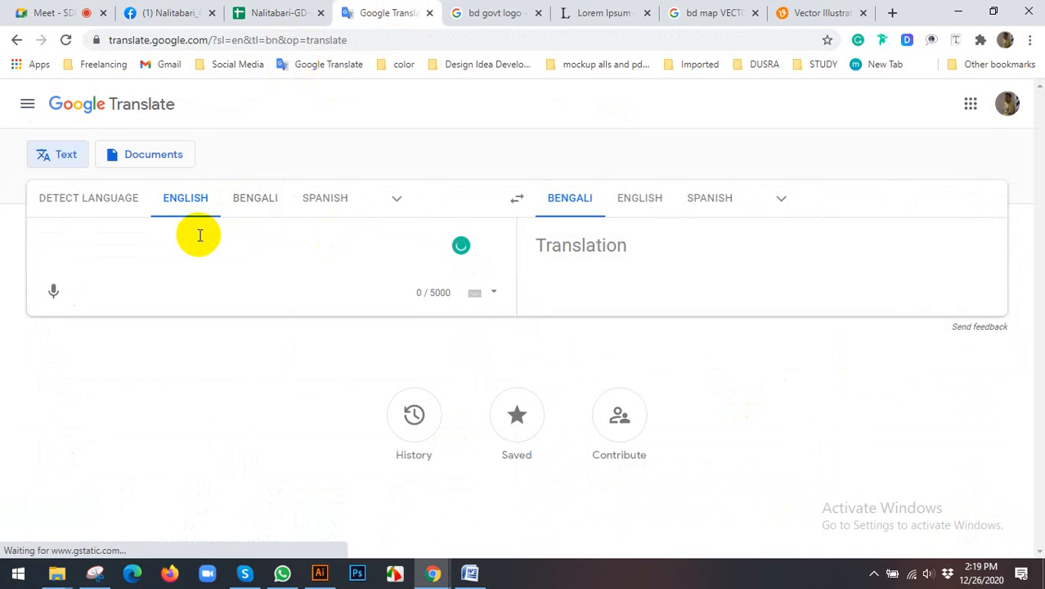
{"action": "type", "text": "people'"}
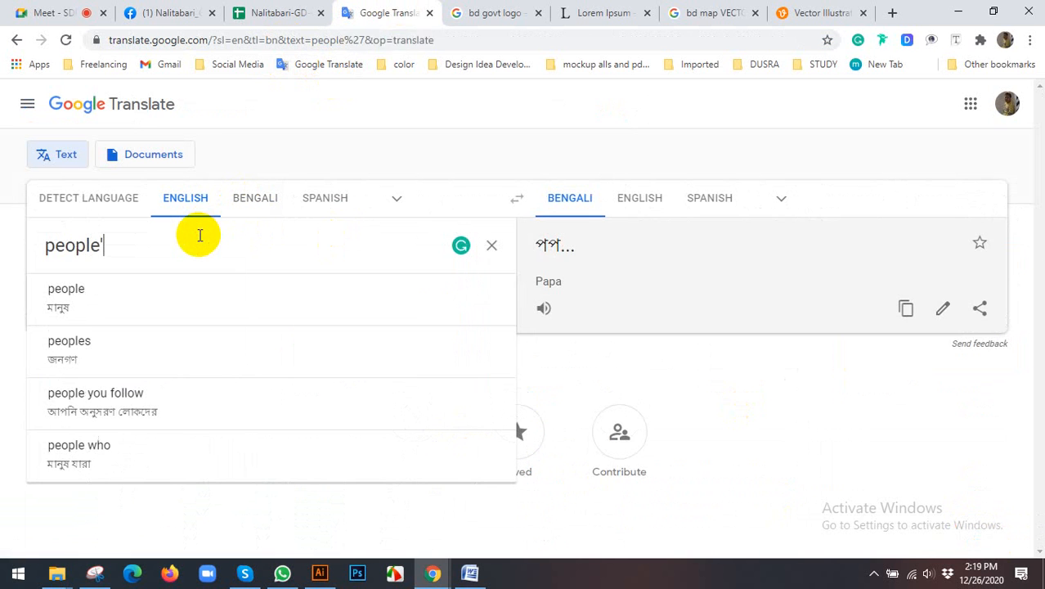
{"action": "type", "text": "s rebu"}
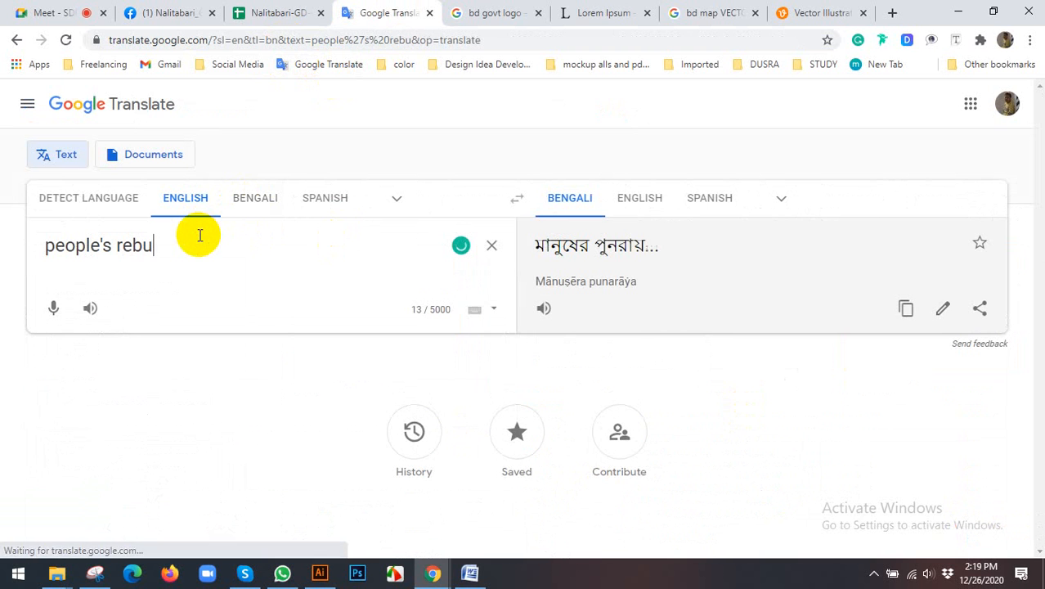
{"action": "key", "text": "BackSpace"}
{"action": "key", "text": "BackSpace"}
{"action": "type", "text": "pu"}
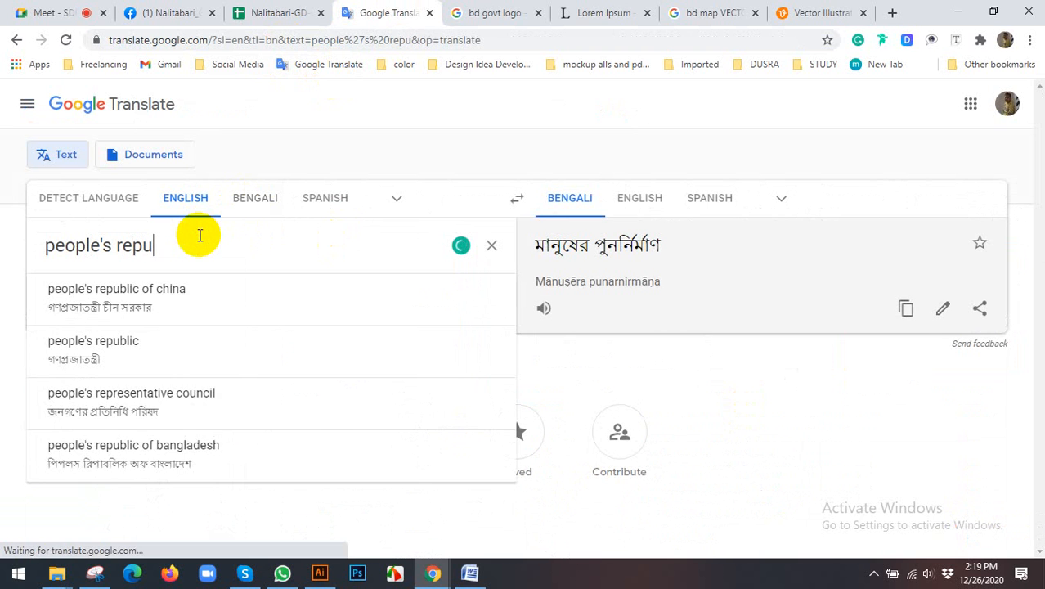
{"action": "type", "text": "blic of ban"}
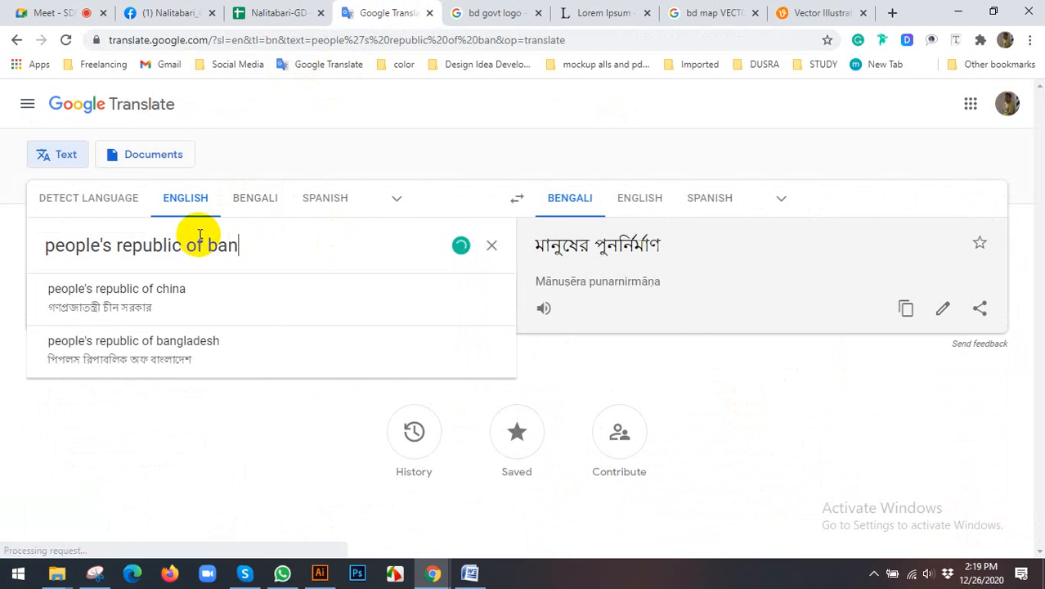
{"action": "type", "text": "g"}
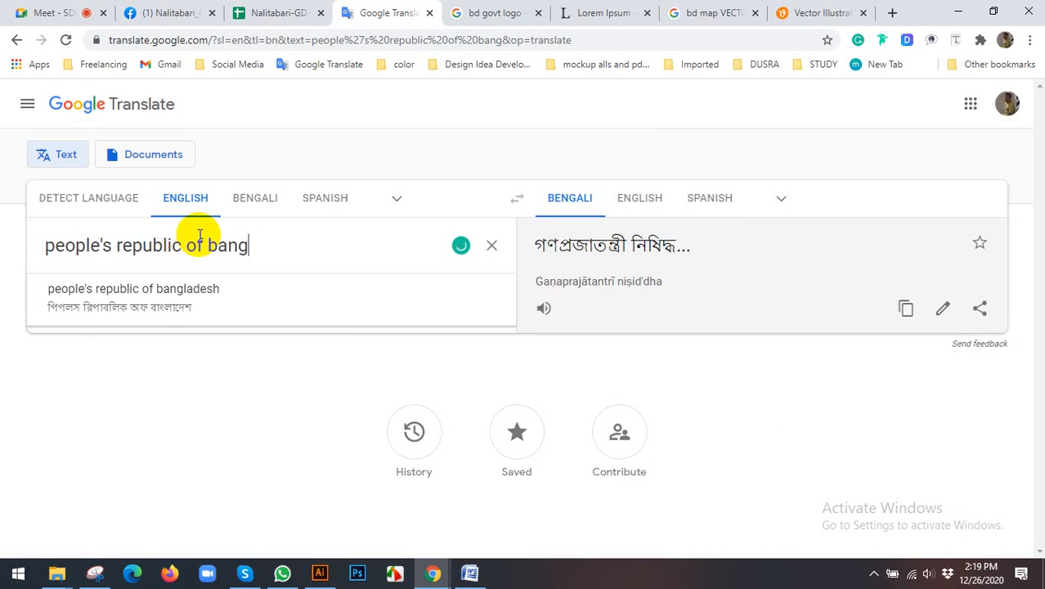
{"action": "left_click", "coordinate": [141, 311]}
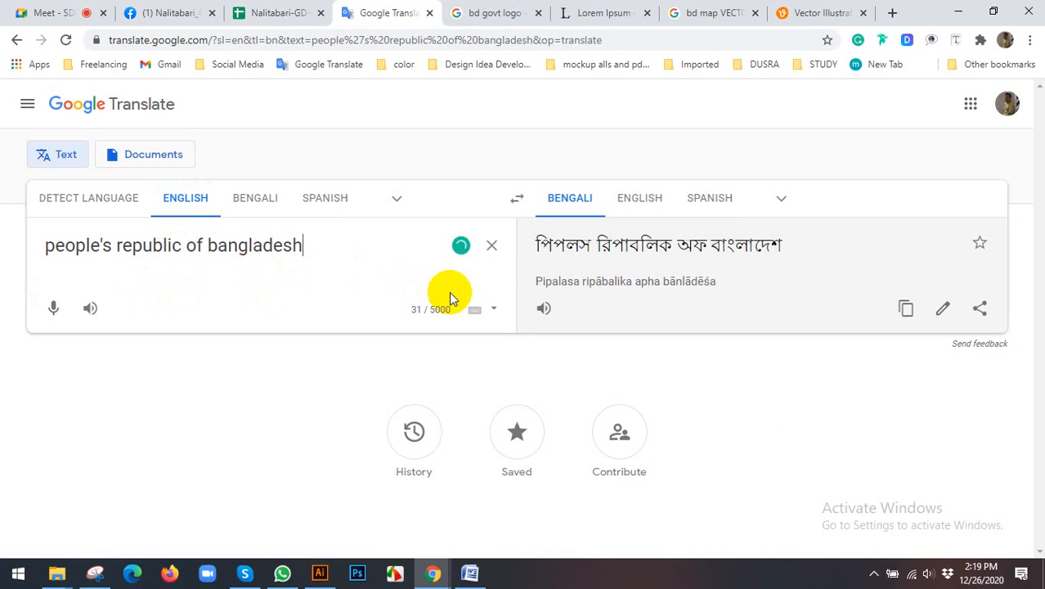
{"action": "left_click", "coordinate": [492, 245]}
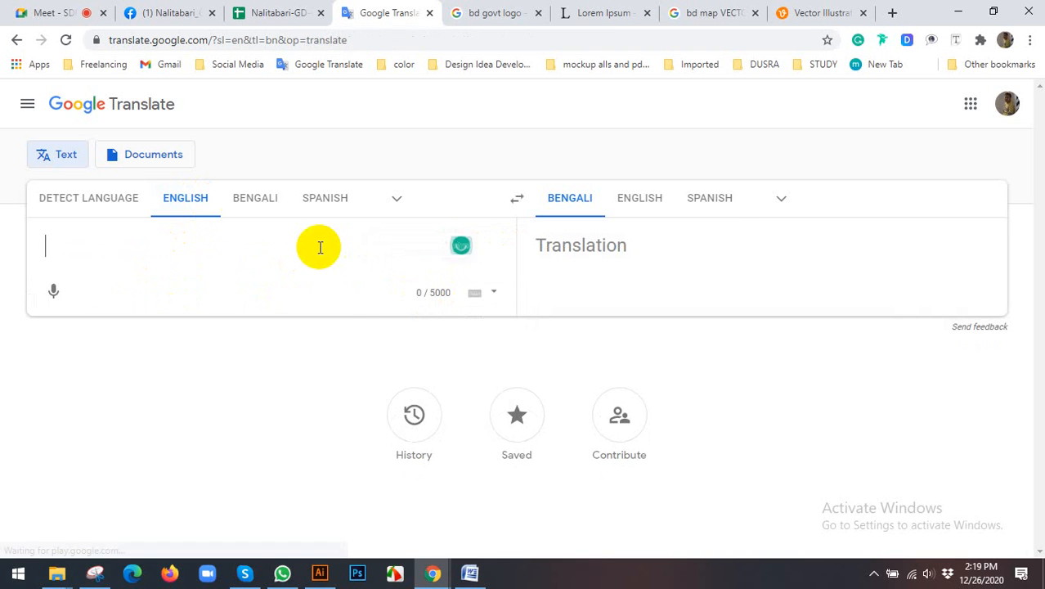
Step: Set the source language to Bengali and enter গণপ্রজাতন্ত্রী phonetically as the source text
{"action": "left_click", "coordinate": [247, 202]}
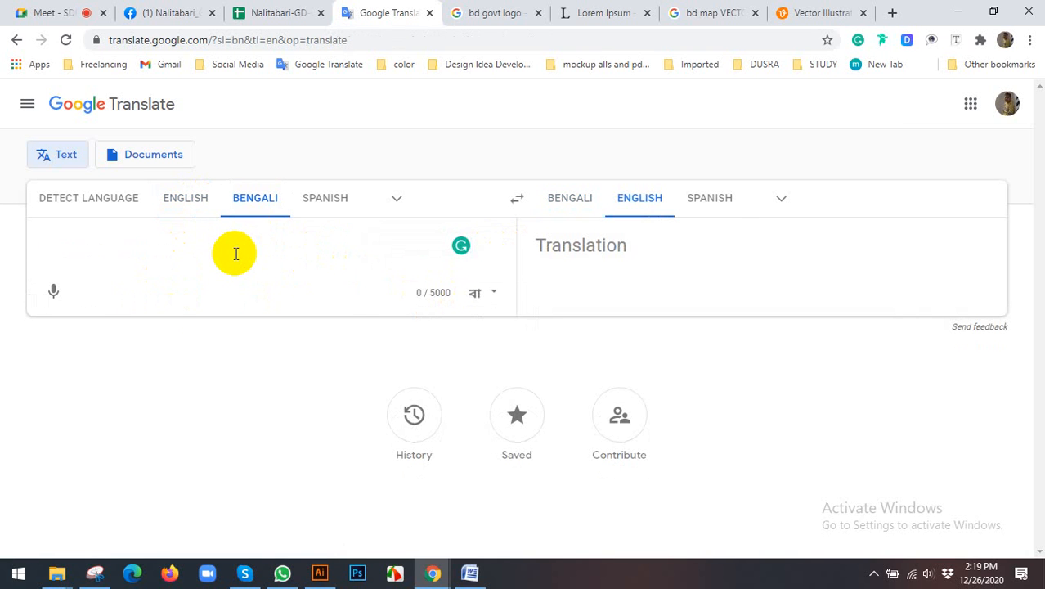
{"action": "type", "text": "gono"}
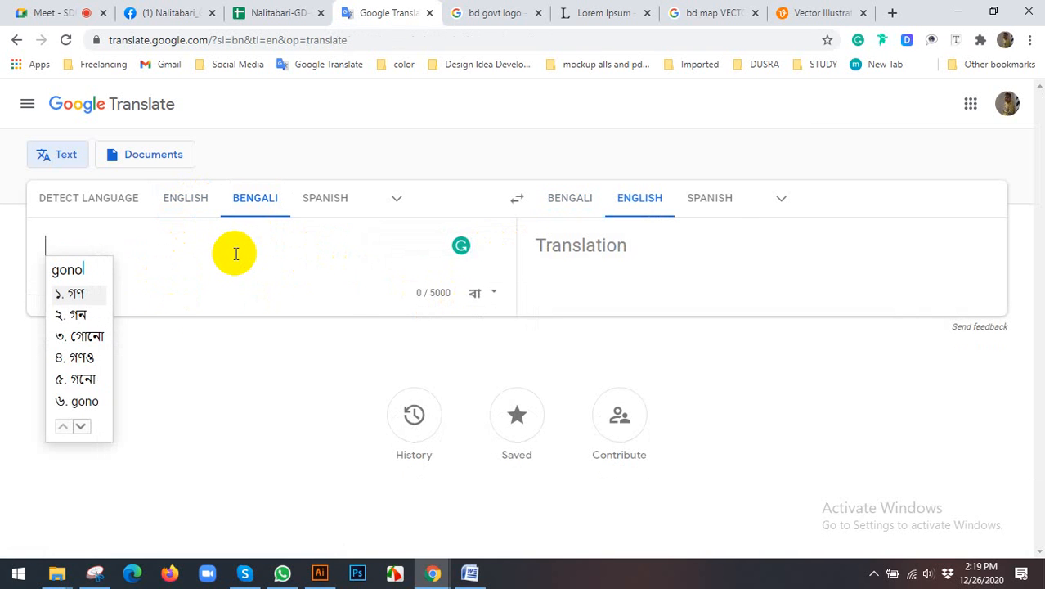
{"action": "type", "text": "pro"}
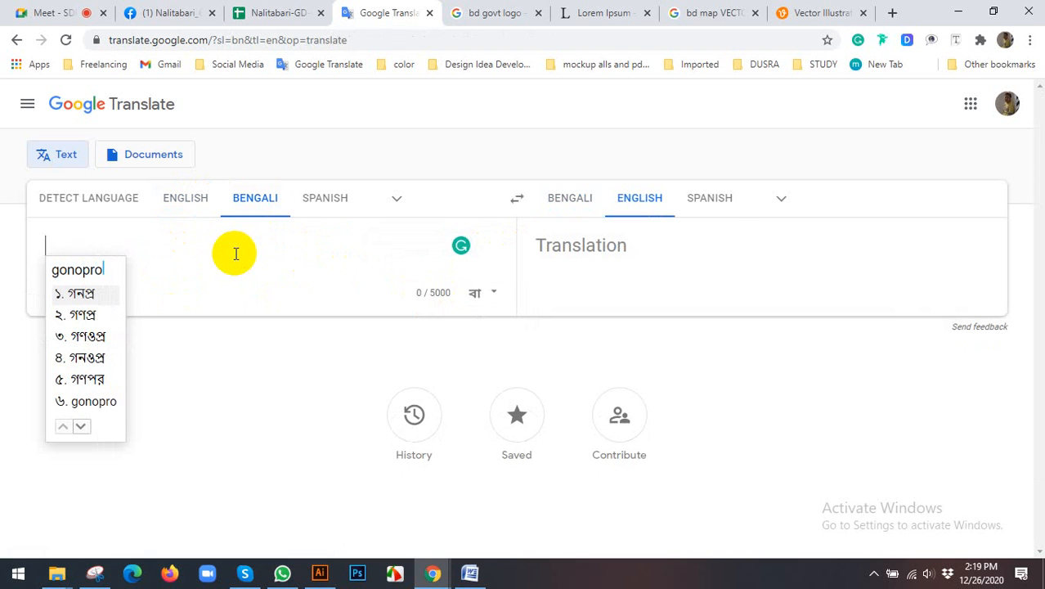
{"action": "type", "text": "ja"}
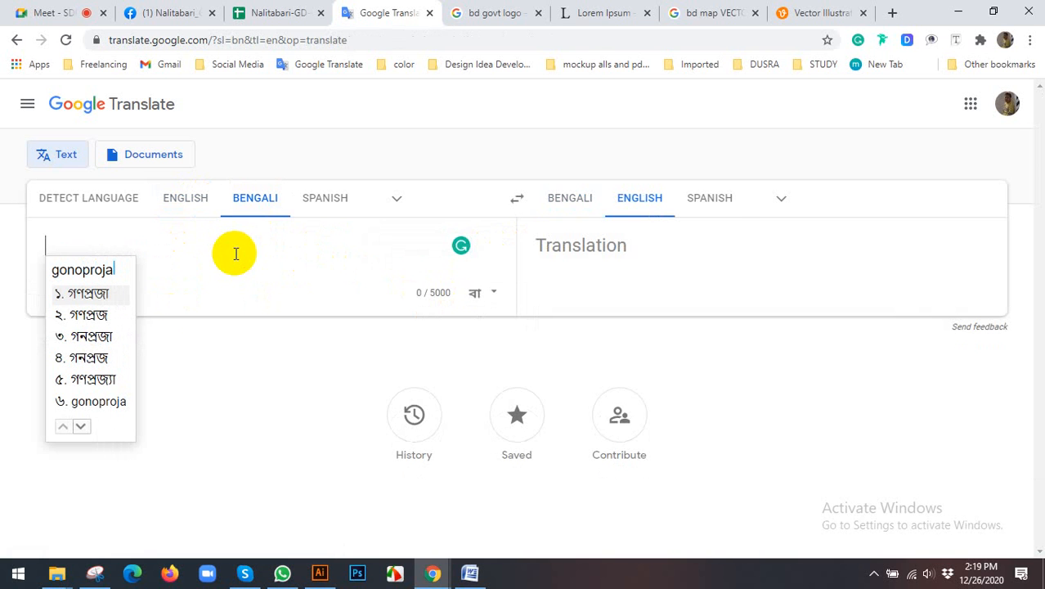
{"action": "type", "text": "tontri"}
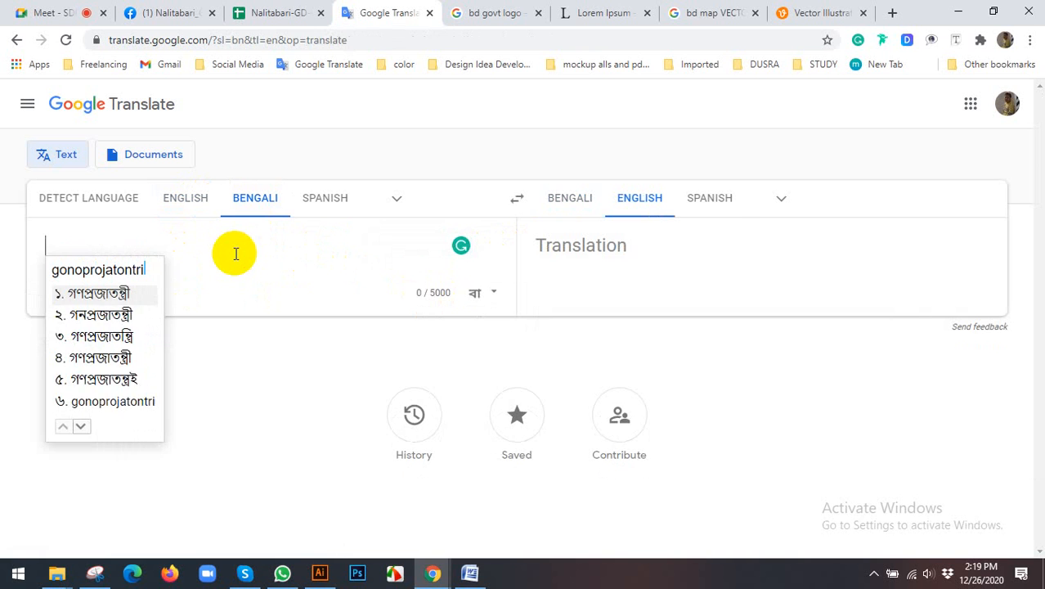
{"action": "key", "text": "space"}
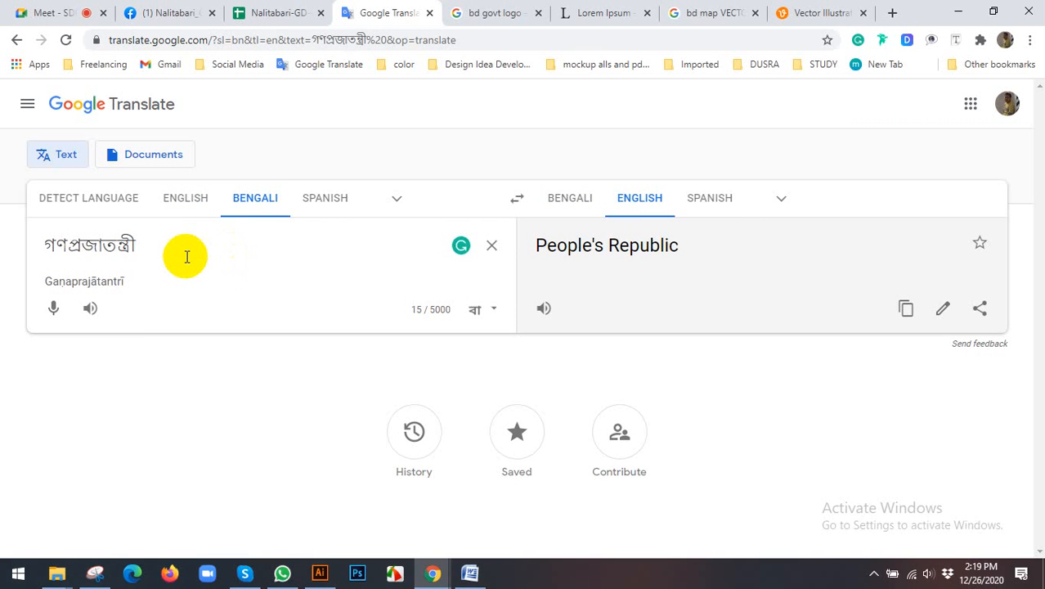
Step: Check the reference seal in Illustrator, return to the translator and add বাংলাদেশ to the source text, with সরকার on a second line
{"action": "left_click", "coordinate": [324, 579]}
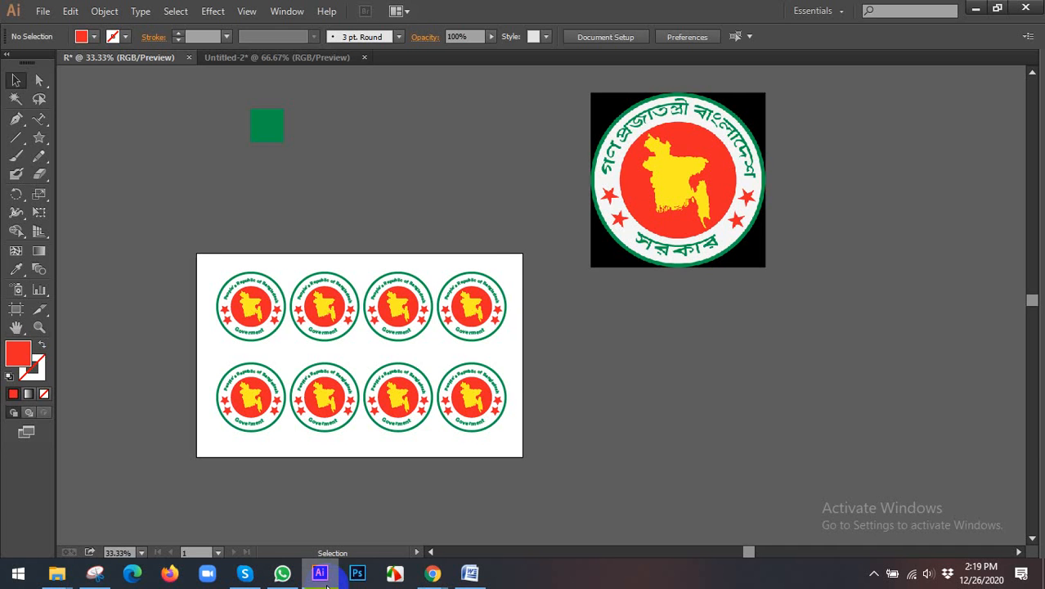
{"action": "left_click", "coordinate": [324, 579]}
{"action": "type", "text": "b"}
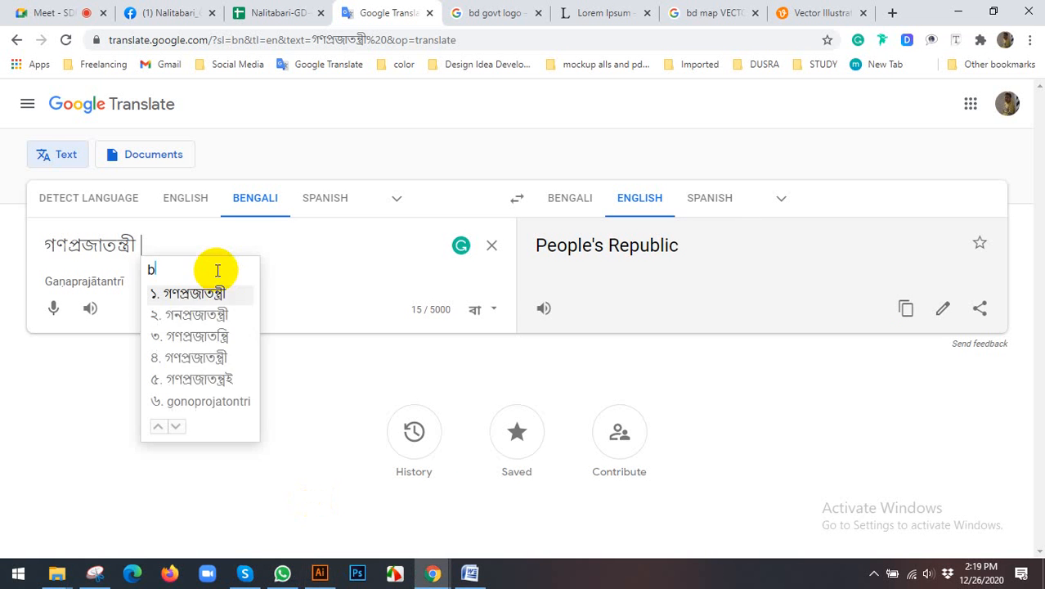
{"action": "type", "text": "angladesh"}
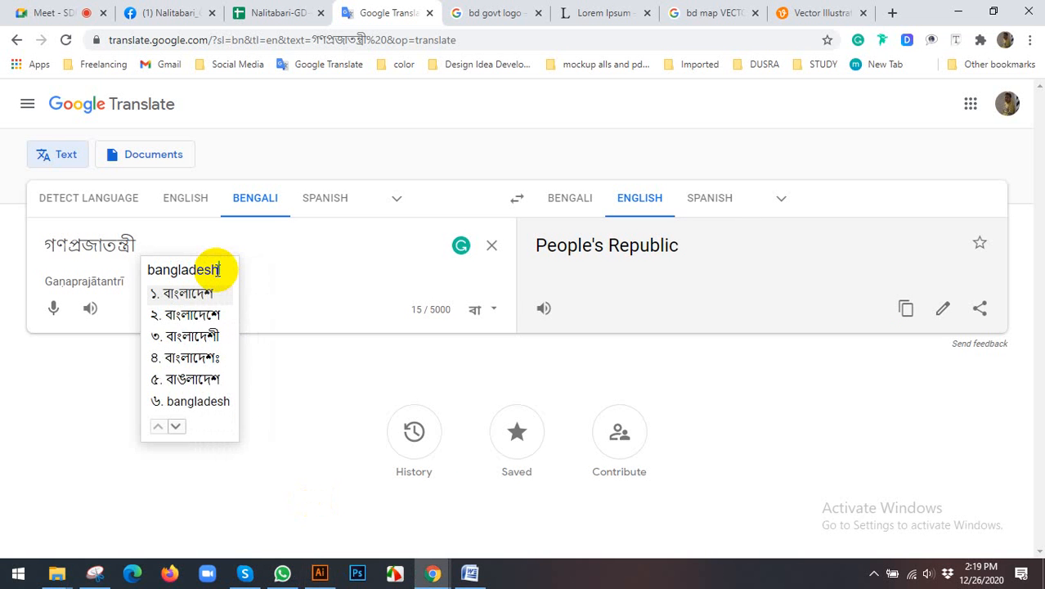
{"action": "key", "text": "space"}
{"action": "key", "text": "Return"}
{"action": "type", "text": "so"}
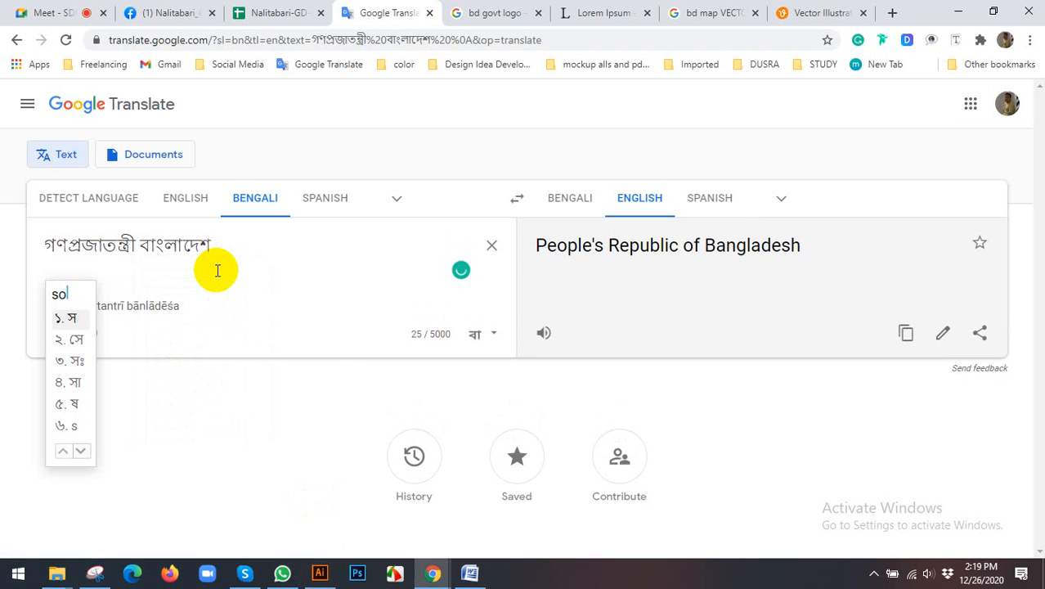
{"action": "type", "text": "rkar"}
{"action": "key", "text": "space"}
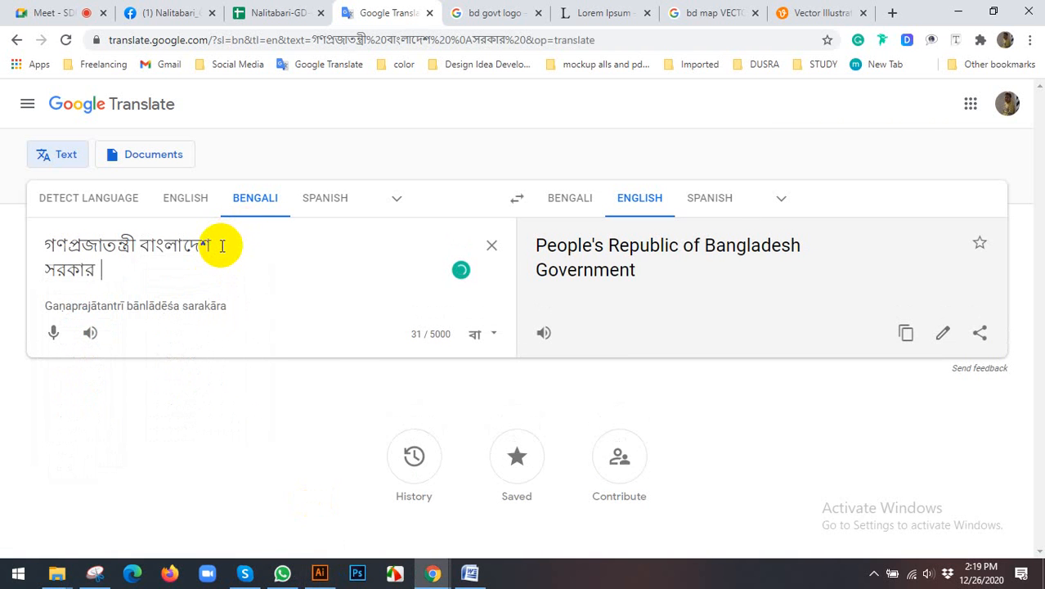
Step: Select both lines of Bengali text, and launch Avro Keyboard with its Unicode to Bijoy text converter
{"action": "left_click_drag", "start_coordinate": [221, 245], "coordinate": [18, 250]}
{"action": "key", "text": "ctrl+c"}
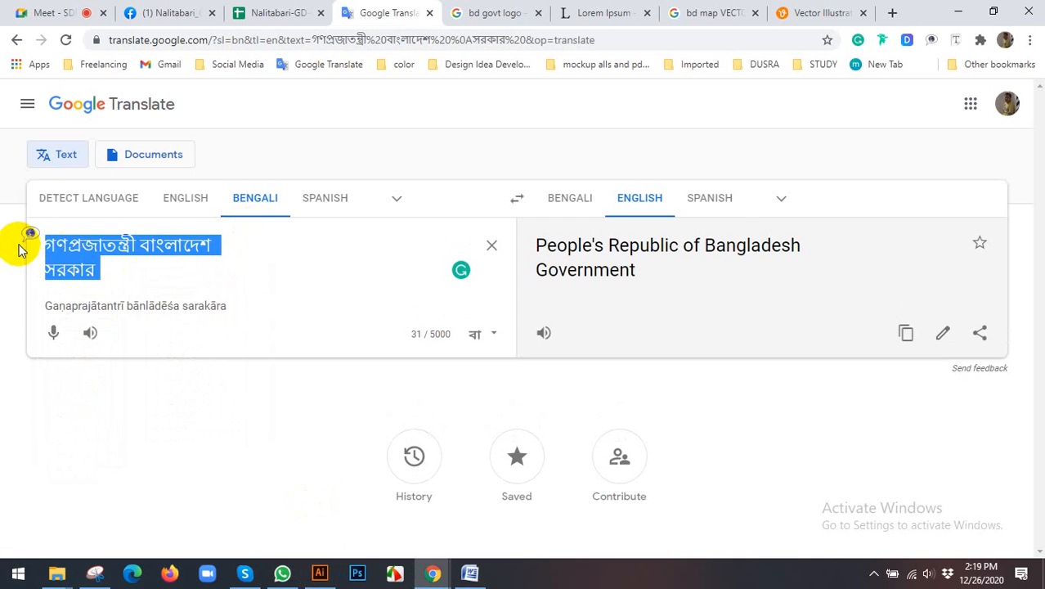
{"action": "left_click", "coordinate": [872, 574]}
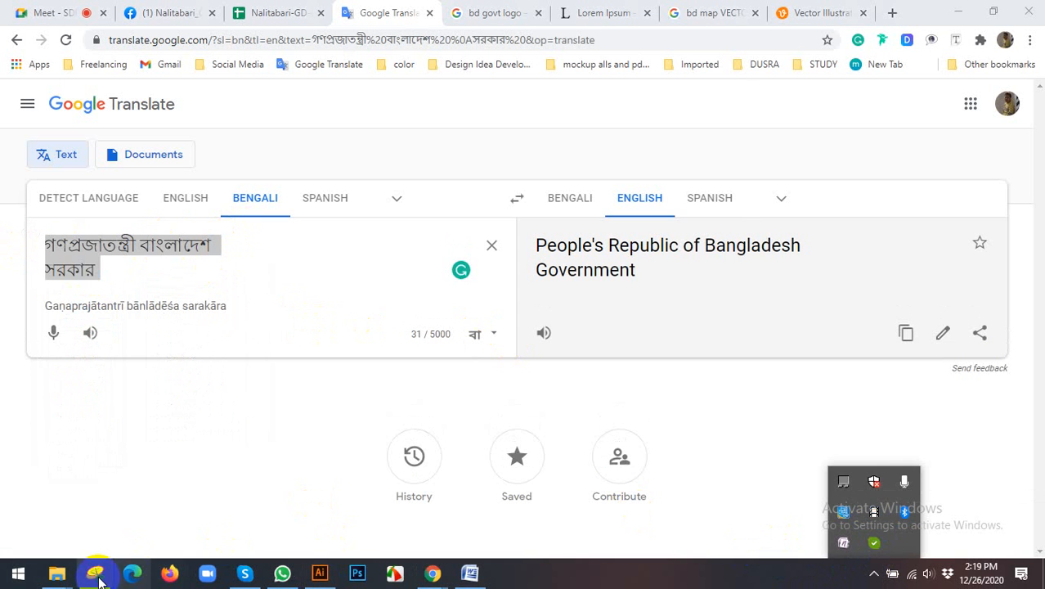
{"action": "left_click", "coordinate": [19, 575]}
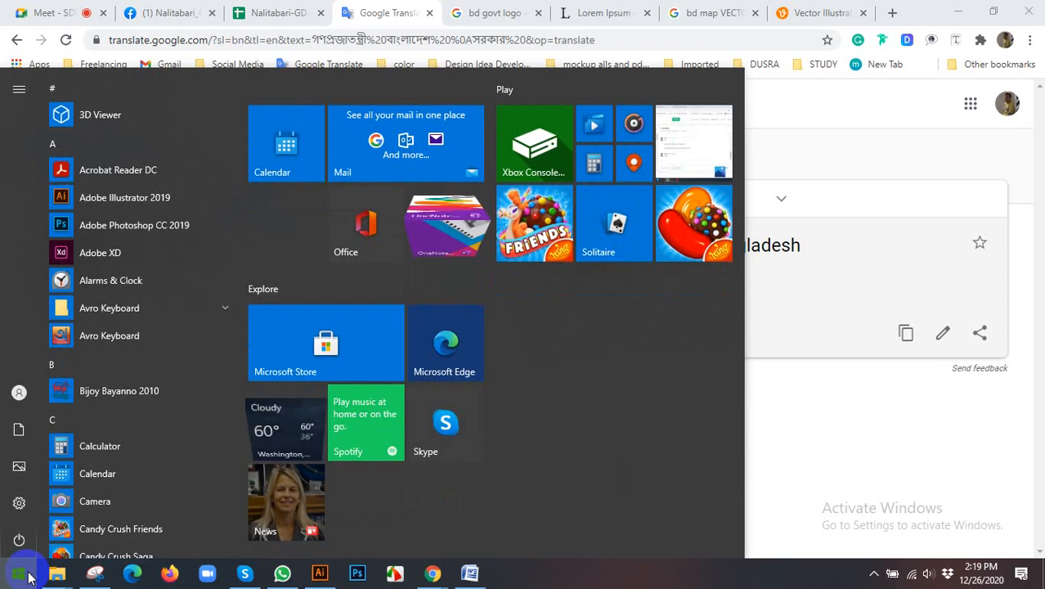
{"action": "type", "text": "av"}
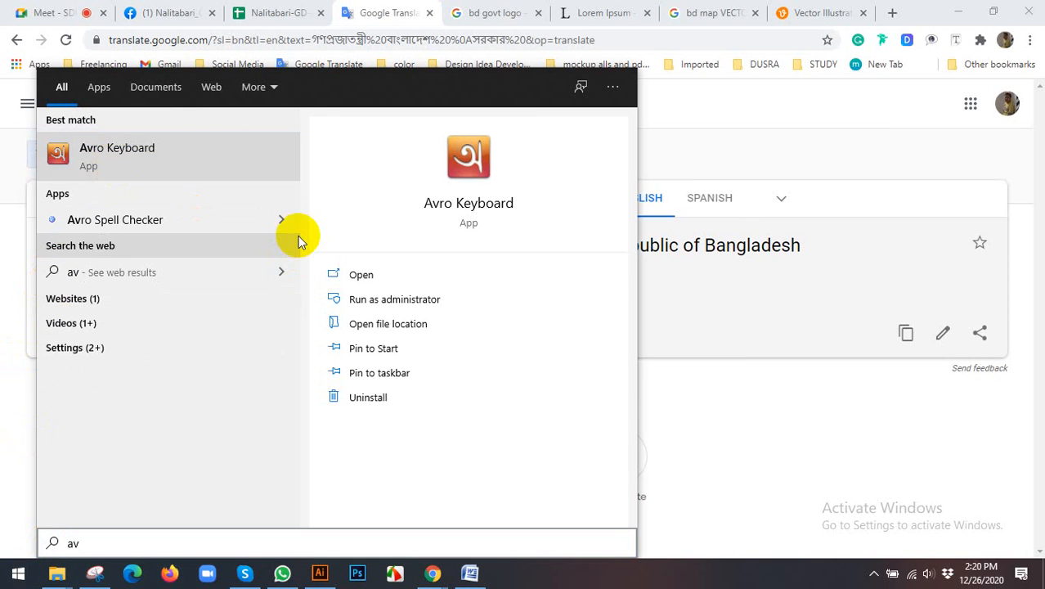
{"action": "left_click", "coordinate": [89, 155]}
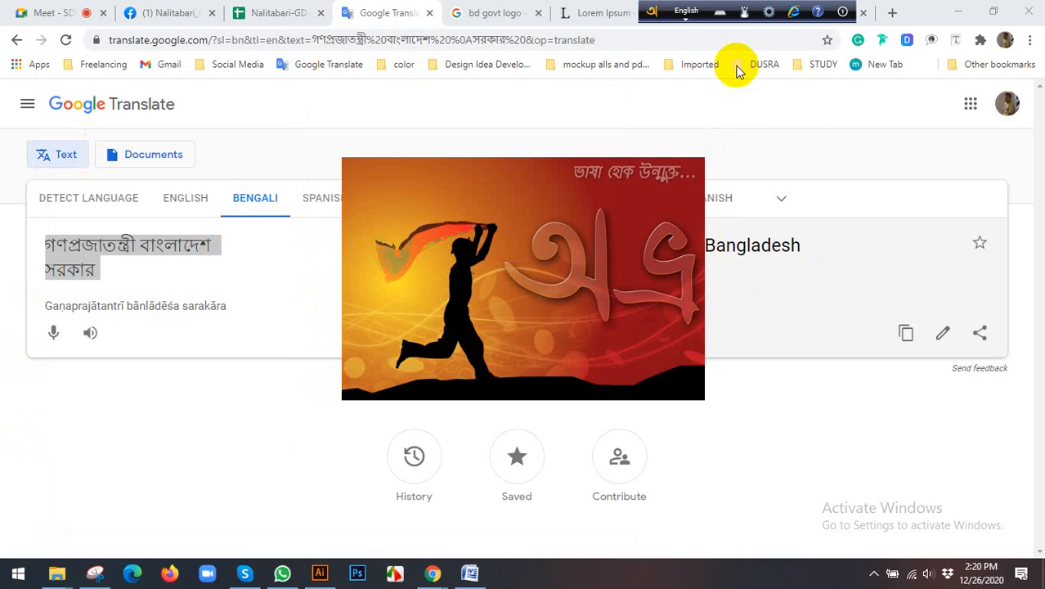
{"action": "left_click", "coordinate": [768, 13]}
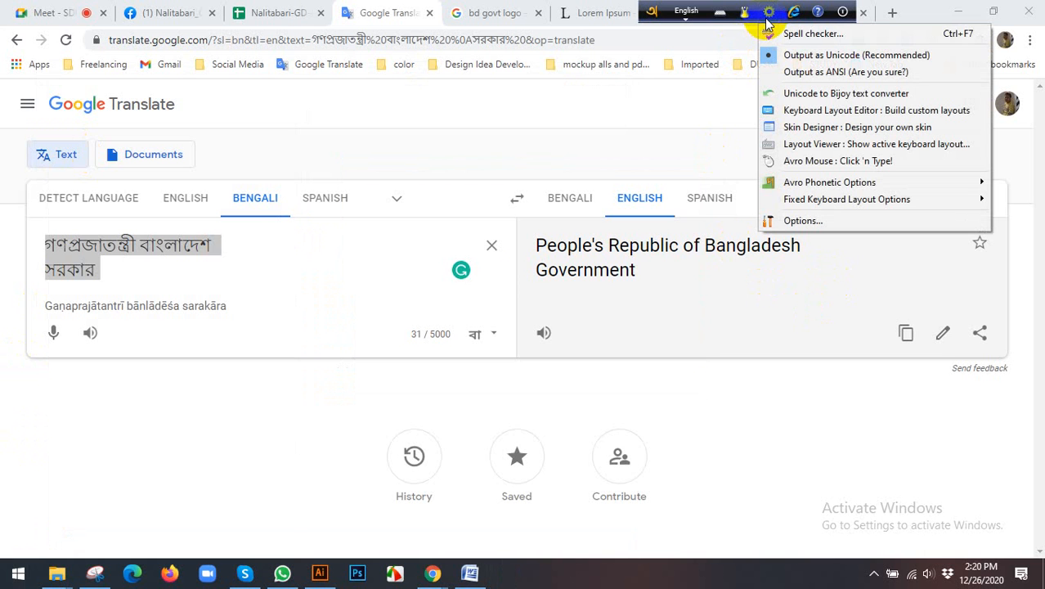
{"action": "left_click", "coordinate": [806, 95]}
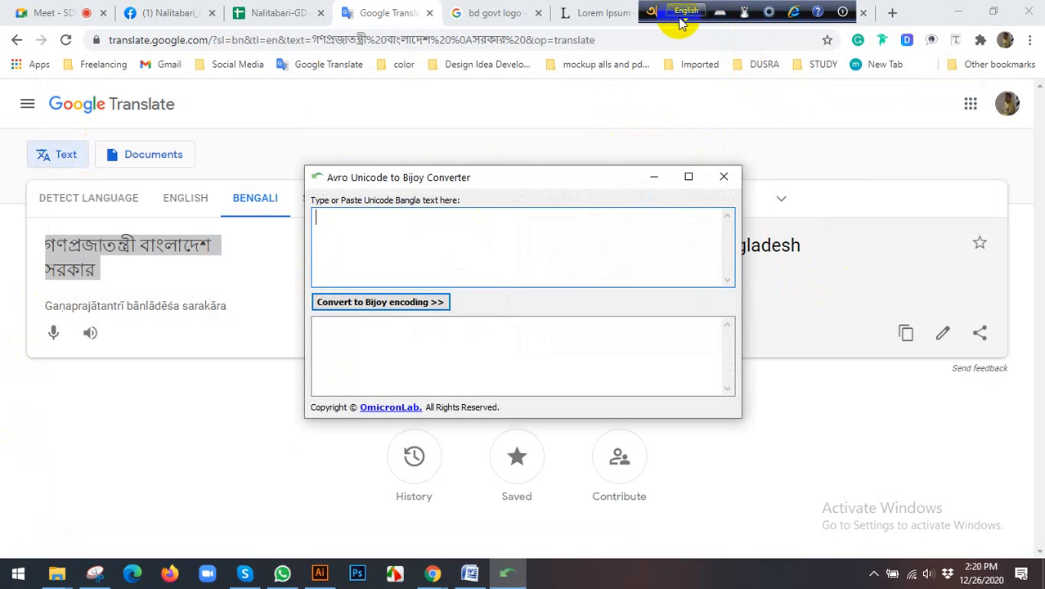
Step: Paste the Bengali text into the converter, convert it to Bijoy encoding and copy the converted line গণপ্রজাতন্ত্রী বাংলাদেশ
{"action": "key", "text": "ctrl+v"}
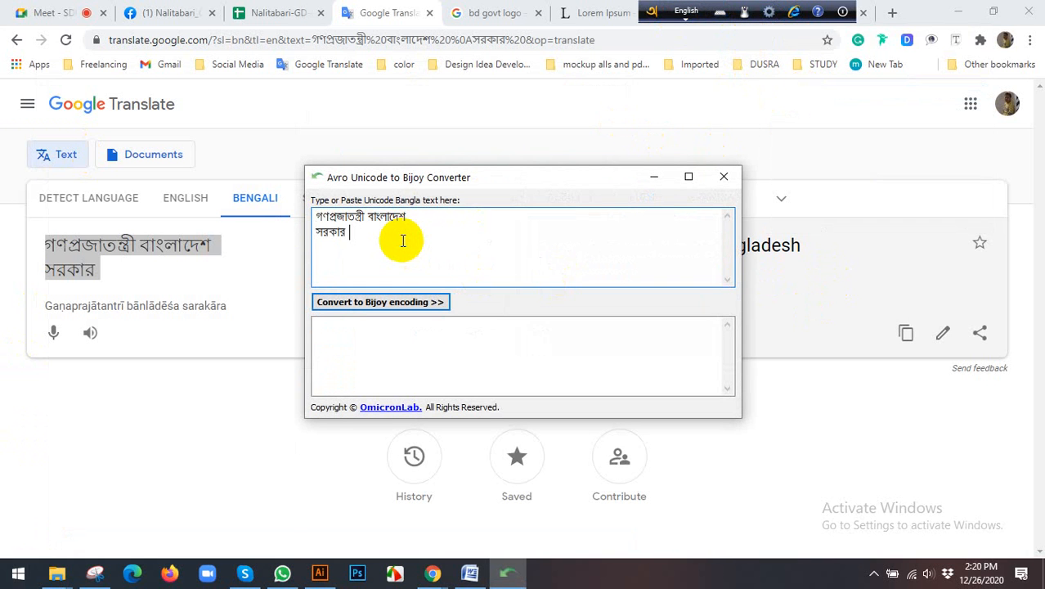
{"action": "left_click", "coordinate": [373, 309]}
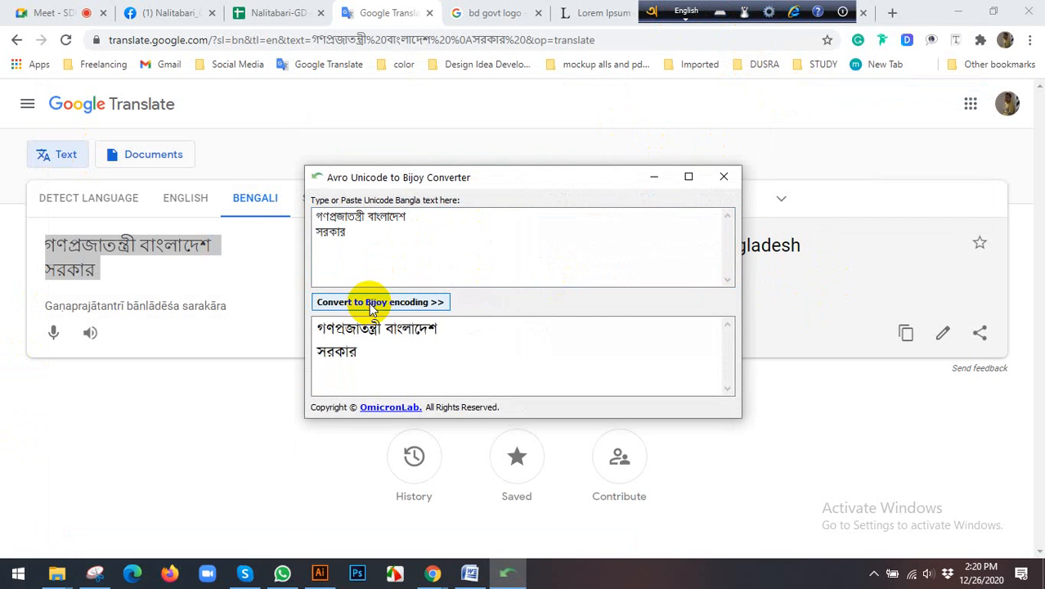
{"action": "left_click_drag", "start_coordinate": [444, 331], "coordinate": [315, 326]}
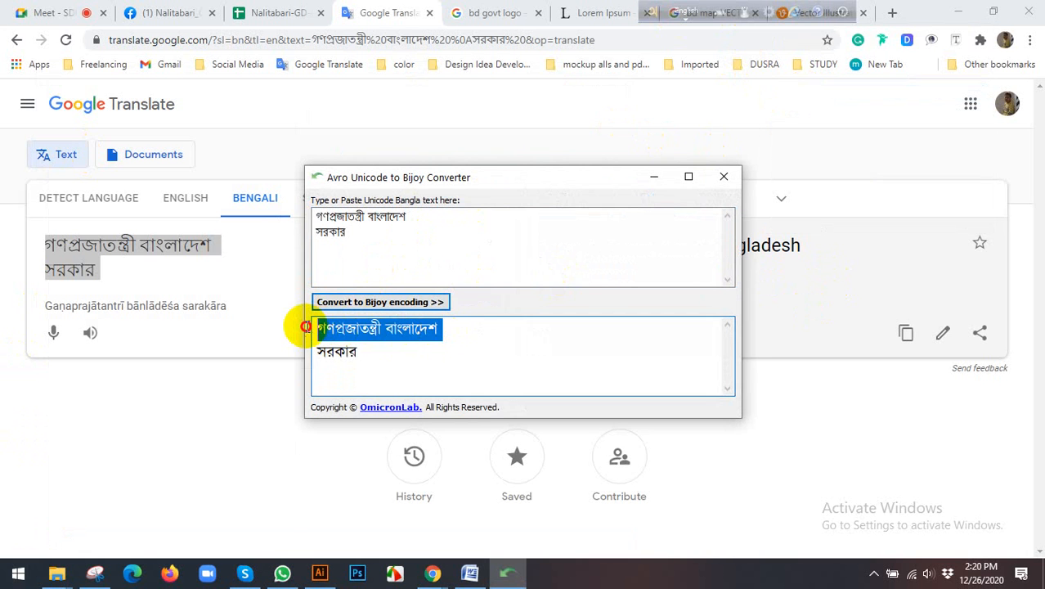
{"action": "right_click", "coordinate": [342, 328]}
{"action": "left_click", "coordinate": [378, 371]}
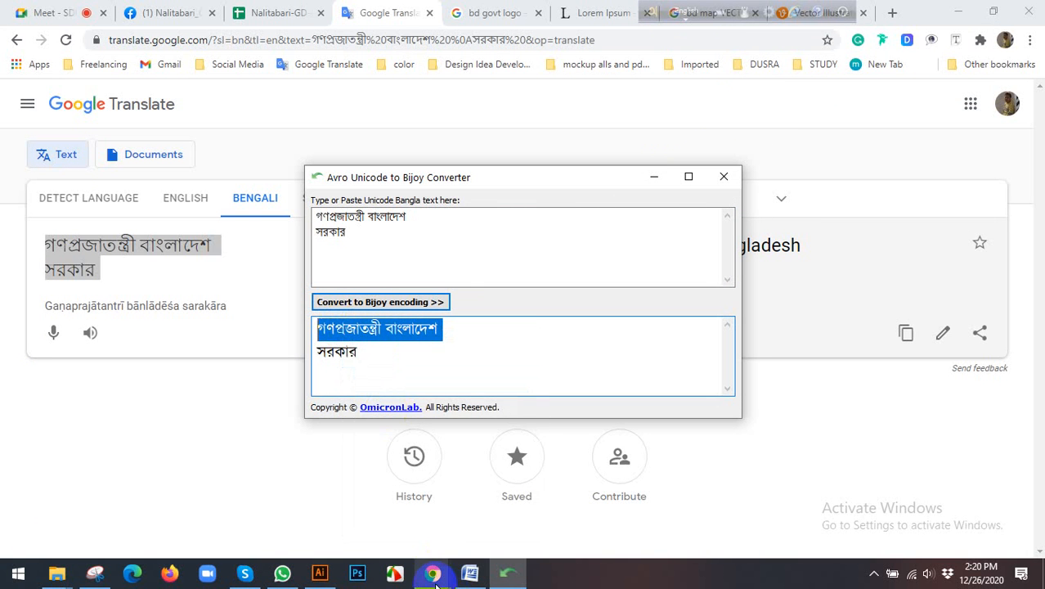
Step: Switch to Illustrator and draw a circle between the green square and the reference seal
{"action": "left_click", "coordinate": [320, 572]}
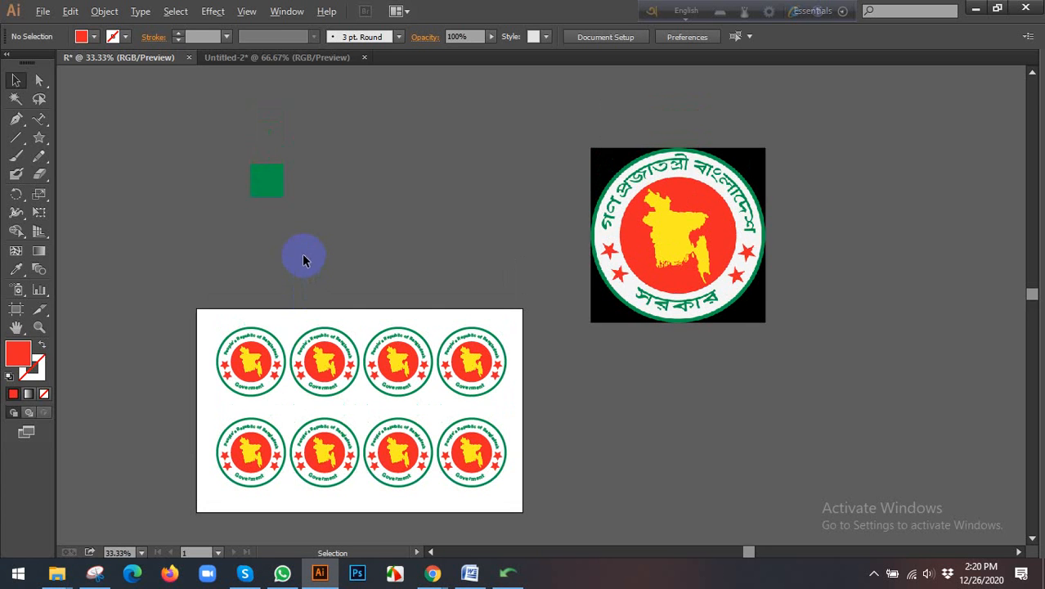
{"action": "left_click_drag", "start_coordinate": [39, 137], "coordinate": [85, 170]}
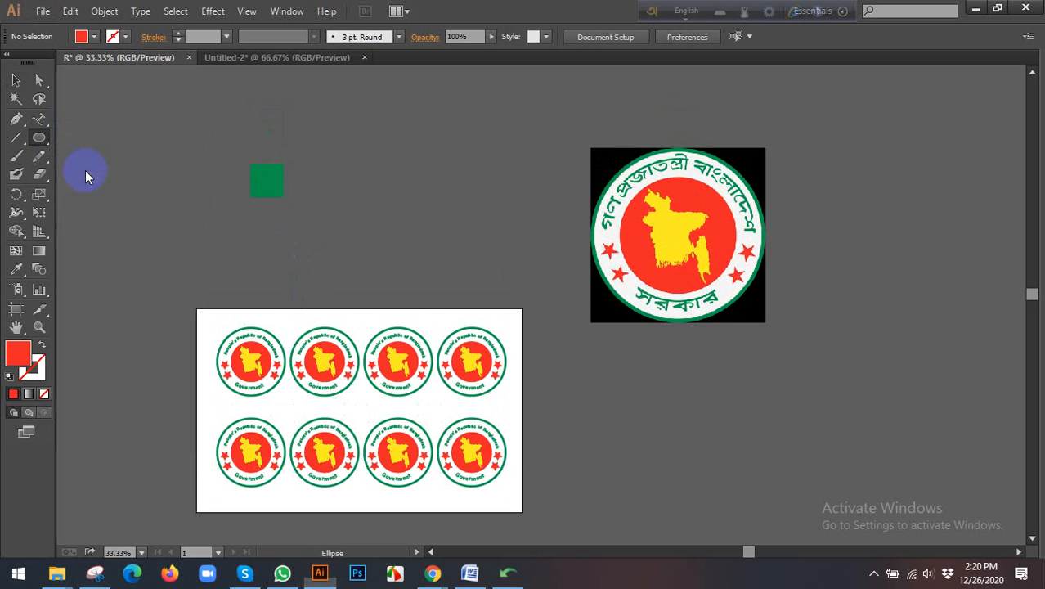
{"action": "left_click_drag", "start_coordinate": [415, 203], "coordinate": [486, 270]}
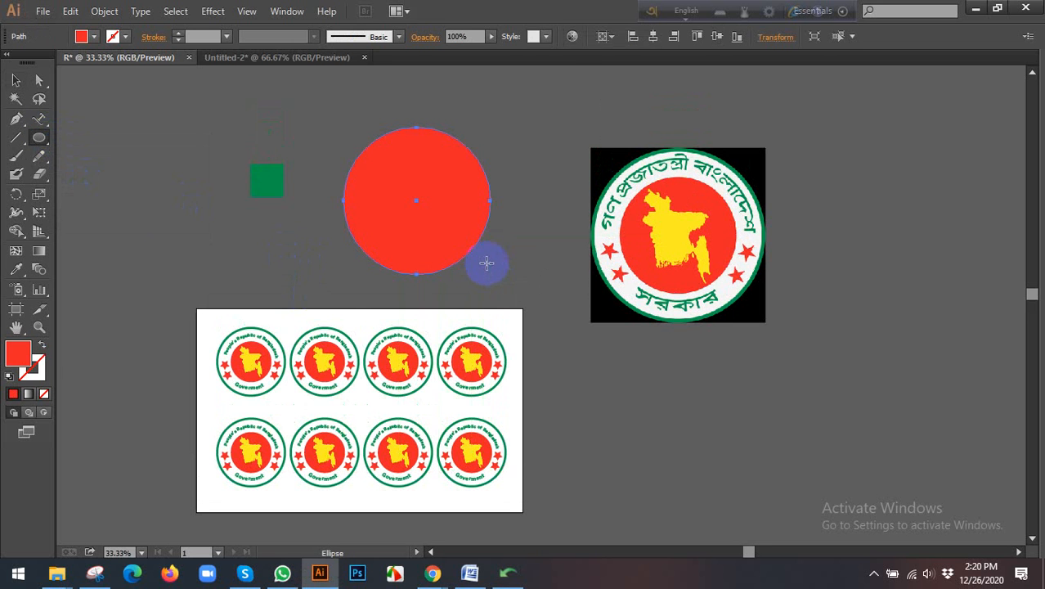
Step: Turn the new circle into a type path and paste the converted Bengali line along it
{"action": "left_click_drag", "start_coordinate": [40, 118], "coordinate": [105, 154]}
{"action": "left_click", "coordinate": [344, 181]}
{"action": "key", "text": "Escape"}
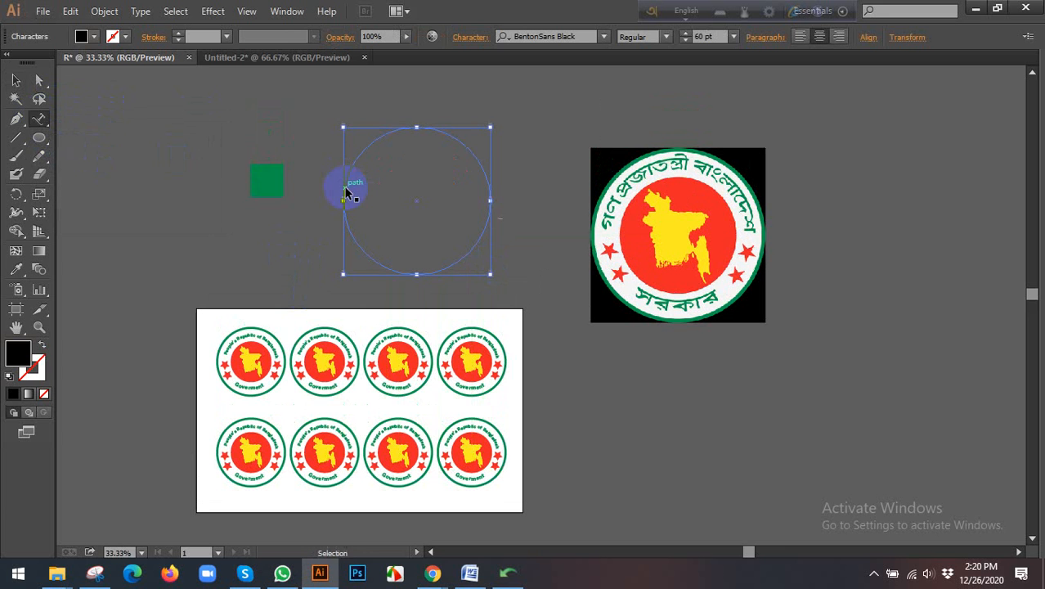
{"action": "left_click", "coordinate": [345, 193]}
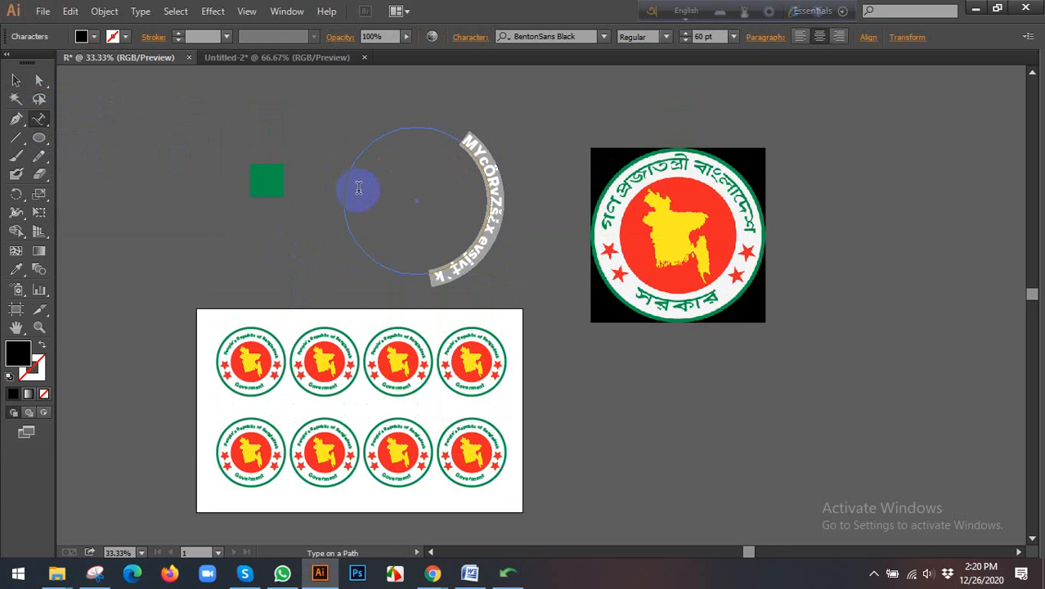
Step: Try the BurigangaMJ font on the text along the circle
{"action": "left_click", "coordinate": [606, 43]}
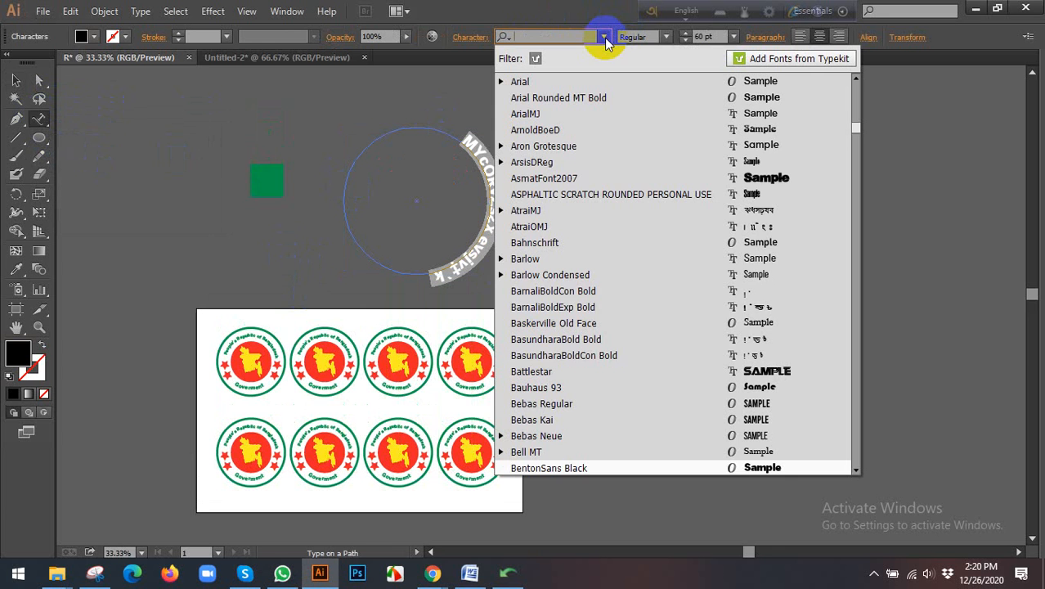
{"action": "scroll", "coordinate": [768, 309], "scroll_direction": "down", "scroll_amount": 2}
{"action": "scroll", "coordinate": [769, 309], "scroll_direction": "down", "scroll_amount": 20}
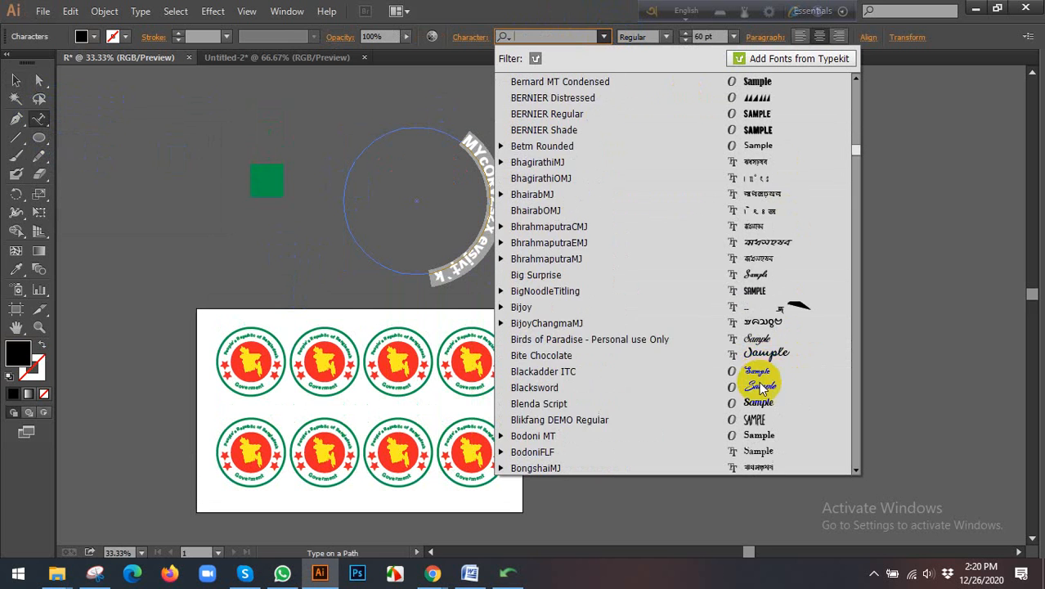
{"action": "scroll", "coordinate": [760, 355], "scroll_direction": "down", "scroll_amount": 4}
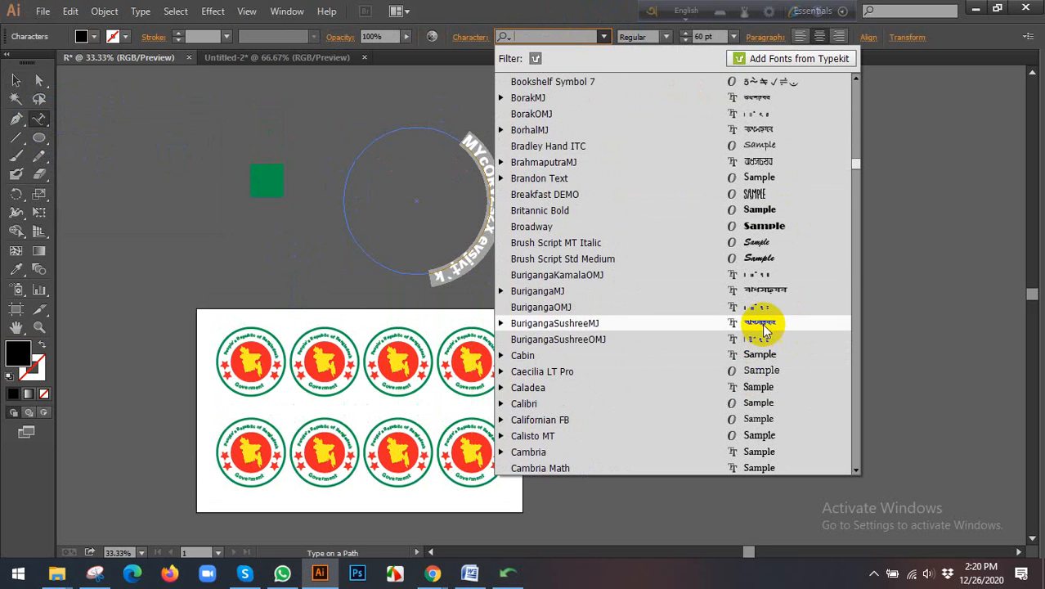
{"action": "left_click", "coordinate": [767, 287]}
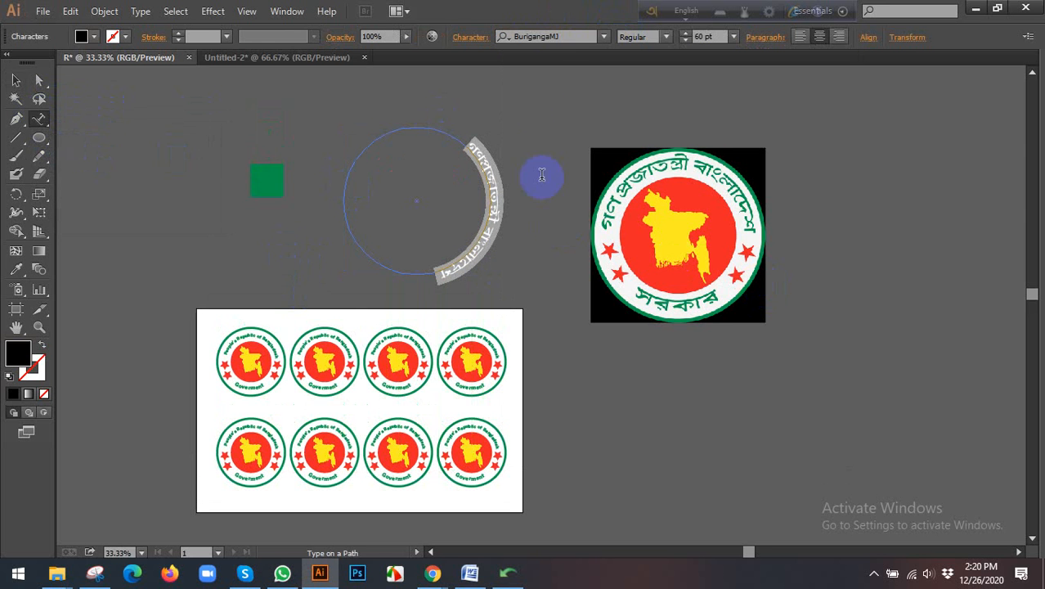
Step: Search the fonts for "sut" and set the circular text to SutonnyMJ Regular
{"action": "left_click", "coordinate": [567, 37]}
{"action": "type", "text": "sut"}
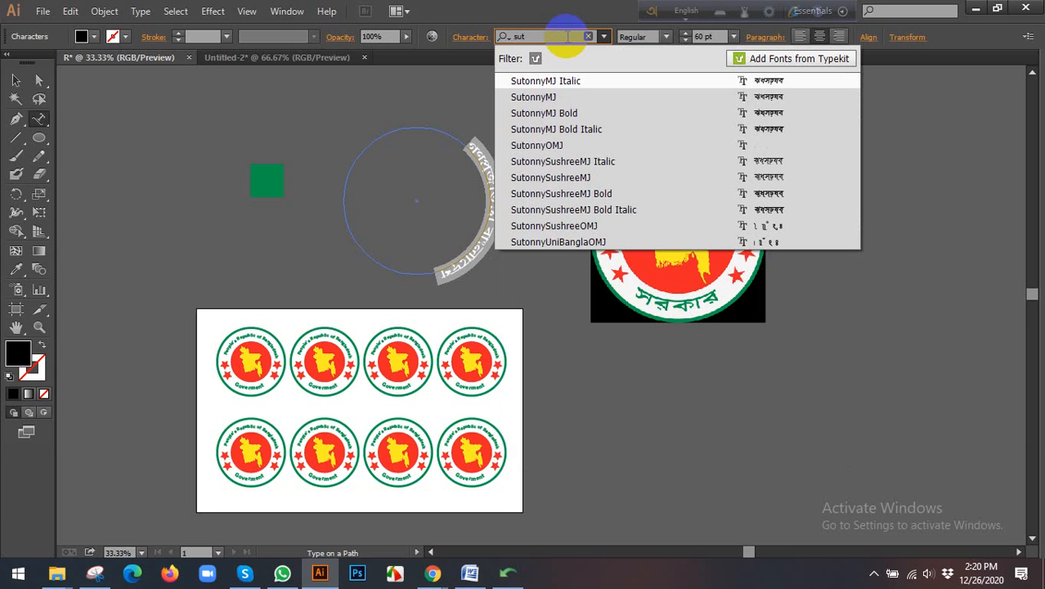
{"action": "left_click", "coordinate": [566, 97]}
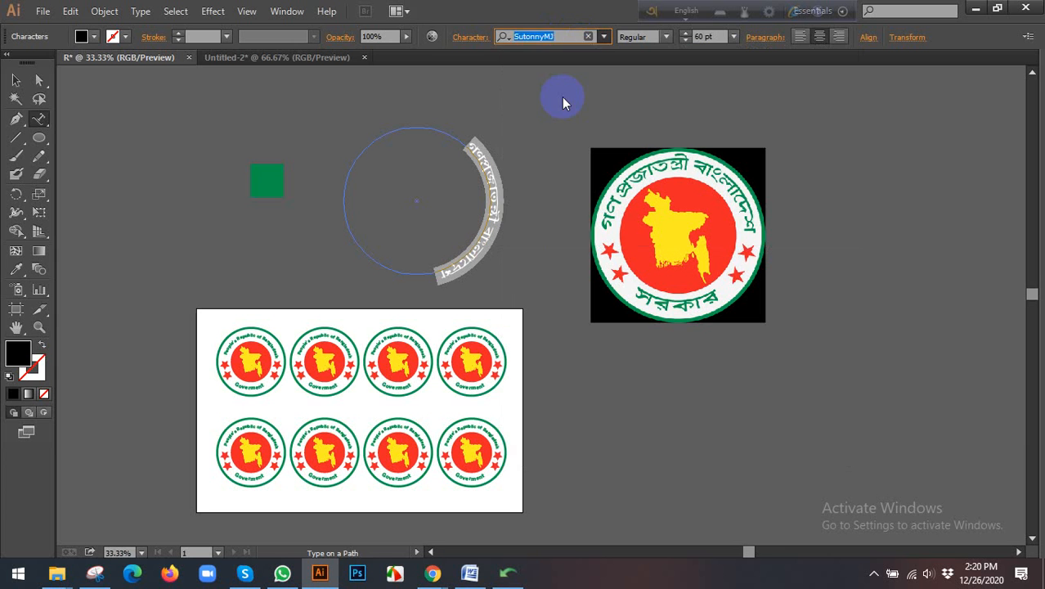
Step: Enlarge the circular text to 90 pt and colour it with the green sampled from the square
{"action": "left_click", "coordinate": [733, 37]}
{"action": "left_click", "coordinate": [755, 309]}
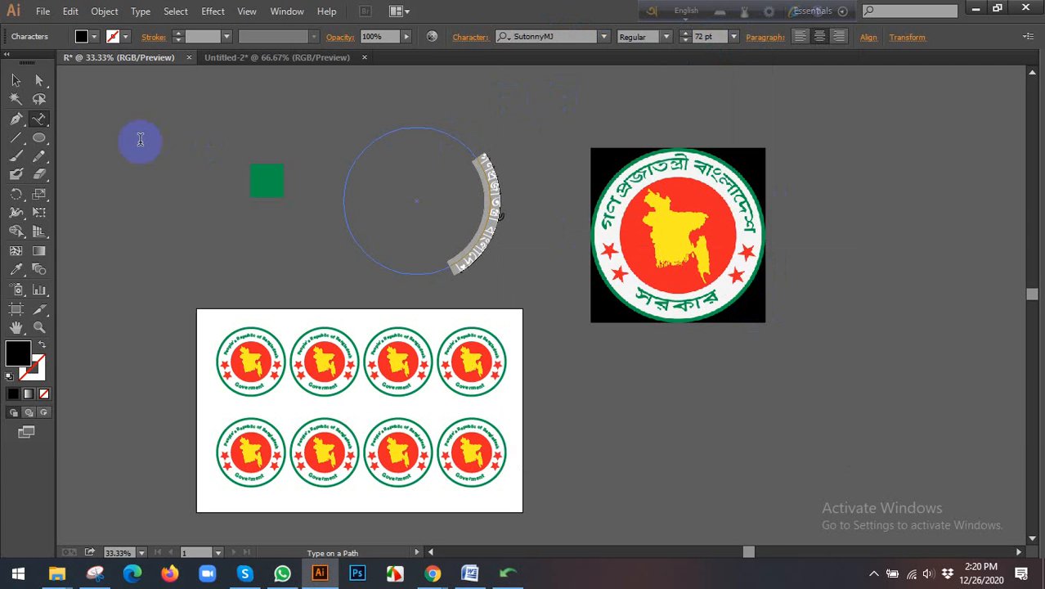
{"action": "left_click", "coordinate": [711, 42]}
{"action": "key", "text": "Up"}
{"action": "key", "text": "Up"}
{"action": "key", "text": "Up"}
{"action": "key", "text": "Up"}
{"action": "key", "text": "Up"}
{"action": "key", "text": "Up"}
{"action": "key", "text": "Up"}
{"action": "key", "text": "Up"}
{"action": "key", "text": "Up"}
{"action": "key", "text": "Up"}
{"action": "key", "text": "Up"}
{"action": "key", "text": "Up"}
{"action": "key", "text": "Up"}
{"action": "key", "text": "Up"}
{"action": "key", "text": "Up"}
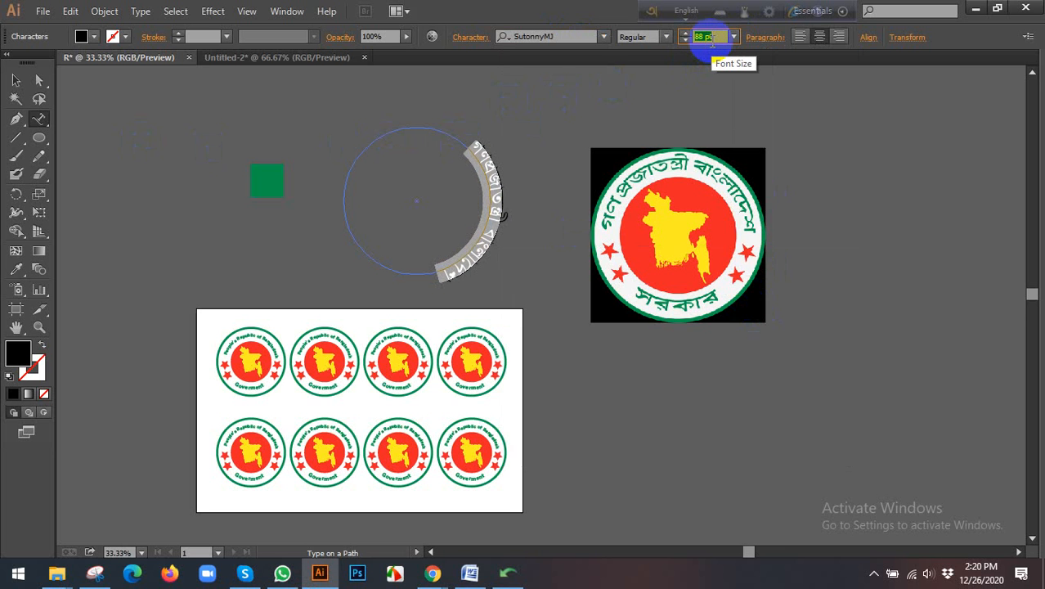
{"action": "key", "text": "Up"}
{"action": "key", "text": "Up"}
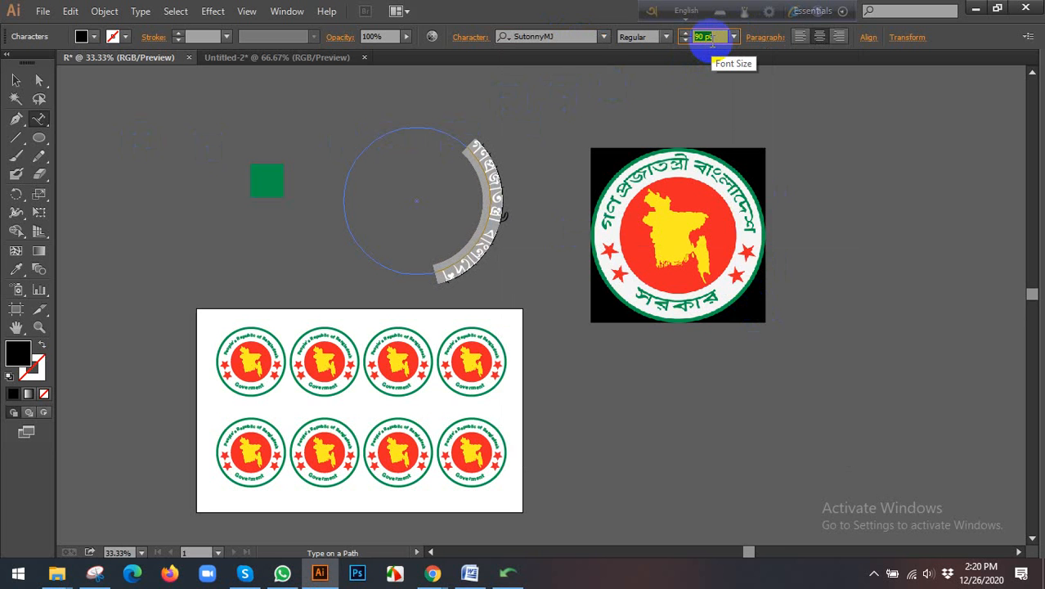
{"action": "left_click", "coordinate": [15, 270]}
{"action": "left_click", "coordinate": [267, 178]}
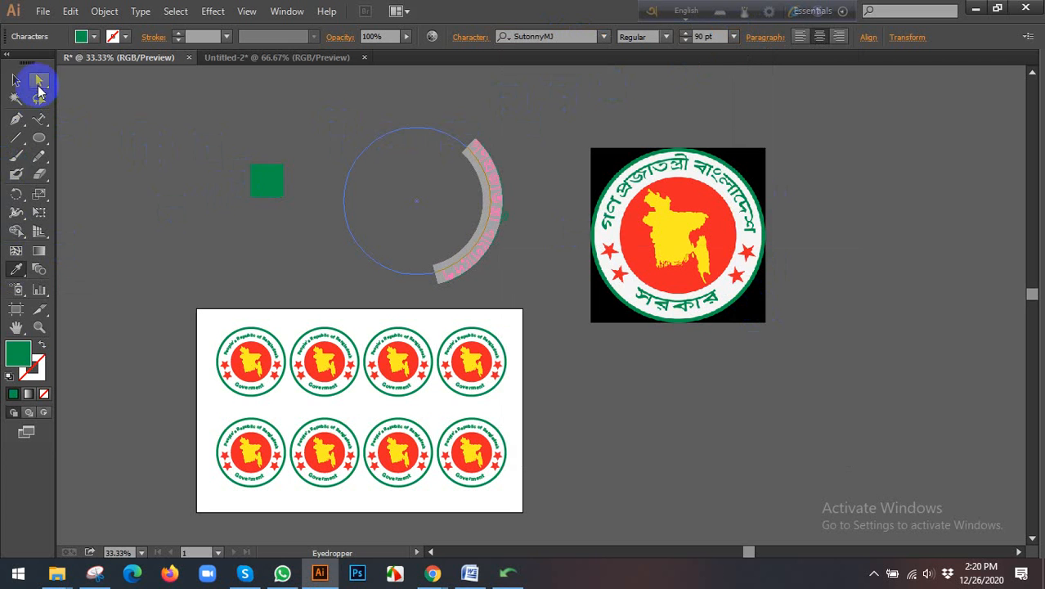
Step: Select the type path object and slide its text counterclockwise along the circle
{"action": "left_click", "coordinate": [19, 81]}
{"action": "left_click", "coordinate": [375, 148]}
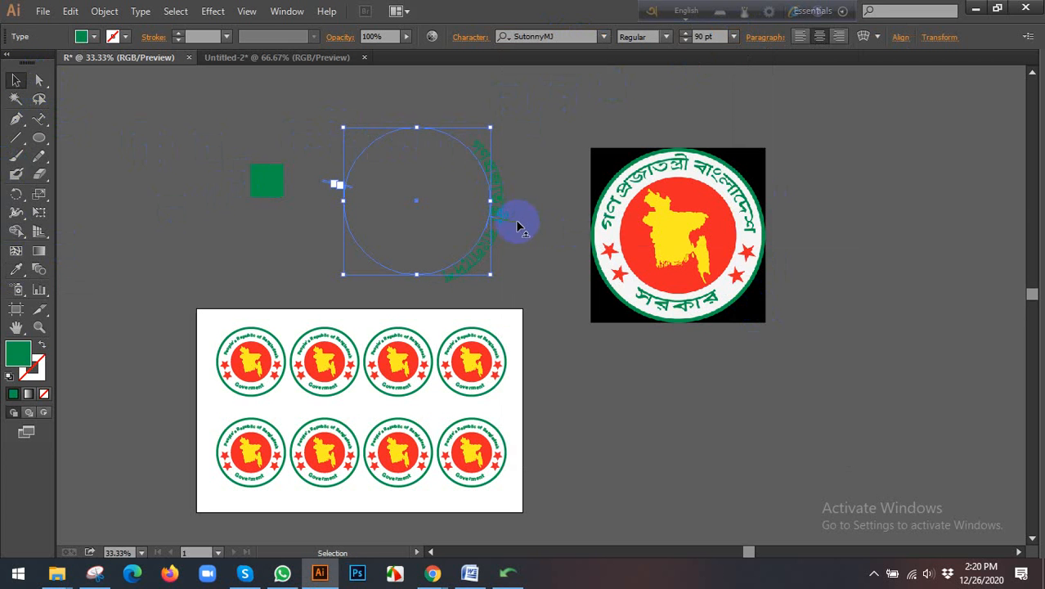
{"action": "left_click_drag", "start_coordinate": [515, 222], "coordinate": [512, 191]}
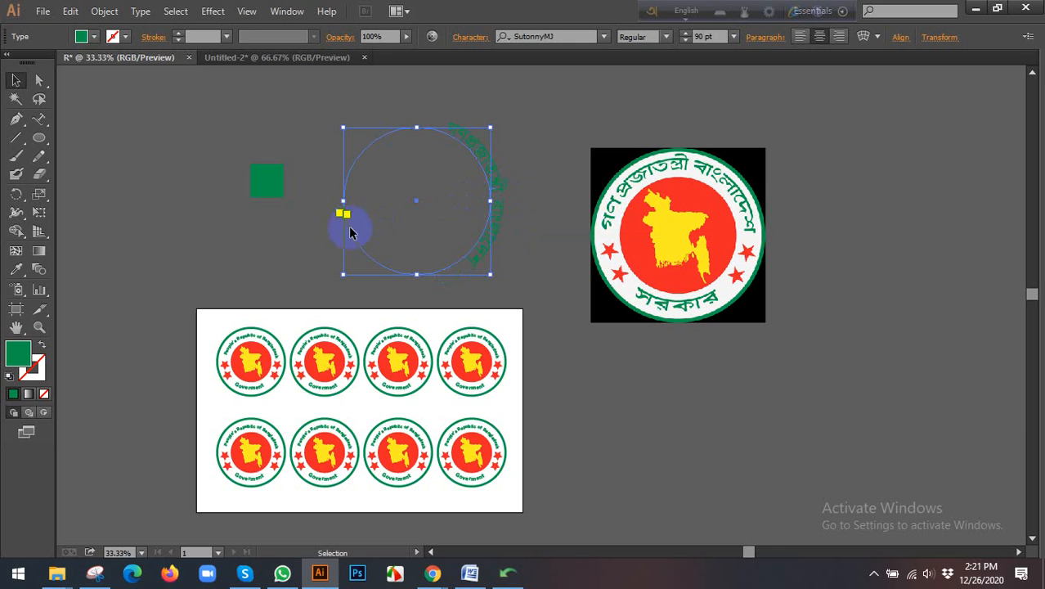
Step: Try to move the path text's bracket from the circle's left side around to its lower part, and undo it
{"action": "scroll", "coordinate": [409, 205], "scroll_direction": "up", "scroll_amount": 1}
{"action": "scroll", "coordinate": [431, 214], "scroll_direction": "up", "scroll_amount": 1}
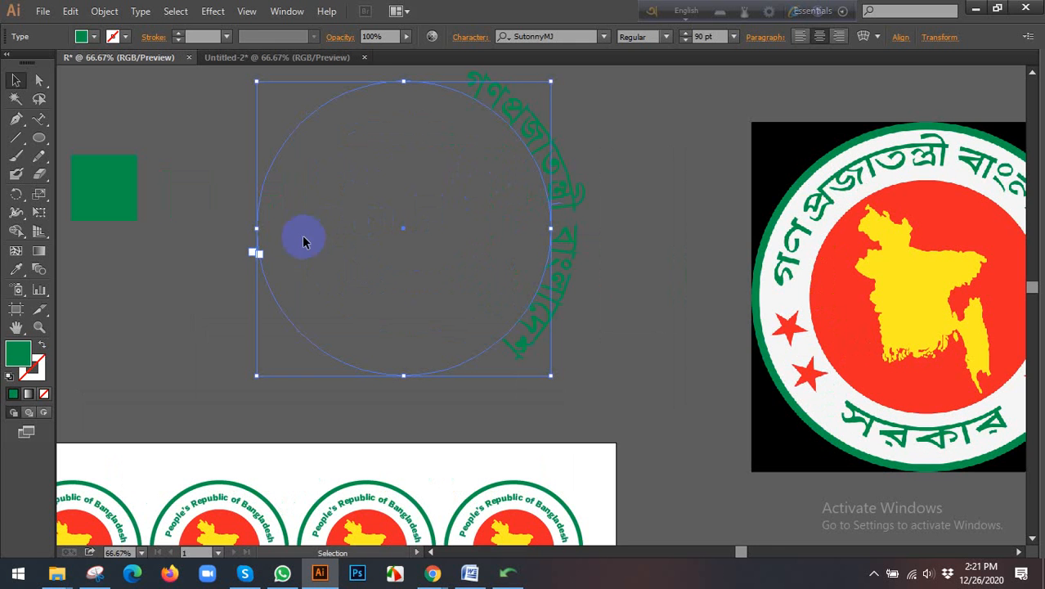
{"action": "scroll", "coordinate": [256, 260], "scroll_direction": "up", "scroll_amount": 3}
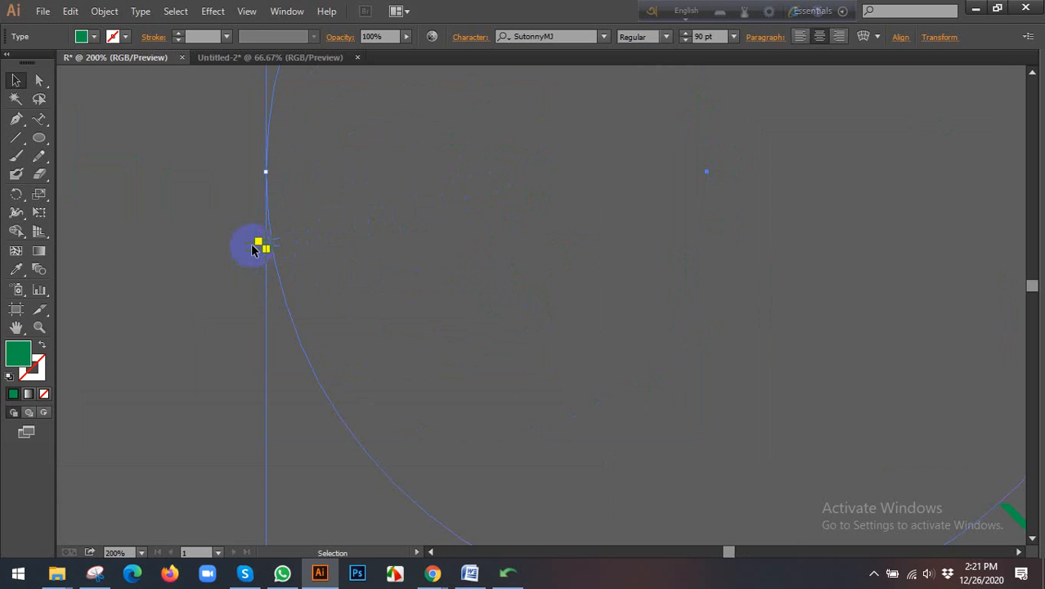
{"action": "left_click_drag", "start_coordinate": [251, 247], "coordinate": [471, 488]}
{"action": "key", "text": "ctrl+z"}
Step: Move the path text's start and end brackets to the circle's lower part so the lettering is centred over its top, and deselect
{"action": "scroll", "coordinate": [274, 253], "scroll_direction": "down", "scroll_amount": 1}
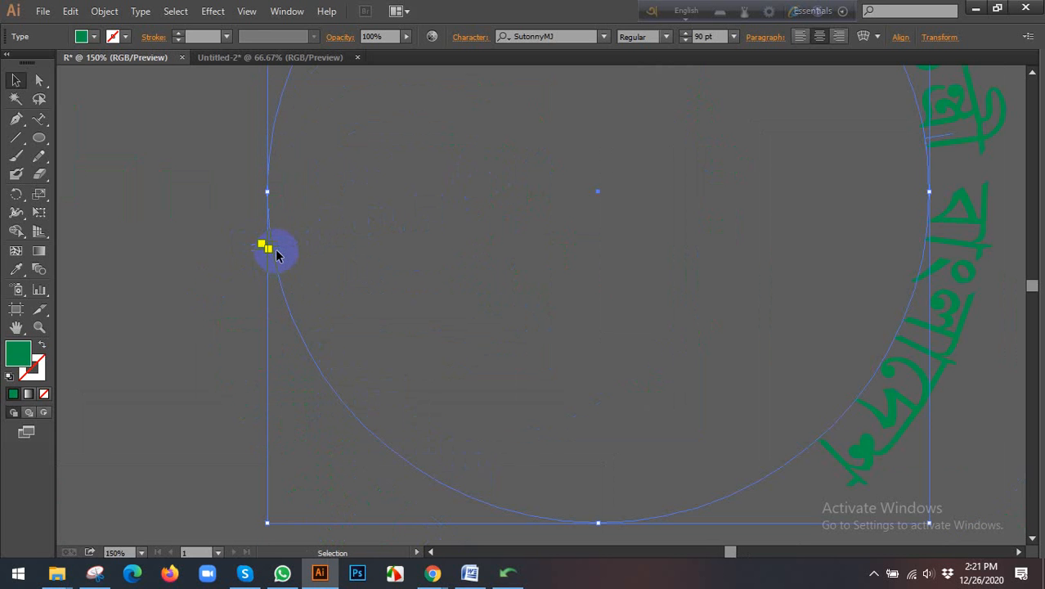
{"action": "left_click_drag", "start_coordinate": [276, 251], "coordinate": [614, 457]}
{"action": "scroll", "coordinate": [613, 457], "scroll_direction": "down", "scroll_amount": 2}
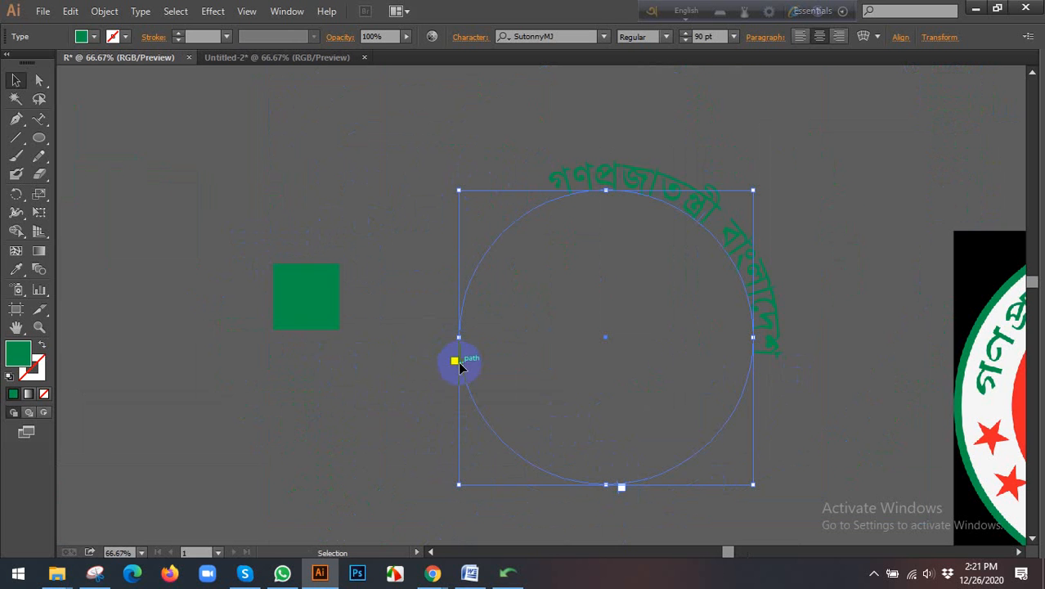
{"action": "left_click_drag", "start_coordinate": [462, 364], "coordinate": [582, 450]}
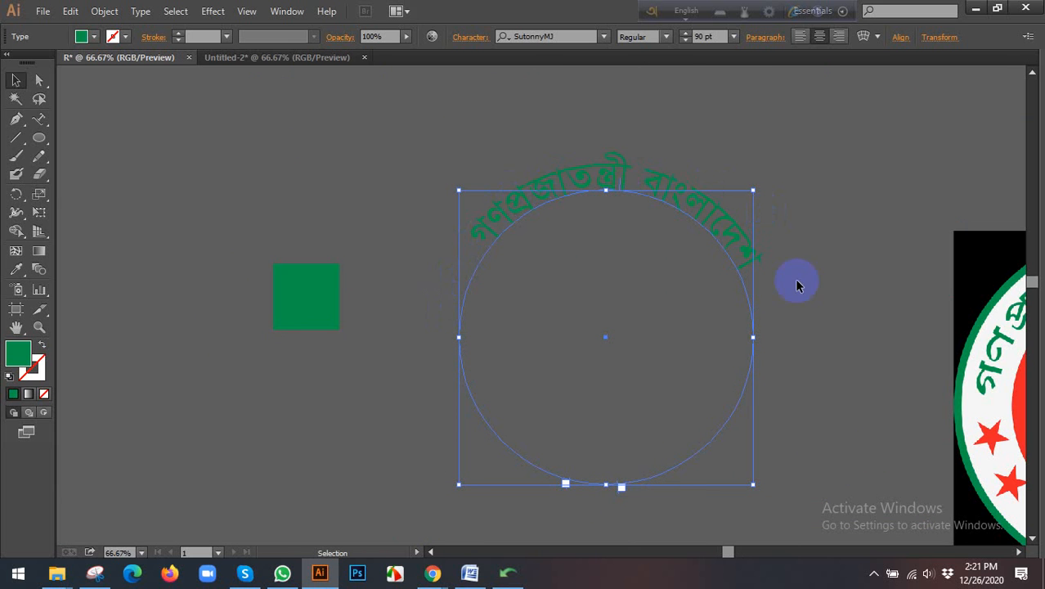
{"action": "scroll", "coordinate": [621, 488], "scroll_direction": "up", "scroll_amount": 3}
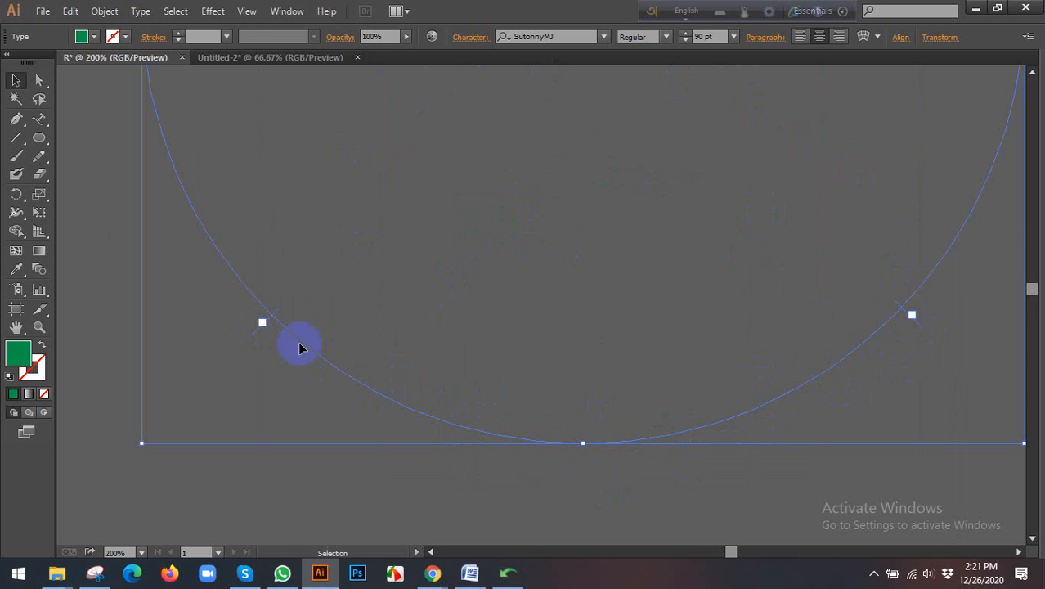
{"action": "scroll", "coordinate": [431, 358], "scroll_direction": "down", "scroll_amount": 2}
{"action": "scroll", "coordinate": [451, 260], "scroll_direction": "up", "scroll_amount": 2}
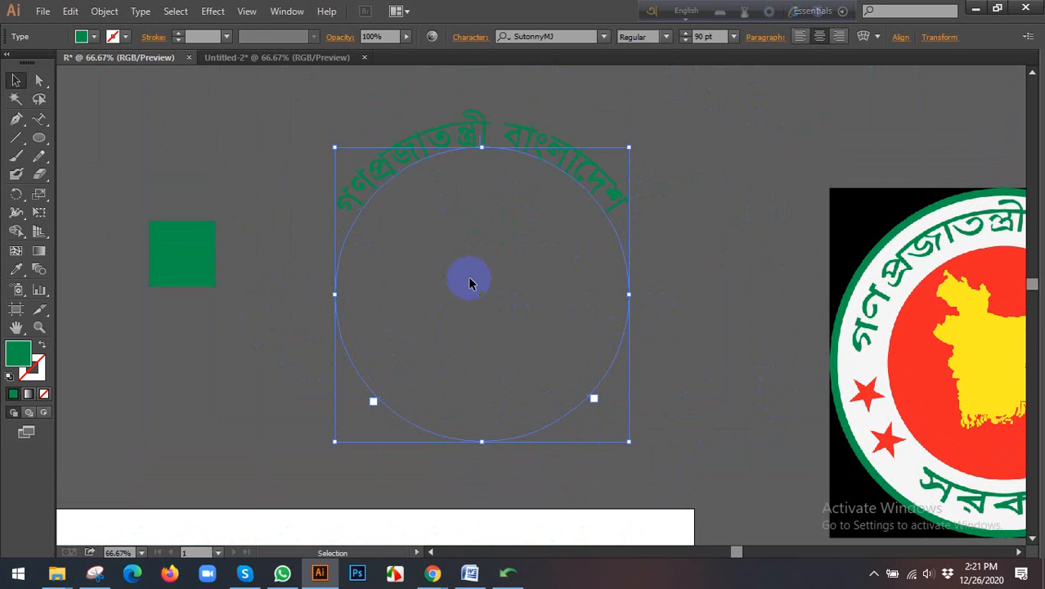
{"action": "left_click", "coordinate": [725, 225]}
Step: Compare the arched Bengali lettering with the reference seal and examine the eight seals on the artboard
{"action": "scroll", "coordinate": [726, 225], "scroll_direction": "down", "scroll_amount": 2}
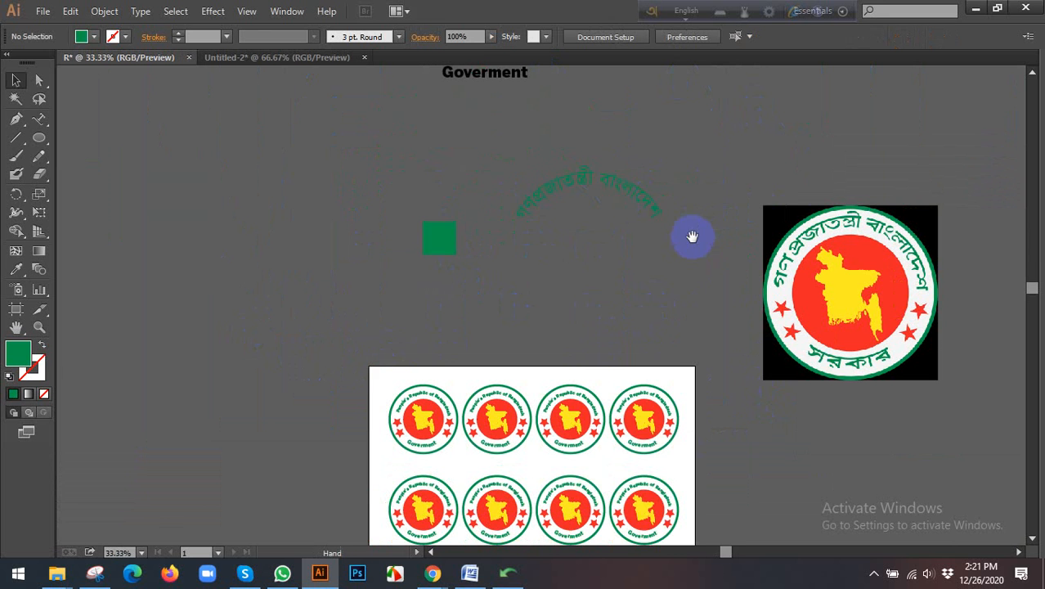
{"action": "left_click_drag", "start_coordinate": [692, 233], "coordinate": [532, 205]}
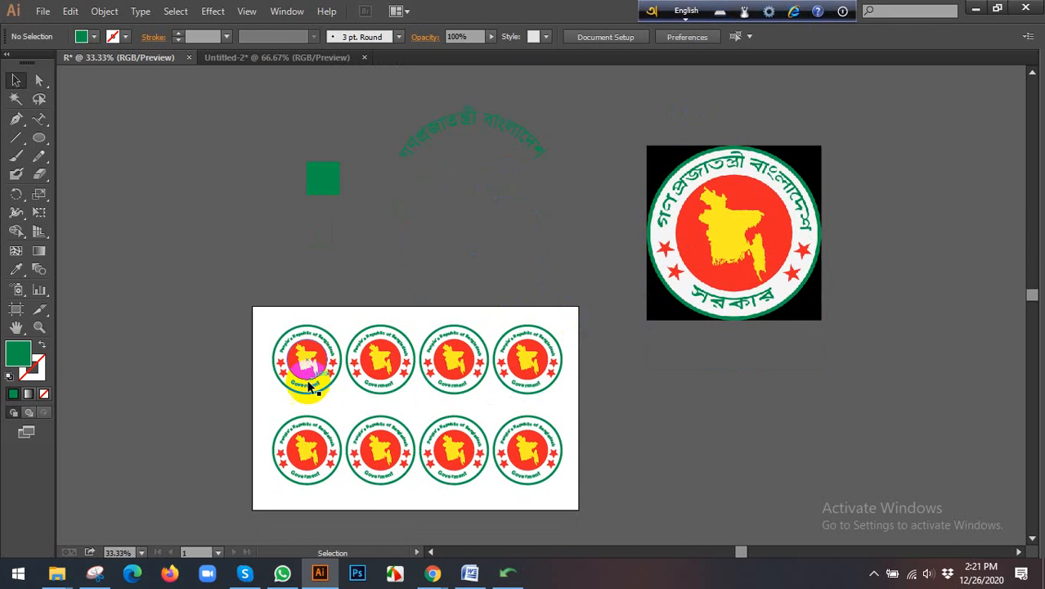
{"action": "scroll", "coordinate": [311, 391], "scroll_direction": "up", "scroll_amount": 2}
{"action": "left_click_drag", "start_coordinate": [334, 409], "coordinate": [354, 294]}
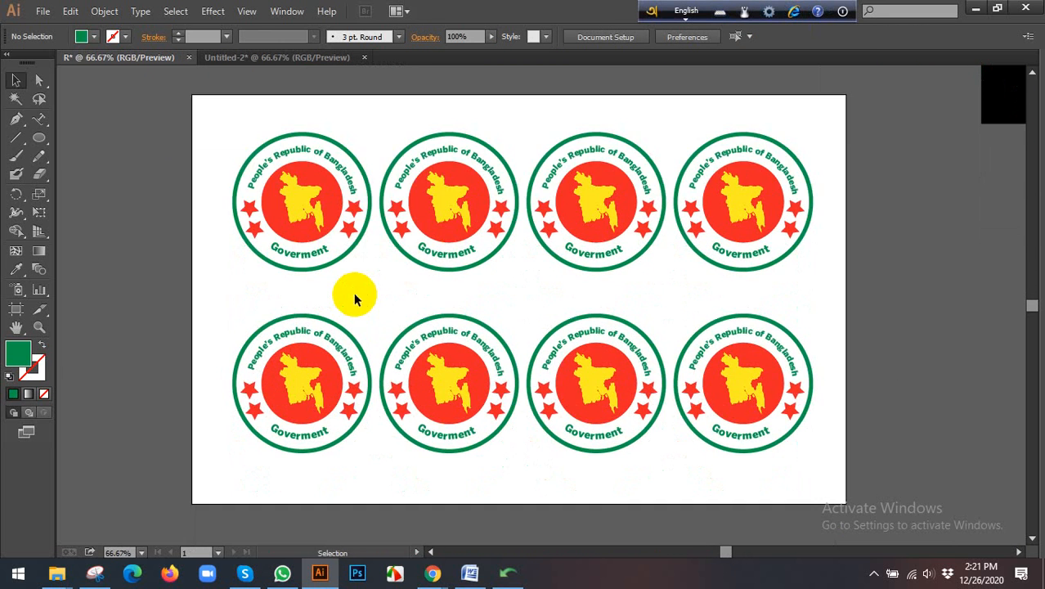
{"action": "scroll", "coordinate": [355, 300], "scroll_direction": "down", "scroll_amount": 1}
{"action": "scroll", "coordinate": [356, 304], "scroll_direction": "up", "scroll_amount": 1}
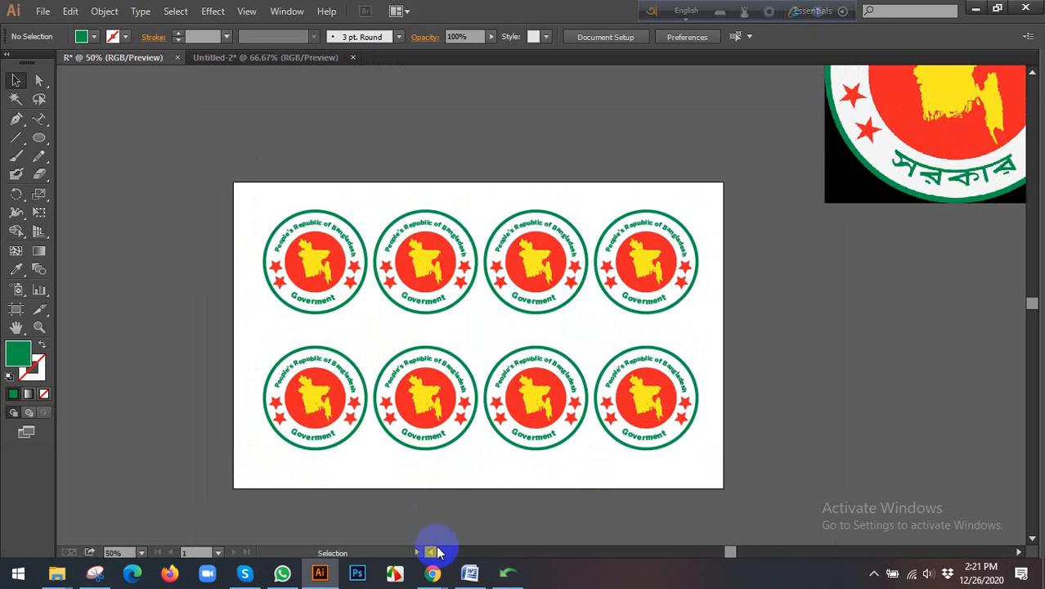
{"action": "left_click", "coordinate": [436, 576]}
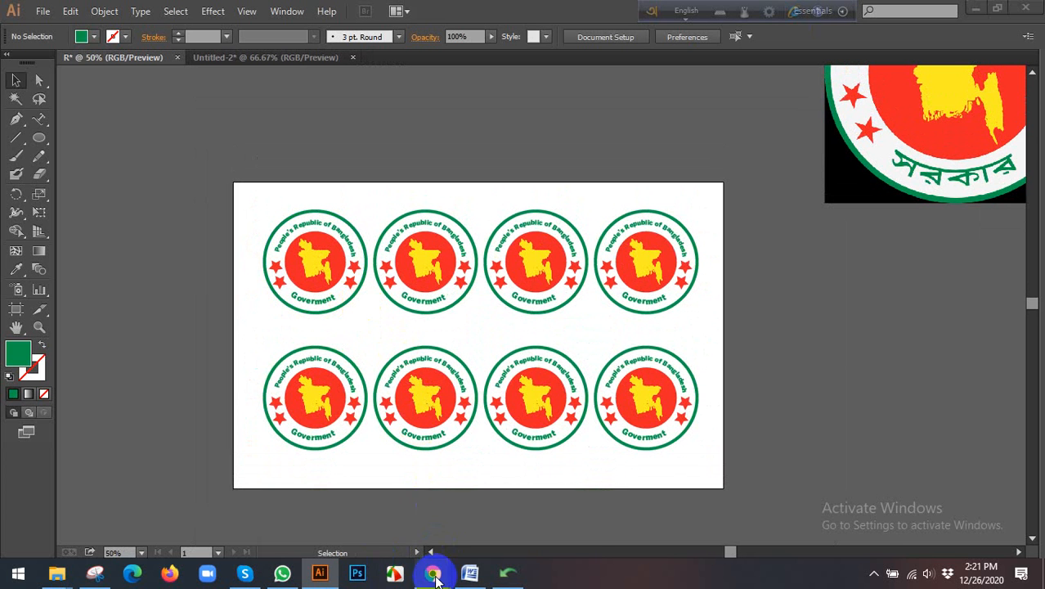
{"action": "left_click", "coordinate": [874, 574]}
{"action": "left_click", "coordinate": [524, 505]}
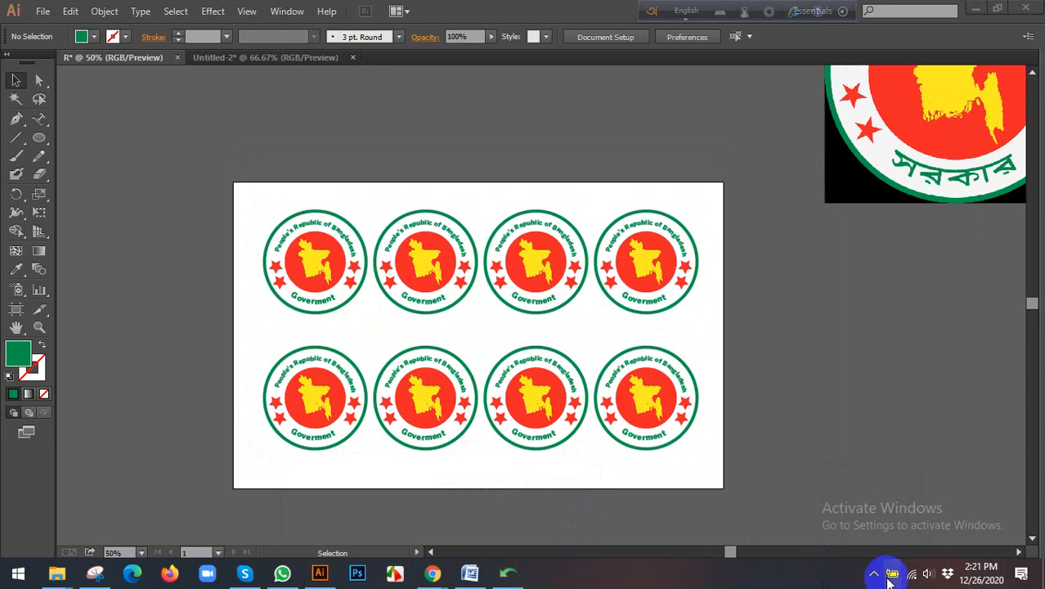